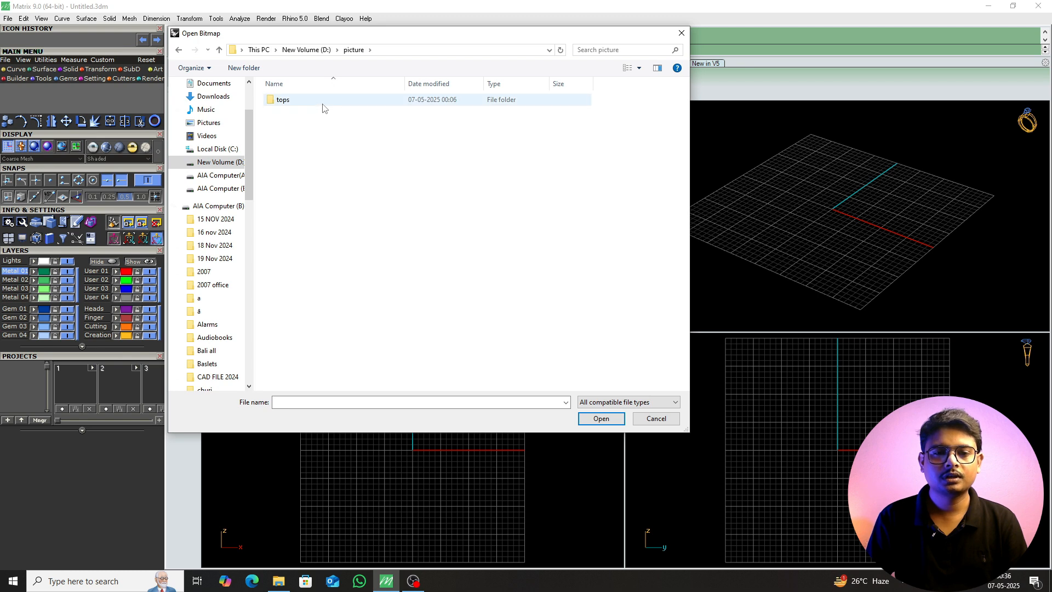
Insert the earring-pair photo as a picture frame with its first corner at 0, extending horizontally past the grid's edge.
click(542, 338)
click(600, 419)
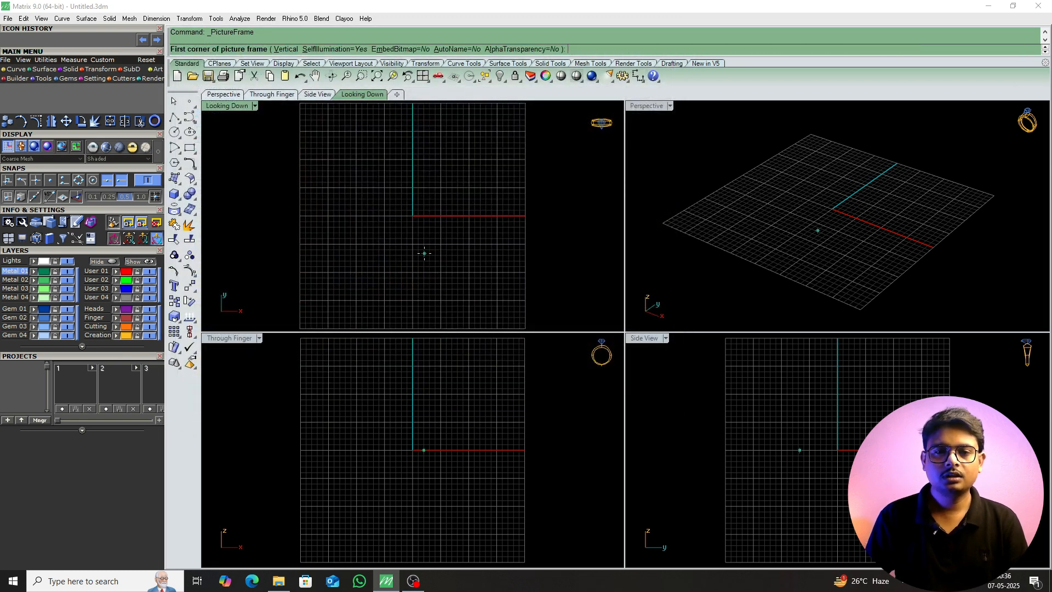
text(0)
key(Return)
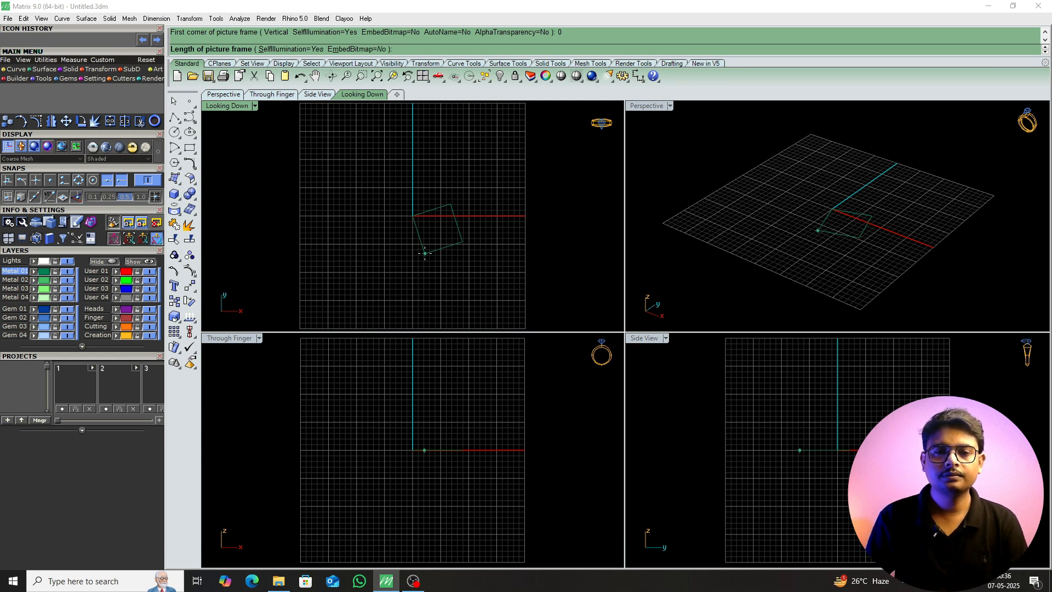
scroll(584, 216, down, 4)
right_drag(581, 218, 473, 249)
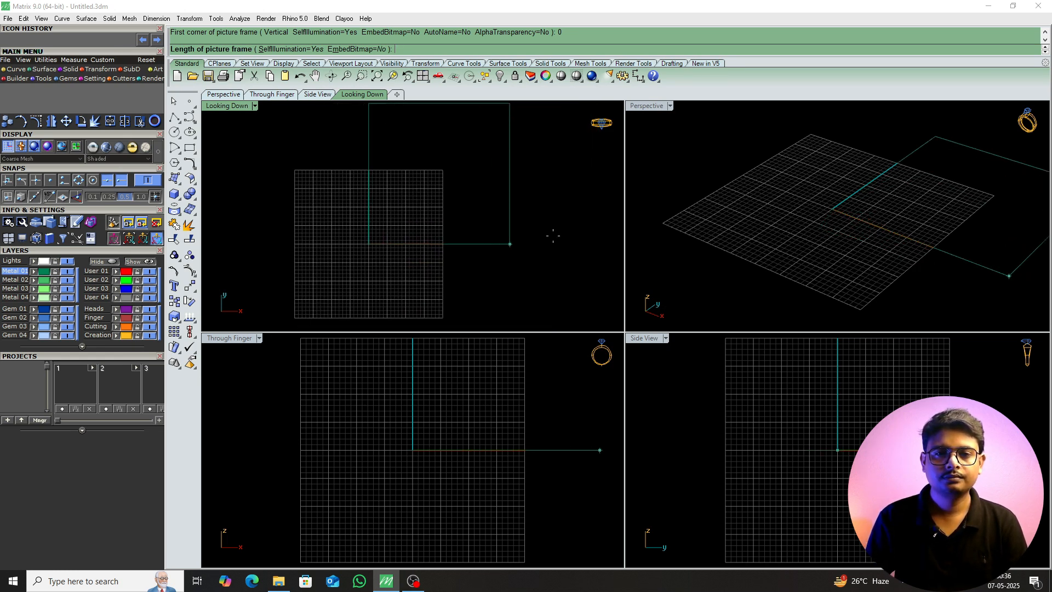
click(547, 236)
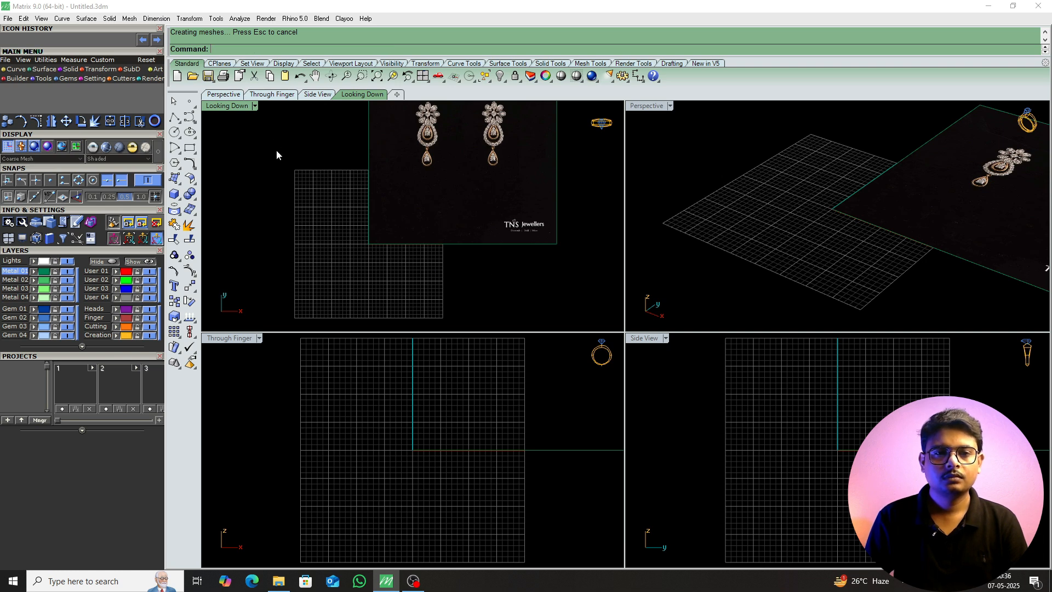
Maximize the Looking Down viewport and draw a corner-to-corner rectangle around the left-hand earring in the photo.
scroll(291, 165, down, 2)
right_drag(291, 164, 320, 295)
double_click(236, 108)
scroll(519, 285, down, 4)
scroll(558, 355, up, 5)
scroll(512, 317, up, 3)
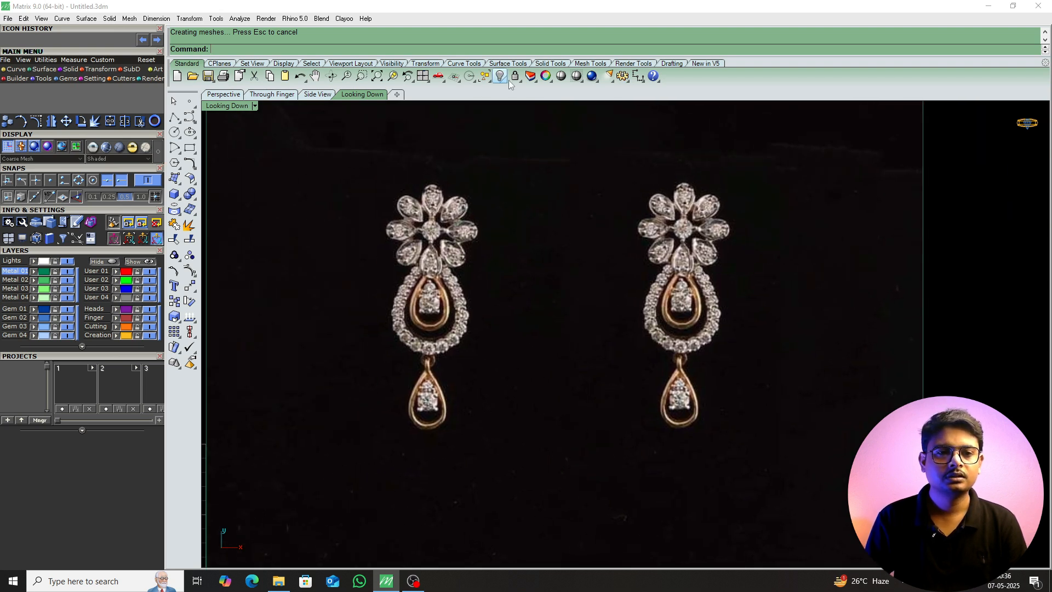
click(190, 148)
click(220, 155)
click(429, 278)
click(501, 459)
Split the picture with the rectangle and delete the part outside it, keeping only the left-hand earring.
click(536, 361)
text(s)
key(Return)
click(500, 338)
key(Return)
click(544, 322)
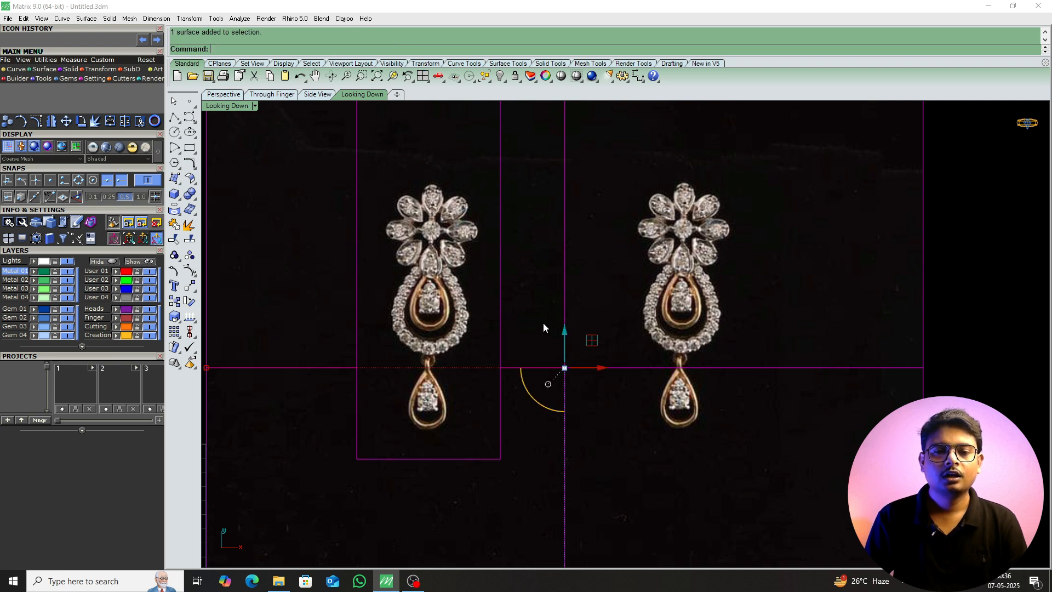
key(Delete)
scroll(514, 356, down, 8)
click(494, 344)
right_drag(481, 358, 575, 277)
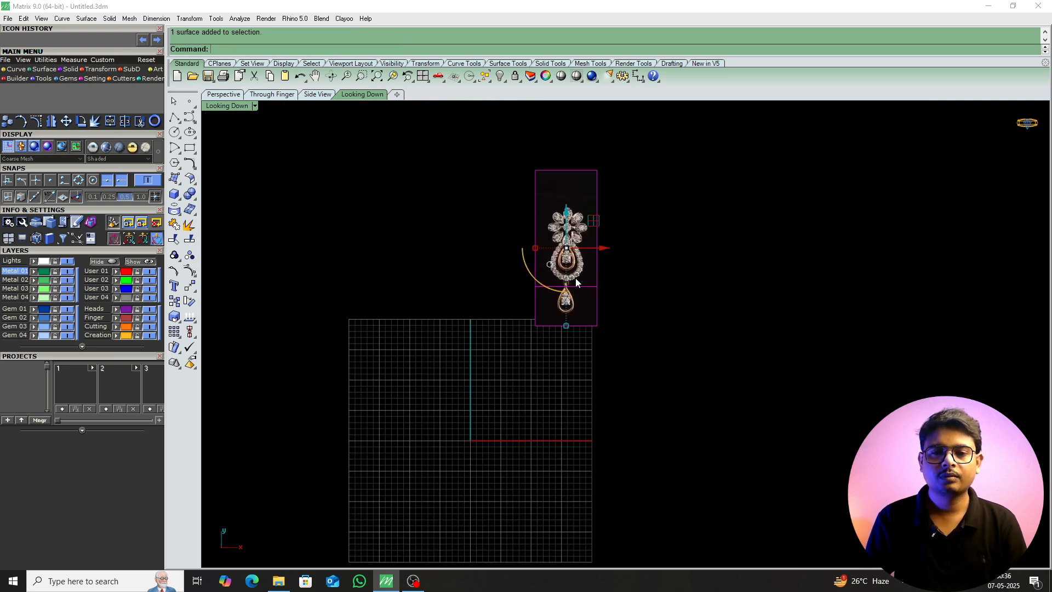
click(649, 240)
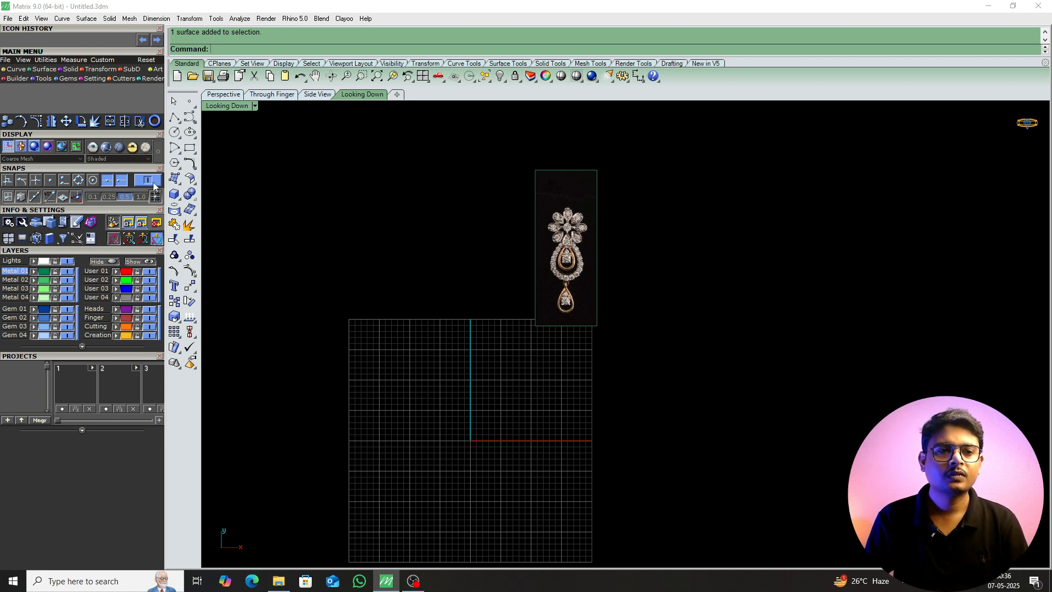
click(12, 71)
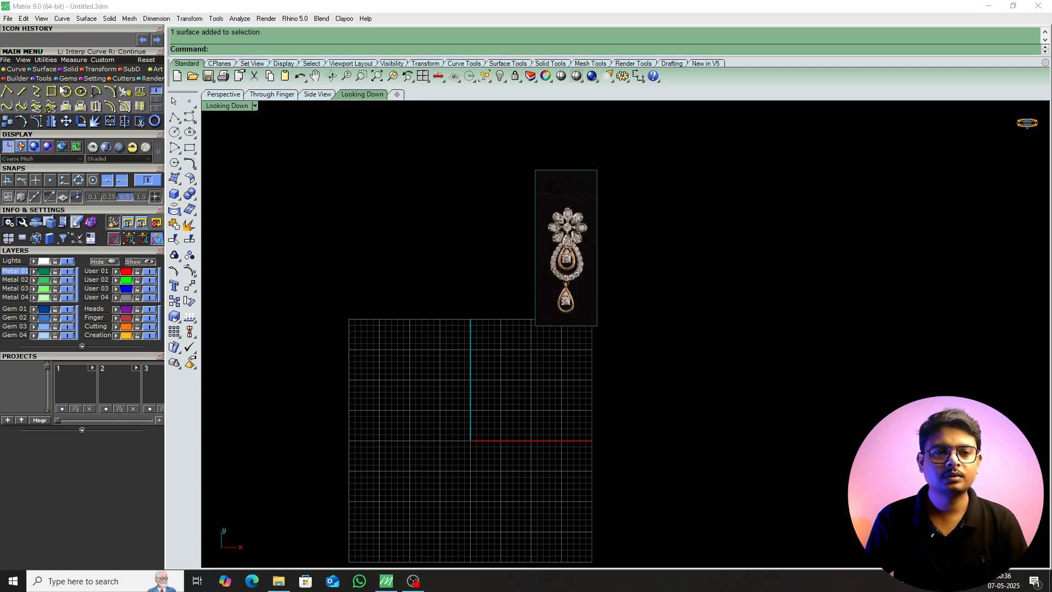
click(156, 108)
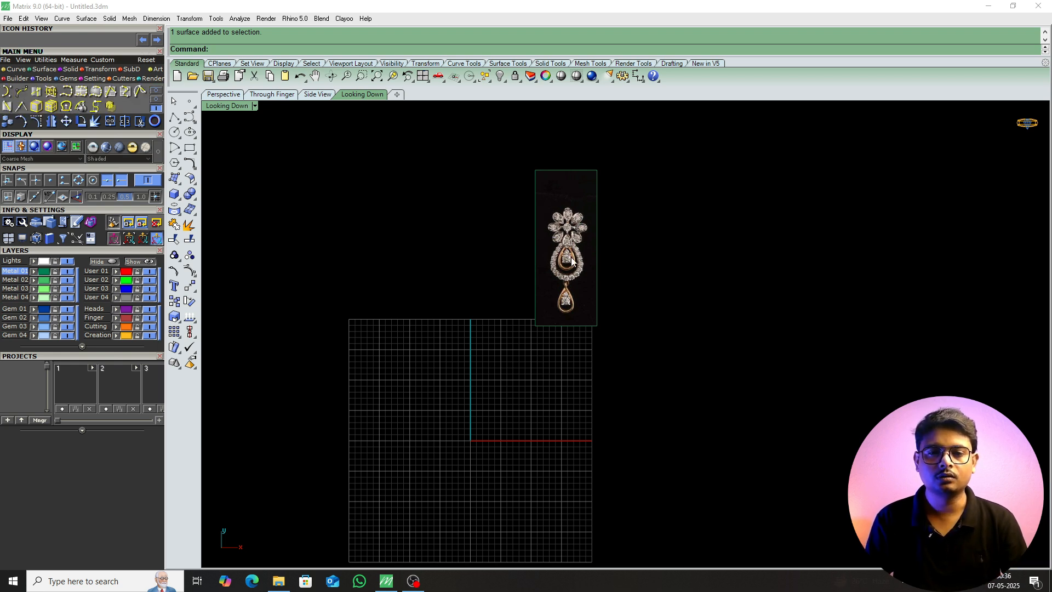
Move the cropped earring picture from the centre stone of the flower to the origin at 0.
scroll(570, 263, up, 3)
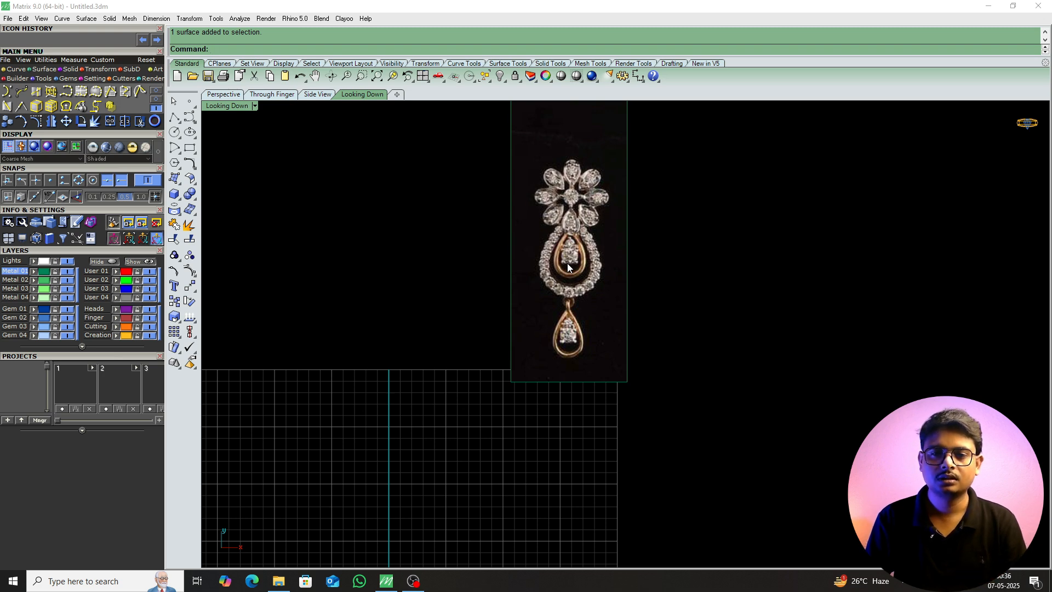
click(581, 233)
scroll(580, 230, up, 3)
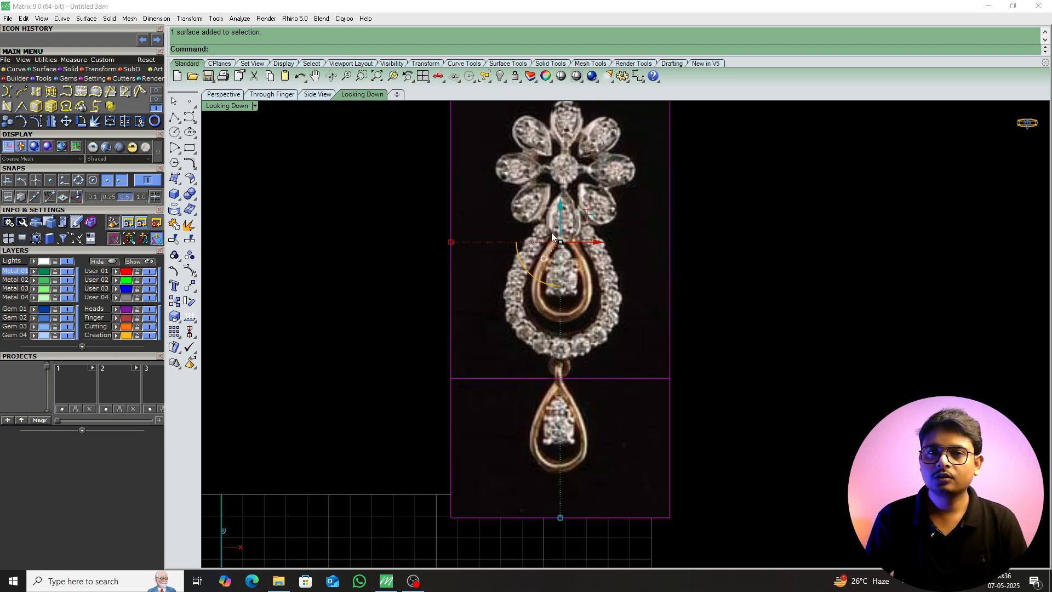
scroll(553, 235, down, 2)
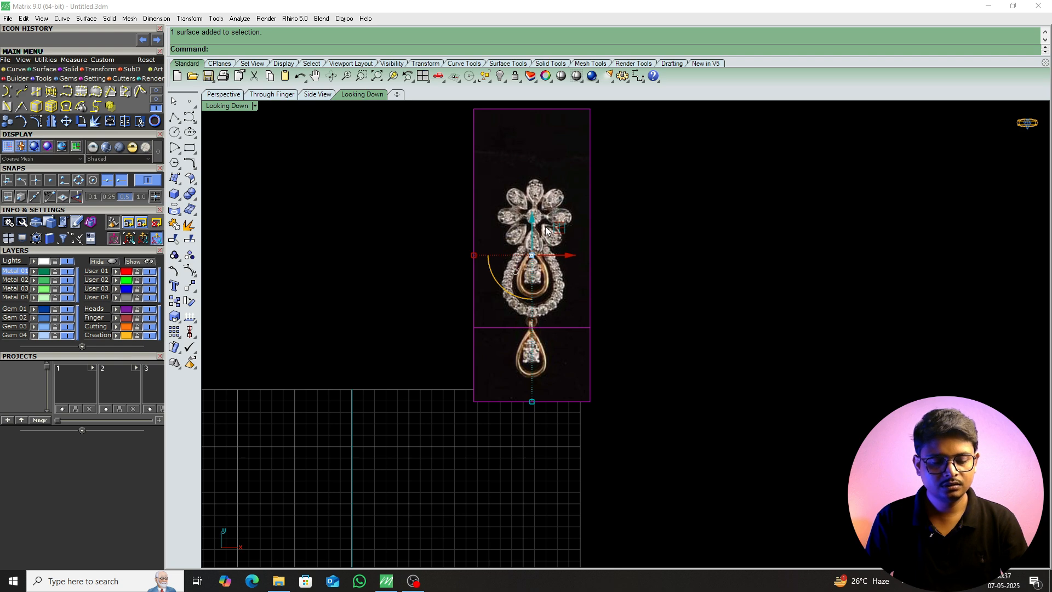
text(m)
key(Return)
scroll(535, 217, up, 12)
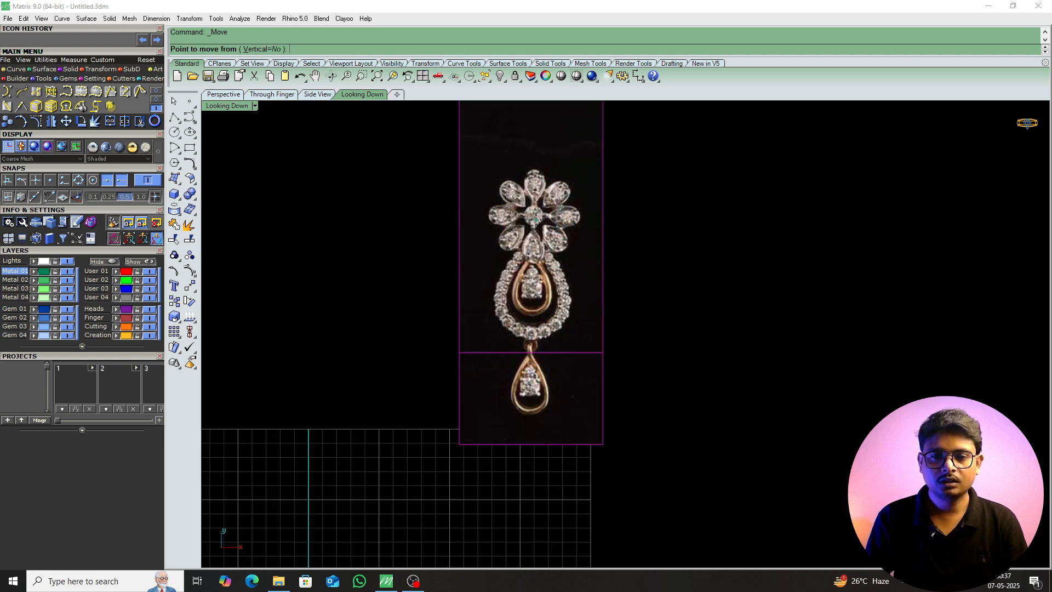
click(533, 212)
text(0)
key(Return)
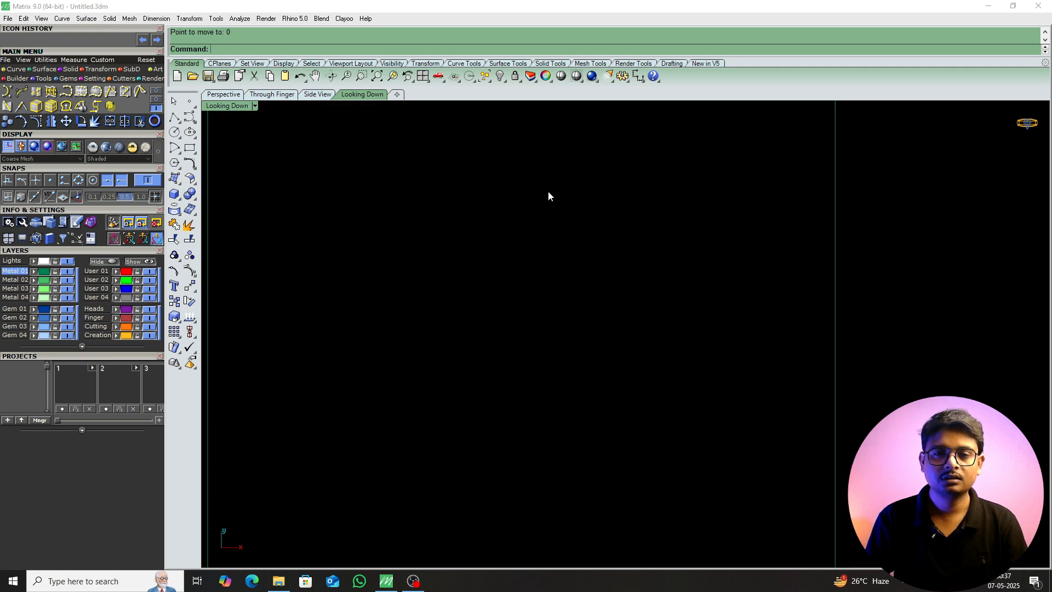
Delete the leftover cropping rectangle beside the moved picture.
scroll(550, 195, down, 18)
click(584, 203)
key(Delete)
scroll(528, 258, down, 9)
scroll(496, 335, up, 11)
scroll(531, 301, up, 8)
right_drag(531, 301, 506, 331)
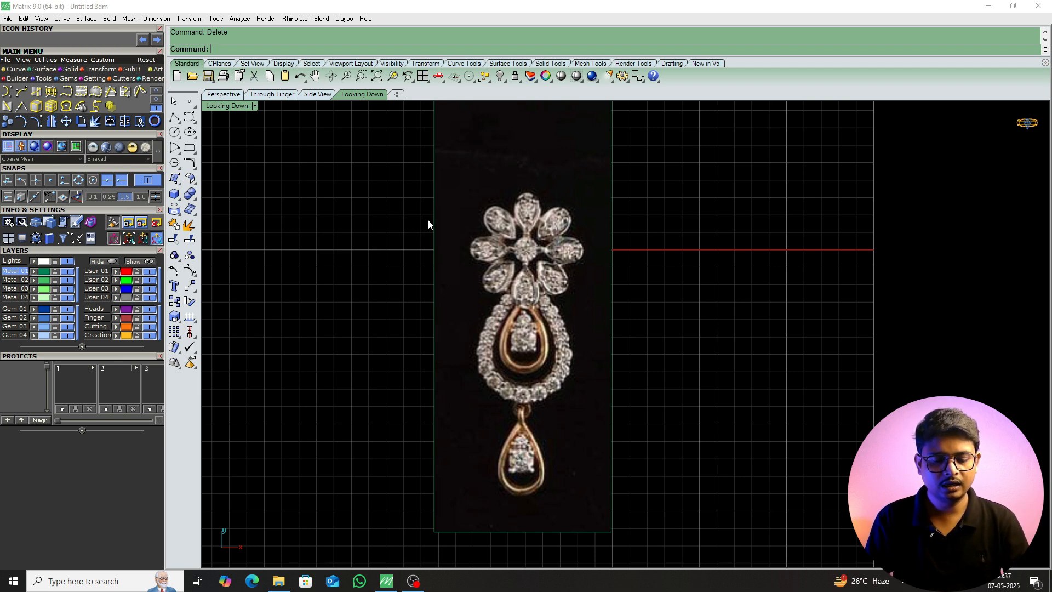
Draw a vertical guide line from the origin with the BothSides option, extending beyond the grid, and hide the grid.
scroll(438, 293, down, 10)
right_drag(506, 259, 514, 265)
text(L)
key(Return)
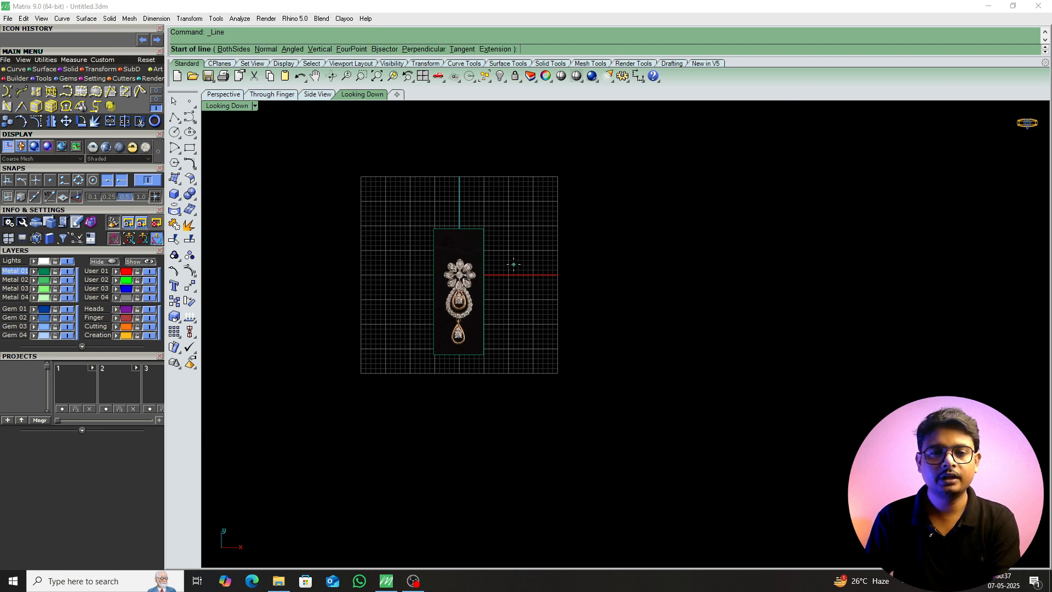
click(459, 275)
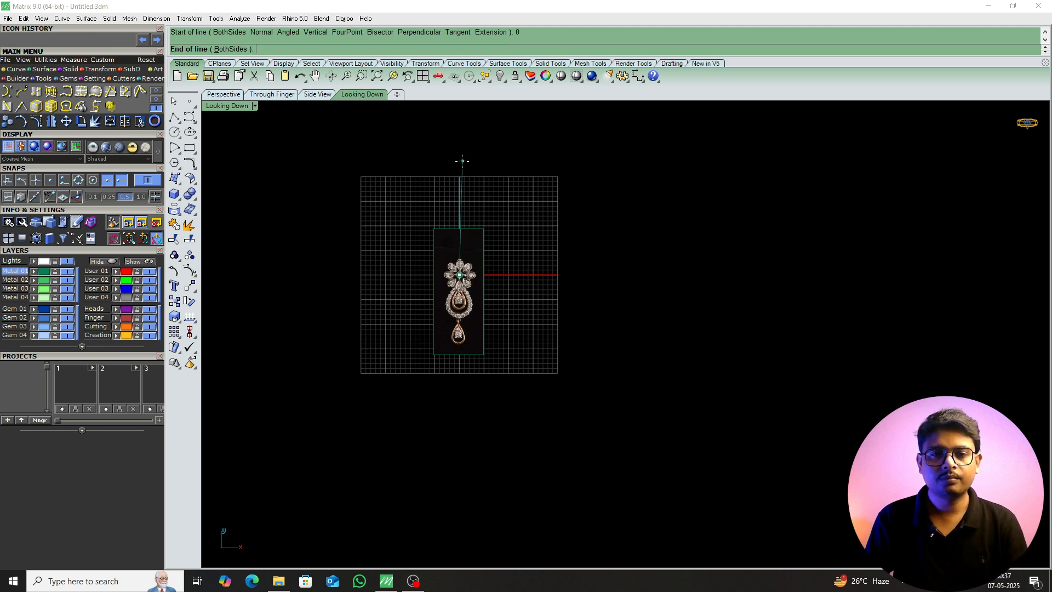
scroll(456, 167, down, 3)
text(b)
key(Return)
key(Escape)
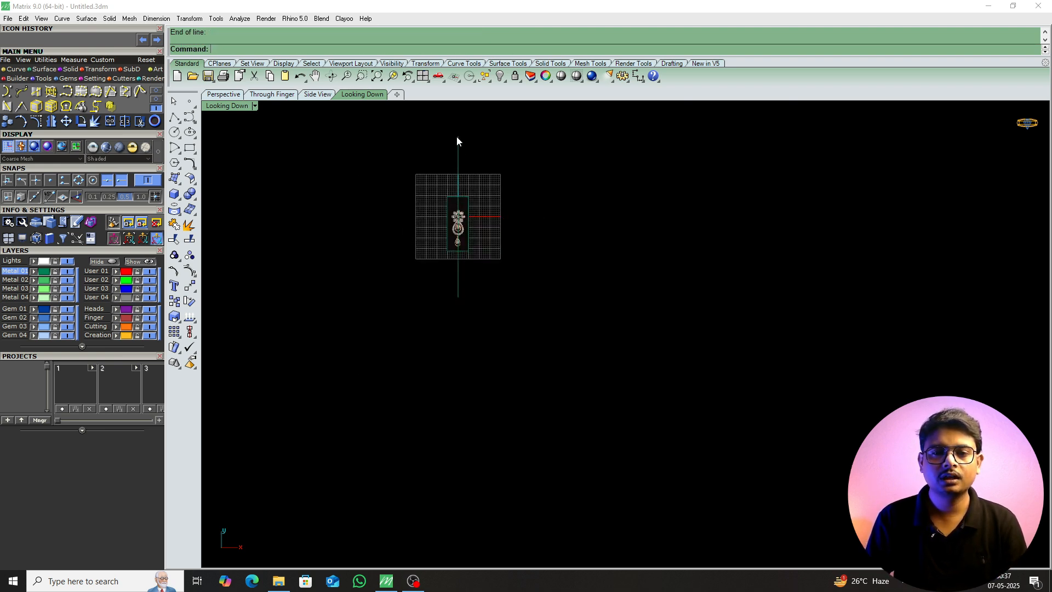
scroll(466, 249, up, 5)
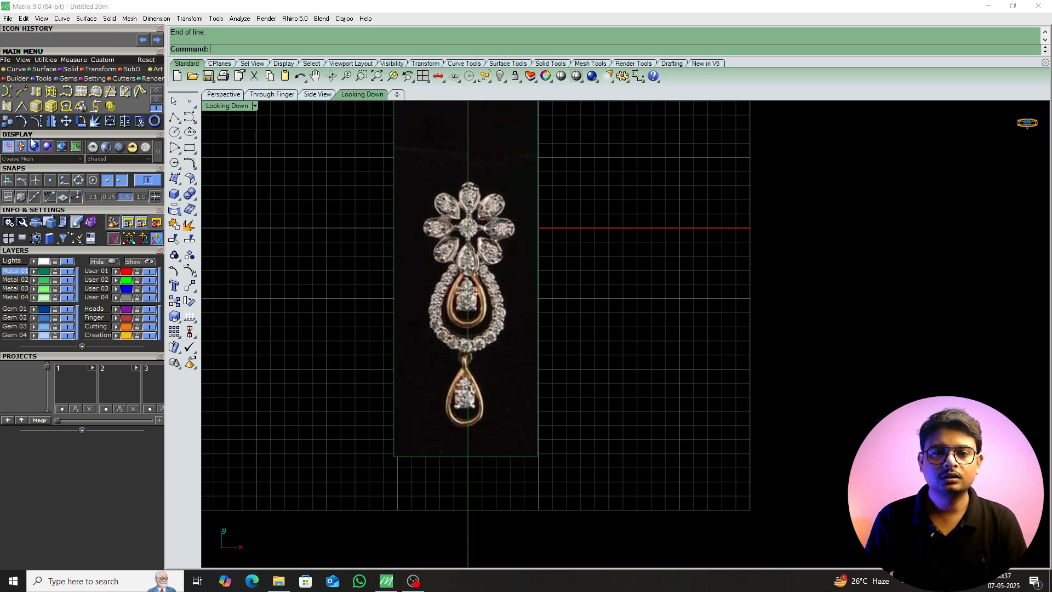
click(5, 147)
right_drag(462, 252, 476, 236)
Rotate the earring picture about 0 until the tip of the upper petal lines up with the vertical guide line.
click(510, 255)
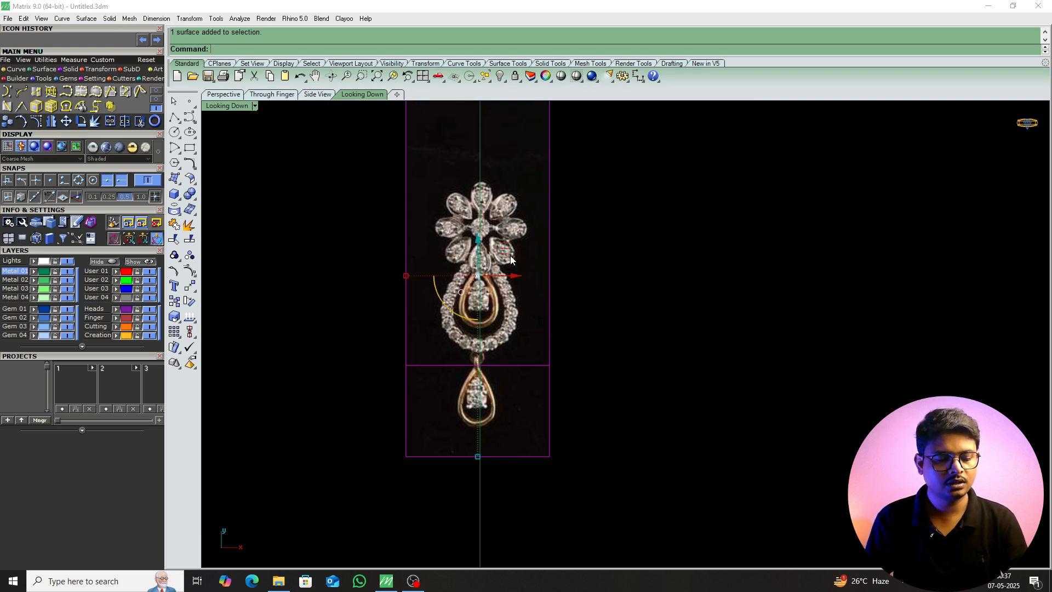
text(ro)
key(Return)
text(0)
key(Return)
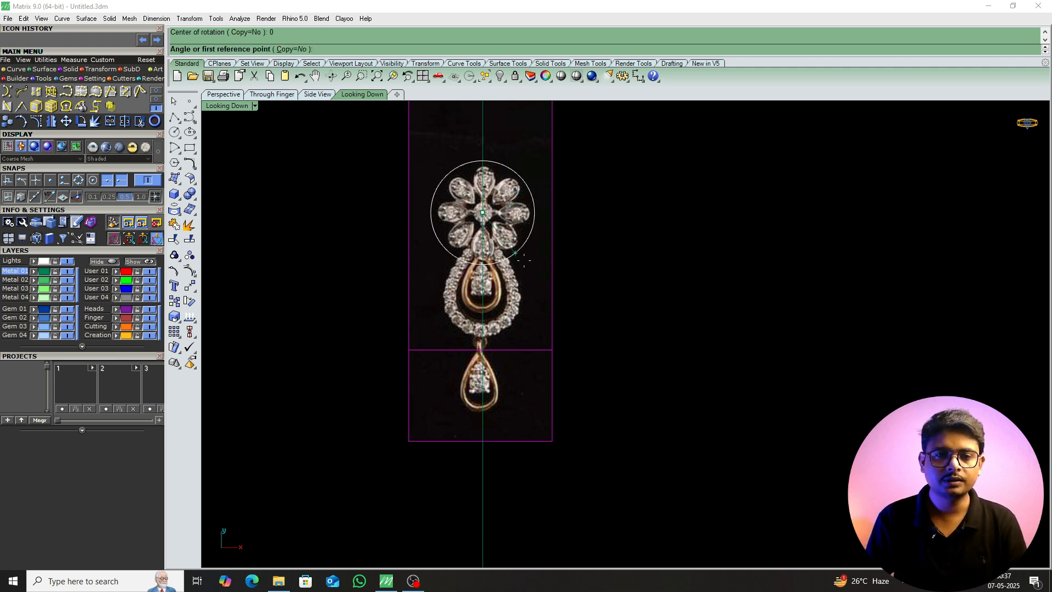
scroll(399, 206, up, 8)
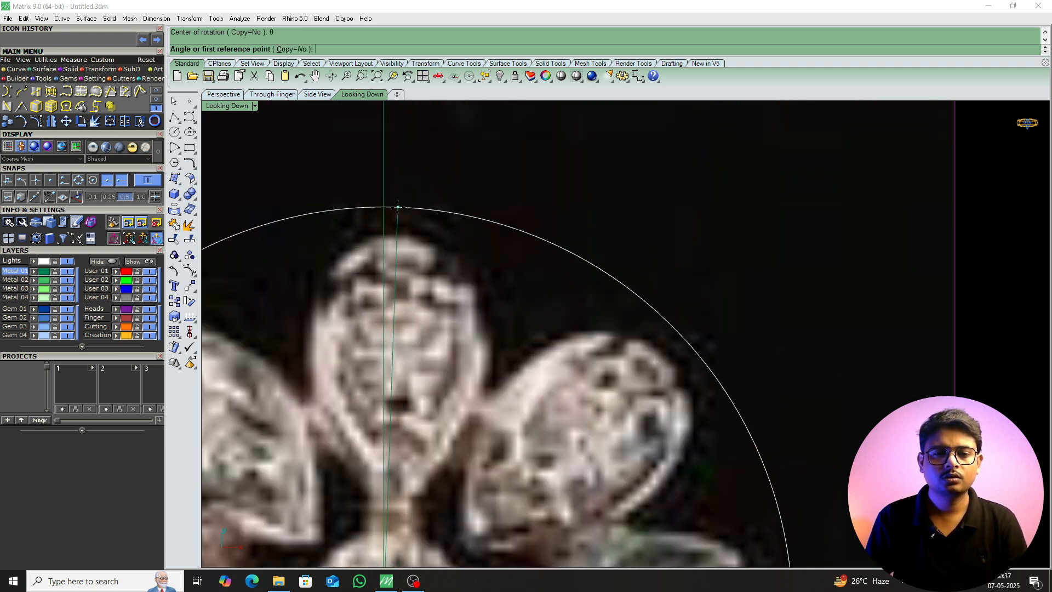
click(397, 207)
click(385, 168)
key(Escape)
scroll(430, 187, down, 12)
right_drag(447, 211, 452, 202)
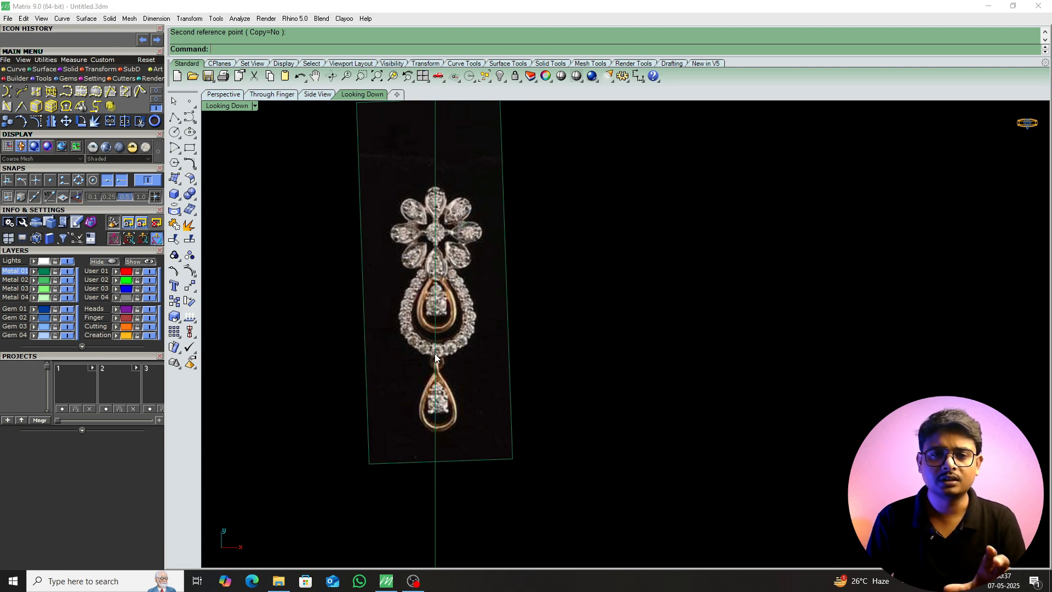
Examine how the flower, the drop halo and the lower pendant line up along the vertical guide line.
scroll(450, 335, up, 5)
scroll(505, 352, down, 5)
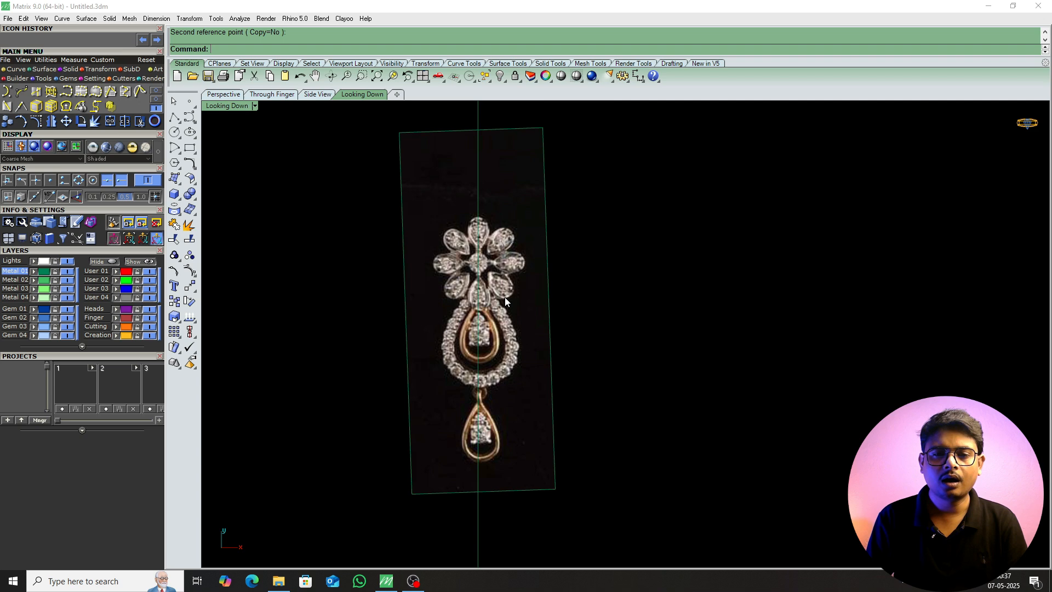
scroll(466, 274, up, 6)
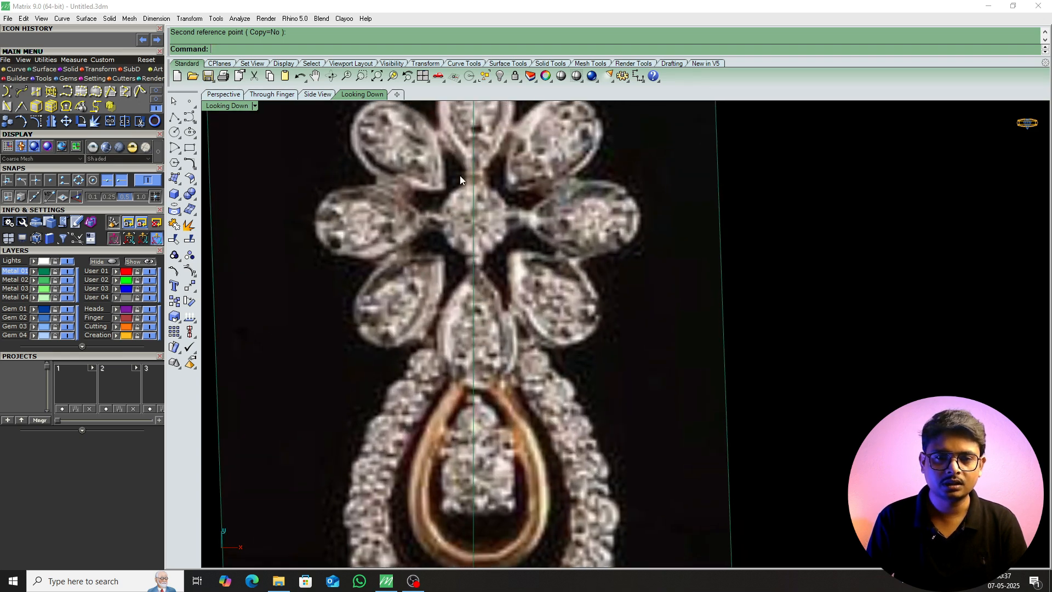
scroll(479, 293, down, 5)
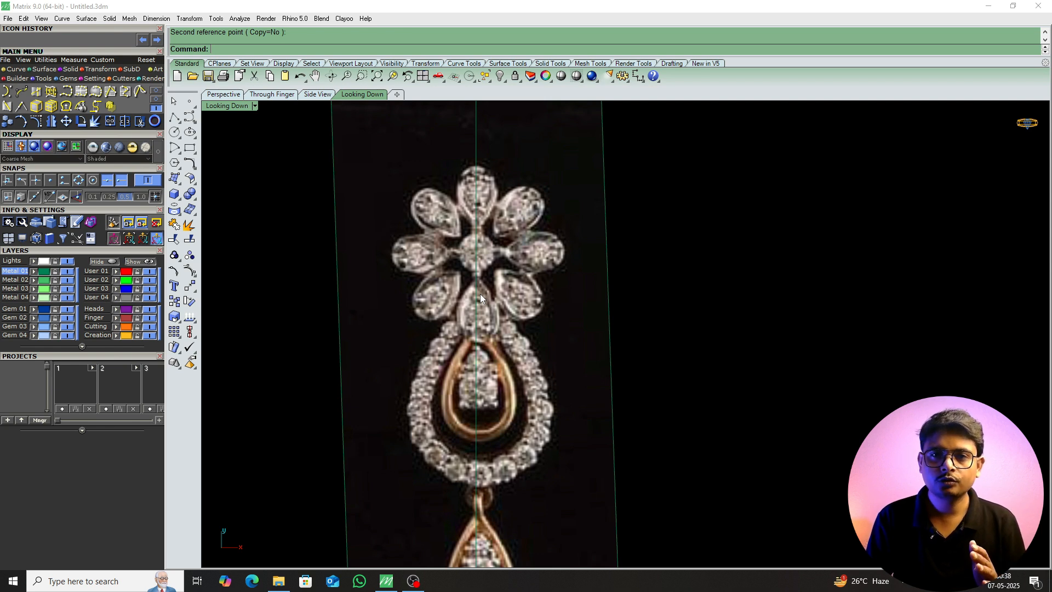
scroll(480, 295, down, 5)
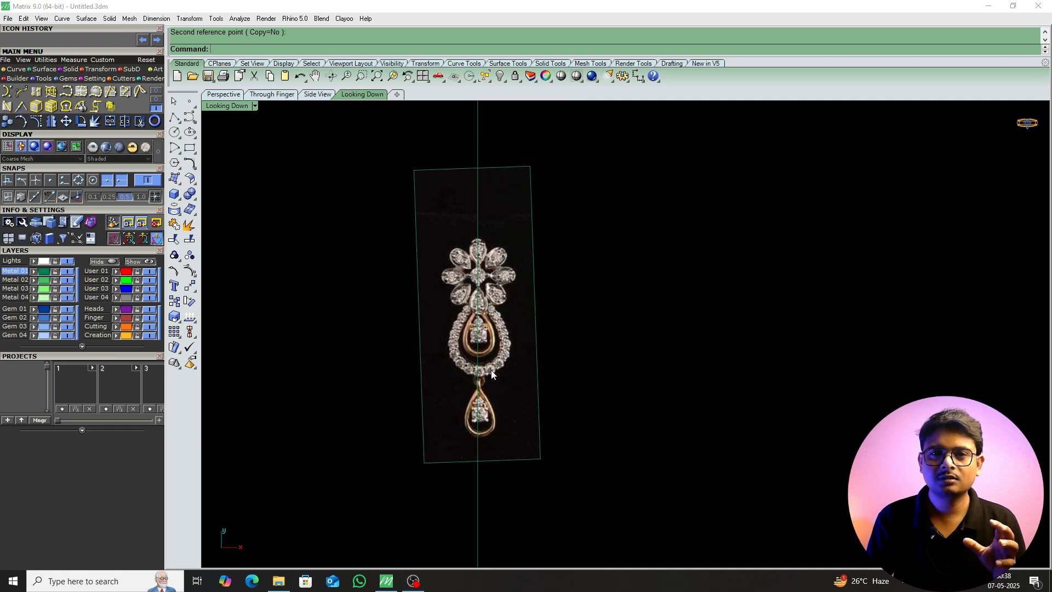
scroll(490, 377, up, 5)
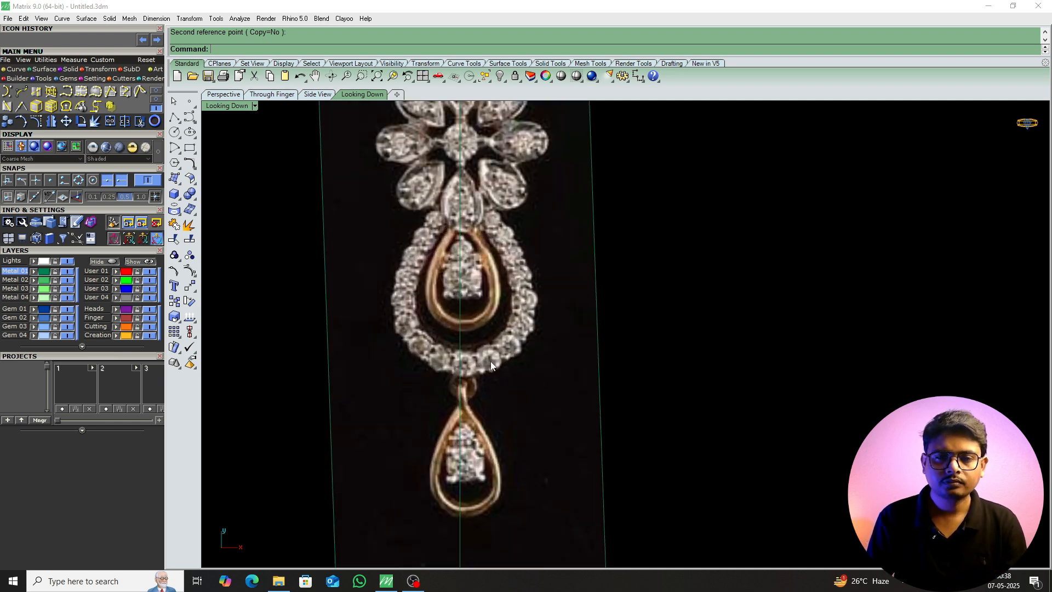
scroll(491, 366, down, 4)
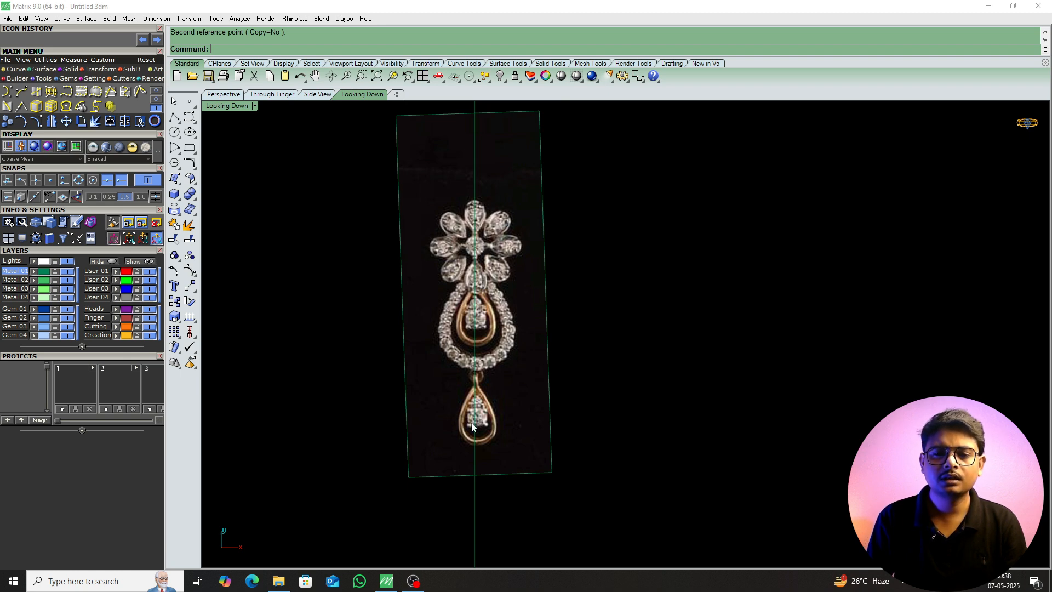
scroll(472, 366, up, 5)
scroll(484, 372, down, 4)
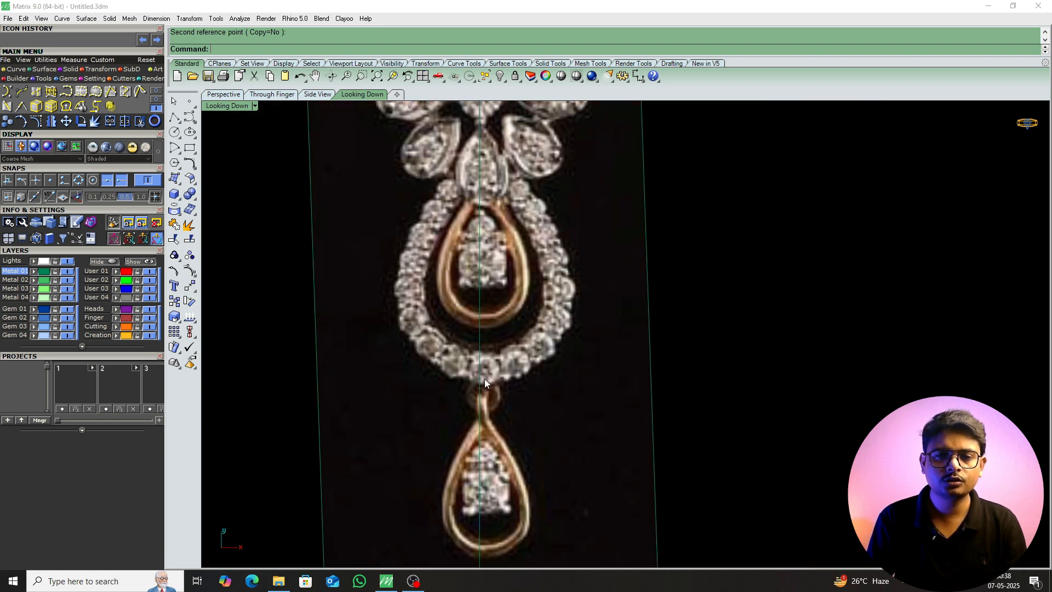
Measure the vertical diameter of the lowest round stone in the drop-shaped halo, just above the connecting ring.
scroll(549, 256, up, 4)
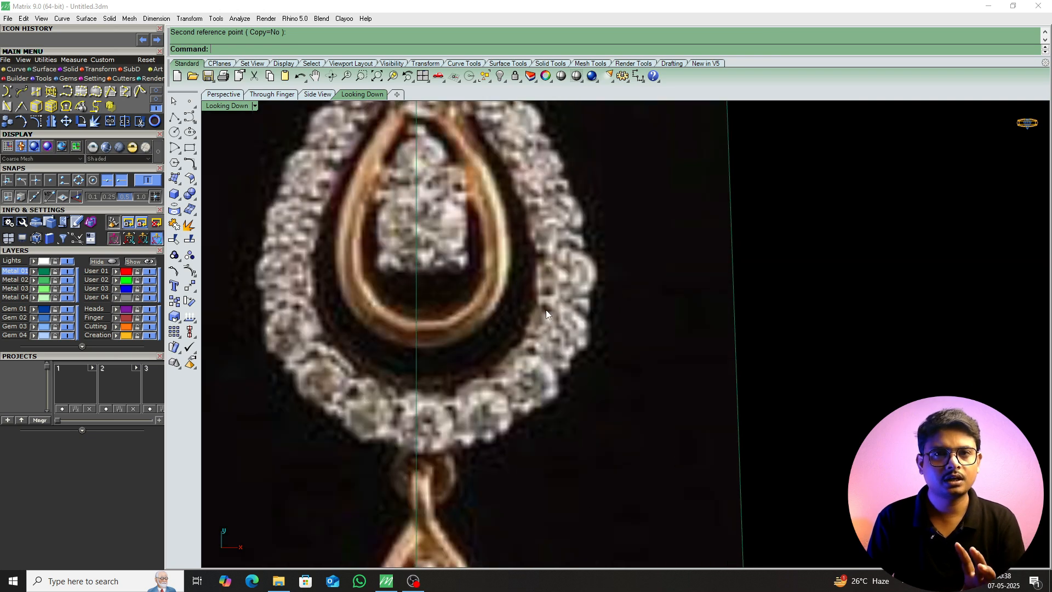
scroll(483, 366, up, 4)
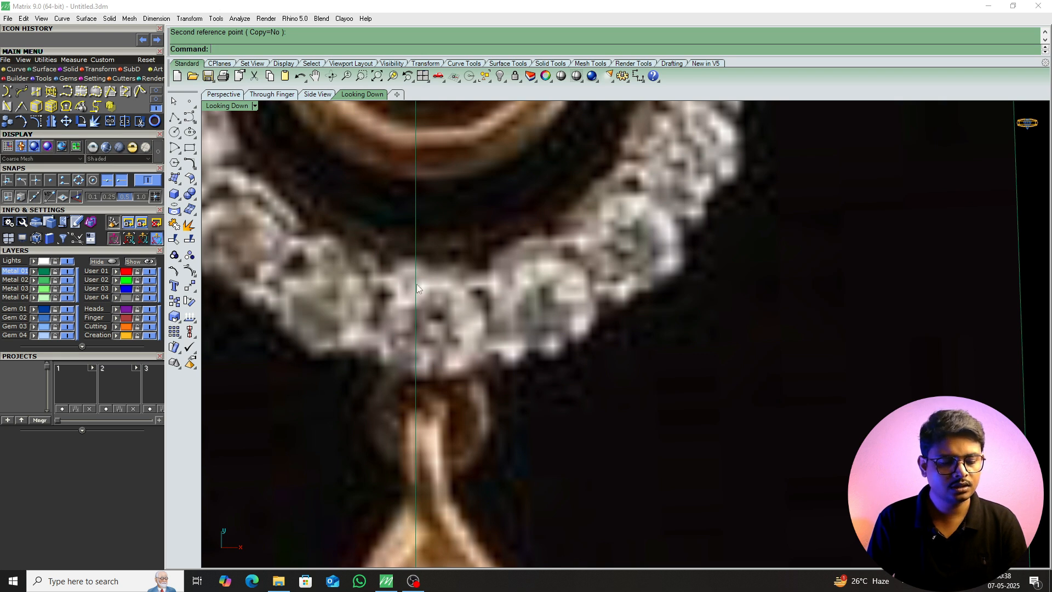
text(di)
key(Return)
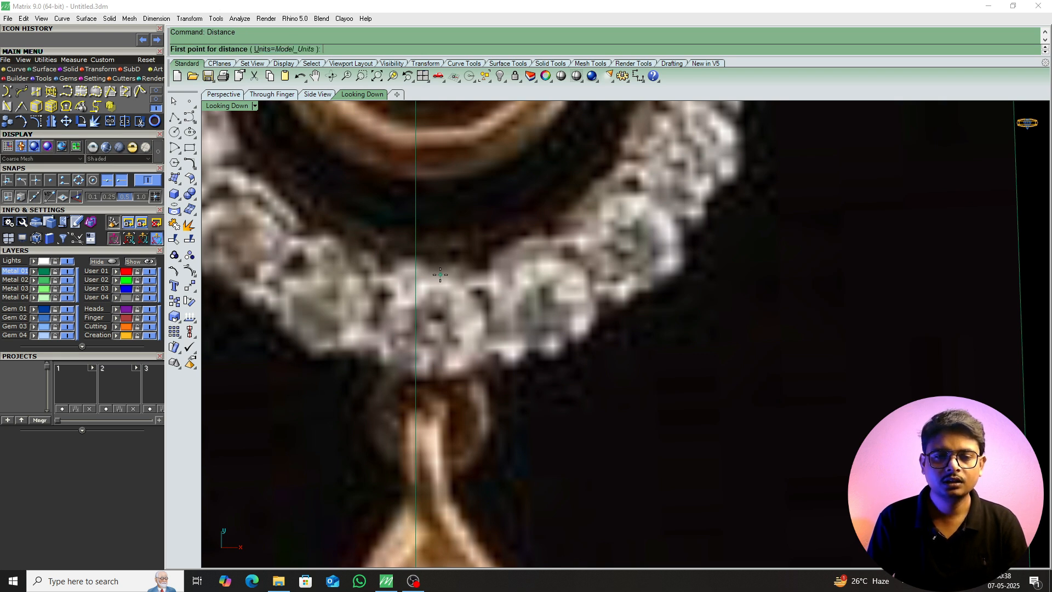
click(437, 274)
click(438, 378)
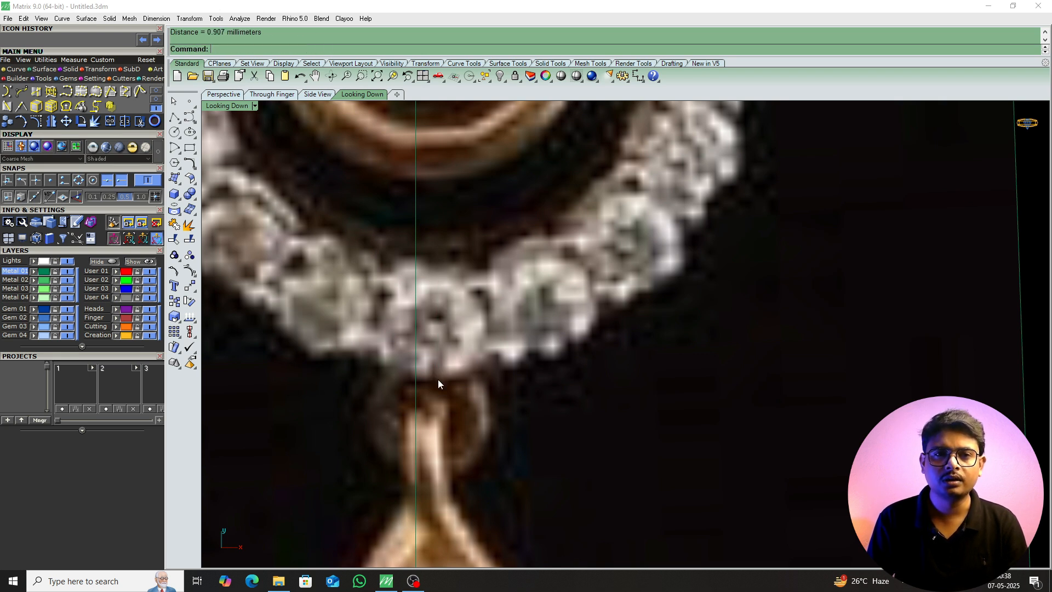
Draw a 1.40 mm diameter circle centred on the lowest round stone of the drop-shaped halo.
scroll(438, 379, down, 3)
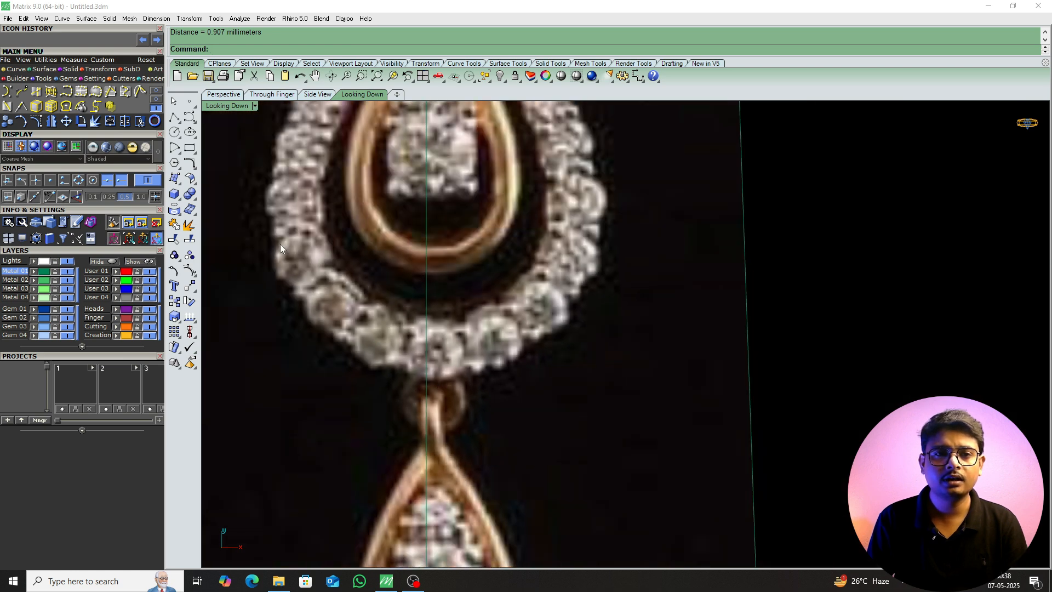
scroll(449, 307, down, 5)
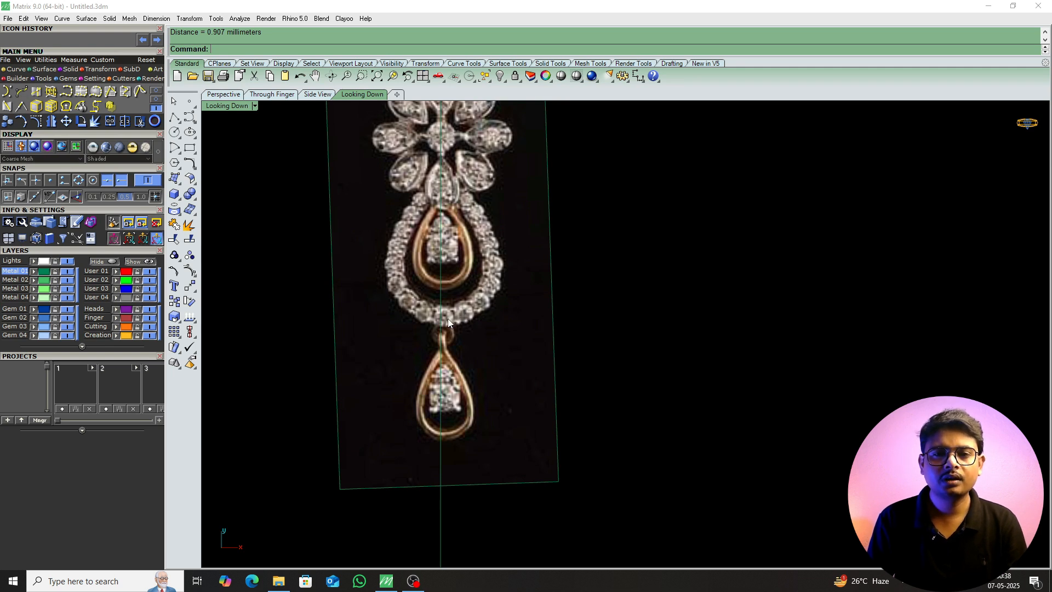
scroll(449, 322, up, 4)
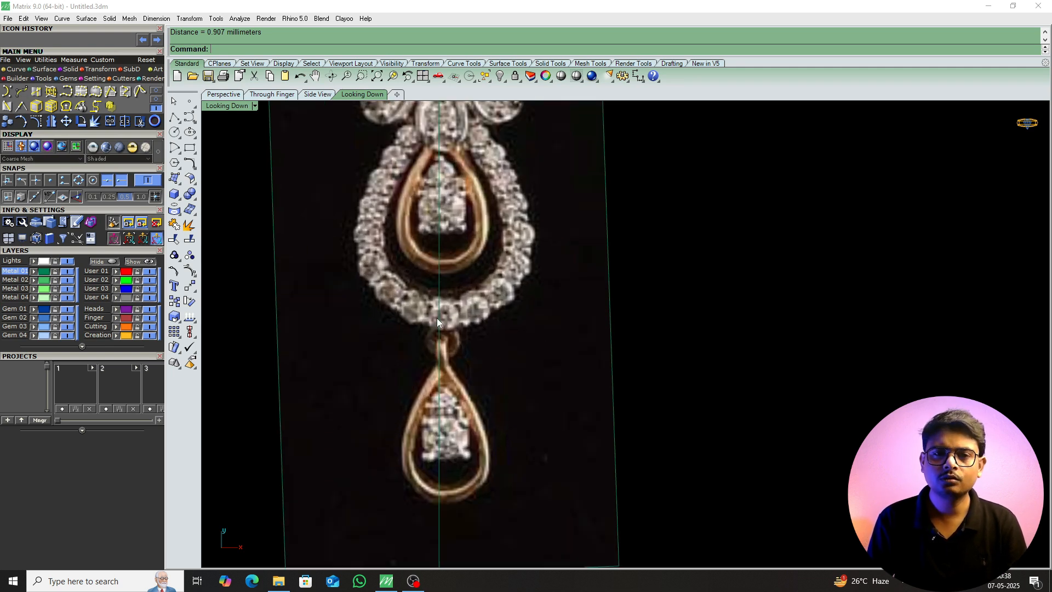
click(174, 132)
scroll(449, 317, up, 4)
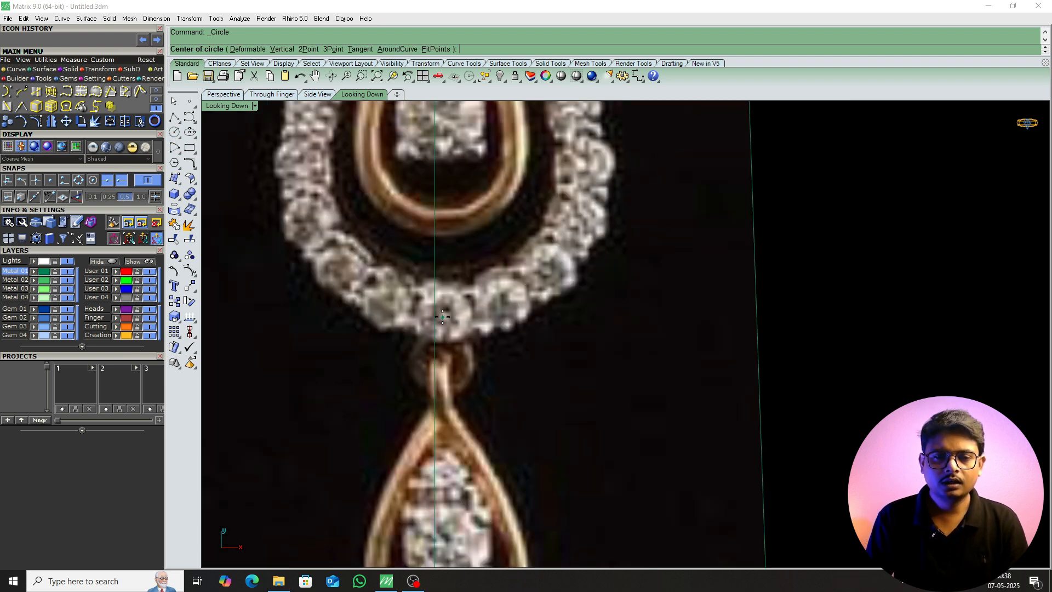
click(447, 316)
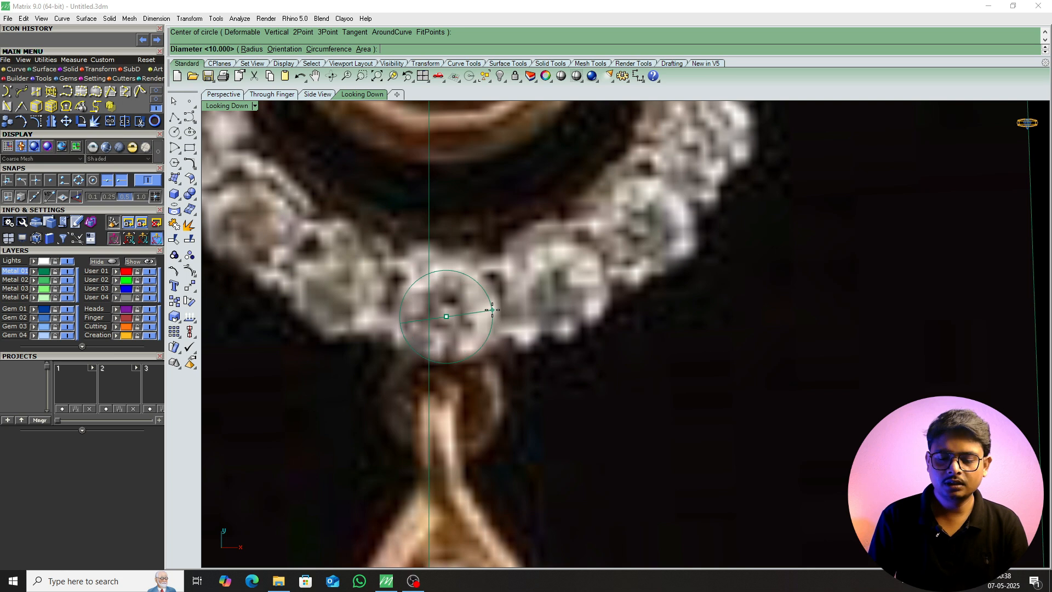
text(1)
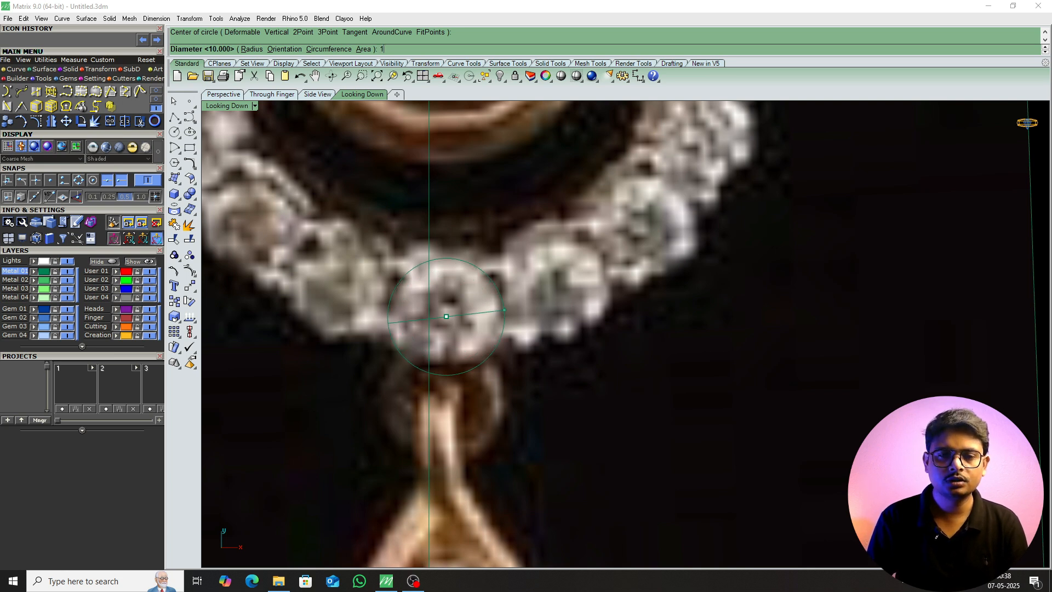
text(.40)
key(Return)
Scale the earring picture about the circle's centre until the lowest halo stone fills the circle.
click(497, 302)
text(Scale)
key(Return)
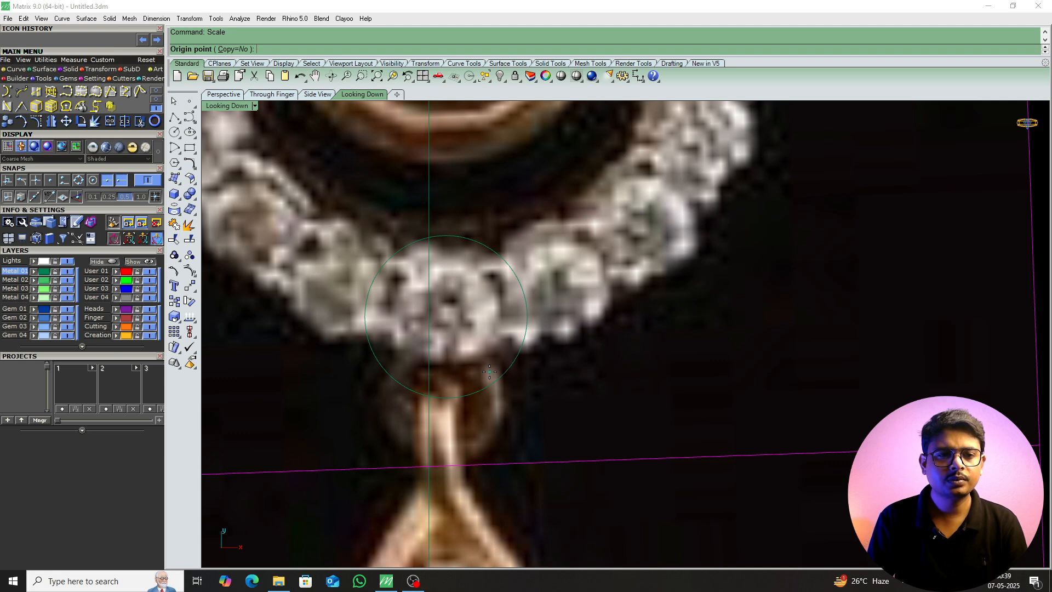
click(487, 369)
key(Escape)
key(Return)
click(497, 374)
click(575, 317)
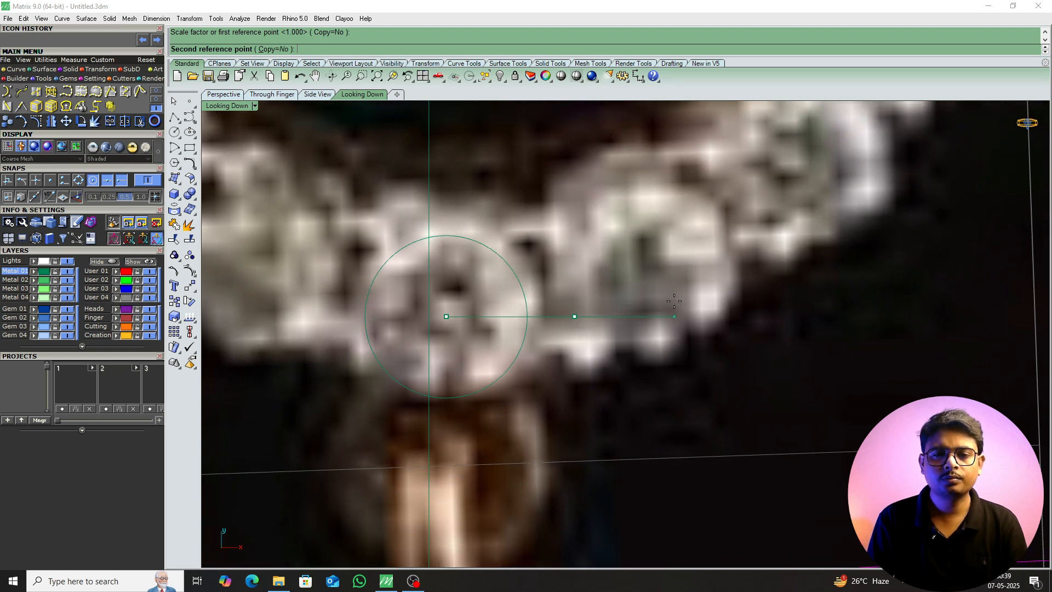
click(550, 315)
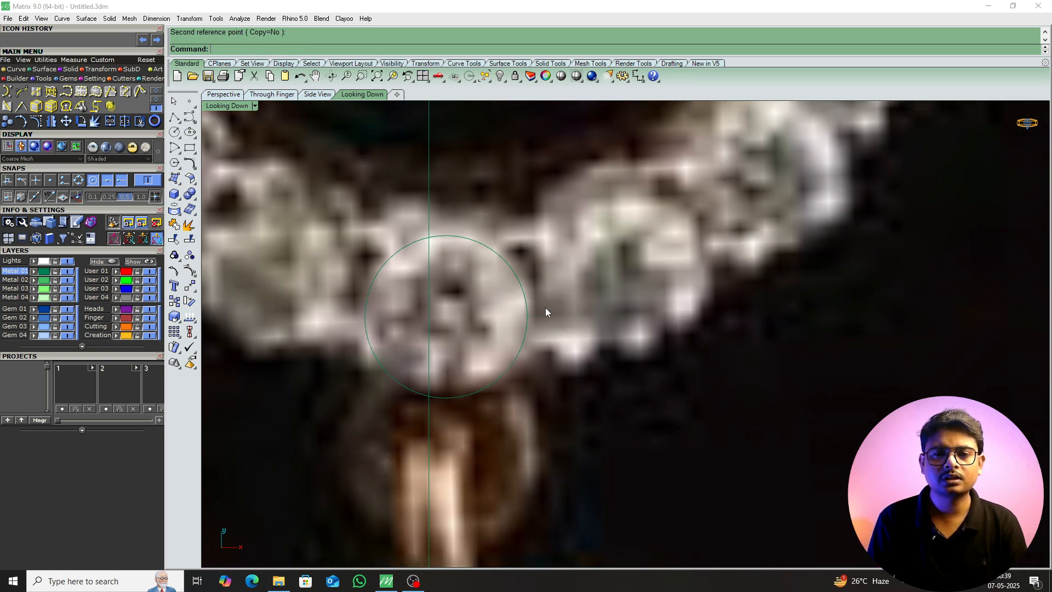
Measure the vertical distance from the tip of the flower's upper petal to just below the lowest halo stone.
scroll(546, 312, down, 10)
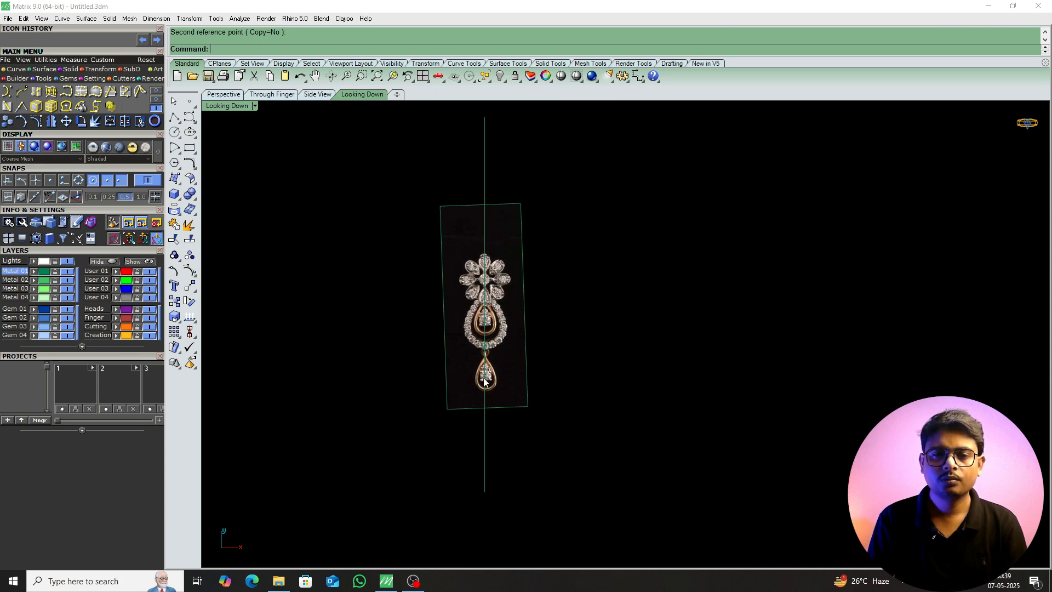
text(di)
key(Return)
scroll(485, 256, up, 12)
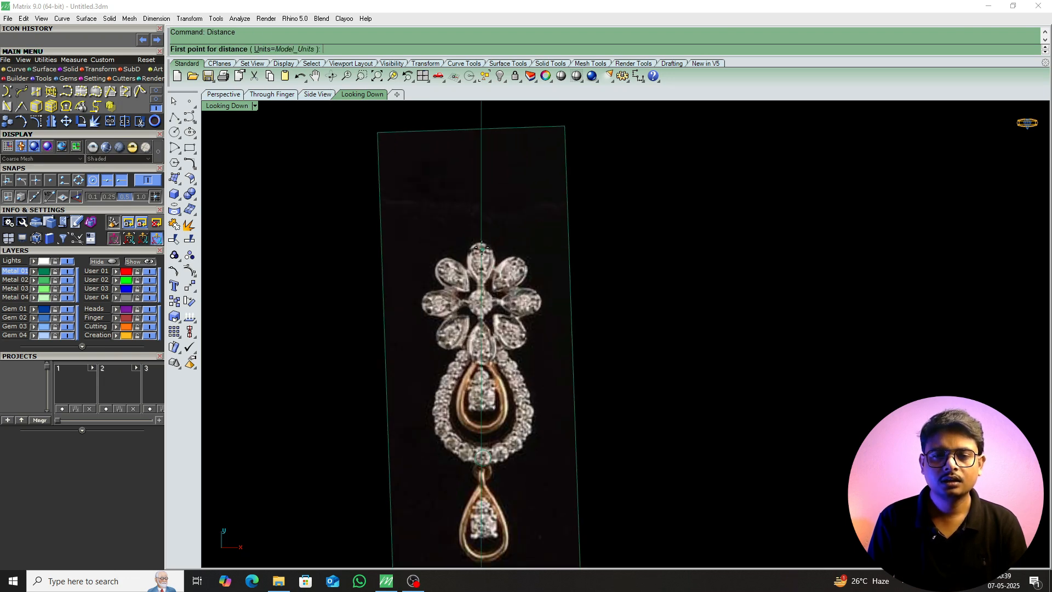
click(481, 245)
scroll(481, 244, down, 5)
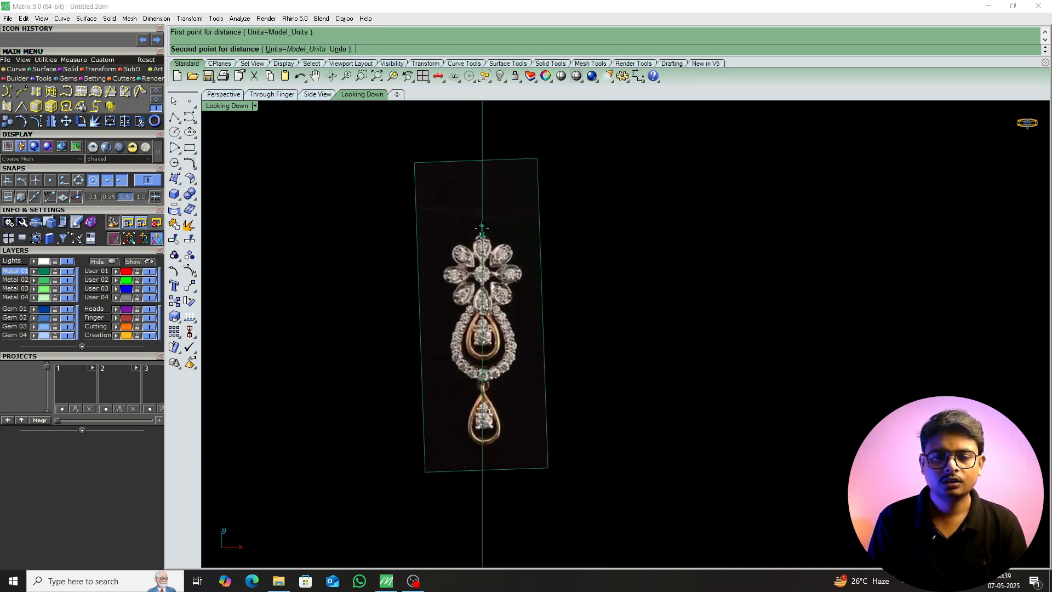
scroll(476, 422, up, 5)
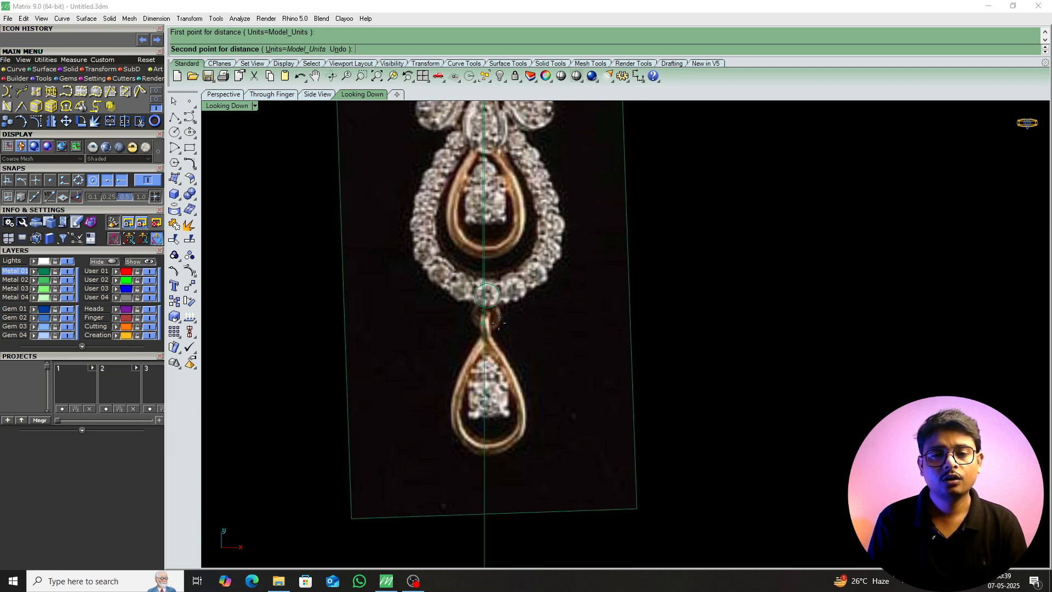
scroll(498, 322, up, 6)
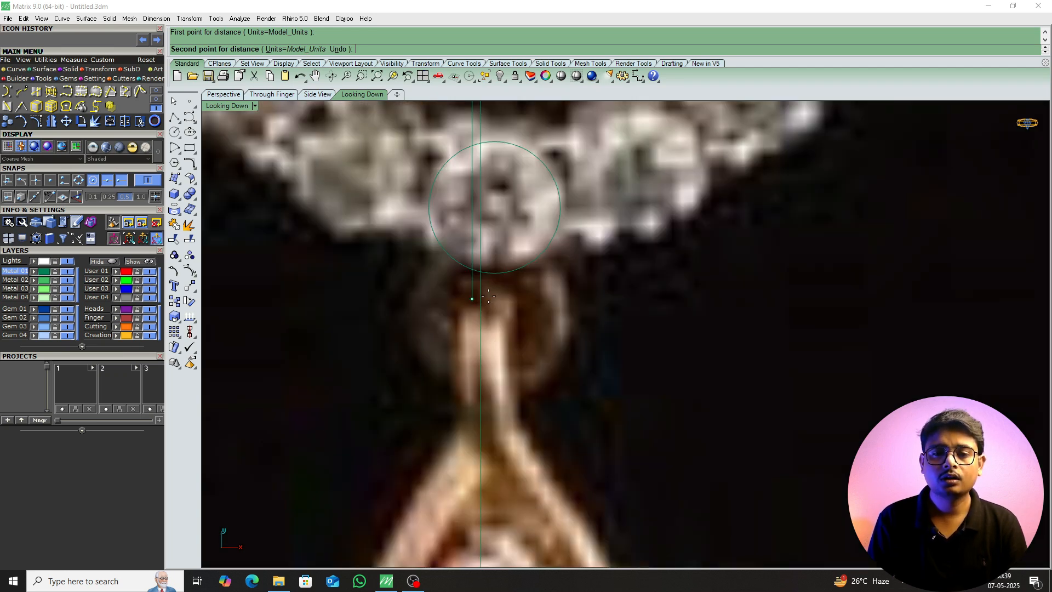
click(485, 283)
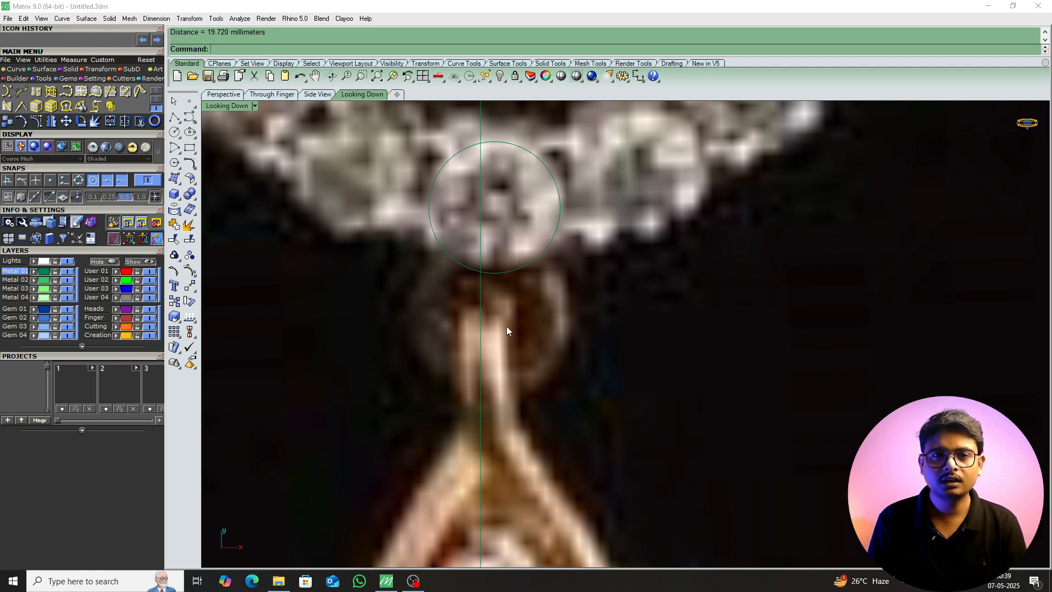
Draw a 20 mm square with the Center rectangle option, centred on the origin 0.
scroll(504, 283, down, 8)
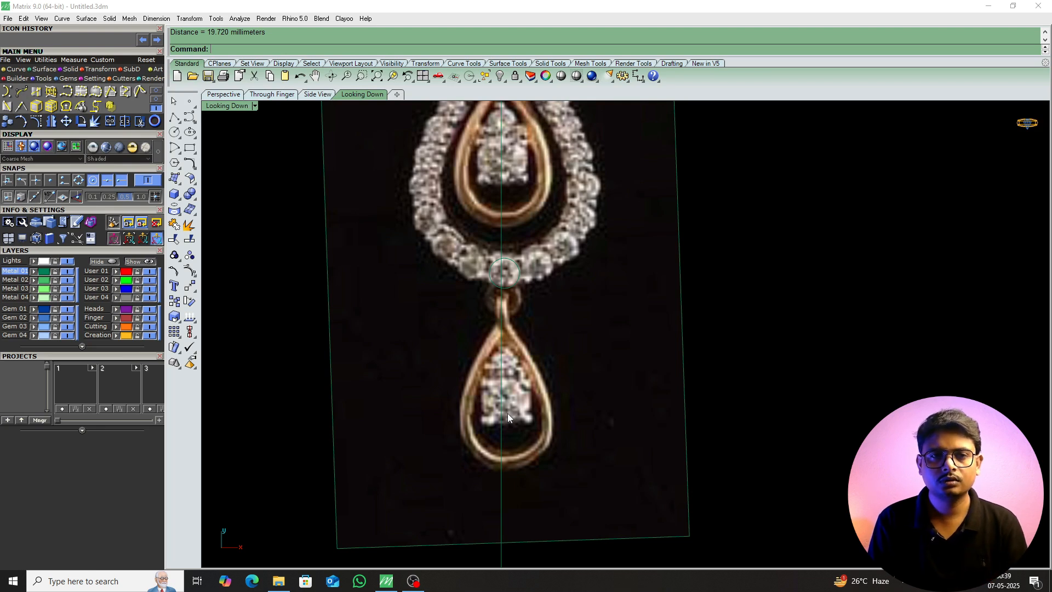
scroll(511, 410, down, 6)
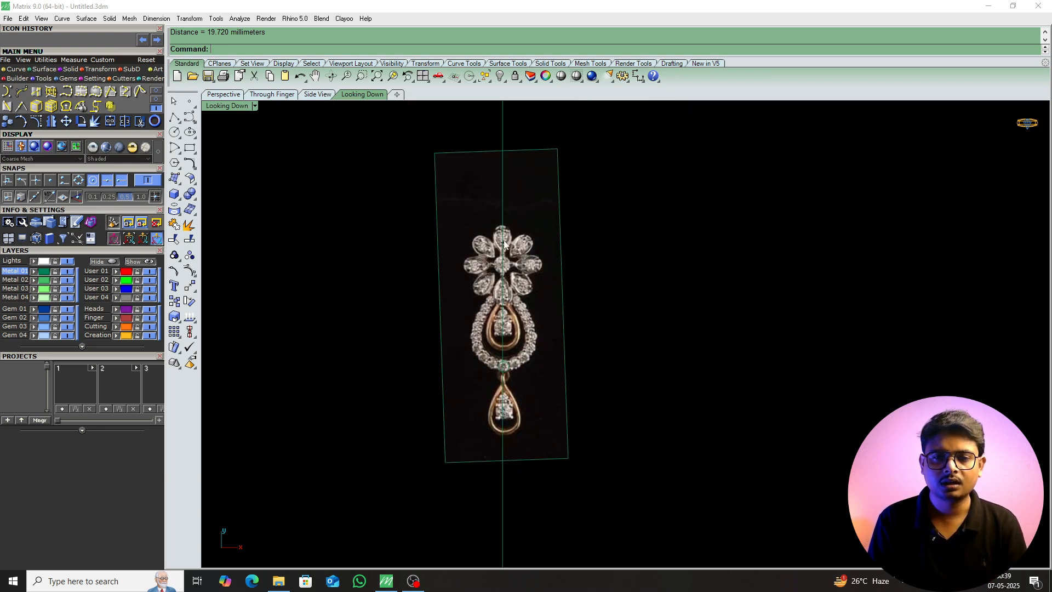
scroll(503, 318, up, 3)
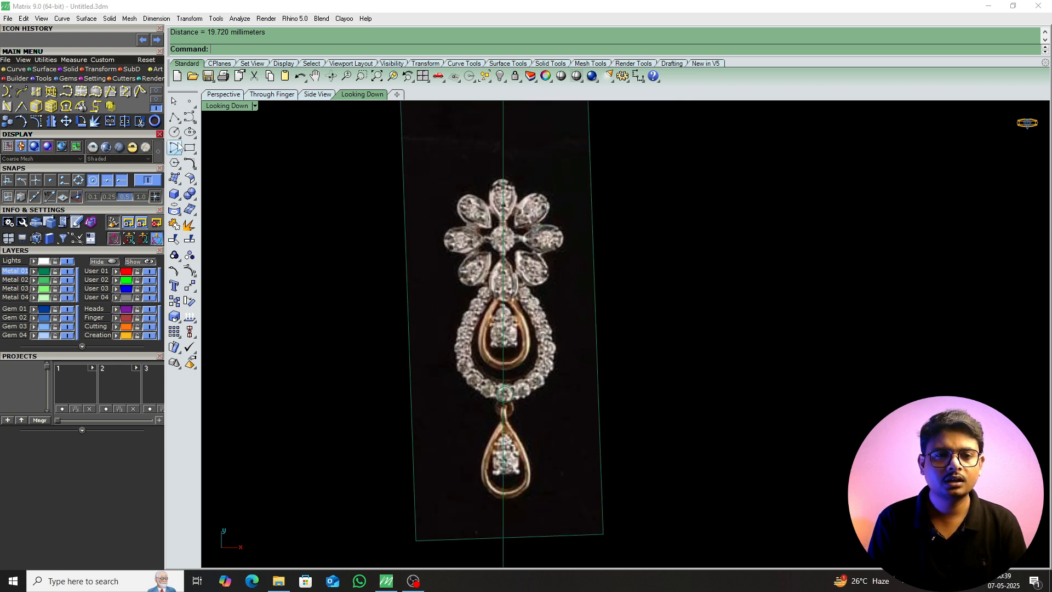
click(194, 153)
click(222, 153)
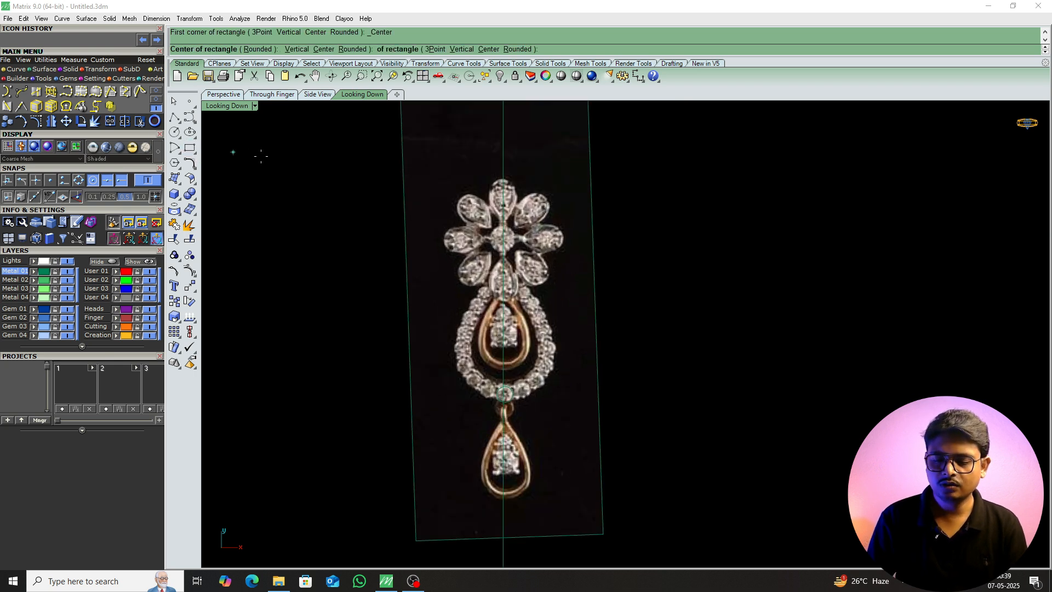
text(0)
key(Return)
text(20)
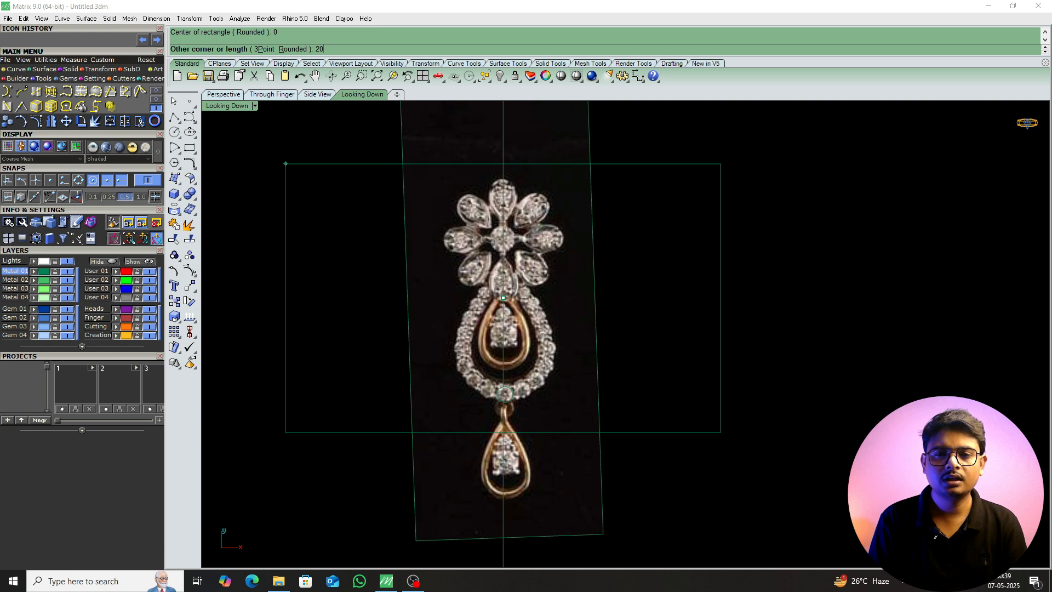
key(Return)
key(Return)
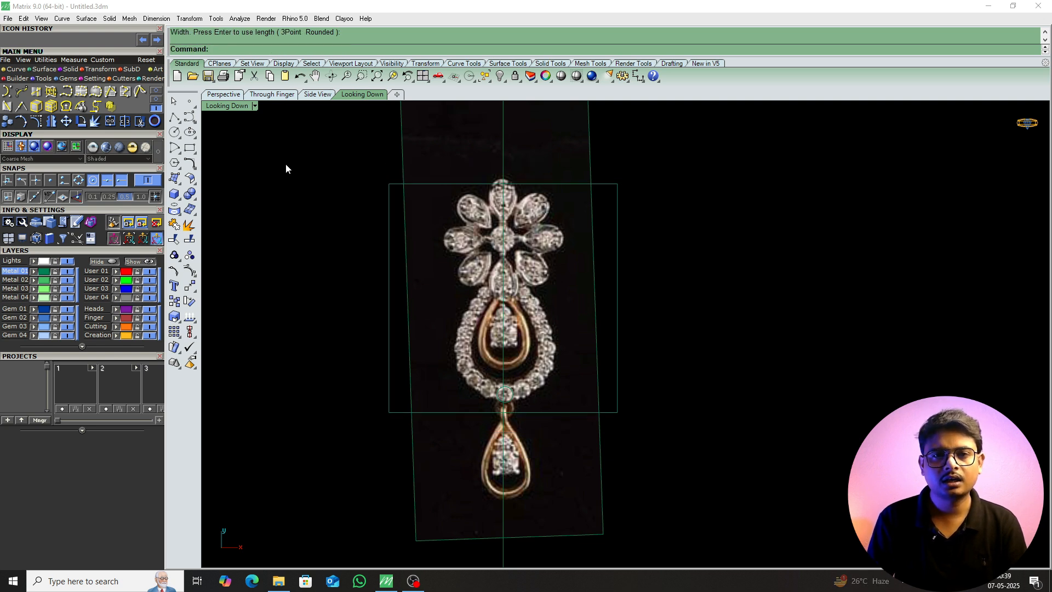
Move the earring picture slightly down to centre the flower and drop halo vertically within the square.
drag(319, 337, 698, 422)
click(603, 416)
text(m)
key(Return)
scroll(640, 280, up, 2)
click(642, 241)
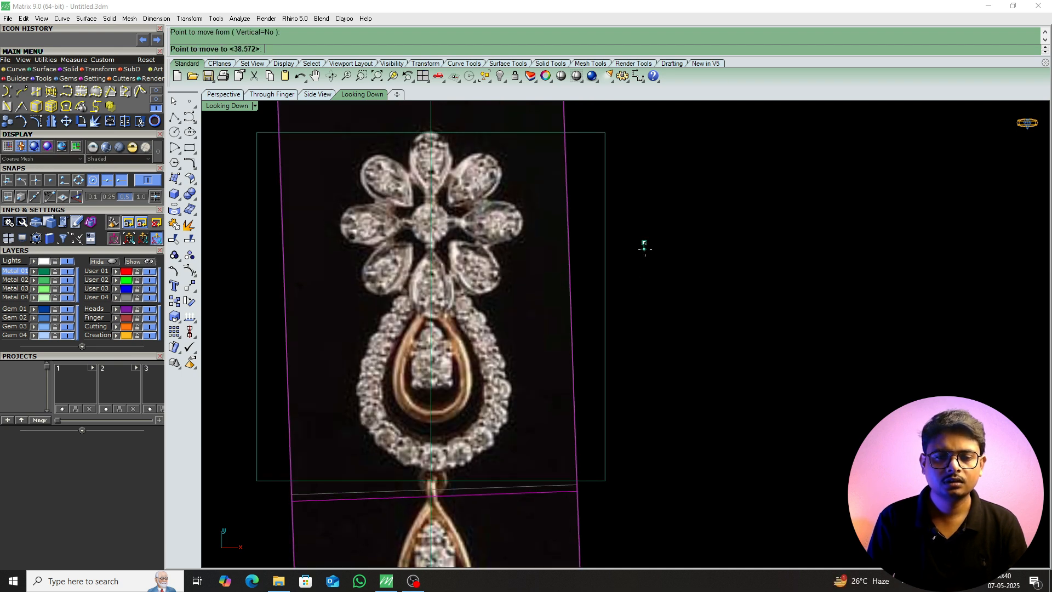
click(647, 256)
Scale the earring picture about the square's centre until the flower's tip and the halo's lower edge meet the square's edges.
text(sc)
key(Return)
click(431, 306)
click(686, 306)
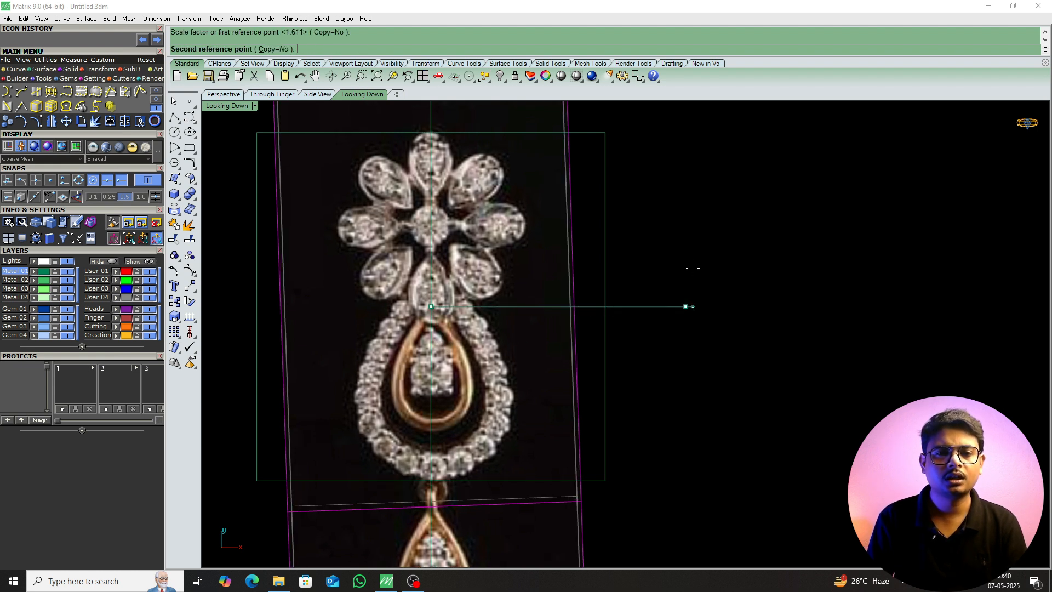
click(690, 305)
scroll(553, 292, down, 3)
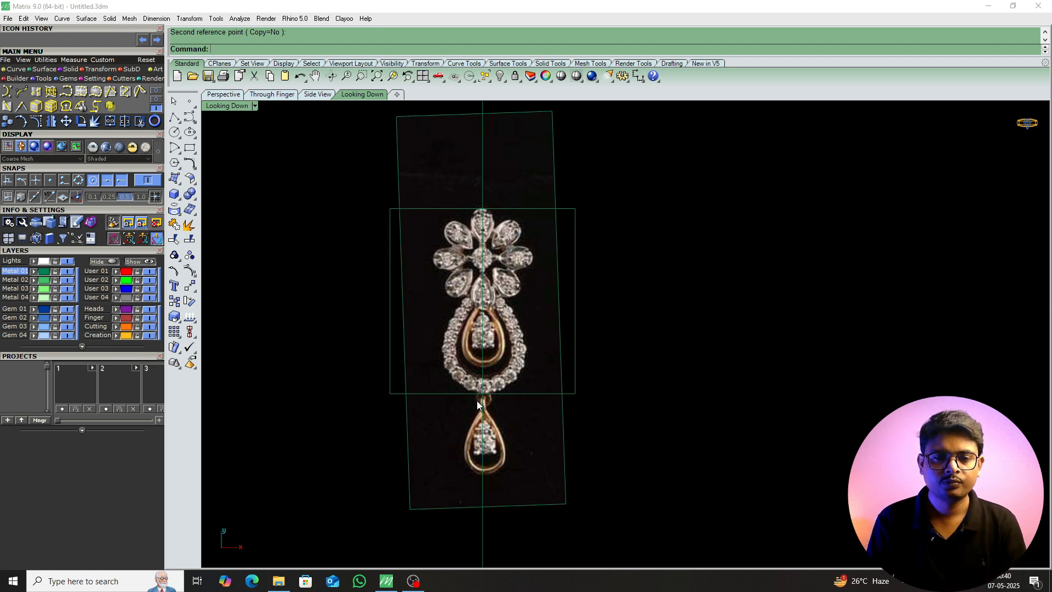
Measure the horizontal diameter of the round stone at the centre of the flower.
scroll(502, 301, up, 6)
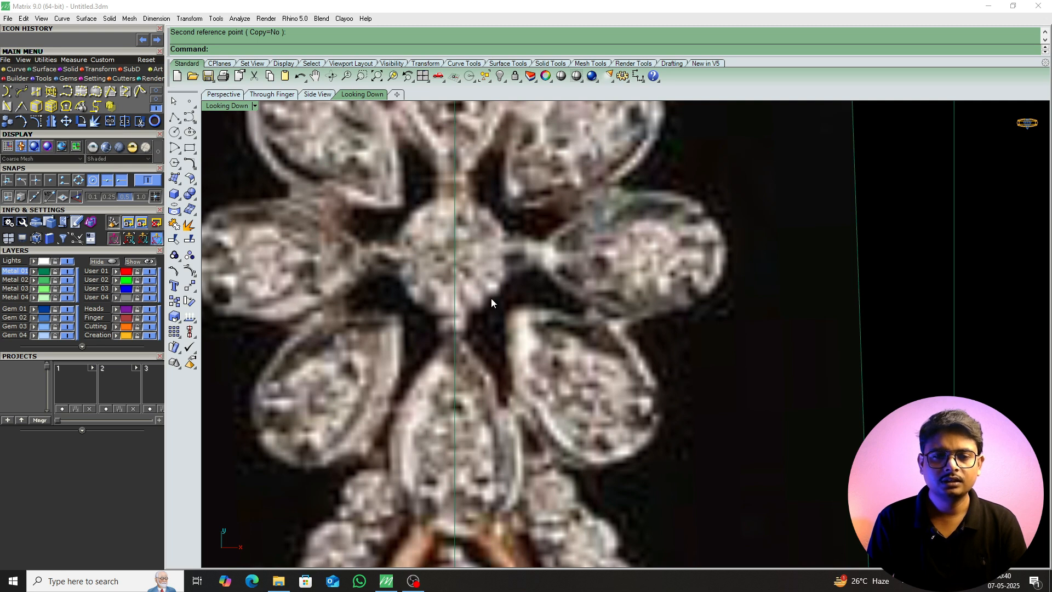
text(di)
key(Return)
click(393, 258)
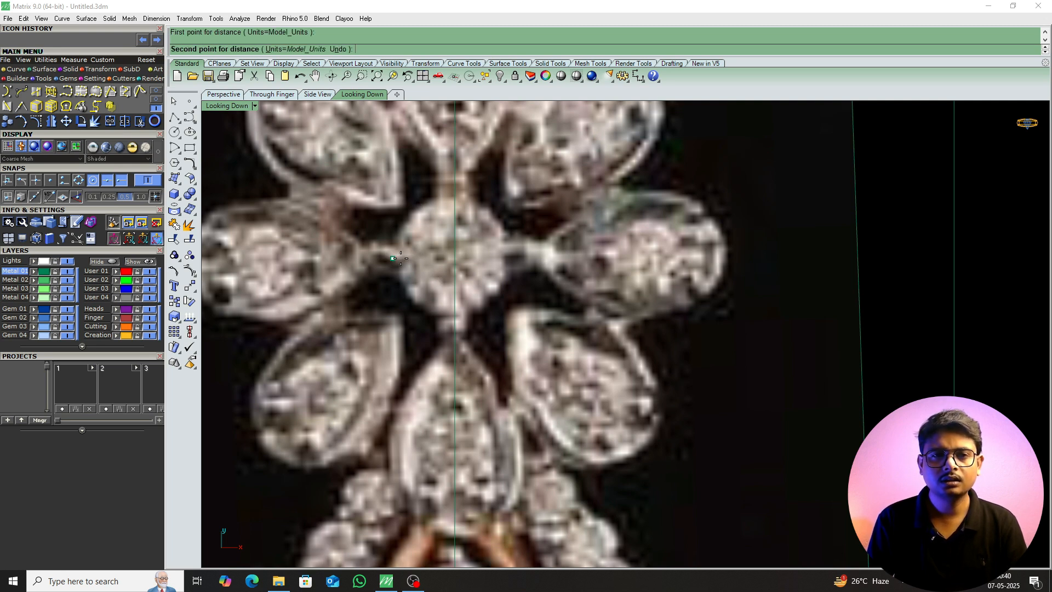
click(506, 254)
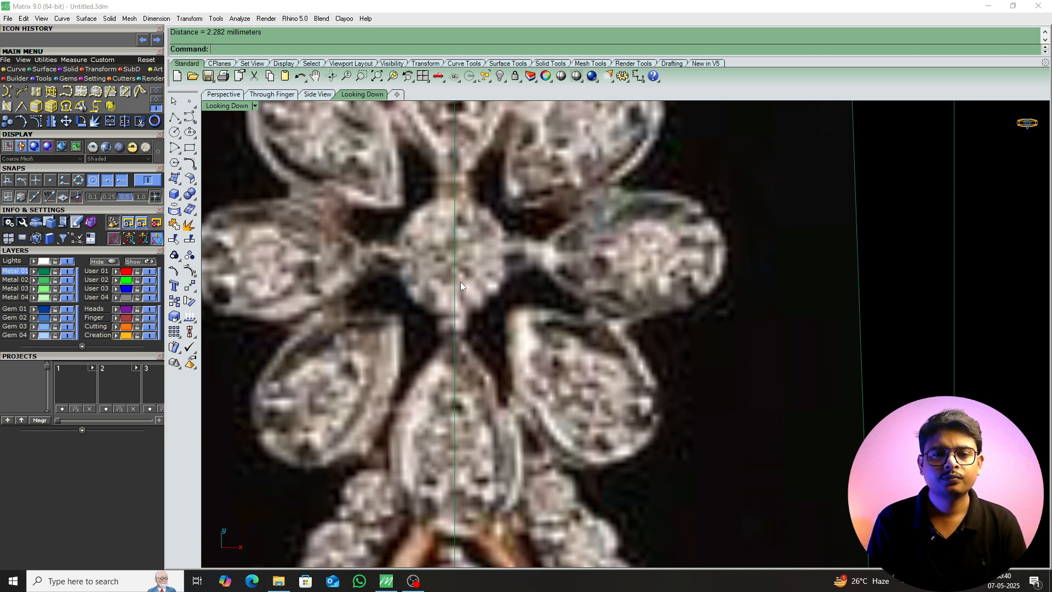
Measure the diagonal width of the stone area inside the flower's lower-left petal.
scroll(460, 282, down, 5)
scroll(400, 209, up, 4)
scroll(492, 211, down, 3)
scroll(495, 235, up, 3)
scroll(430, 251, down, 4)
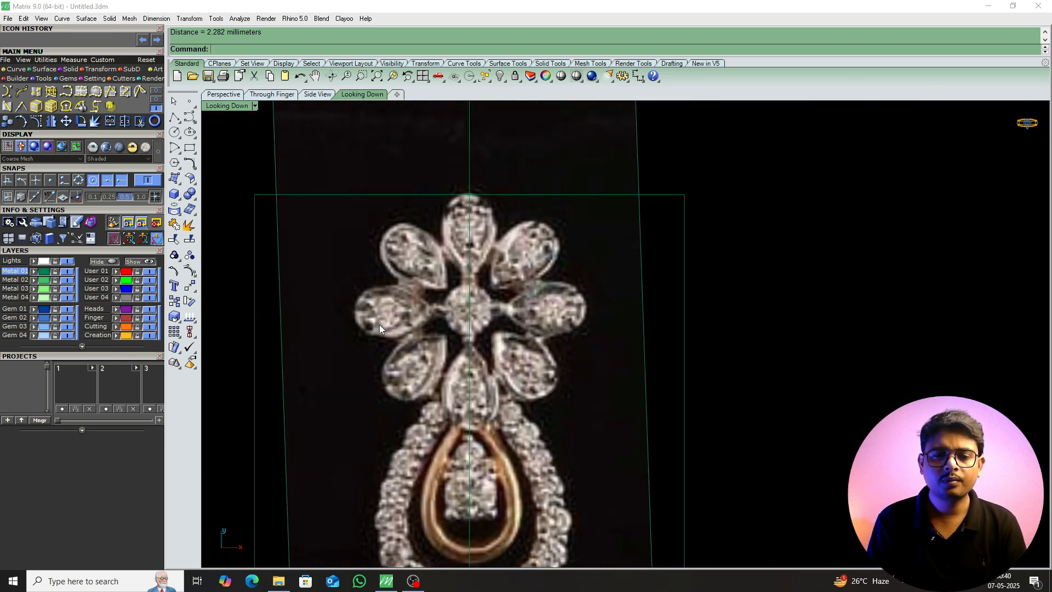
scroll(406, 377, up, 2)
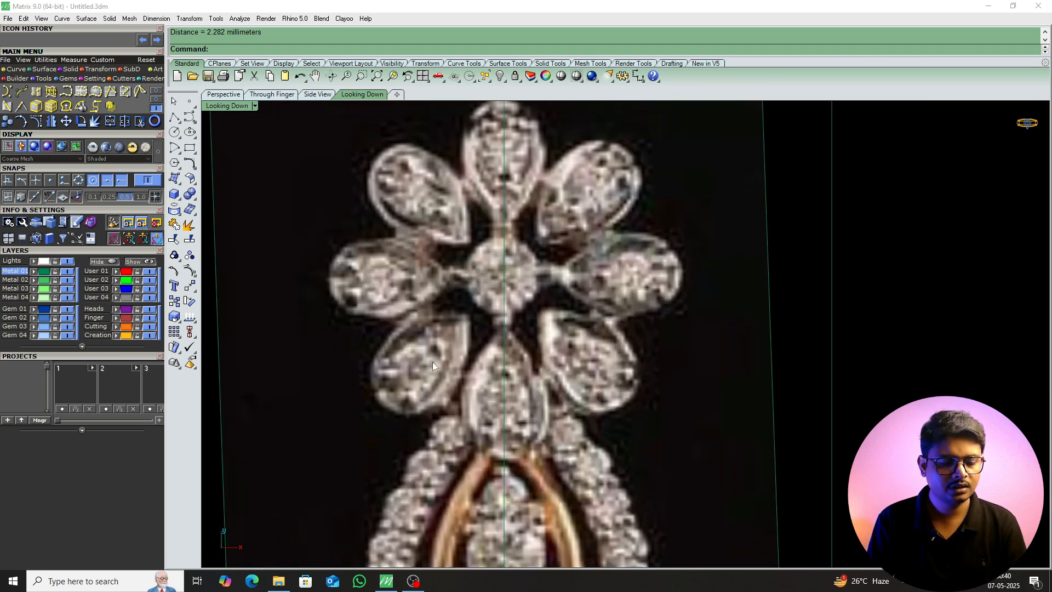
scroll(422, 370, up, 2)
key(Return)
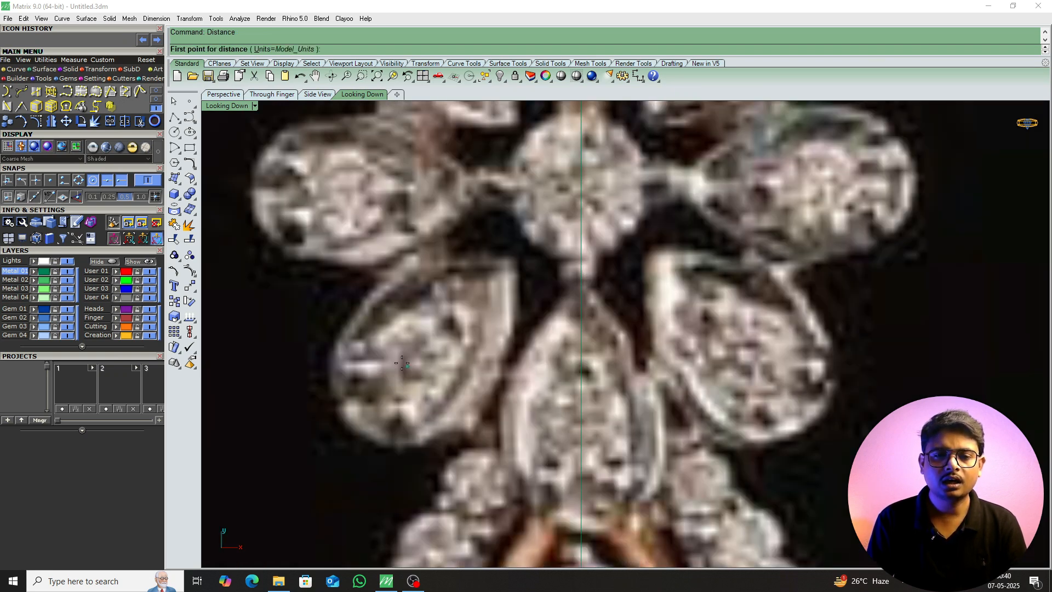
click(376, 331)
click(447, 406)
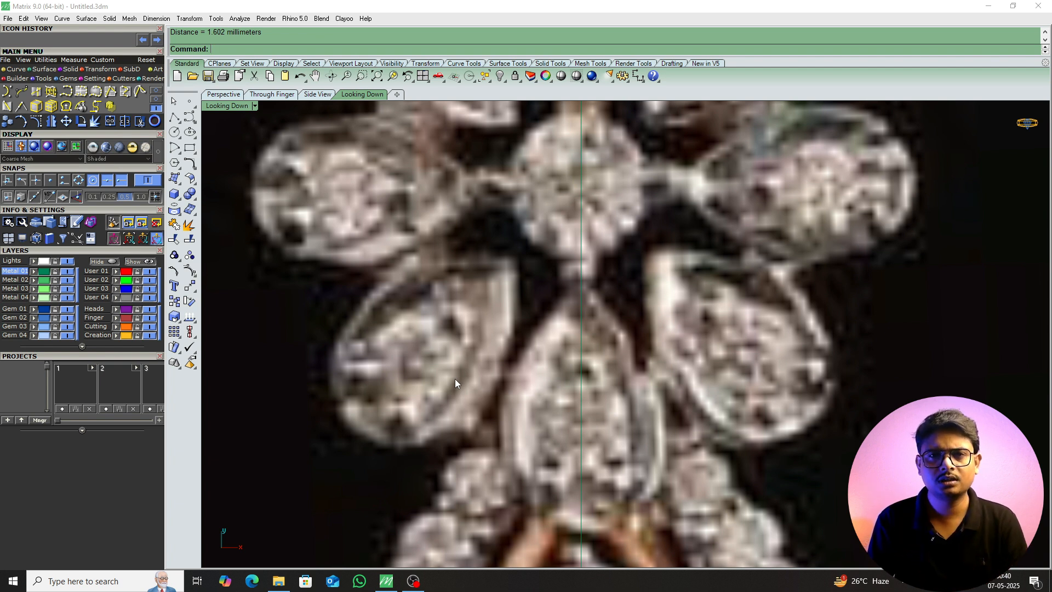
Measure the width of the large lower stone in the cluster inside the gold drop loop.
scroll(490, 352, down, 3)
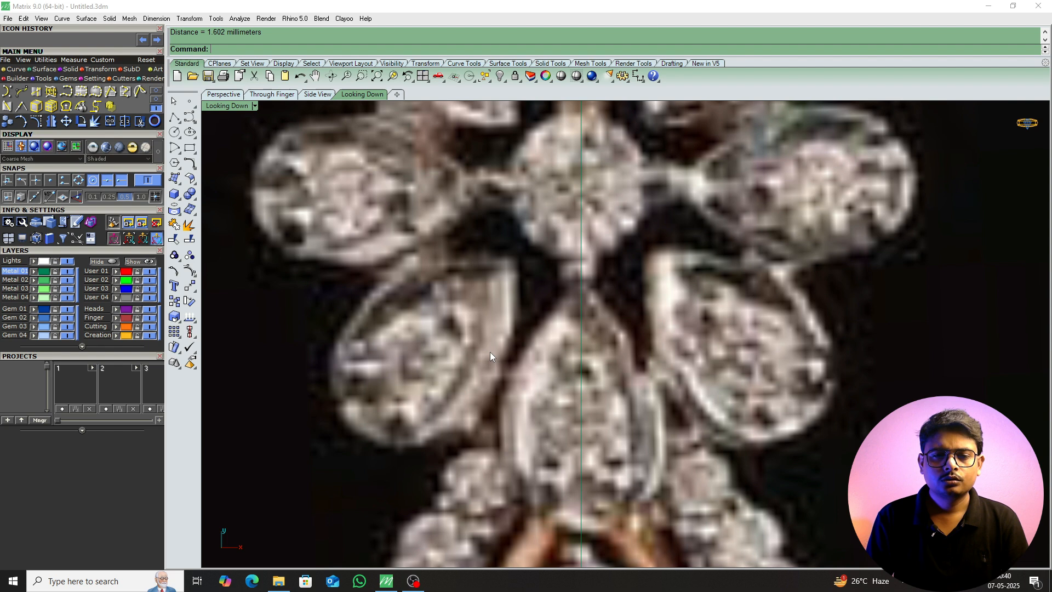
scroll(450, 341, down, 2)
right_drag(507, 322, 508, 293)
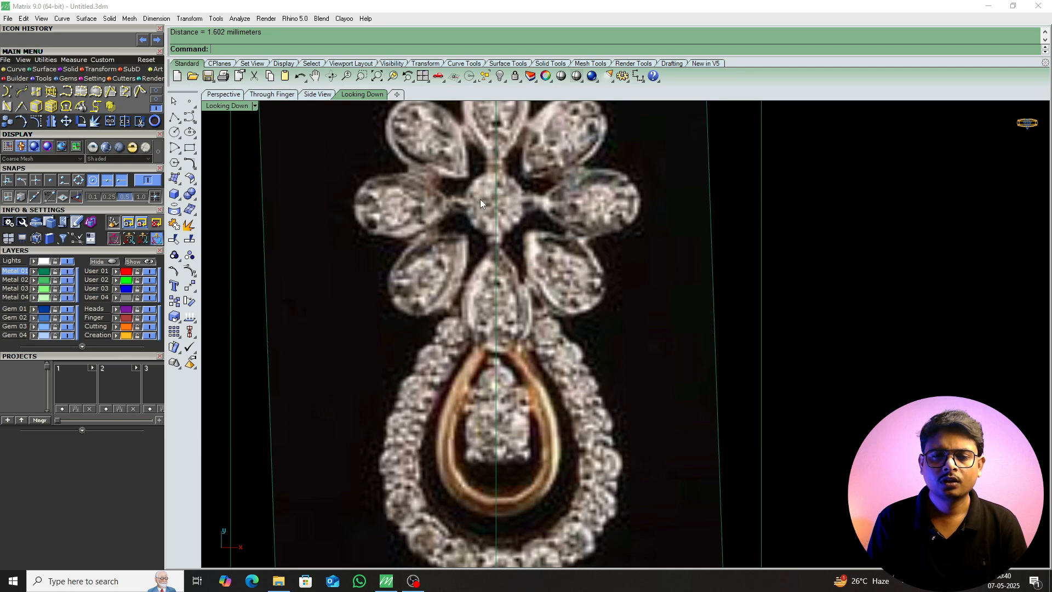
right_drag(543, 414, 514, 291)
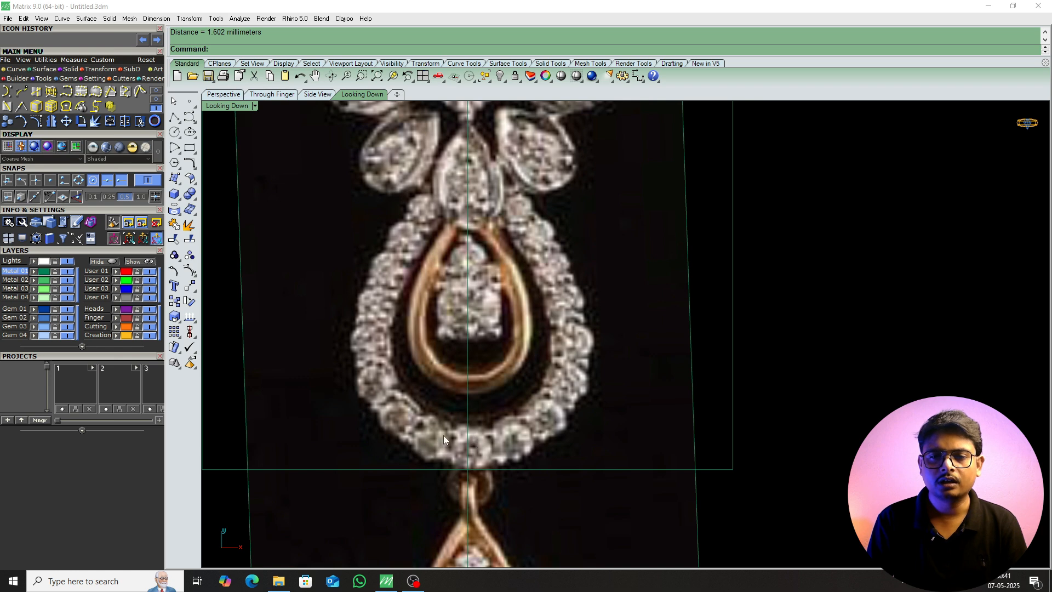
scroll(467, 304, up, 3)
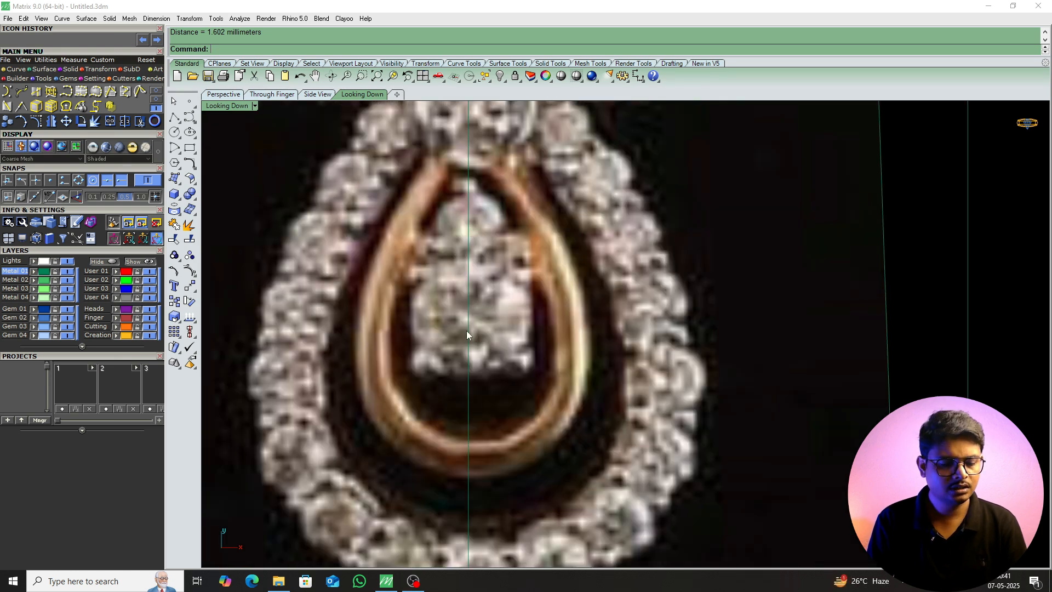
key(Return)
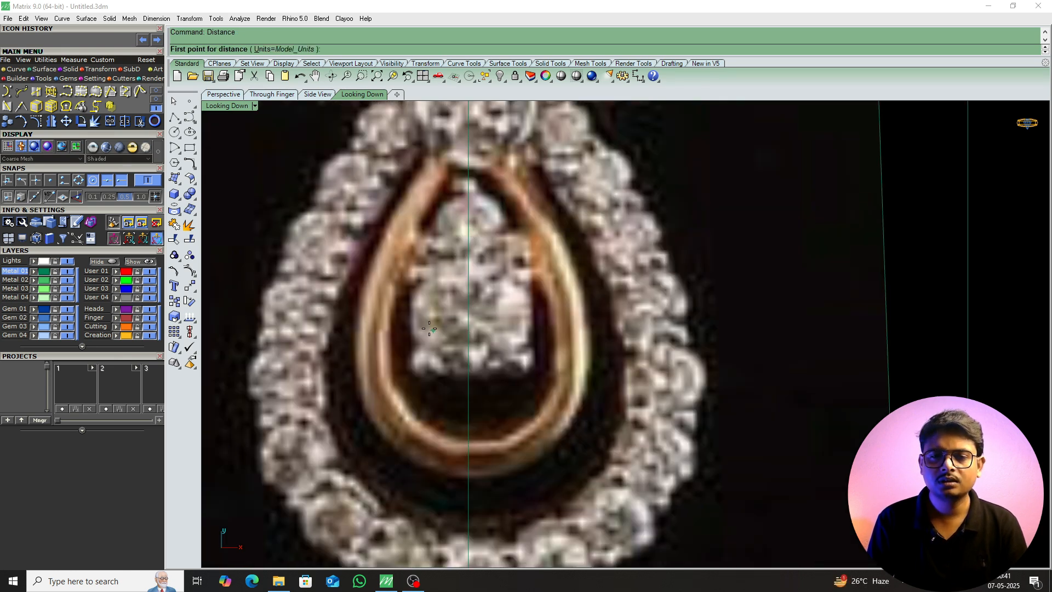
click(412, 315)
click(527, 315)
Measure the width of the small upper stone in the cluster inside the gold drop loop.
key(Return)
click(435, 220)
click(503, 219)
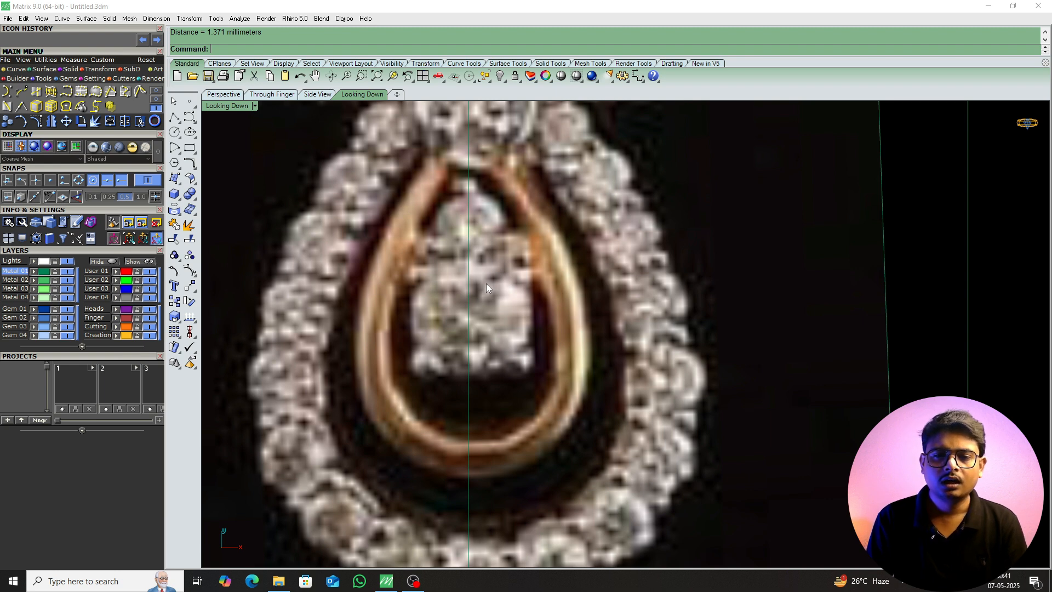
Delete the 20 mm reference square around the earring picture.
scroll(502, 347, down, 2)
scroll(537, 349, down, 5)
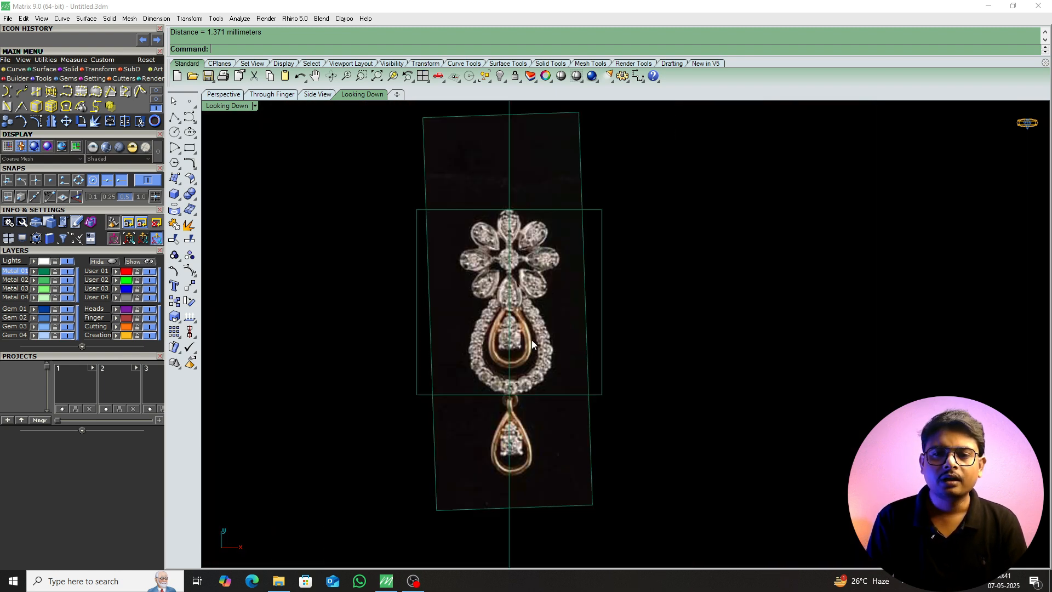
click(600, 256)
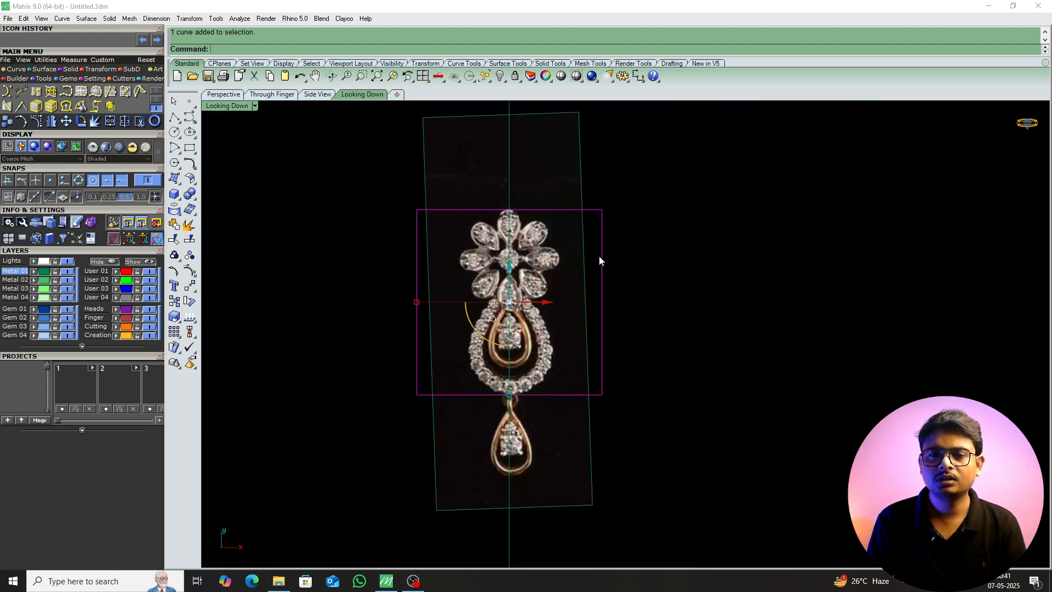
key(Delete)
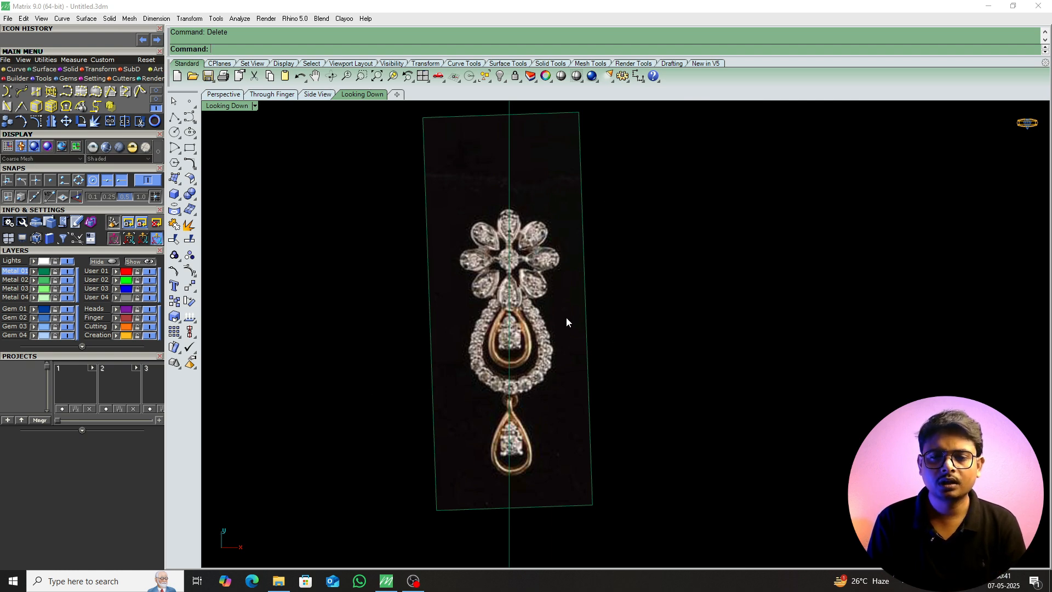
Measure the length of the flower's top petal along the vertical axis, from its inner point to its outer tip.
scroll(509, 340, up, 3)
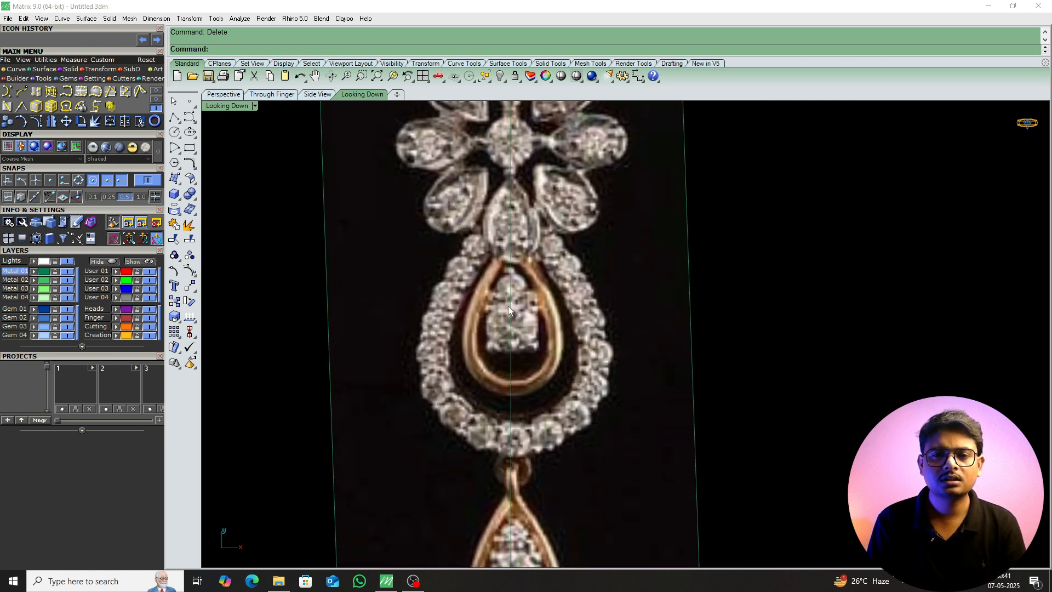
right_drag(553, 165, 531, 232)
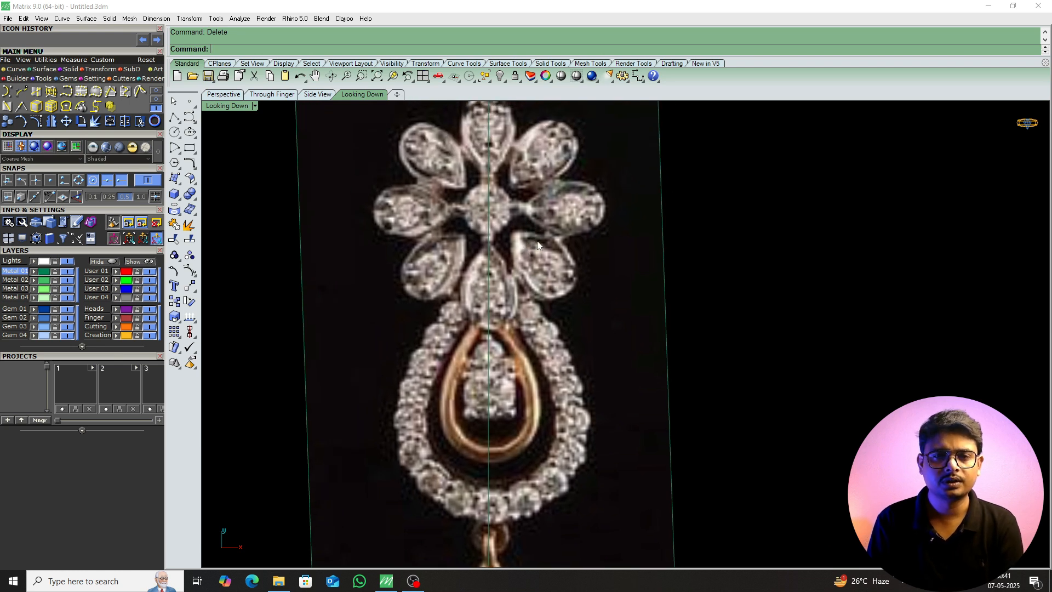
right_drag(786, 219, 740, 282)
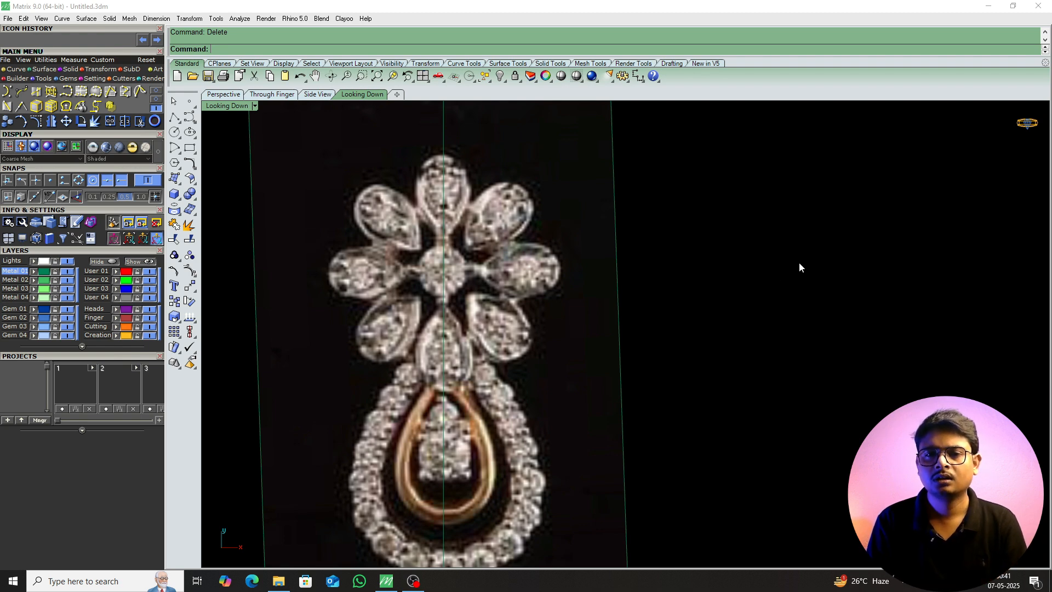
scroll(441, 197, up, 3)
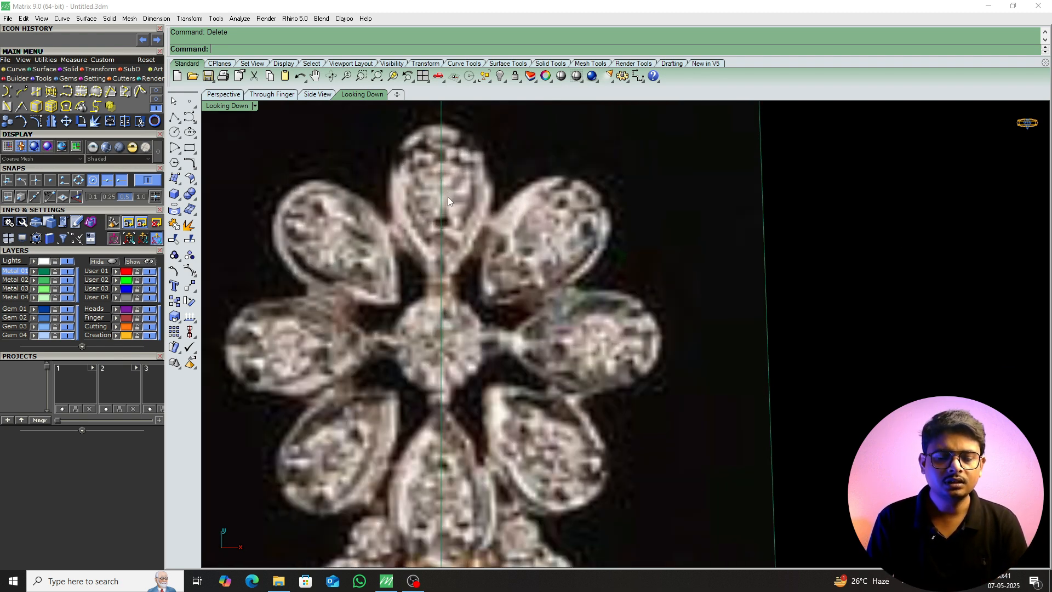
right_drag(417, 220, 413, 257)
text(di)
key(Return)
click(434, 316)
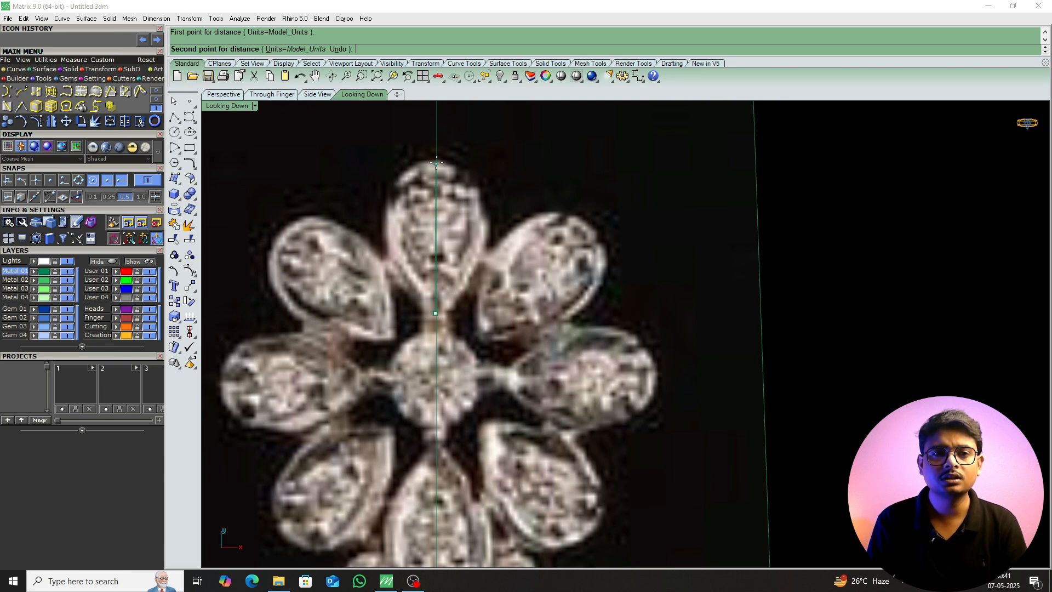
click(437, 163)
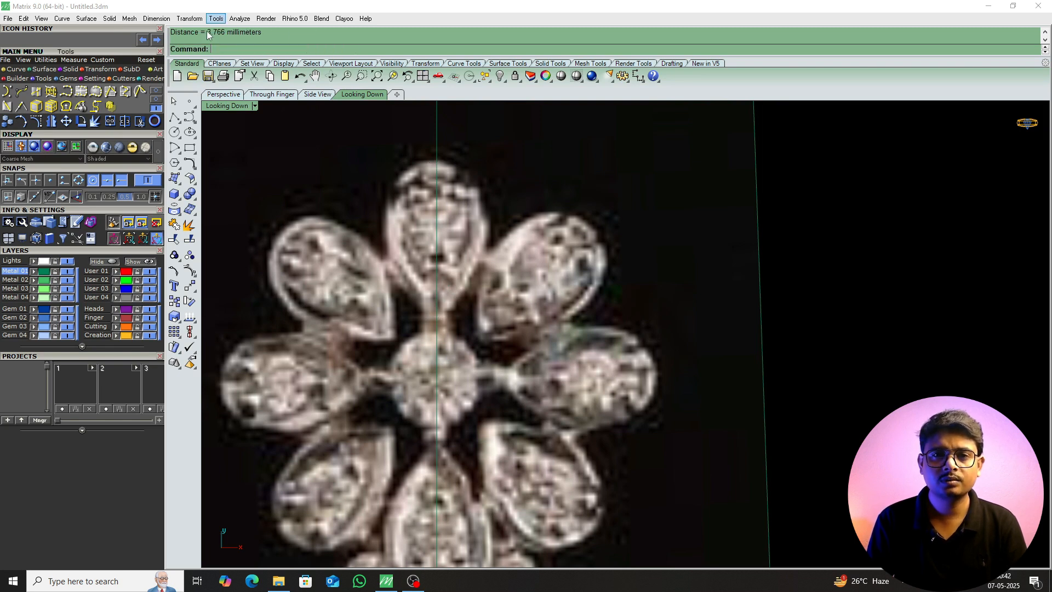
Draw a circle 1.60 mm in diameter in the empty area beside the earring picture.
scroll(712, 230, down, 3)
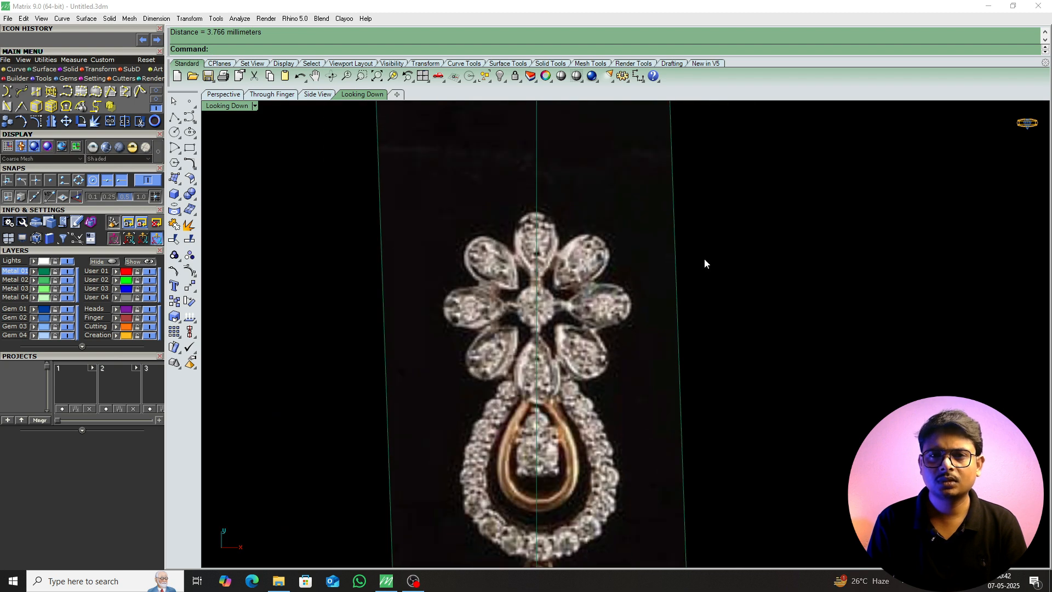
right_drag(761, 261, 715, 252)
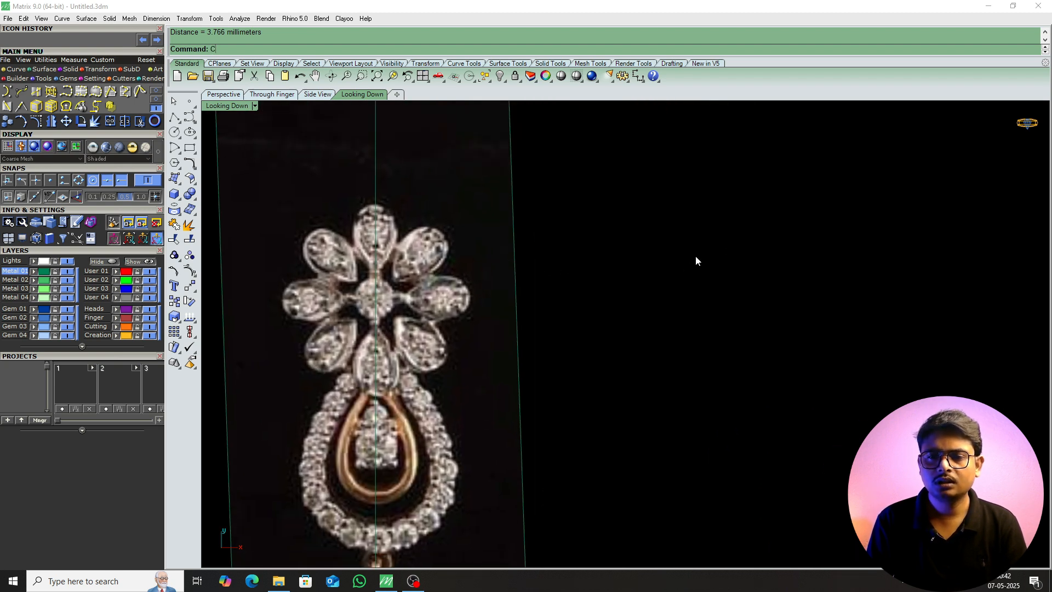
text(c)
key(Return)
click(669, 258)
text(1.60)
key(Return)
Offset the 1.60 mm circle outward by 0.15 mm.
scroll(684, 255, up, 7)
click(679, 264)
right_drag(690, 282, 669, 304)
text(o)
key(Return)
scroll(687, 271, up, 1)
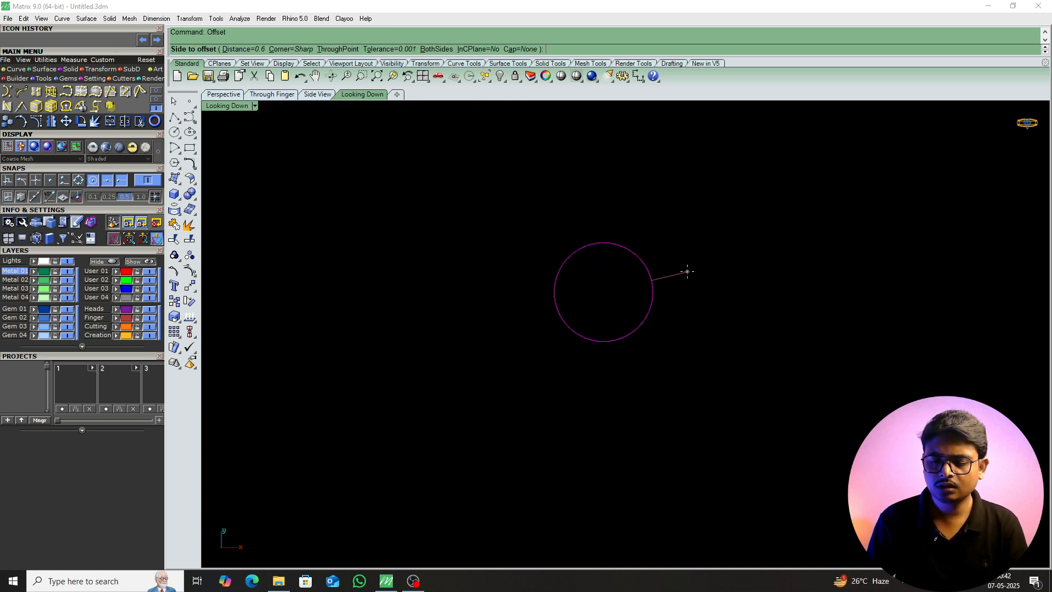
click(687, 272)
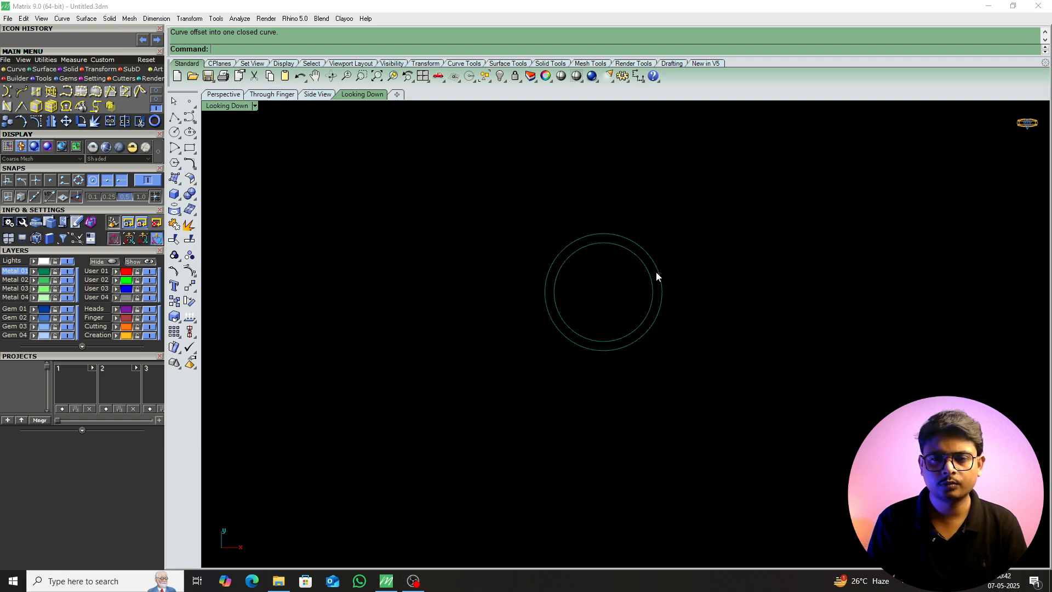
Check the petal borders in the picture and offset the outer circle a further 0.3 mm outward.
click(663, 275)
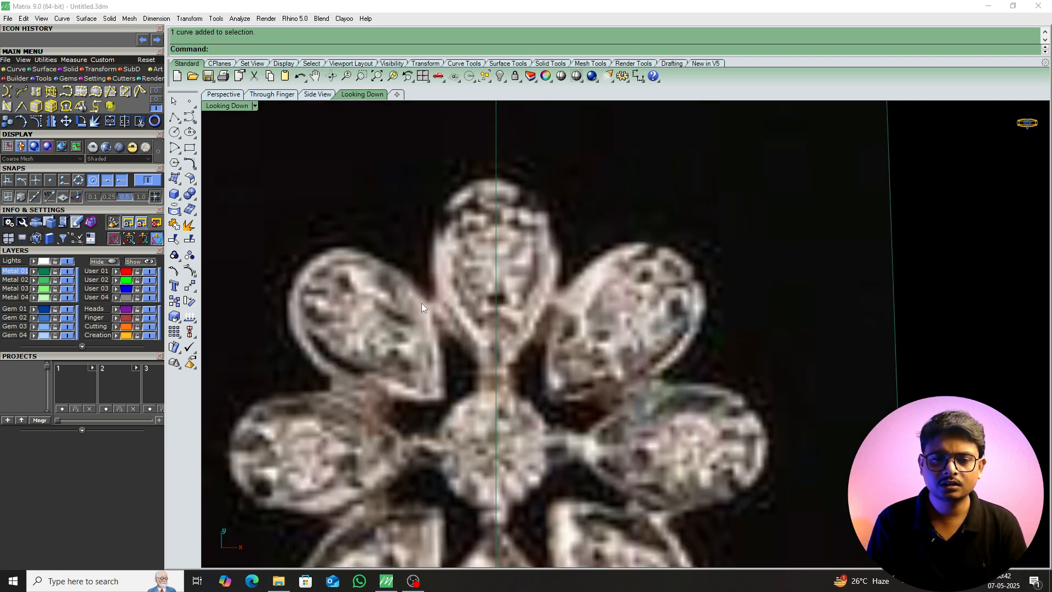
right_drag(393, 366, 410, 288)
scroll(306, 334, up, 4)
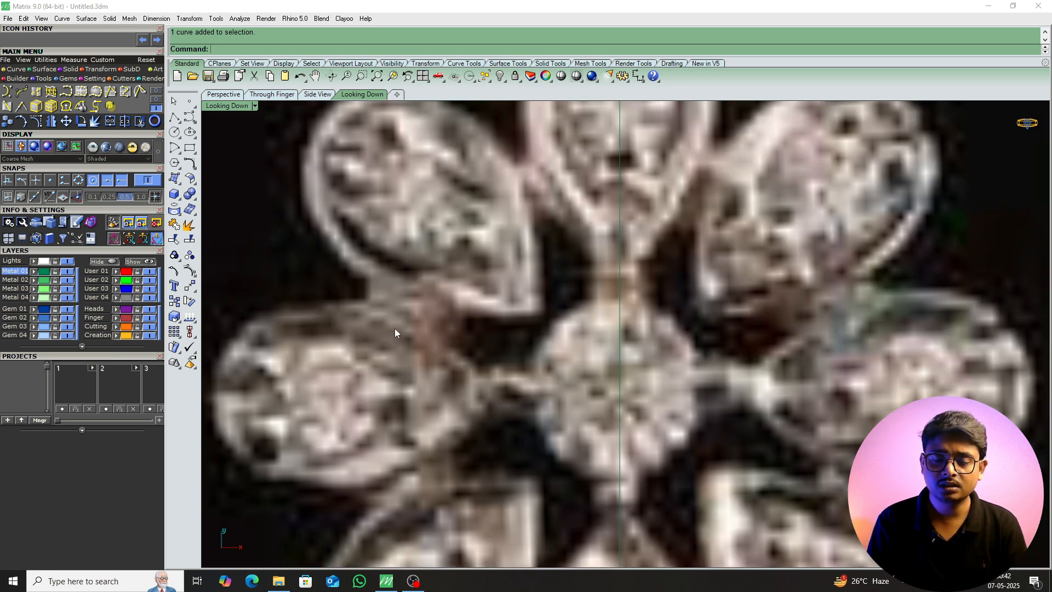
right_drag(248, 417, 334, 372)
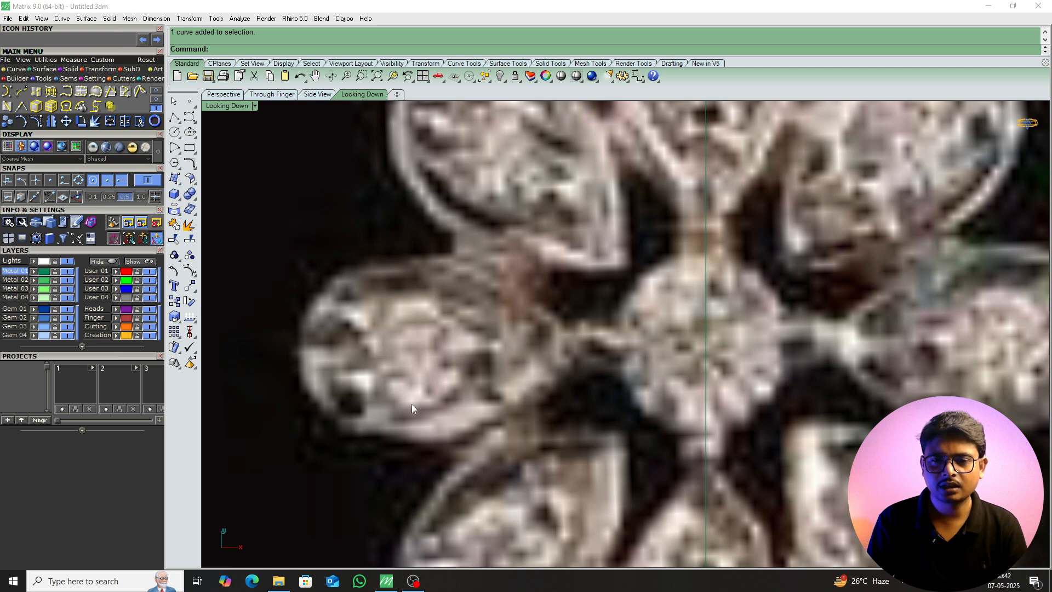
scroll(455, 295, down, 5)
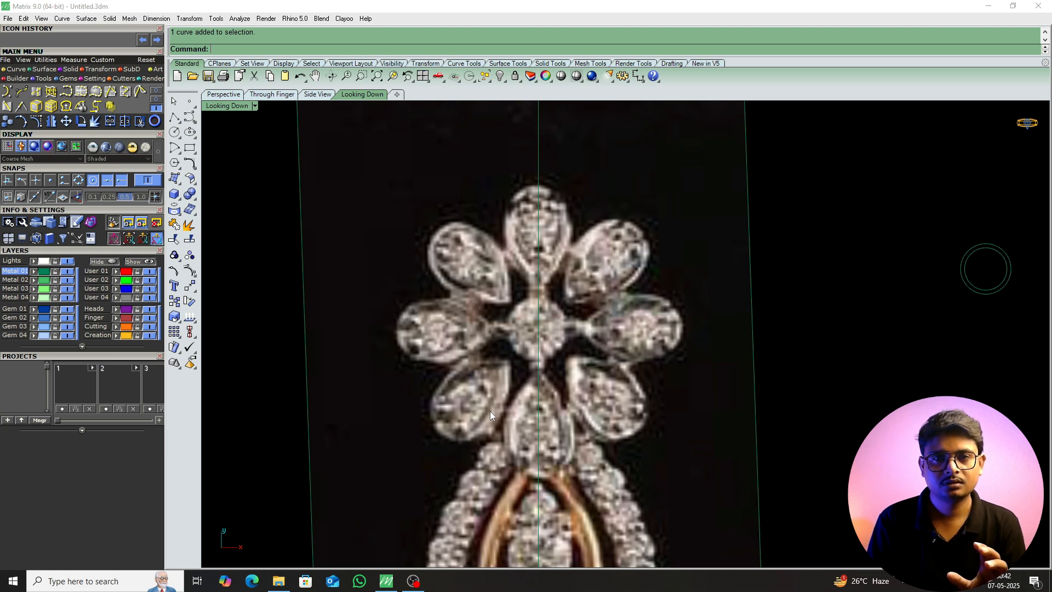
scroll(462, 412, down, 7)
right_drag(682, 352, 633, 320)
scroll(638, 319, up, 14)
click(657, 331)
text(o)
key(Return)
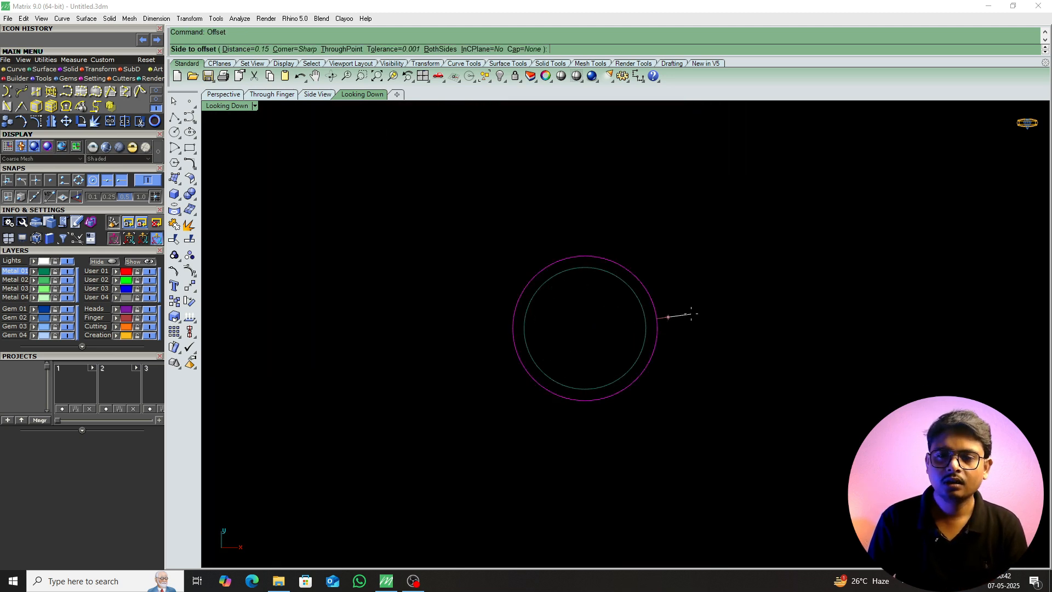
text(.3)
key(Return)
click(694, 316)
Measure the full width of the flower's top petal, including its metal rim.
scroll(577, 327, down, 2)
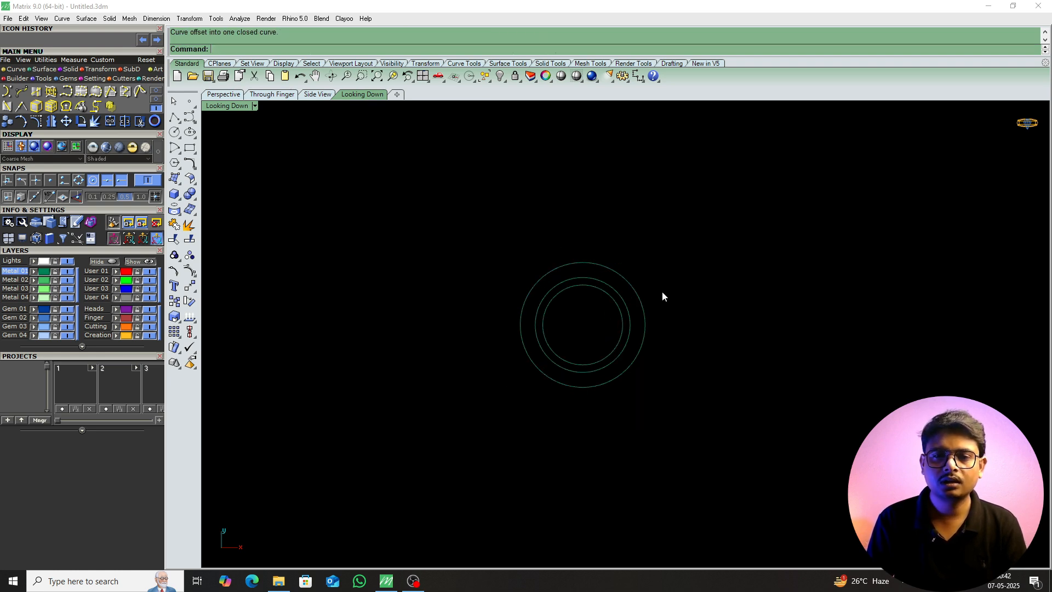
scroll(667, 352, down, 11)
right_drag(323, 310, 440, 295)
scroll(440, 294, up, 12)
text(dist)
key(Return)
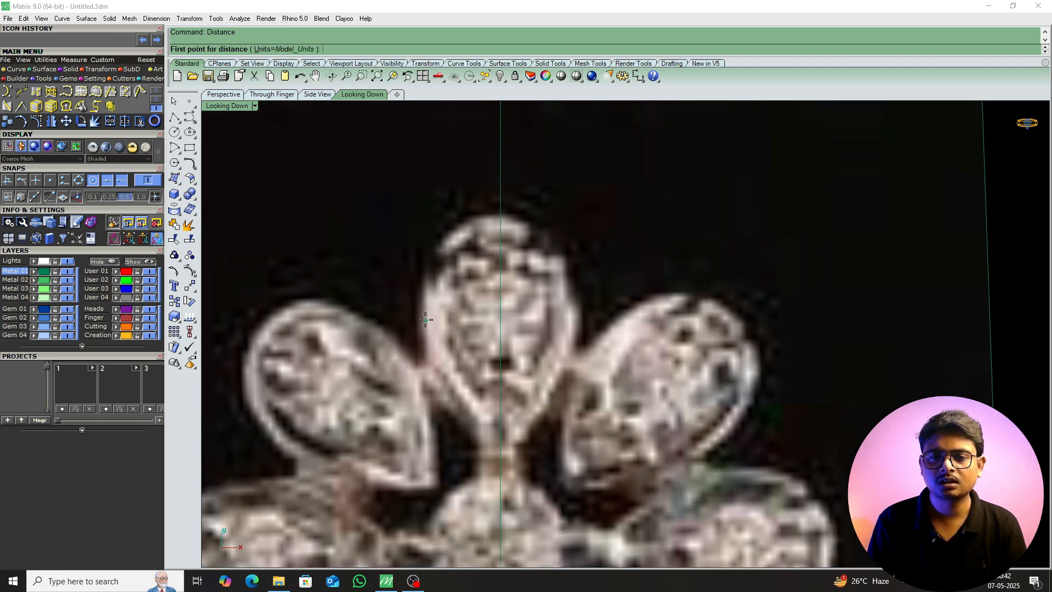
click(418, 311)
click(579, 308)
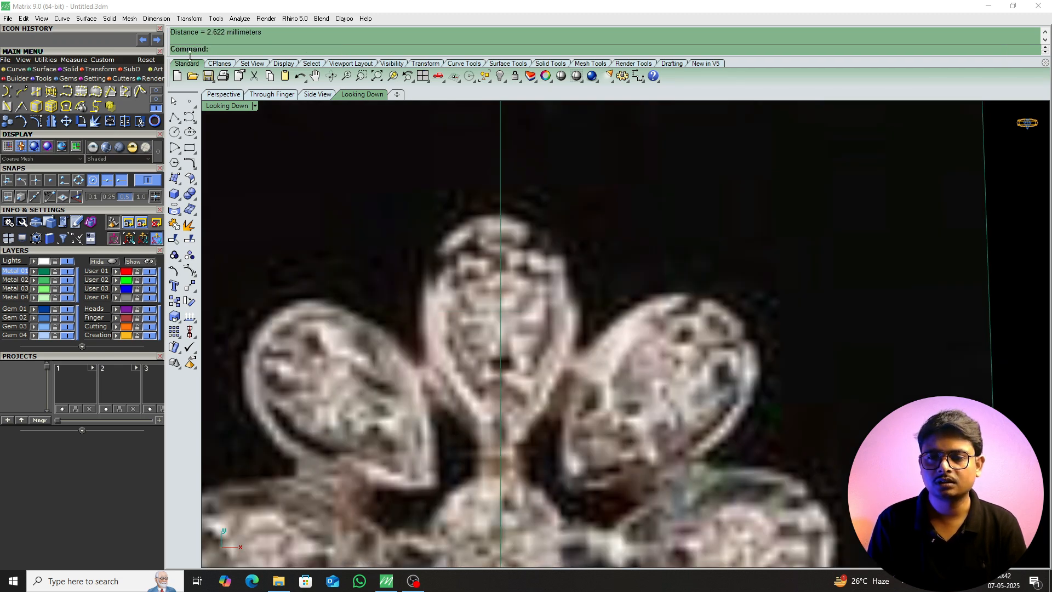
Measure the outermost circle's diameter to compare it with the petal's width.
scroll(361, 150, down, 4)
scroll(670, 293, up, 3)
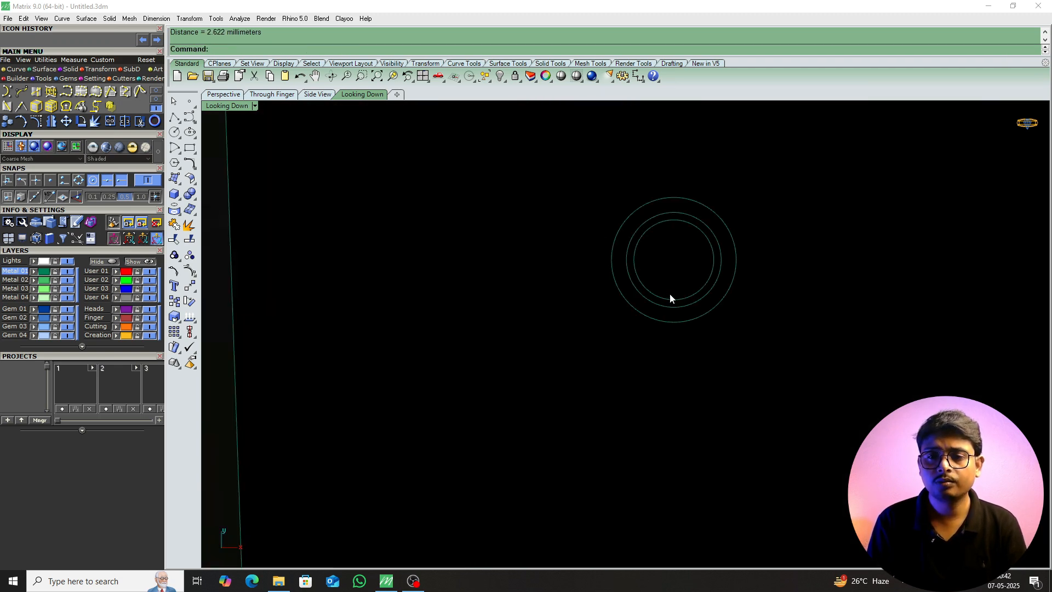
key(Return)
click(612, 260)
click(736, 259)
With Quadrant snap on instead of Center, draw a vertical line from the outermost circle's lowest point to above its top.
right_drag(742, 262, 659, 265)
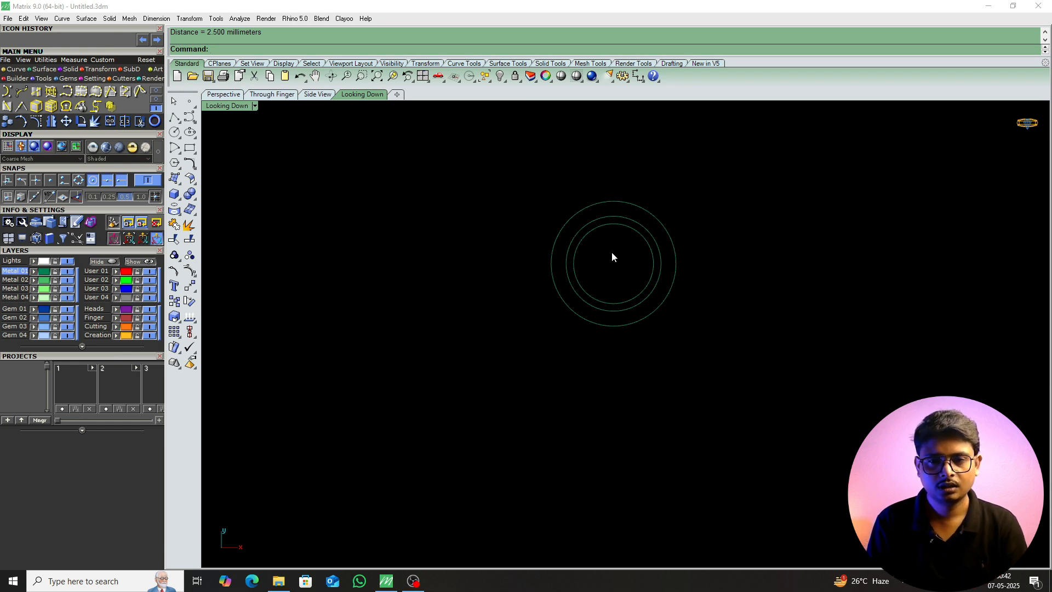
text(l)
key(Return)
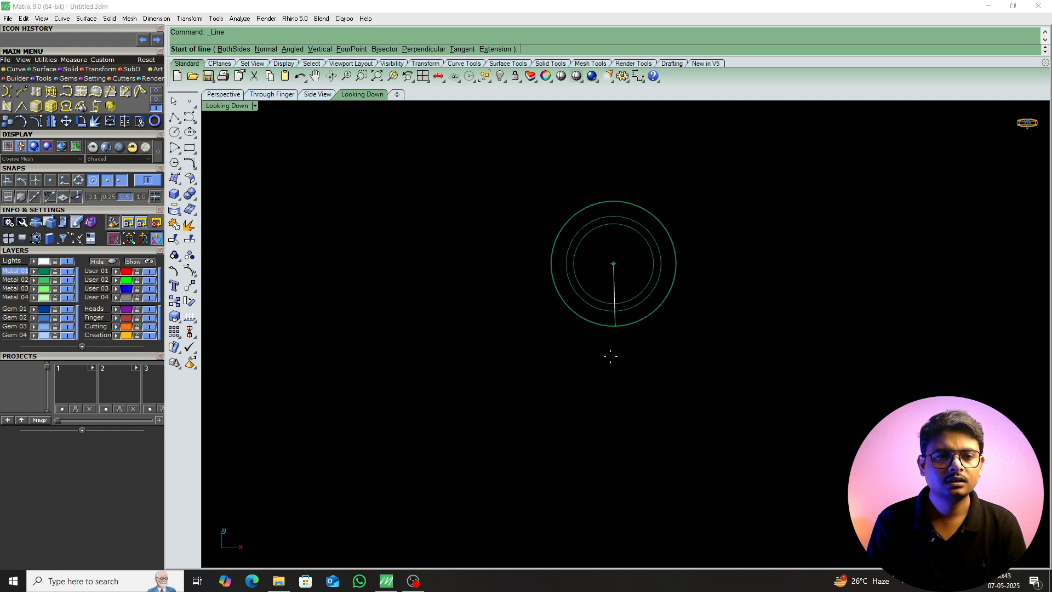
click(89, 179)
click(80, 180)
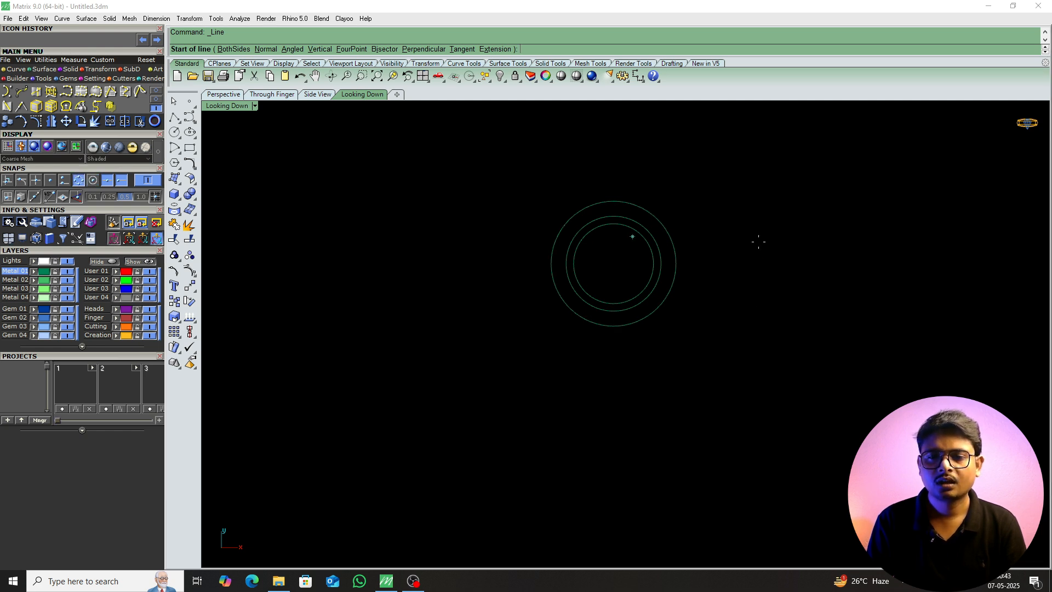
click(612, 326)
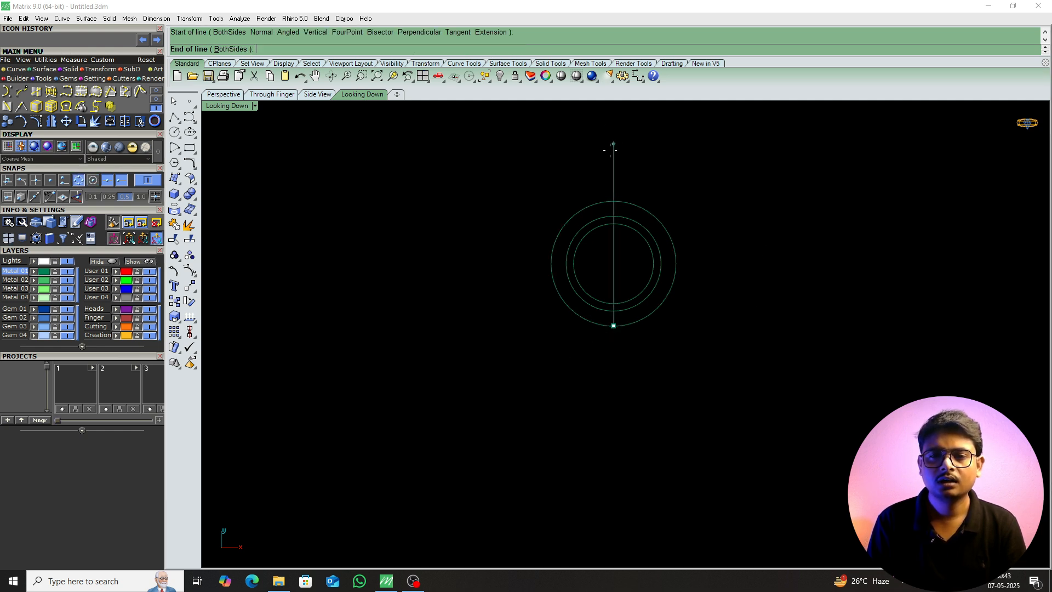
click(613, 169)
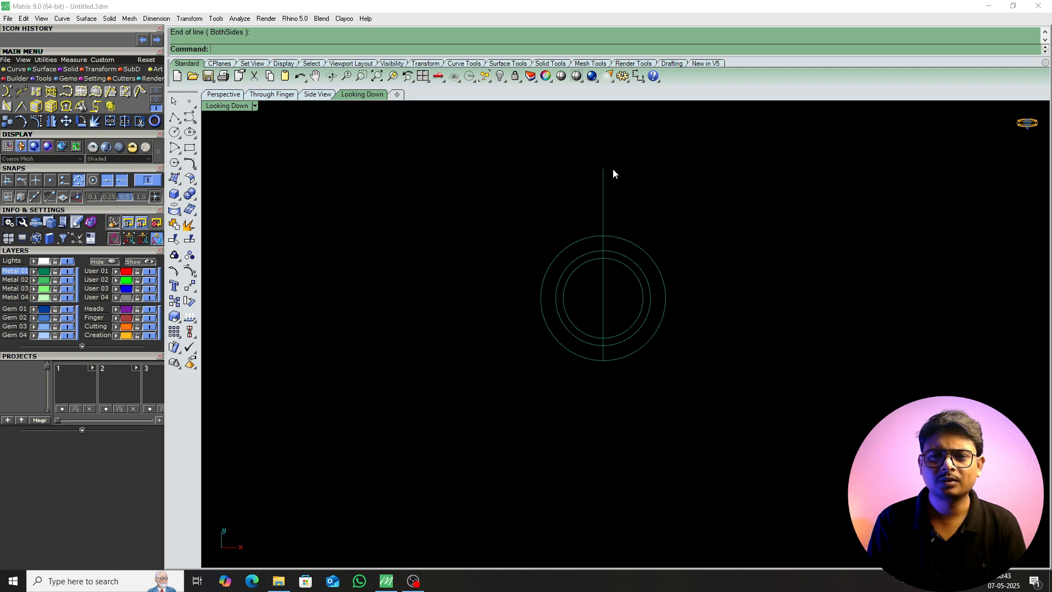
Measure 1 mm upward from the outermost circle's top along the vertical line.
text(DI)
key(Return)
click(605, 236)
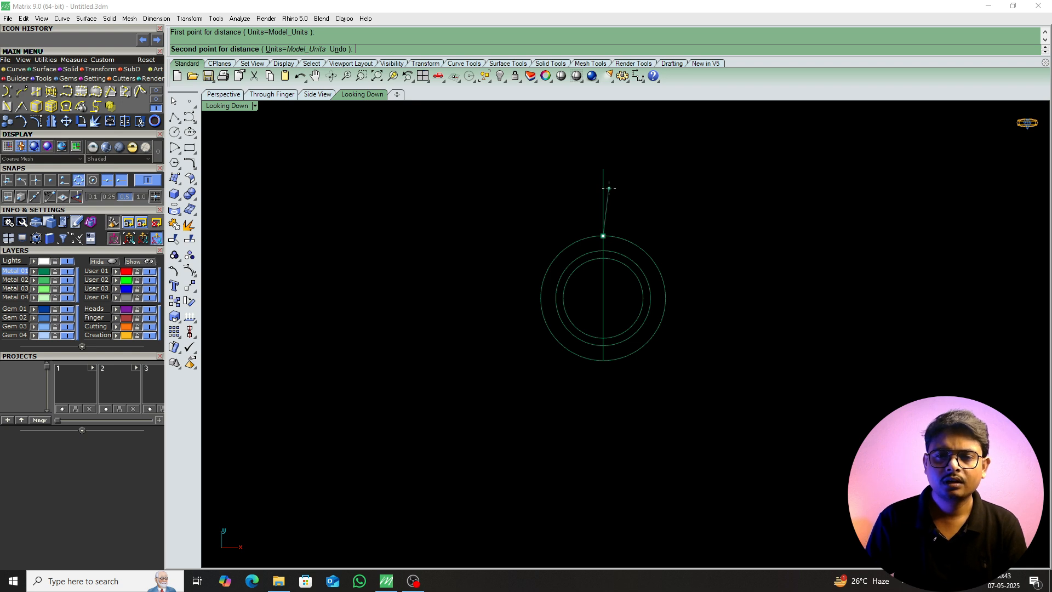
text(1)
key(Return)
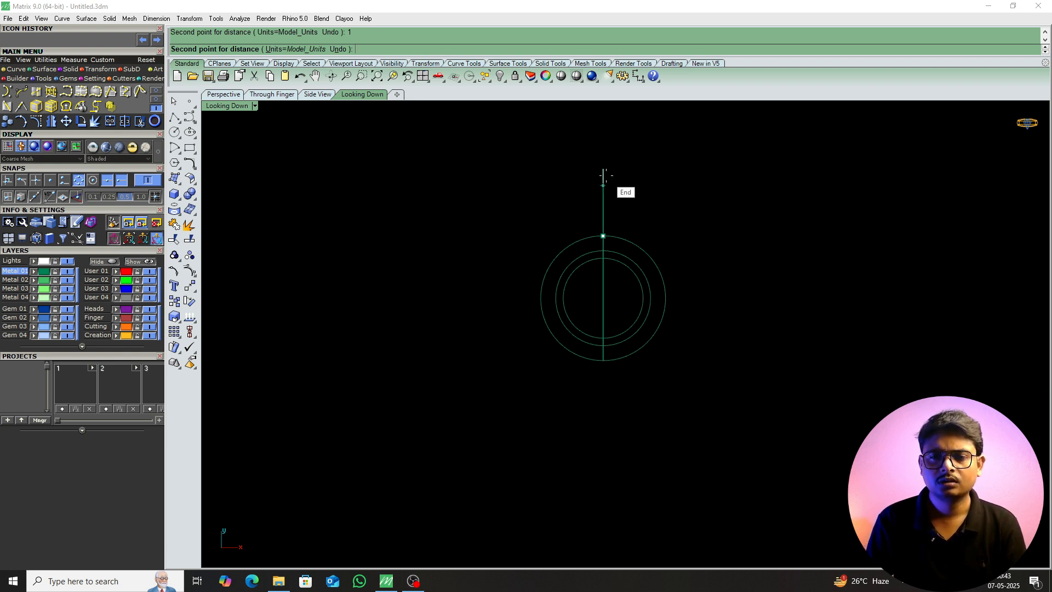
click(605, 176)
Try to pull the outermost circle's top control point up to the vertical line's upper end.
click(607, 235)
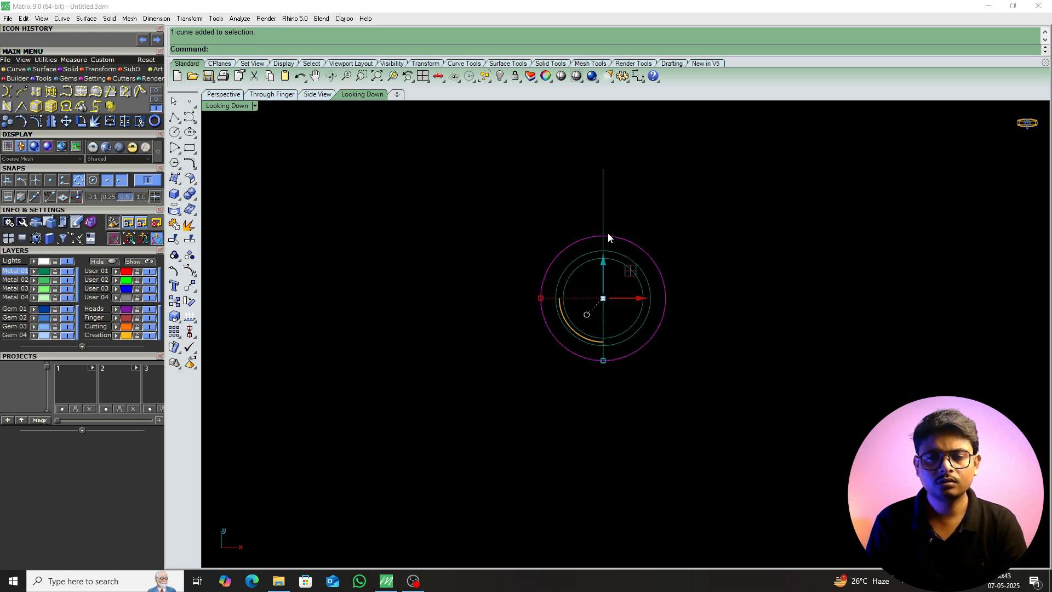
key(F10)
click(603, 237)
drag(602, 238, 603, 169)
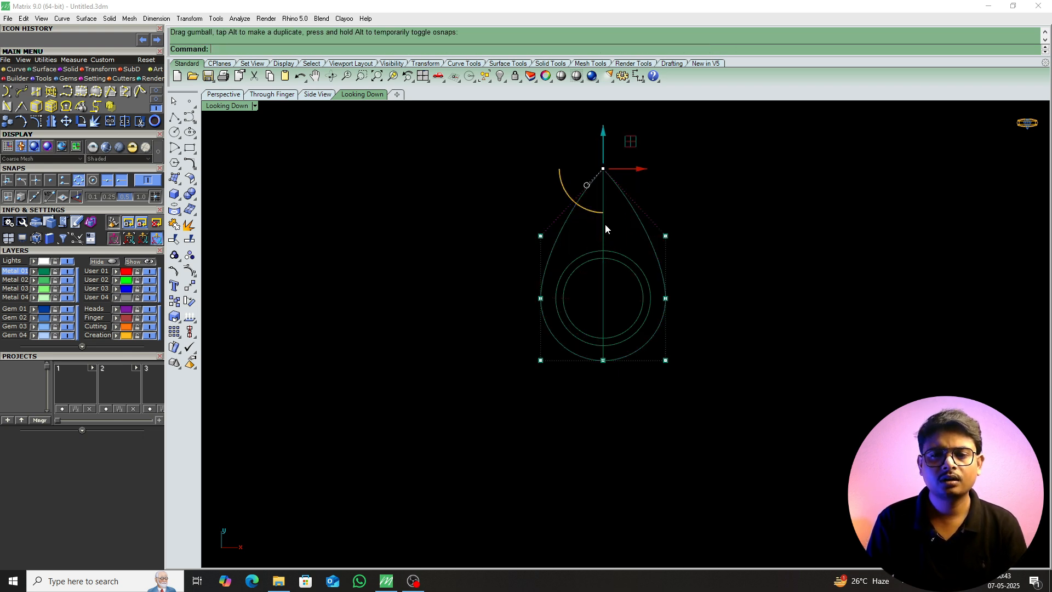
key(Escape)
key(ctrl+z)
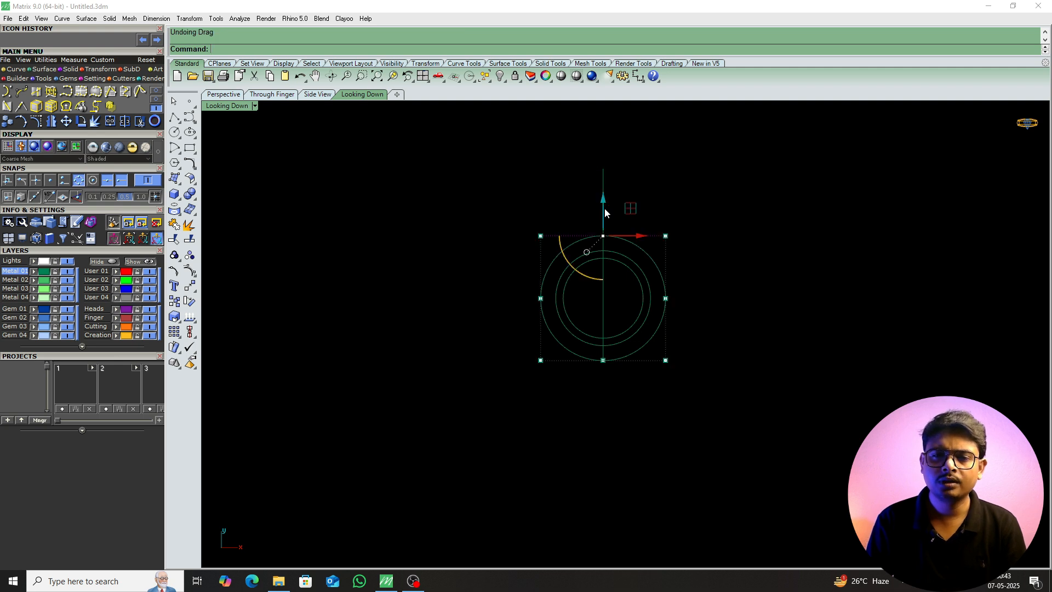
Replace the long vertical line with a 1 mm line running up from the outermost circle's top quadrant.
key(Escape)
click(600, 197)
key(Delete)
key(Return)
click(602, 235)
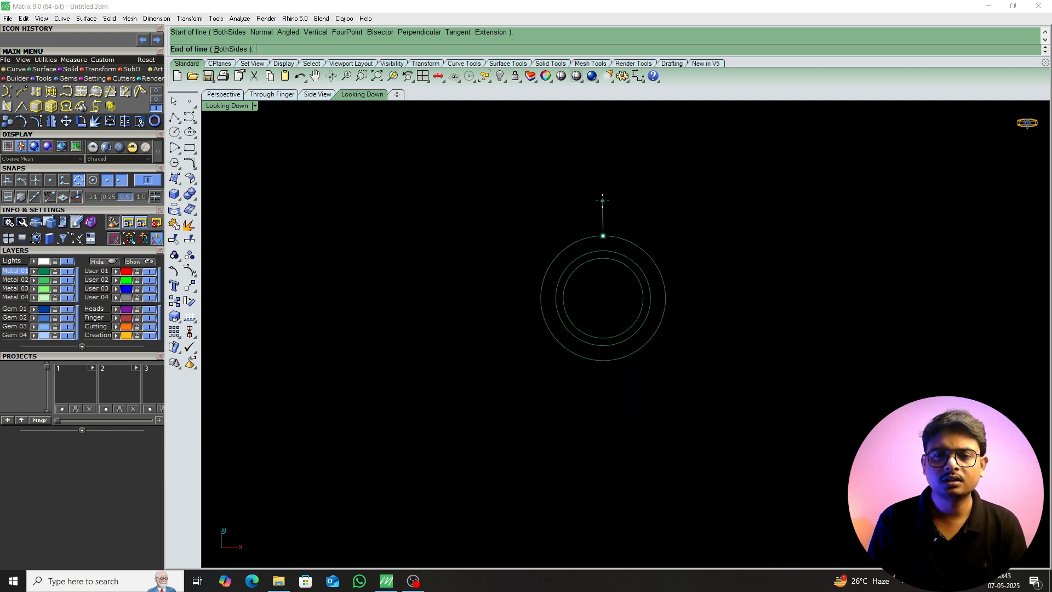
text(1)
key(Return)
Pull the outermost circle's top control point up to the end of the 1 mm line and delete that line.
click(615, 237)
key(F10)
drag(583, 223, 605, 142)
scroll(602, 237, up, 6)
scroll(620, 235, down, 5)
key(Delete)
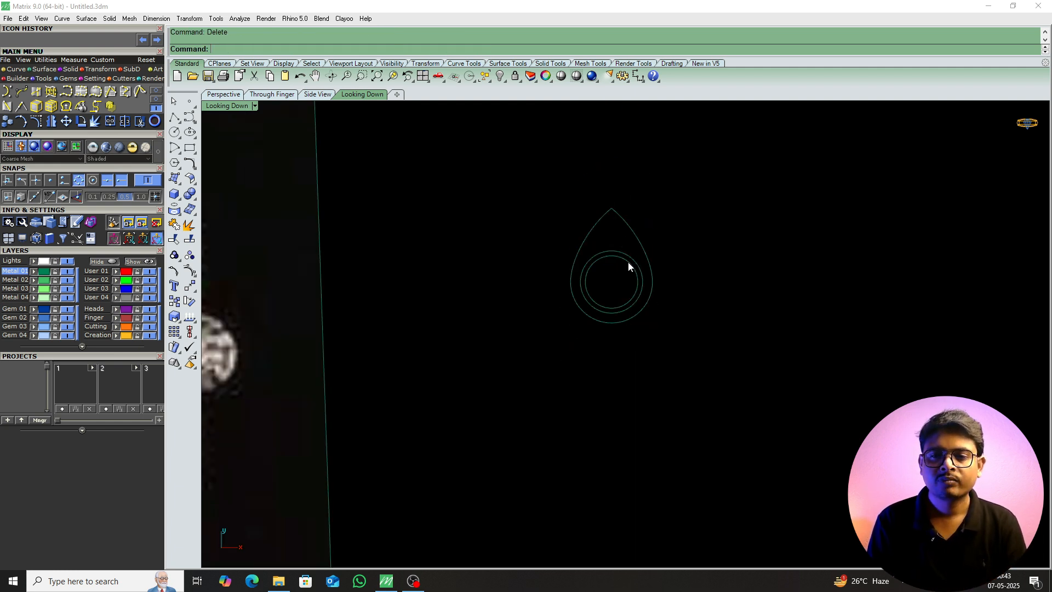
Delete the two inner circles, keeping only the teardrop petal outline.
scroll(639, 291, up, 3)
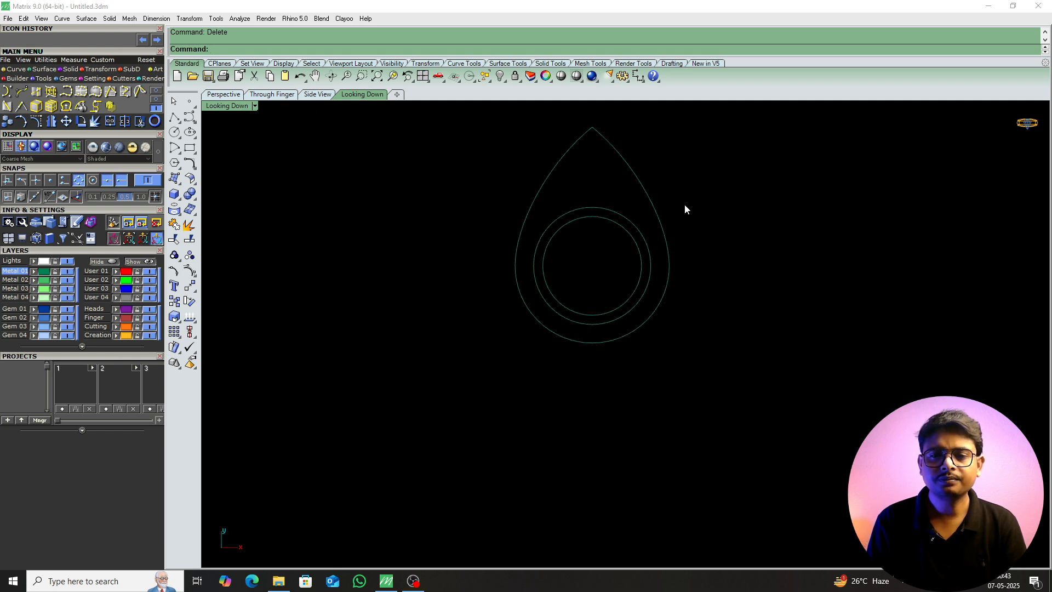
drag(609, 194, 595, 294)
scroll(595, 295, down, 3)
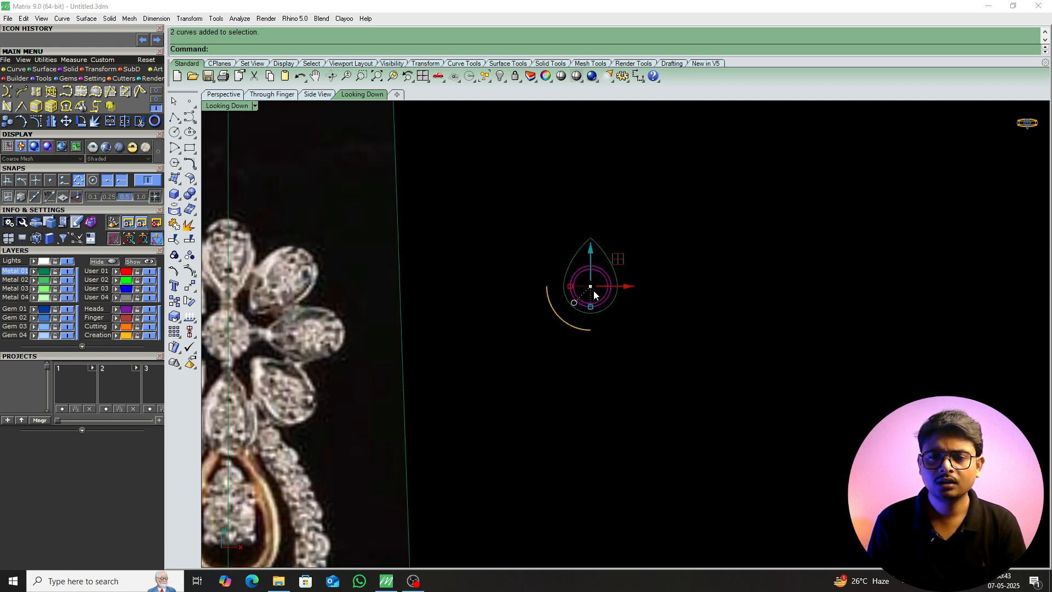
key(Delete)
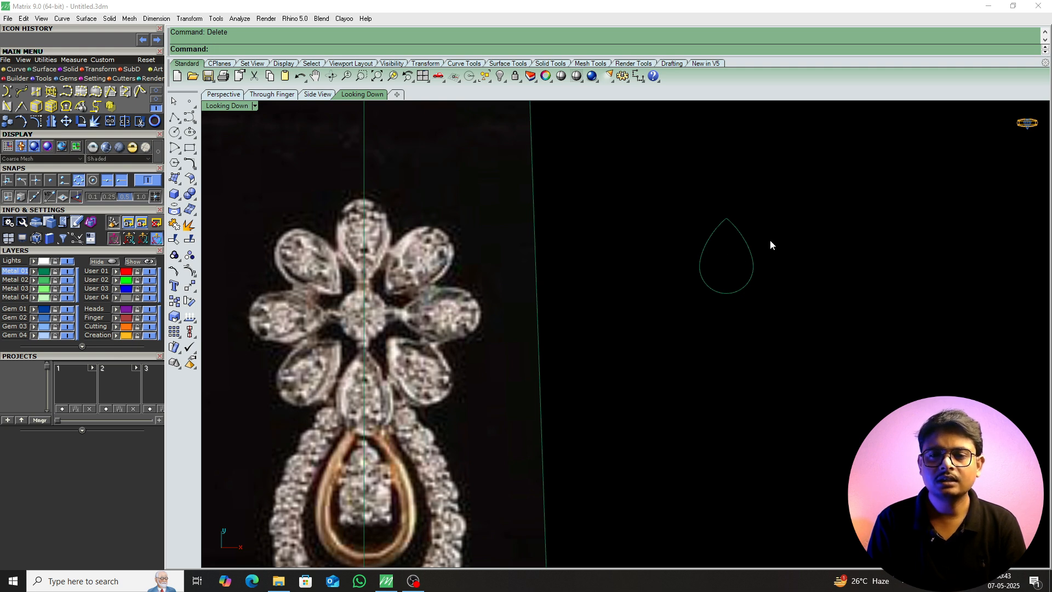
Draw a long vertical centre line through the petal's tip with the BothSides option.
right_drag(771, 239, 681, 241)
scroll(656, 247, up, 8)
drag(668, 247, 602, 325)
right_drag(623, 329, 587, 328)
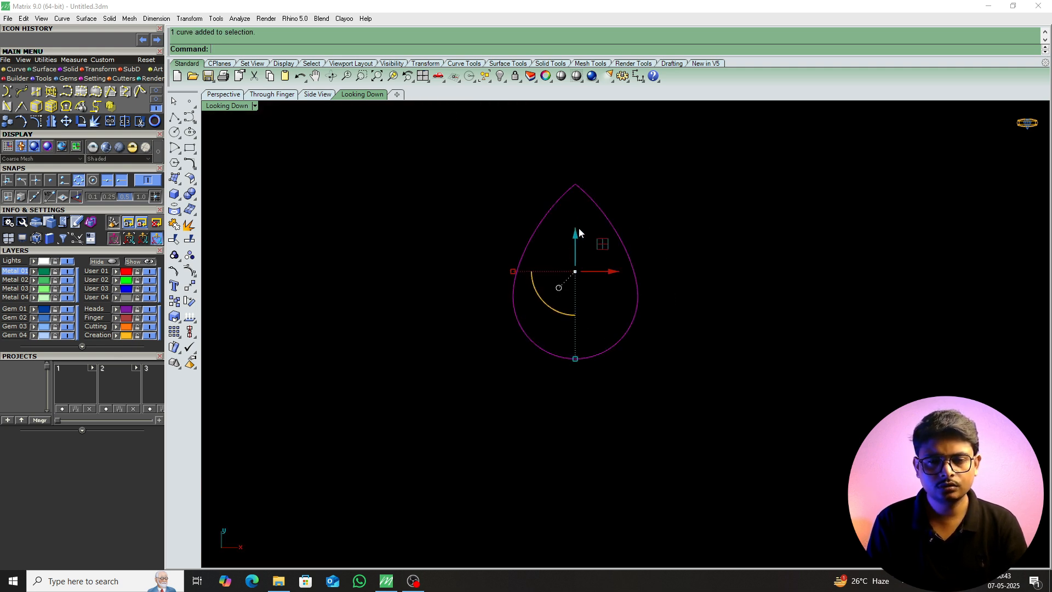
text(l)
key(Return)
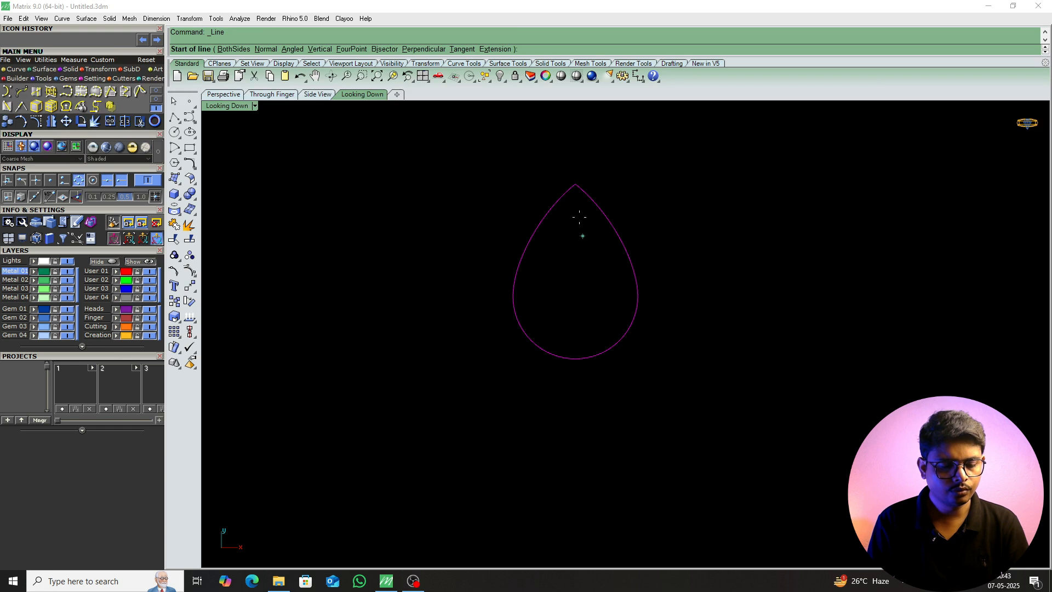
click(575, 184)
scroll(574, 168, down, 8)
text(b)
key(Return)
click(573, 411)
scroll(570, 278, up, 5)
Split the petal outline along the vertical centre line and delete its left half.
right_drag(632, 204, 628, 237)
text(s)
key(Return)
drag(629, 236, 531, 333)
key(Return)
drag(553, 210, 551, 275)
key(Delete)
Rebuild the remaining right half of the petal with 7 points and degree 3, deleting the input curve.
right_drag(638, 157, 620, 205)
click(616, 210)
right_drag(579, 257, 572, 291)
text(R)
key(Return)
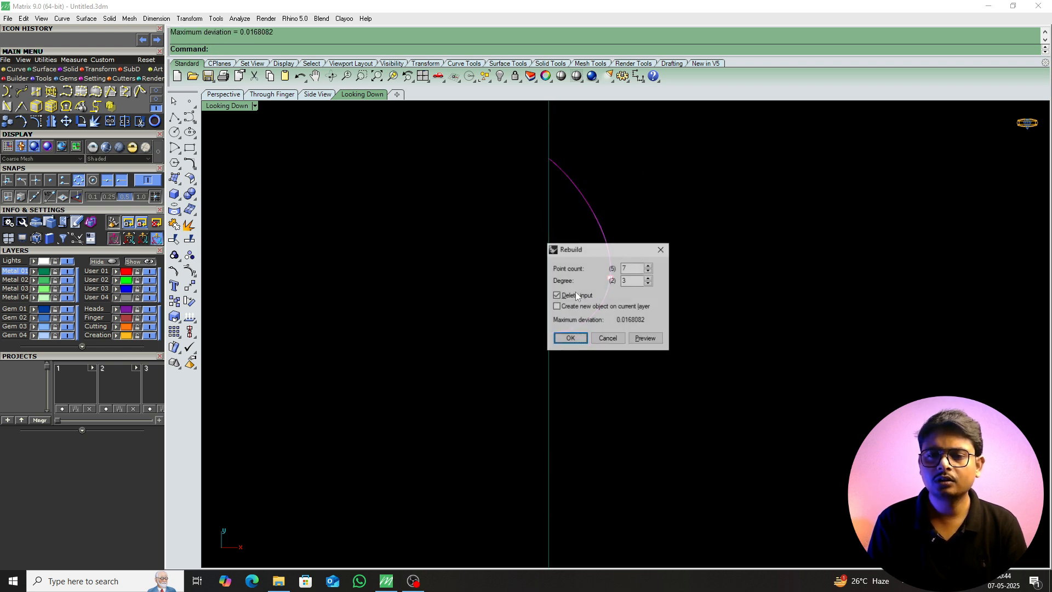
drag(619, 252, 689, 226)
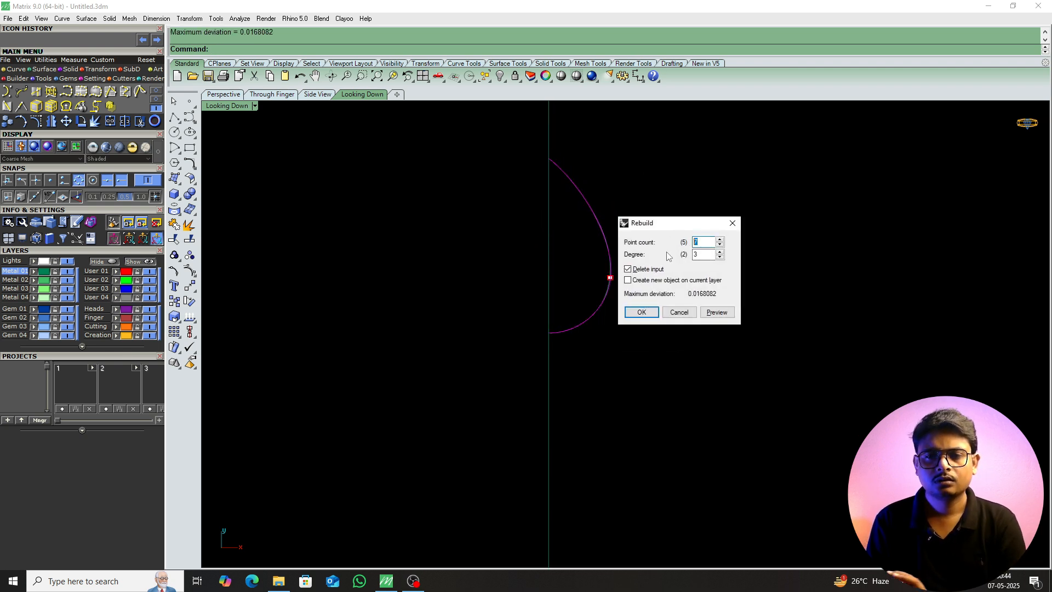
key(Return)
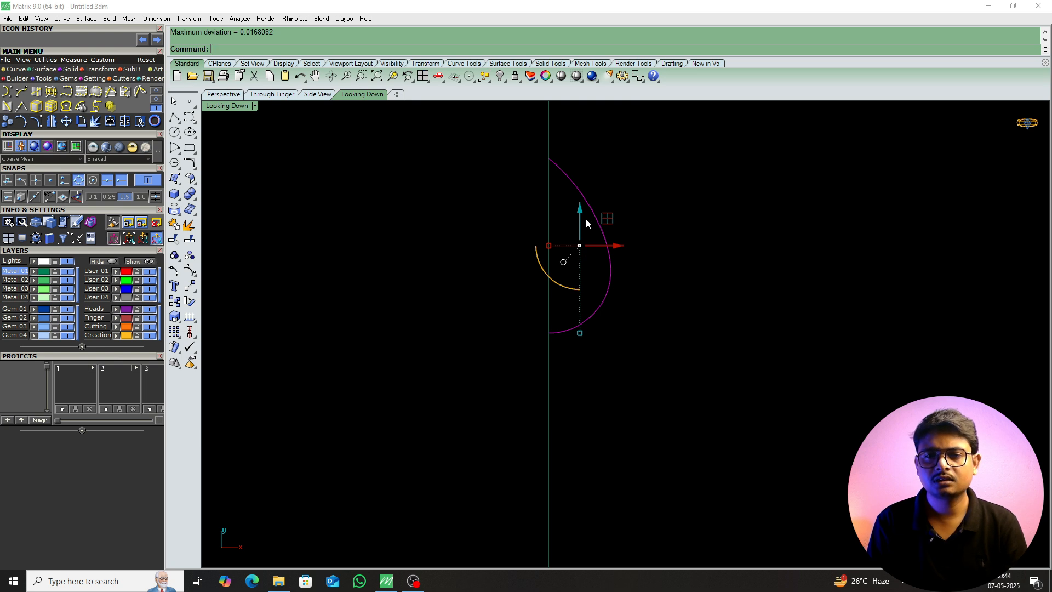
Show the half outline's control points and move the tip point slightly.
key(F10)
scroll(586, 178, up, 5)
click(549, 169)
right_drag(595, 189, 571, 214)
text(M)
key(Return)
click(570, 201)
click(569, 198)
right_drag(531, 177, 535, 200)
scroll(541, 229, down, 10)
key(Escape)
key(Escape)
Refine the half petal's curvature by adjusting its control points near the tip.
click(558, 257)
key(F10)
drag(498, 183, 570, 270)
scroll(538, 211, up, 8)
mouse_move(549, 225)
mouse_down()
mouse_move(548, 210)
mouse_move(549, 234)
mouse_up()
drag(560, 195, 561, 200)
drag(586, 278, 623, 274)
scroll(582, 382, down, 5)
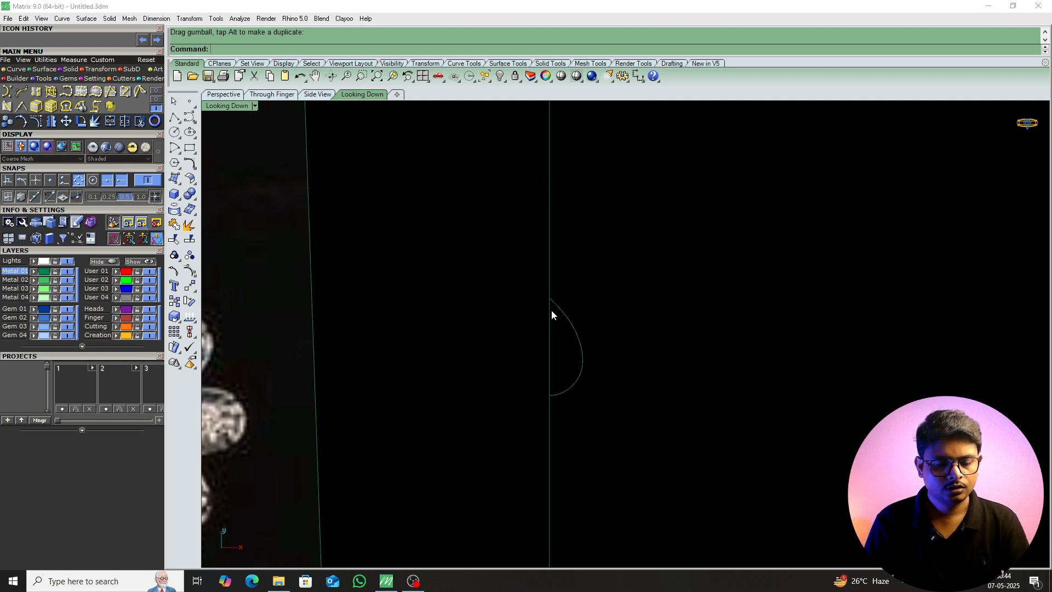
Mirror the half petal outline across the vertical centre line.
drag(587, 318, 564, 374)
text(mi)
key(Return)
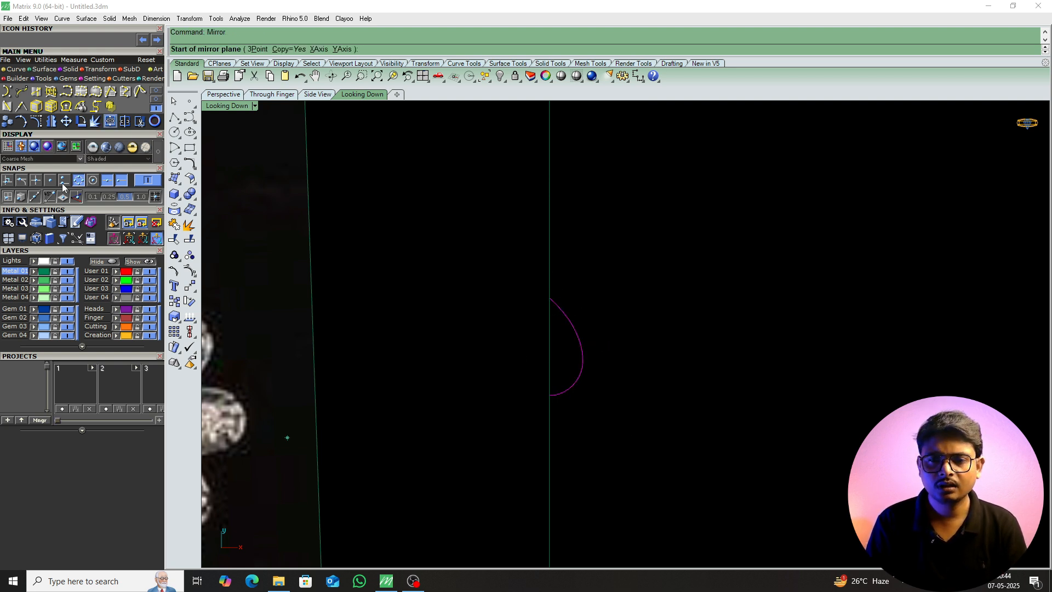
click(550, 255)
click(550, 199)
scroll(558, 337, up, 5)
Check the seam at the petal's bottom and move both halves' lowest control points slightly downward together.
drag(552, 353, 520, 416)
scroll(519, 417, up, 15)
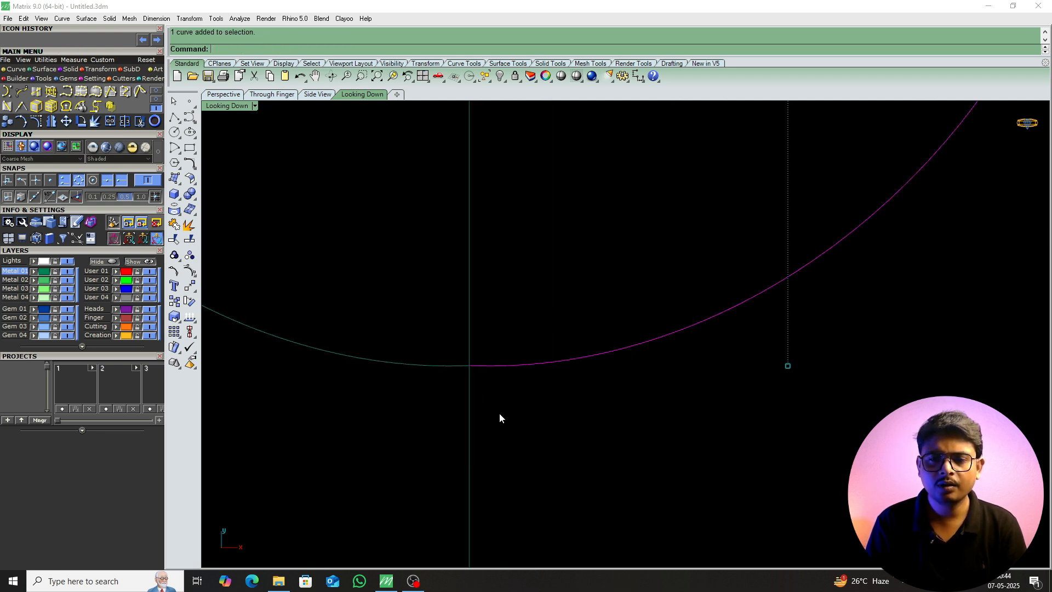
mouse_move(578, 315)
right_down()
mouse_move(534, 363)
mouse_move(576, 333)
right_up()
scroll(550, 268, up, 6)
key(Escape)
scroll(526, 342, down, 18)
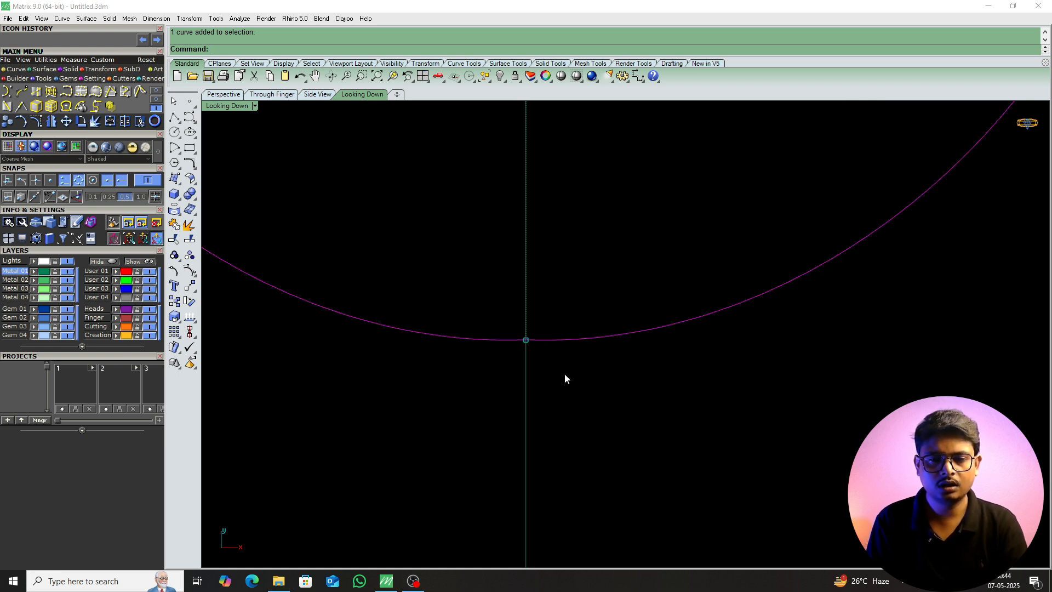
key(F10)
drag(494, 318, 561, 377)
text(m)
key(Return)
scroll(544, 353, up, 2)
click(546, 352)
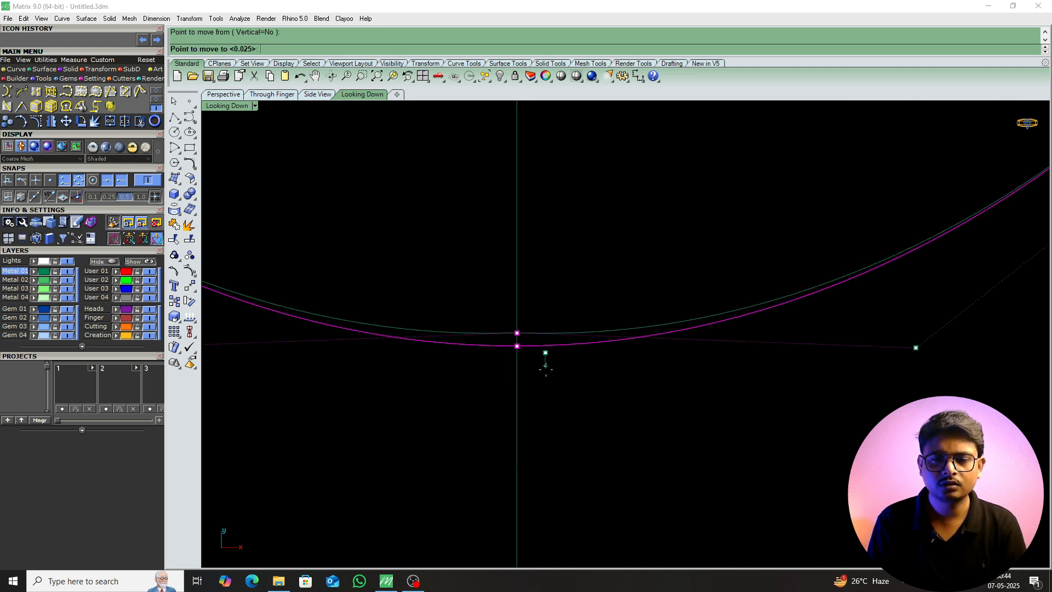
click(546, 375)
Delete the vertical centre line.
scroll(542, 392, down, 5)
click(517, 345)
key(Delete)
Move the two coincident control points at the petal's bottom slightly upward to smooth the curve.
scroll(515, 394, up, 5)
drag(535, 350, 522, 399)
key(F10)
drag(496, 350, 541, 394)
scroll(531, 390, up, 5)
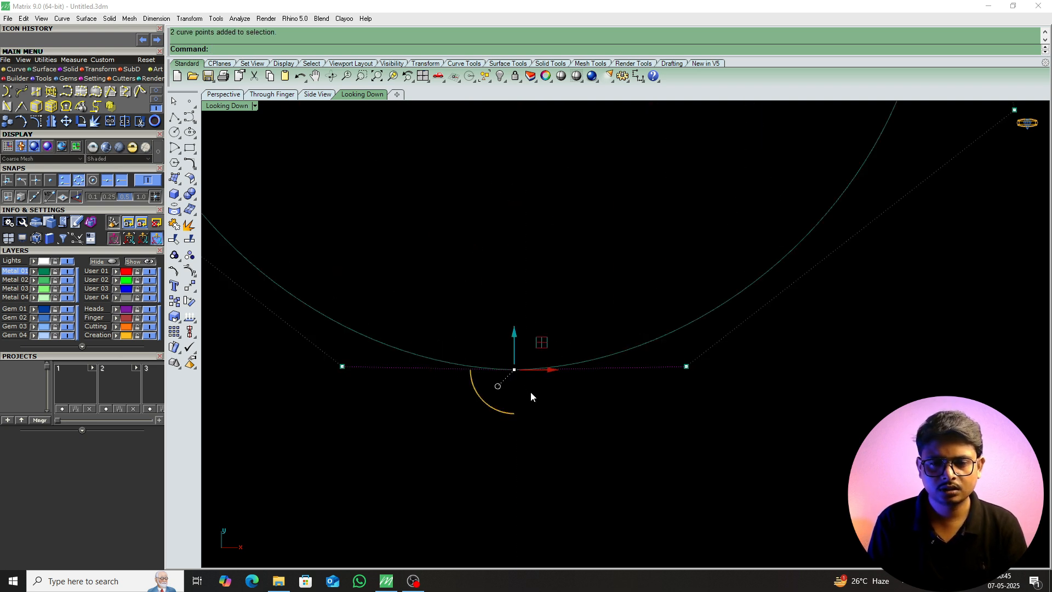
text(m)
key(Return)
scroll(530, 393, up, 3)
click(531, 398)
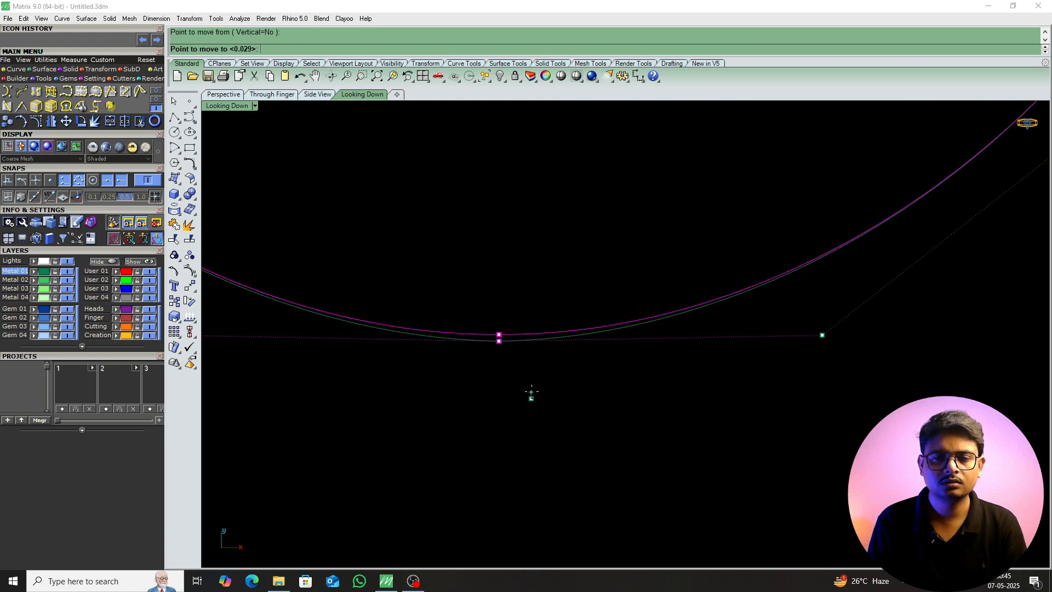
click(553, 364)
scroll(551, 370, down, 6)
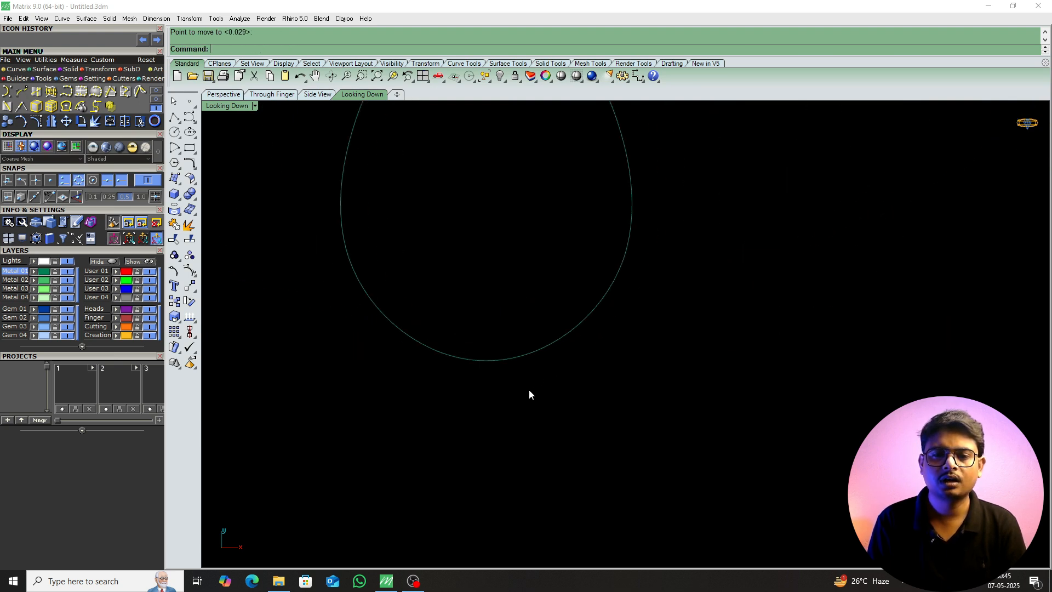
Compare the petal shape with the photo and join its two halves into one closed curve.
scroll(502, 353, down, 3)
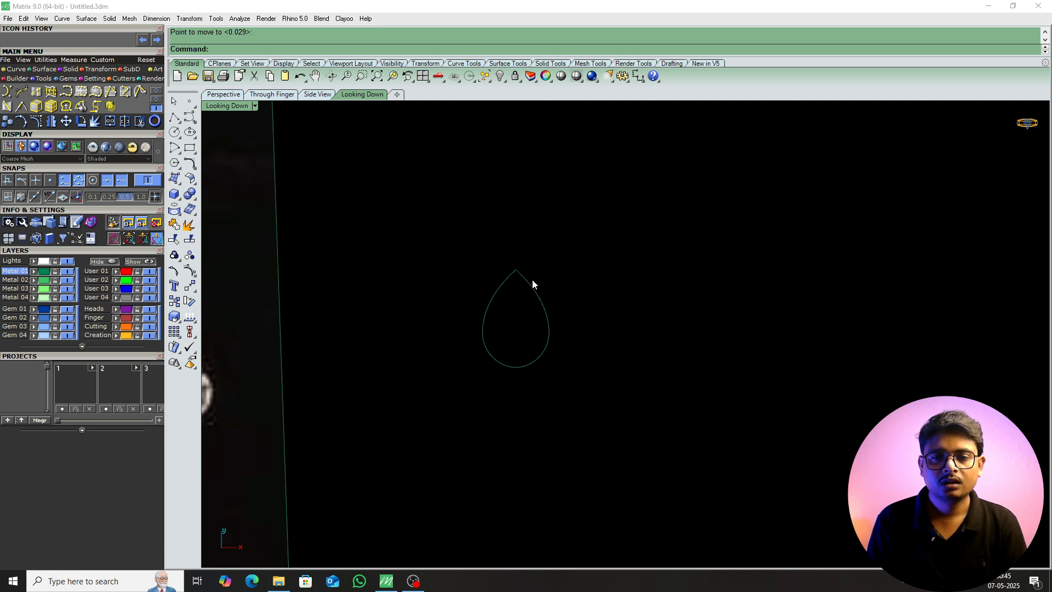
scroll(533, 279, up, 4)
click(517, 256)
scroll(493, 261, down, 5)
drag(594, 267, 453, 363)
scroll(504, 337, down, 10)
scroll(505, 336, down, 8)
scroll(333, 360, up, 6)
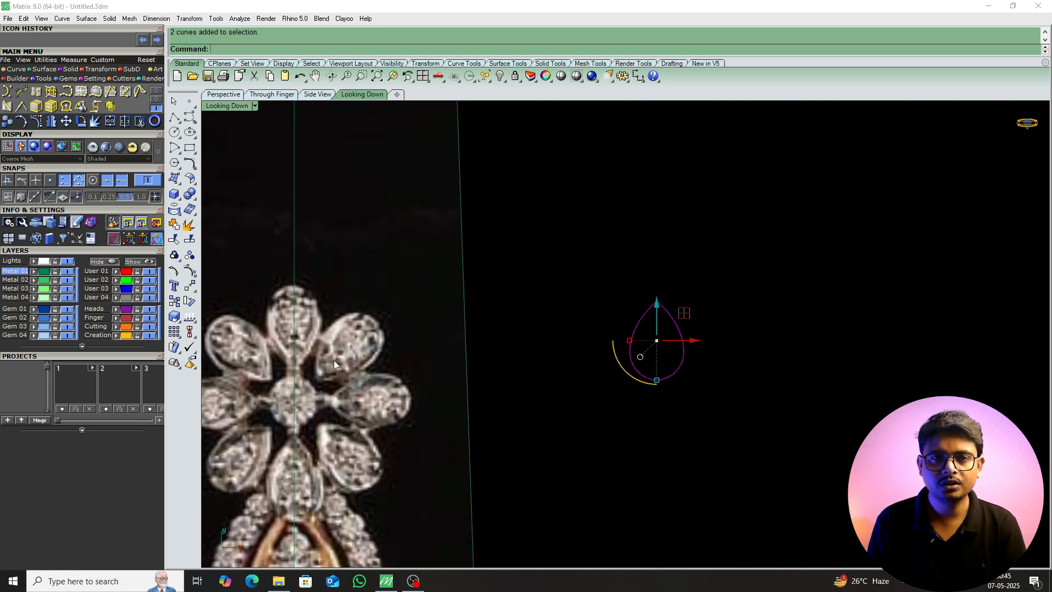
right_drag(666, 345, 585, 324)
scroll(623, 320, up, 8)
click(623, 320)
drag(652, 207, 560, 301)
key(Return)
Check the closed petal outline in Perspective view and return to the Top view.
text(P)
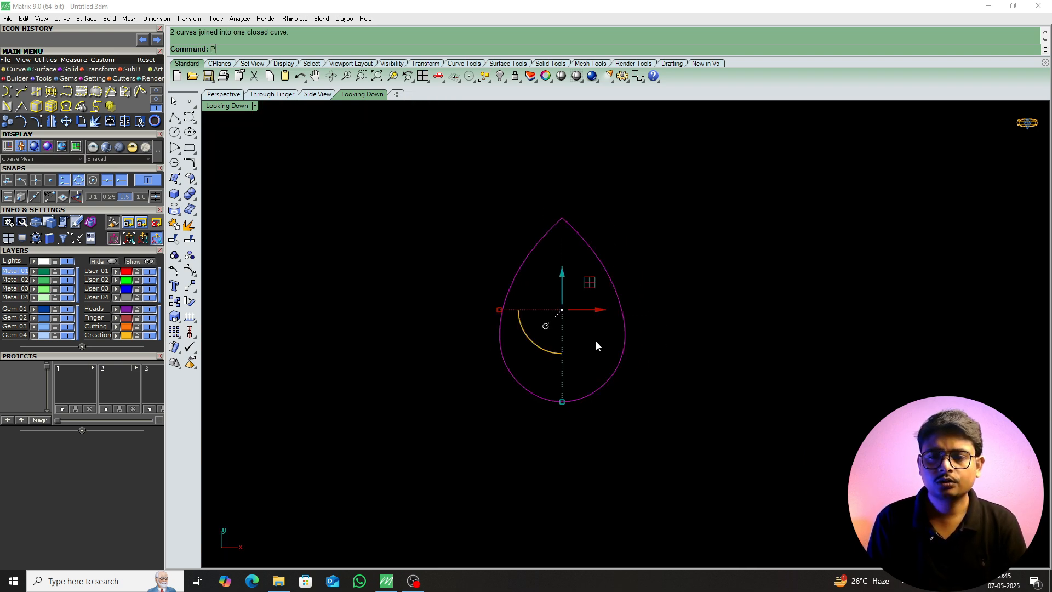
key(Return)
scroll(624, 335, up, 7)
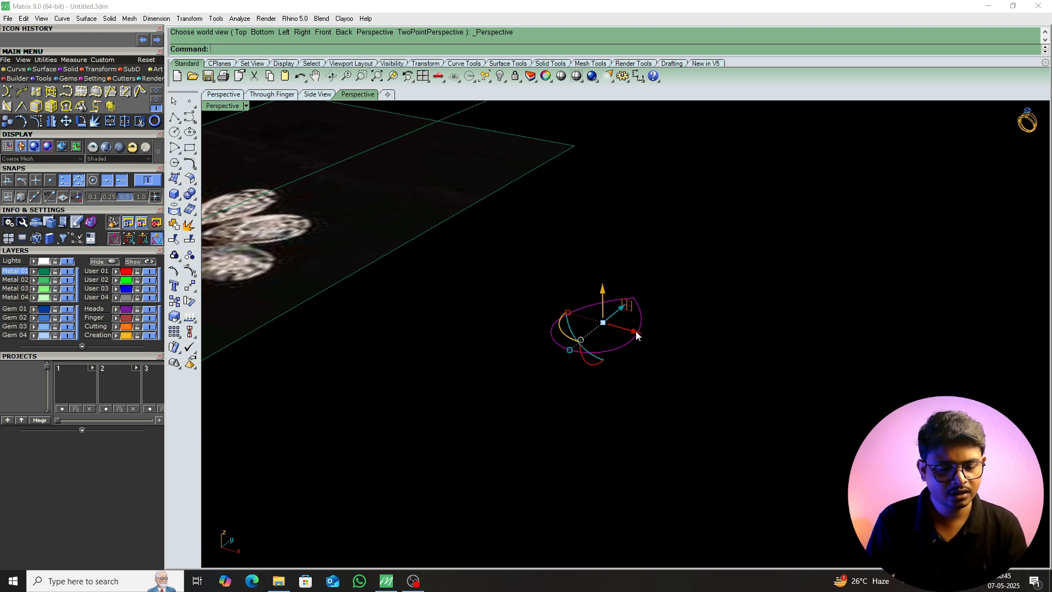
click(647, 333)
text(t)
key(space)
scroll(618, 338, up, 4)
Offset the petal outline 0.2 mm inward.
click(689, 398)
right_drag(684, 422, 660, 376)
text(o)
key(space)
scroll(659, 373, up, 8)
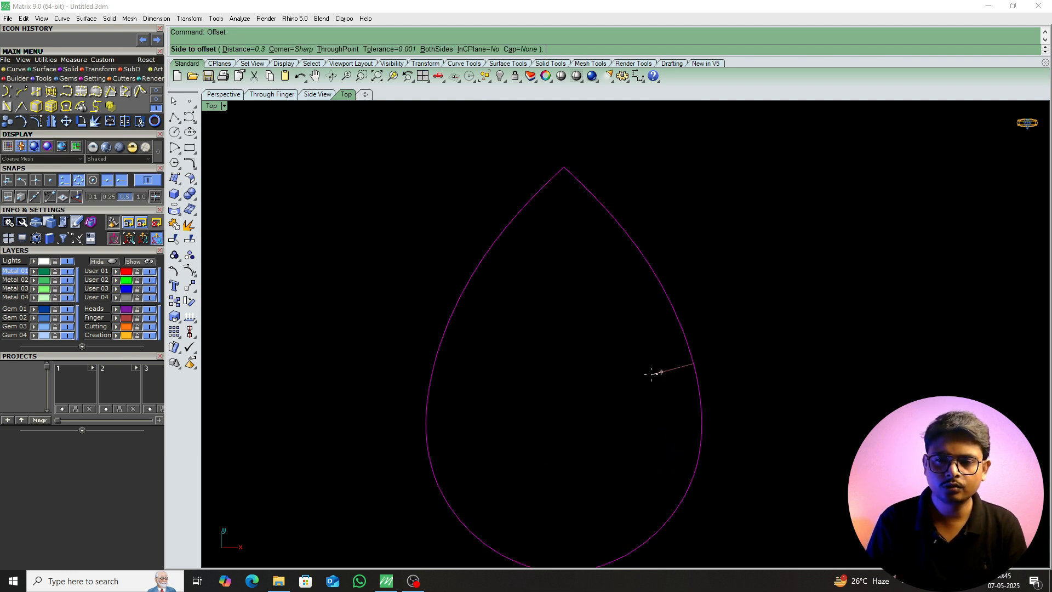
text(.2)
key(Return)
click(655, 376)
Select the inner petal outline and move it upward in the Right view.
click(670, 374)
text(r)
key(space)
right_drag(590, 283, 569, 380)
text(m)
key(space)
key(Escape)
key(Escape)
Create a Patch surface from the inner and outer petal outlines, selected in the Top view.
text(t)
key(space)
scroll(597, 350, down, 5)
drag(634, 322, 591, 393)
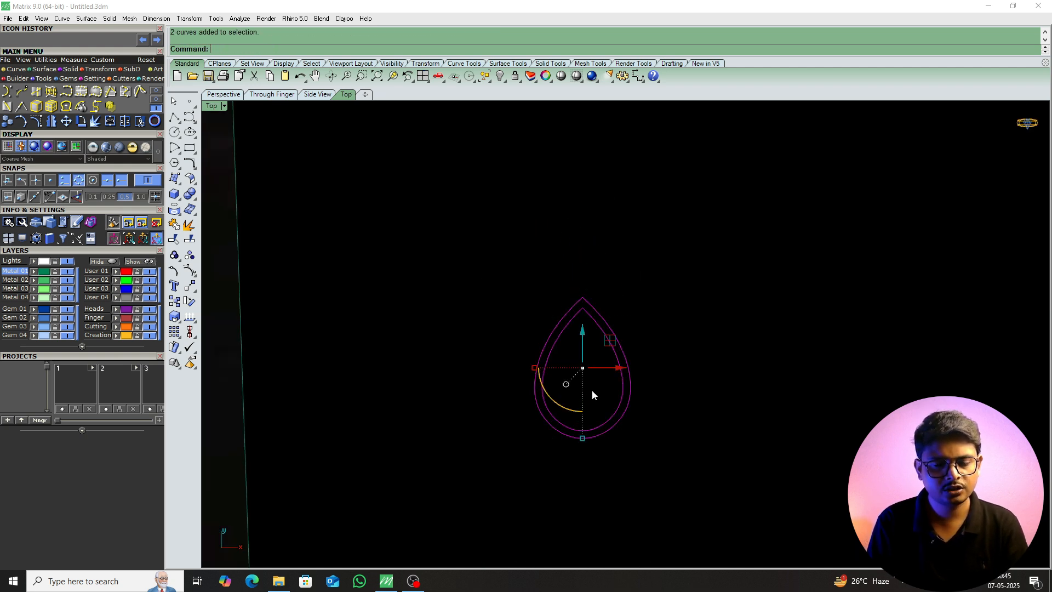
text(Patch)
key(Return)
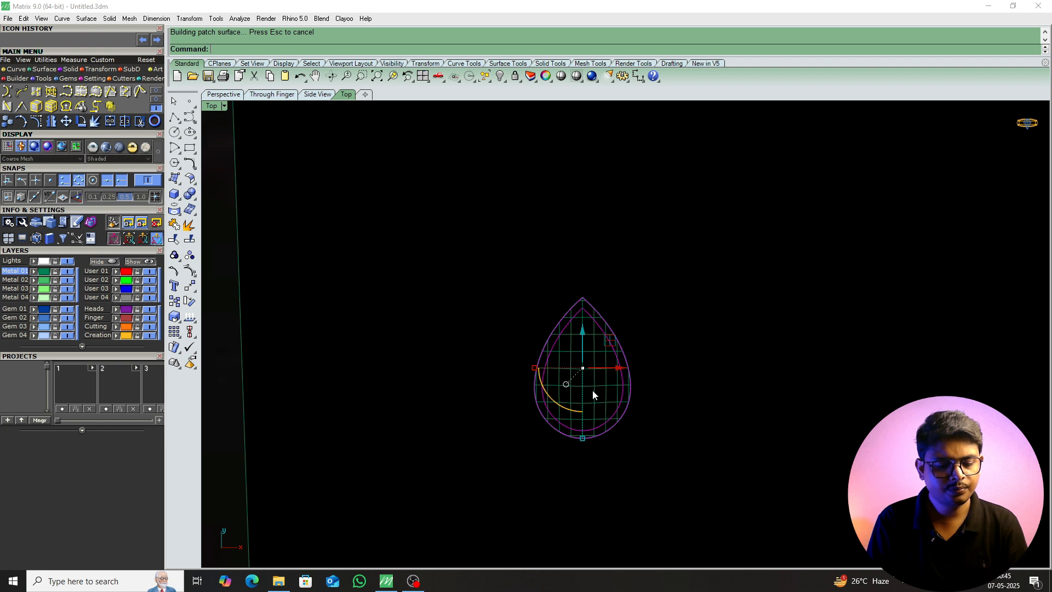
Examine the patch surface's side profile in the Right view, select it and return to the Top view.
scroll(595, 380, up, 4)
text(r)
key(space)
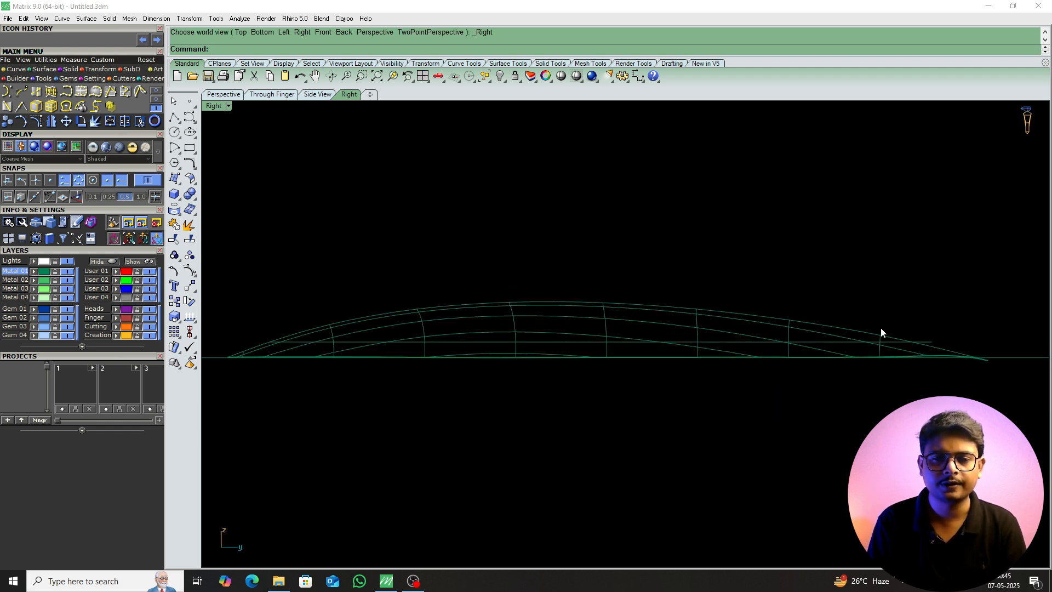
scroll(482, 334, down, 4)
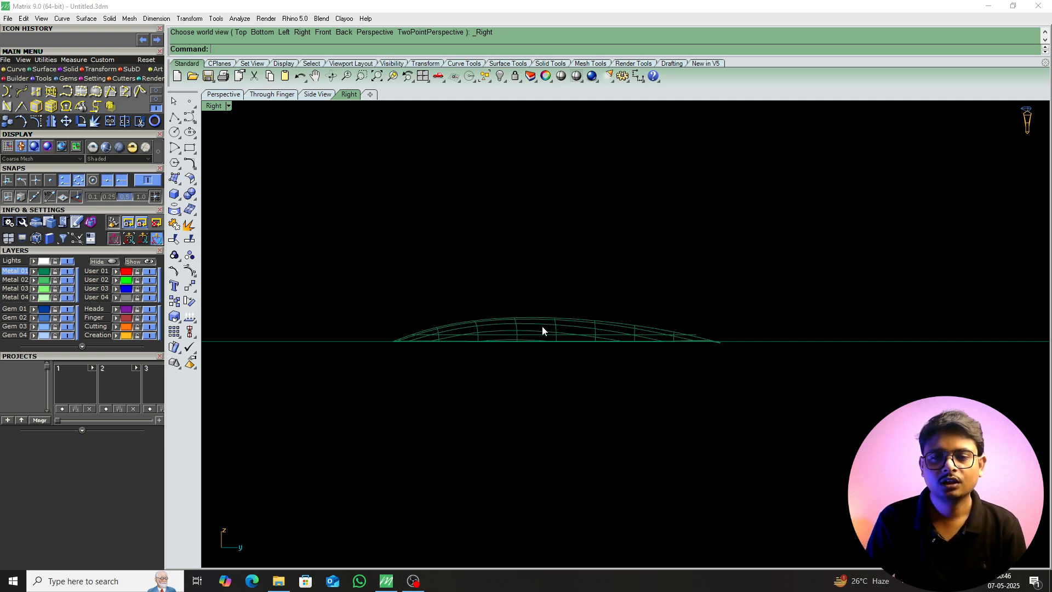
click(543, 330)
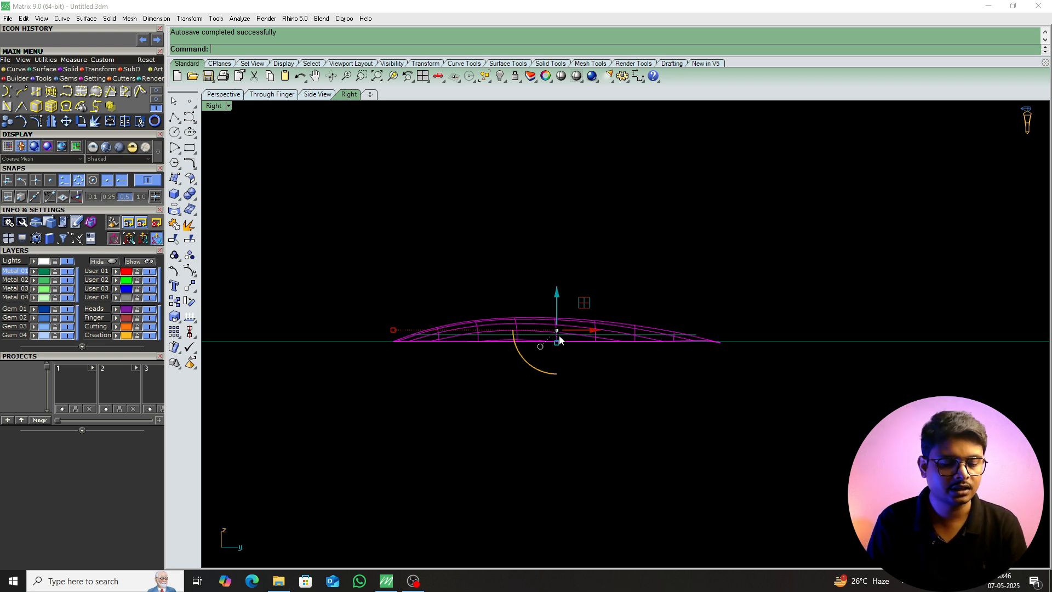
text(t)
key(space)
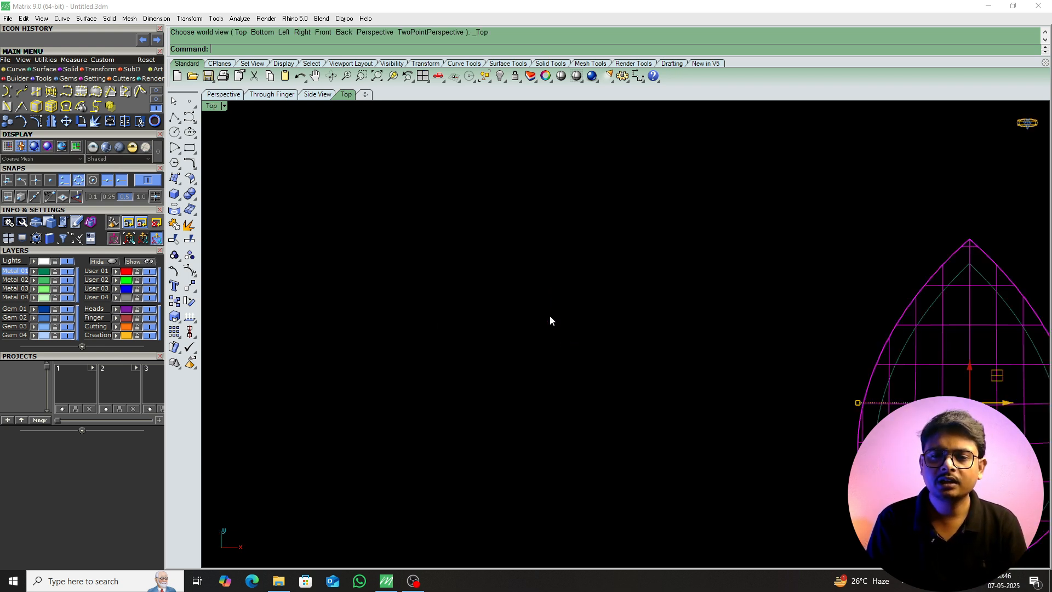
Offset the outer petal outline 0.3 mm inward in the Top view.
scroll(550, 315, down, 7)
click(698, 330)
scroll(542, 300, up, 7)
scroll(577, 280, down, 5)
click(581, 345)
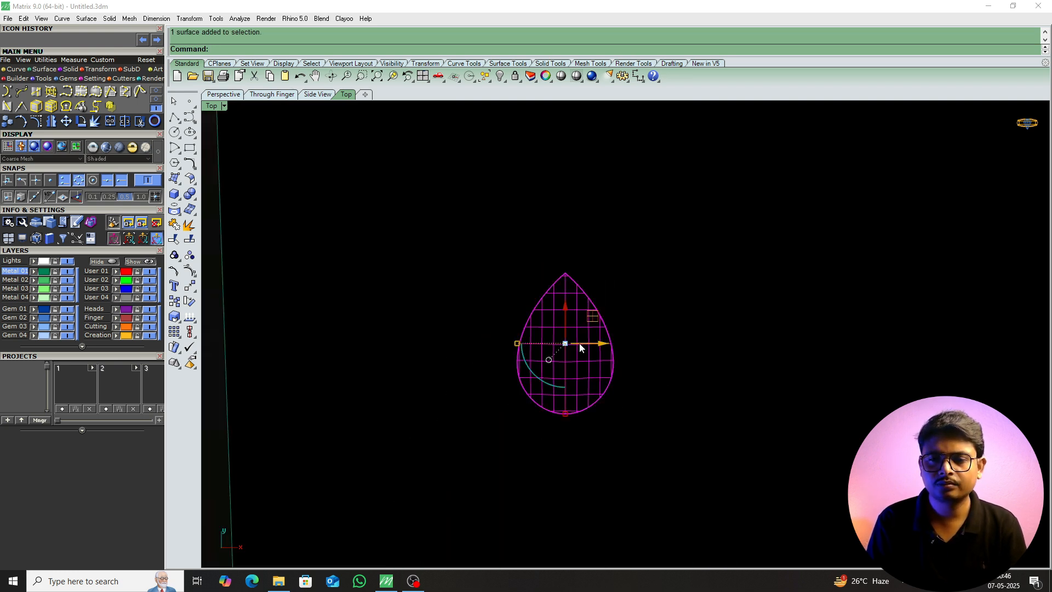
click(607, 326)
click(606, 323)
right_click(607, 323)
scroll(588, 332, up, 6)
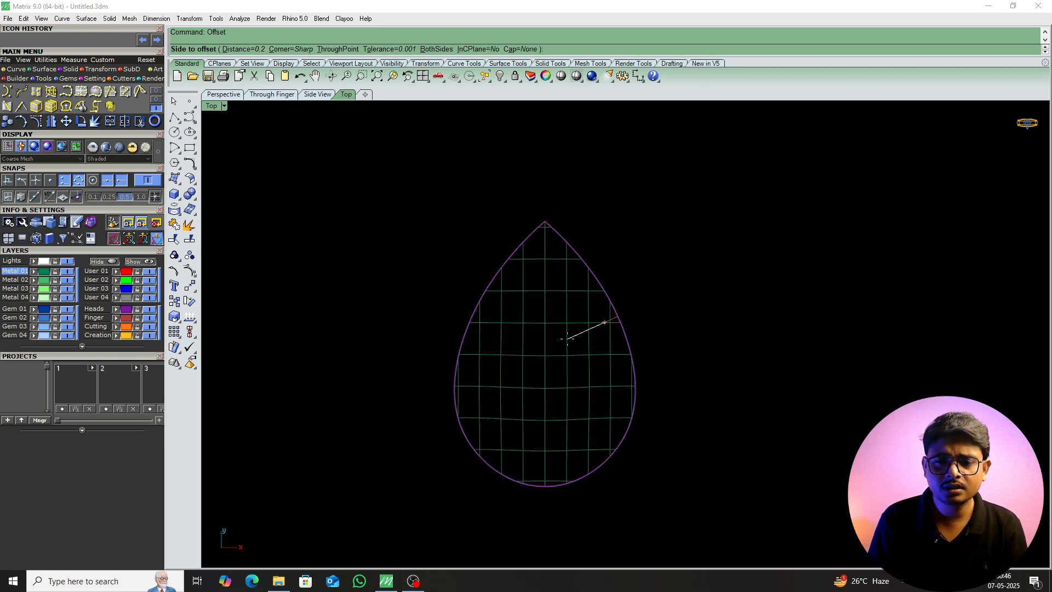
text(.60)
key(Return)
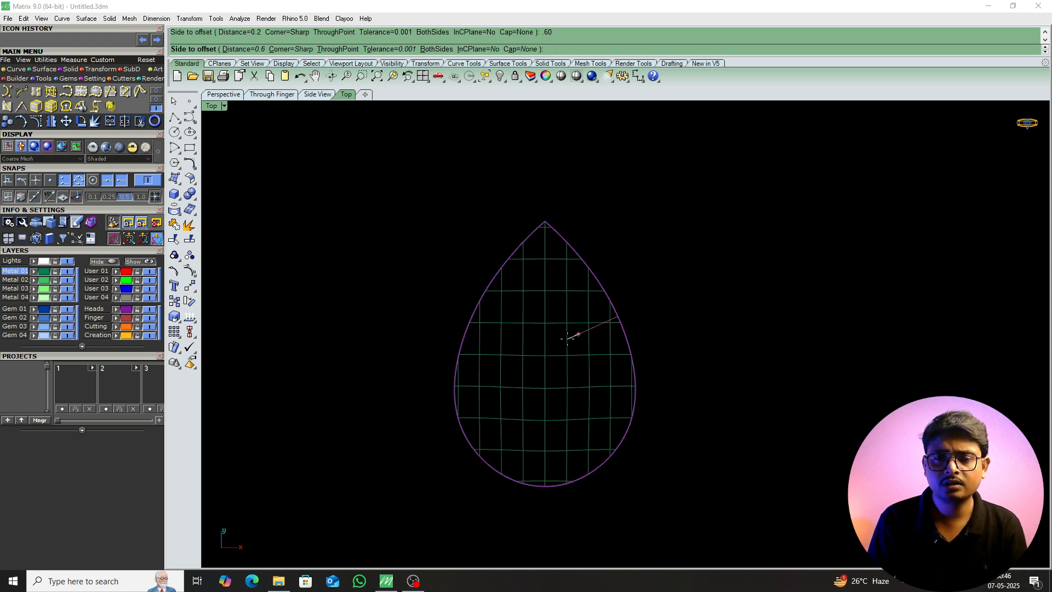
text(.3)
key(Return)
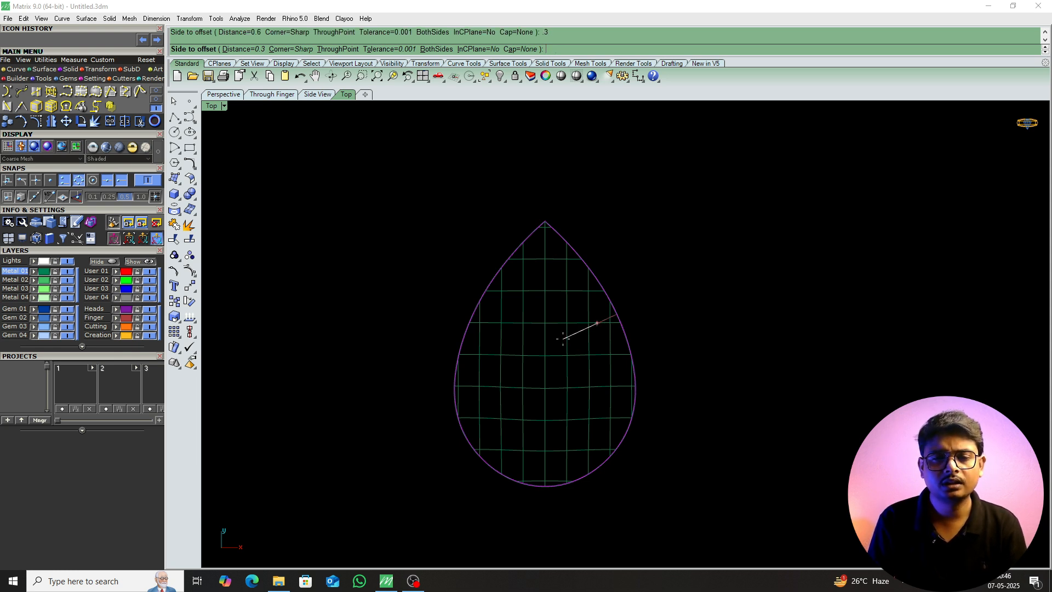
click(568, 338)
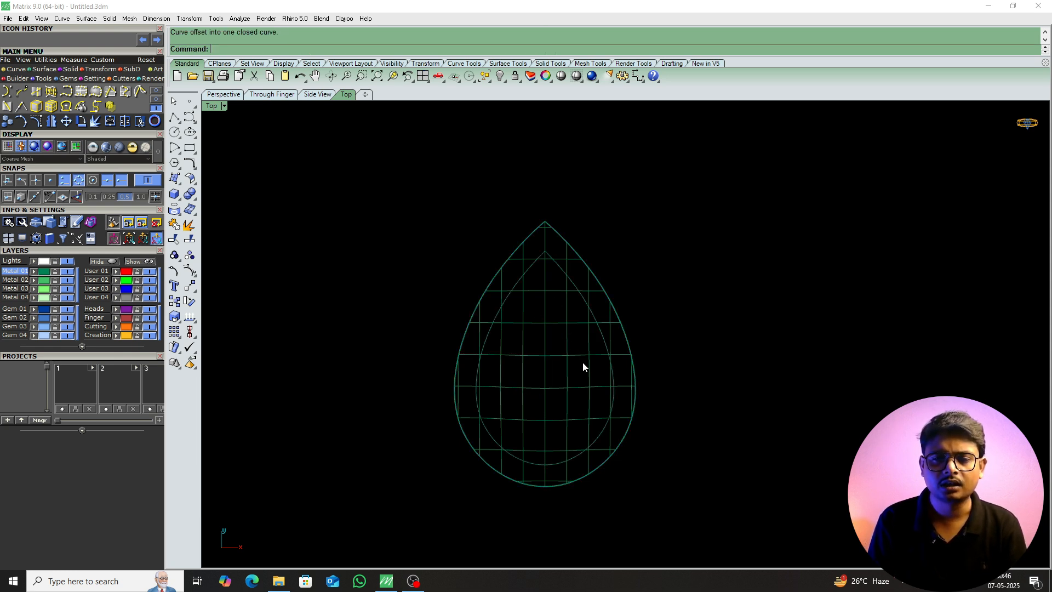
Select the petal's patch surface and switch to the Perspective view.
click(570, 340)
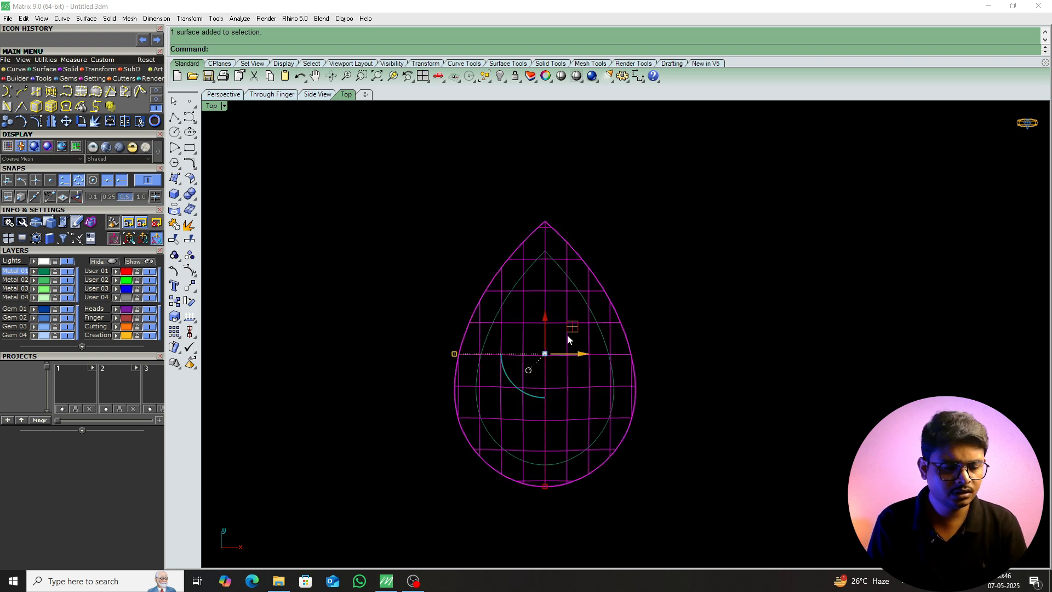
text(P)
key(Return)
scroll(576, 344, up, 6)
Try extruding the patch surface into a solid with a distance of -1 mm, and undo the extrusion.
text(ES)
key(Return)
key(Return)
text(-1)
key(Return)
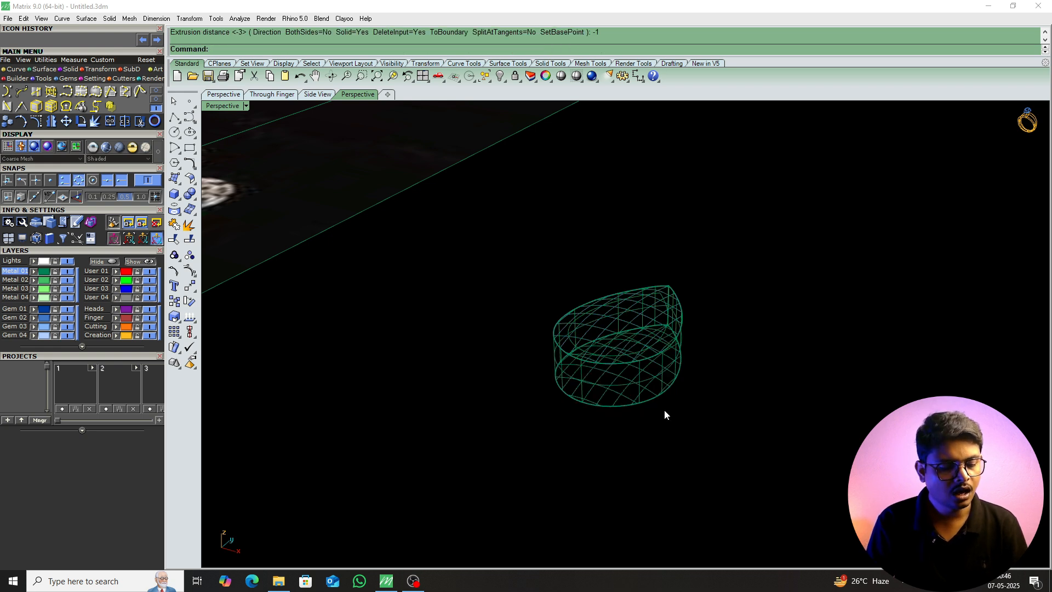
key(ctrl+z)
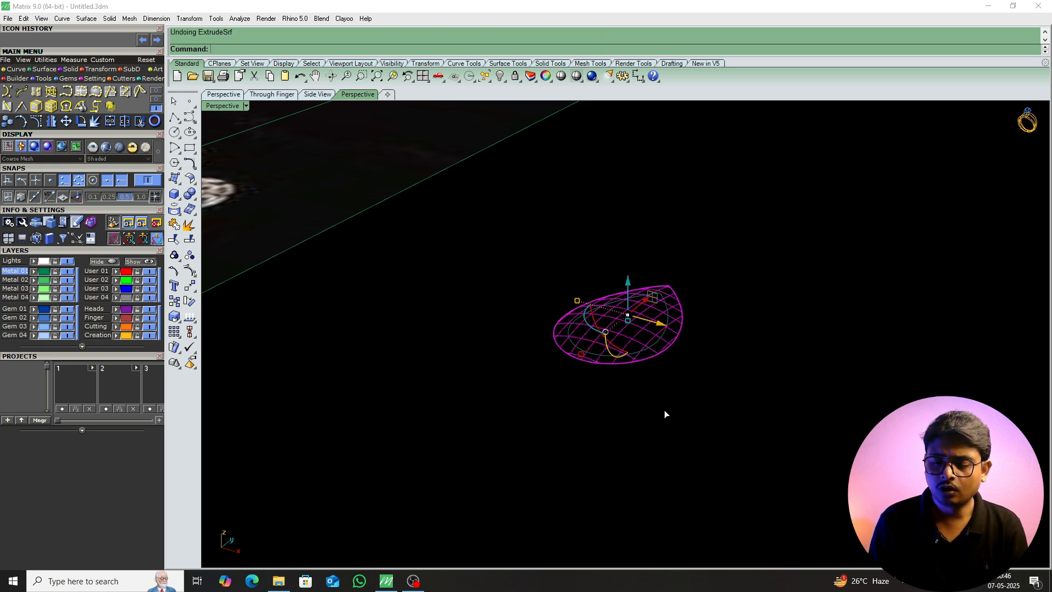
Extrude the patch surface into a solid with a distance of -0.80 mm.
key(Return)
text(-.80)
key(Return)
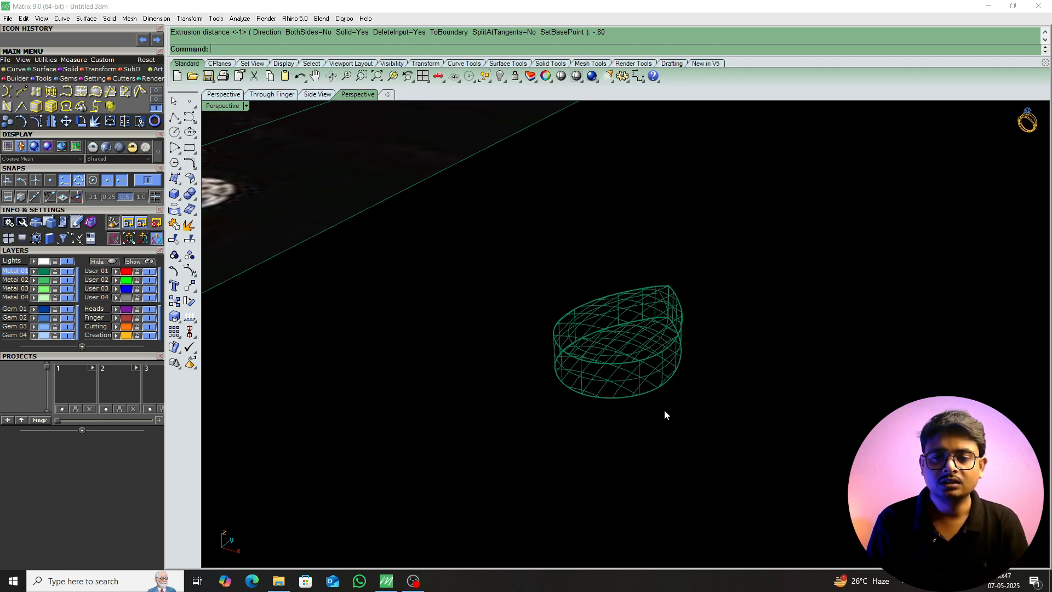
scroll(635, 358, up, 6)
right_drag(636, 351, 685, 339)
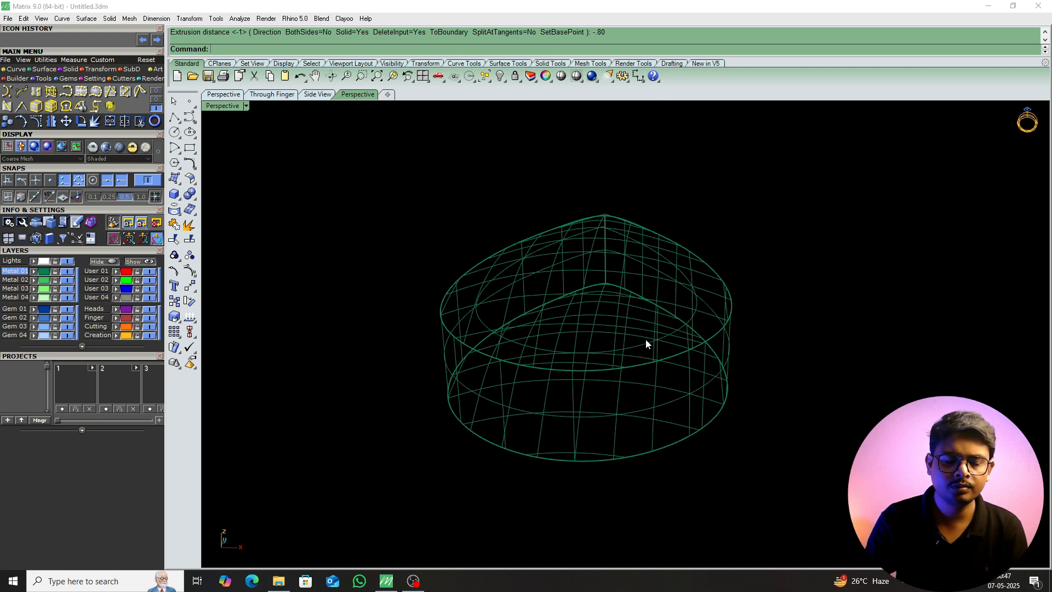
Clear the selection and switch the Perspective view to a shaded display of the petal solid.
click(677, 331)
right_click(676, 331)
right_drag(749, 291, 668, 282)
key(Escape)
click(642, 318)
key(Escape)
click(576, 77)
mouse_move(640, 248)
right_down()
mouse_move(692, 270)
mouse_move(652, 302)
right_up()
Extract a copy of the petal solid's domed top surface.
click(659, 302)
key(Escape)
text(es)
key(Return)
click(660, 299)
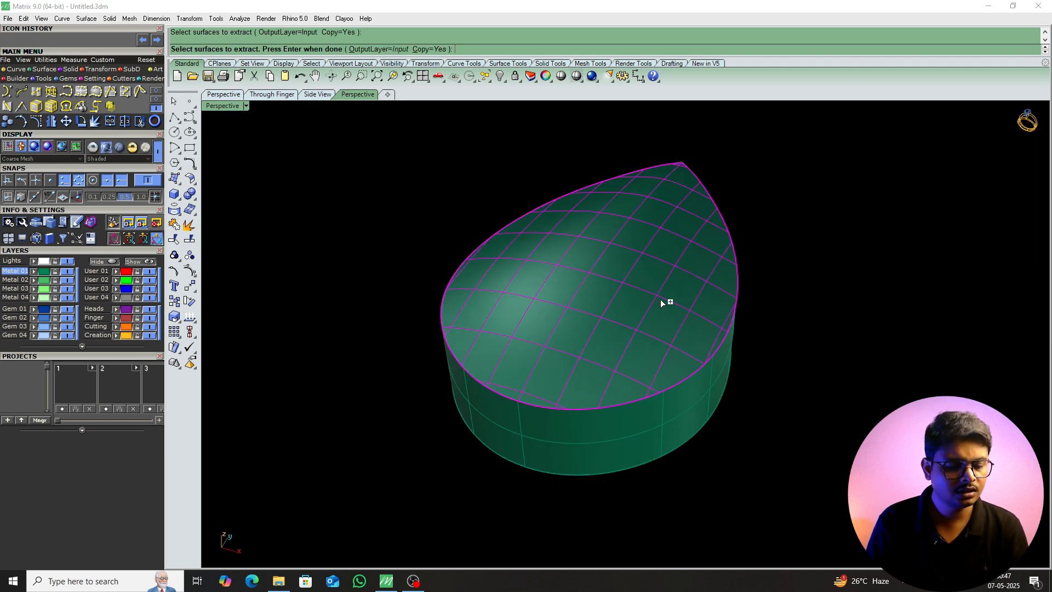
key(Return)
mouse_move(656, 307)
right_down()
mouse_move(672, 310)
mouse_move(663, 323)
right_up()
Split the extracted top surface in the Top view, using the window-selected petal outlines as cutting objects.
key(F1)
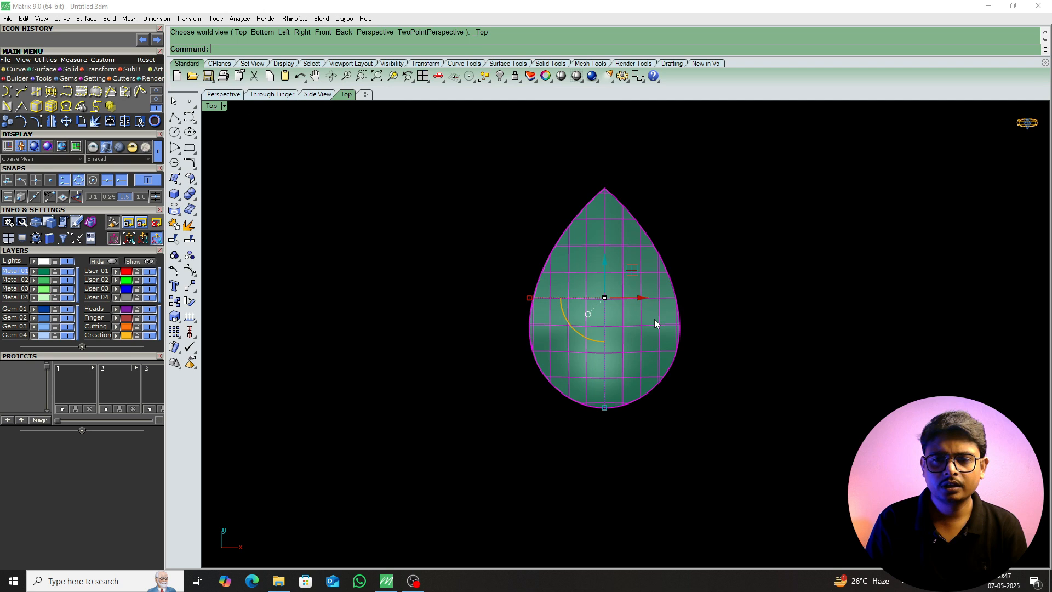
text(sp)
key(Return)
drag(502, 202, 745, 413)
scroll(694, 372, up, 3)
drag(662, 383, 662, 383)
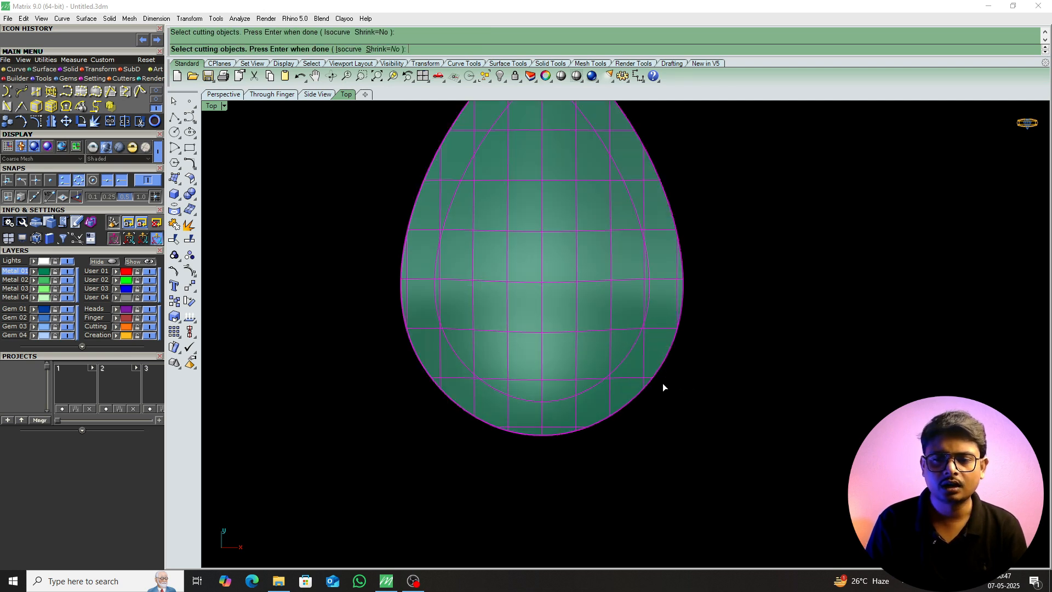
key(Return)
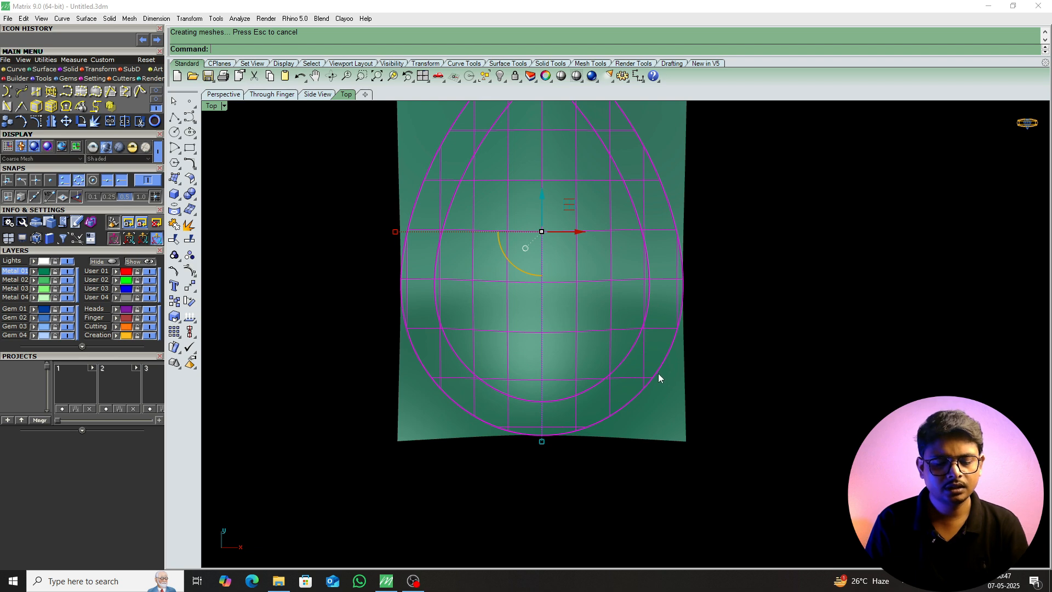
Delete the surplus outer pieces of the split surface in the Perspective view, keeping only the inner teardrop piece.
text(p)
key(Return)
right_drag(659, 367, 587, 394)
scroll(585, 393, up, 3)
click(582, 396)
key(Delete)
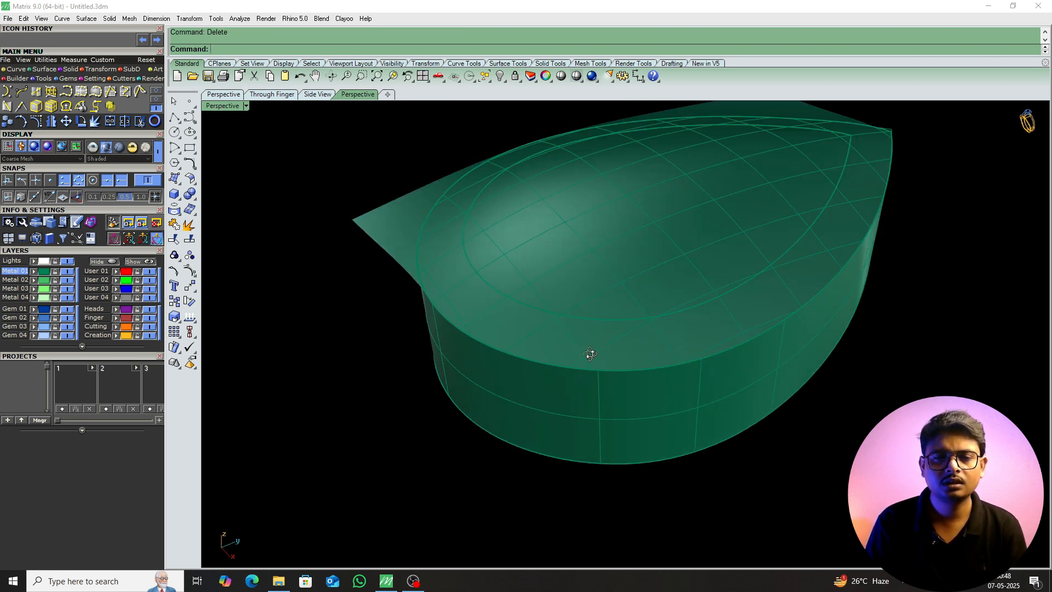
right_drag(584, 357, 560, 333)
click(349, 292)
right_click(353, 292)
click(332, 300)
text(D)
key(Return)
key(BackSpace)
Select the inner teardrop surface and assign it to the red User 01 layer.
click(406, 324)
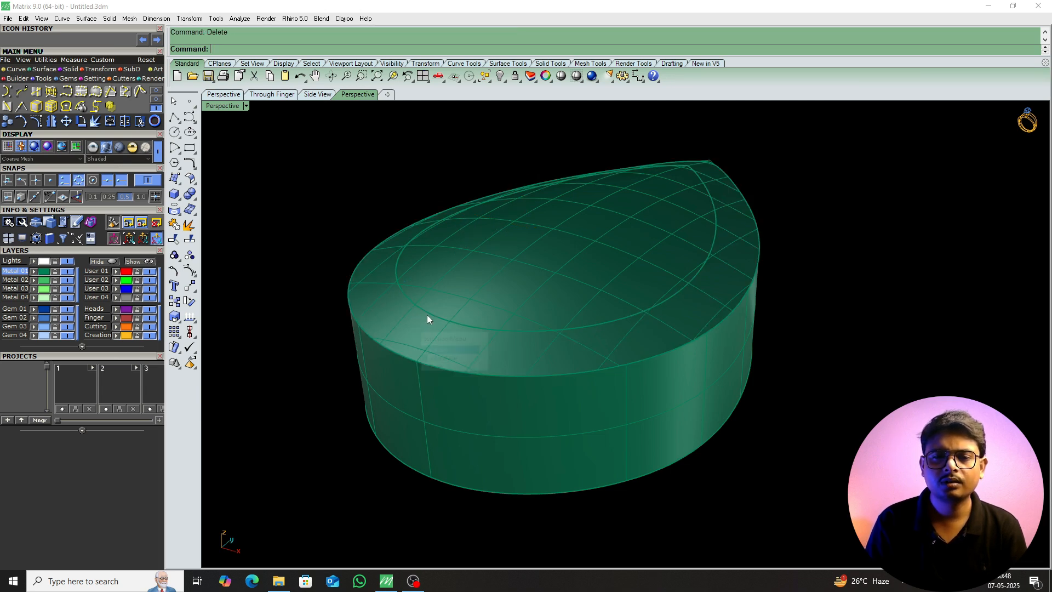
click(559, 251)
right_drag(559, 251, 844, 269)
scroll(764, 313, down, 5)
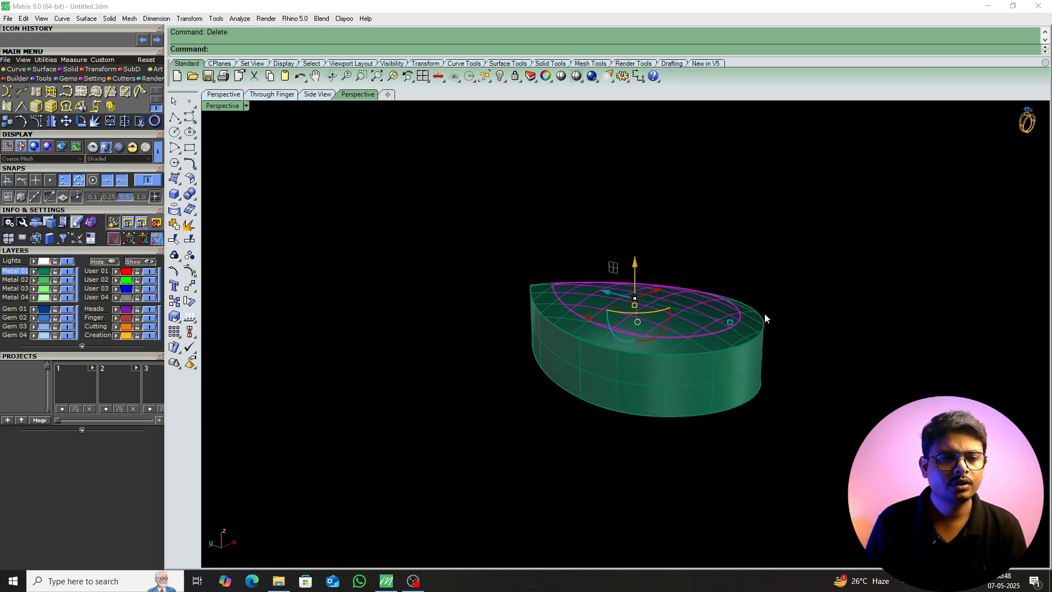
click(115, 277)
right_drag(789, 169, 636, 353)
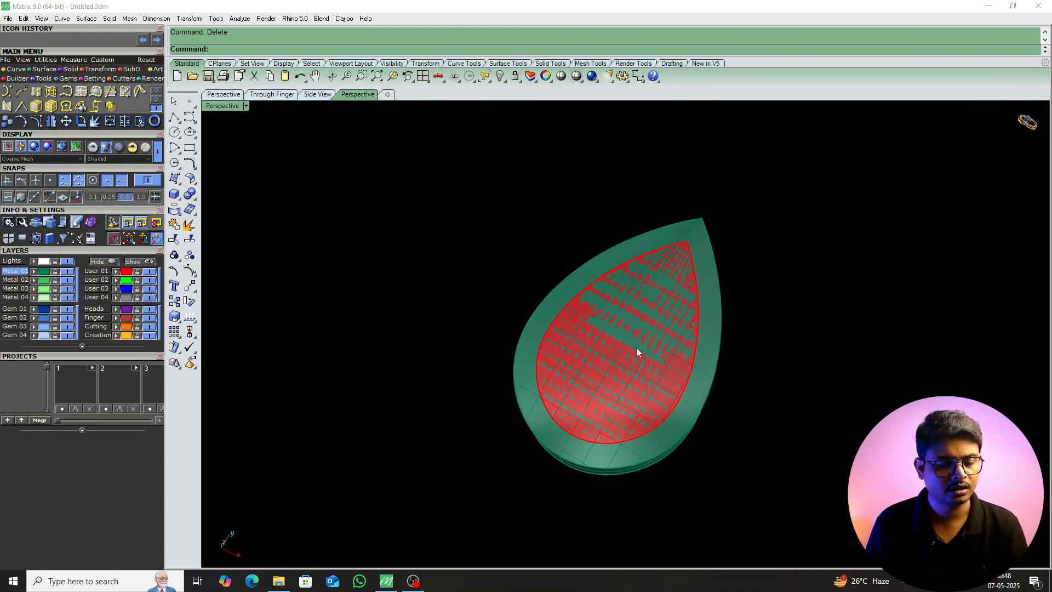
right_drag(705, 380, 644, 317)
text(es)
key(Return)
key(Escape)
Extrude the red inner teardrop surface straight into a solid, to both sides, through the top of the petal body.
click(633, 341)
click(725, 349)
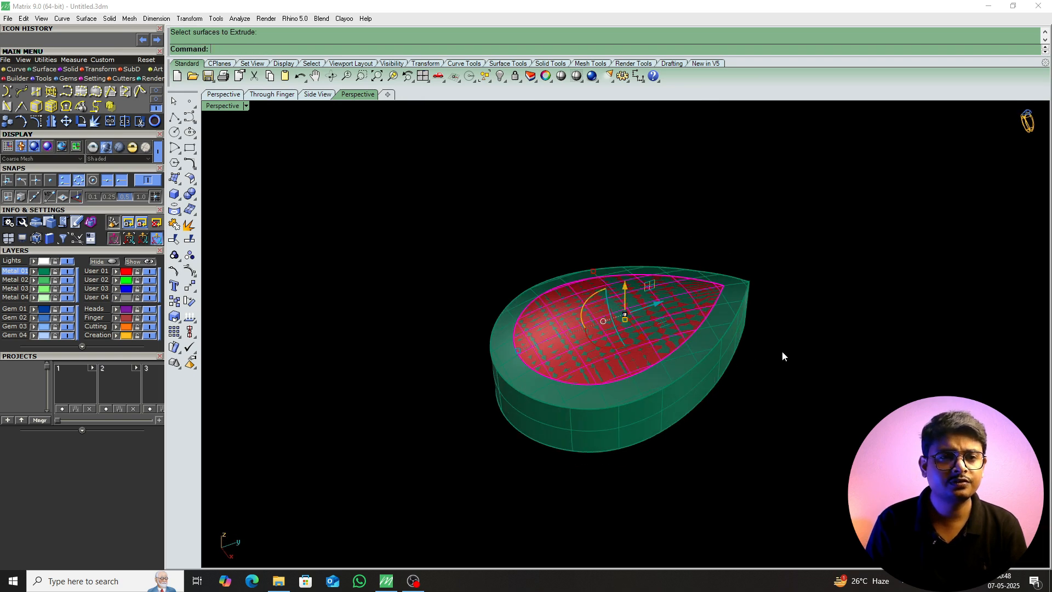
right_drag(781, 351, 748, 311)
click(86, 18)
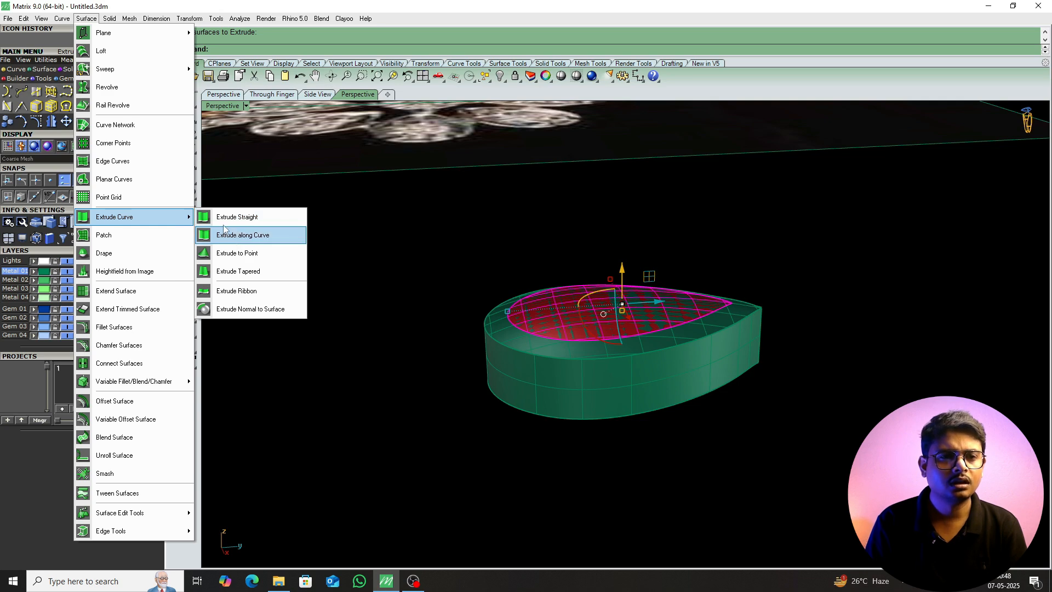
mouse_move(110, 18)
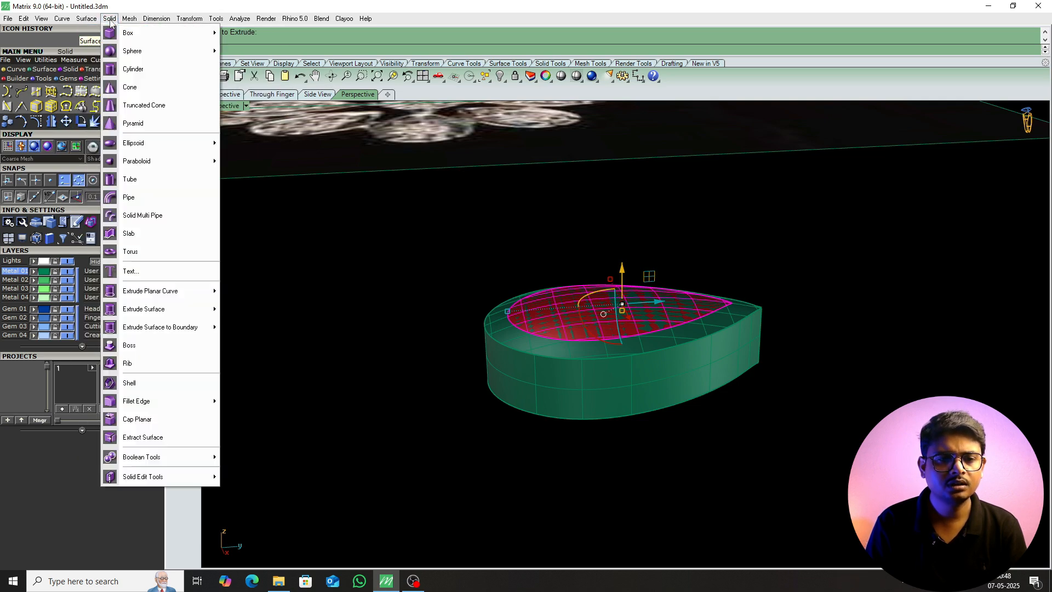
mouse_move(138, 311)
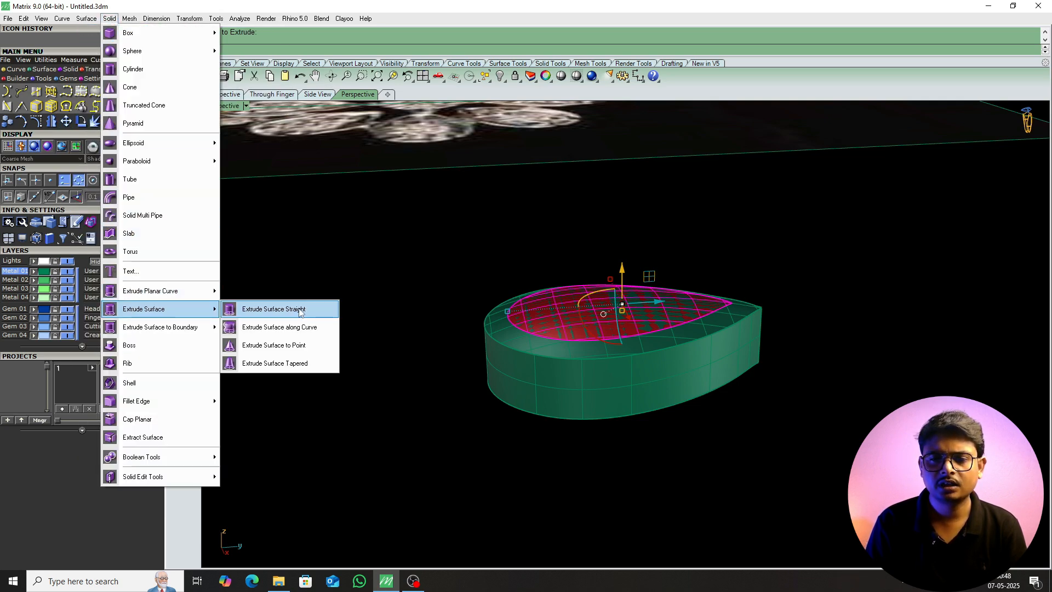
click(290, 308)
text(b)
key(Return)
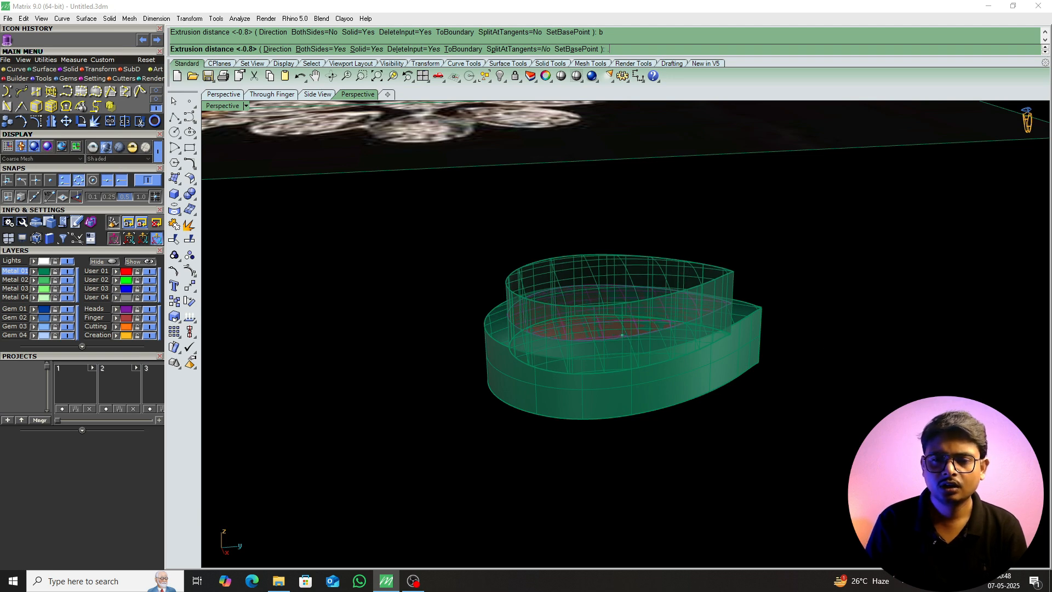
click(827, 353)
Boolean-subtract the extruded teardrop solid from the petal body to cut a recess in its top.
click(664, 368)
text(bd)
key(Return)
click(635, 314)
key(Return)
right_drag(635, 315, 598, 399)
scroll(526, 291, down, 12)
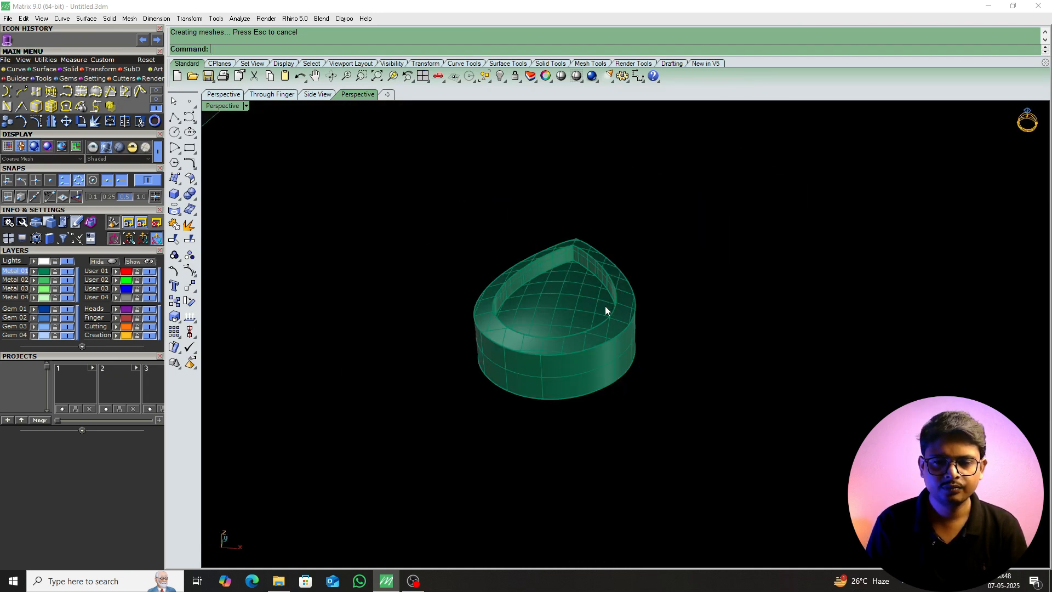
Compare the recessed petal with the earring photo in the Top view and examine its rim in the Perspective view.
right_drag(605, 306, 630, 357)
key(F5)
scroll(493, 373, up, 4)
scroll(366, 362, up, 3)
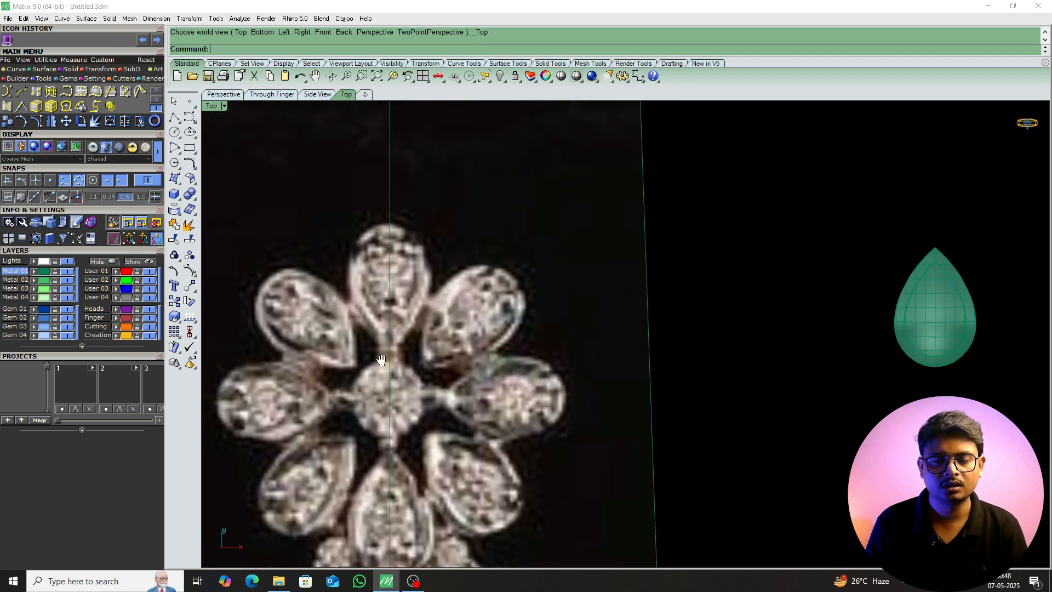
scroll(310, 347, down, 4)
scroll(497, 346, up, 4)
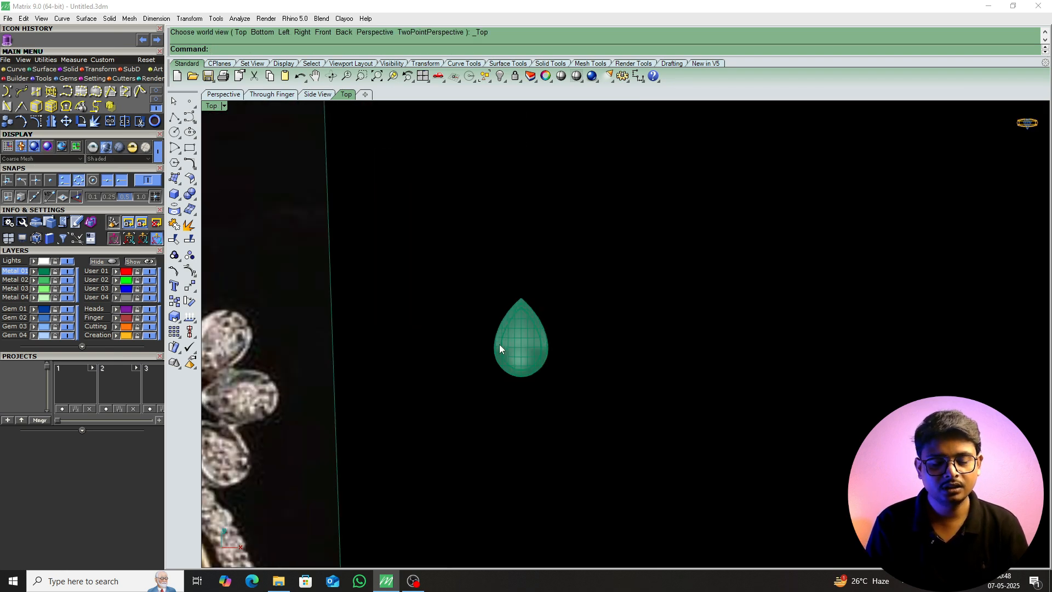
key(F8)
right_drag(587, 408, 526, 389)
scroll(591, 334, up, 9)
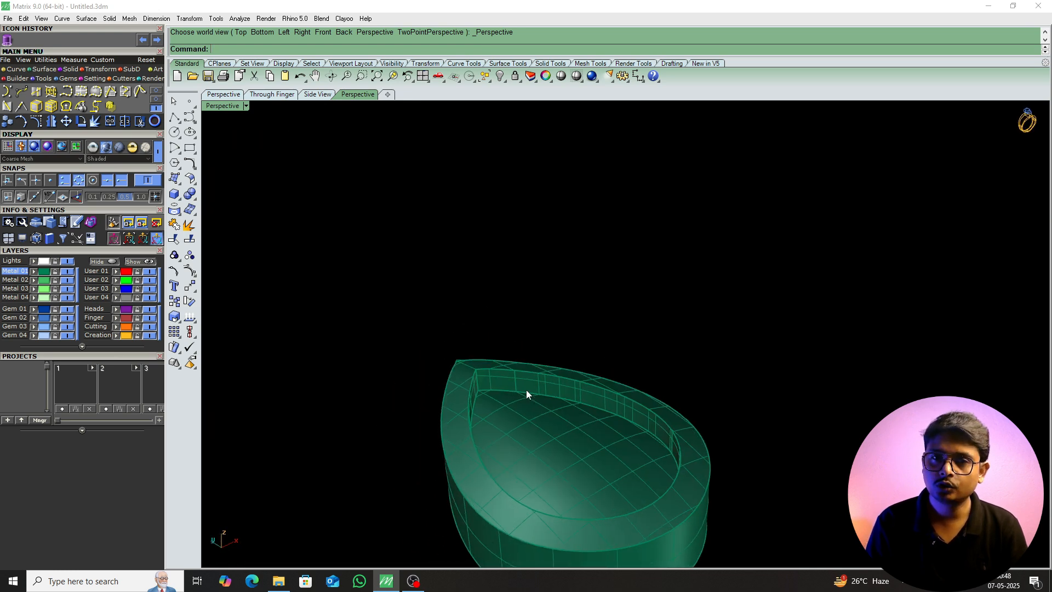
scroll(498, 386, up, 5)
scroll(477, 319, down, 5)
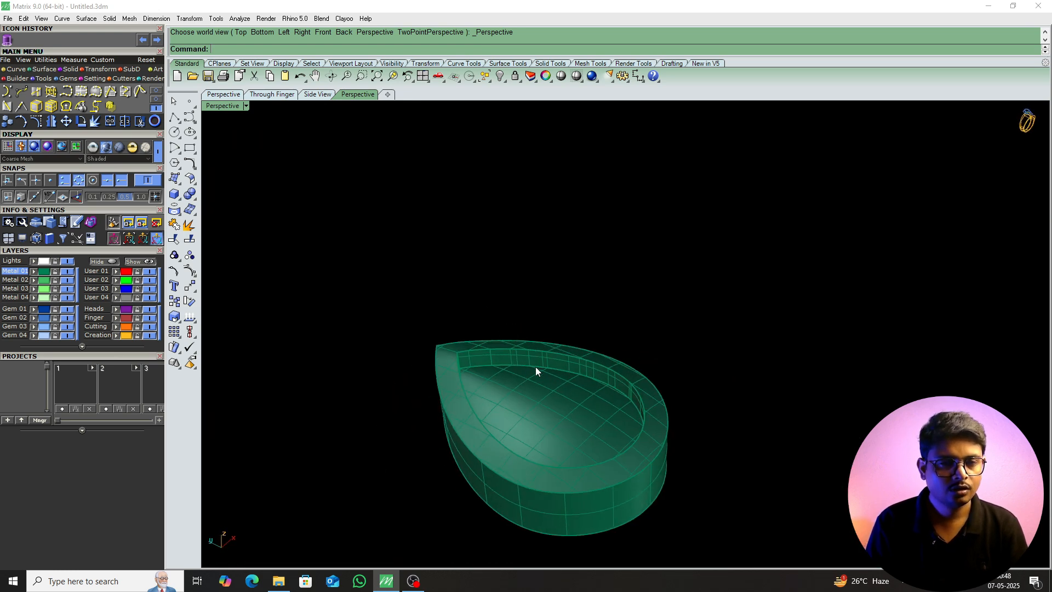
scroll(535, 366, up, 3)
text(ex)
key(Return)
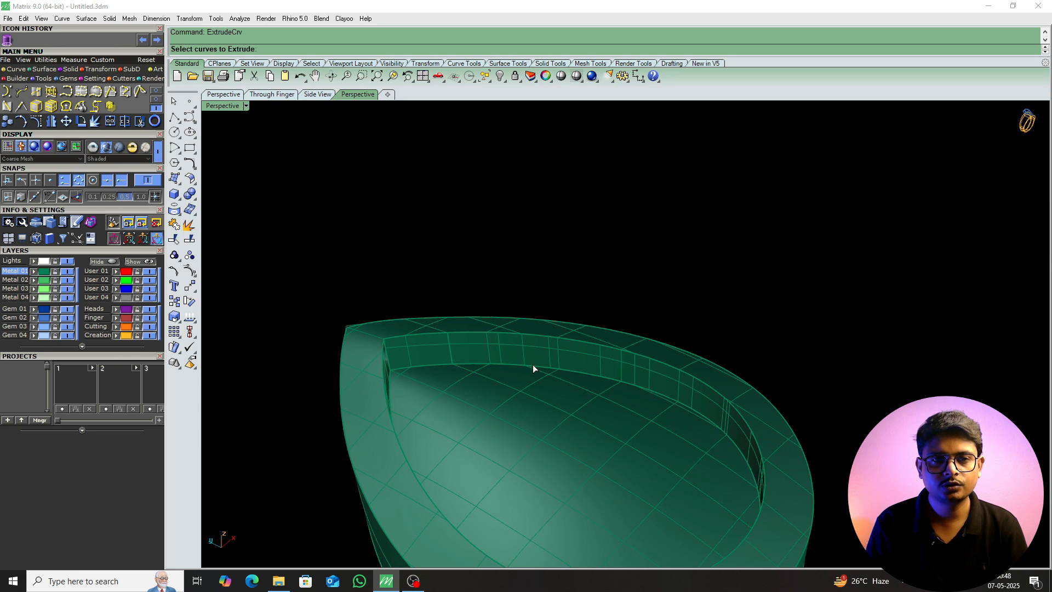
key(Escape)
text(ce)
key(Return)
key(Escape)
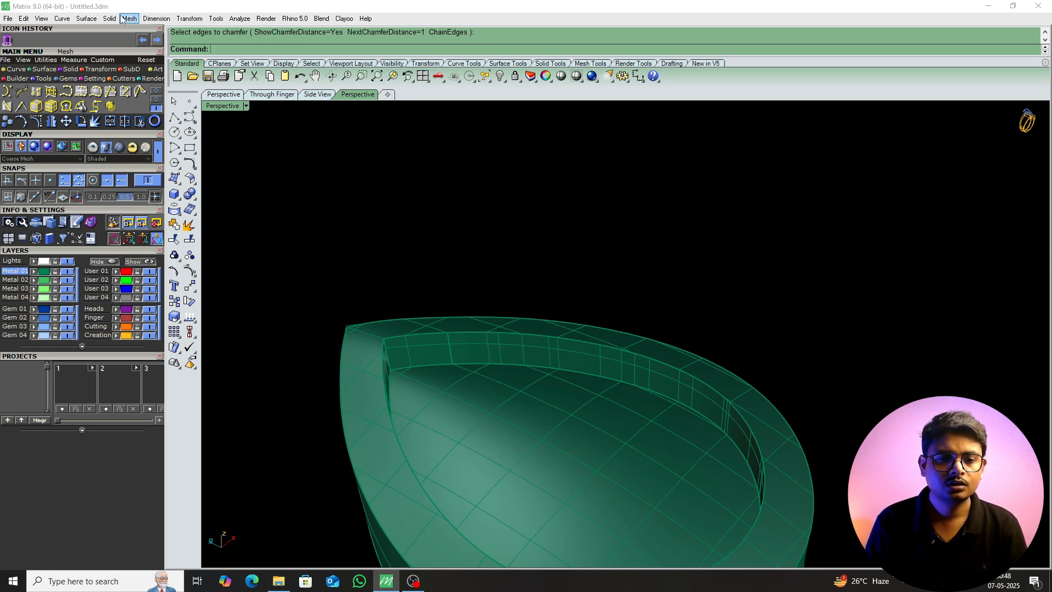
Try to chamfer the upper inner rim edges of the petal's recess with a distance of 0.2.
click(109, 18)
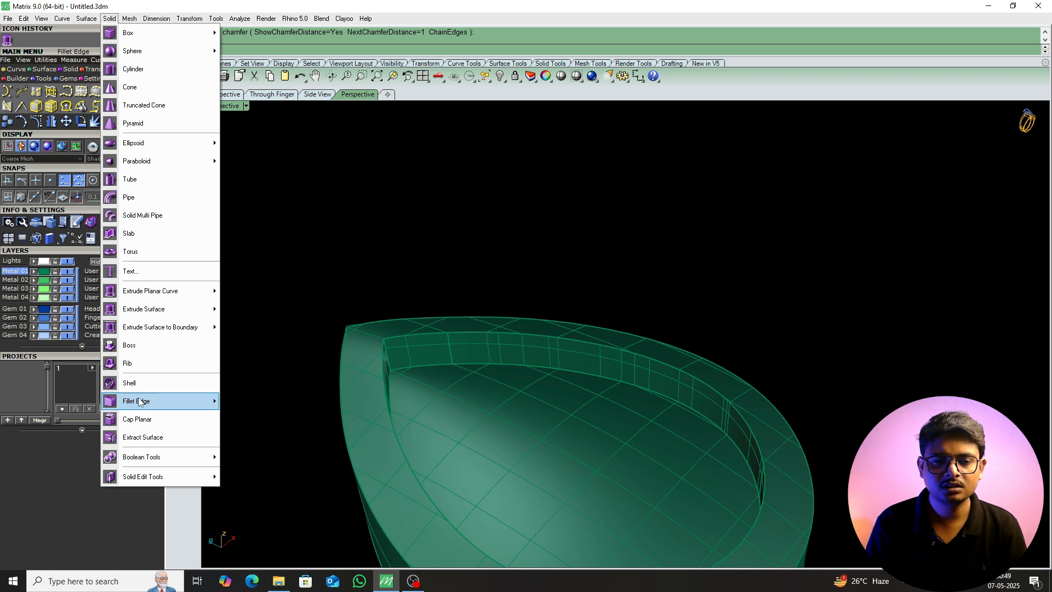
mouse_move(139, 401)
click(272, 437)
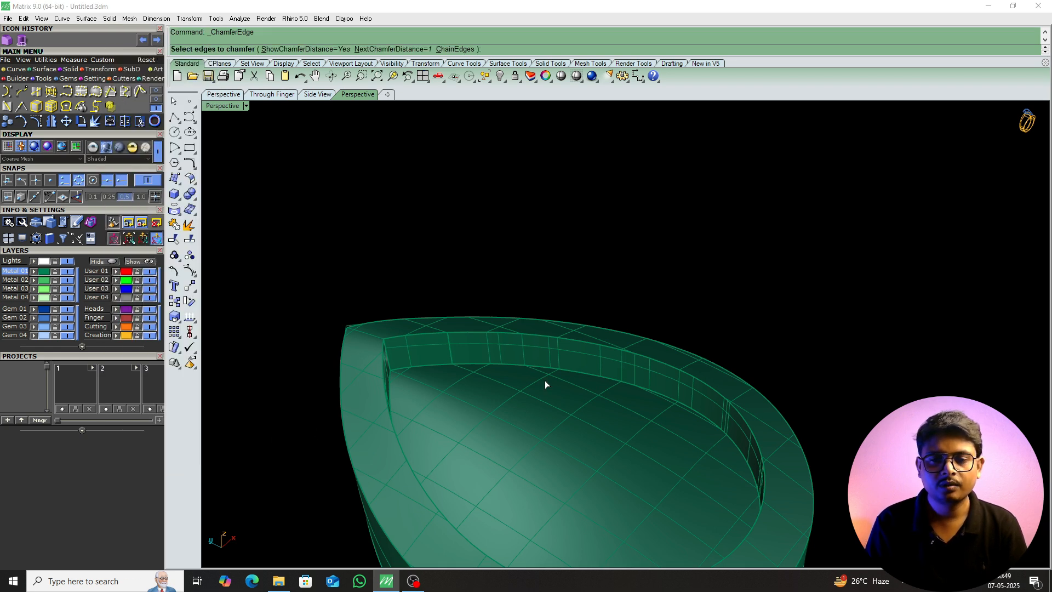
scroll(496, 346, down, 4)
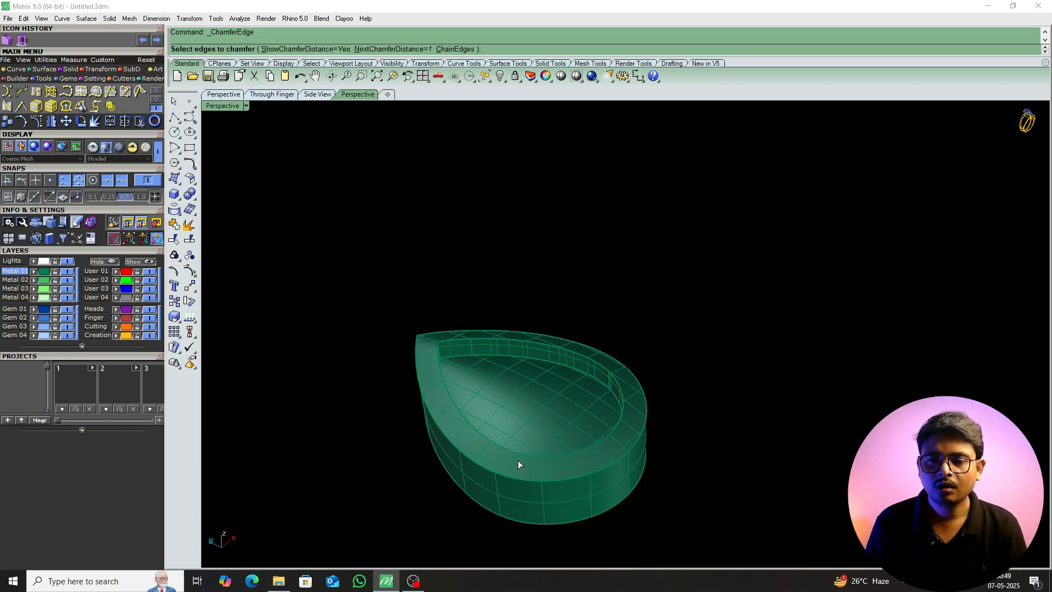
scroll(577, 459, up, 2)
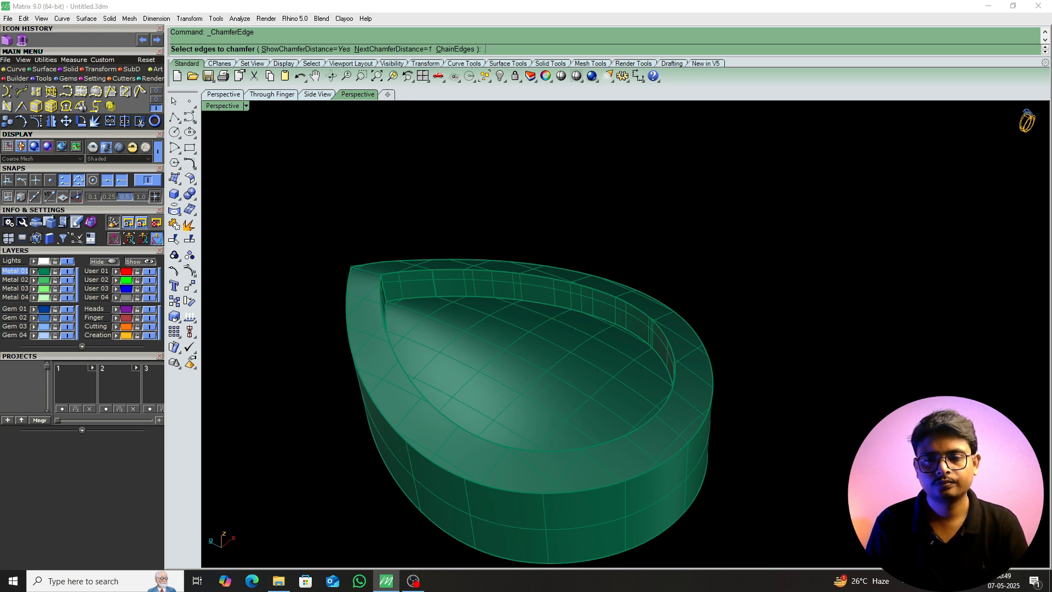
text(.2)
key(Return)
click(663, 343)
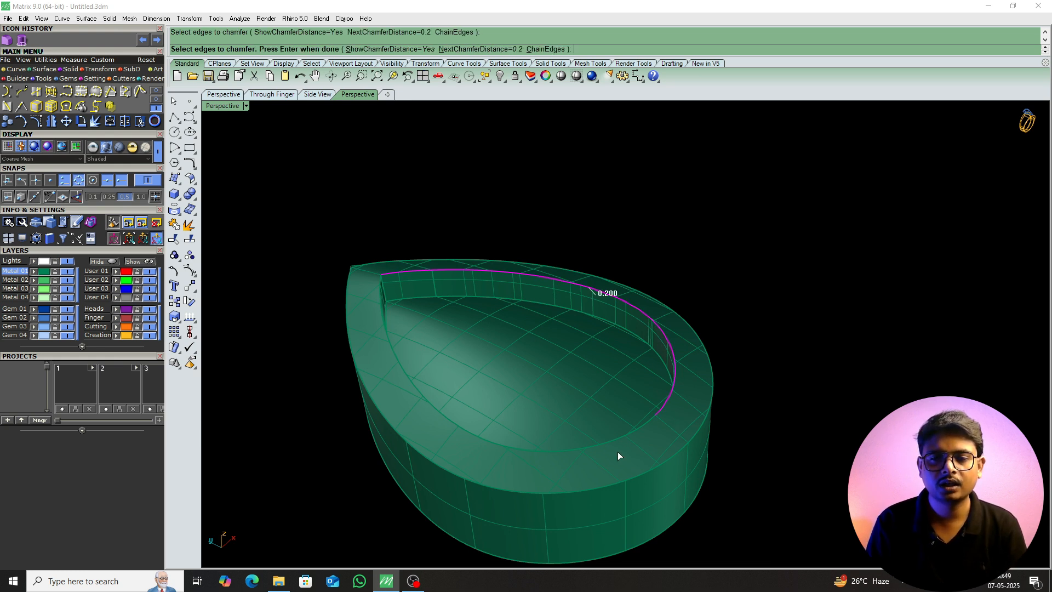
click(639, 429)
scroll(654, 419, up, 6)
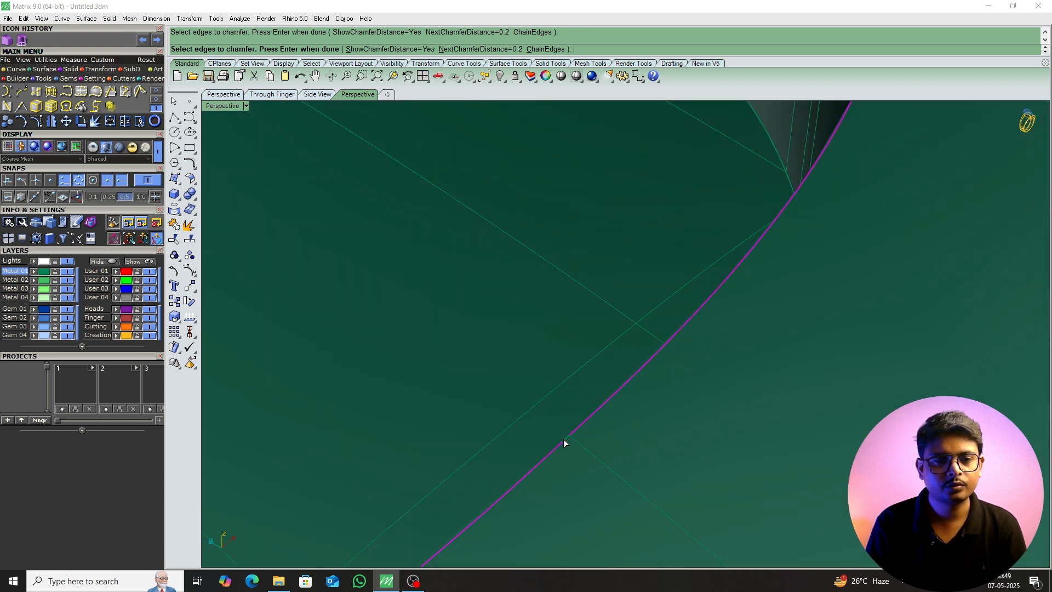
scroll(583, 442, down, 8)
scroll(432, 364, up, 8)
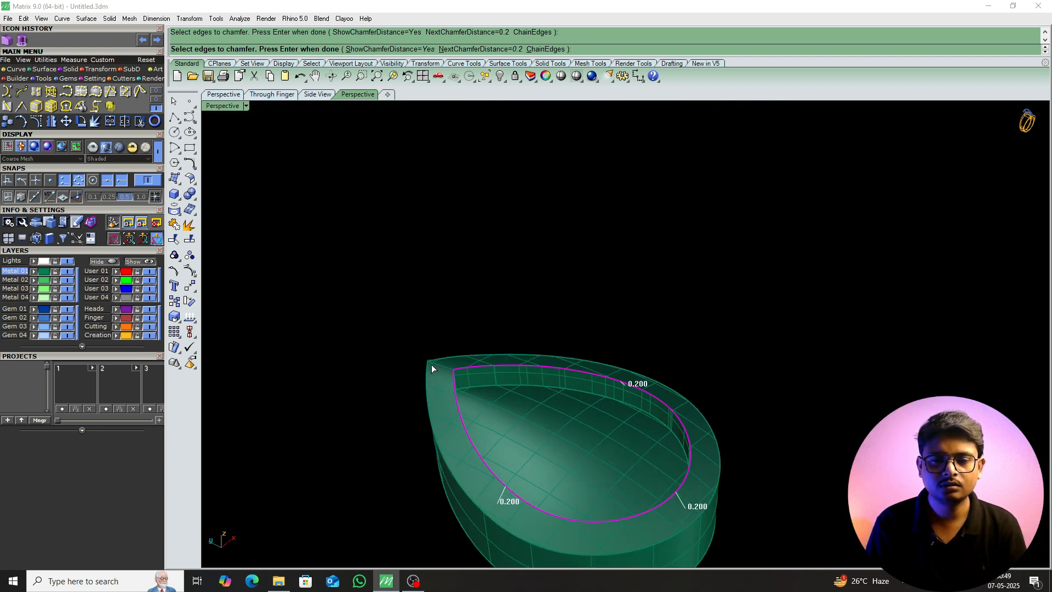
key(Return)
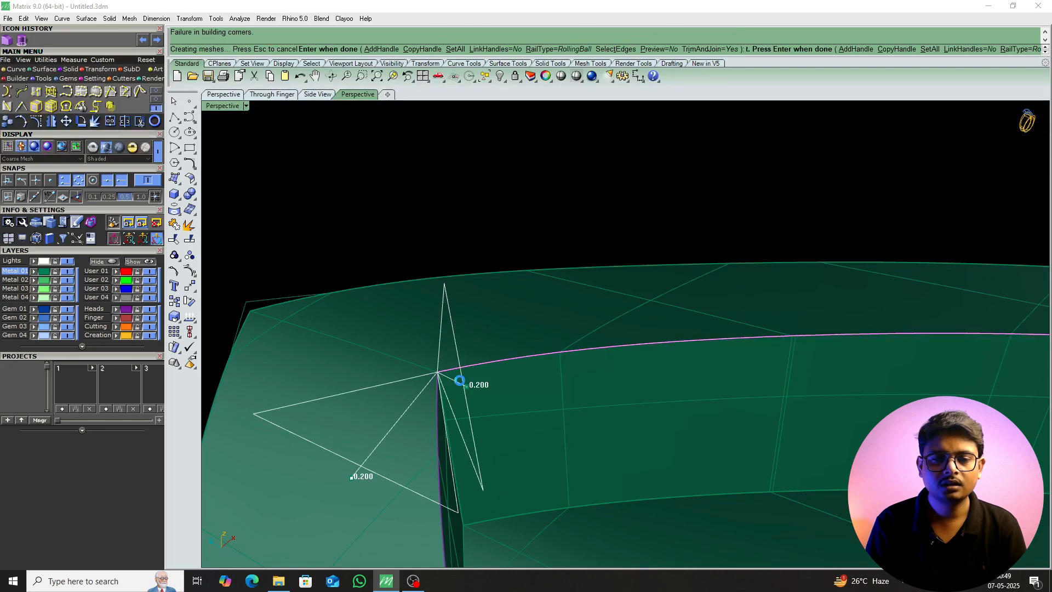
key(Return)
Examine the 0.2 rim chamfer around the petal and its pointed tip, and undo it.
scroll(758, 386, down, 8)
right_drag(758, 385, 553, 425)
scroll(679, 388, down, 6)
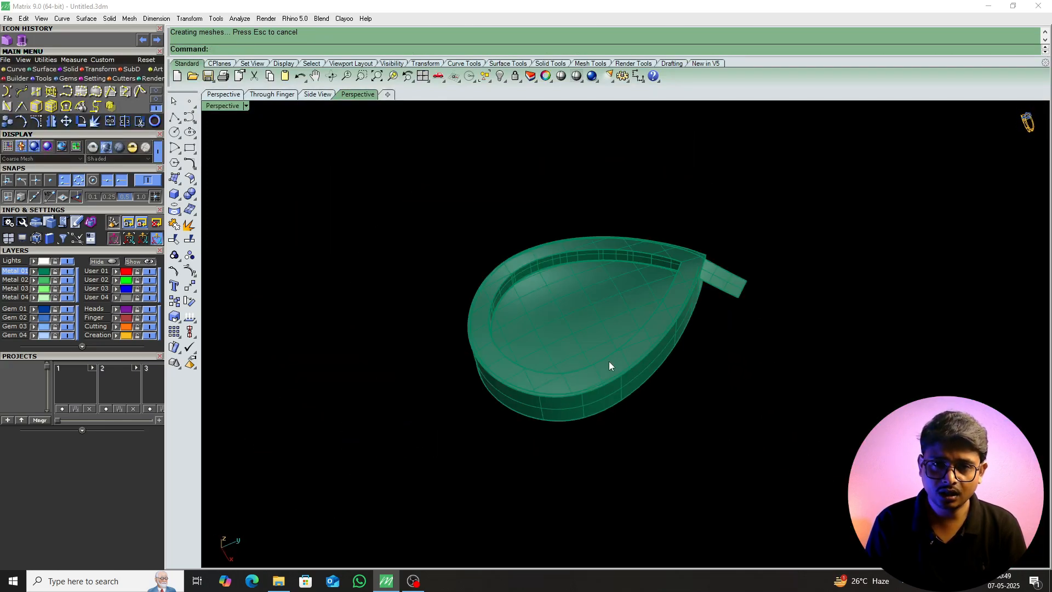
scroll(609, 360, up, 6)
right_drag(631, 367, 658, 310)
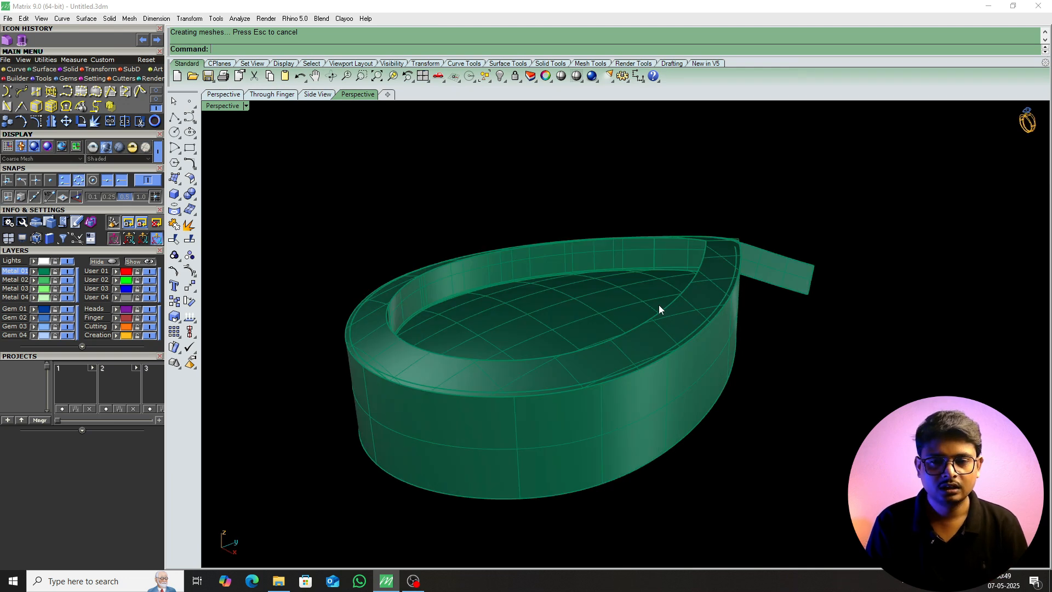
key(ctrl+z)
Try a 0.15 chamfer on the recess's upper inner rim edges and undo it.
right_click(643, 331)
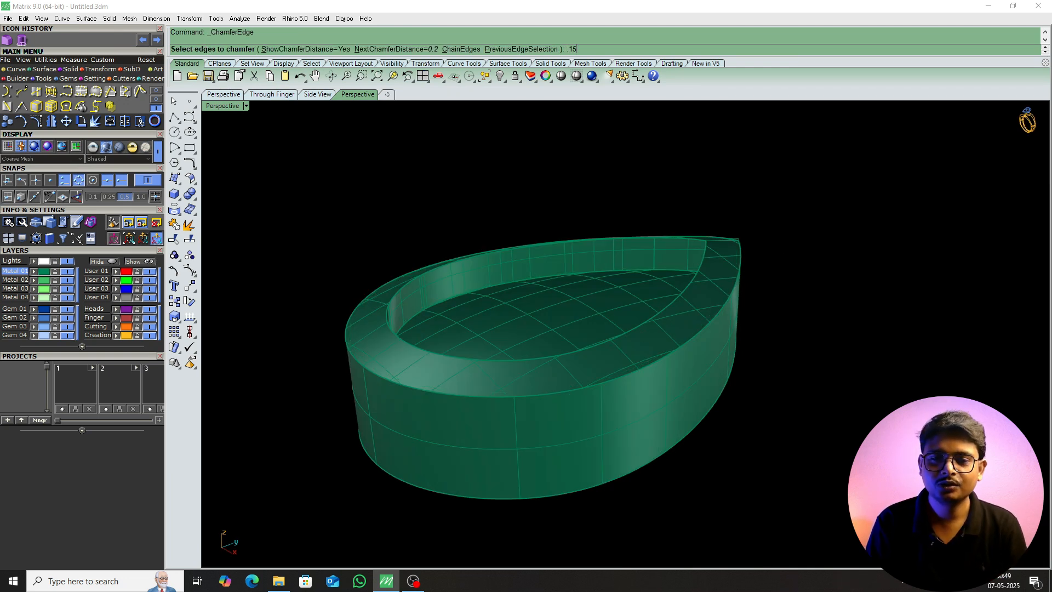
key(Return)
click(640, 326)
click(398, 340)
scroll(396, 341, up, 4)
scroll(402, 338, down, 5)
key(Return)
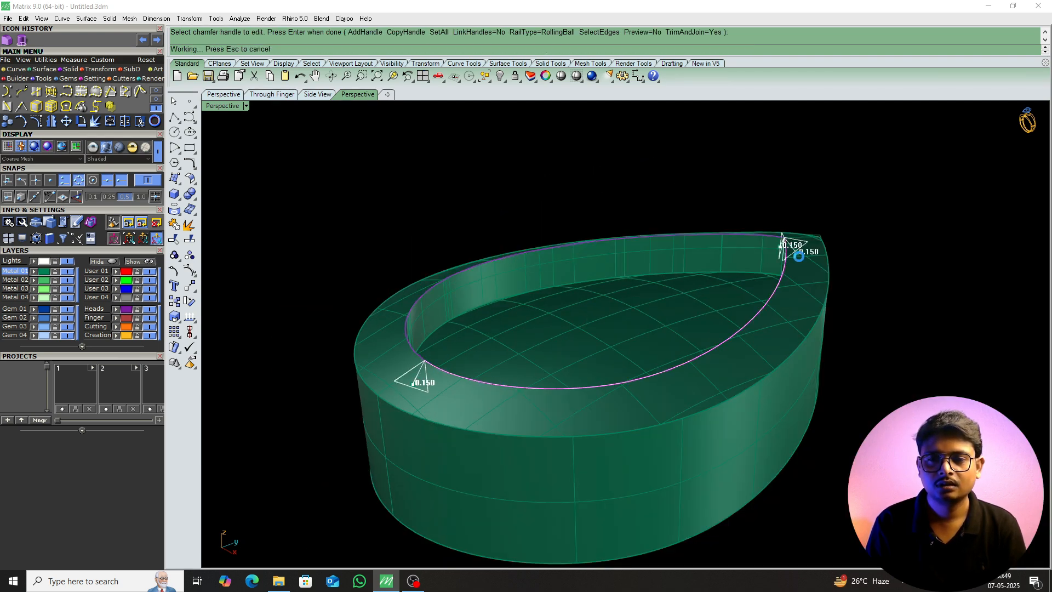
right_drag(799, 257, 800, 283)
key(ctrl+z)
right_drag(518, 437, 646, 372)
scroll(691, 336, up, 5)
right_click(698, 334)
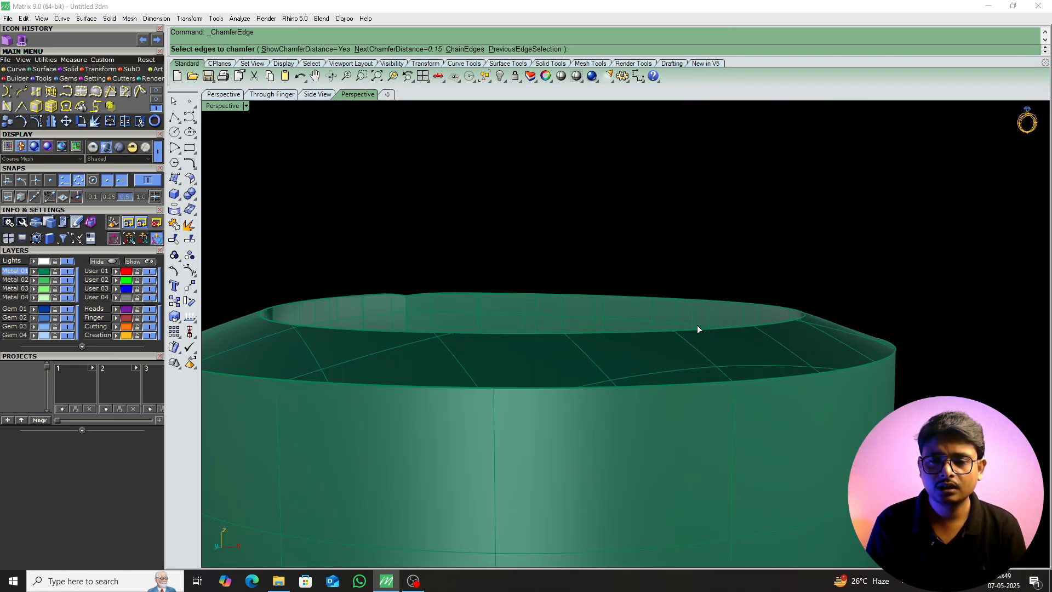
scroll(674, 333, up, 5)
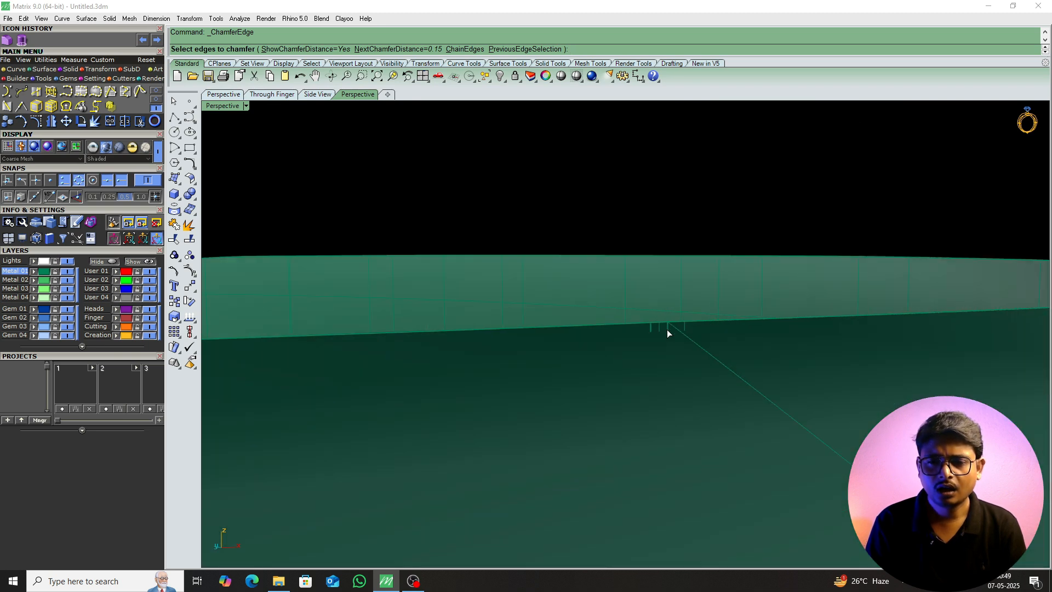
right_drag(667, 334, 649, 348)
click(648, 342)
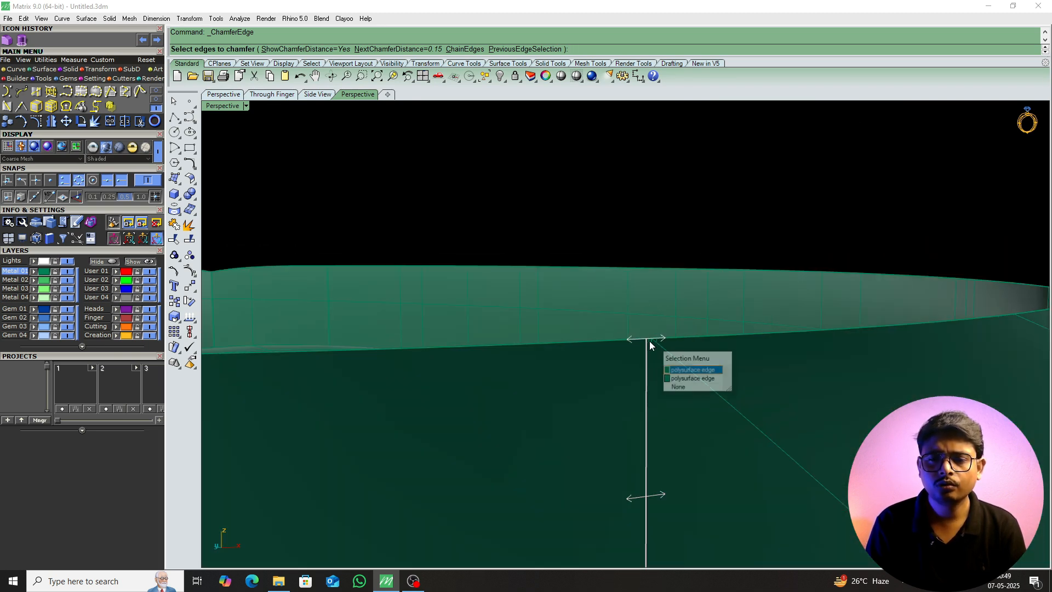
click(651, 341)
click(659, 340)
key(Escape)
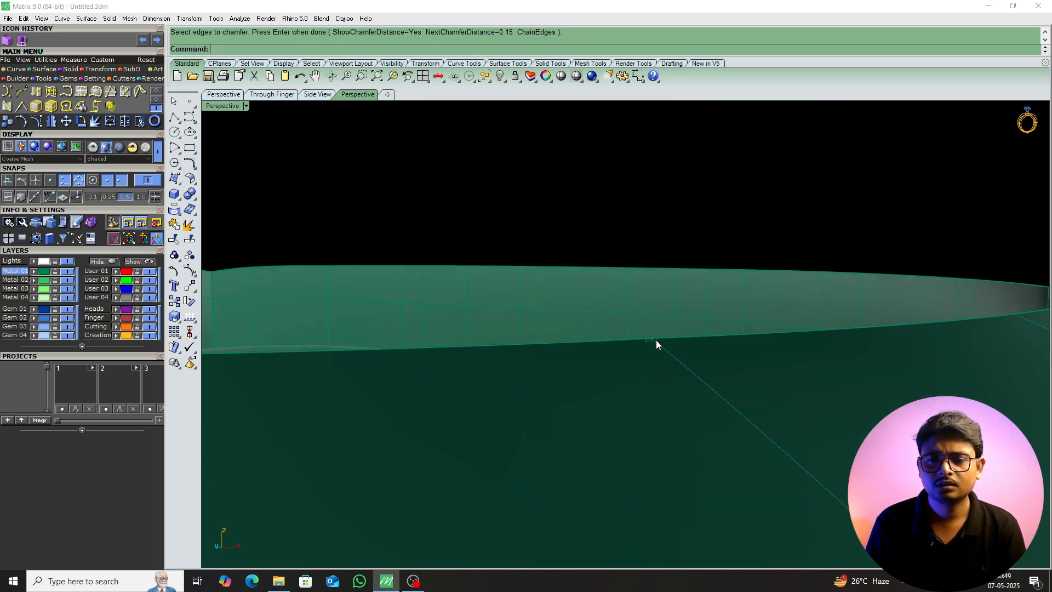
click(650, 342)
key(Escape)
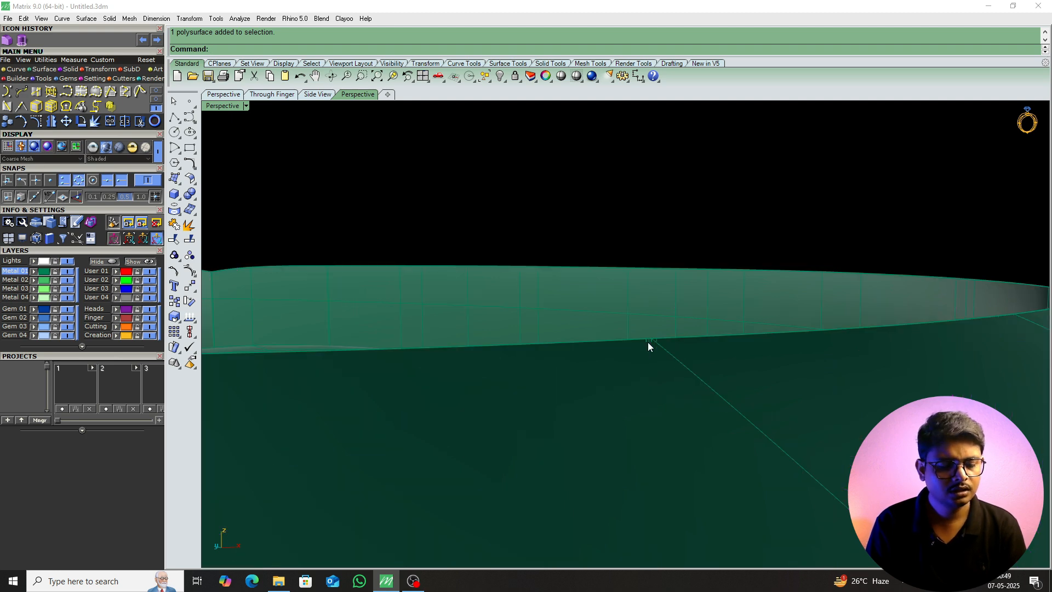
Try a 0.15 chamfer on the inner rim together with the seam edge at the rounded end, and undo it.
key(Return)
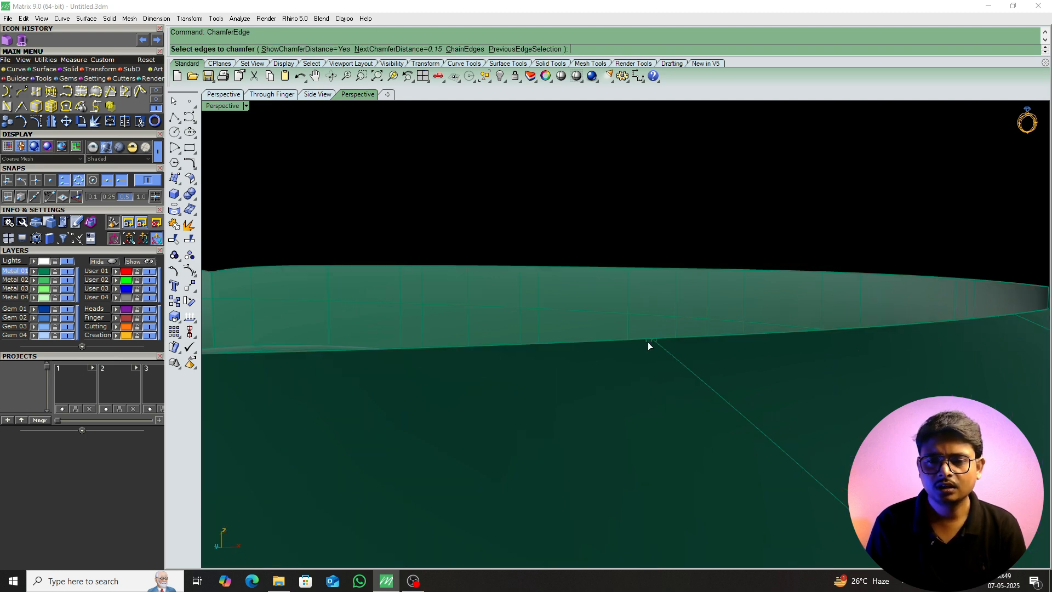
click(648, 340)
click(648, 342)
key(Return)
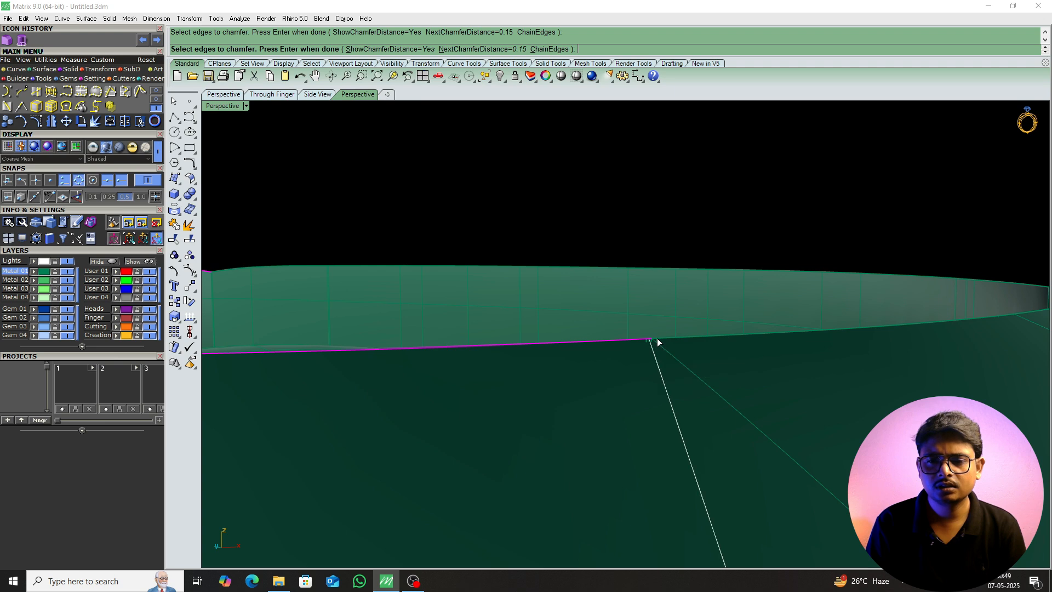
click(651, 339)
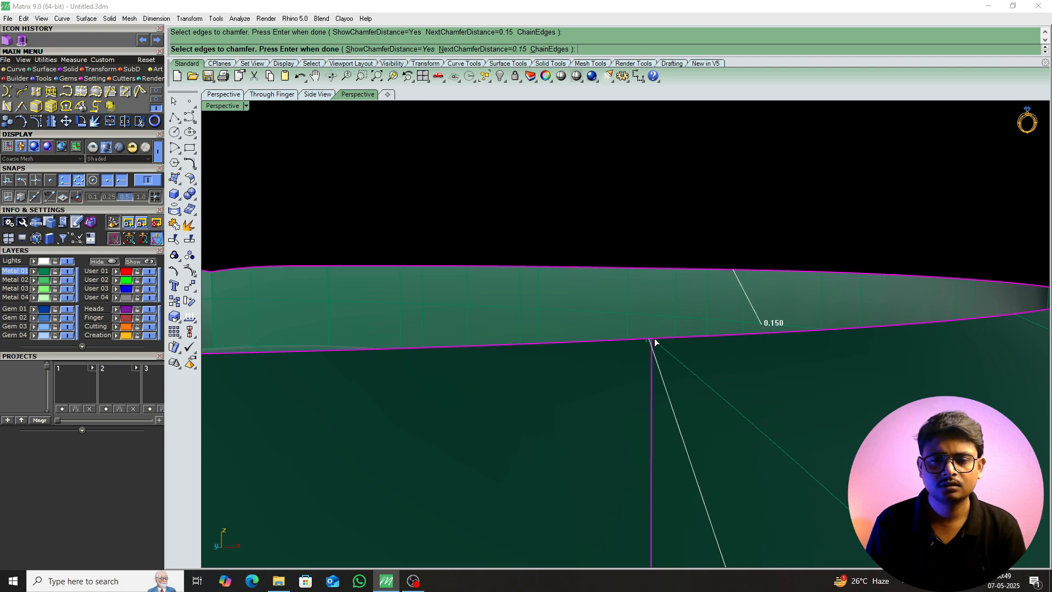
scroll(682, 345, down, 10)
right_drag(707, 373, 582, 368)
key(Return)
key(Return)
key(ctrl+z)
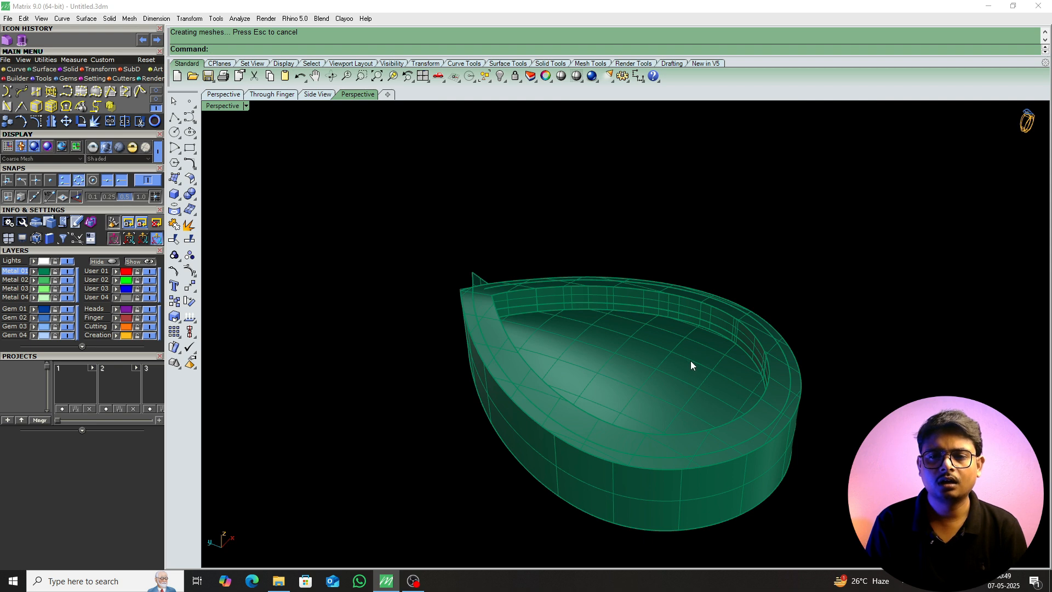
Try to chamfer the inner rim plus the recess wall's vertical edges at the tip and rounded end by 0.15.
right_drag(690, 366, 589, 371)
scroll(637, 267, up, 6)
right_drag(629, 298, 716, 330)
scroll(713, 340, up, 5)
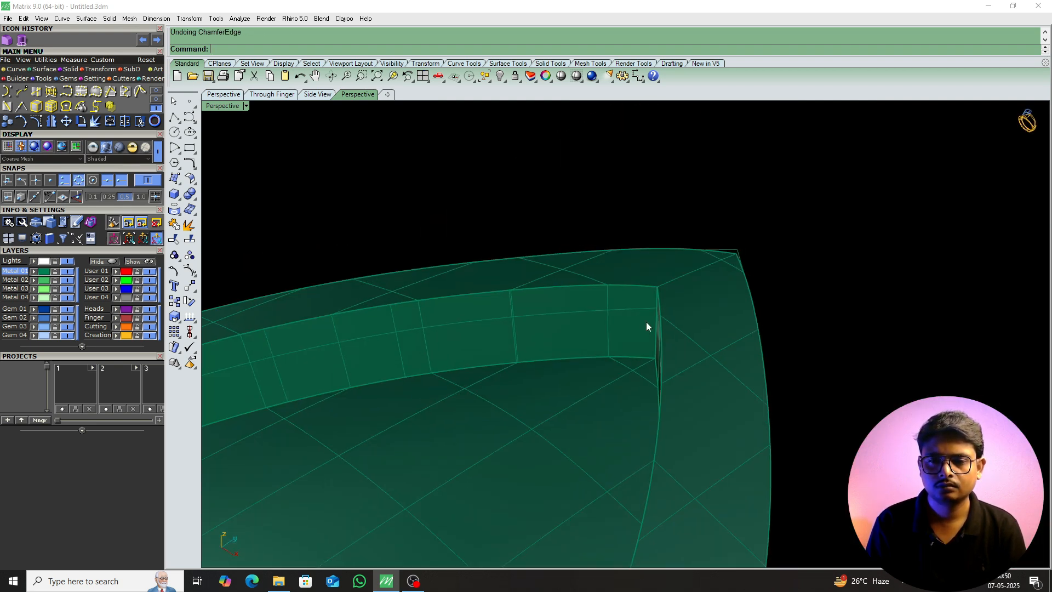
right_click(646, 322)
click(660, 298)
click(656, 286)
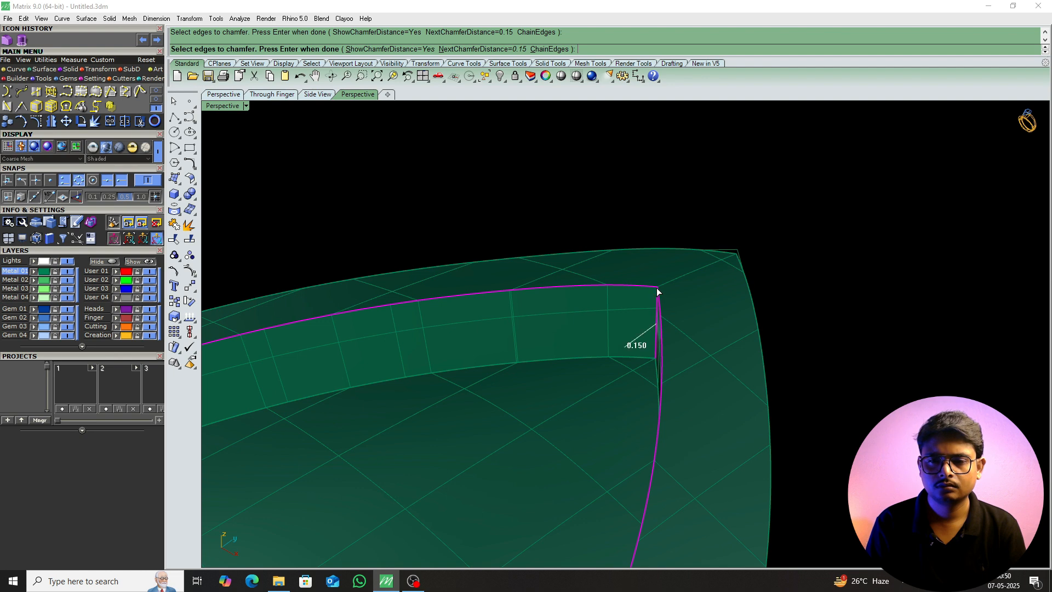
scroll(720, 288, down, 8)
right_drag(725, 301, 496, 371)
scroll(593, 298, up, 8)
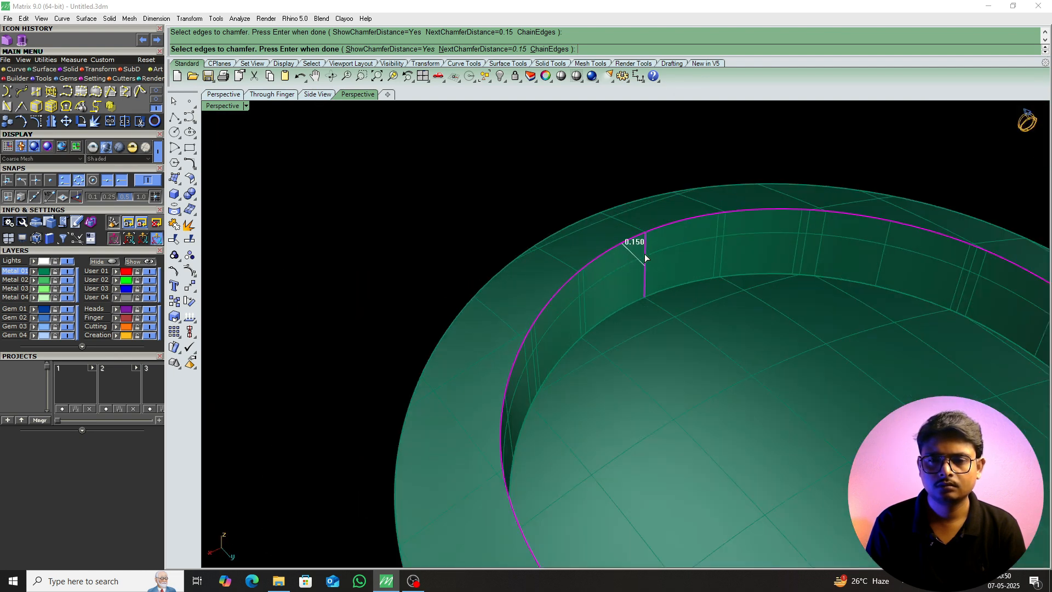
click(647, 235)
right_click(651, 242)
right_click(644, 255)
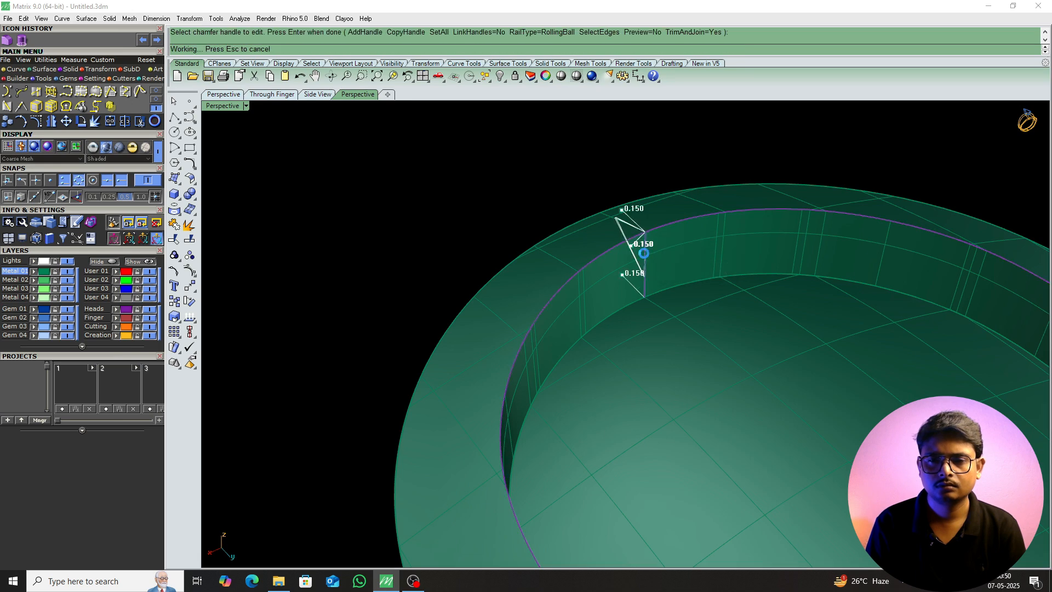
Examine the chamfered rim at the rounded end and the pointed tip, and undo this chamfer.
right_drag(642, 255, 688, 241)
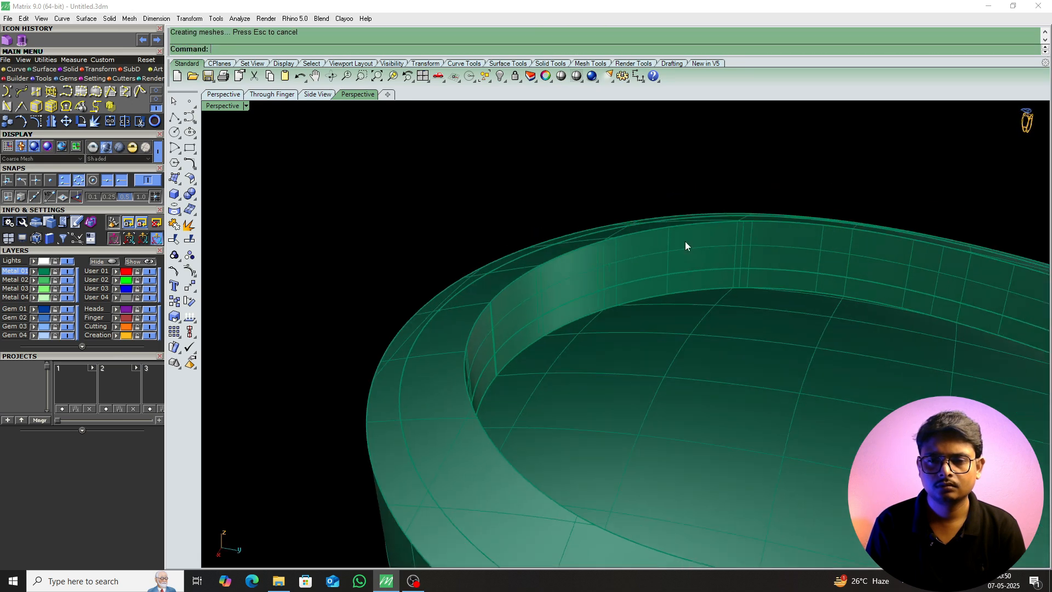
scroll(521, 283, down, 10)
scroll(520, 282, down, 3)
right_drag(520, 281, 649, 305)
scroll(643, 327, up, 8)
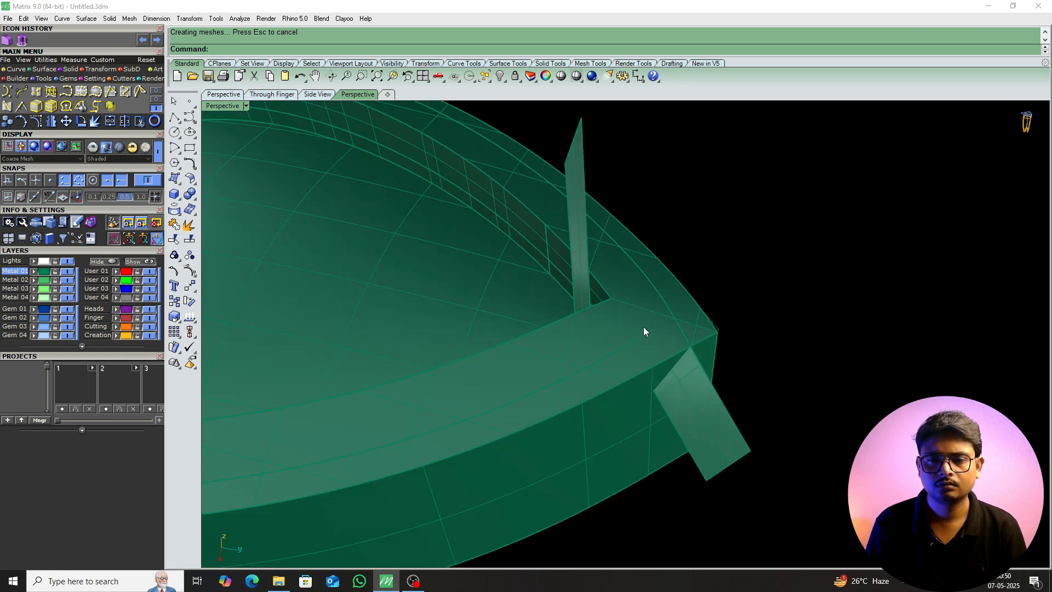
key(ctrl+z)
Try to chamfer the recess's upper inner rim edges with a smaller distance of 0.1.
right_click(626, 316)
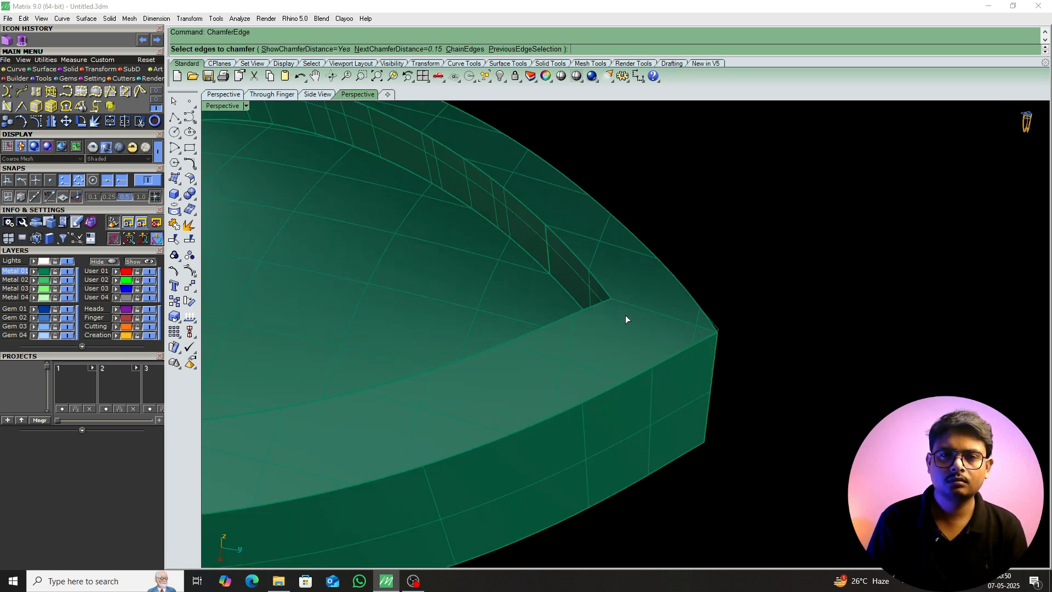
text(.1)
key(Return)
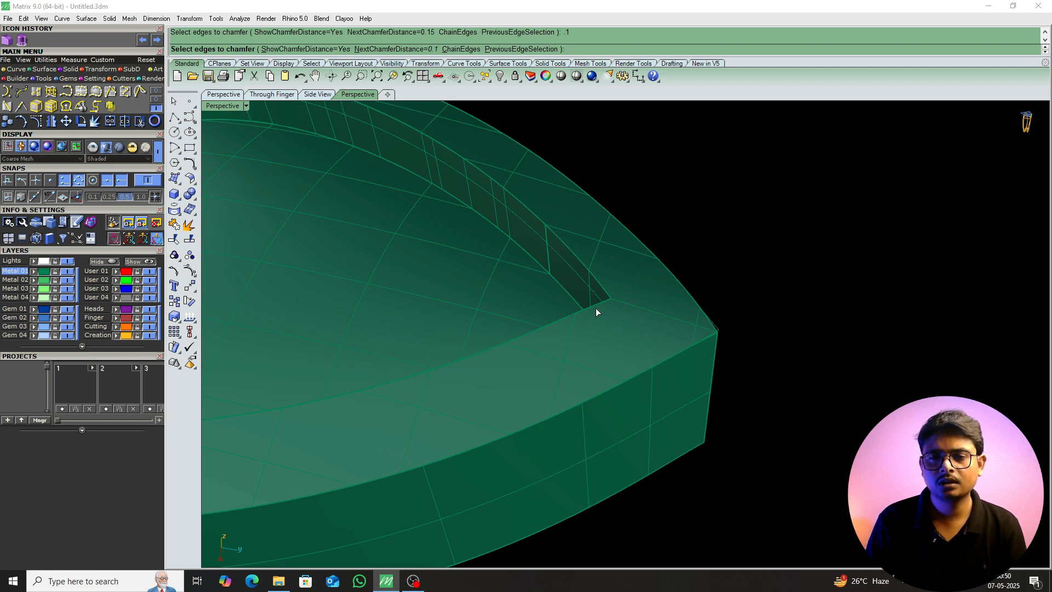
click(593, 310)
click(607, 294)
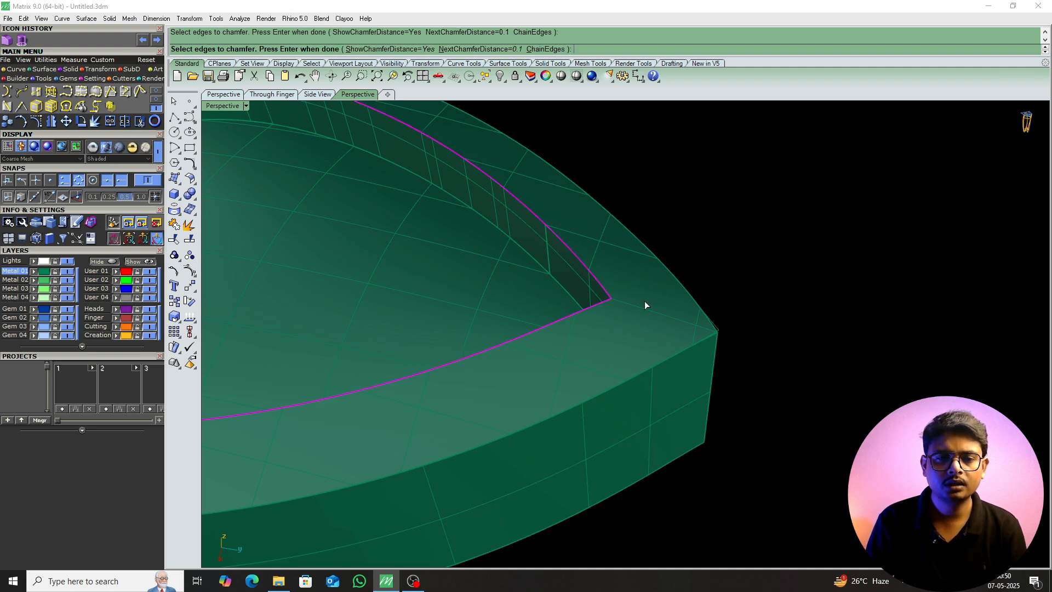
scroll(647, 303, down, 5)
scroll(414, 266, up, 10)
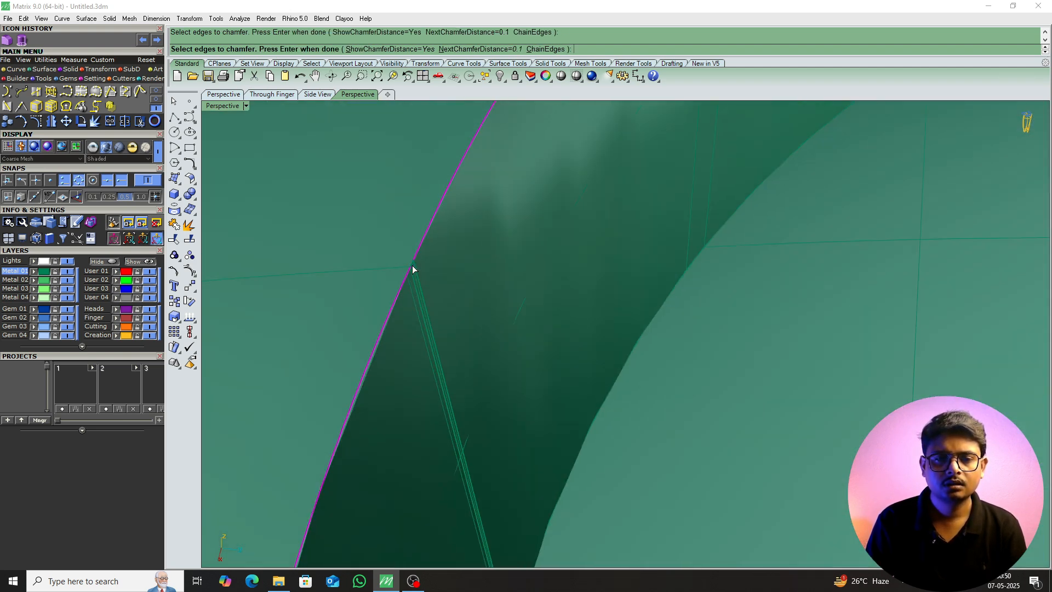
key(Return)
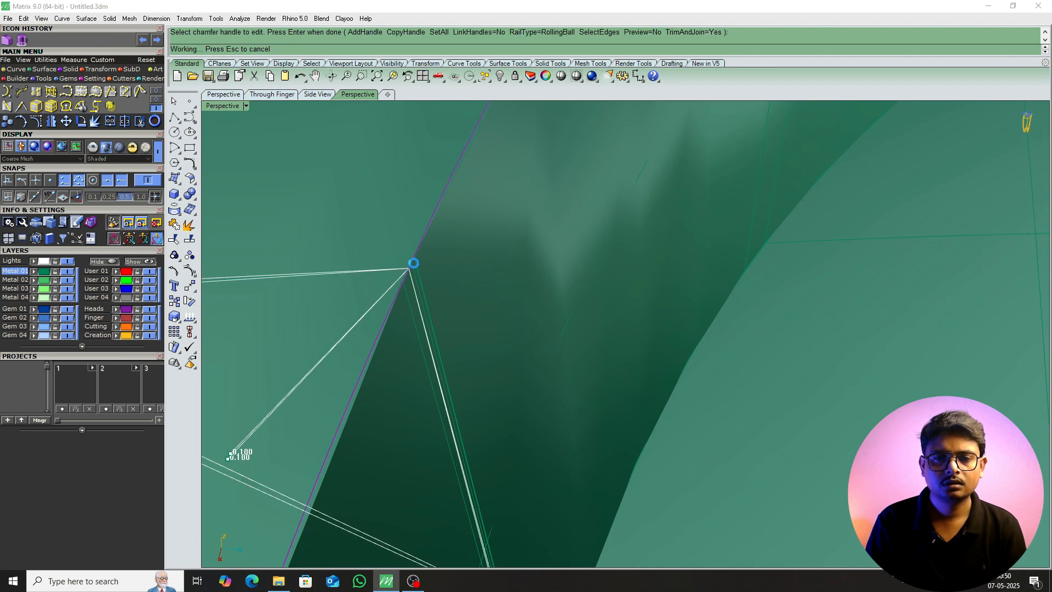
key(Return)
Check the 0.1 chamfer at the petal's tip, and undo back through the Boolean subtraction that cut the recess.
scroll(453, 286, down, 10)
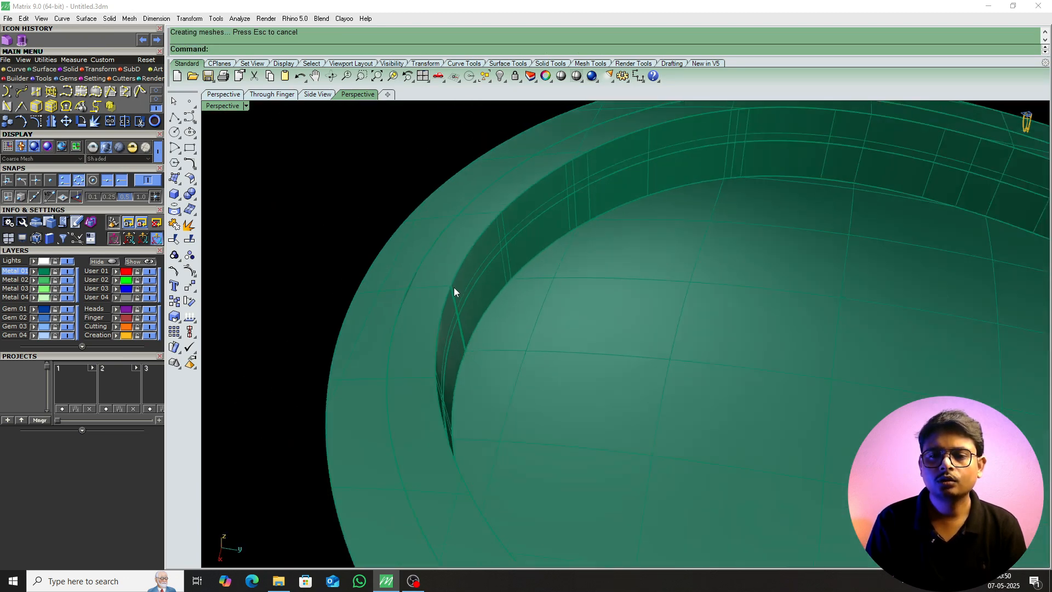
scroll(616, 316, up, 8)
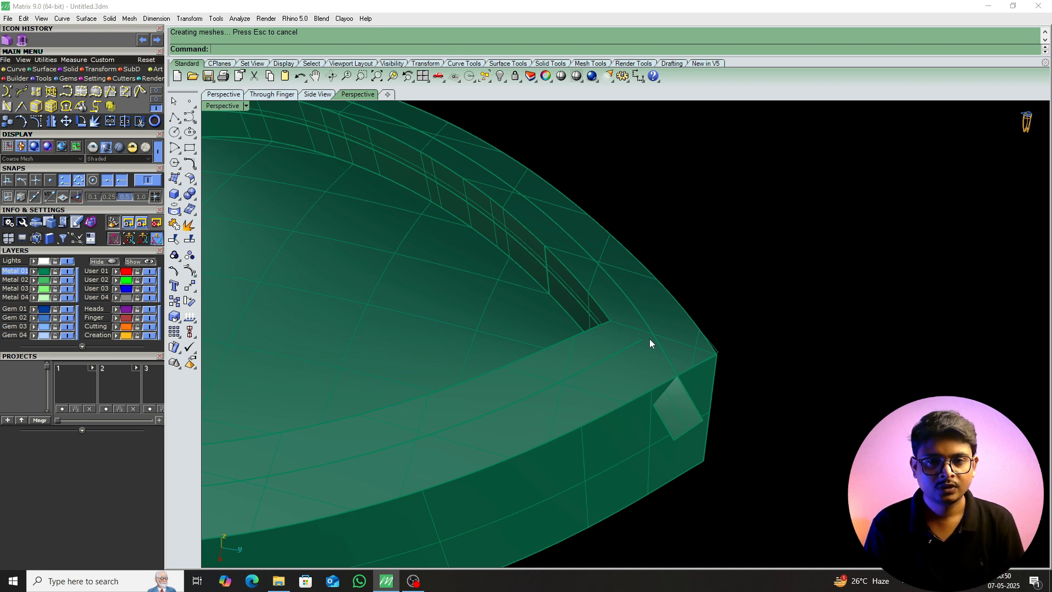
key(ctrl+z)
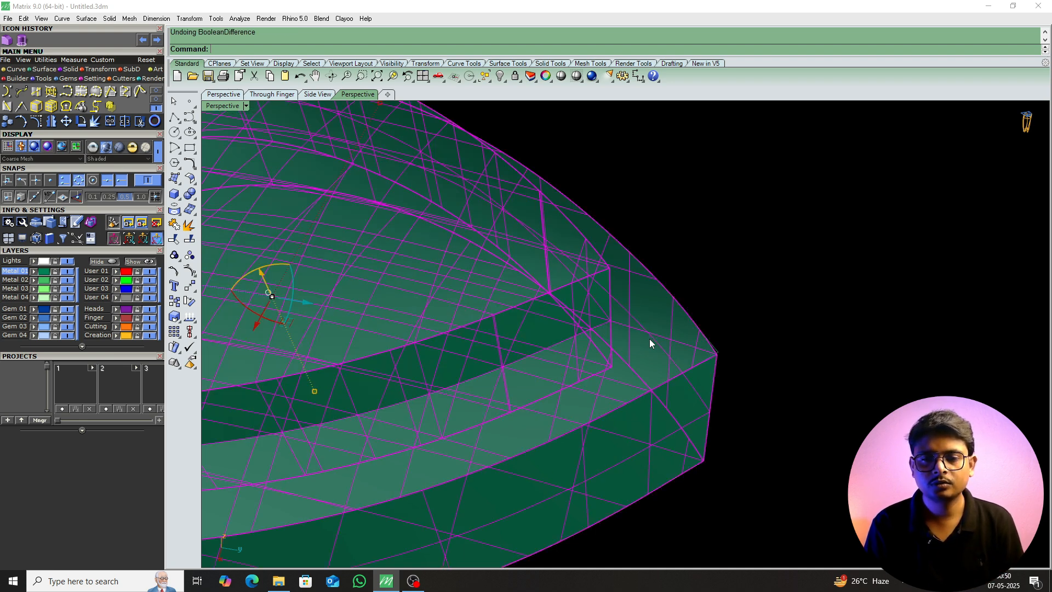
Undo the solid extrusion of the recess surface.
scroll(712, 344, down, 4)
scroll(662, 343, down, 4)
key(ctrl+z)
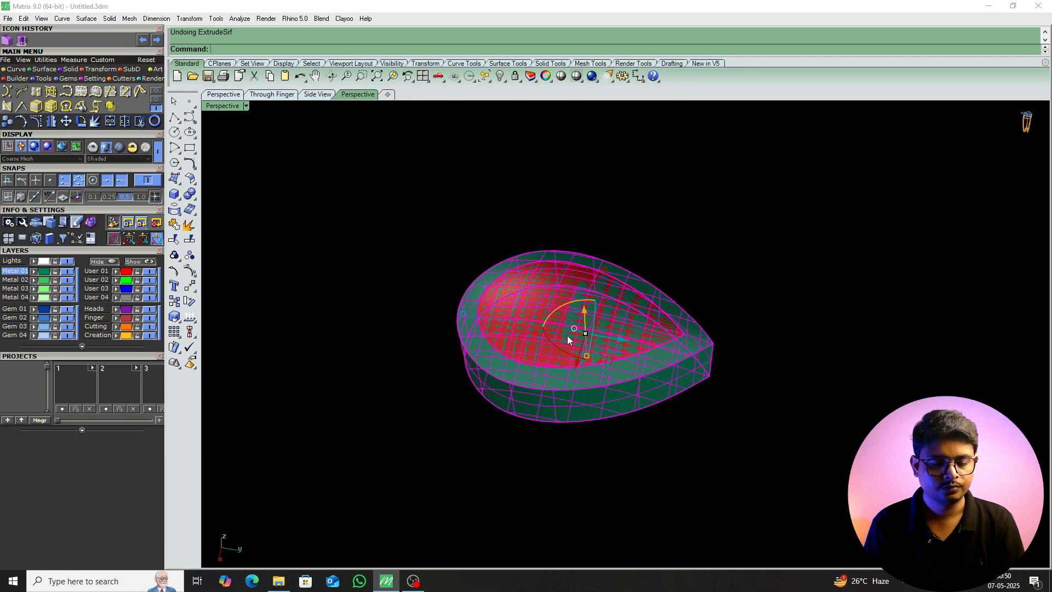
Rebuild the inner teardrop surface with a point count of 10 in both U and V.
scroll(587, 333, up, 6)
click(552, 332)
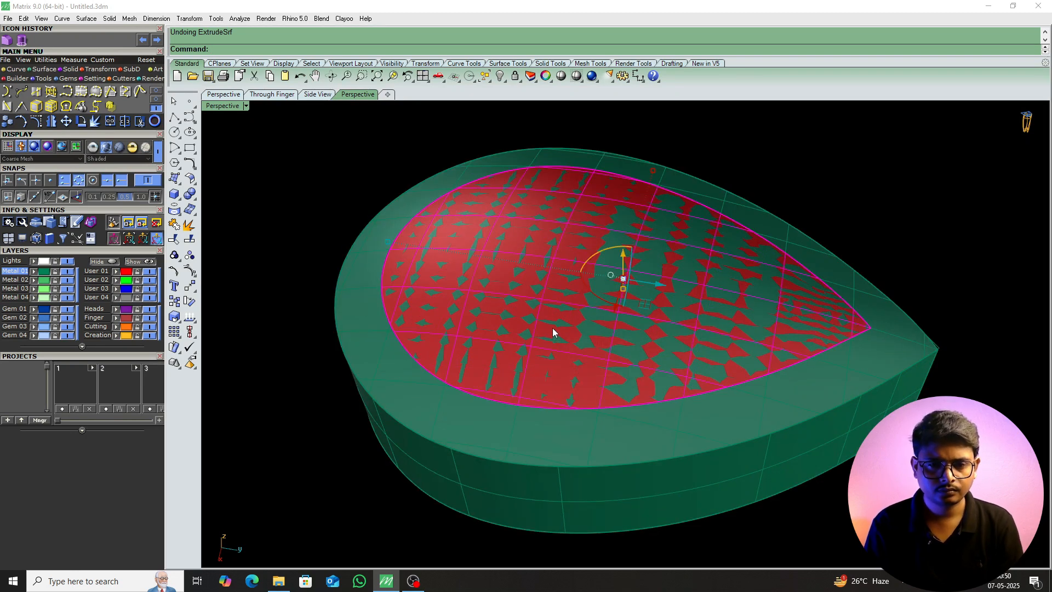
right_drag(552, 328, 662, 282)
scroll(455, 416, up, 6)
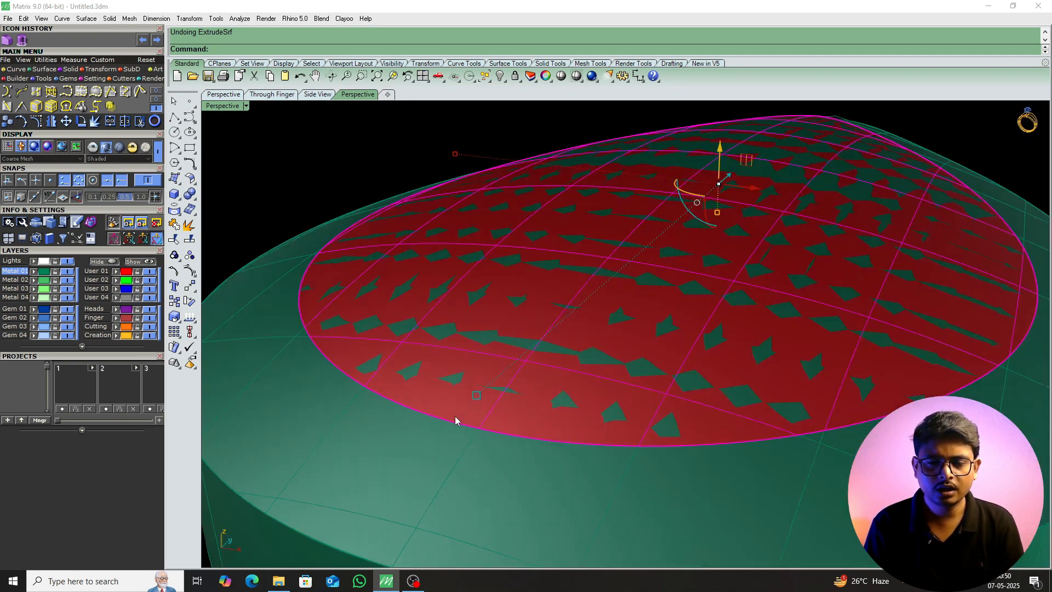
scroll(476, 435, down, 8)
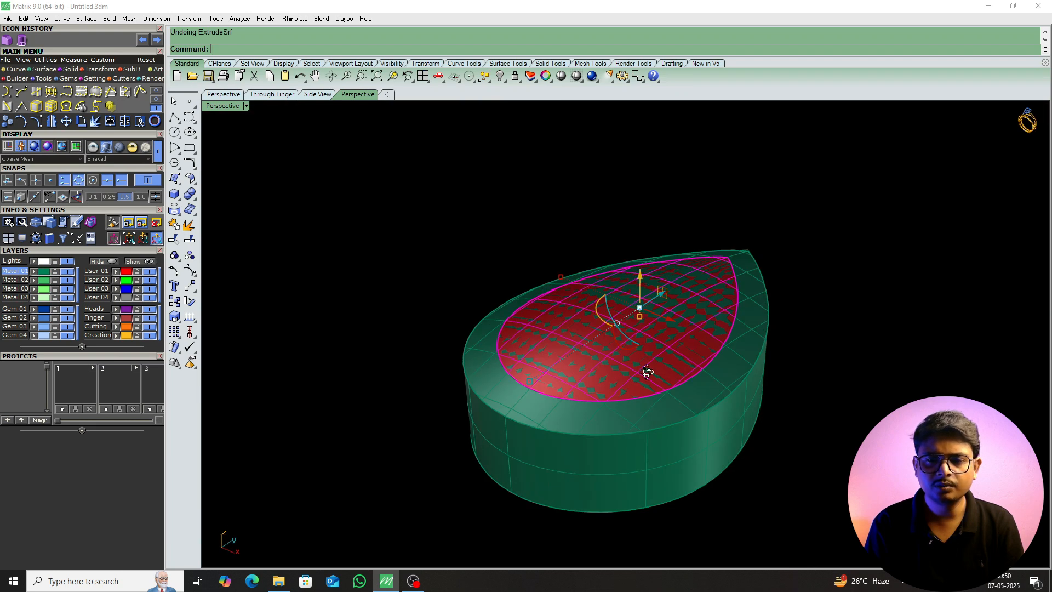
text(REBUILD)
key(Return)
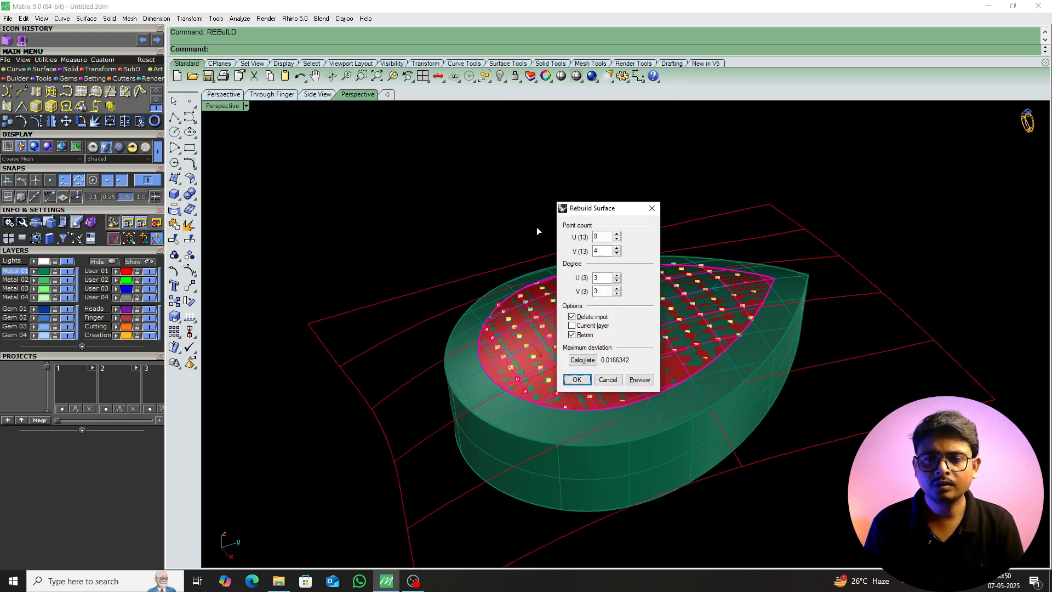
double_click(603, 236)
text(10)
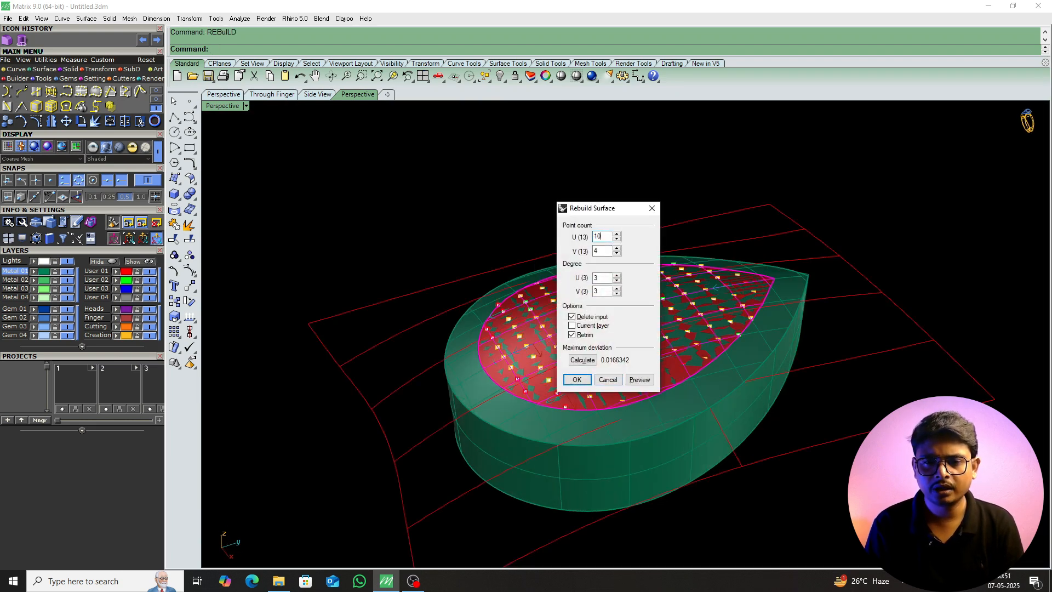
click(598, 251)
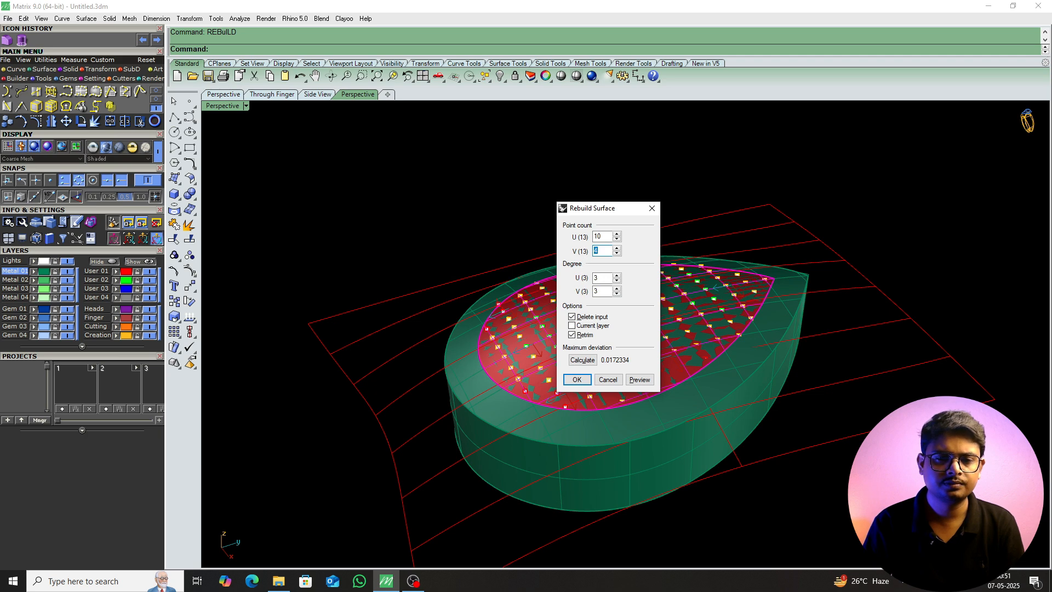
text(10)
key(Return)
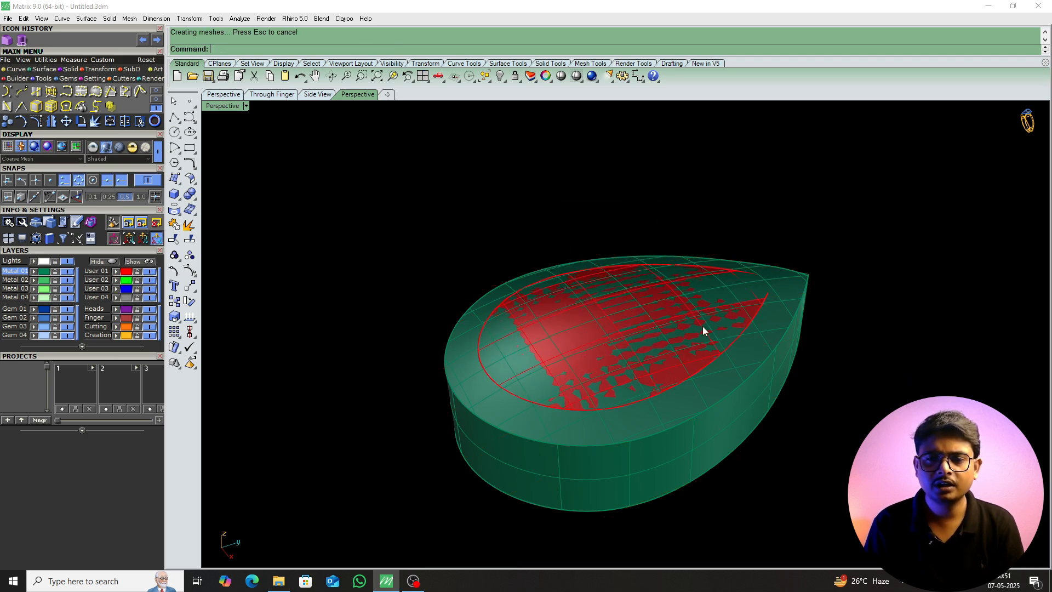
Extrude the rebuilt inner teardrop surface to both sides as a solid cutter.
click(666, 341)
click(676, 359)
right_drag(673, 350, 658, 292)
text(e)
key(Return)
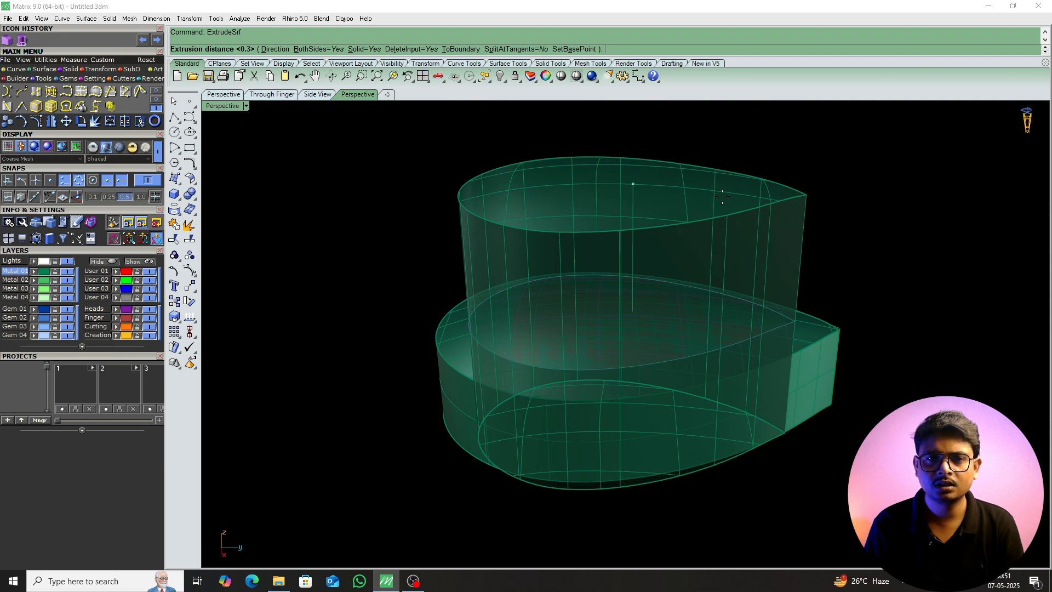
click(744, 222)
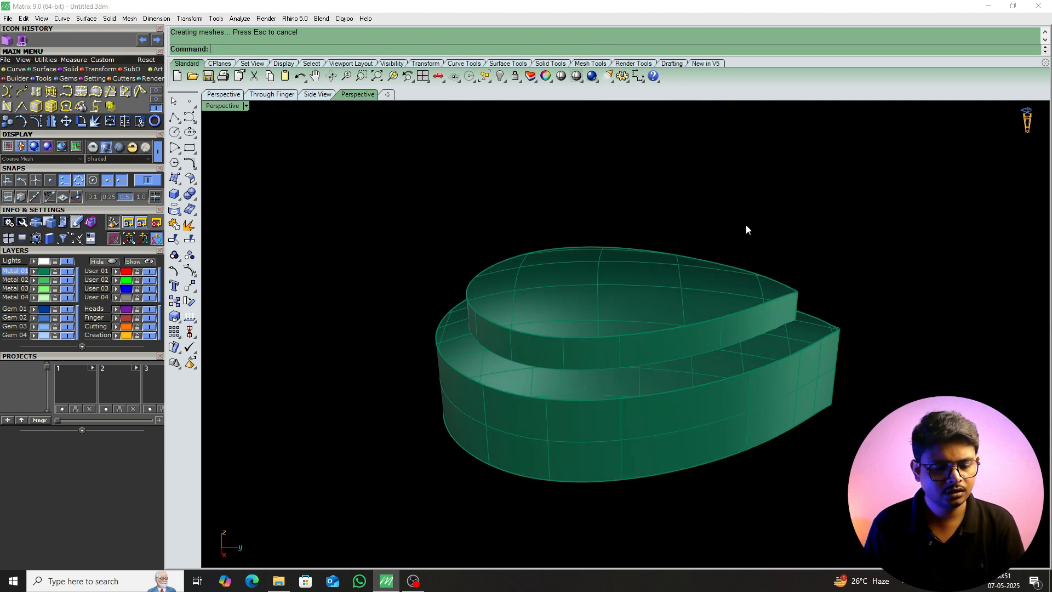
Subtract the inner teardrop cutter from the petal body with a Boolean difference to form the recess.
click(727, 399)
text(BD)
key(Return)
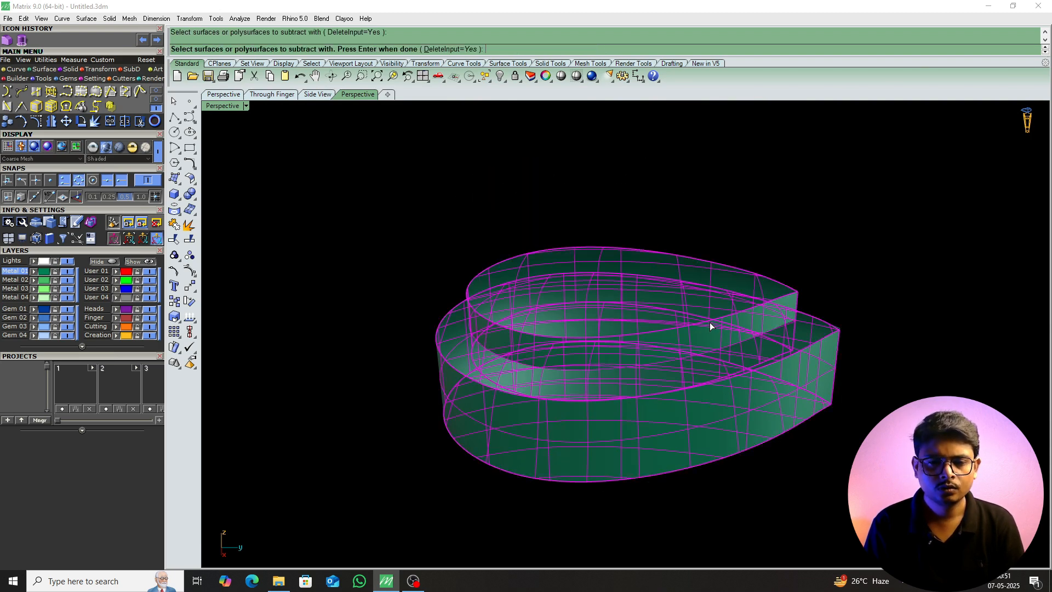
click(708, 321)
key(Return)
Try to chamfer the recess's upper inner rim edges by 0.1.
right_drag(705, 315, 702, 366)
text(C)
key(Return)
scroll(469, 331, up, 15)
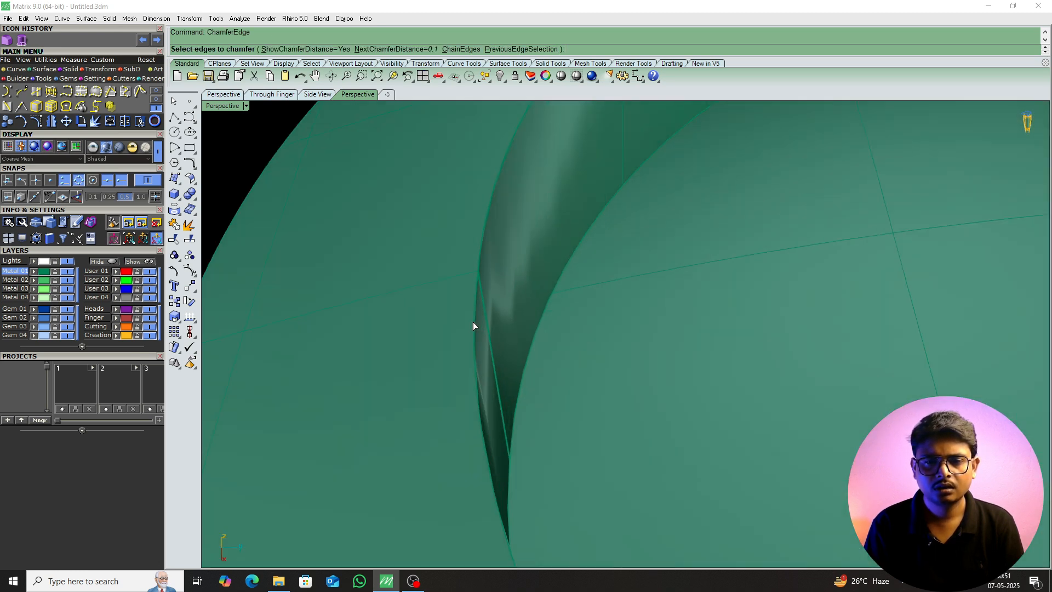
click(475, 316)
click(480, 270)
click(484, 271)
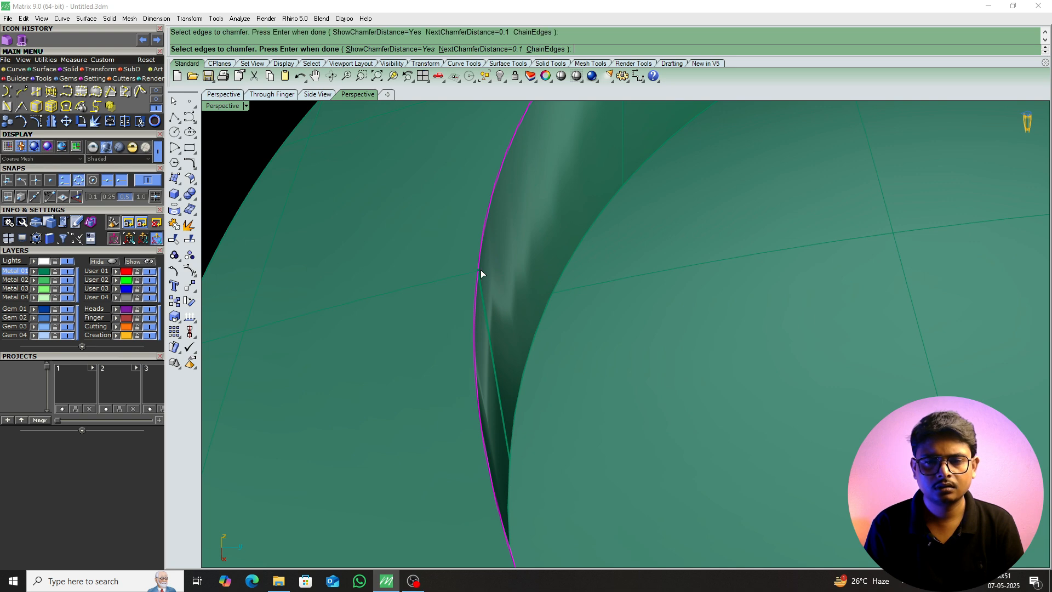
click(481, 274)
click(508, 301)
scroll(492, 291, down, 6)
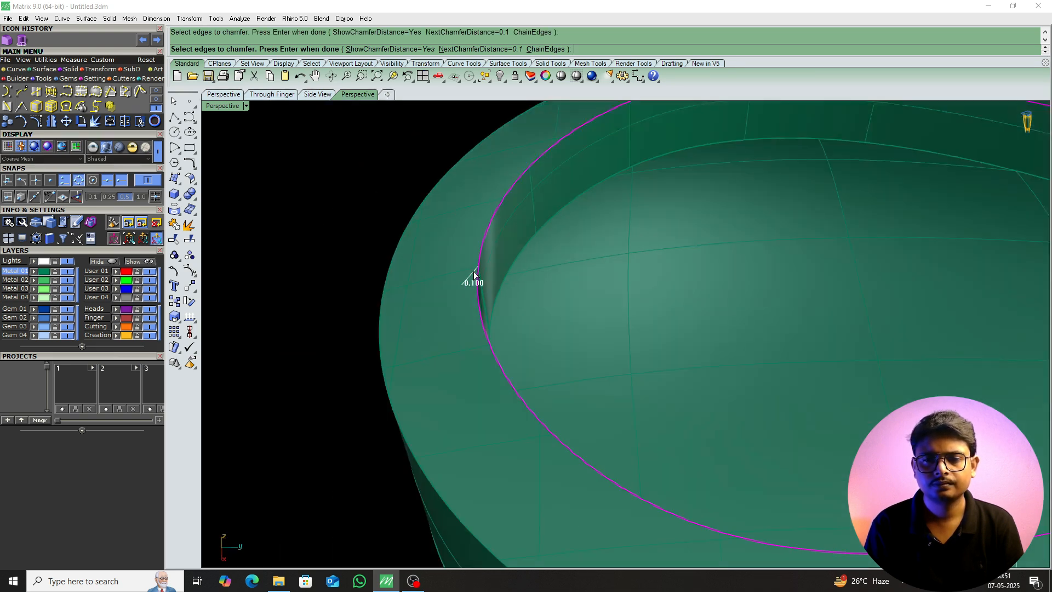
key(Return)
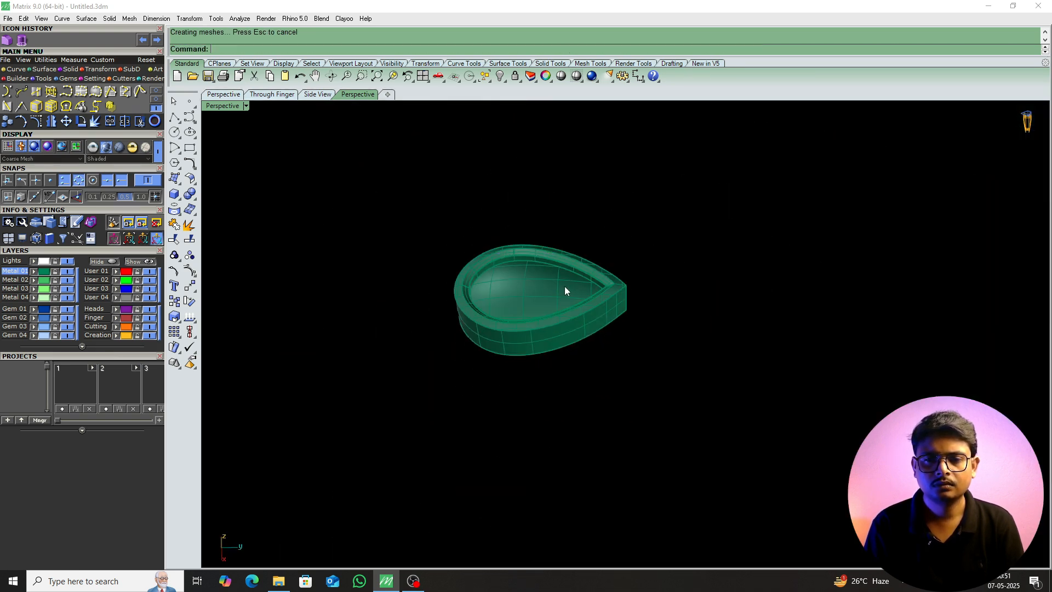
Check the chamfered rim at the petal's pointed tip and undo the 0.1 chamfer.
scroll(581, 288, up, 7)
right_drag(581, 287, 649, 259)
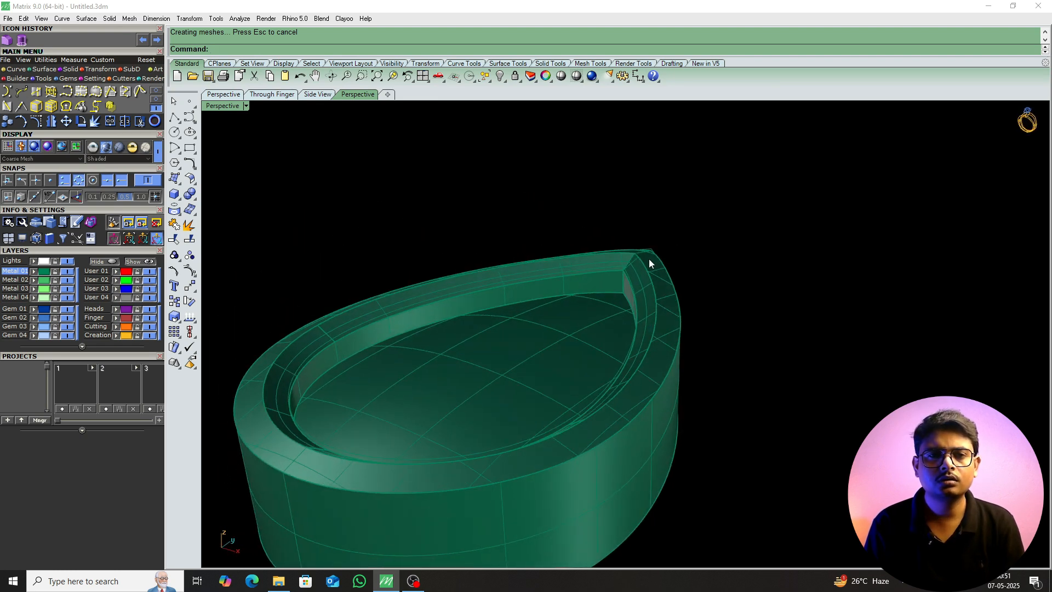
key(ctrl+z)
right_click(646, 260)
scroll(629, 294, up, 3)
click(629, 264)
scroll(528, 316, down, 5)
scroll(438, 353, up, 4)
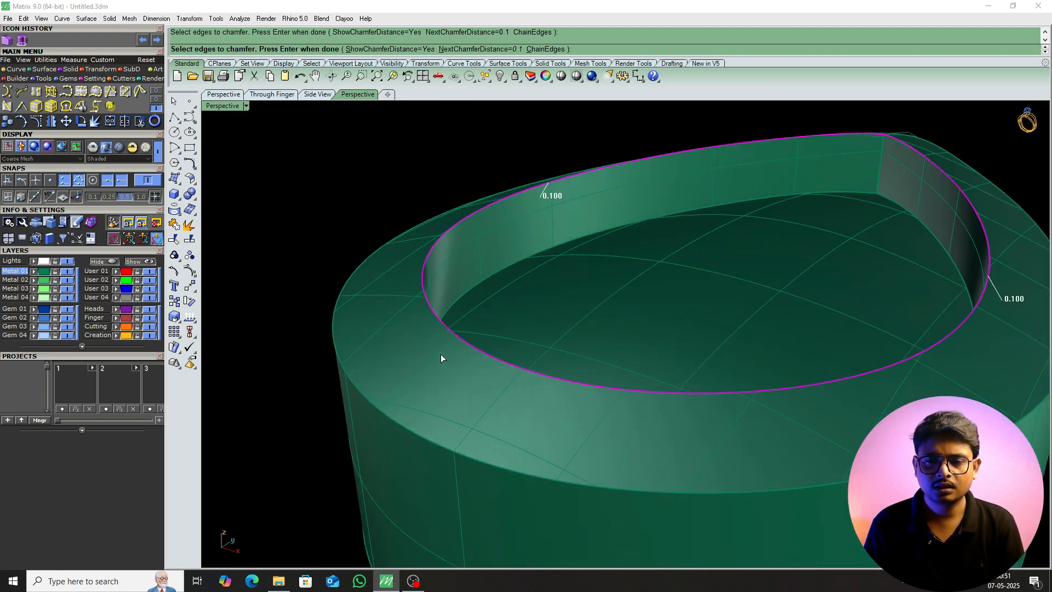
scroll(523, 370, up, 4)
scroll(523, 367, down, 5)
key(Return)
Chamfer the recess's upper inner rim edges with a distance of 0.15.
key(Return)
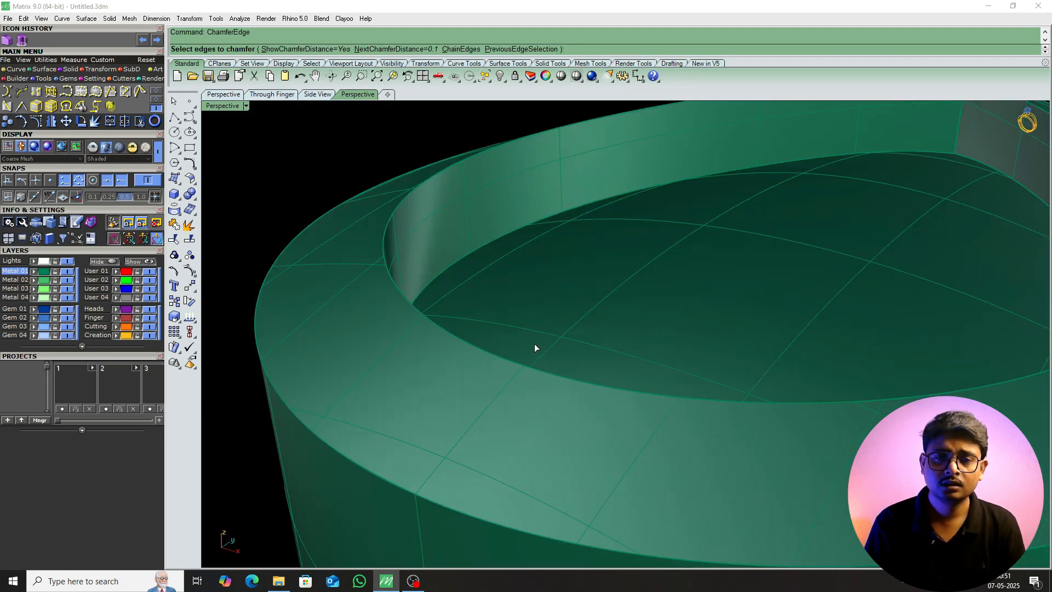
text(.15)
key(Return)
click(541, 368)
scroll(522, 366, up, 5)
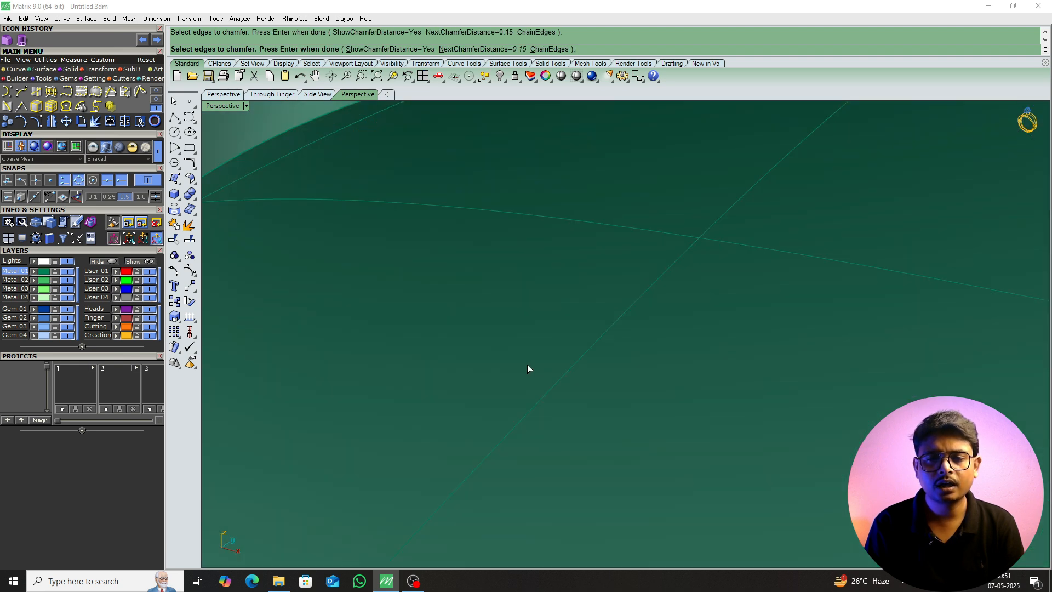
scroll(528, 366, down, 2)
click(536, 362)
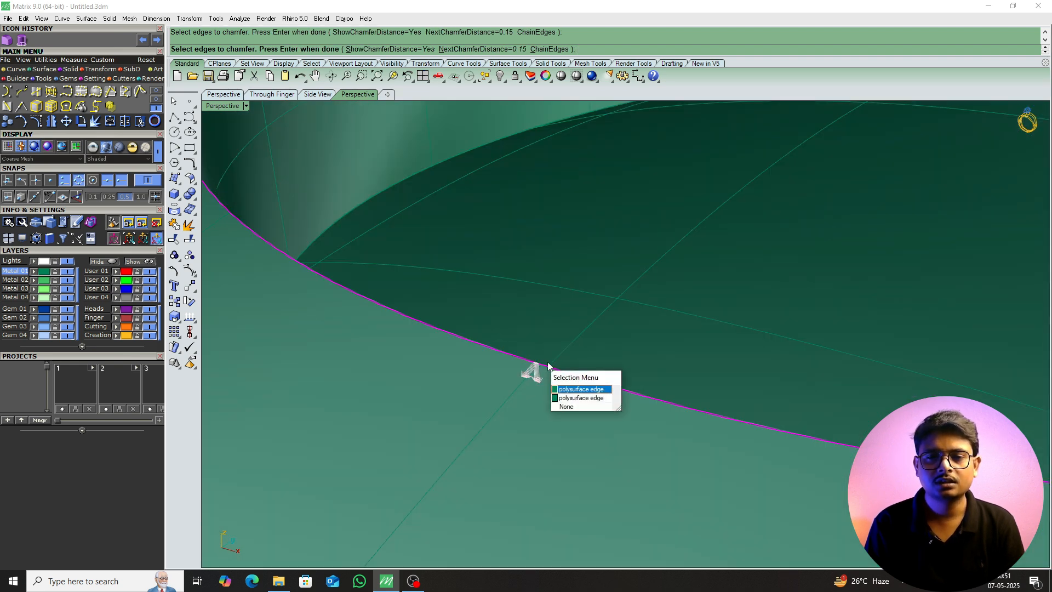
right_click(537, 362)
scroll(537, 359, down, 10)
key(Return)
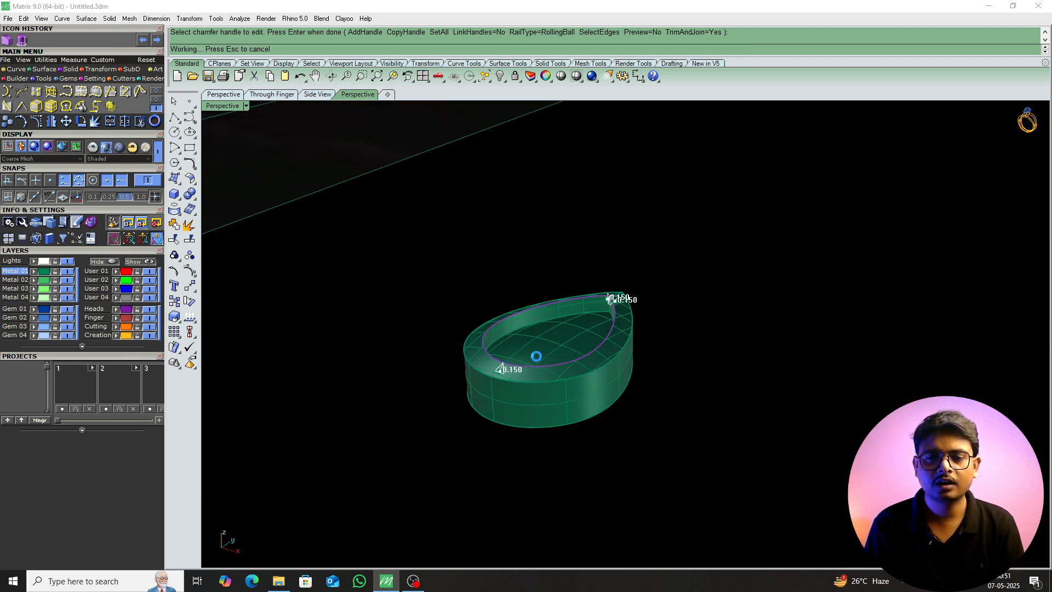
key(Return)
Inspect the chamfered petal in shaded display, checking the rim at the rounded end and the pointed tip.
right_drag(537, 356, 563, 415)
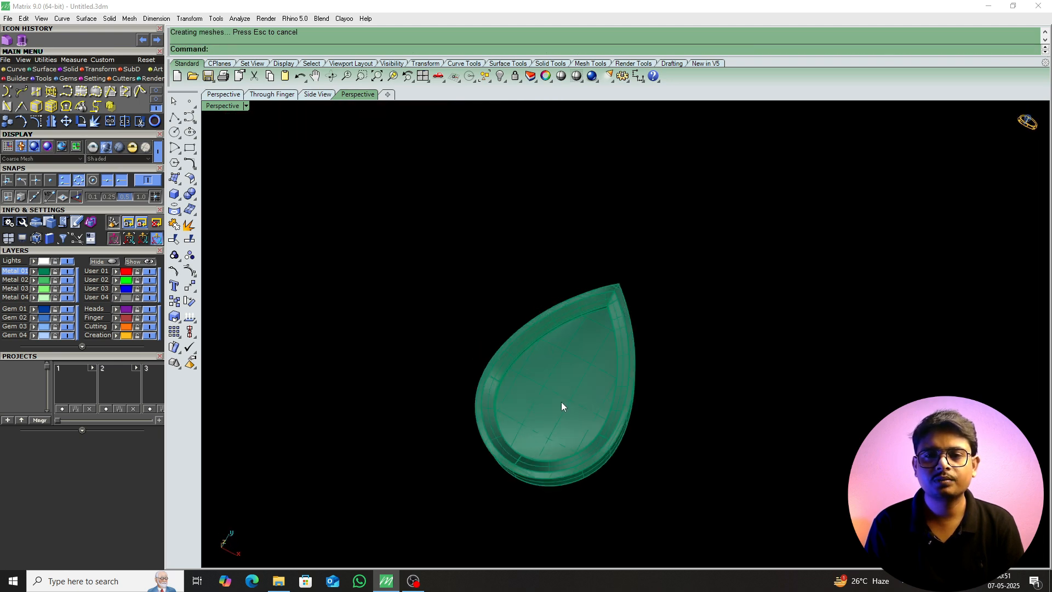
click(575, 77)
scroll(583, 372, up, 3)
mouse_move(583, 373)
right_down()
mouse_move(500, 274)
mouse_move(478, 272)
mouse_move(491, 301)
right_up()
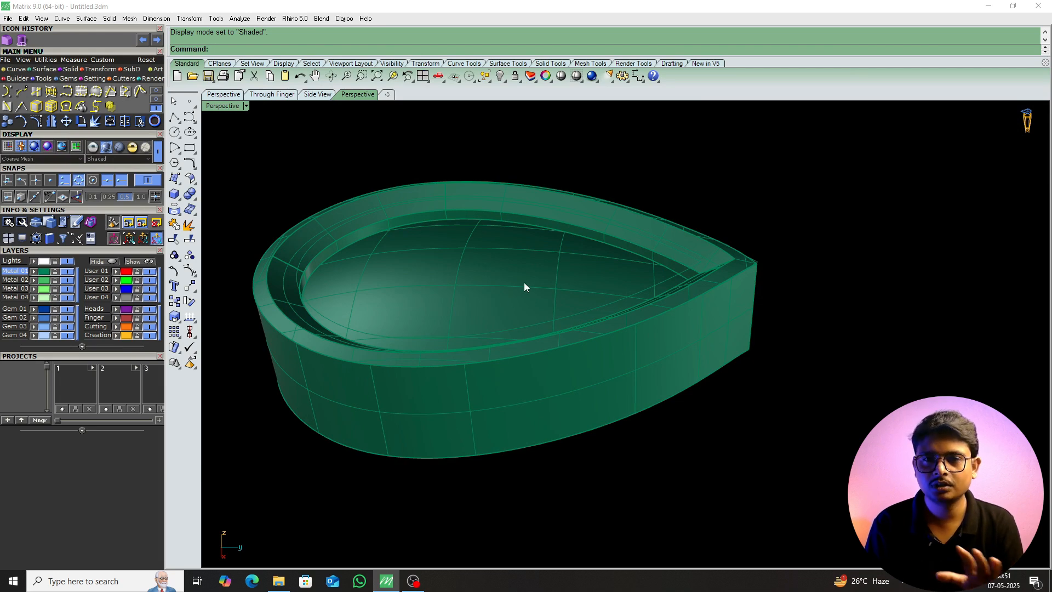
right_drag(437, 282, 521, 264)
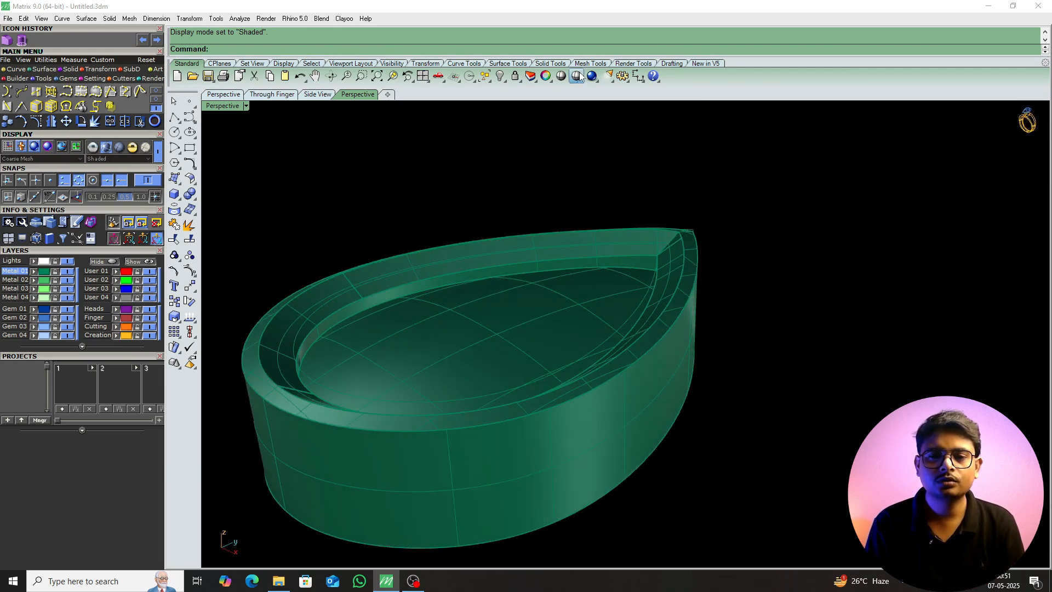
right_drag(538, 210, 554, 291)
Switch to the top view, select the petal's leftover construction curves and delete them.
scroll(569, 308, down, 8)
key(ctrl+F1)
scroll(566, 343, up, 6)
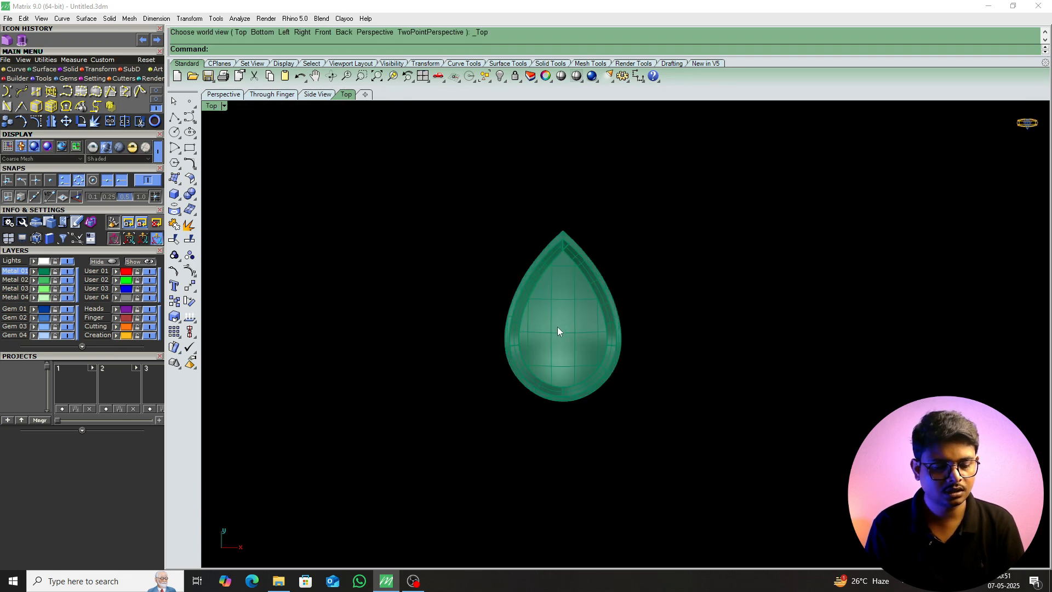
right_drag(558, 329, 569, 330)
key(Return)
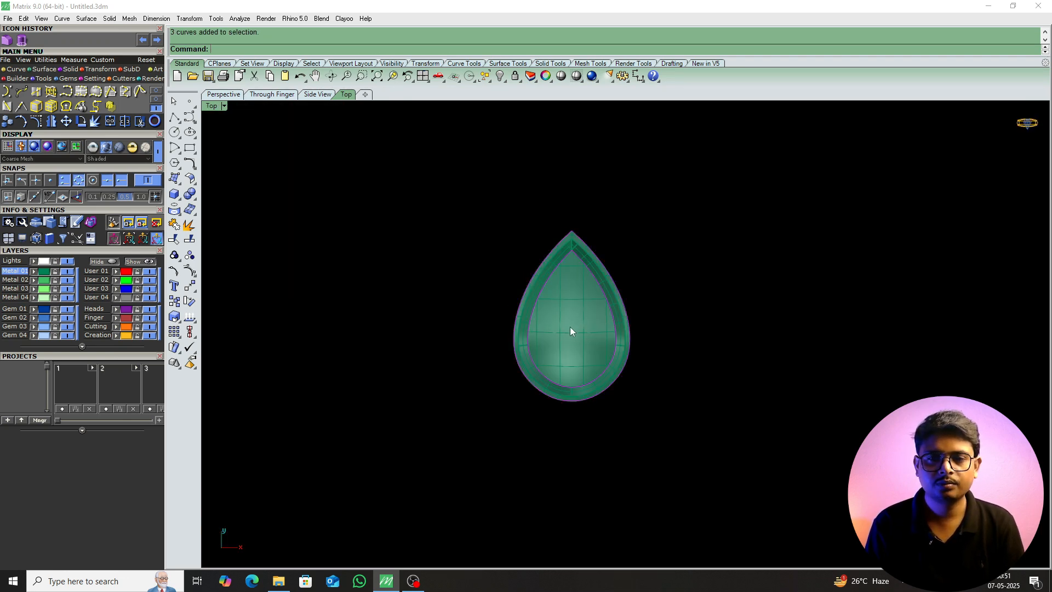
key(Delete)
Move the finished petal up and to the left, closer to the earring photo.
scroll(589, 318, down, 4)
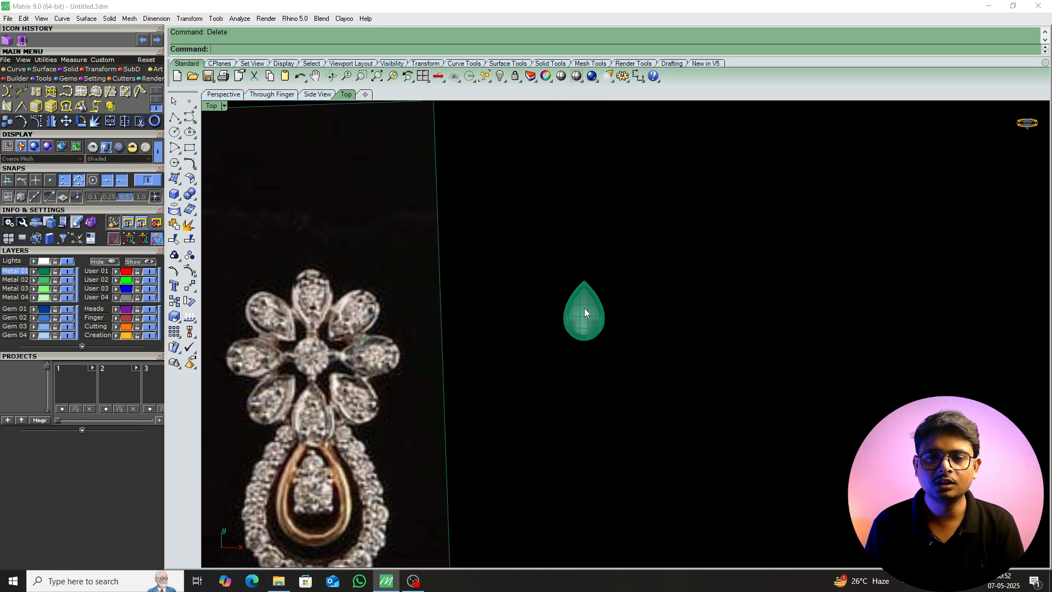
scroll(584, 312, up, 2)
right_drag(590, 331, 561, 328)
click(561, 327)
scroll(596, 284, down, 2)
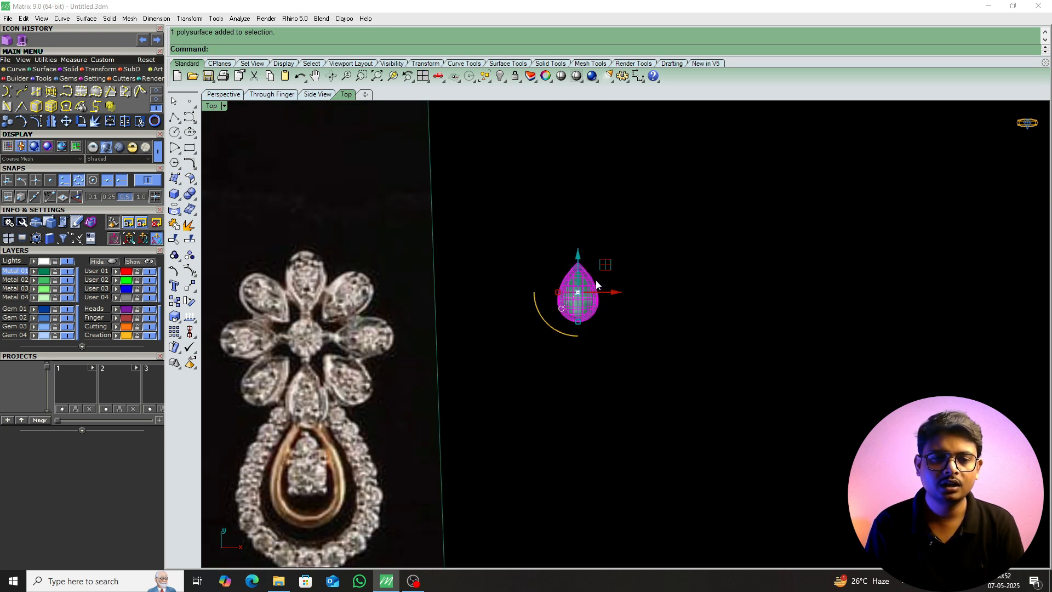
click(547, 291)
right_drag(597, 302, 477, 291)
drag(459, 281, 435, 235)
click(484, 327)
Draw a circle with a diameter of 2.50 in the empty area below and to the right of the petal.
right_drag(492, 314, 503, 319)
text(CR)
key(Return)
click(498, 317)
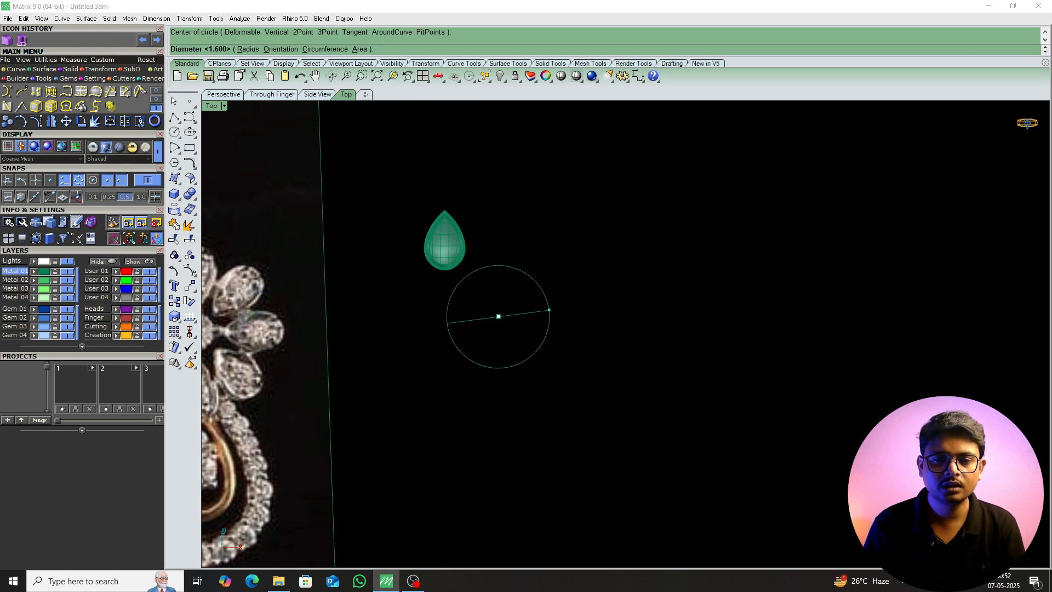
key(Return)
scroll(526, 290, up, 4)
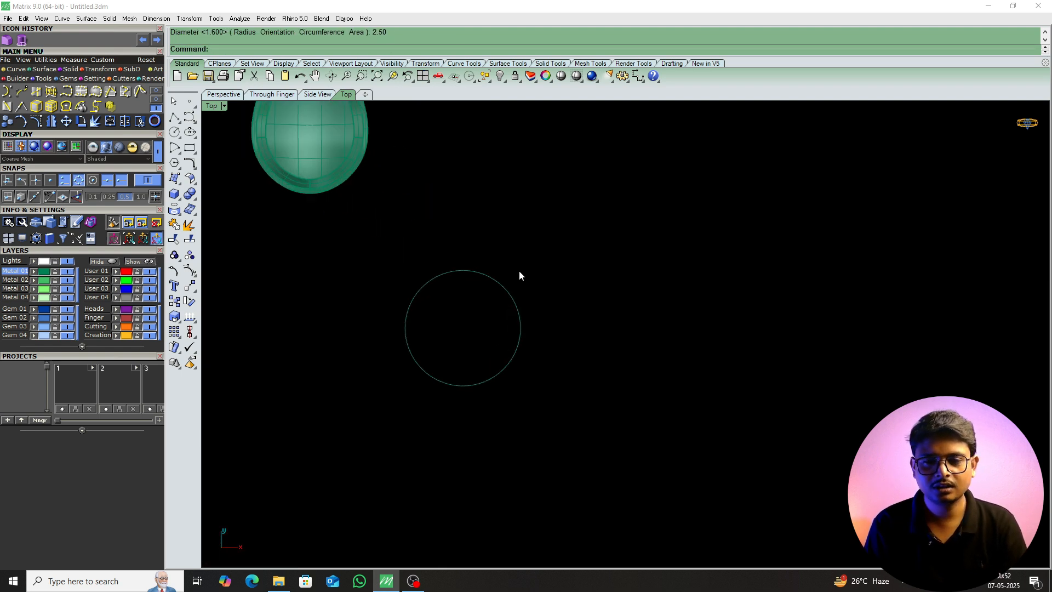
Offset the circle inward by a distance of 0.5.
click(509, 314)
right_drag(496, 352, 498, 359)
text(O)
key(Return)
scroll(486, 350, up, 6)
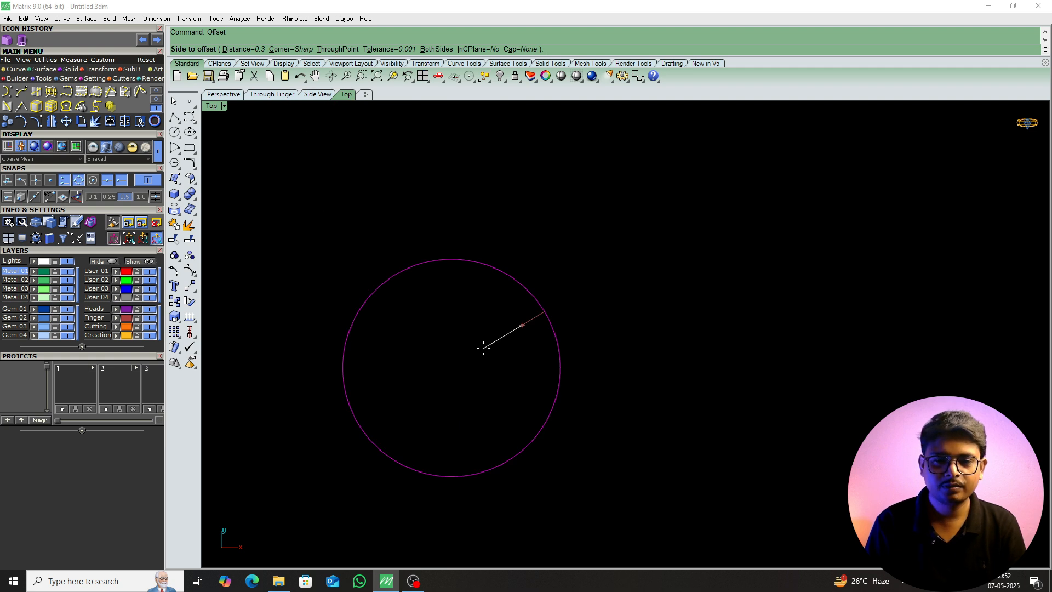
key(Return)
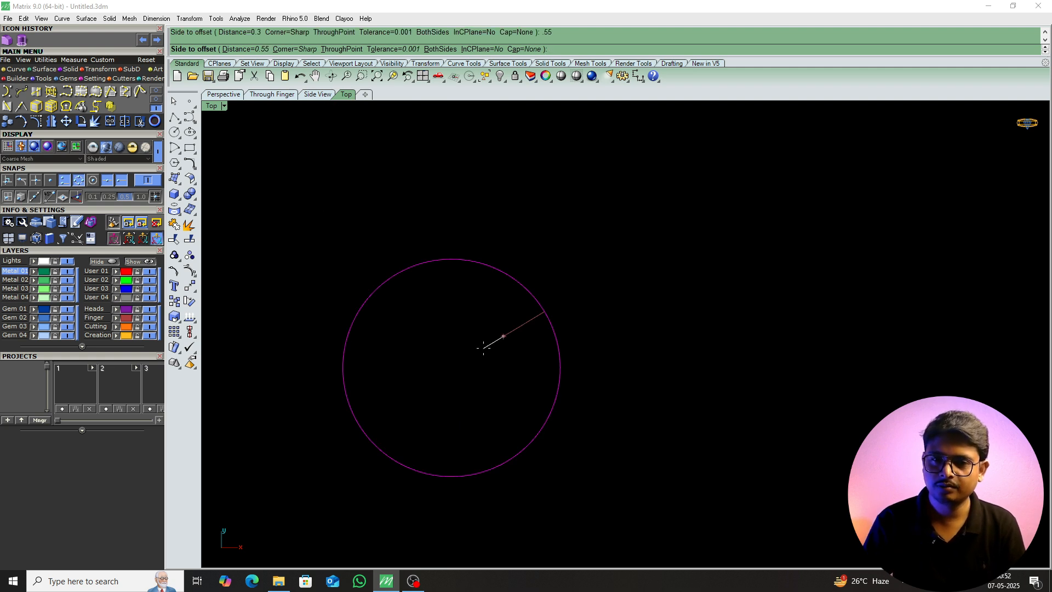
text(.5)
key(Return)
click(483, 349)
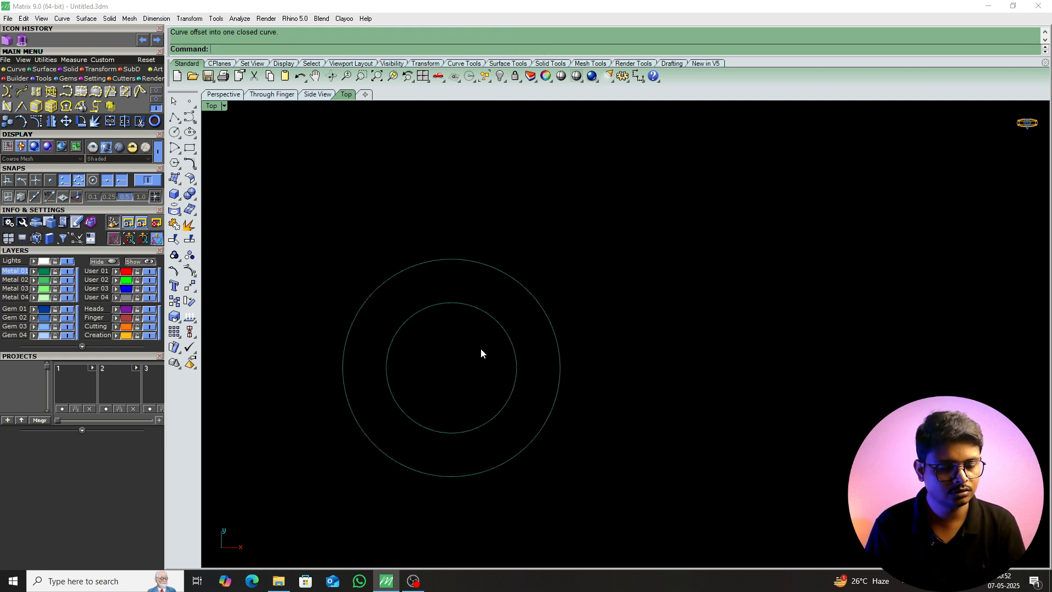
right_drag(454, 306, 470, 338)
text(CR)
key(Return)
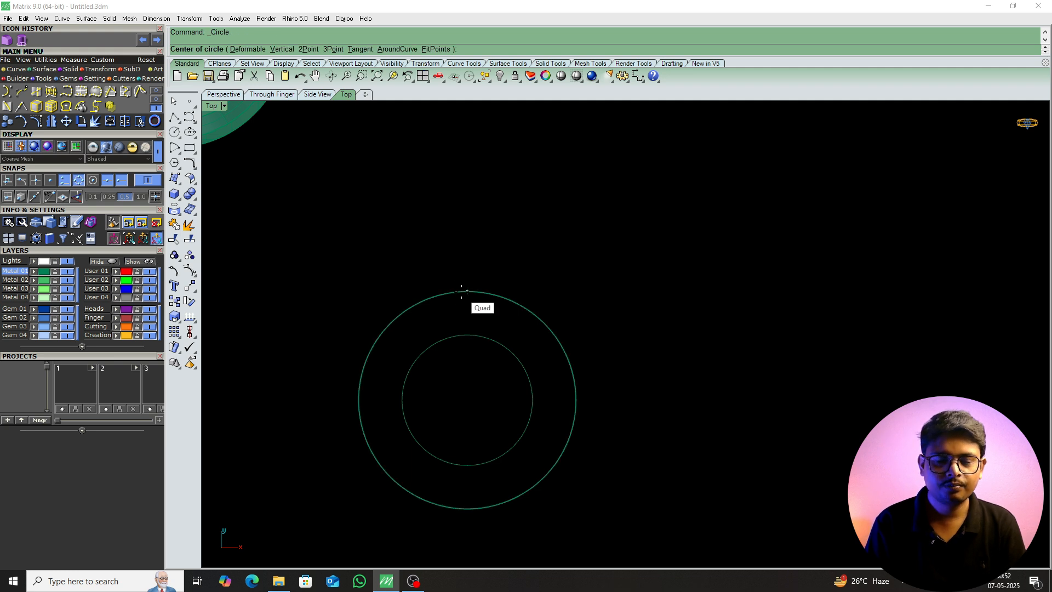
click(467, 291)
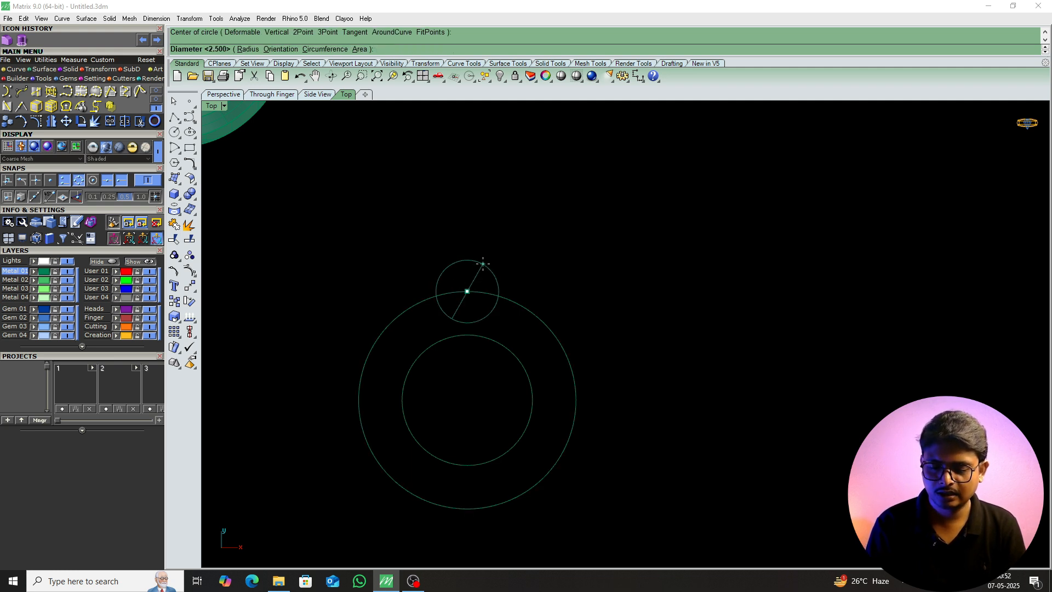
text(6)
key(Return)
key(ctrl+z)
Draw a circle with a diameter of 0.6 centred on the upper quadrant of the outer circle.
key(Return)
click(466, 291)
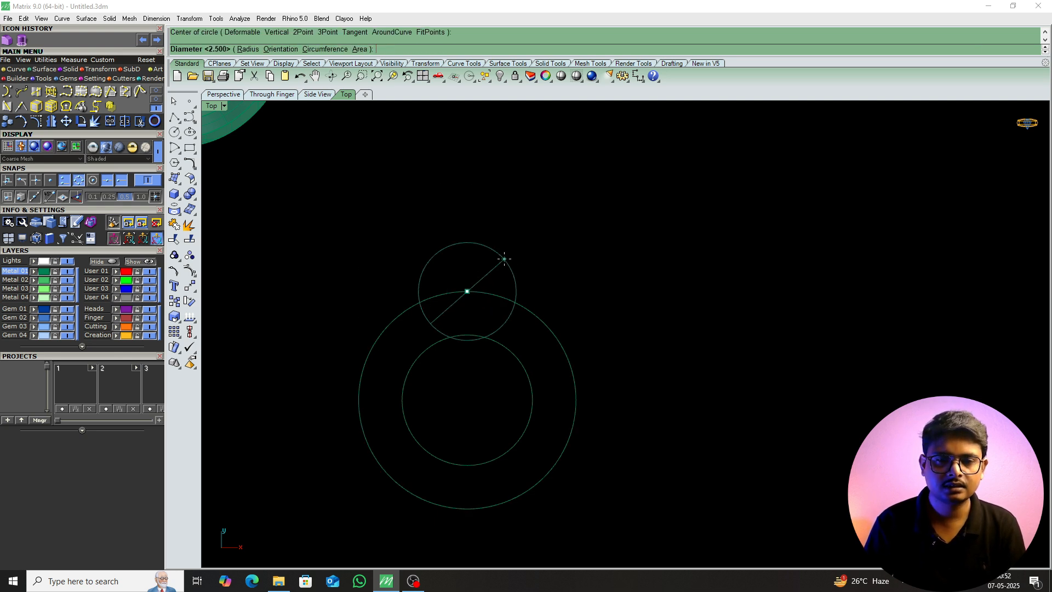
text(6)
key(Return)
Move the small circle slightly outward so it only partly overlaps the edge of the outer circle.
click(510, 269)
right_drag(527, 268, 511, 280)
text(m)
key(Return)
click(507, 295)
click(507, 281)
In the perspective view, extrude the two concentric circles together as a solid ring with a distance of 1.
text(p)
key(Return)
right_drag(508, 307, 576, 303)
scroll(576, 304, up, 6)
click(592, 273)
right_drag(570, 383, 565, 314)
click(555, 323)
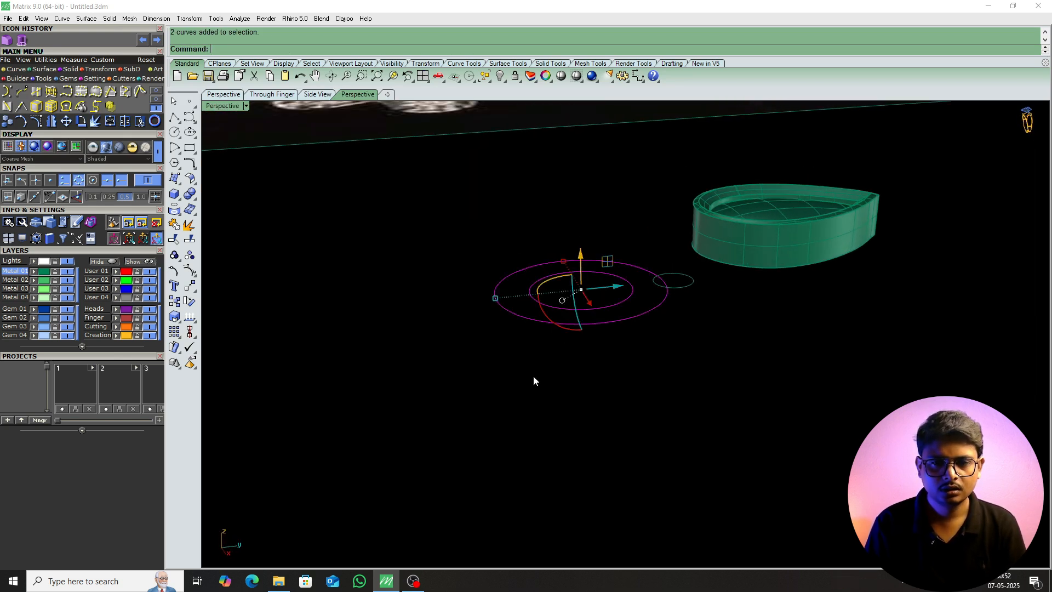
text(ex)
key(Return)
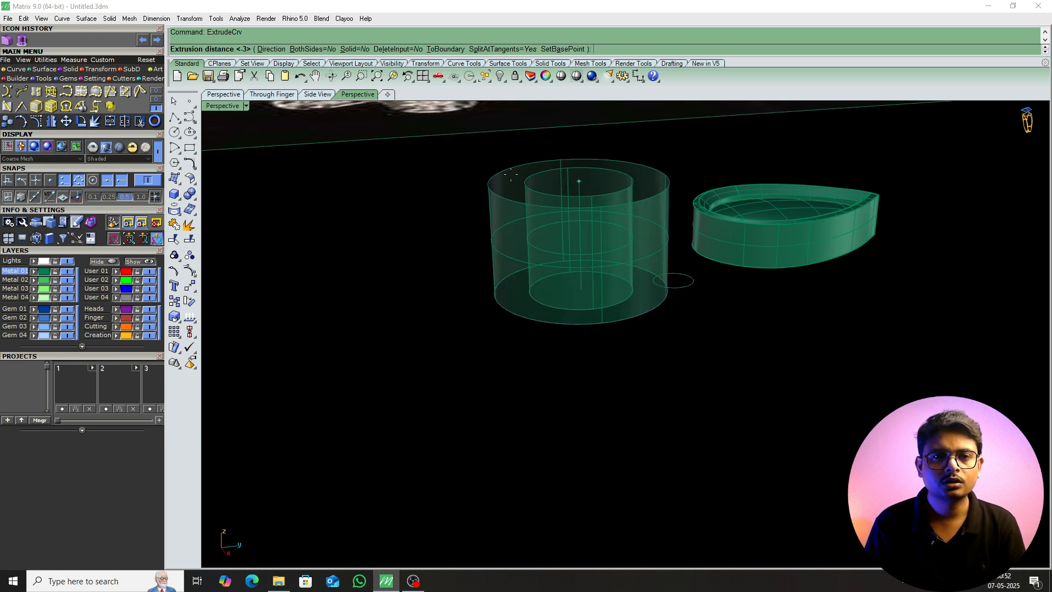
click(354, 49)
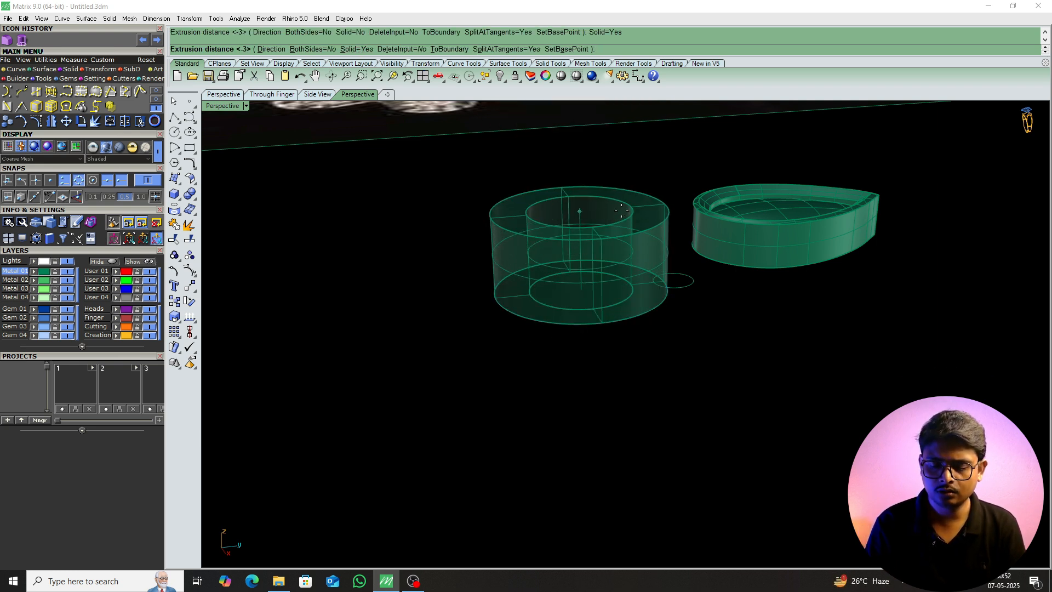
click(621, 211)
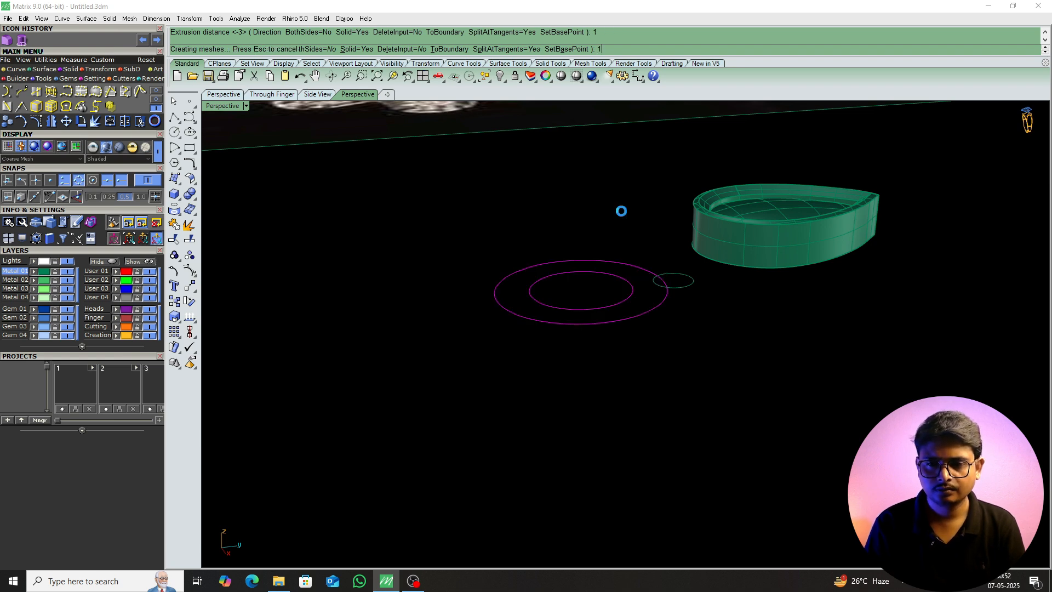
Extrude the small circle upward into a solid post more than twice the ring's height, judging its height in the right view.
click(677, 285)
scroll(677, 285, down, 5)
text(ex)
key(Return)
scroll(699, 240, up, 5)
right_drag(664, 257, 667, 236)
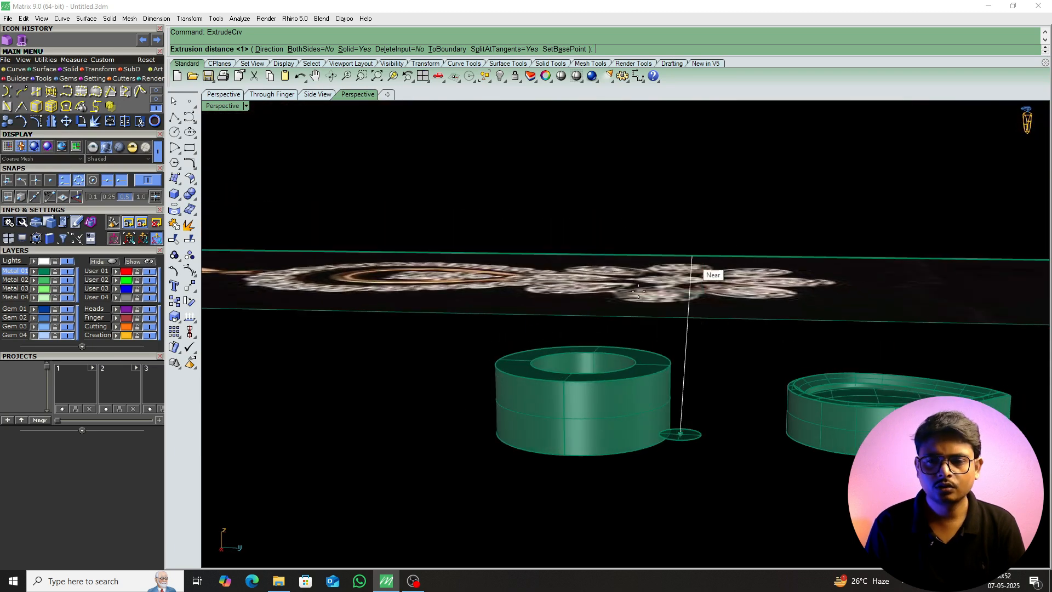
scroll(682, 368, down, 4)
key(Return)
scroll(696, 310, up, 3)
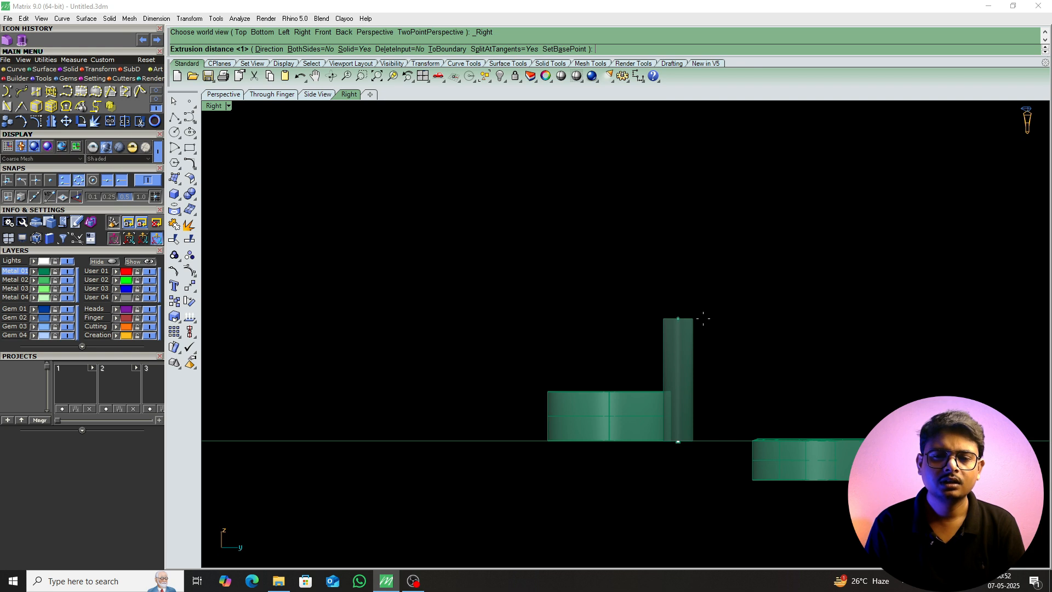
click(704, 317)
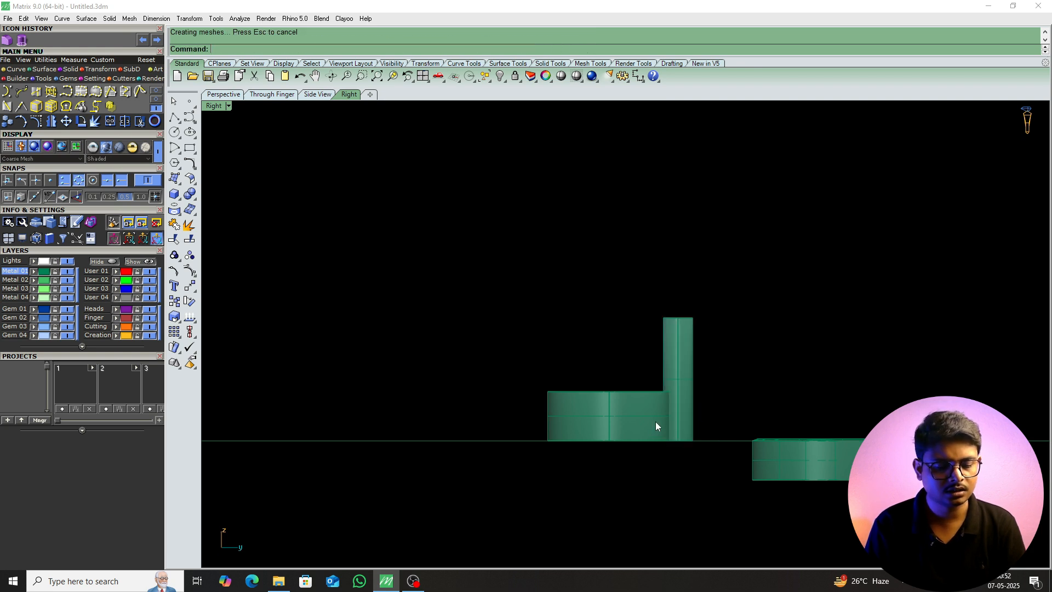
Try a 0.3 chamfer on the ring's upper inner edge in the top view and undo it.
text(t)
key(Return)
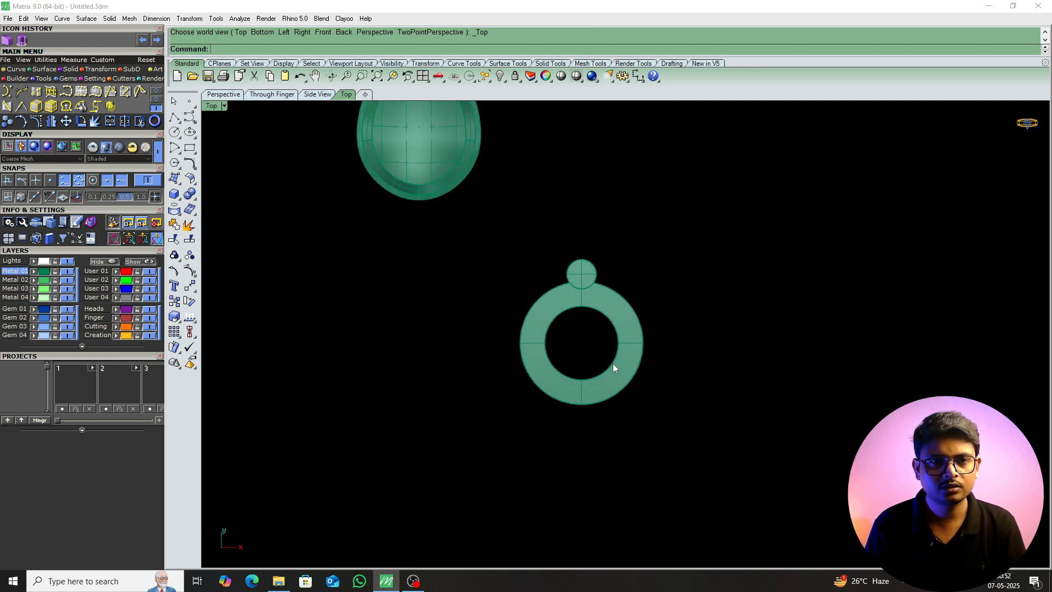
text(ChamferEdge)
key(Return)
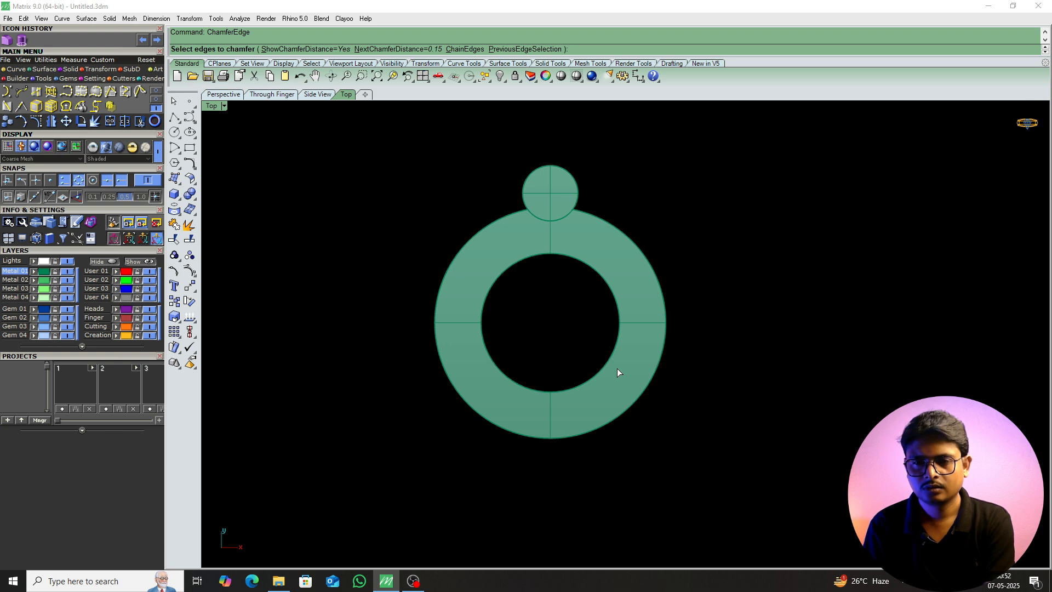
text(.3)
key(Return)
click(607, 356)
key(Return)
key(Return)
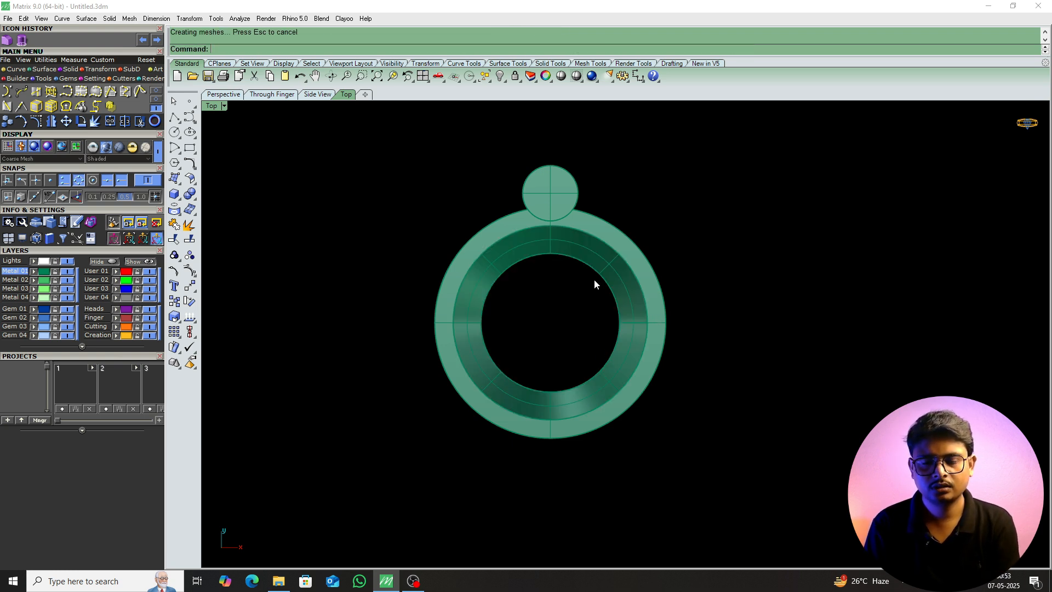
key(ctrl+z)
Chamfer the ring's upper inner edge with a distance of 0.35.
key(Return)
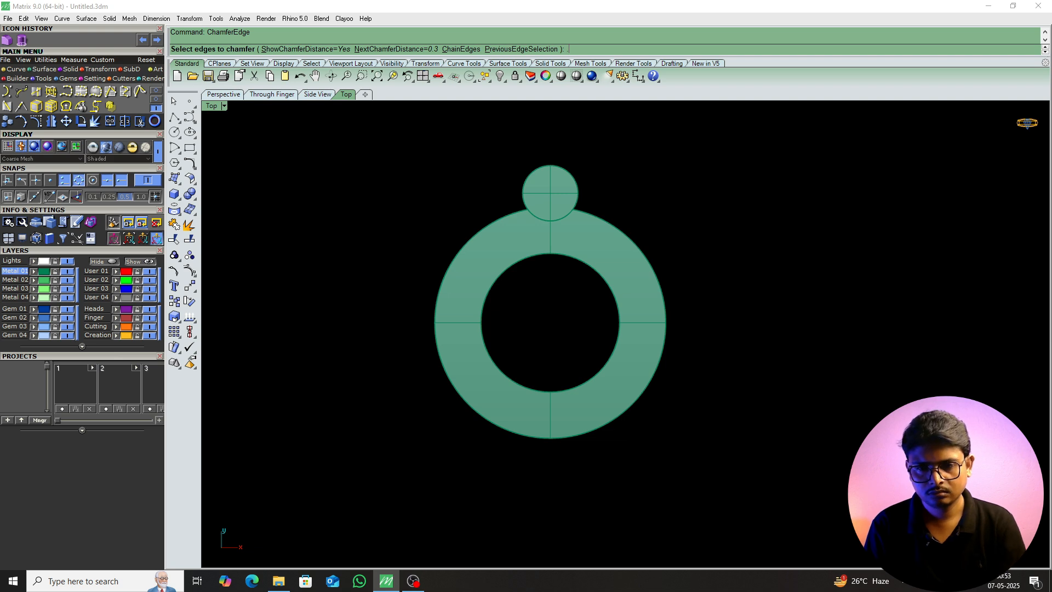
text(.35)
key(Return)
click(609, 293)
key(Return)
key(Return)
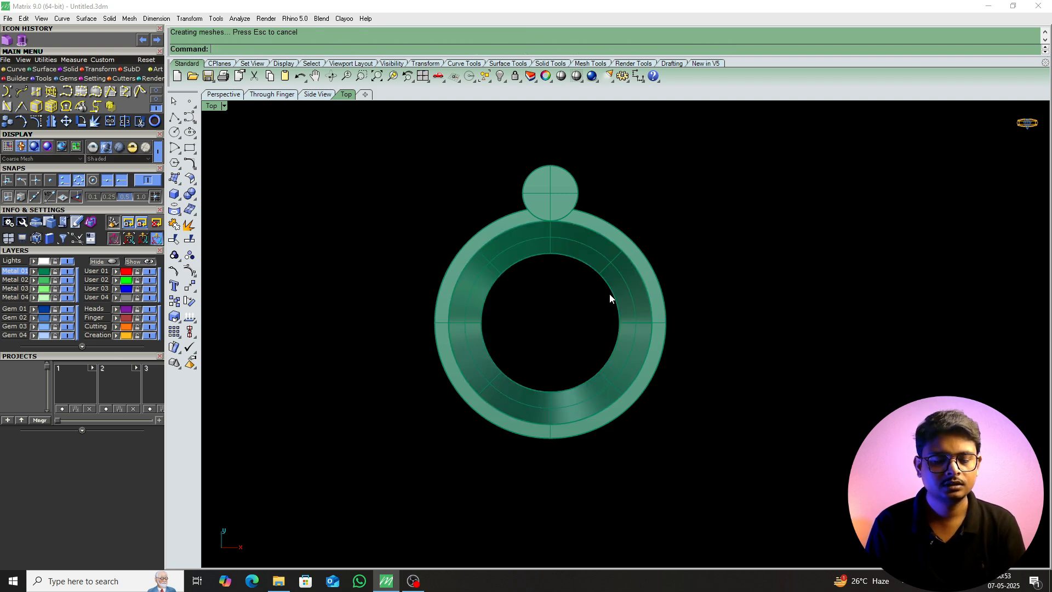
In the perspective view, fillet the upper edge of the post with a radius of 0.2.
right_drag(600, 236, 569, 312)
text(p)
key(Return)
scroll(610, 377, up, 14)
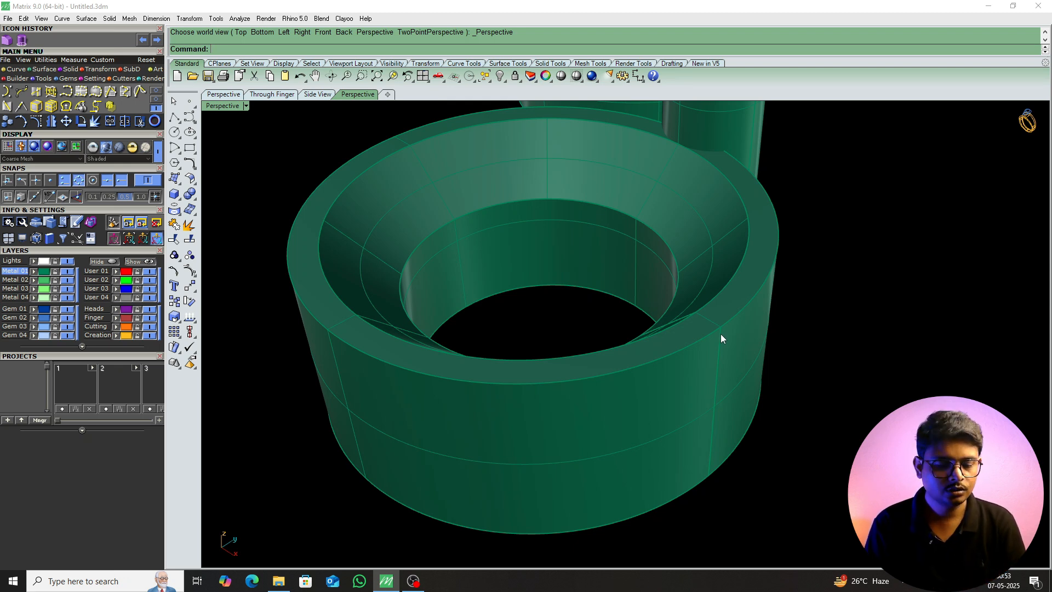
scroll(636, 366, down, 7)
text(fe)
key(Return)
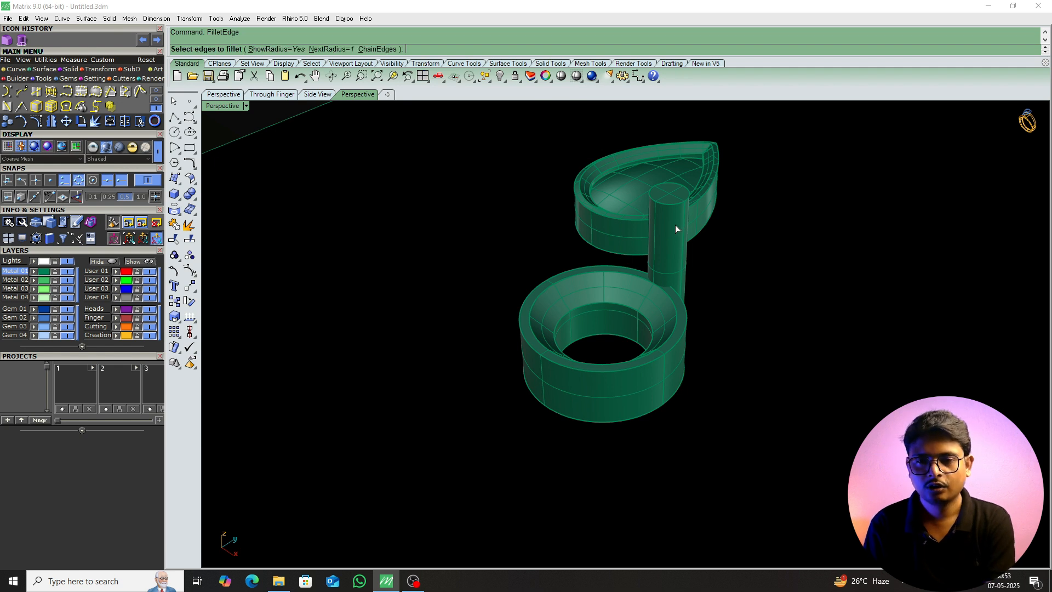
text(.2)
key(Return)
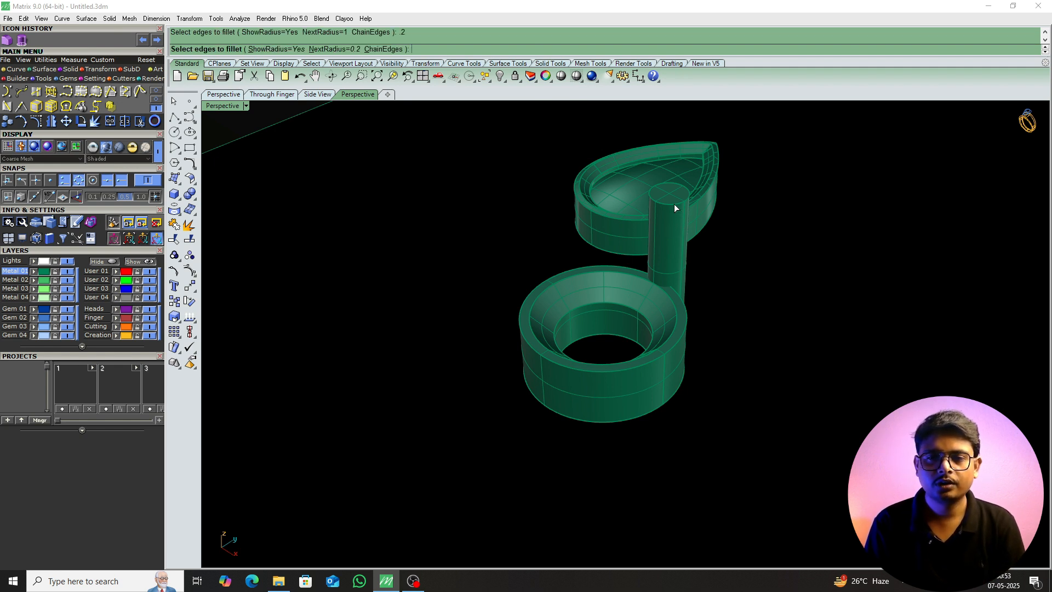
click(674, 204)
key(Return)
key(Return)
Polar-array the rounded post around the ring's centre in the top view, with 4 items over 360 degrees.
click(675, 233)
scroll(666, 245, down, 8)
text(T)
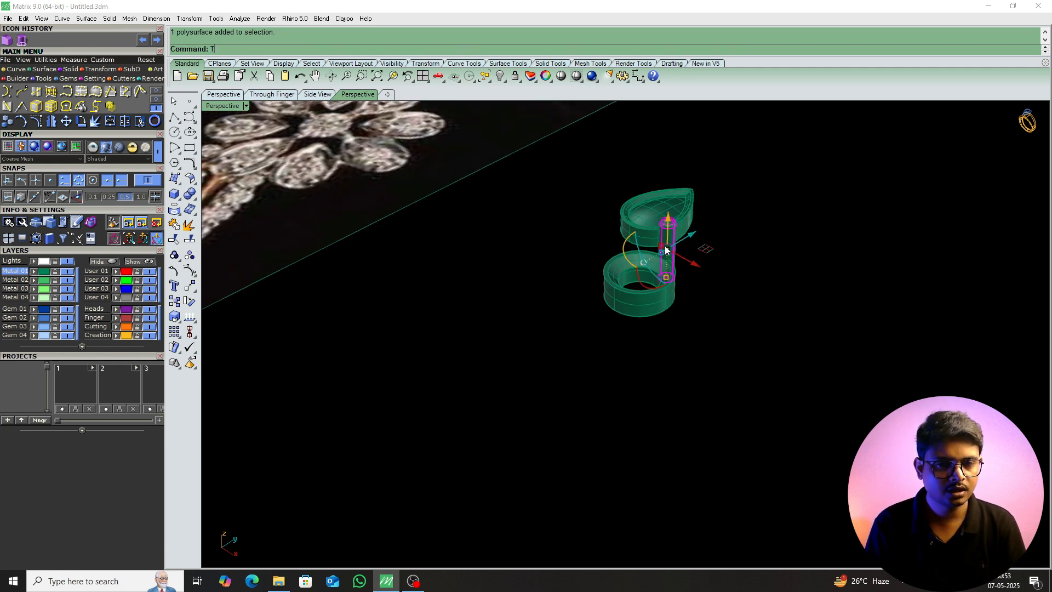
text(op)
key(Return)
text(ap)
key(Return)
scroll(591, 292, up, 10)
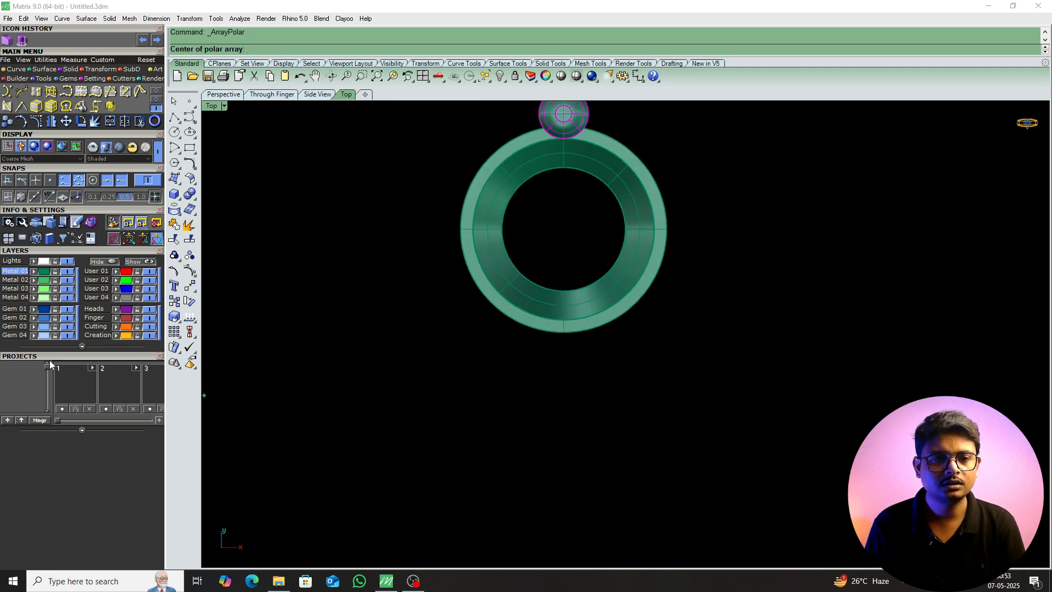
click(91, 182)
click(602, 273)
text(4)
key(Return)
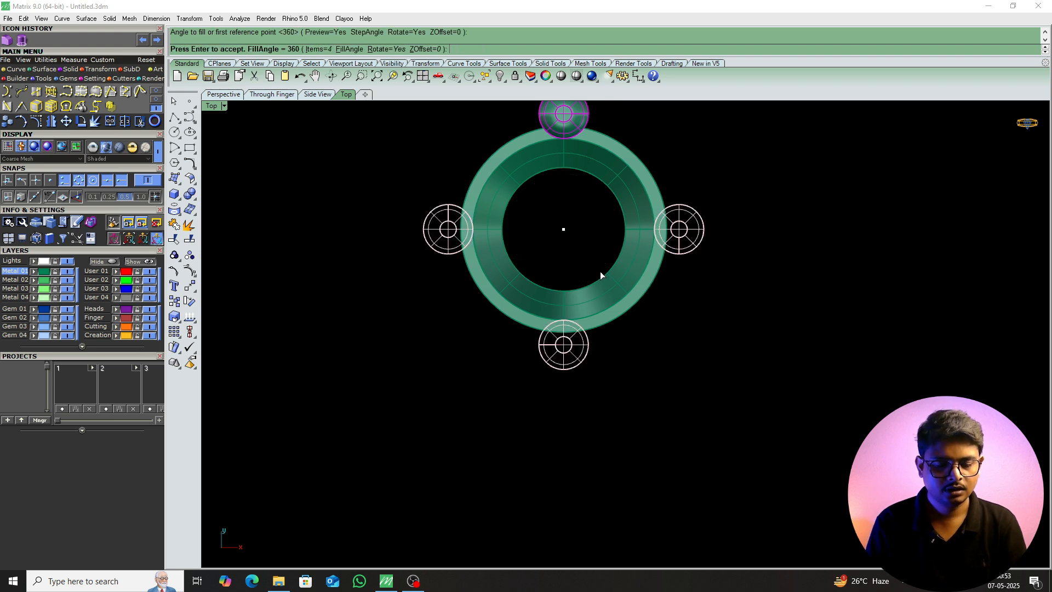
key(Return)
key(Return)
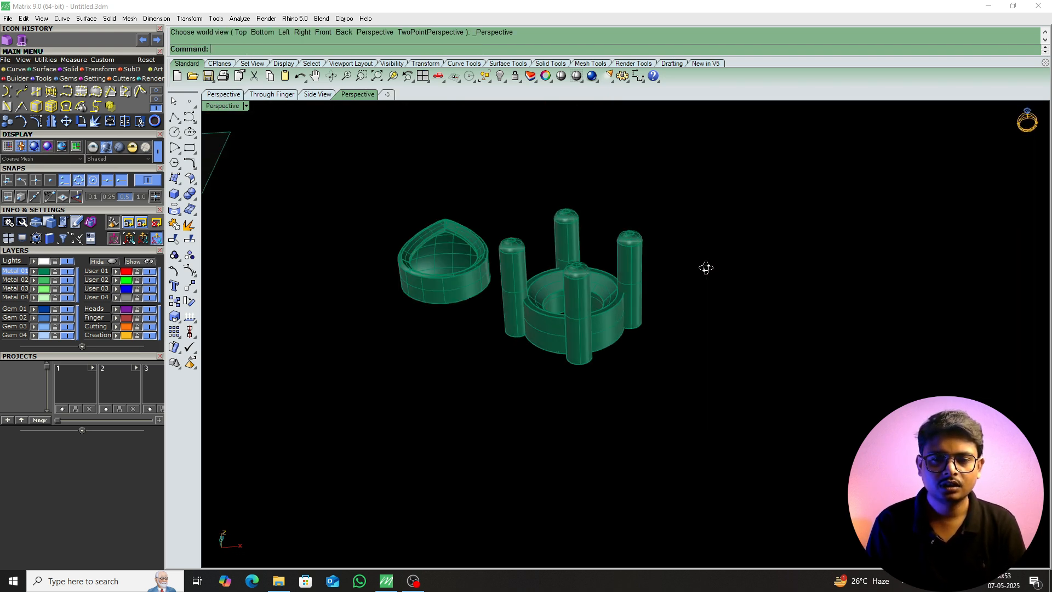
Group the ring with its four posts and move the setting directly beside the petal in the top view.
drag(481, 382, 481, 383)
key(ctrl+g)
key(ctrl+F1)
scroll(559, 321, down, 4)
drag(592, 291, 589, 227)
click(589, 339)
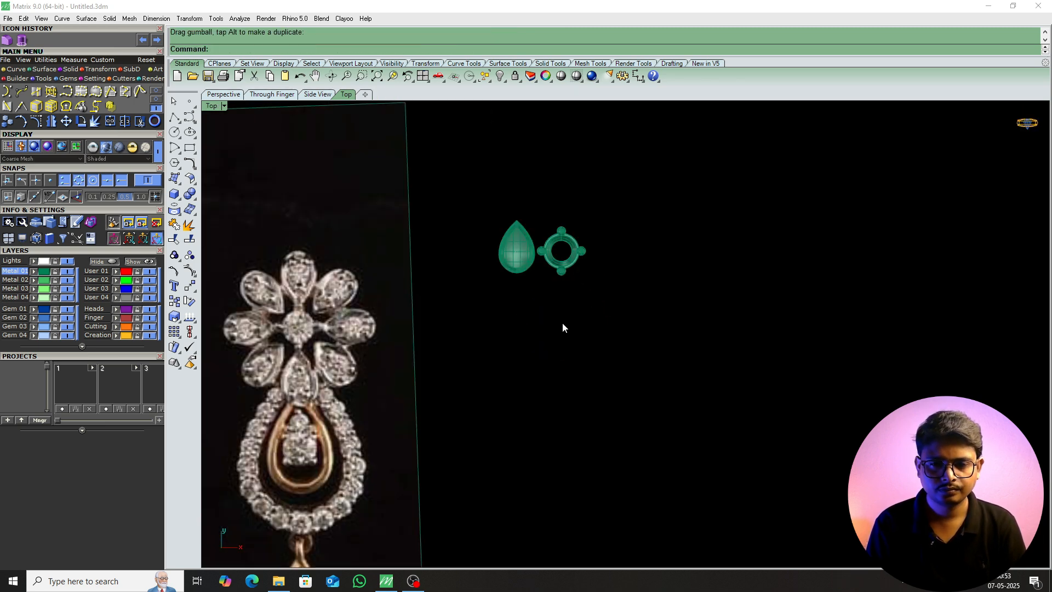
Lower the round setting in the front view until its ring sits about level with the petal.
key(ctrl+F2)
scroll(569, 288, up, 3)
click(562, 327)
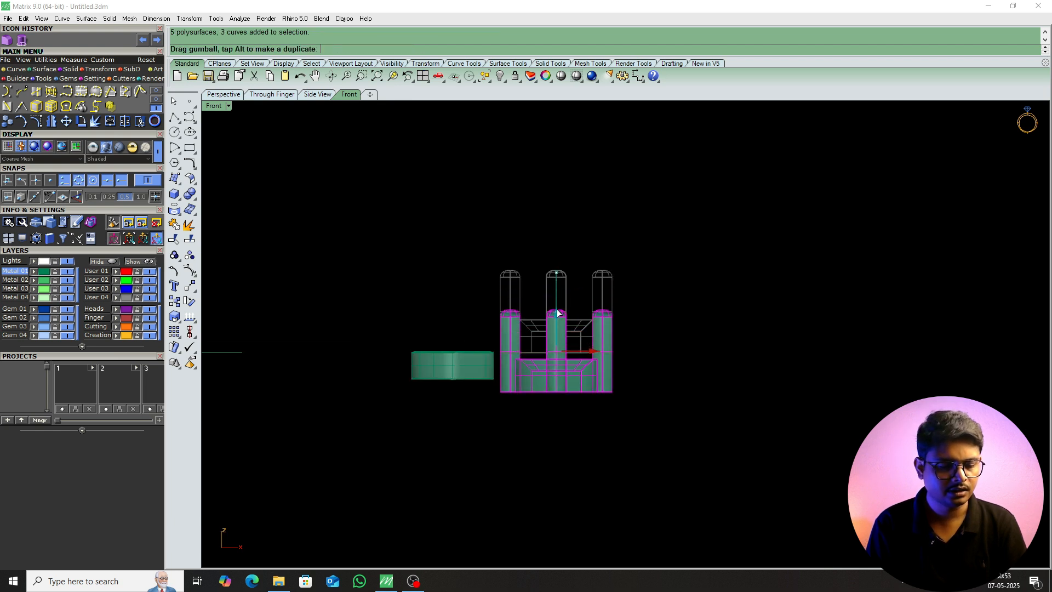
click(680, 337)
Examine the earring photo in the top view, especially the drop-shaped stone surround and hanging drop below the flower.
key(ctrl+F1)
scroll(591, 324, down, 4)
right_drag(602, 340, 601, 340)
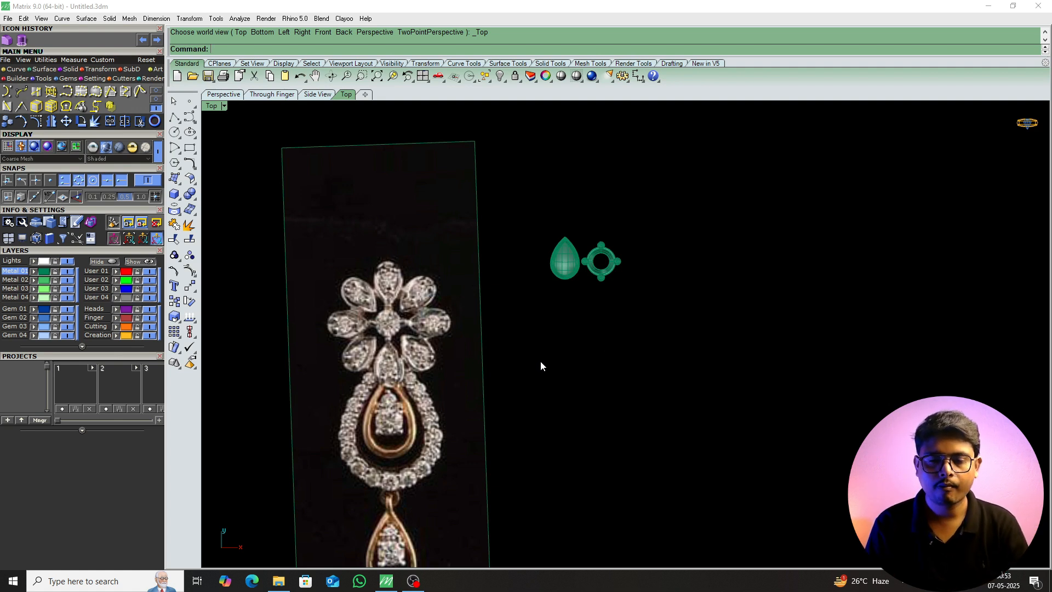
right_drag(593, 390, 564, 325)
scroll(357, 347, up, 6)
right_drag(379, 350, 475, 327)
scroll(465, 303, down, 2)
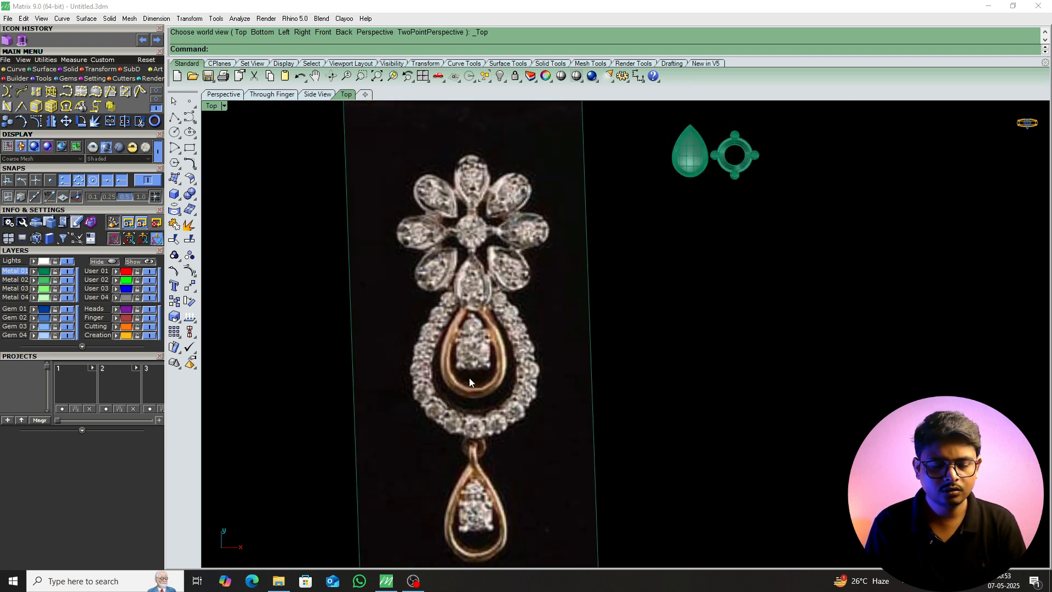
scroll(464, 348, up, 2)
scroll(412, 354, down, 5)
right_drag(412, 353, 325, 347)
text(c)
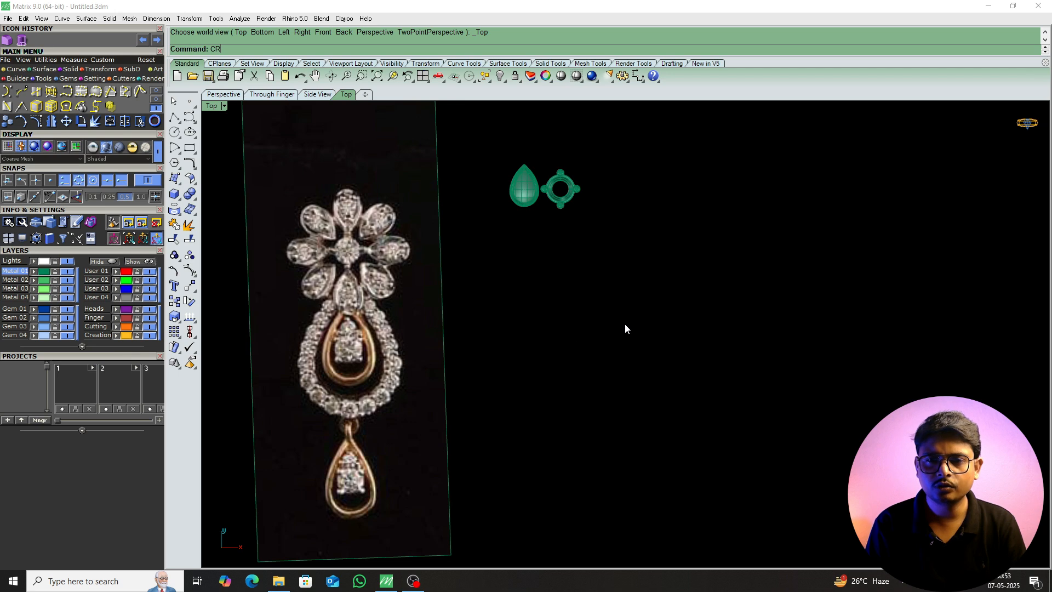
key(Return)
scroll(571, 310, up, 4)
click(596, 301)
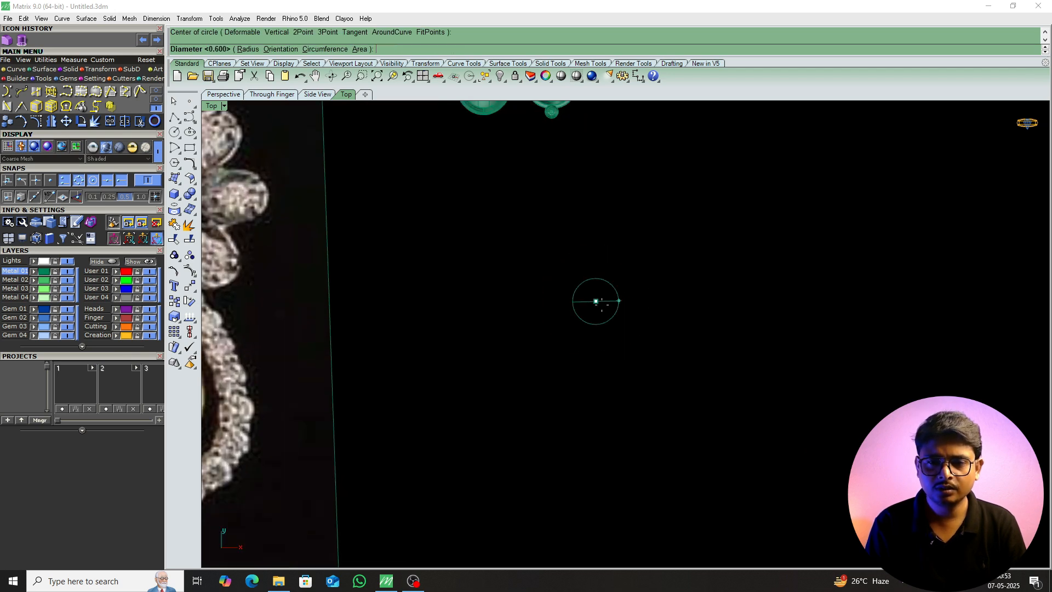
key(Escape)
Ungroup the round setting and try to copy only its ring.
scroll(565, 291, down, 4)
scroll(570, 214, up, 4)
click(564, 195)
right_drag(565, 195, 547, 225)
text(UG)
key(Return)
key(Escape)
click(553, 225)
right_drag(594, 228, 596, 262)
scroll(595, 264, down, 8)
text(co)
key(Return)
click(625, 256)
key(Return)
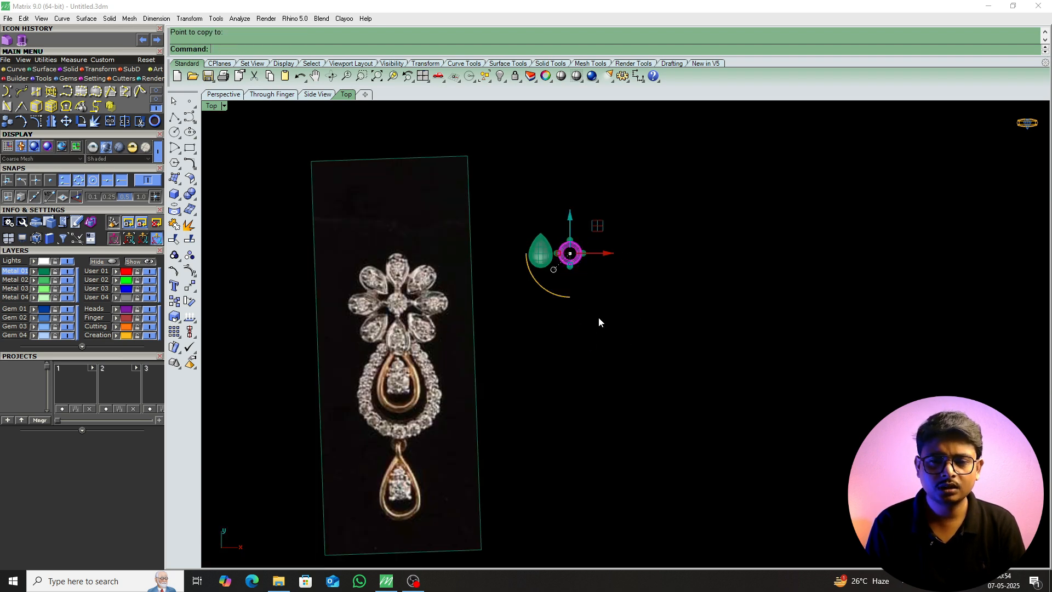
Group the complete round setting again and place a copy 5 straight below the original.
scroll(567, 249, up, 3)
drag(547, 313, 536, 311)
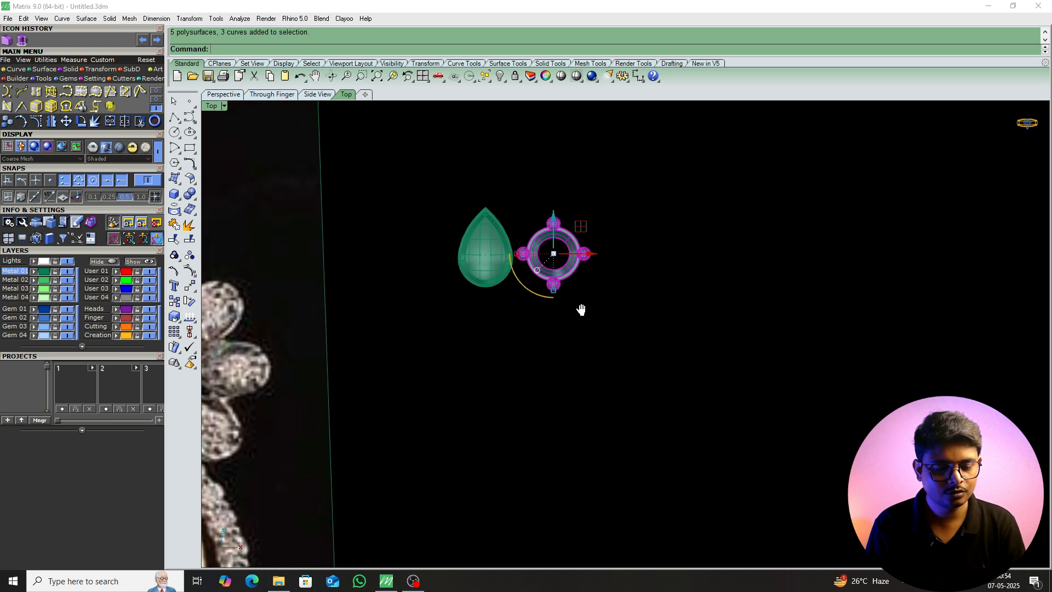
key(ctrl+g)
key(c)
click(615, 281)
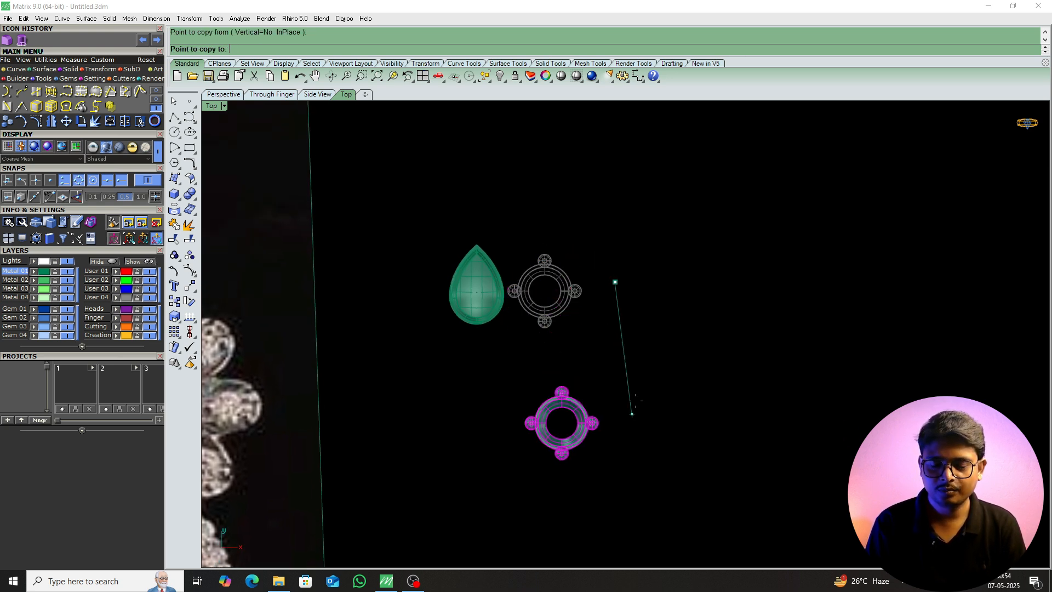
shift+right_drag(646, 401, 646, 372)
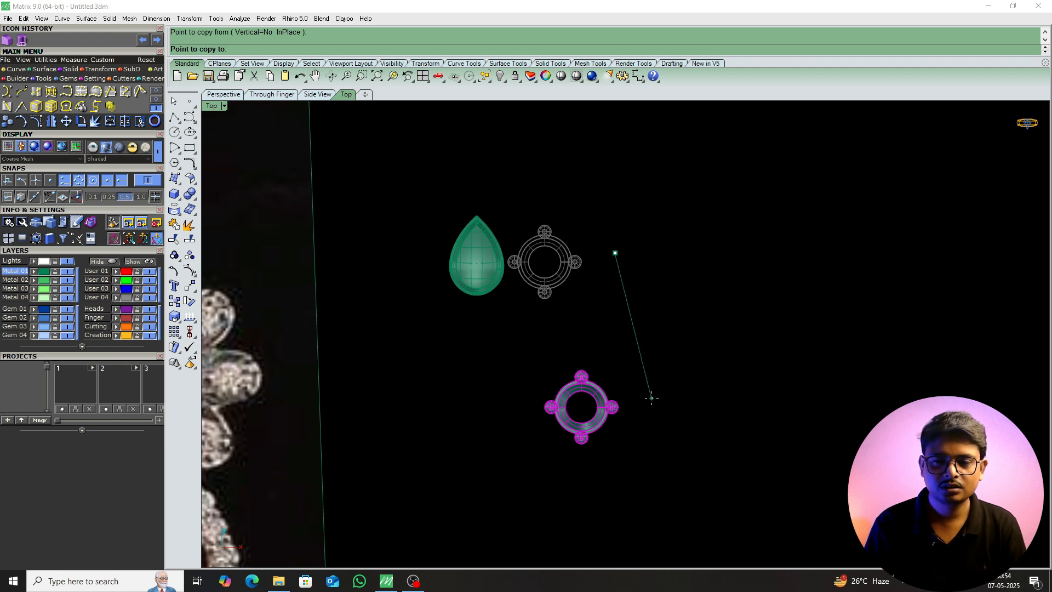
text(5)
key(Return)
shift+click(651, 397)
right_click(649, 399)
Move the copied setting 5 in the positive X direction, away from the original.
drag(630, 339, 534, 396)
click(576, 370)
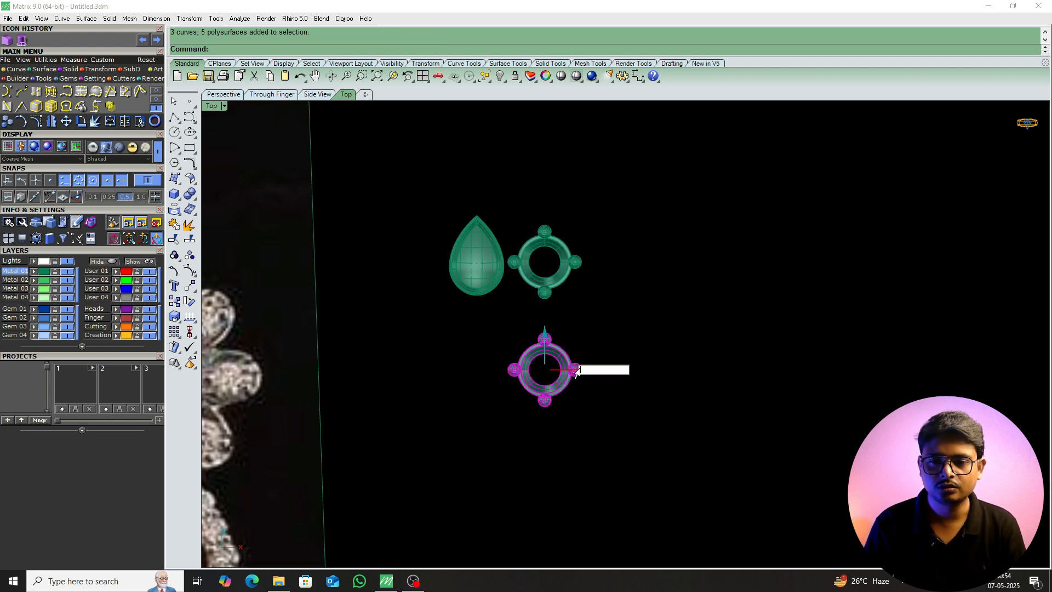
text(5)
key(Return)
click(579, 368)
Try to rotate the copied round setting about its centre from a horizontal reference direction.
scroll(658, 363, up, 6)
right_drag(664, 354, 630, 330)
click(630, 331)
right_drag(588, 426, 545, 432)
key(Return)
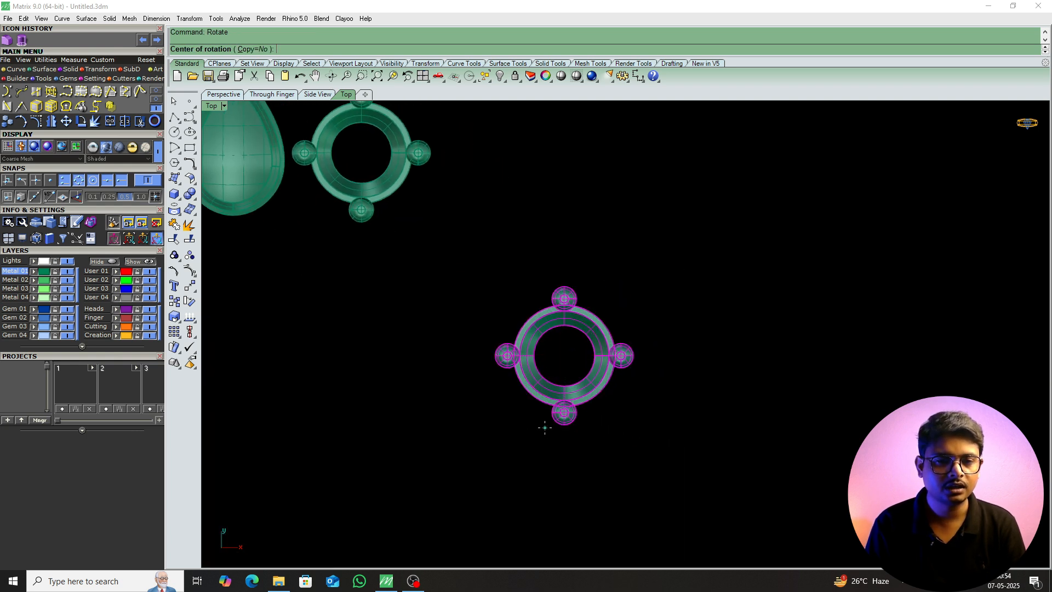
click(194, 305)
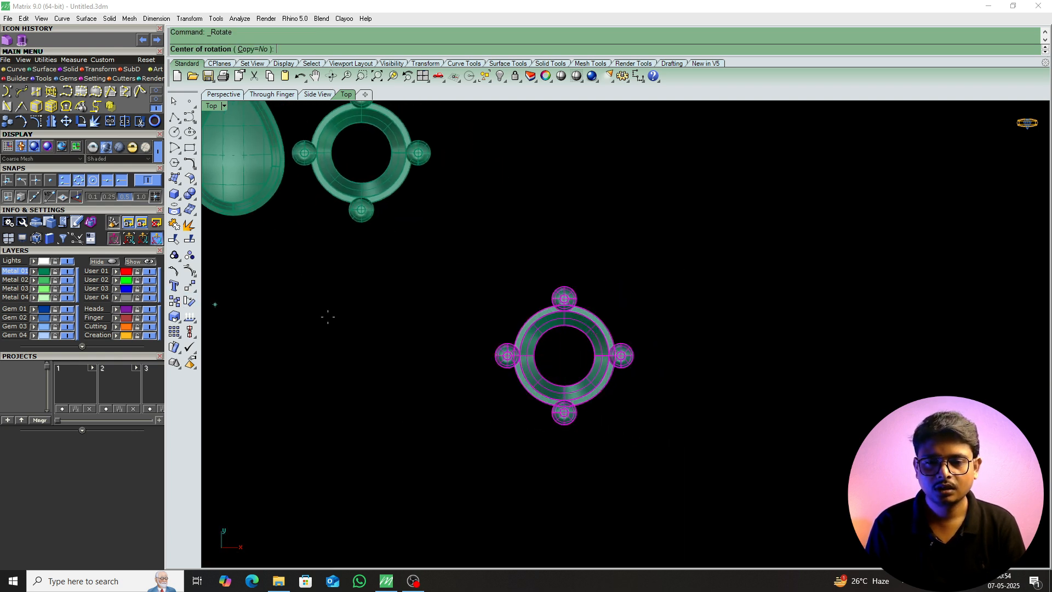
click(579, 376)
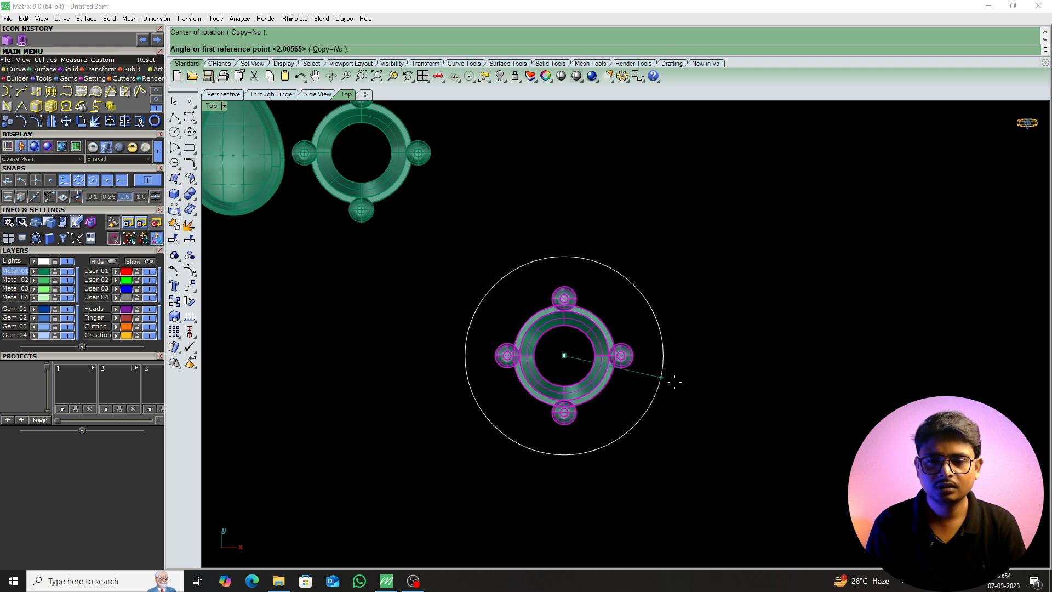
click(698, 356)
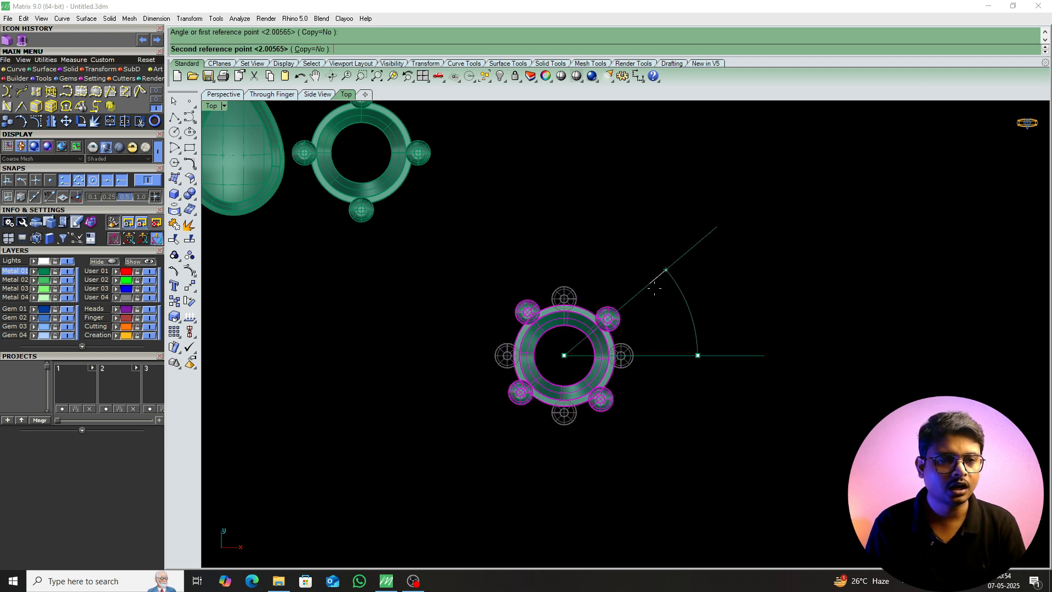
click(663, 294)
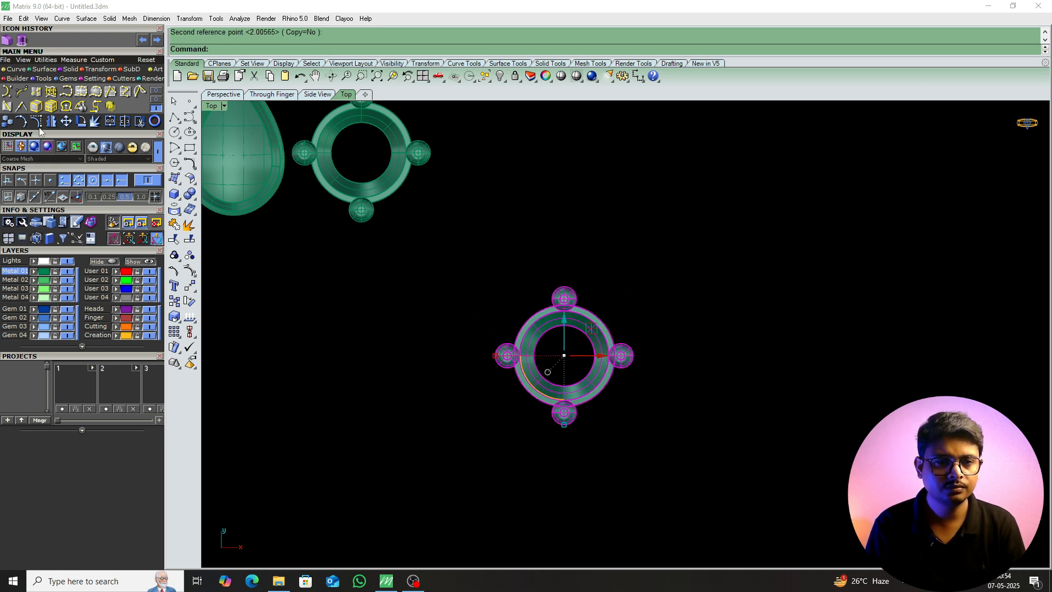
Rotate the copied round setting 45° about its centre so its four prongs sit on the diagonals.
click(81, 121)
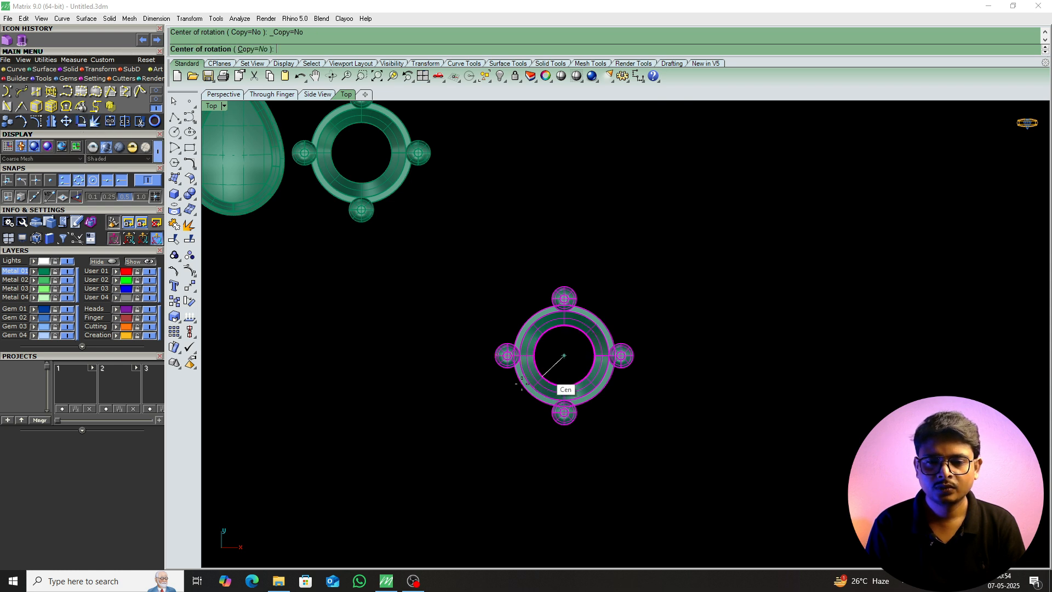
click(588, 384)
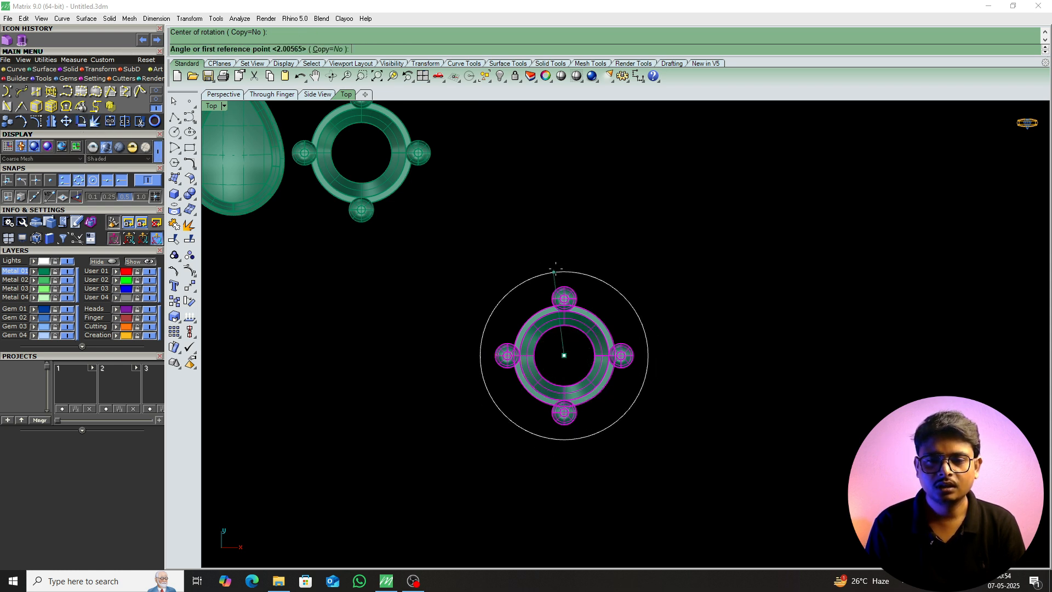
click(564, 255)
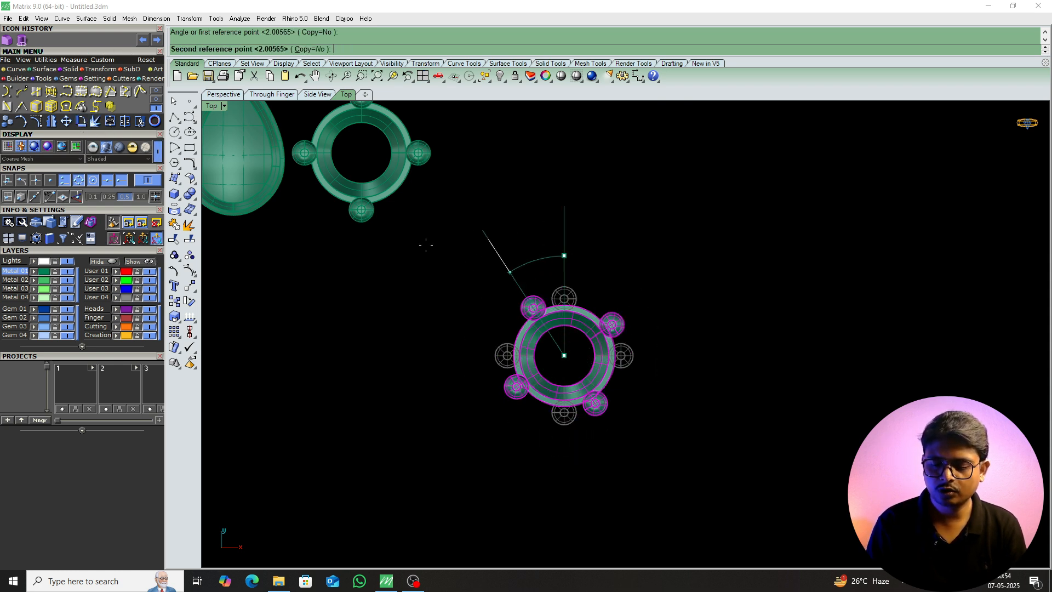
key(Return)
key(Escape)
Draw a trial circle of diameter 1.40 above the copied setting, and delete it.
scroll(560, 317, up, 2)
right_drag(621, 274, 597, 321)
text(c)
key(Return)
click(620, 265)
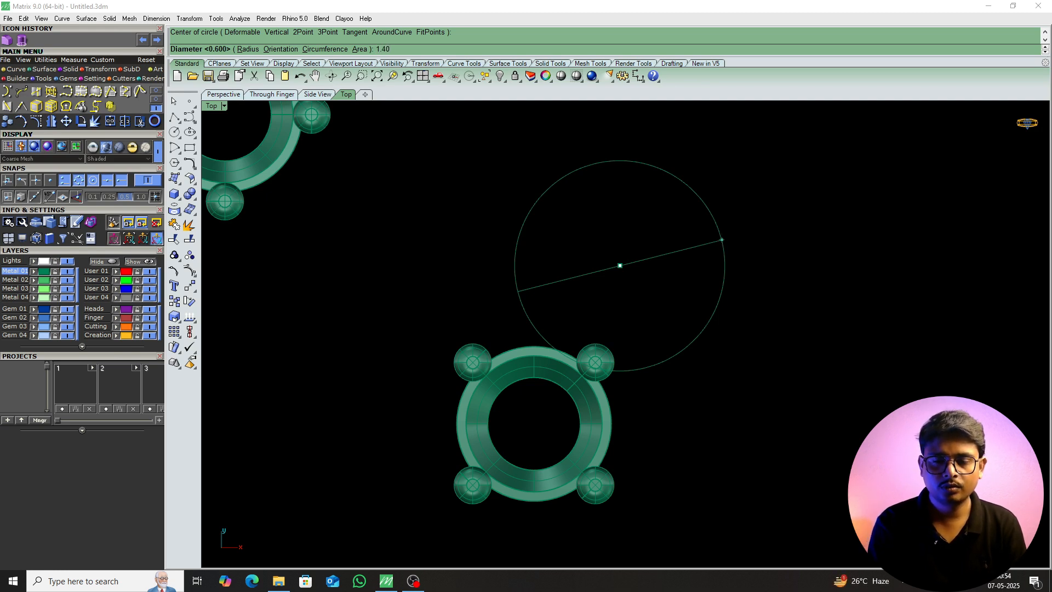
key(Return)
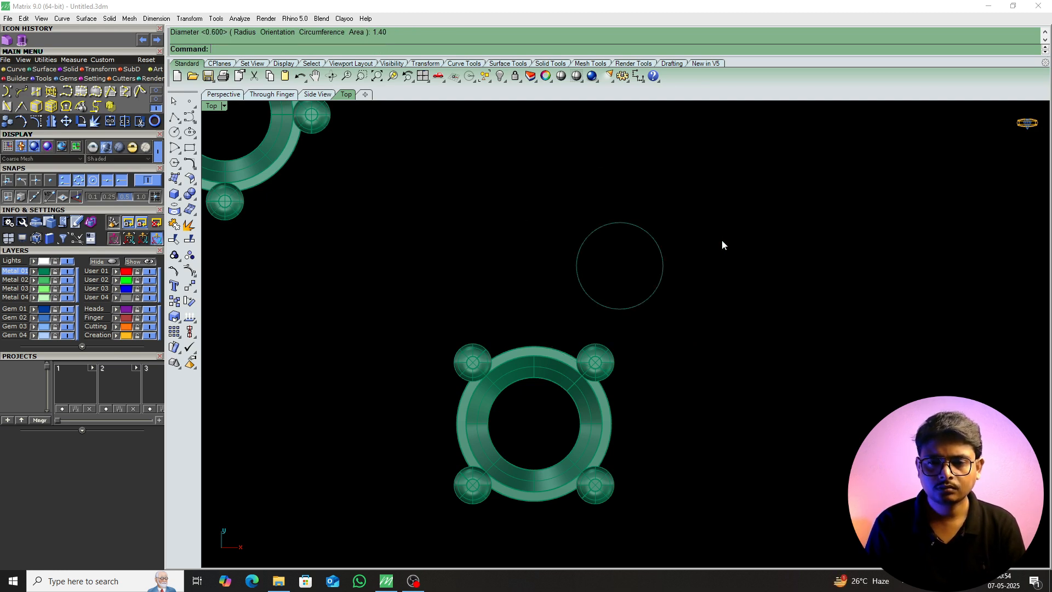
click(651, 237)
scroll(646, 260, up, 6)
right_drag(653, 262, 632, 284)
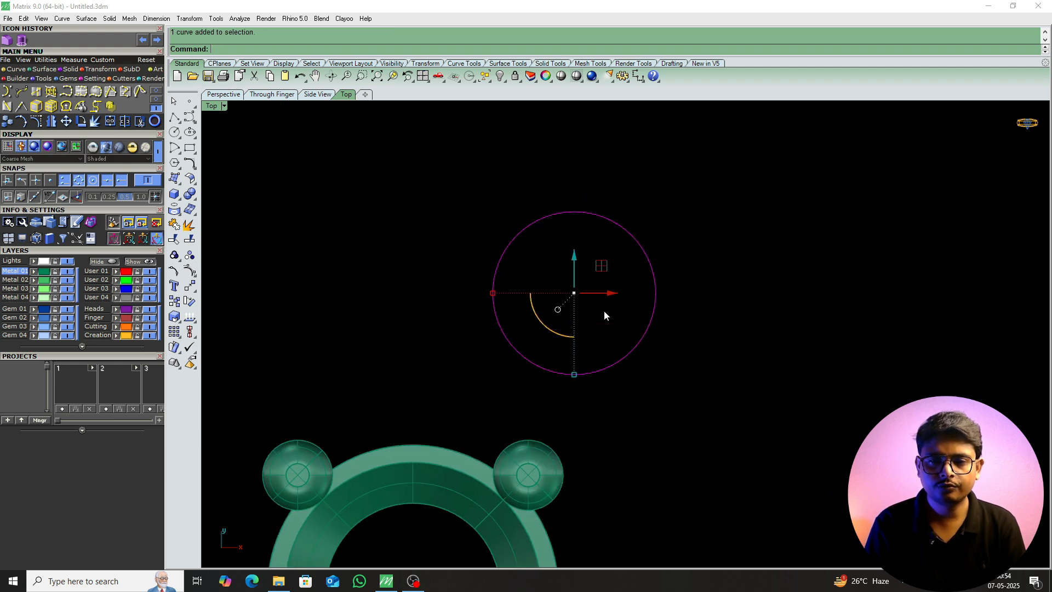
scroll(610, 307, down, 4)
key(Delete)
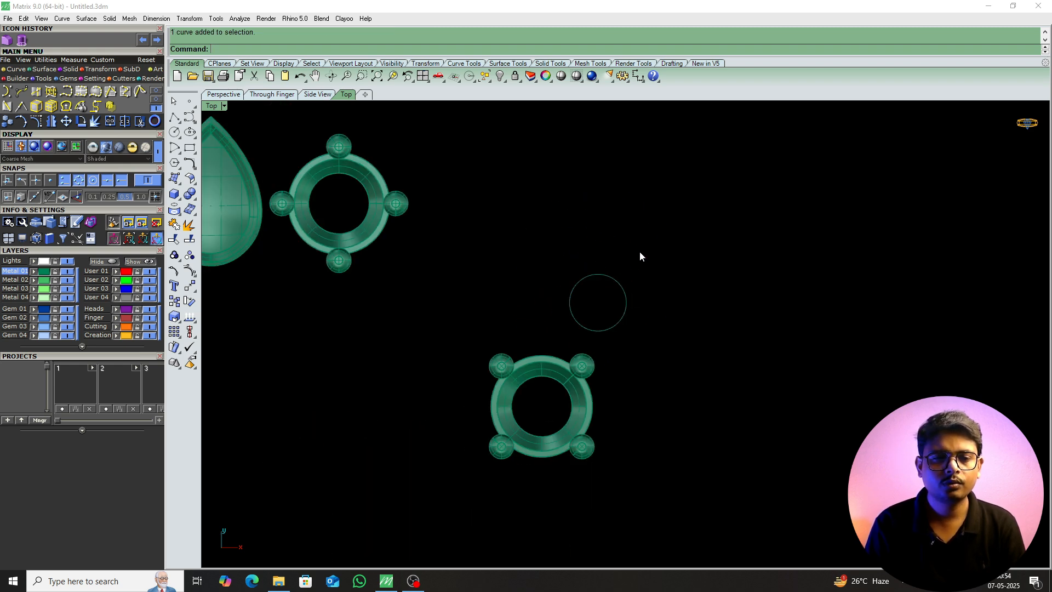
Draw a circle slightly larger than the deleted trial circle, above the copied setting, for a smaller upper ring.
scroll(618, 309, down, 5)
scroll(535, 361, down, 5)
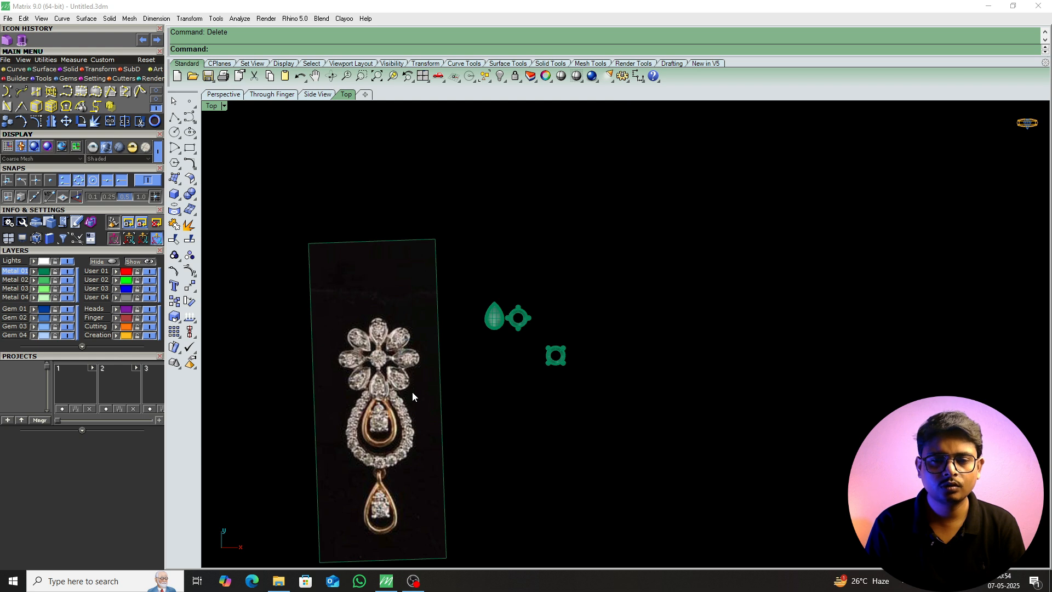
scroll(574, 346, up, 4)
text(cc)
key(Return)
click(558, 312)
text(1.30)
key(Return)
scroll(562, 313, up, 8)
click(582, 315)
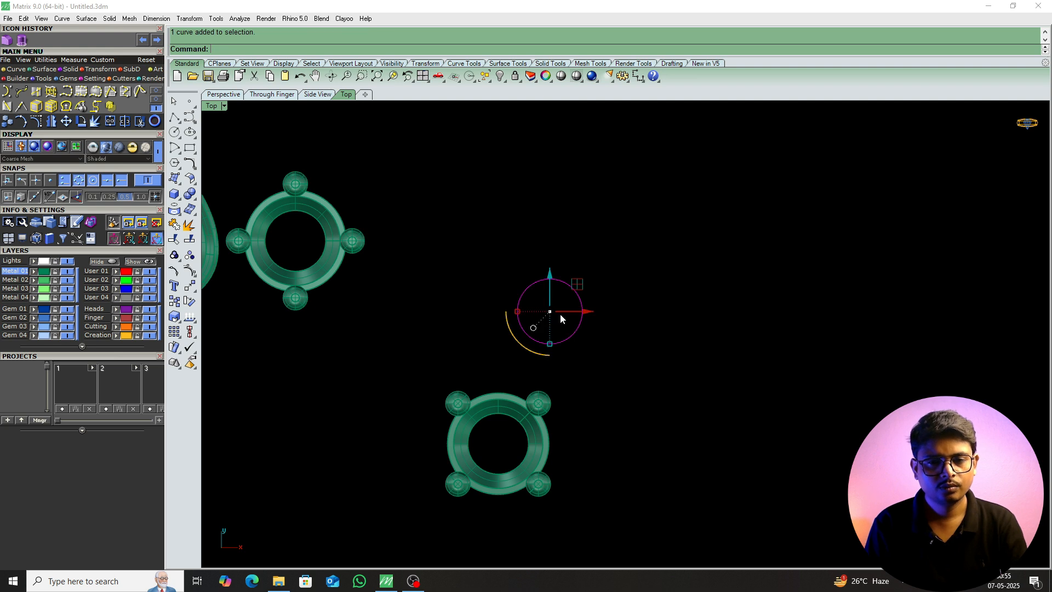
Offset the new circle inward by 0.4.
scroll(560, 314, up, 3)
text(offset)
key(Return)
scroll(567, 310, up, 4)
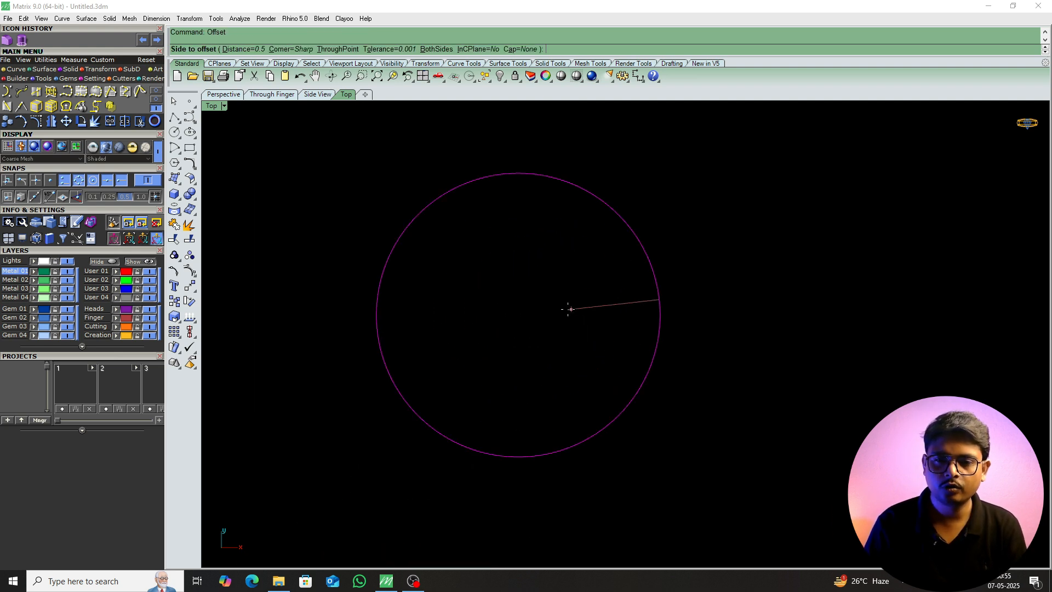
key(Return)
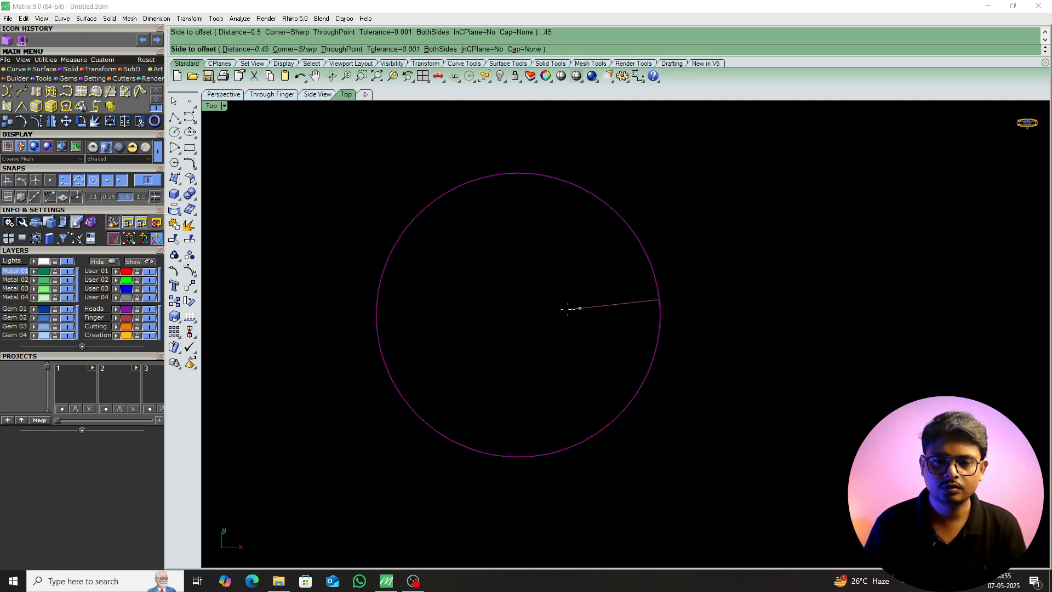
text(.4)
key(Return)
click(569, 310)
scroll(550, 340, down, 5)
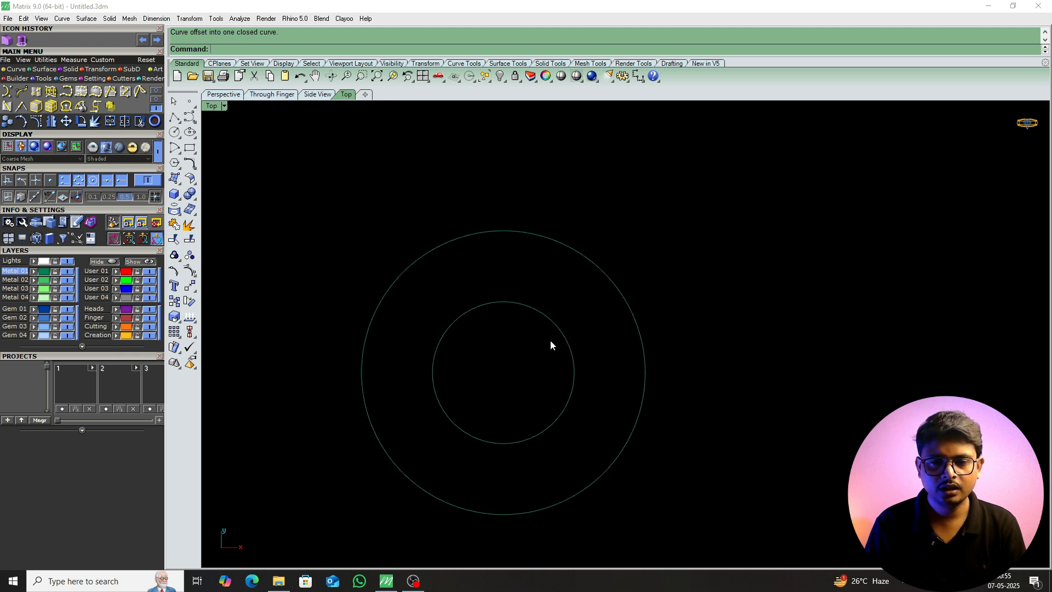
Extrude the two concentric circles by 1 into a solid ring.
text(r)
key(Return)
scroll(559, 333, down, 8)
text(t)
key(Return)
scroll(816, 433, up, 6)
right_drag(845, 427, 702, 407)
click(734, 422)
click(696, 294)
scroll(698, 291, up, 6)
drag(810, 204, 710, 333)
right_drag(713, 340, 660, 340)
text(ex)
key(Return)
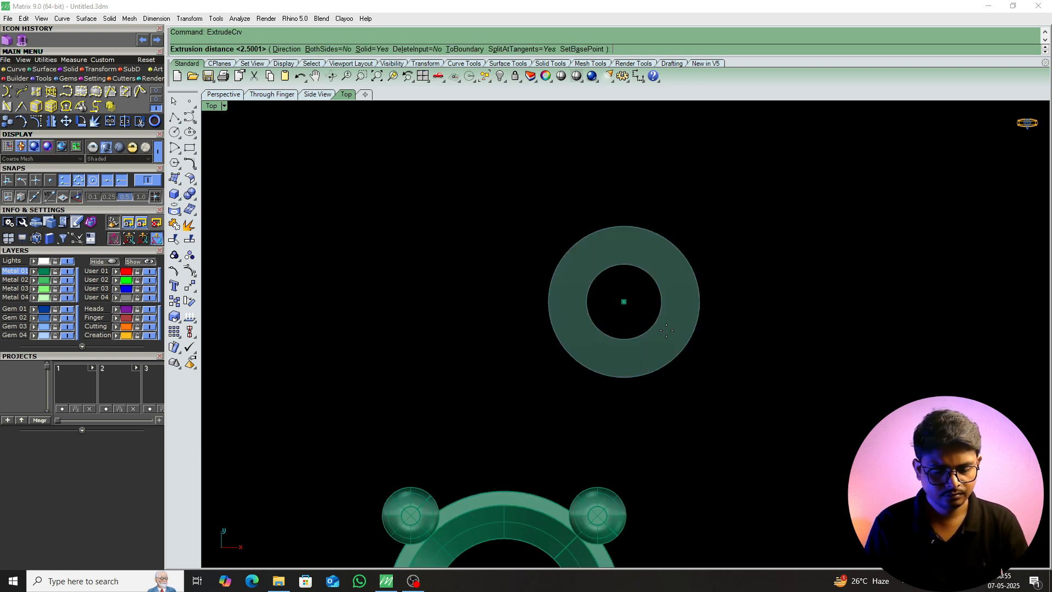
text(1)
key(Return)
Chamfer the small ring's upper inner edge by 0.3.
key(Escape)
text(ce)
key(Return)
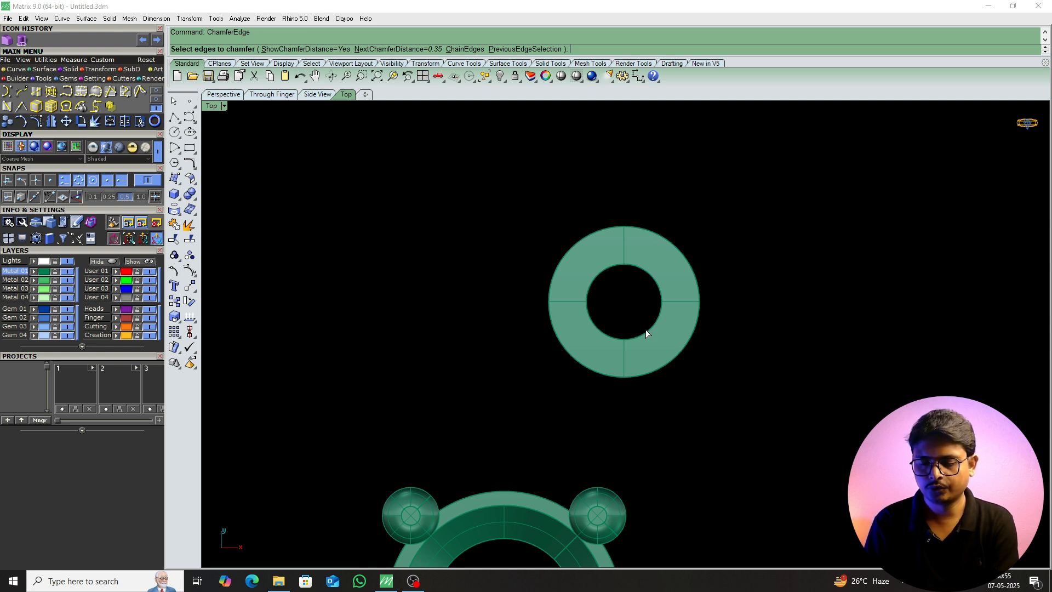
click(645, 334)
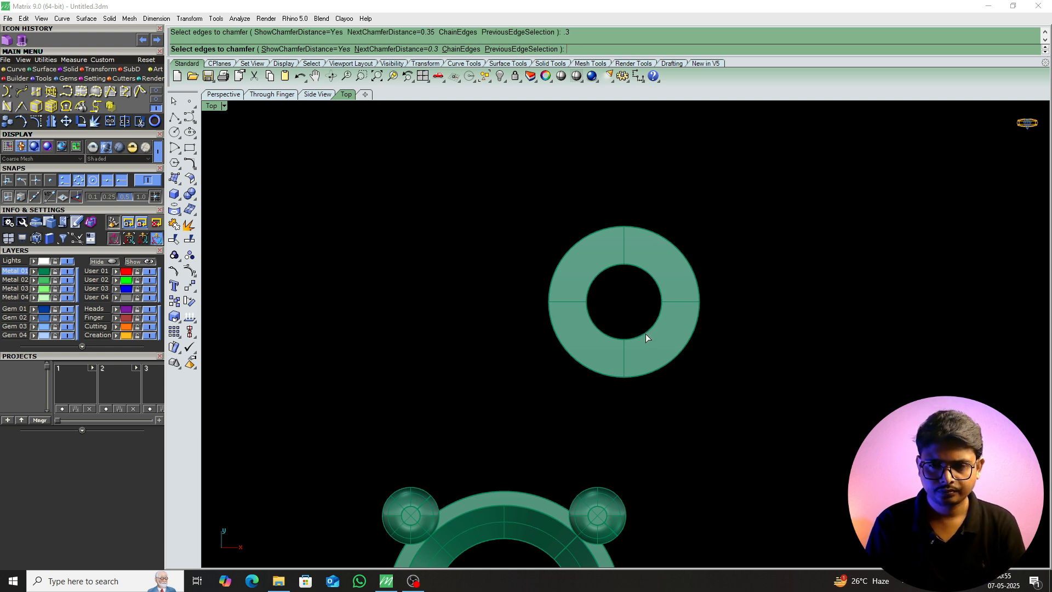
key(Return)
key(Return)
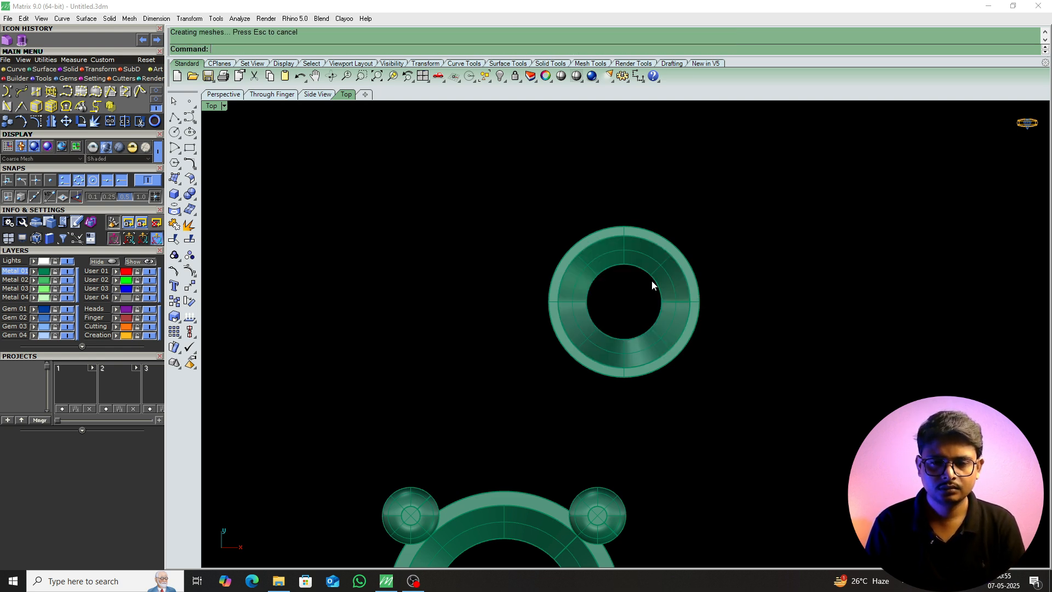
Move the small ring directly above the copied setting and lower it to the same height as the setting's ring.
scroll(622, 304, down, 5)
click(623, 303)
drag(634, 280, 583, 329)
key(Escape)
scroll(557, 384, up, 5)
click(563, 389)
key(ctrl+F3)
drag(616, 324, 615, 381)
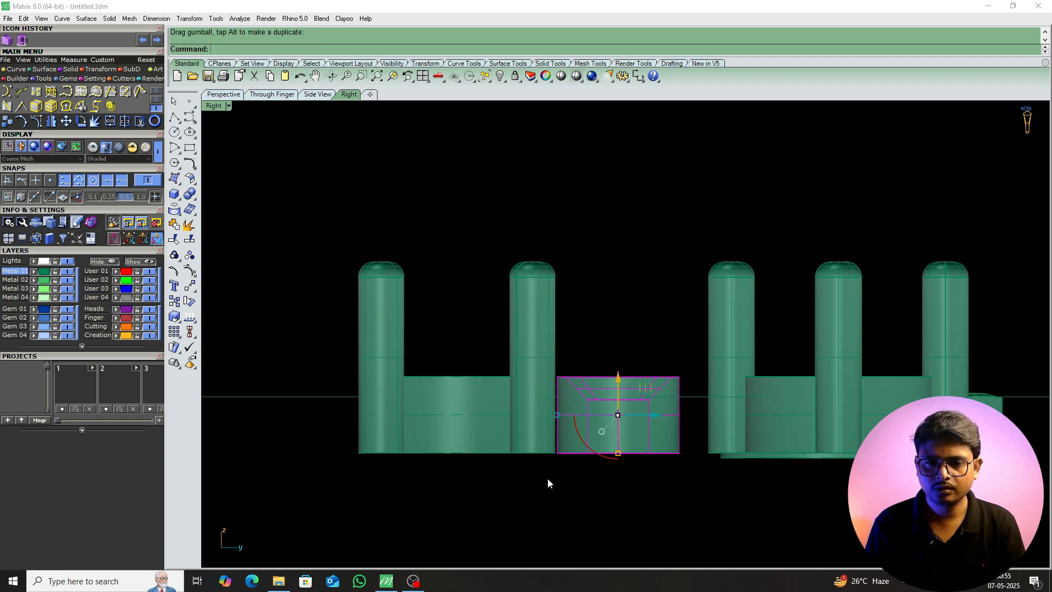
Delete the leftover construction circles beside the small ring.
key(ctrl+F1)
scroll(674, 343, up, 10)
right_drag(721, 342, 366, 312)
right_drag(677, 447, 520, 356)
drag(737, 256, 660, 284)
key(Delete)
Ungroup the copied setting and copy its upper-right prong to the top of the small ring.
click(637, 428)
right_drag(673, 443, 647, 446)
text(UG)
key(Return)
click(626, 414)
text(CO)
key(Return)
click(689, 455)
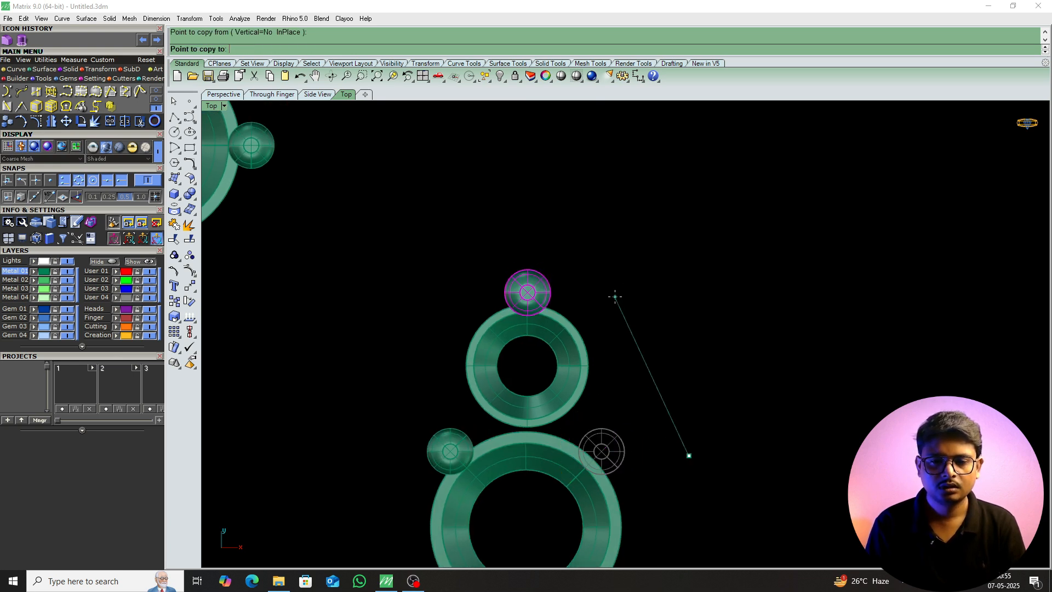
click(614, 297)
key(Return)
key(Escape)
Copy the large ring's upper-right prong to the right side of the junction between the two rings.
scroll(598, 438, up, 2)
click(602, 456)
right_drag(651, 444, 599, 397)
text(CO)
key(Return)
click(662, 424)
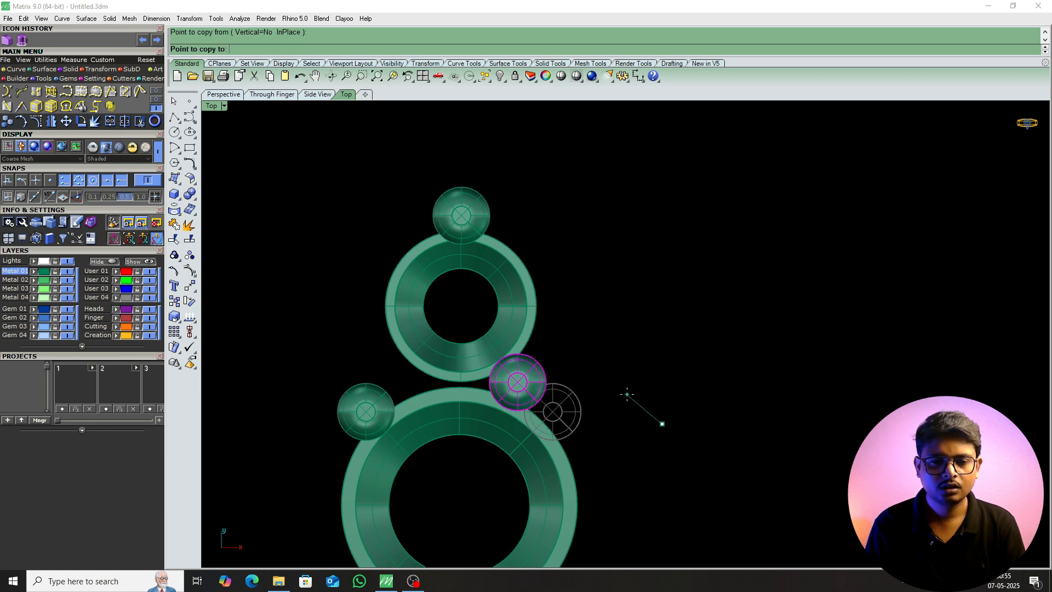
click(626, 394)
key(Return)
Delete the large ring's original upper-left and upper-right prongs.
click(364, 415)
key(Return)
key(Escape)
click(376, 412)
key(d)
key(Return)
click(564, 413)
text(D)
key(Return)
drag(352, 363, 333, 407)
key(d)
key(Return)
Mirror the junction prong across the rings' vertical centre line to the left side.
click(515, 390)
right_drag(534, 395, 533, 328)
text(MI)
key(Return)
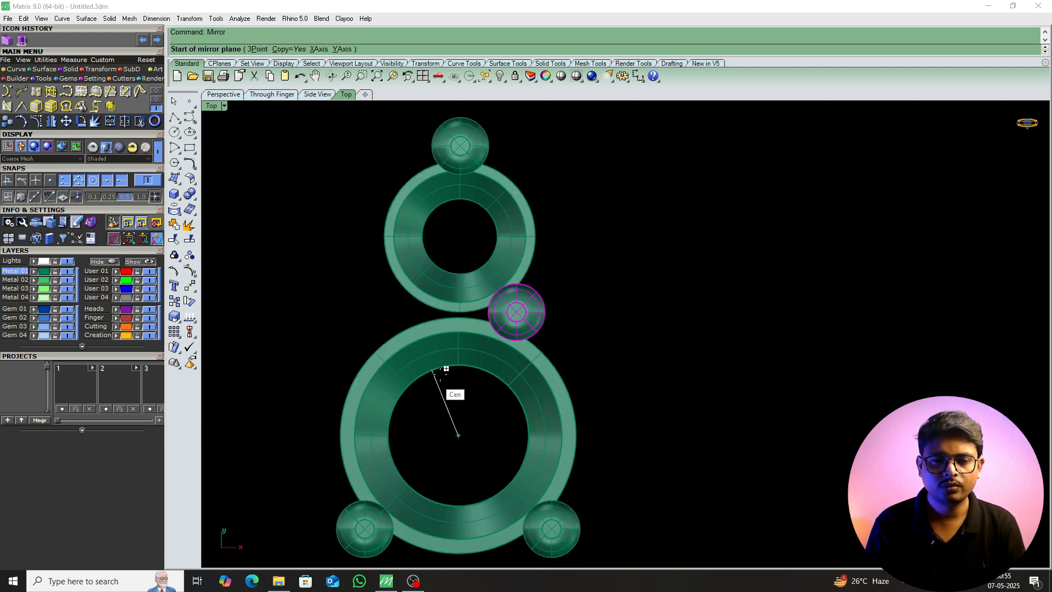
click(457, 370)
click(455, 420)
Examine the double-ring setting in perspective, top and right views, checking the prongs and ring heights.
text(P)
key(Return)
right_drag(454, 420, 389, 414)
scroll(662, 321, up, 10)
right_drag(528, 359, 608, 390)
scroll(608, 390, down, 8)
text(T)
key(Return)
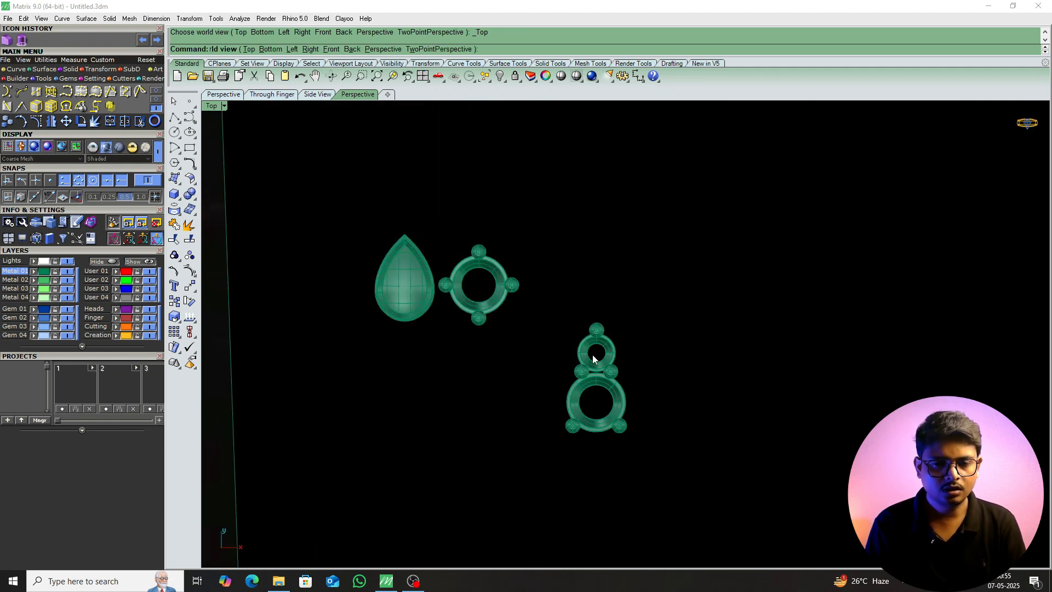
scroll(605, 352, up, 6)
scroll(607, 357, up, 3)
text(R)
key(Return)
right_drag(646, 383, 549, 242)
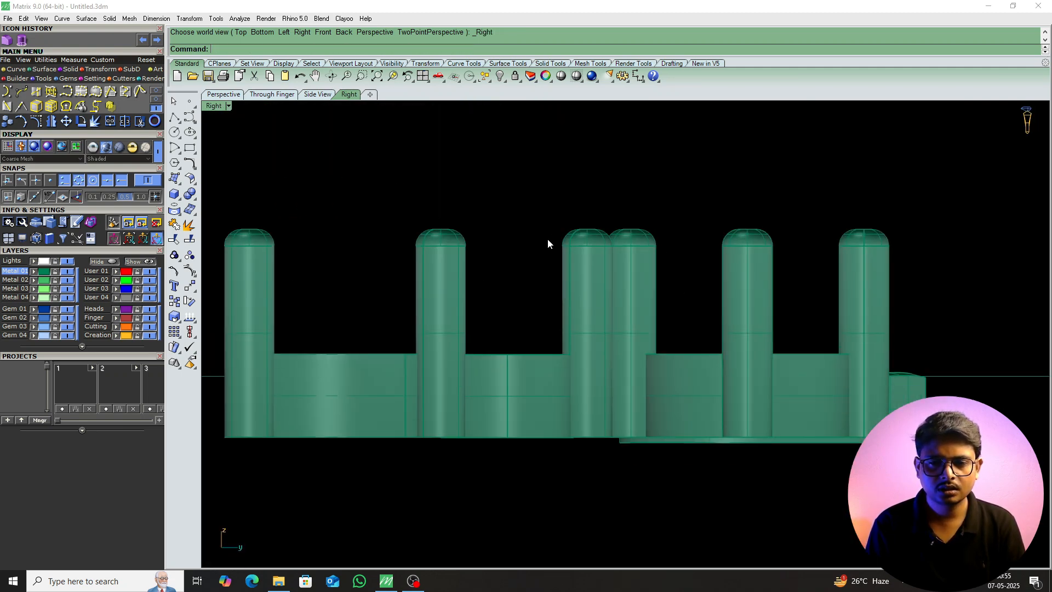
scroll(461, 454, up, 4)
scroll(508, 416, down, 3)
click(581, 304)
shift+click(535, 342)
drag(530, 278, 531, 277)
click(517, 298)
scroll(490, 353, down, 8)
text(T)
key(Return)
scroll(517, 374, down, 3)
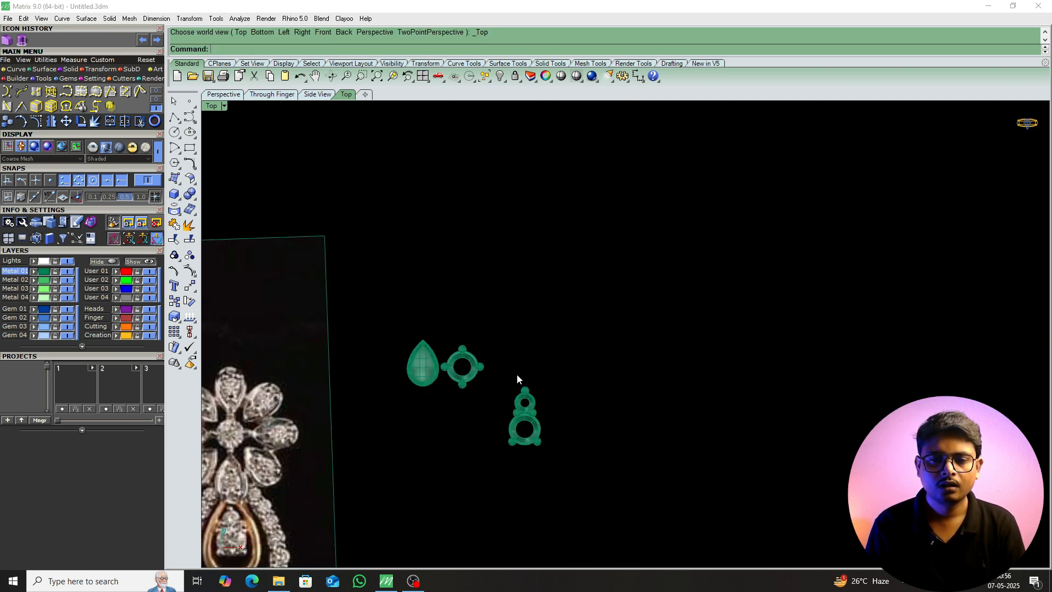
Group the complete double-ring setting and move it up, just above the original round setting.
scroll(518, 373, up, 5)
right_drag(551, 457, 545, 371)
drag(589, 293, 487, 452)
right_drag(486, 451, 508, 404)
key(ctrl+g)
scroll(547, 331, down, 3)
click(547, 333)
drag(562, 313, 536, 230)
click(542, 317)
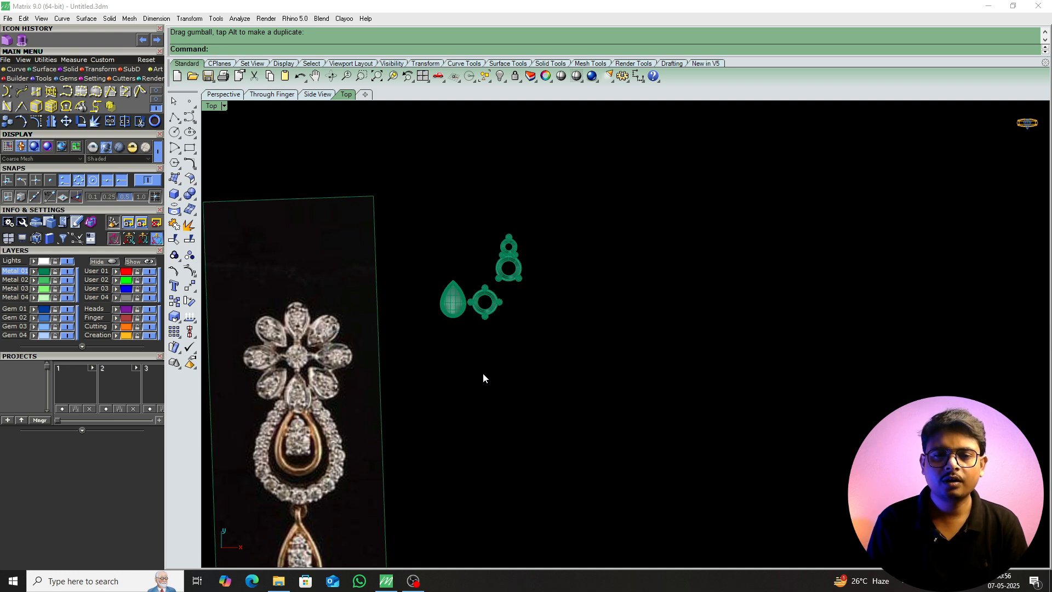
Compare the double-ring setting with the paired stones inside the drops of the earring photo.
scroll(511, 258, up, 5)
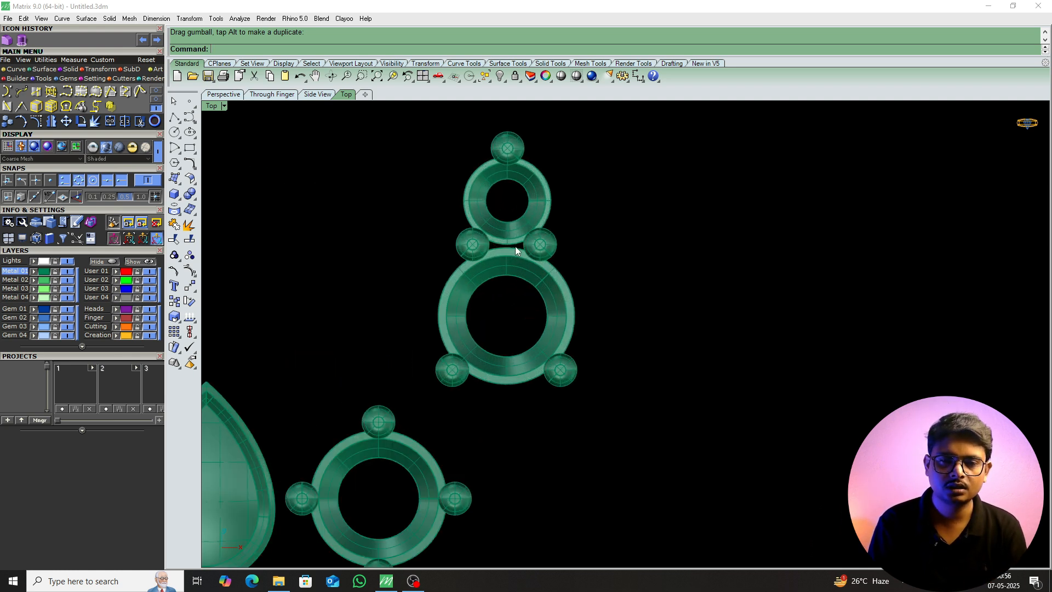
scroll(535, 262, up, 3)
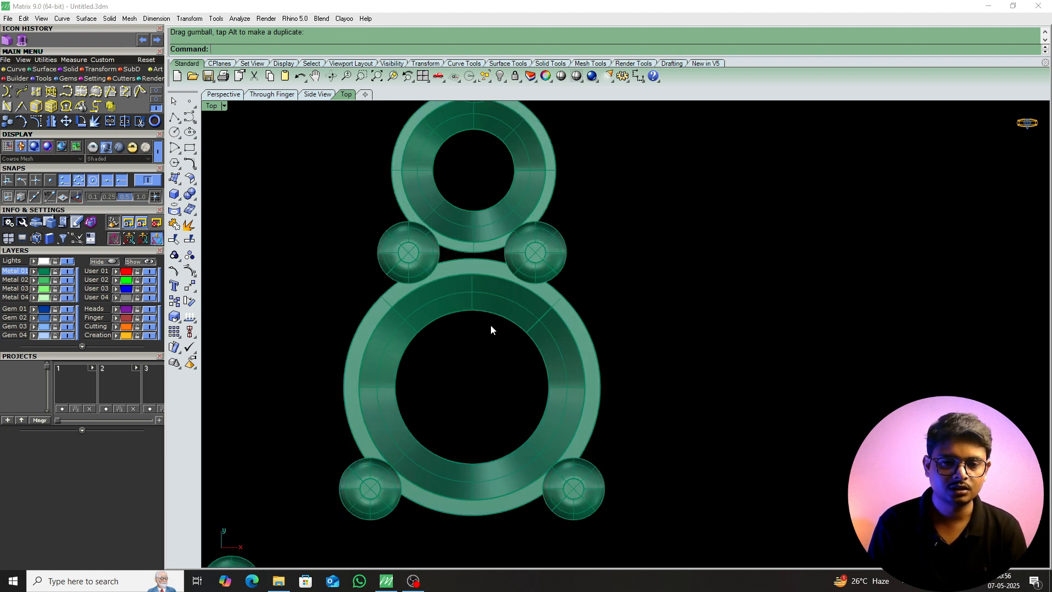
scroll(563, 314, down, 8)
scroll(496, 408, up, 4)
right_drag(542, 321, 575, 278)
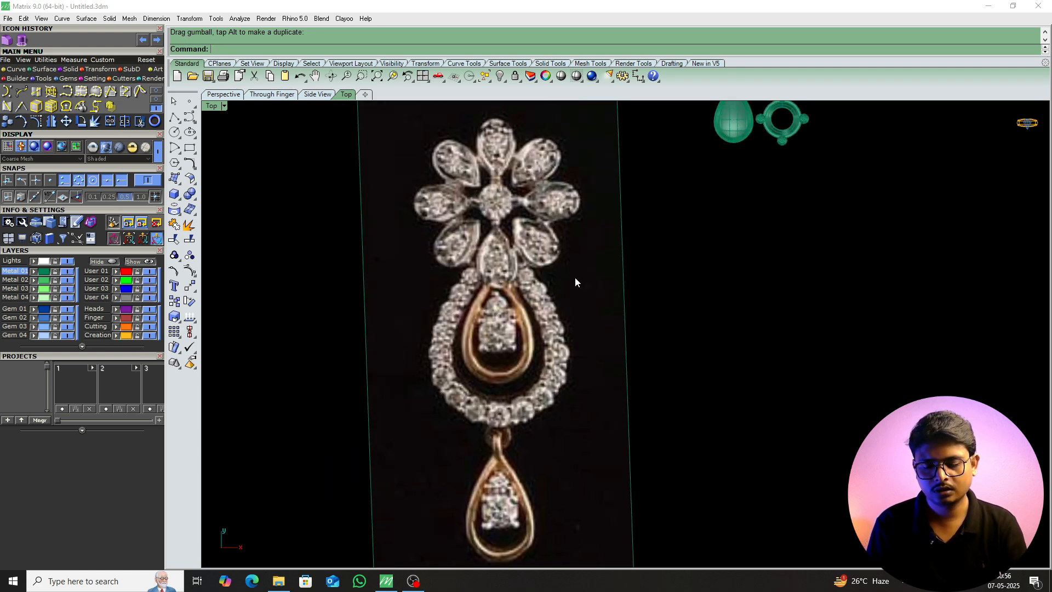
Draw a vertical centre line through the middle of the earring photo, extended equally to both sides of its midpoint.
scroll(553, 305, down, 10)
text(l)
key(Return)
click(536, 293)
scroll(539, 261, down, 5)
text(b)
key(Return)
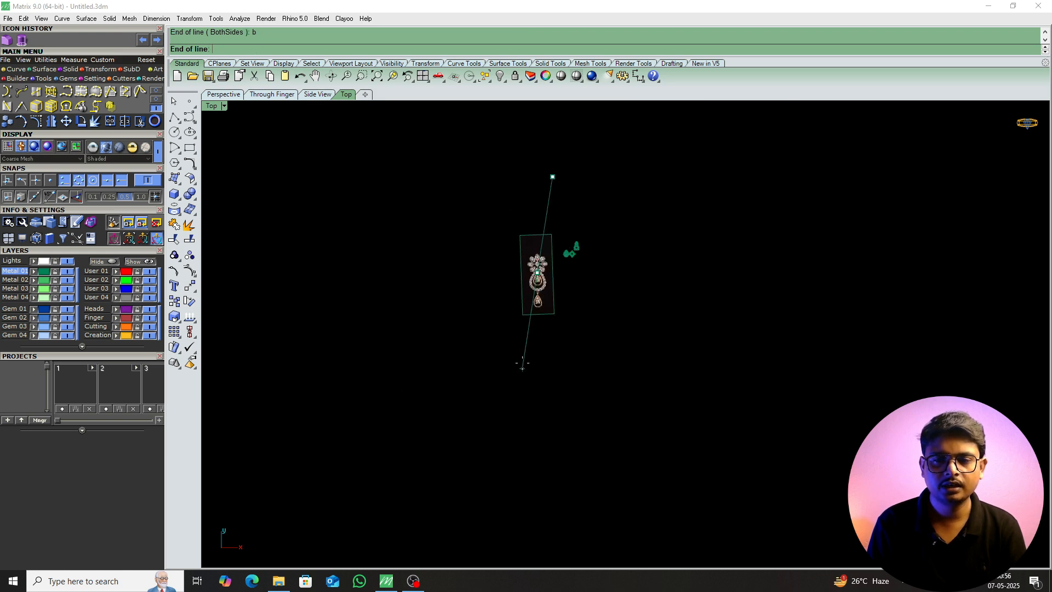
click(538, 376)
scroll(544, 333, up, 6)
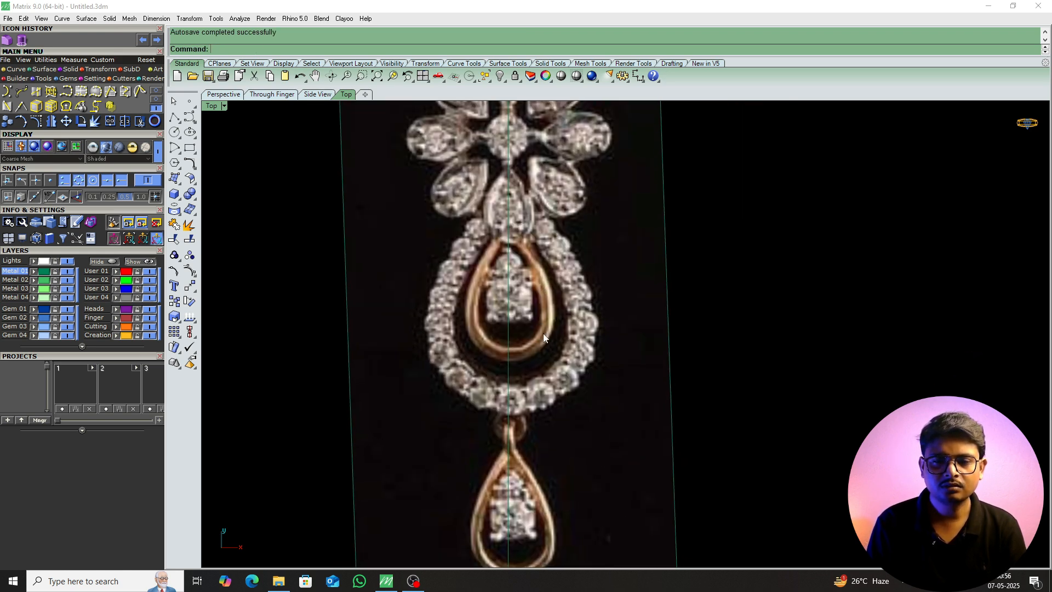
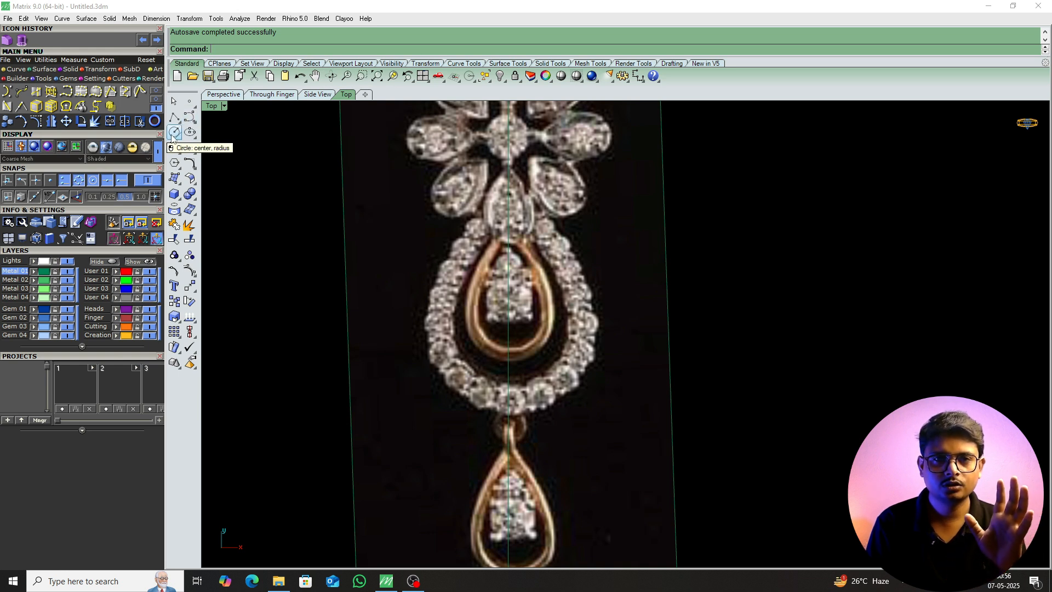
Trace the right half of the stone halo's outer edge with a degree 3 control-point curve, starting and ending on the centre line.
click(174, 116)
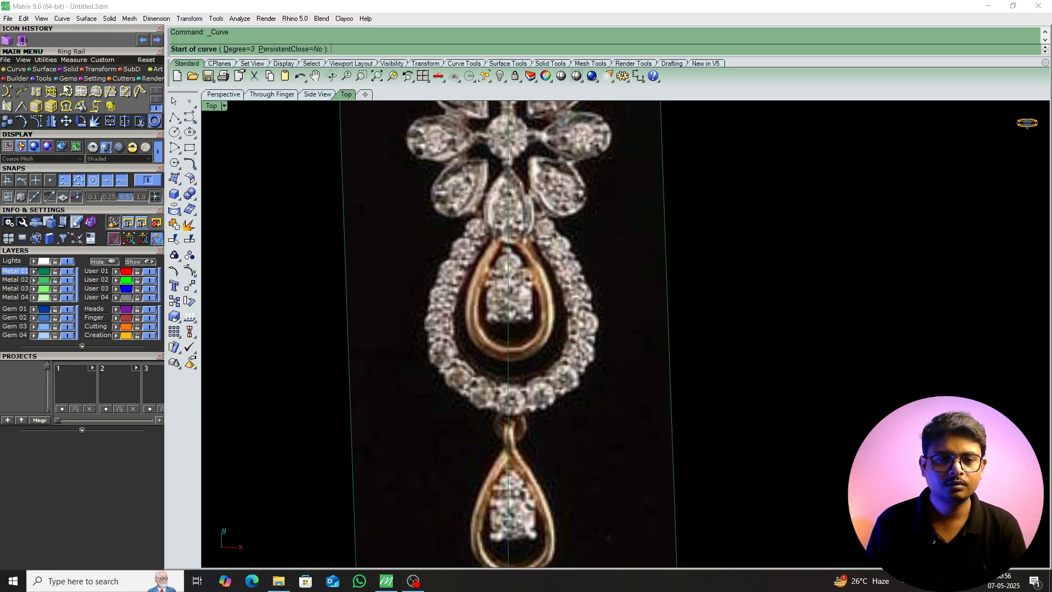
scroll(508, 419, up, 3)
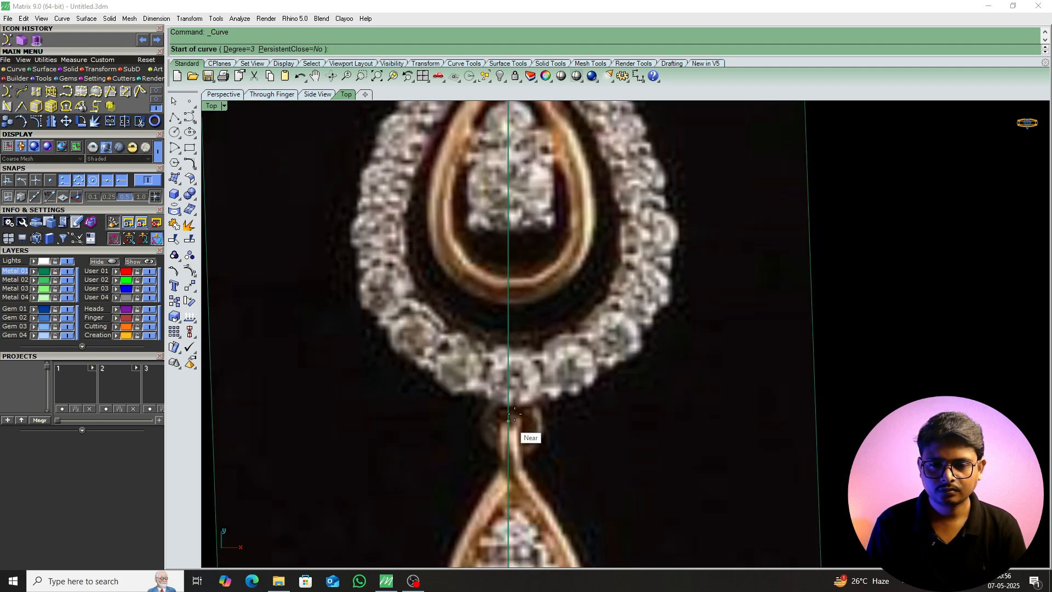
click(508, 405)
click(611, 389)
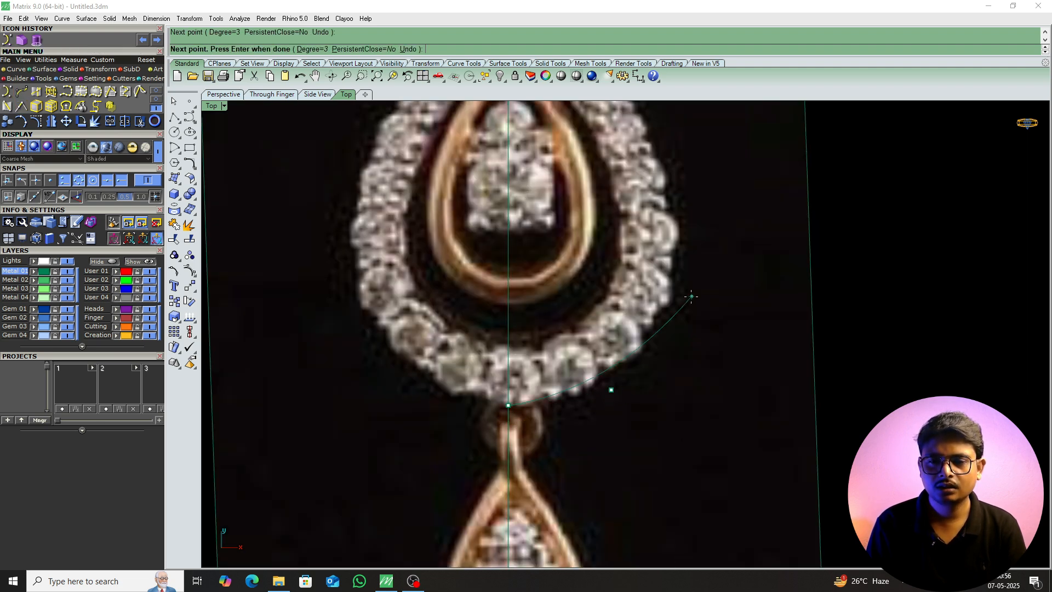
right_drag(692, 296, 668, 343)
click(663, 348)
right_drag(662, 246, 650, 325)
click(646, 313)
right_drag(600, 251, 607, 345)
click(594, 291)
right_drag(496, 256, 500, 335)
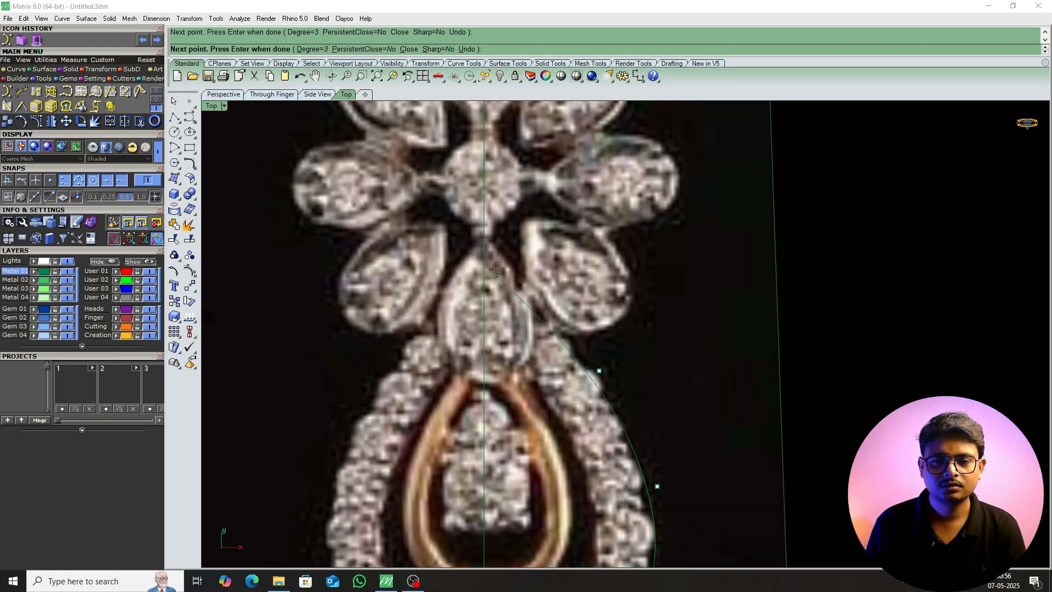
scroll(496, 269, up, 2)
click(484, 245)
key(Return)
scroll(484, 247, down, 4)
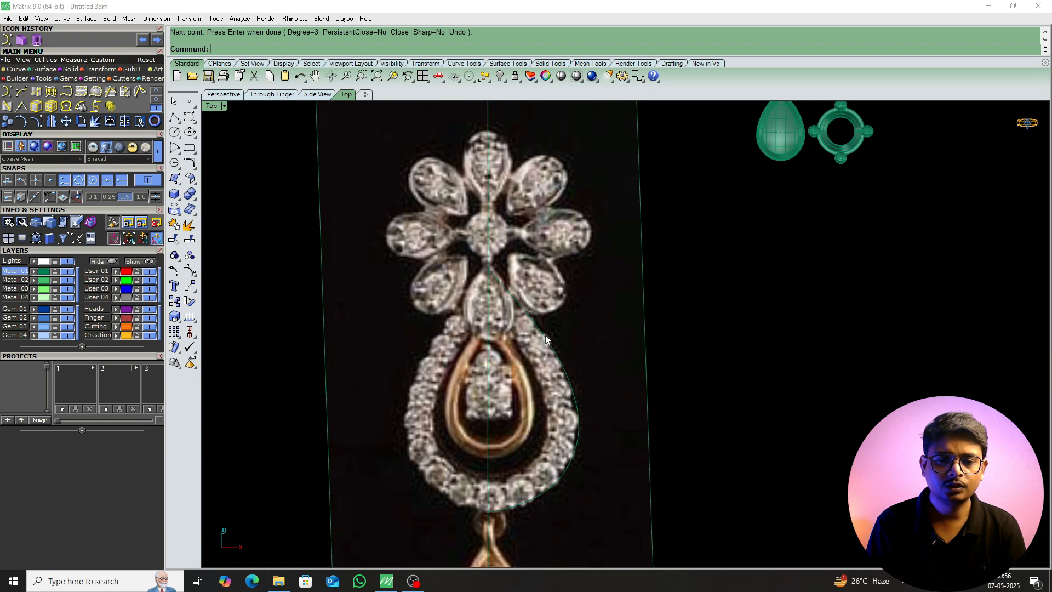
Assign the reference photo's surface to the Lights layer and lock that layer.
click(547, 336)
right_click(581, 361)
click(599, 289)
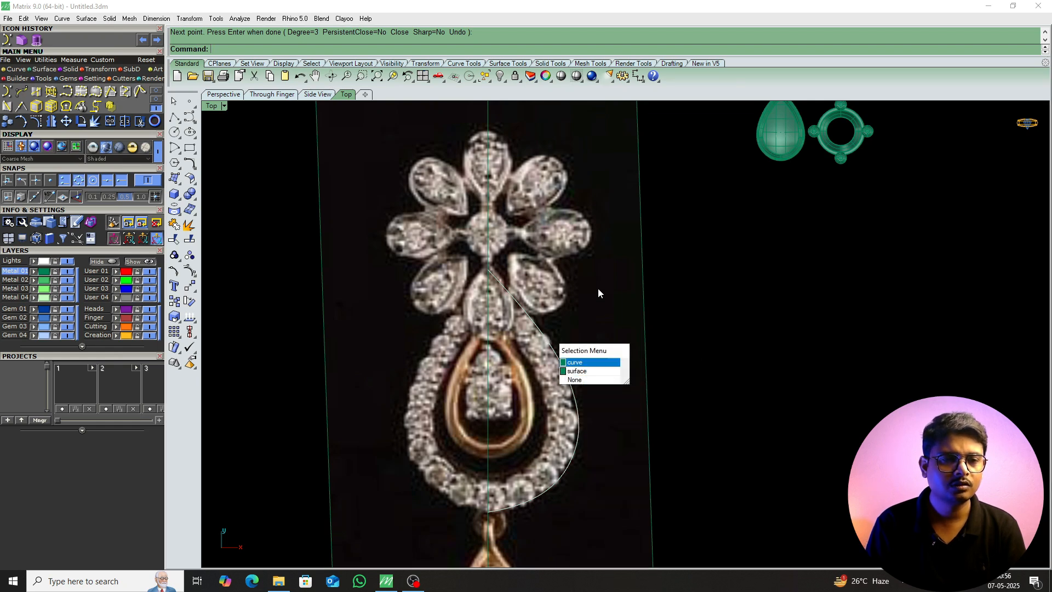
click(577, 371)
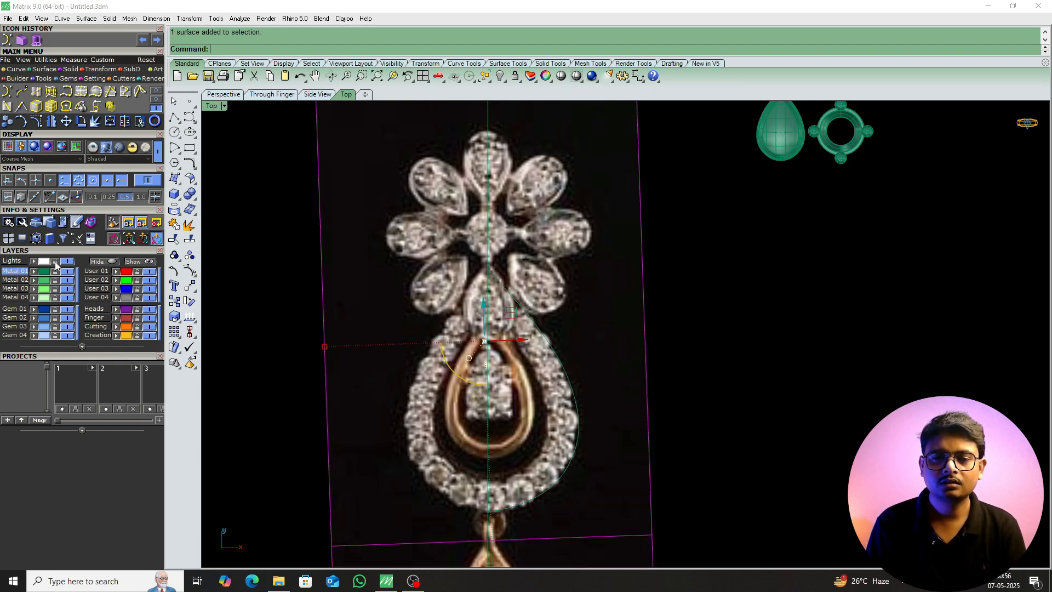
Rebuild the traced half curve with 6 points and degree 3, deleting the input curve.
scroll(530, 356, up, 4)
click(571, 340)
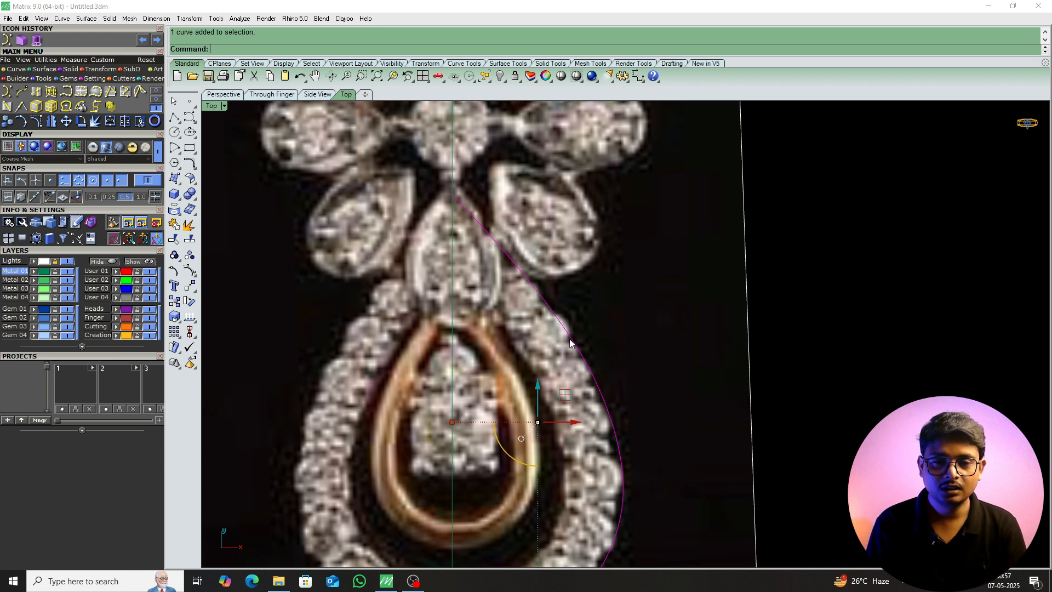
text(ebuild)
key(Return)
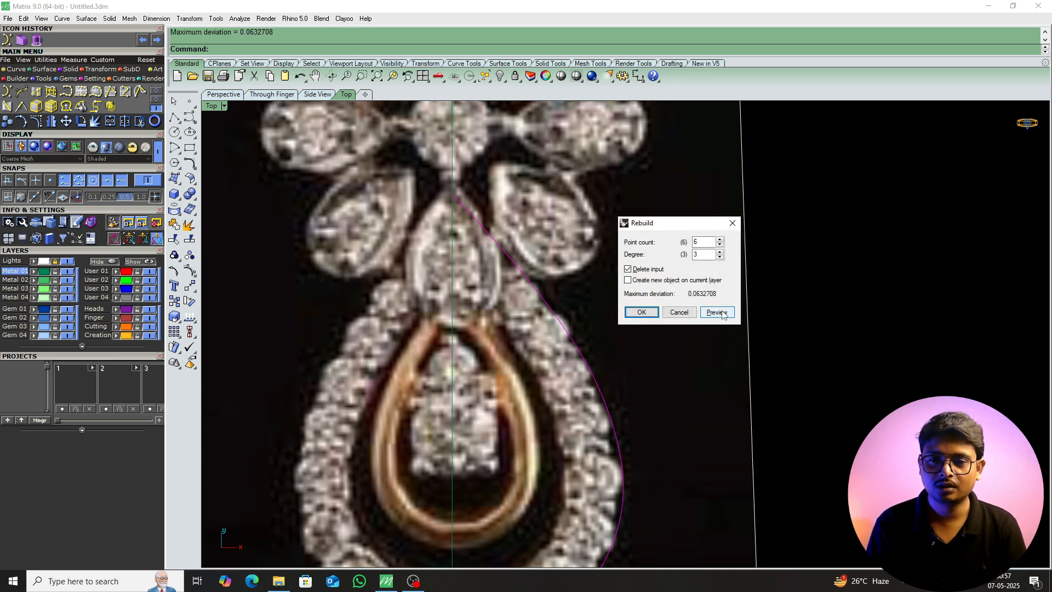
click(641, 312)
right_drag(620, 350, 617, 321)
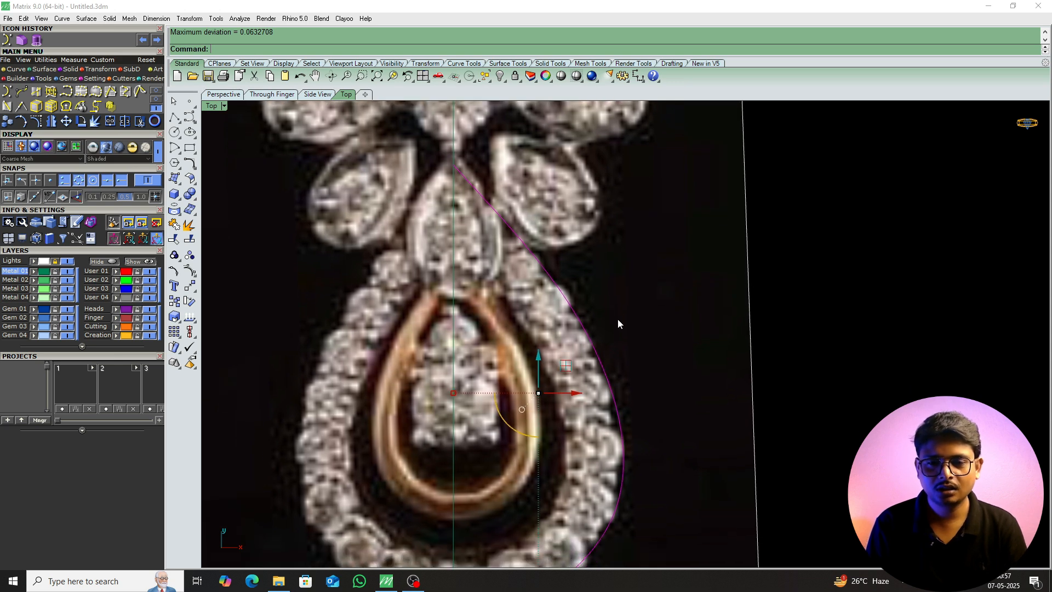
right_drag(617, 422, 611, 307)
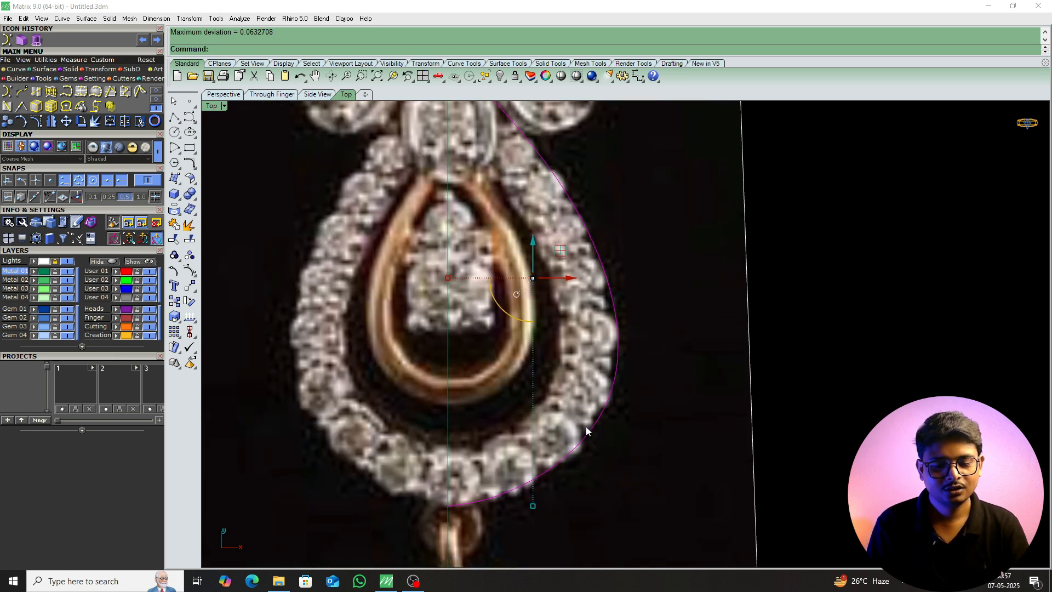
Turn on the half curve's control points and move the one beside its lower end to refine the bottom of the outline.
key(F10)
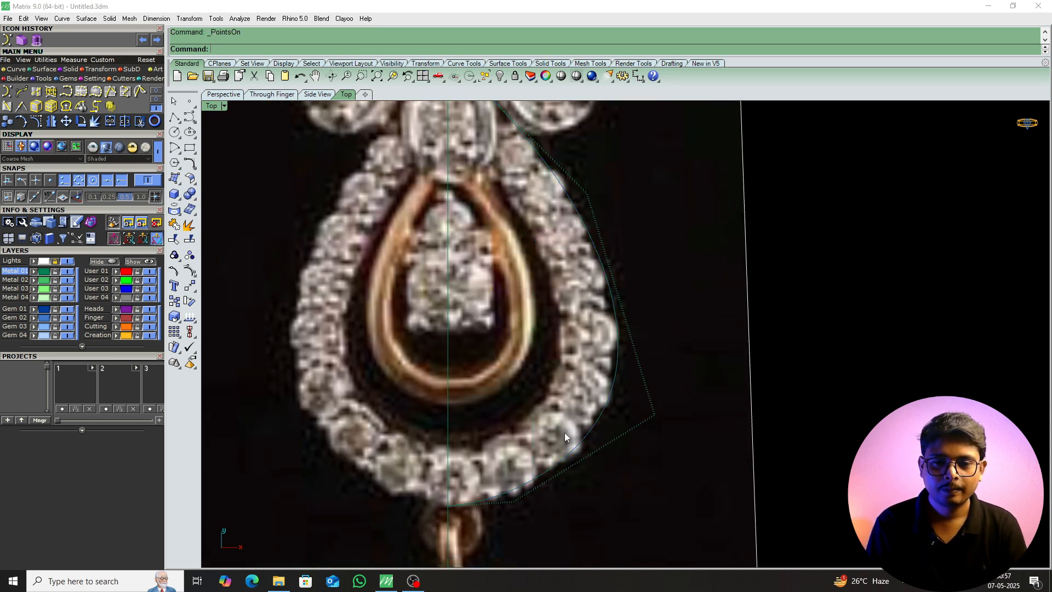
scroll(515, 444, up, 3)
drag(538, 423, 550, 430)
right_drag(561, 426, 542, 386)
text(m)
key(space)
scroll(526, 367, up, 4)
click(535, 350)
click(549, 368)
scroll(550, 367, down, 4)
right_drag(642, 272, 596, 325)
scroll(597, 337, down, 4)
Move the control point on the half curve's upper shoulder to fit the outline to the halo's outer edge.
scroll(566, 233, up, 6)
drag(564, 211, 595, 253)
text(m)
key(space)
click(616, 229)
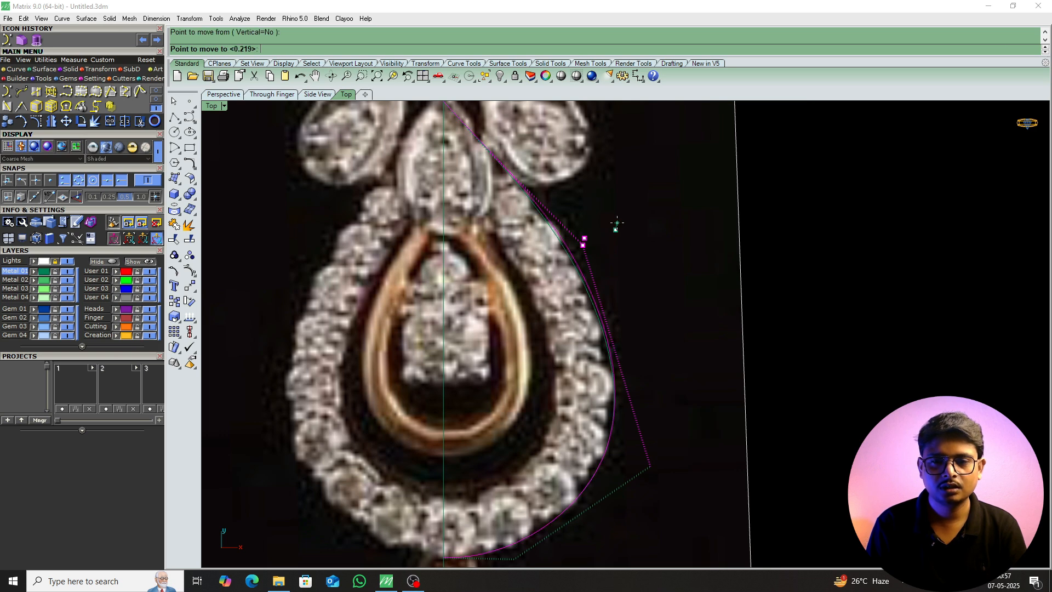
click(615, 230)
Shift the control point below the half curve's tip slightly outward and turn the control points off.
scroll(615, 229, up, 2)
scroll(526, 236, up, 6)
right_drag(512, 226, 540, 262)
drag(531, 304, 588, 279)
text(m)
key(space)
click(597, 275)
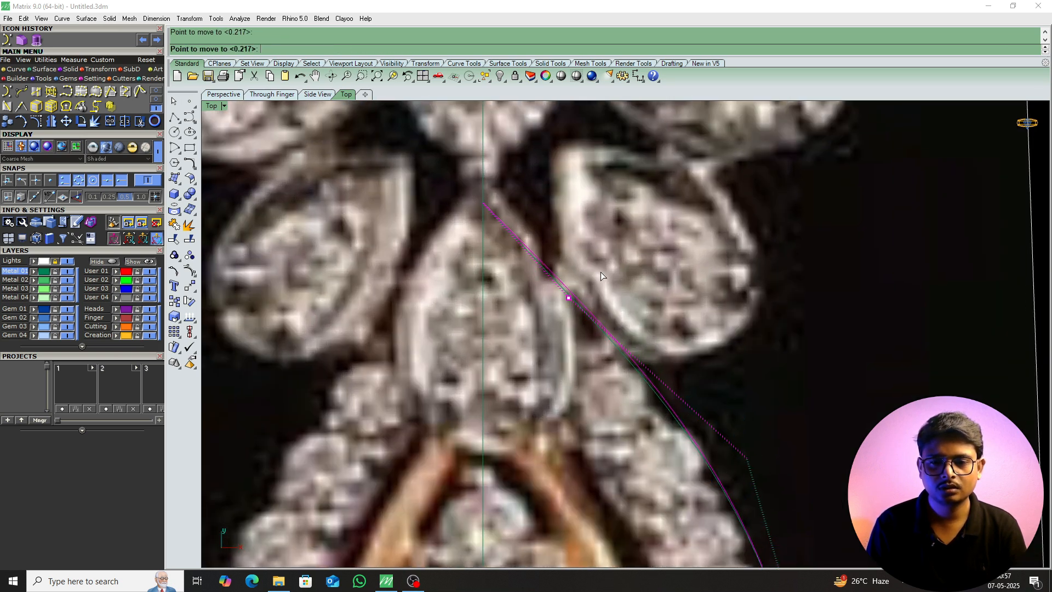
click(599, 272)
scroll(604, 296, down, 10)
key(Escape)
key(Escape)
Mirror the half curve across the vertical centre line to complete the teardrop outline.
click(632, 346)
right_drag(648, 373, 635, 323)
text(mi)
key(space)
click(571, 377)
click(569, 353)
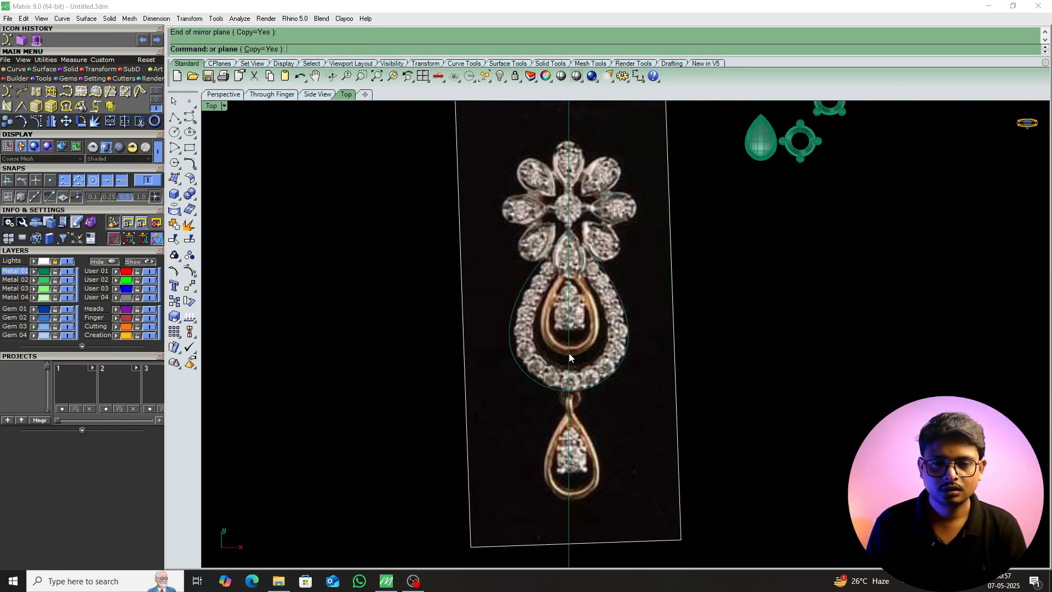
Show both halves' control points and move those near the bottom junction slightly to smooth the outline there.
scroll(572, 396, up, 5)
right_drag(553, 410, 550, 376)
key(Escape)
key(F10)
key(Escape)
click(573, 339)
shift+click(510, 338)
key(F10)
scroll(514, 374, up, 4)
drag(527, 316, 563, 358)
scroll(558, 348, up, 6)
right_drag(558, 347, 574, 422)
text(m)
key(Return)
click(564, 353)
click(564, 357)
key(Escape)
key(Escape)
scroll(564, 357, down, 12)
scroll(573, 422, down, 4)
scroll(574, 422, down, 5)
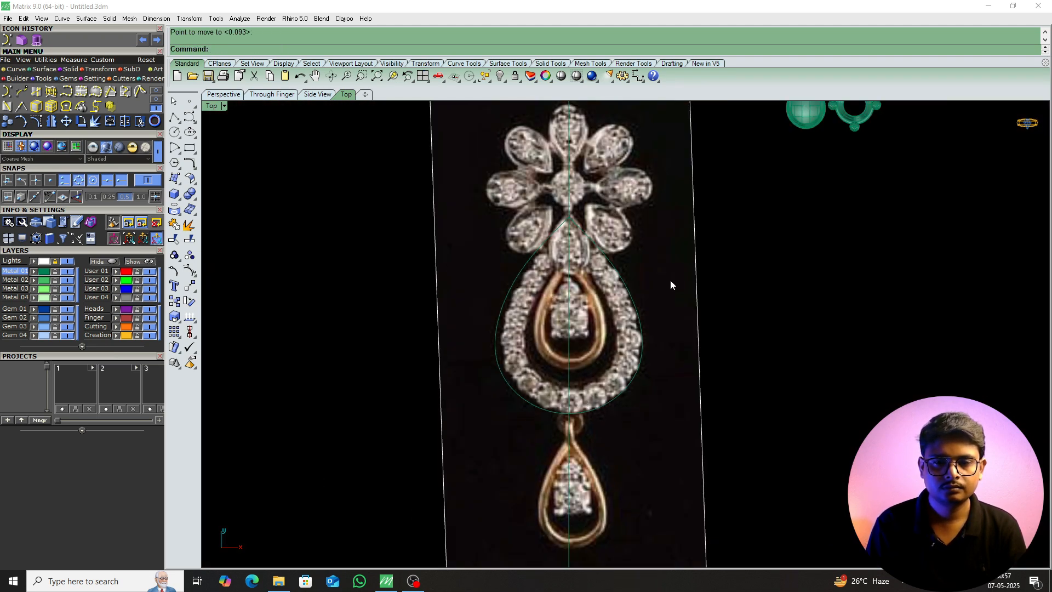
Narrow the teardrop outline slightly about its centre and move it to the empty area beside the photo.
drag(630, 350, 624, 355)
right_drag(534, 372, 500, 373)
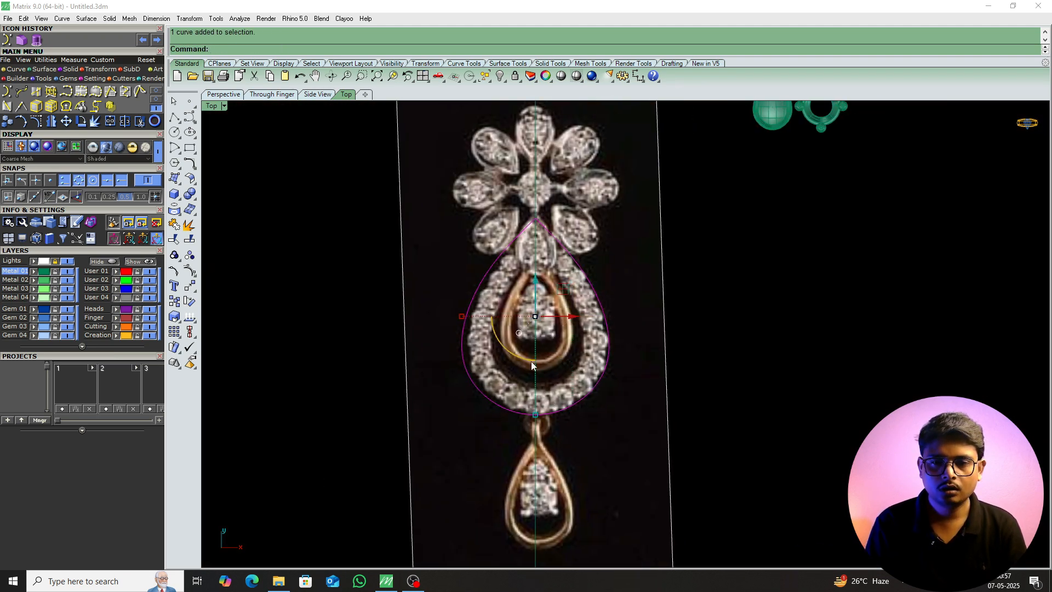
drag(462, 317, 464, 320)
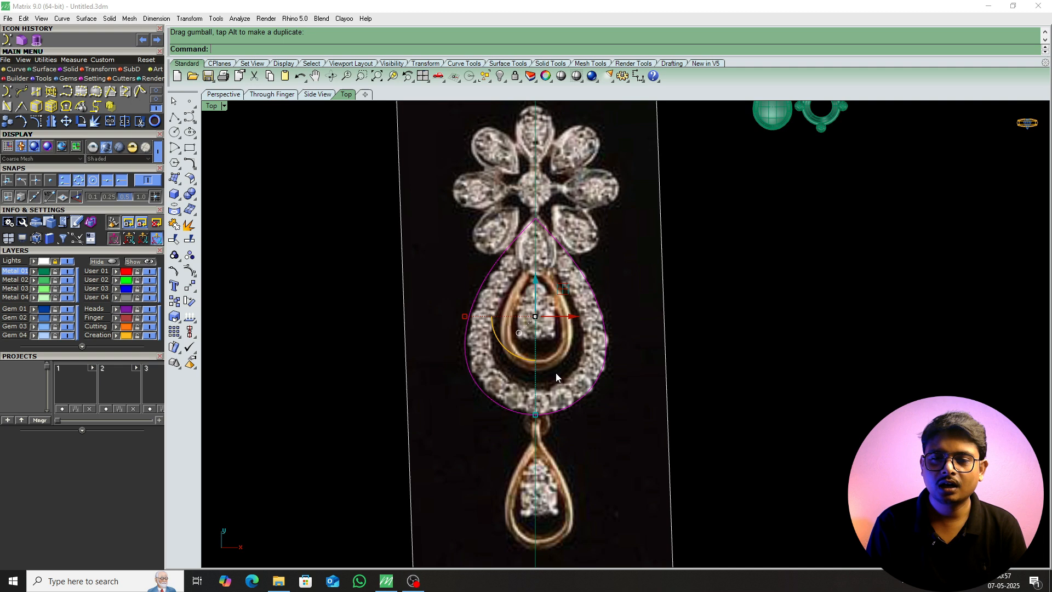
drag(572, 316, 780, 322)
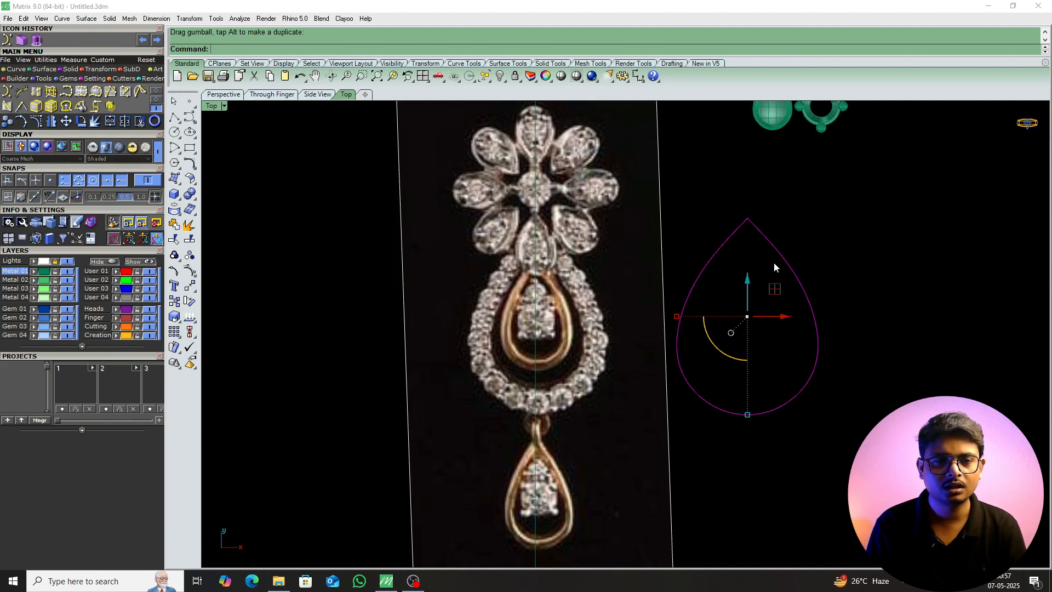
Draw a circle about 9.47 in diameter centred on the centre line and move it up to meet the halo's lower edge.
click(175, 134)
click(534, 356)
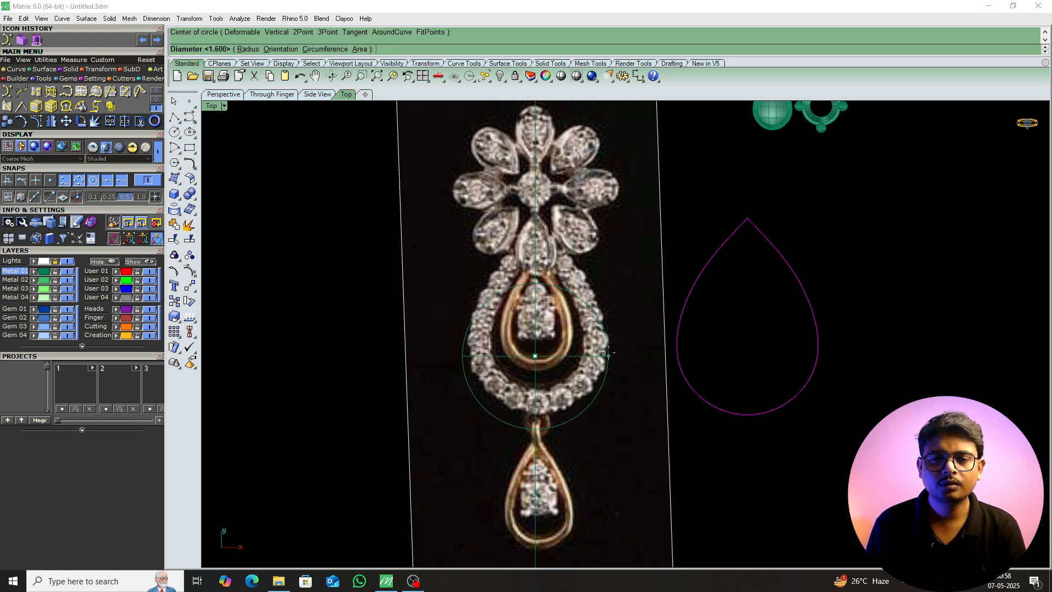
click(607, 354)
click(565, 293)
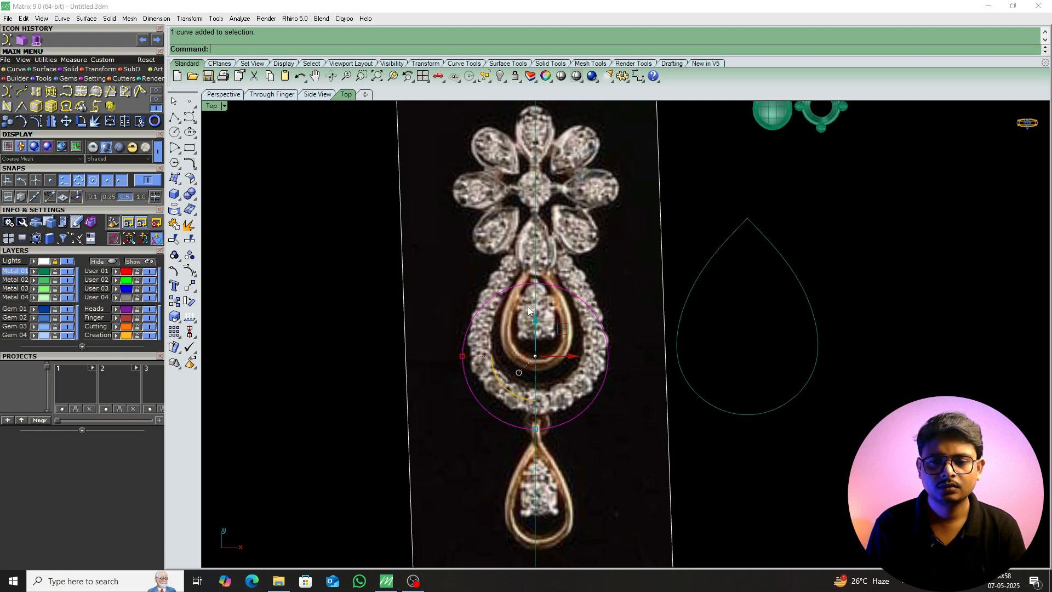
drag(534, 319, 535, 307)
right_drag(549, 297, 538, 339)
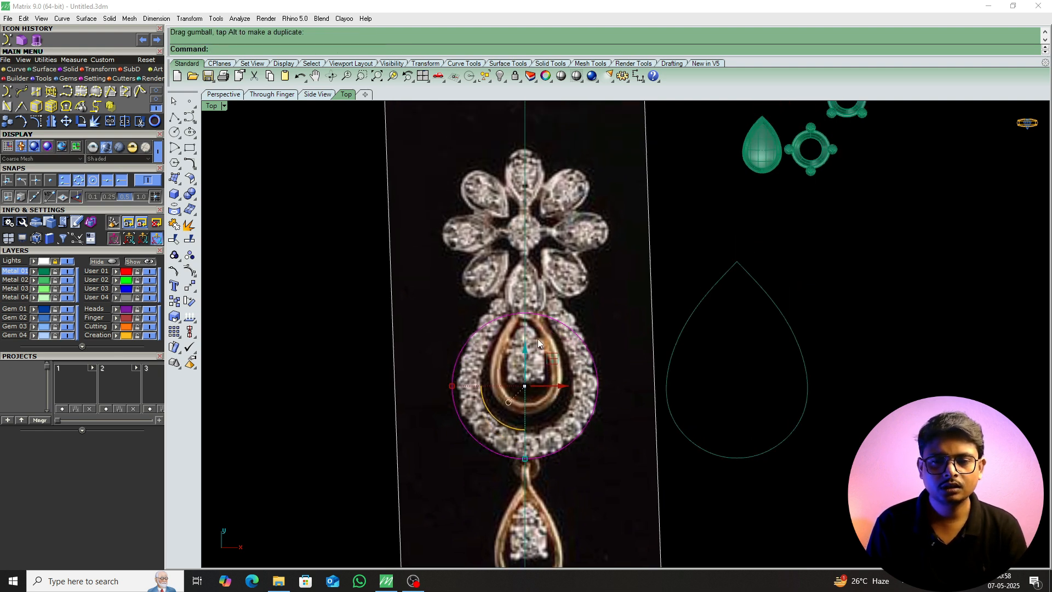
Raise the circle's top control points to shape it into a teardrop with its tip below the flower's centre stone.
click(525, 313)
right_drag(610, 281, 586, 332)
text(ove)
key(Return)
click(593, 399)
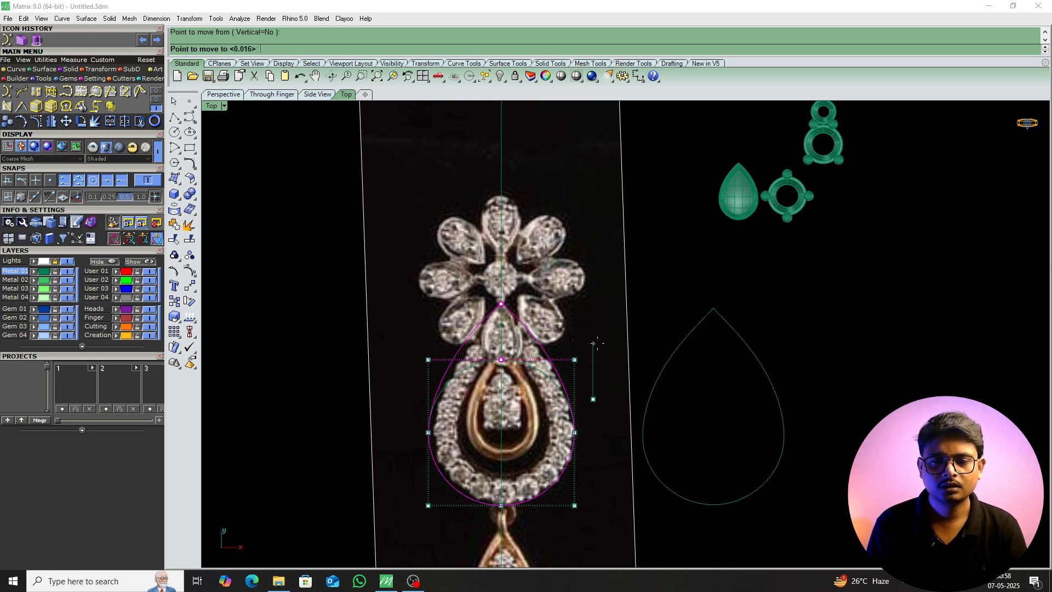
click(598, 349)
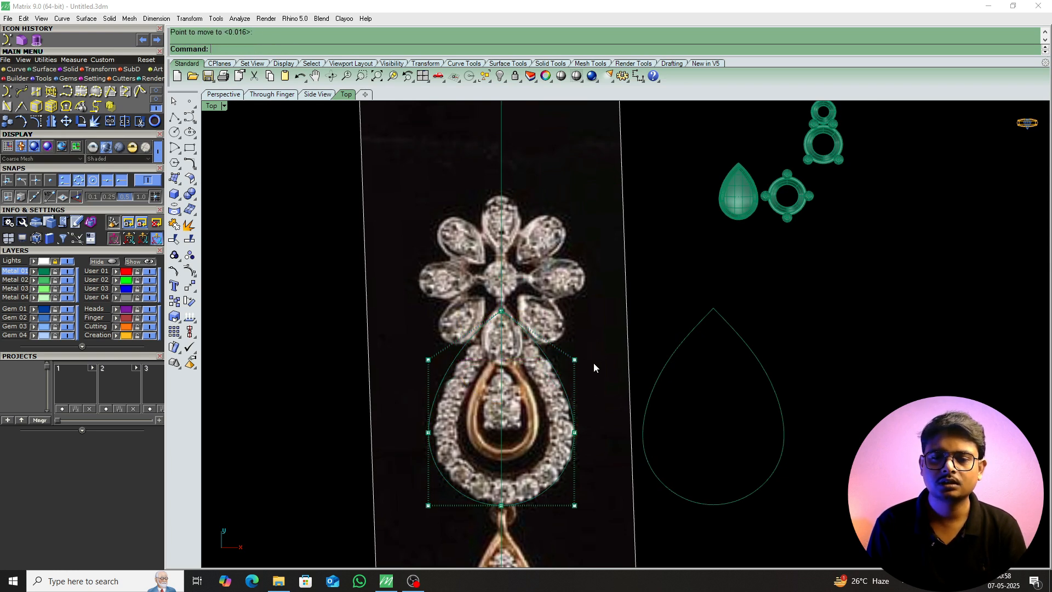
click(570, 405)
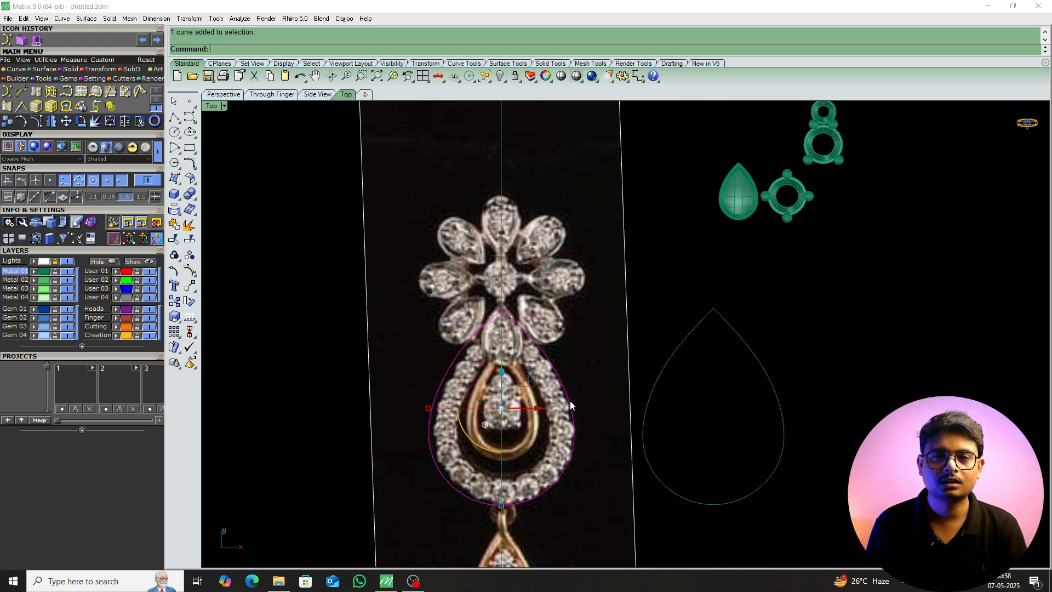
Delete the traced teardrop outline standing beside the photo.
key(Escape)
click(707, 324)
key(Delete)
Offset the circle-based teardrop curve inward by 1.60 to outline the halo's inner edge.
click(537, 357)
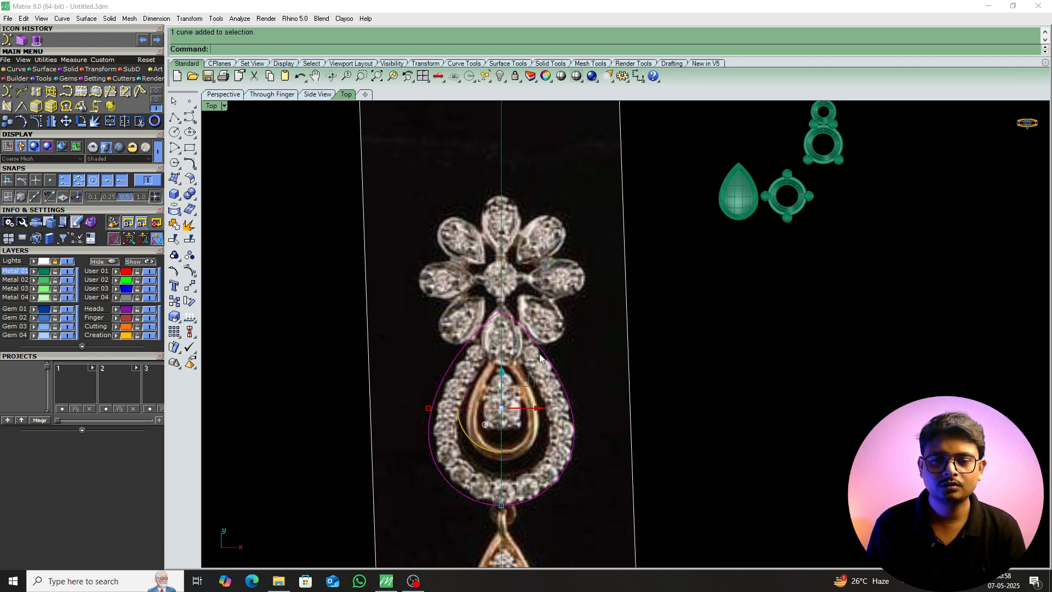
scroll(550, 405, up, 4)
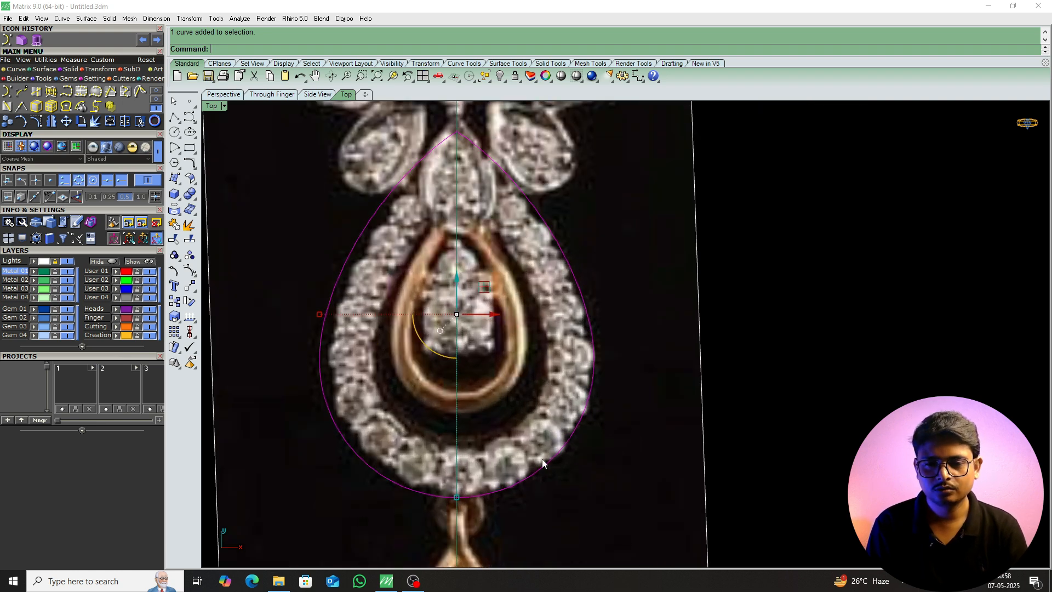
text(o)
key(Return)
scroll(530, 422, up, 4)
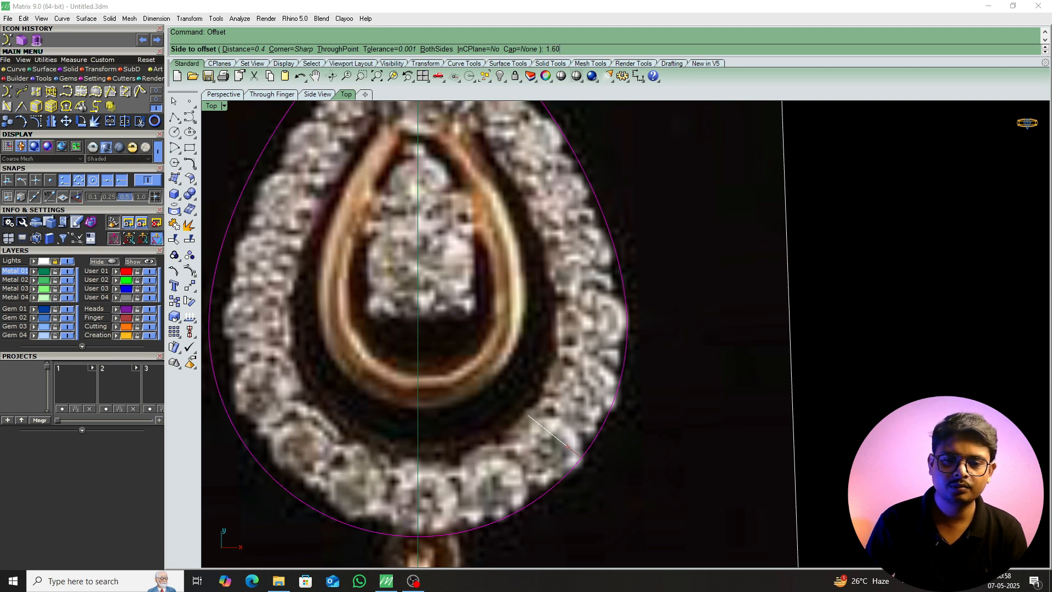
text(1.60)
key(Return)
click(529, 415)
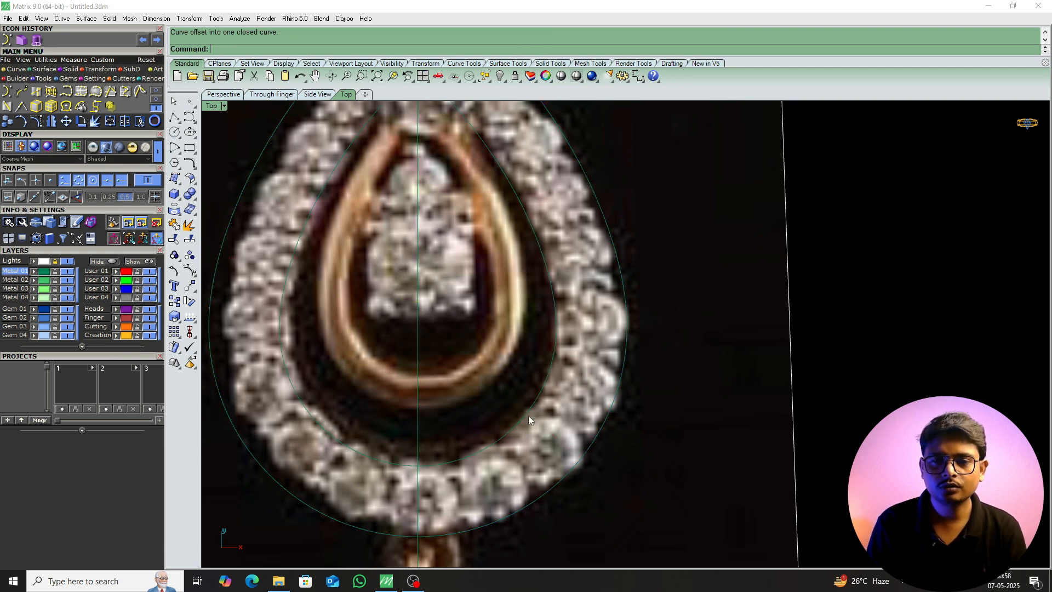
scroll(549, 392, down, 3)
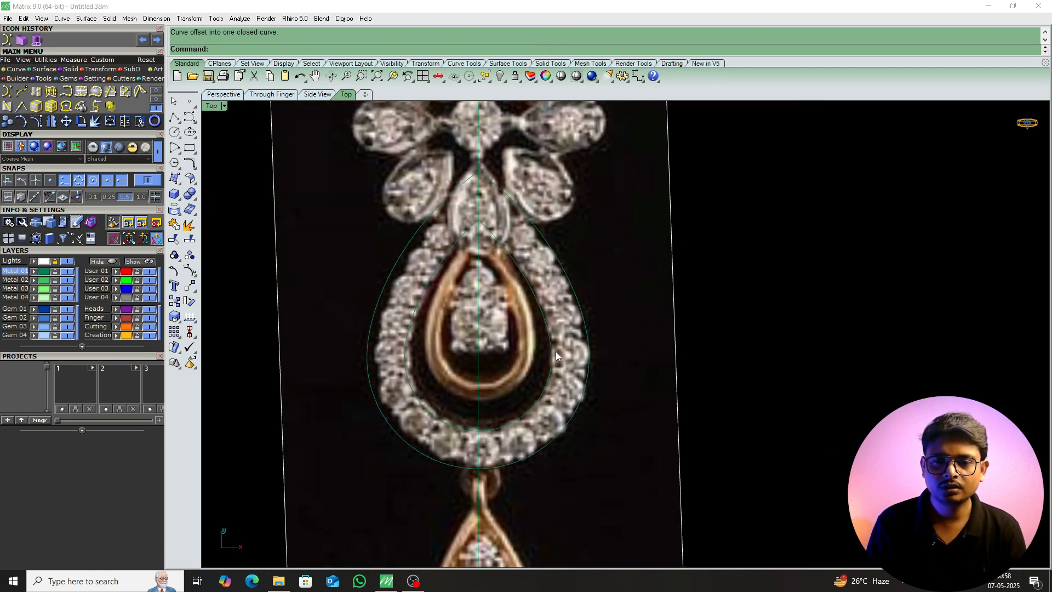
scroll(564, 318, up, 3)
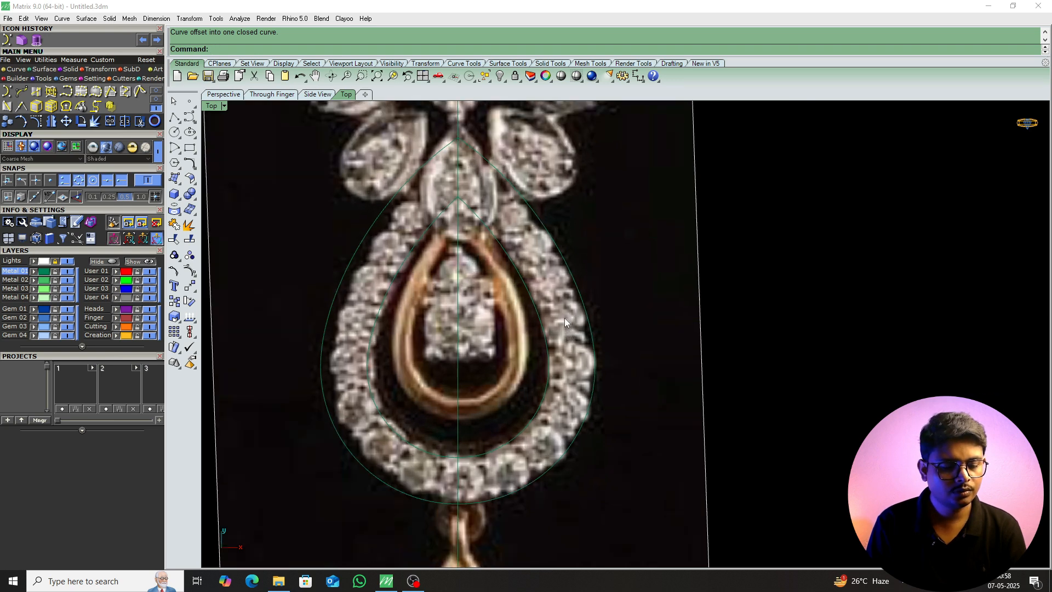
Draw a test circle 1.4 mm in diameter in the empty area beside the photo.
scroll(564, 347, down, 8)
text(c)
key(Return)
click(728, 341)
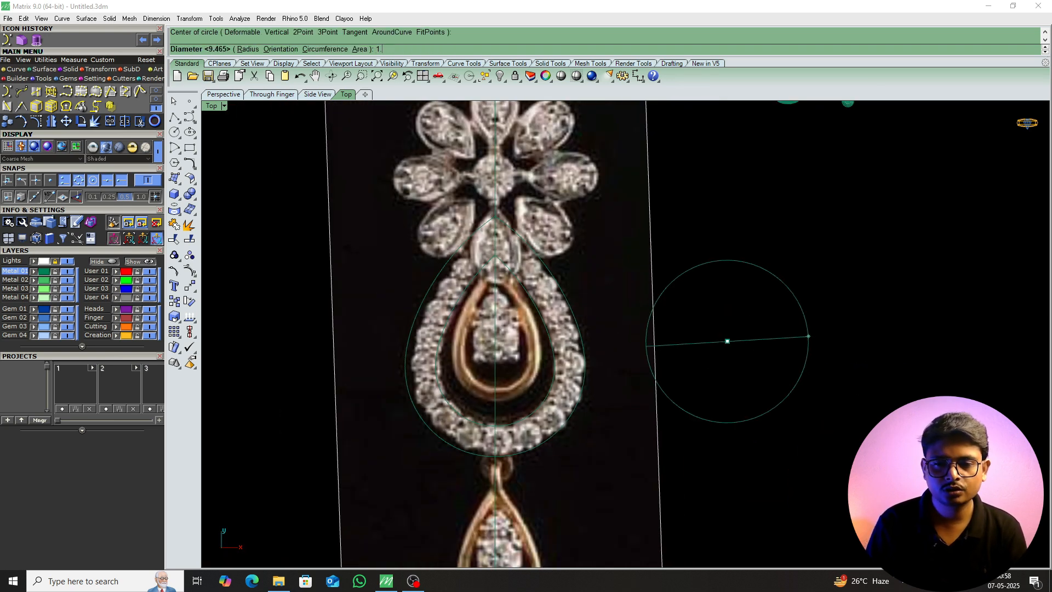
key(Return)
Offset the test circle outward by 0.1 mm.
scroll(757, 342, up, 6)
click(717, 358)
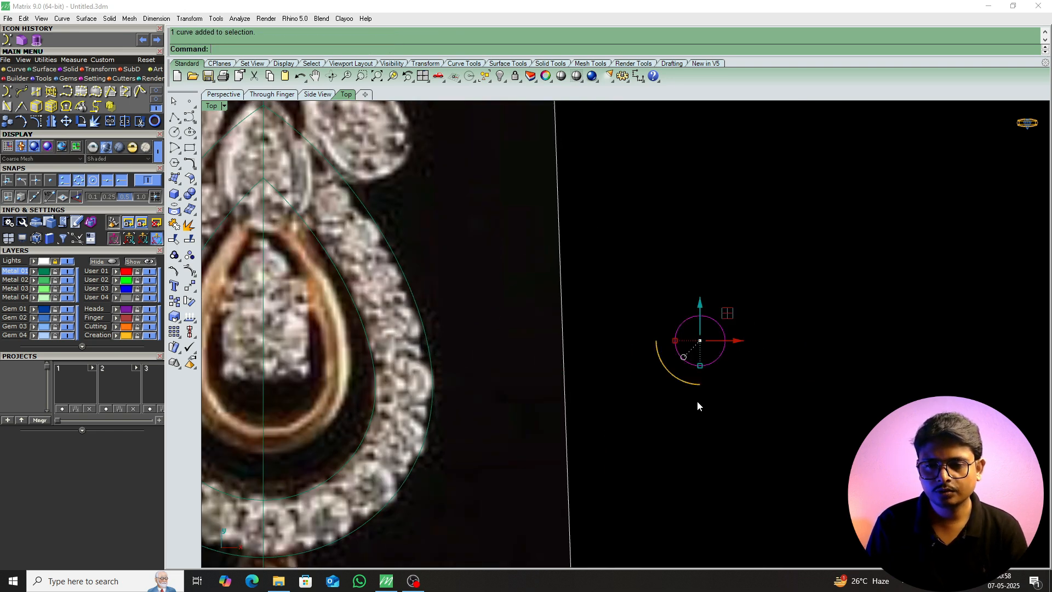
right_drag(698, 399, 656, 437)
text(o)
key(Return)
scroll(719, 366, up, 4)
text(.1)
key(Return)
click(724, 361)
Copy both circles upward twice, stacking three pairs so that their outer rims overlap.
scroll(641, 383, up, 6)
right_drag(662, 382, 613, 384)
drag(607, 425, 563, 472)
right_drag(590, 432, 623, 422)
text(c)
key(Return)
click(598, 460)
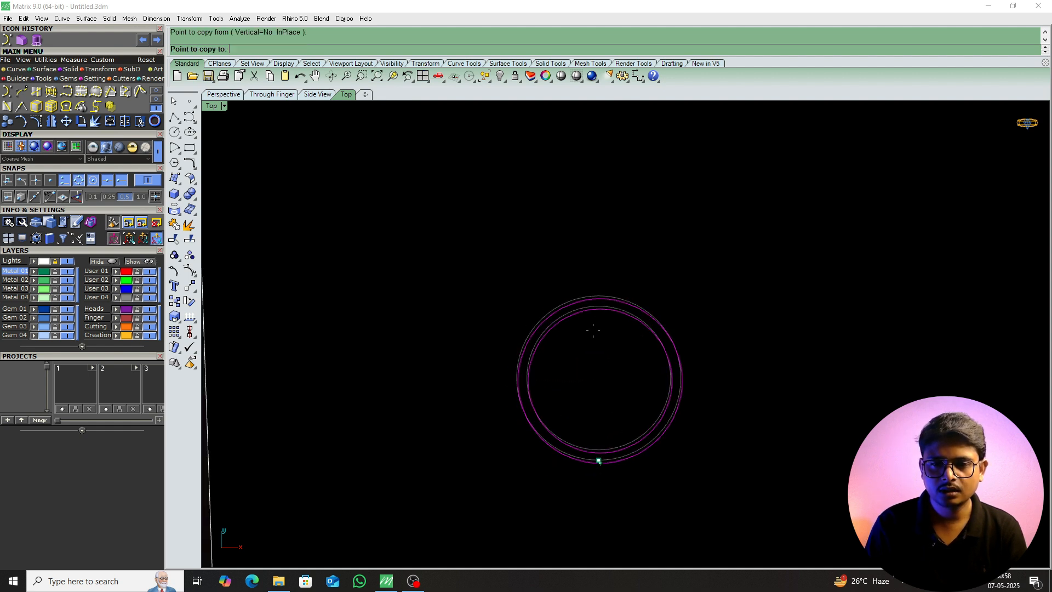
click(598, 306)
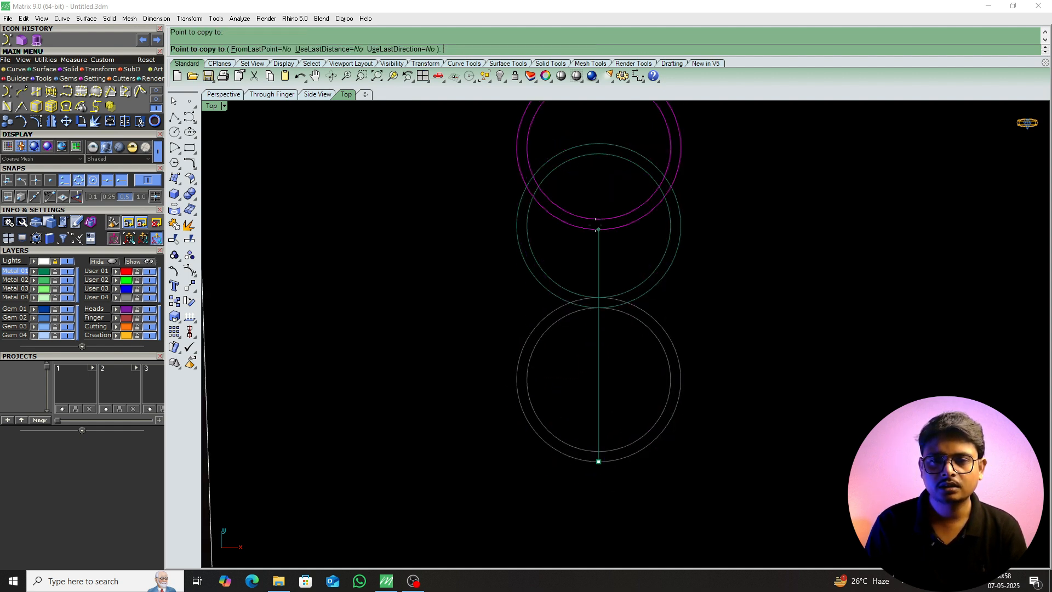
click(598, 163)
key(Return)
scroll(589, 232, up, 5)
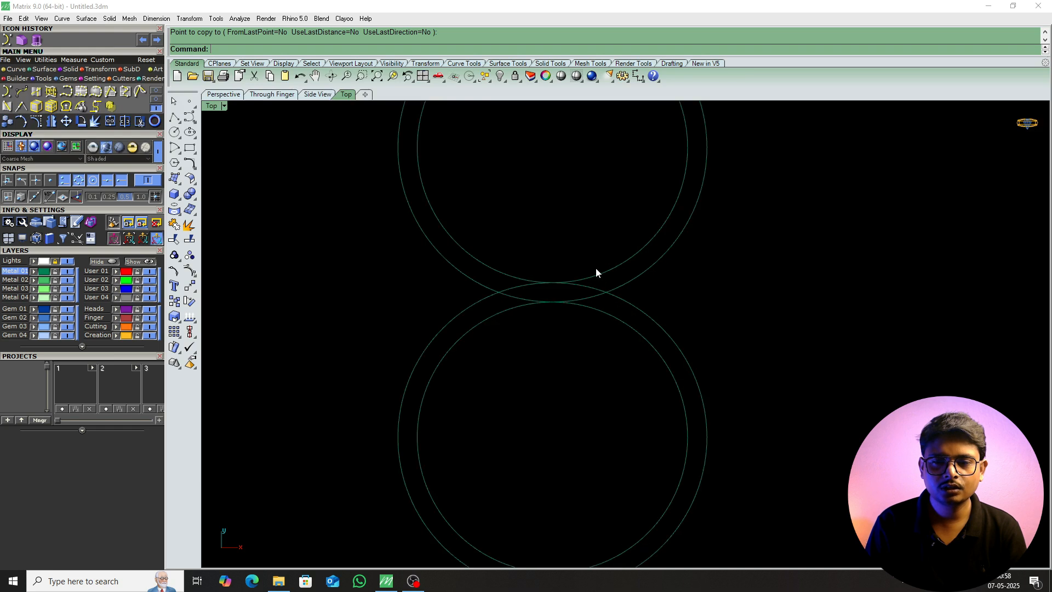
Measure the gap between the inner and outer circles on both sides of the middle pair.
scroll(524, 301, down, 10)
text(d)
key(Return)
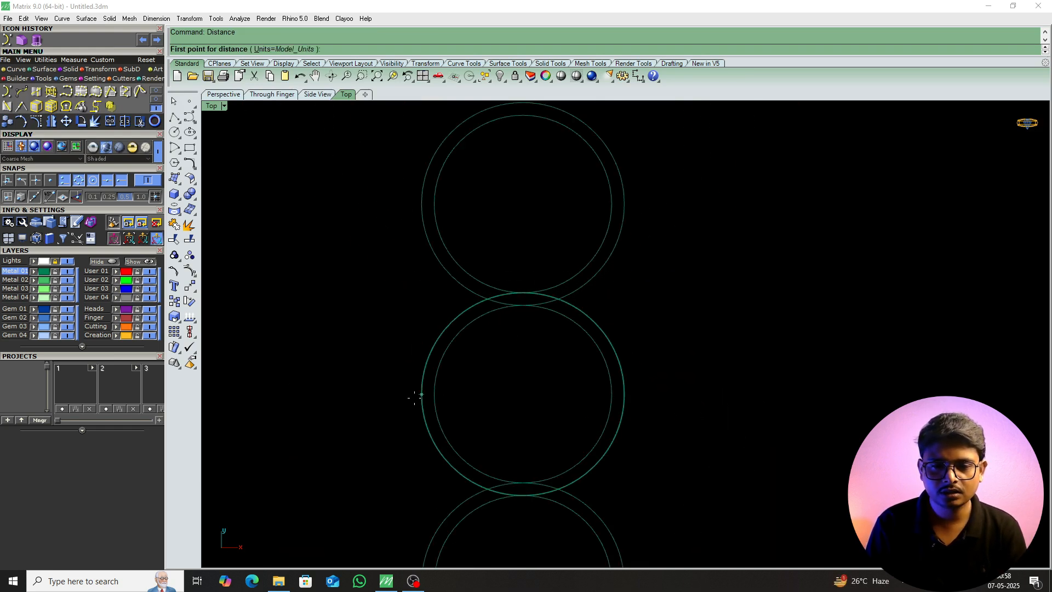
click(422, 394)
click(434, 394)
key(Return)
click(612, 393)
click(624, 393)
scroll(589, 370, down, 5)
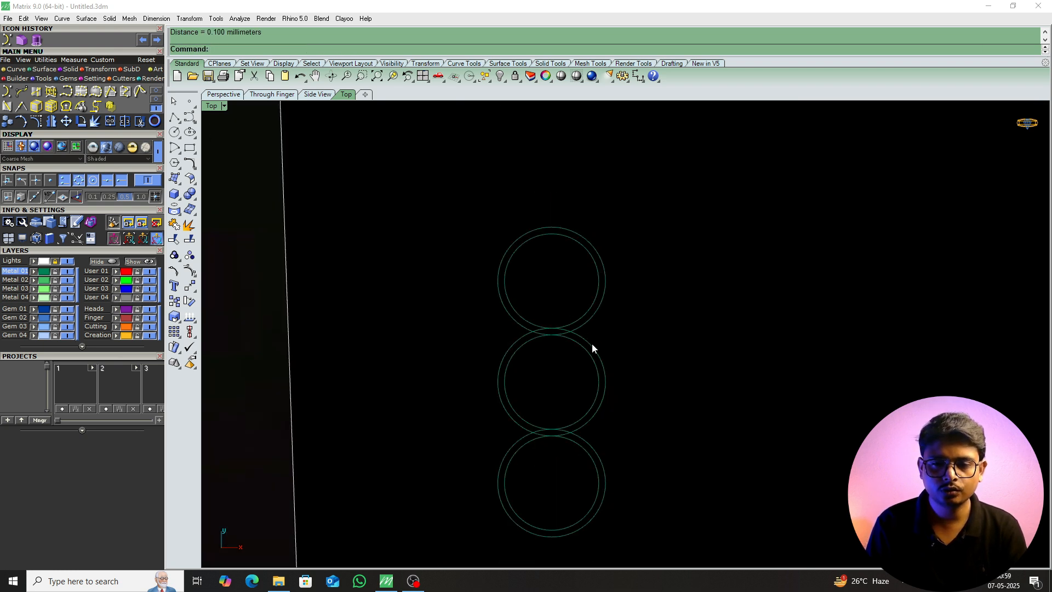
Delete the stacked test circles beside the photo.
click(596, 366)
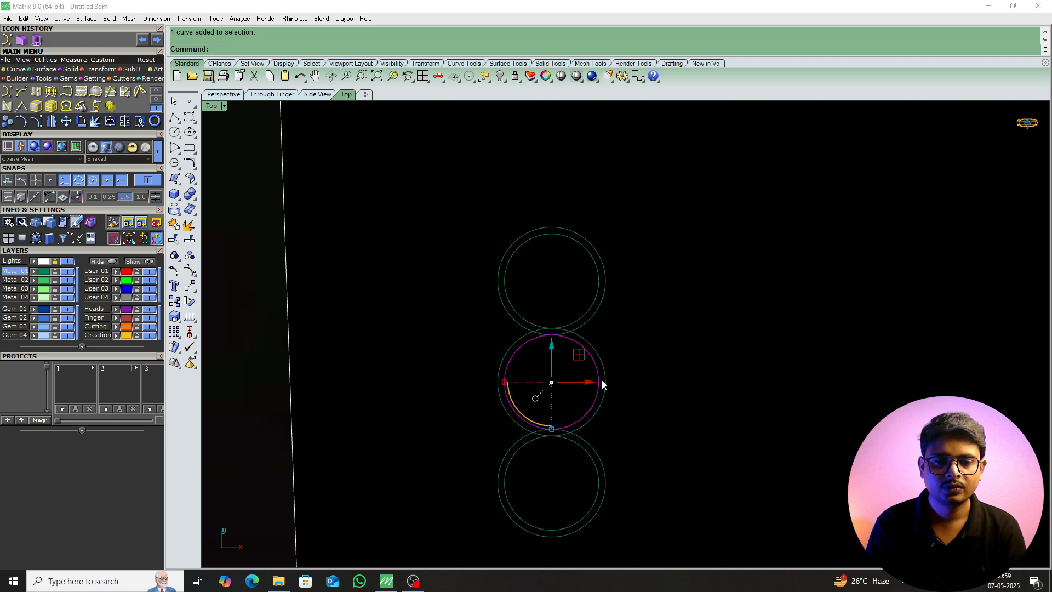
key(Delete)
scroll(558, 462, down, 3)
scroll(603, 417, up, 6)
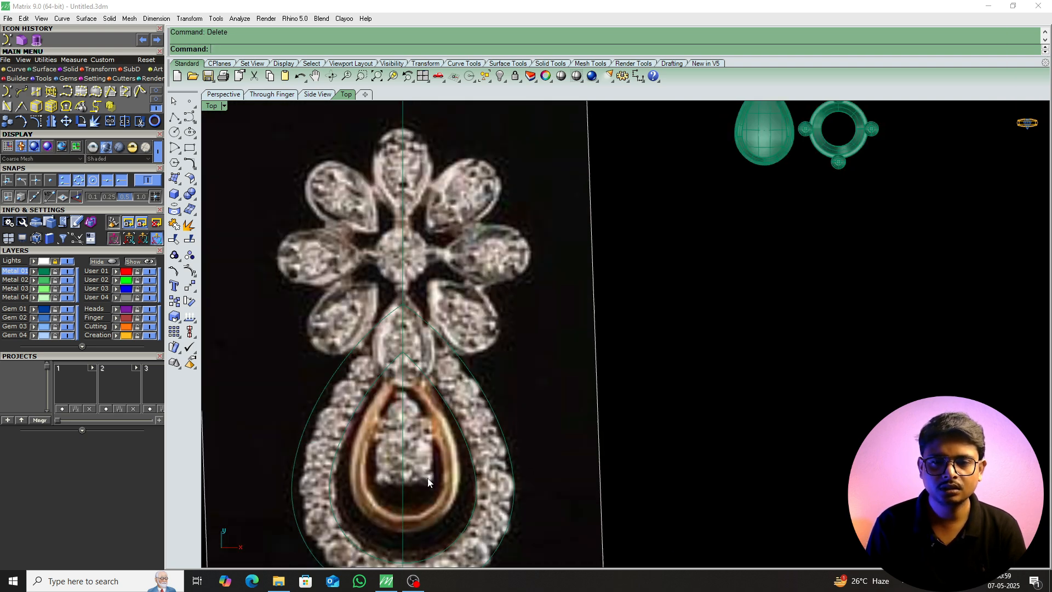
Raise the halo's inner teardrop curve vertically by 0.6 mm.
scroll(604, 409, up, 6)
click(606, 407)
scroll(605, 414, down, 8)
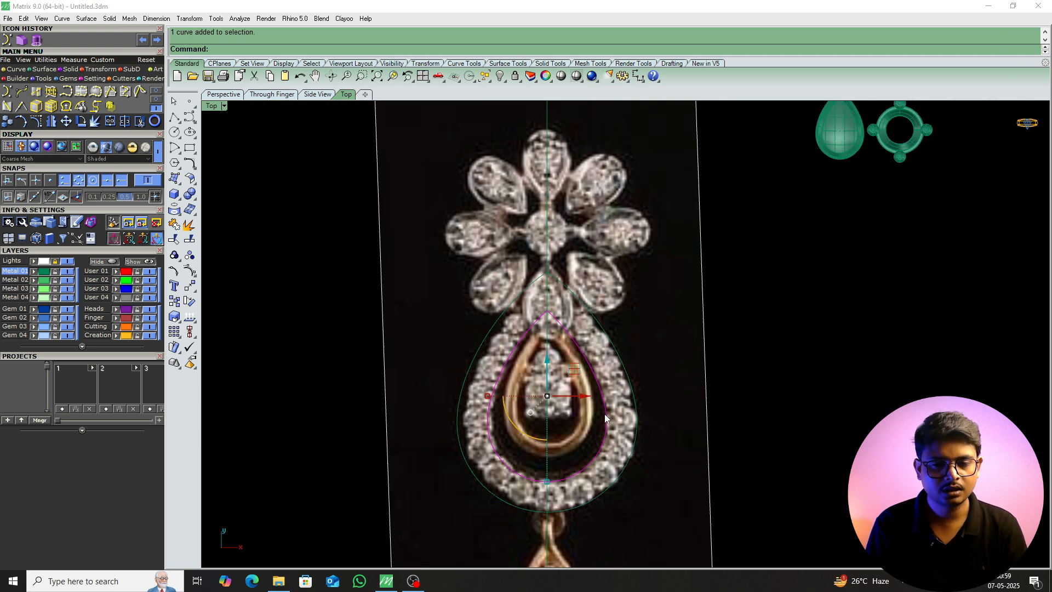
key(ctrl+F3)
right_drag(610, 415, 561, 449)
scroll(519, 330, up, 8)
drag(506, 365, 508, 356)
key(Escape)
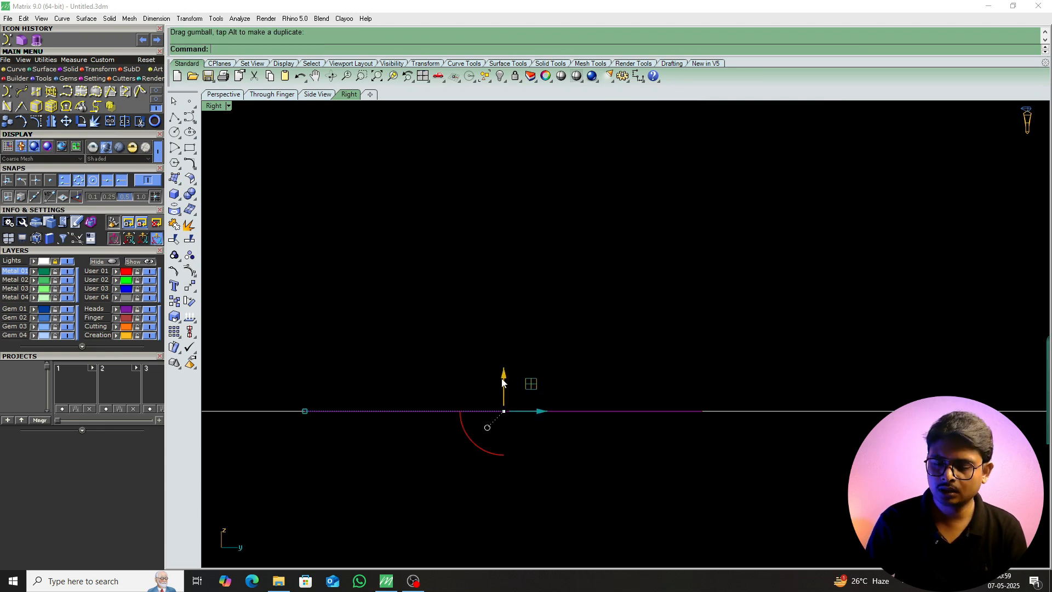
click(502, 378)
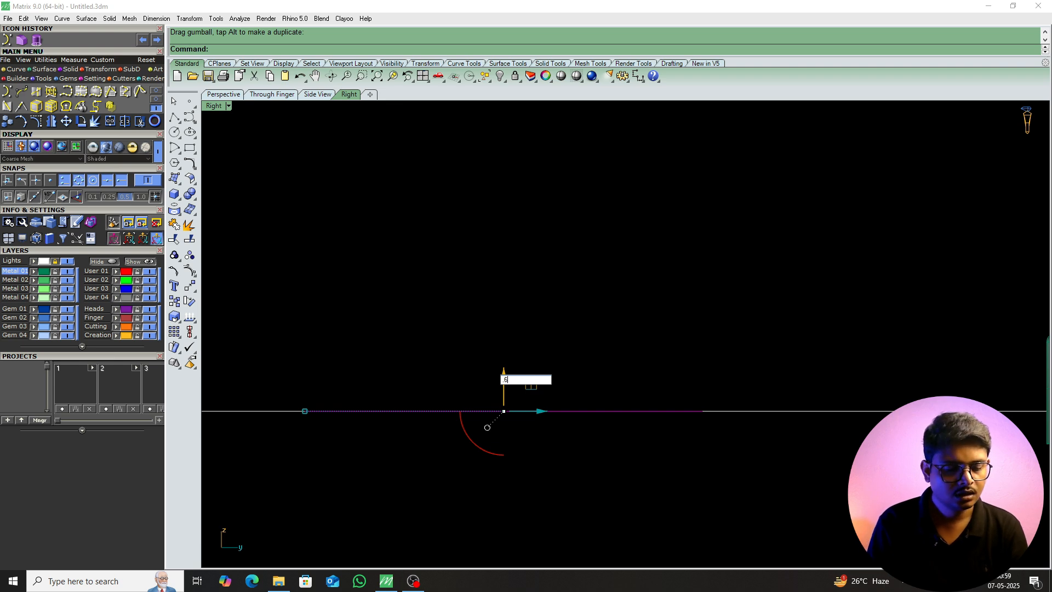
text(.6)
key(Return)
Measure the distance between the halo's raised inner curve and its outer curve.
key(ctrl+F1)
scroll(514, 335, down, 10)
key(Escape)
scroll(521, 344, up, 8)
text(Distance)
key(Return)
click(579, 446)
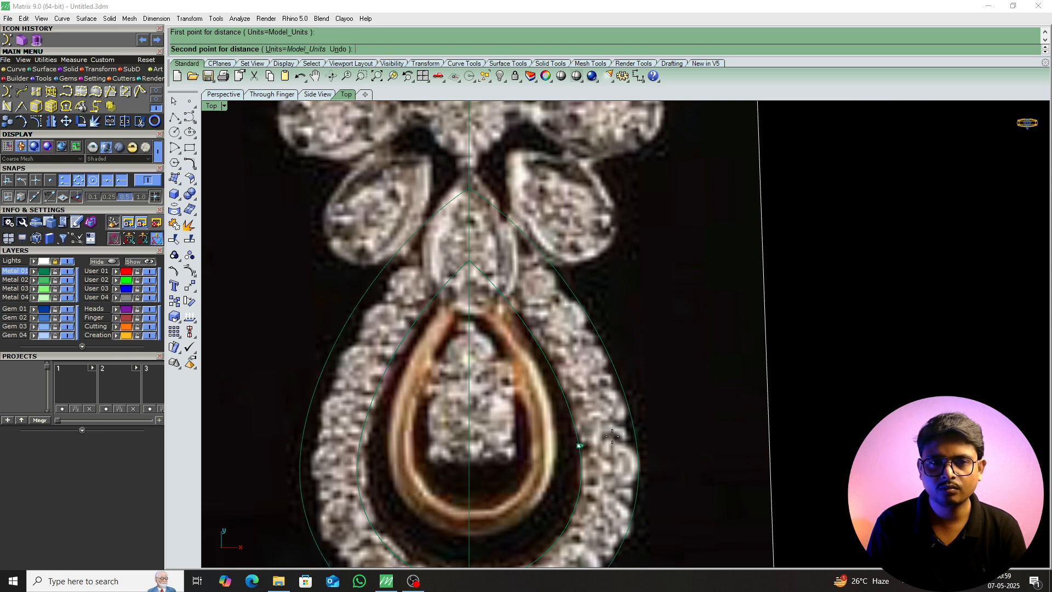
click(634, 429)
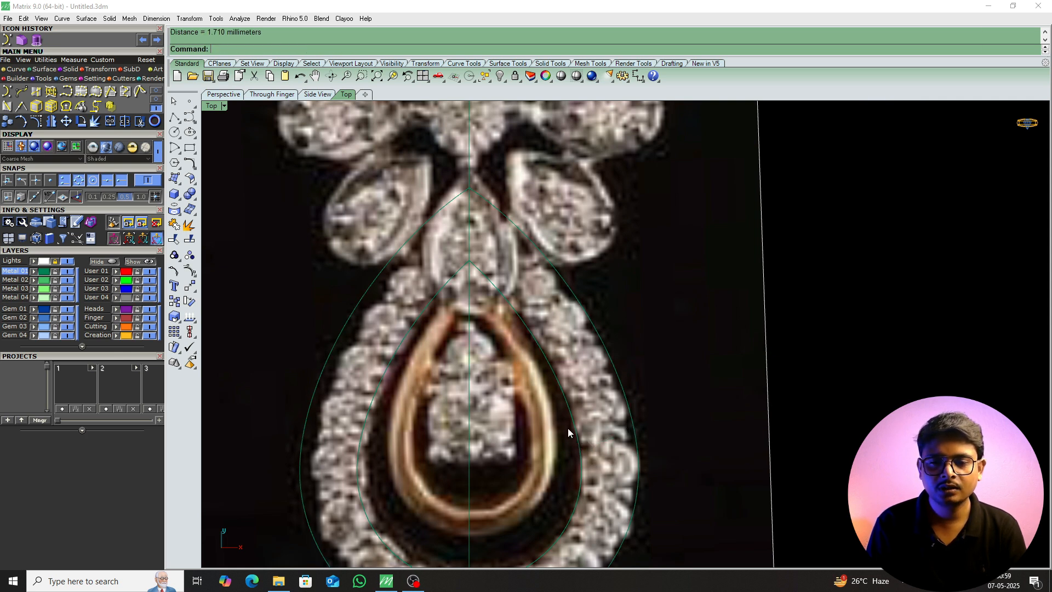
Replace the halo's outer curve with a copy offset inward by 0.1 mm and measure the halo's new width.
click(635, 426)
scroll(610, 433, up, 2)
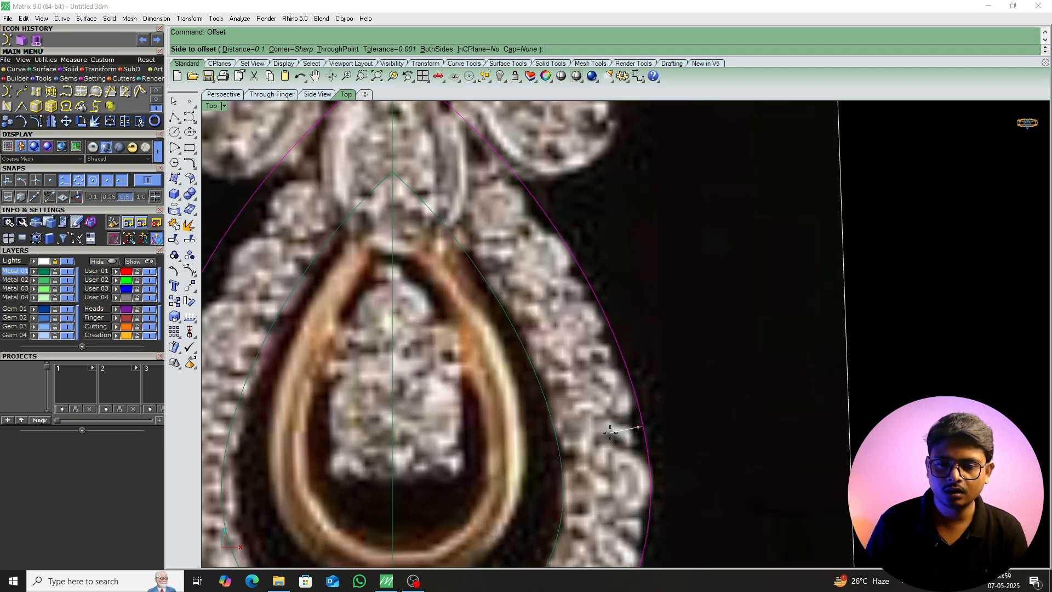
key(Return)
click(610, 433)
key(Delete)
text(d)
key(Return)
click(563, 472)
click(644, 466)
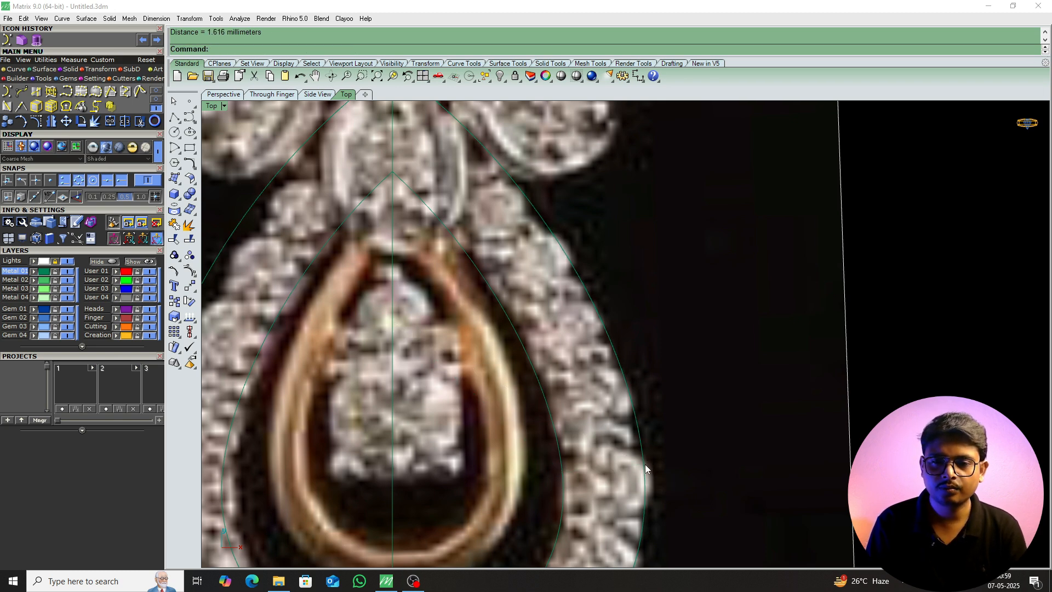
Patch a surface across the halo's inner and outer teardrop curves.
text(p)
key(Return)
right_drag(622, 436, 569, 448)
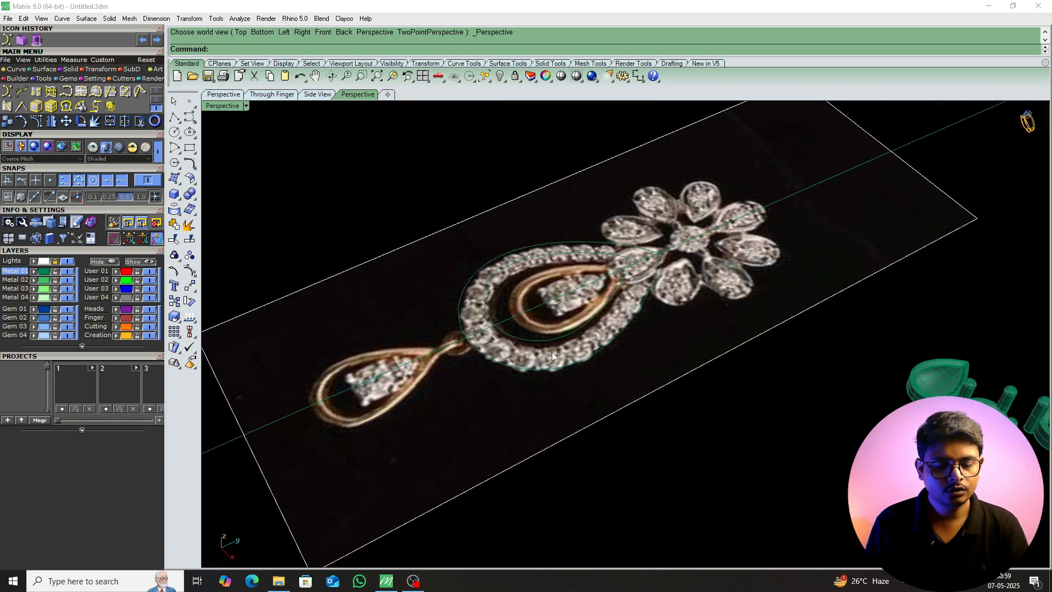
scroll(557, 356, up, 5)
drag(546, 316, 538, 420)
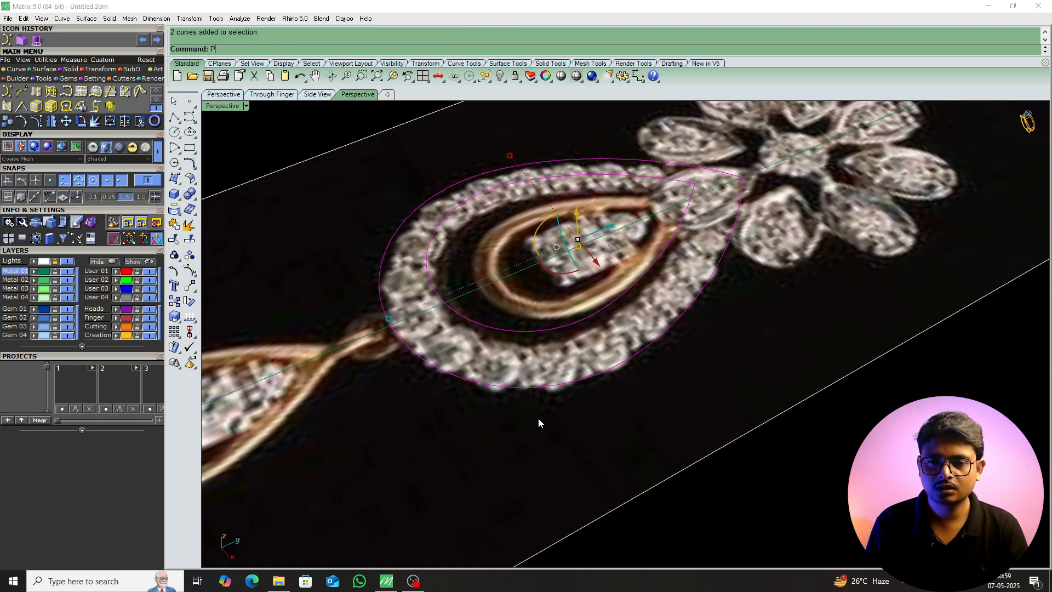
key(Return)
key(Return)
right_drag(538, 388, 609, 368)
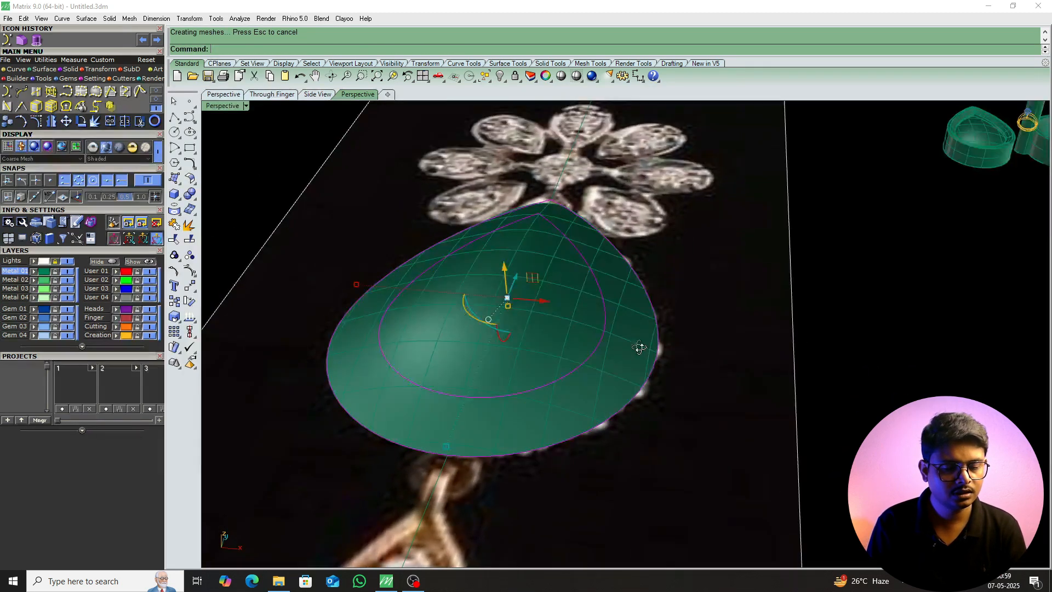
Split the patch surface along the inner teardrop curve and delete the middle piece.
text(S)
key(Return)
click(601, 338)
key(Return)
click(553, 318)
text(D)
key(Return)
Extrude the teardrop ring surface by -1 mm into a solid, in one direction only.
right_drag(551, 317, 716, 330)
scroll(589, 410, down, 6)
scroll(613, 403, up, 7)
right_drag(680, 394, 491, 400)
scroll(548, 410, down, 5)
scroll(526, 317, up, 5)
click(530, 315)
right_drag(669, 461, 640, 422)
text(E)
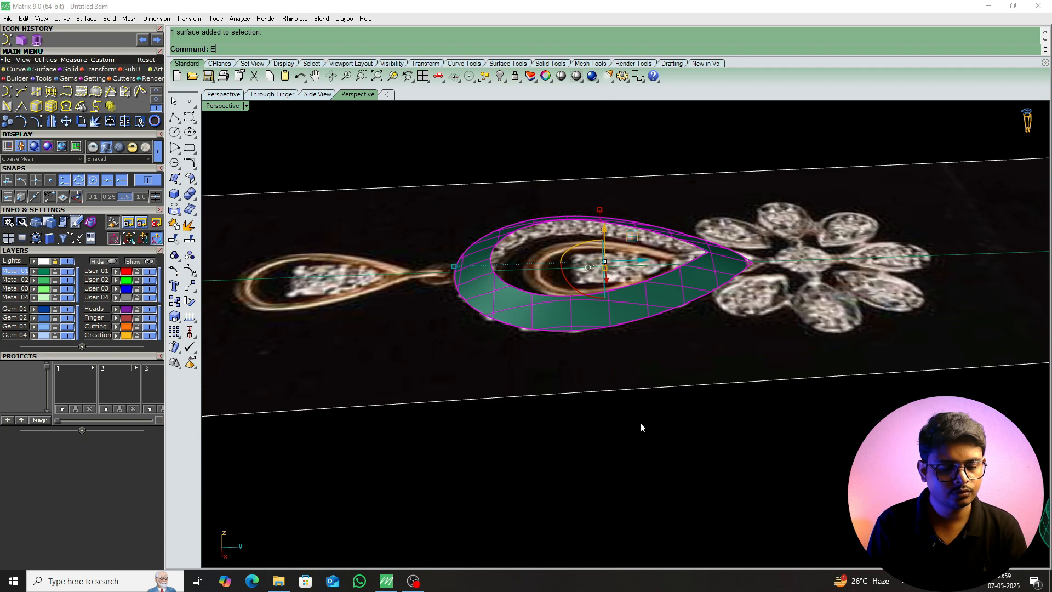
key(Return)
text(b)
key(Return)
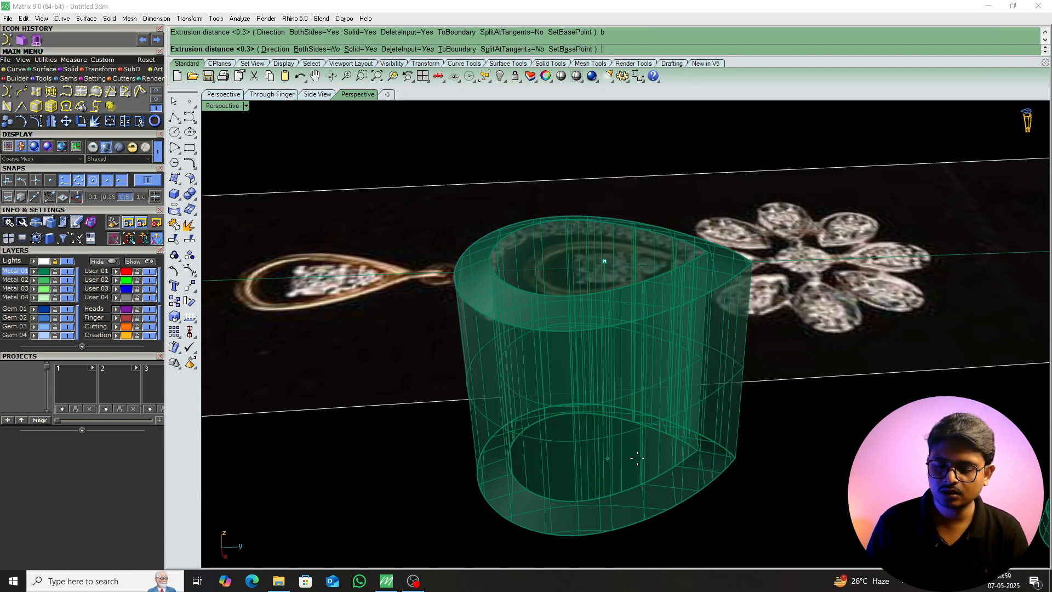
text(-1)
key(Return)
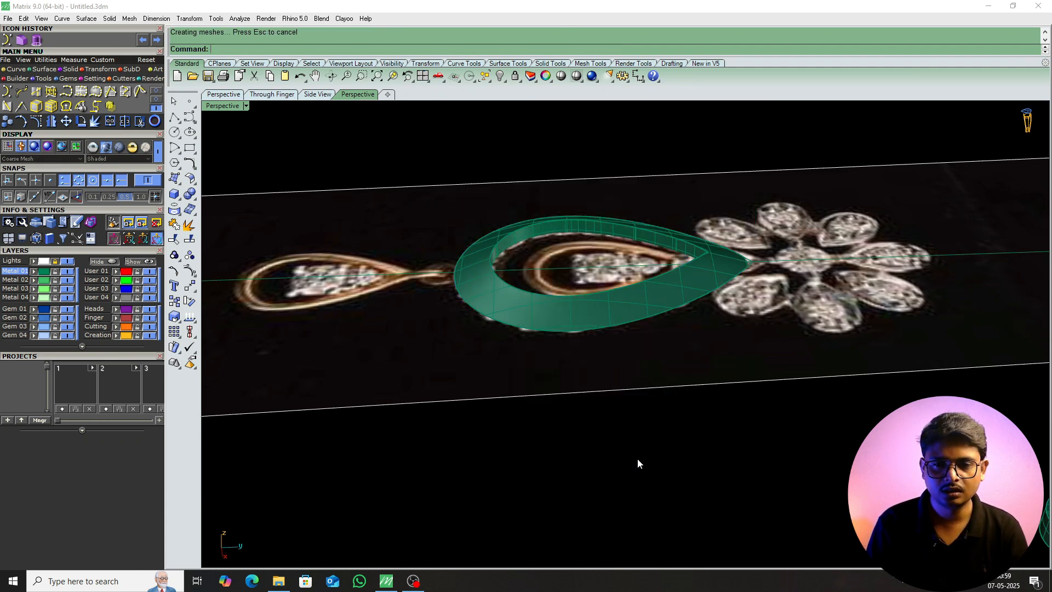
Raise the halo solid slightly above the photo plane.
click(586, 317)
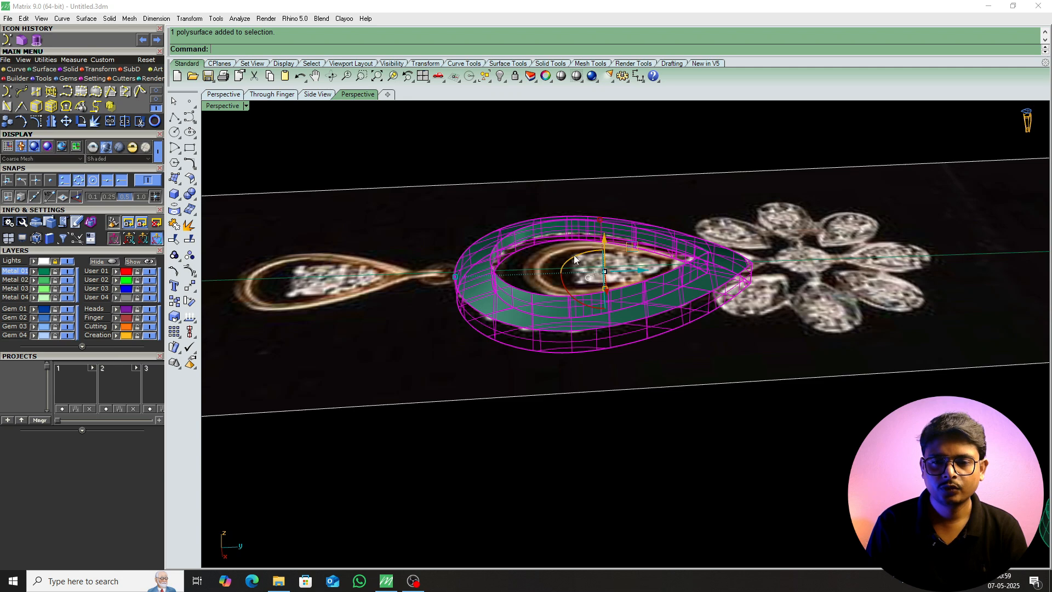
drag(604, 246, 603, 219)
key(Escape)
right_drag(607, 272, 609, 410)
scroll(610, 410, down, 5)
Copy the double-ring setting from beside the photo onto the stones inside the teardrop halo.
key(F5)
scroll(540, 370, up, 6)
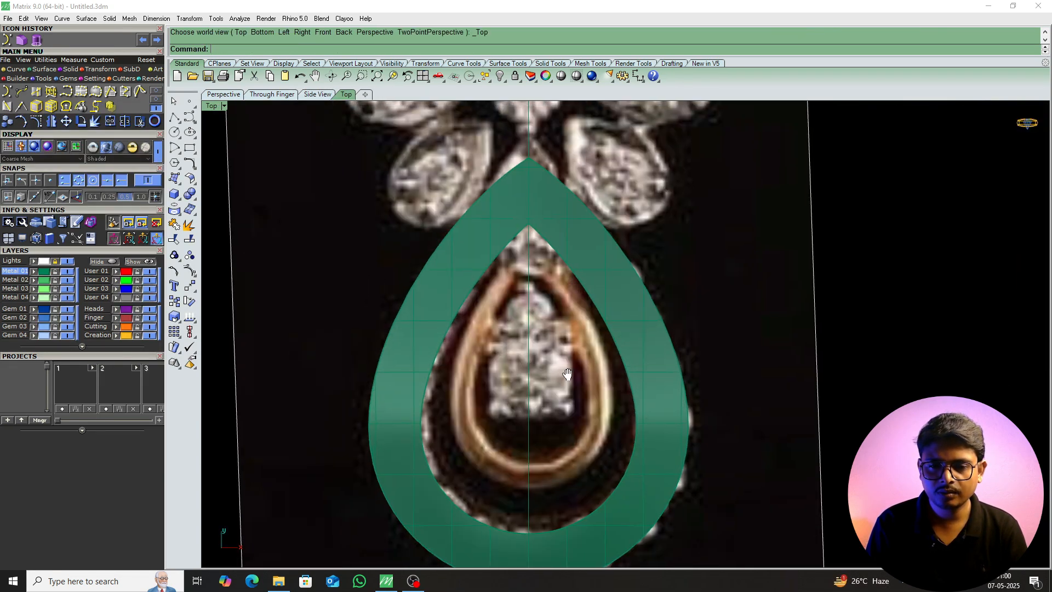
scroll(491, 345, down, 5)
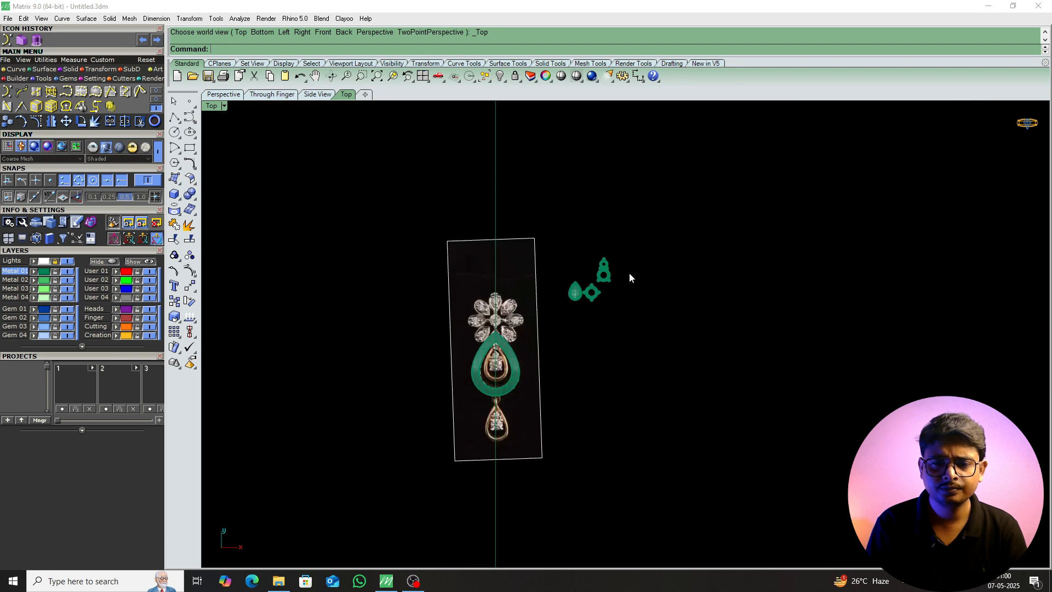
scroll(614, 274, up, 3)
click(578, 278)
drag(599, 256, 346, 470)
key(Escape)
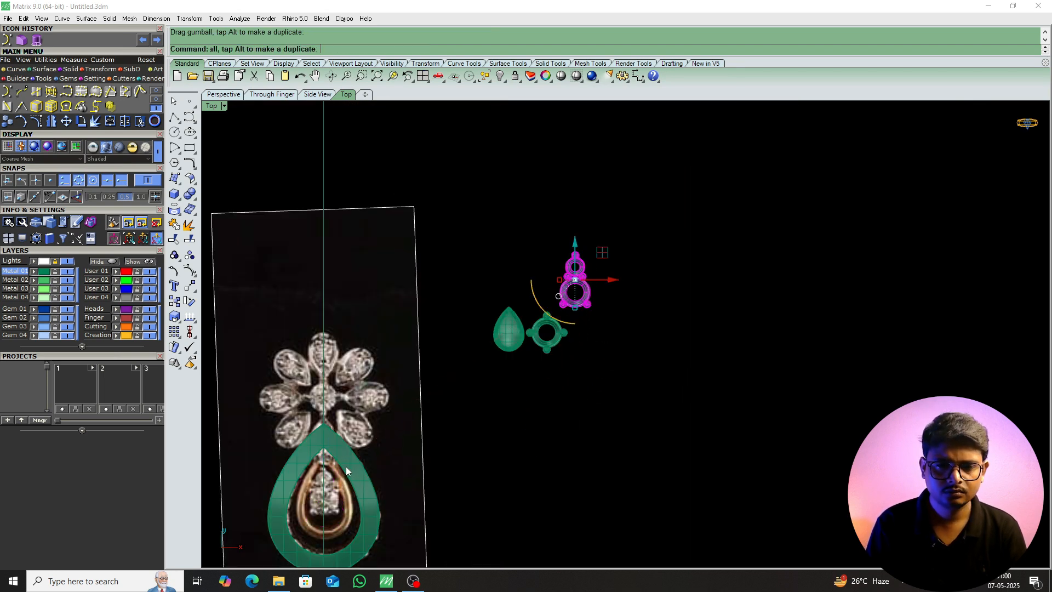
text(c)
key(Return)
click(727, 241)
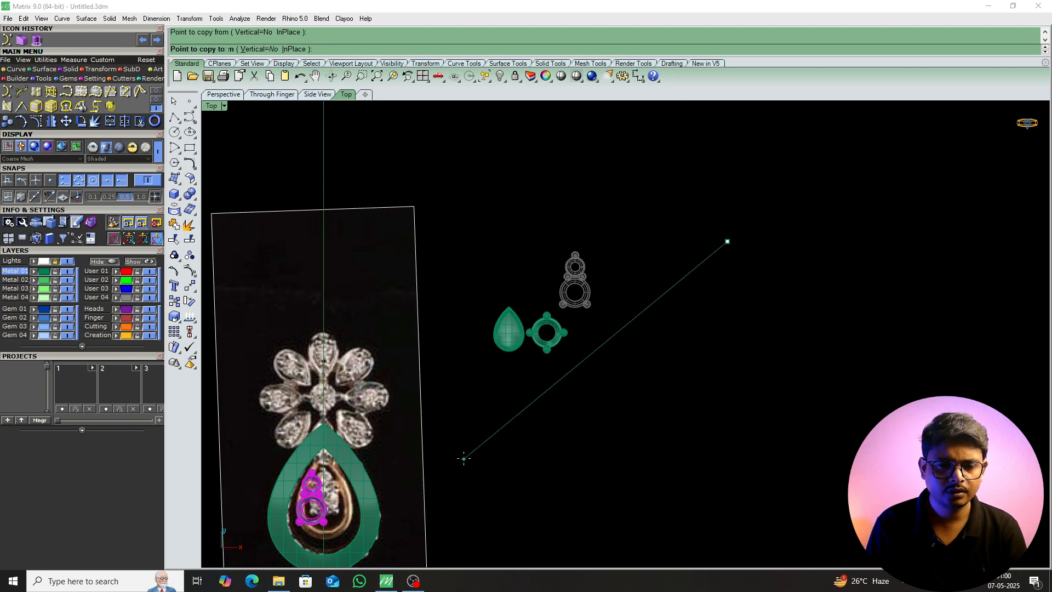
click(476, 451)
key(Return)
scroll(327, 517, up, 8)
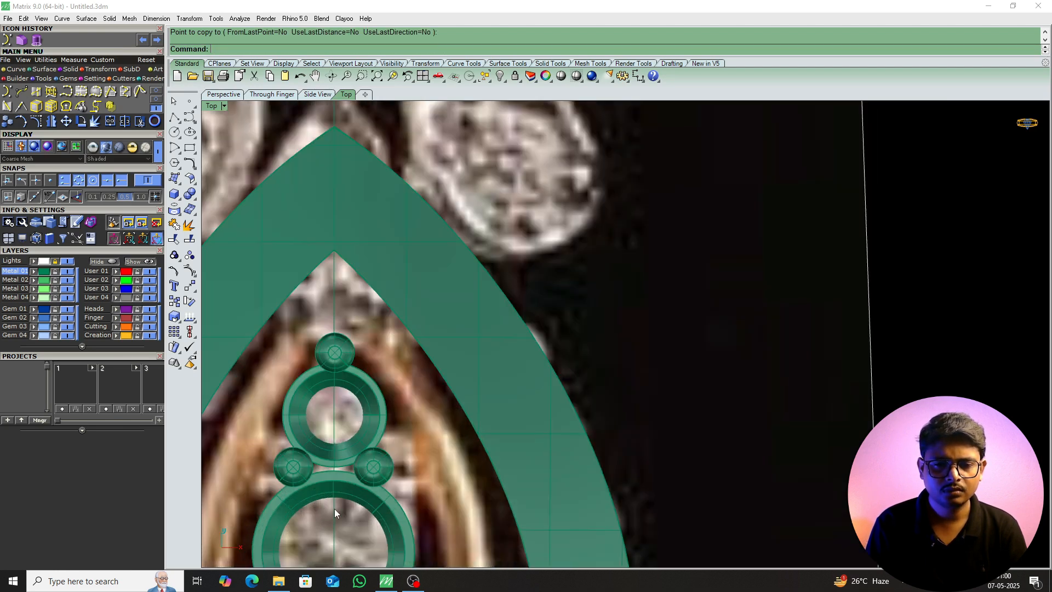
Move the copied double-ring setting up along the centre line over the drop's stones and lower it slightly.
scroll(454, 408, up, 8)
text(m)
key(Return)
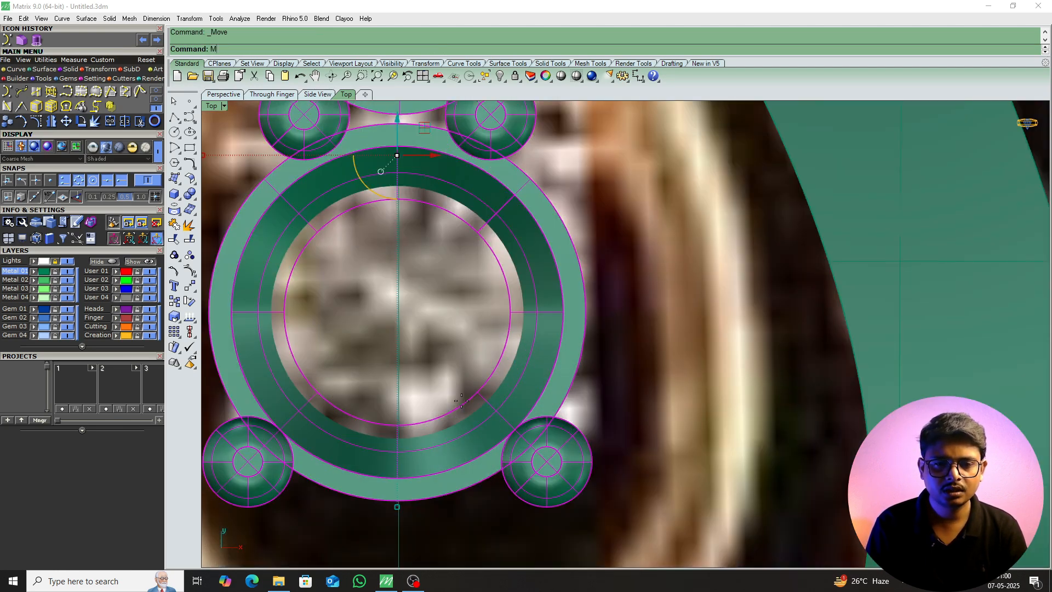
click(479, 401)
scroll(417, 342, down, 2)
click(402, 296)
scroll(426, 368, down, 6)
right_drag(425, 364, 431, 383)
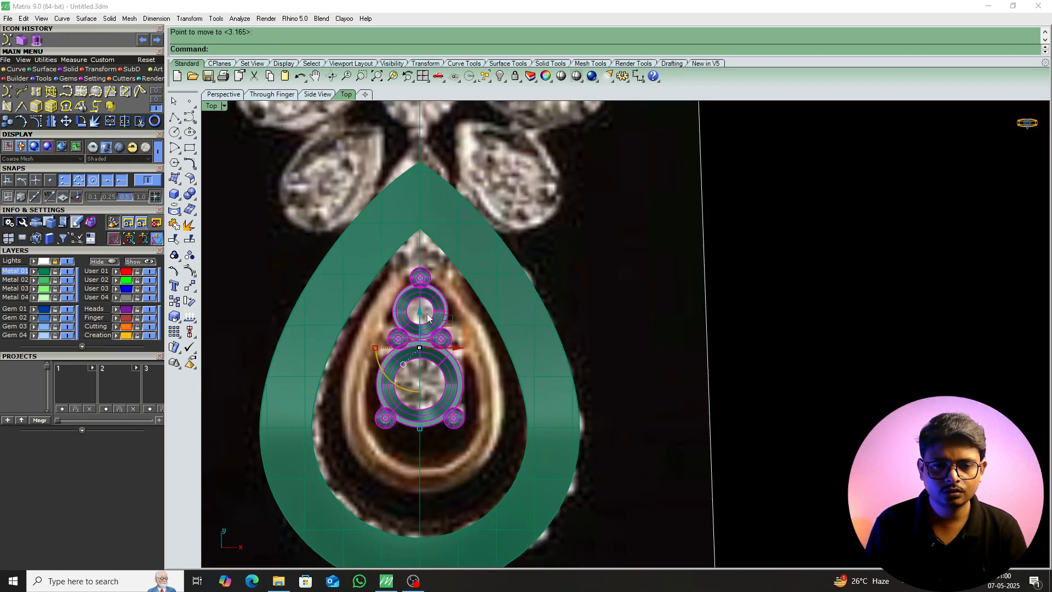
mouse_move(421, 313)
mouse_down()
mouse_move(418, 371)
mouse_move(420, 324)
mouse_up()
key(Escape)
scroll(448, 450, down, 8)
scroll(437, 422, up, 6)
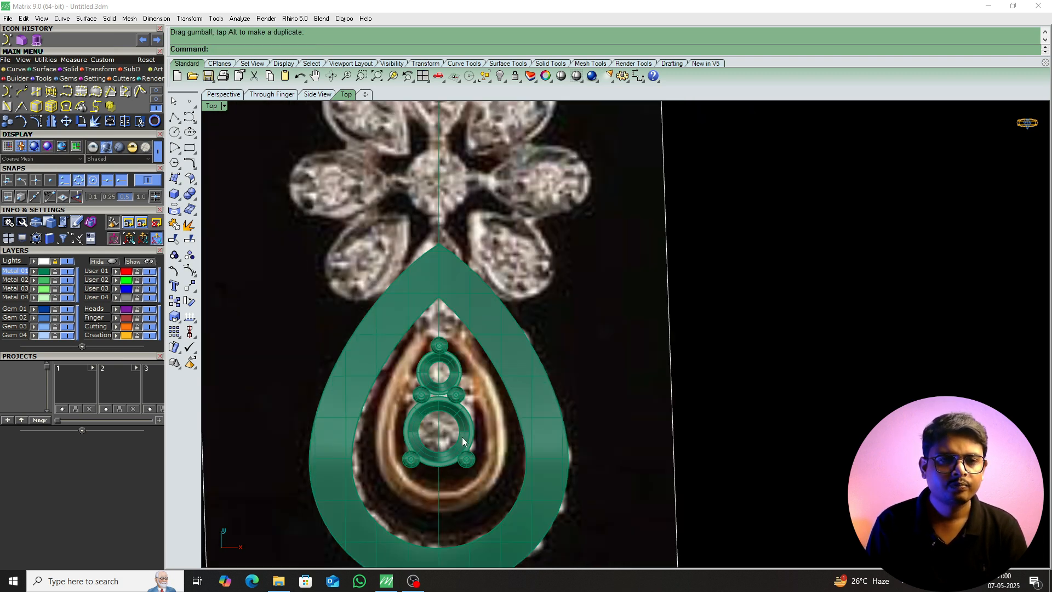
Draw a circle centred on the centre line, sized to the outer width of the gold inner drop.
right_drag(462, 436, 464, 380)
click(174, 131)
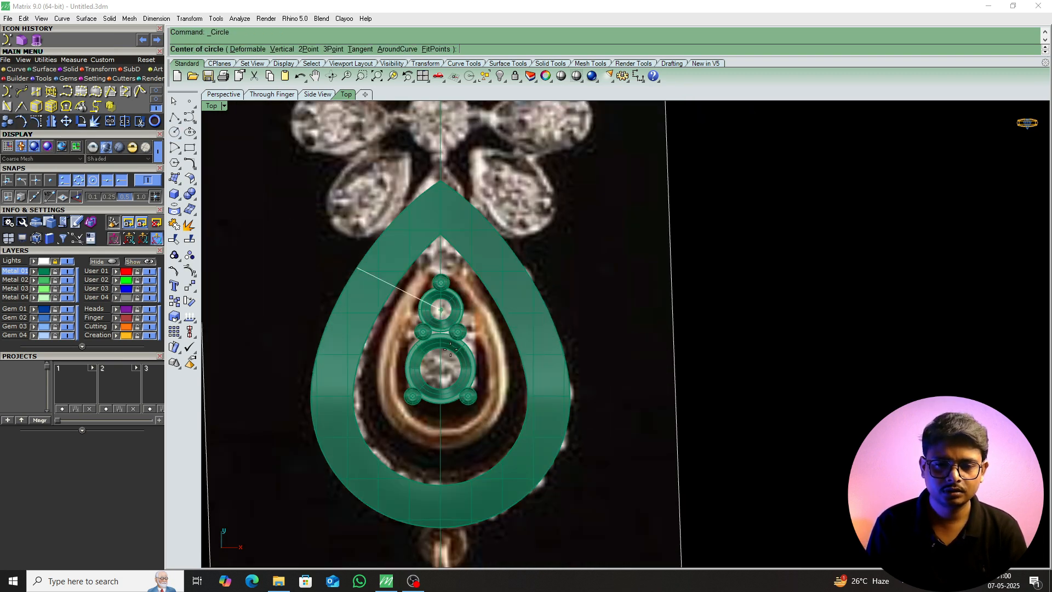
scroll(465, 390, up, 3)
click(429, 372)
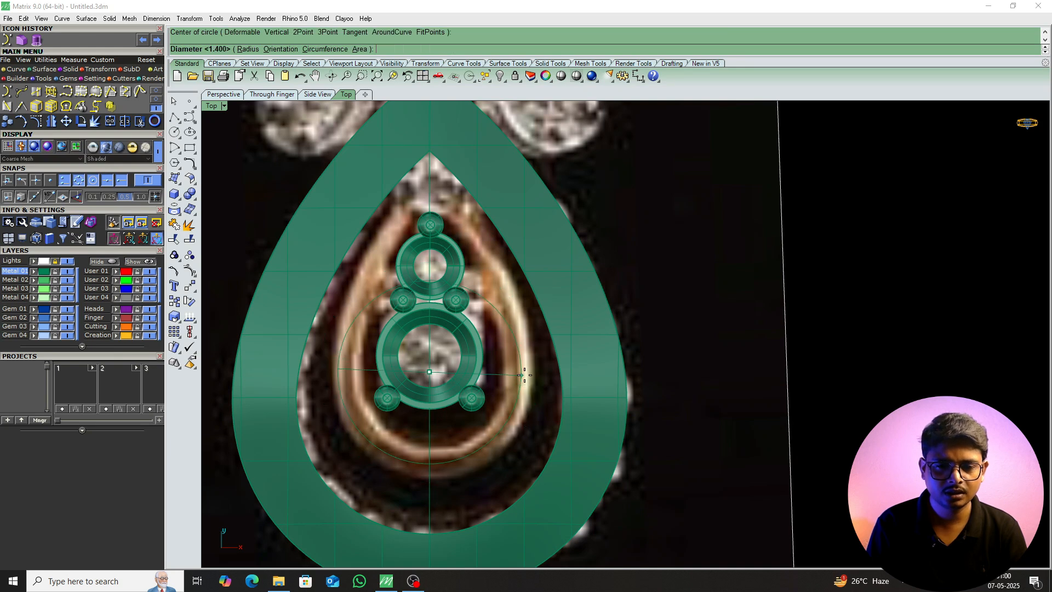
click(533, 371)
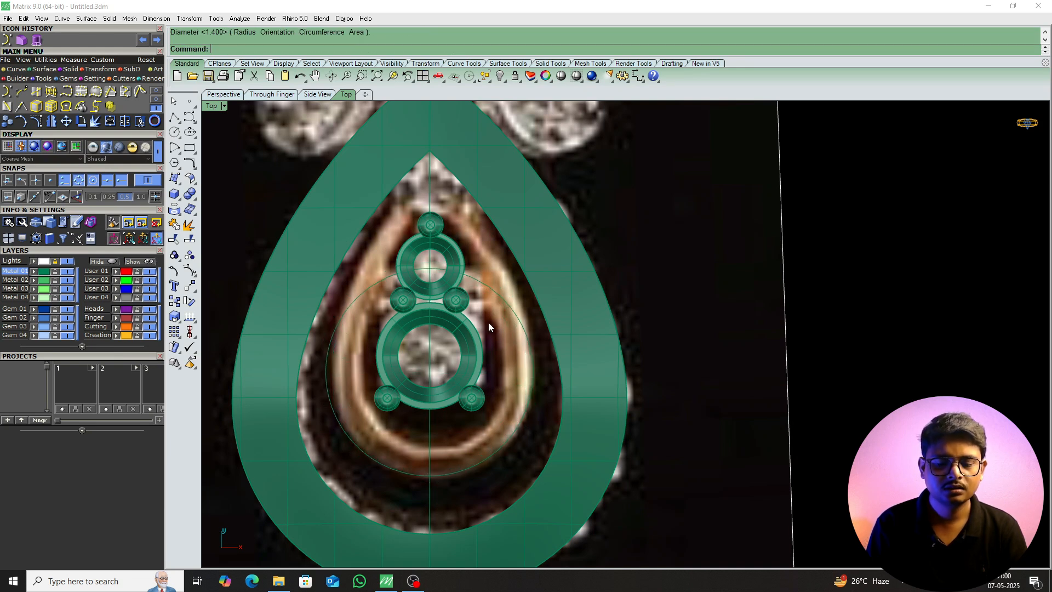
Reshape the circle into a teardrop by moving its top control point straight up towards the inner drop's tip.
click(469, 281)
key(Up)
key(F10)
click(431, 306)
click(635, 270)
text(m)
key(Return)
click(668, 341)
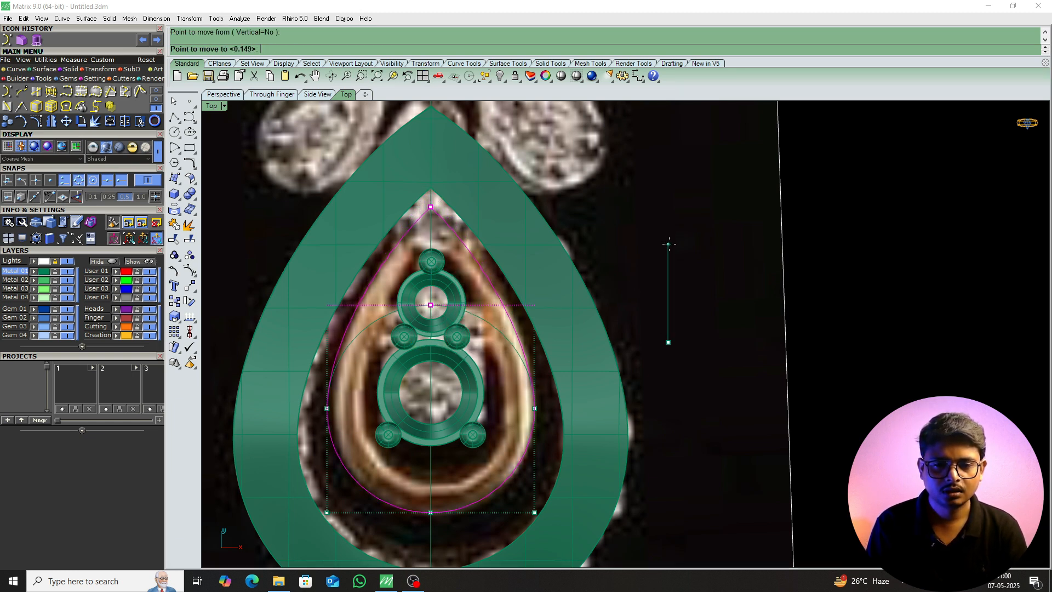
click(669, 241)
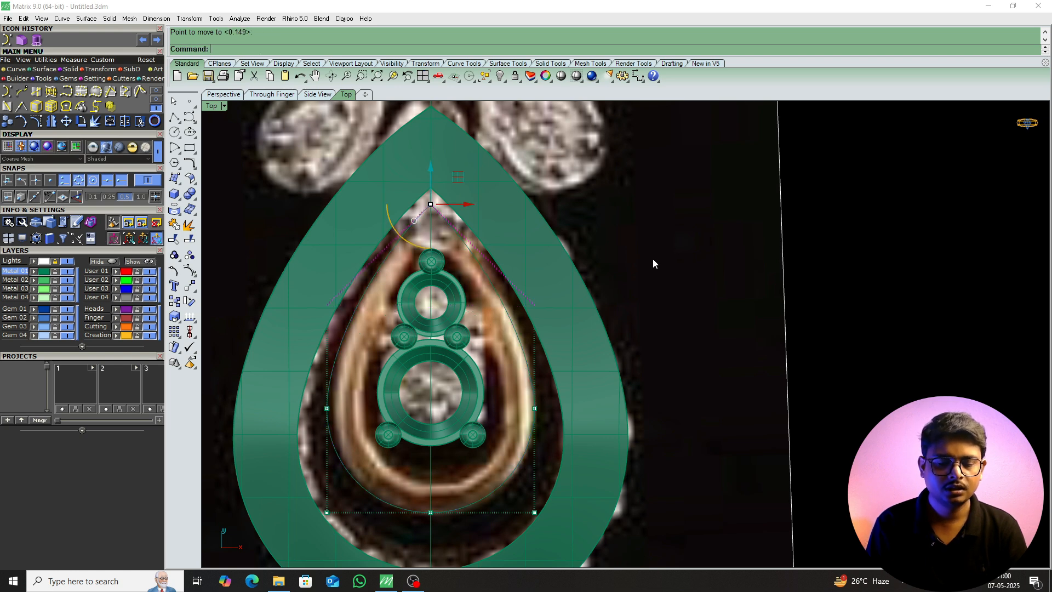
Offset the inner drop's teardrop curve inward to outline the inside edge of its gold rim.
click(522, 351)
text(offset)
key(Return)
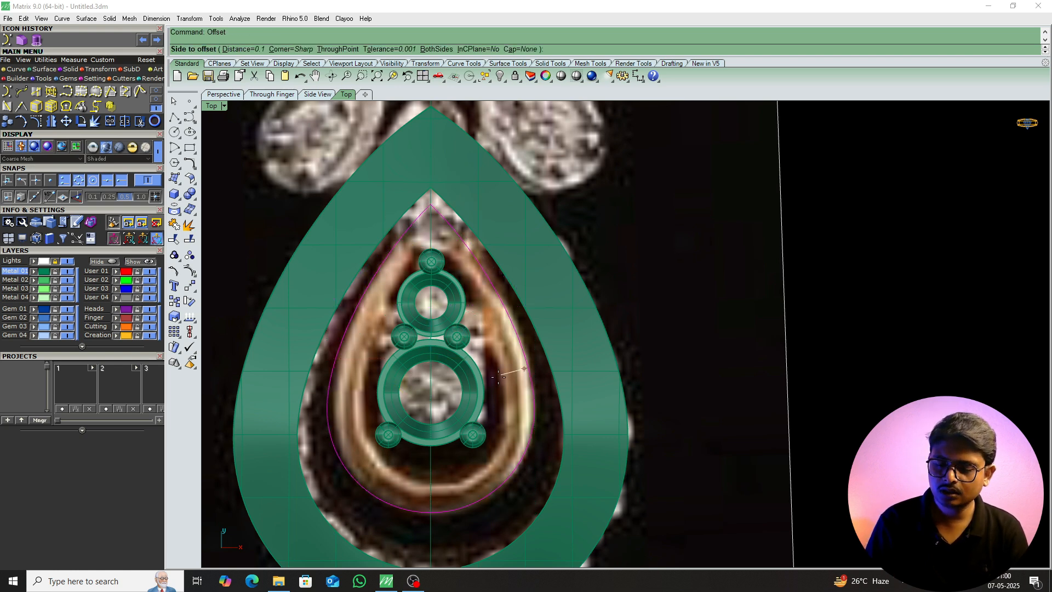
scroll(500, 378, up, 5)
key(Return)
click(501, 380)
scroll(509, 358, down, 5)
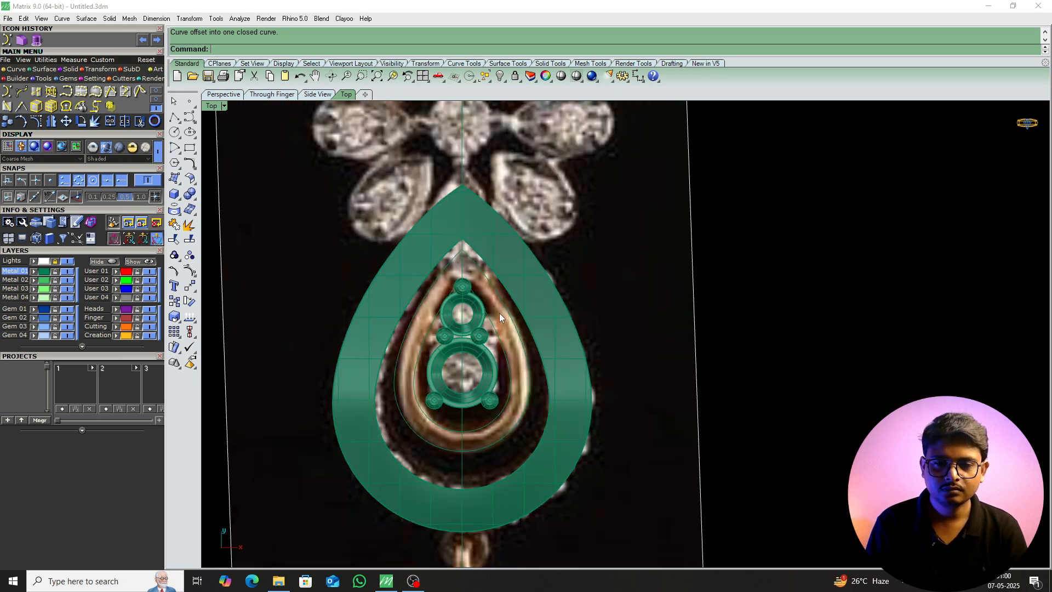
Raise the double-ring setting inside the halo vertically above the photo plane in the perspective view.
scroll(500, 316, up, 3)
click(494, 356)
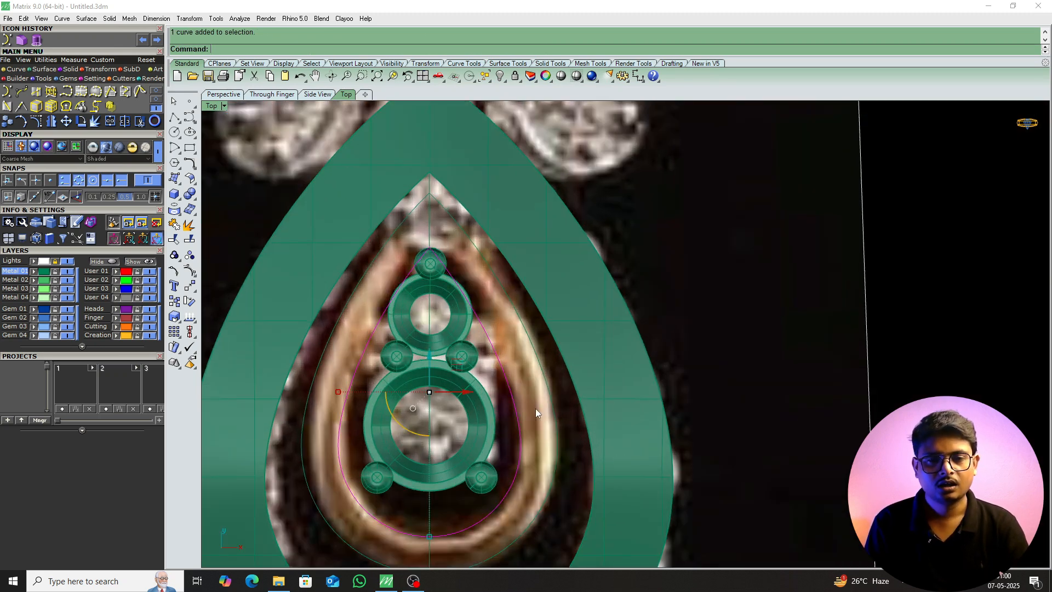
key(ctrl+F4)
mouse_move(525, 421)
right_down()
mouse_move(536, 453)
mouse_move(509, 433)
right_up()
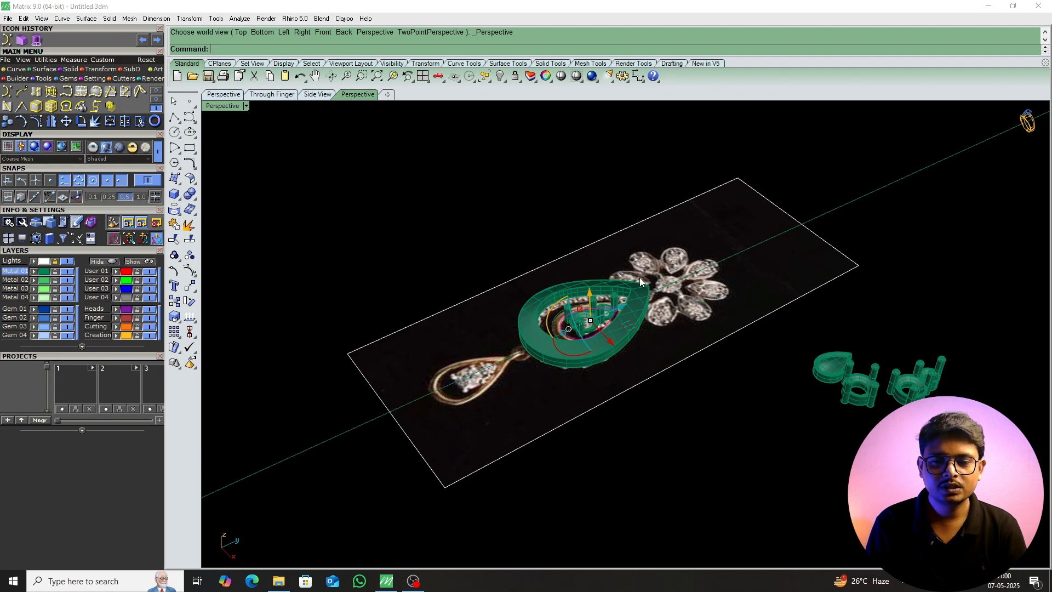
scroll(640, 277, up, 7)
key(Escape)
right_drag(509, 362, 568, 474)
scroll(567, 466, up, 5)
click(455, 350)
scroll(456, 349, down, 8)
right_drag(455, 350, 432, 290)
scroll(513, 336, up, 4)
drag(517, 309, 531, 215)
right_drag(530, 215, 527, 374)
scroll(527, 373, down, 6)
key(Escape)
scroll(433, 396, up, 6)
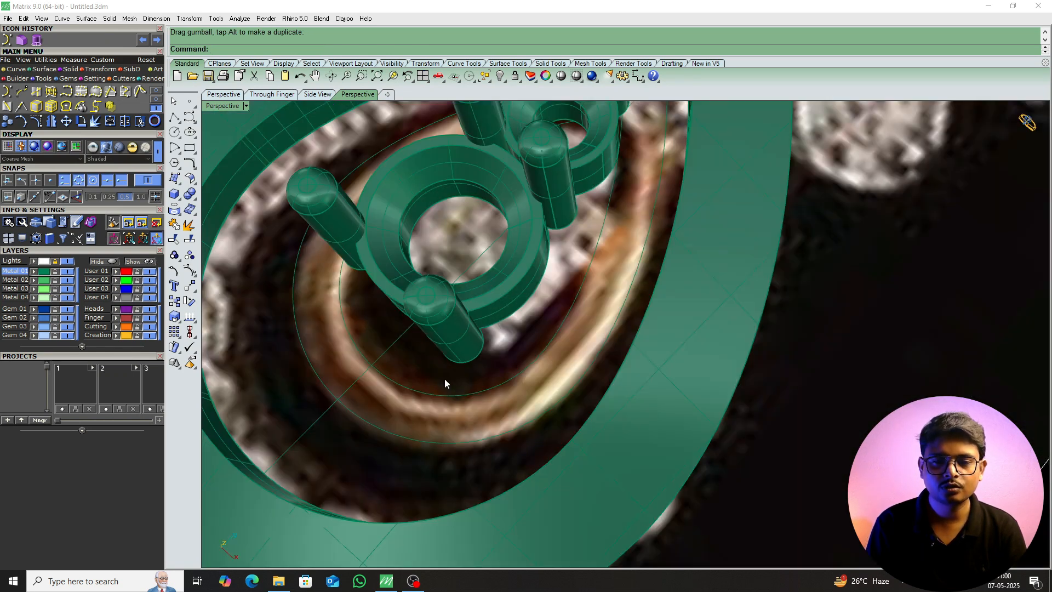
Select both teardrop outlines of the gold inner drop and show them in the top view.
click(445, 379)
scroll(465, 444, down, 6)
key(F1)
scroll(507, 403, up, 8)
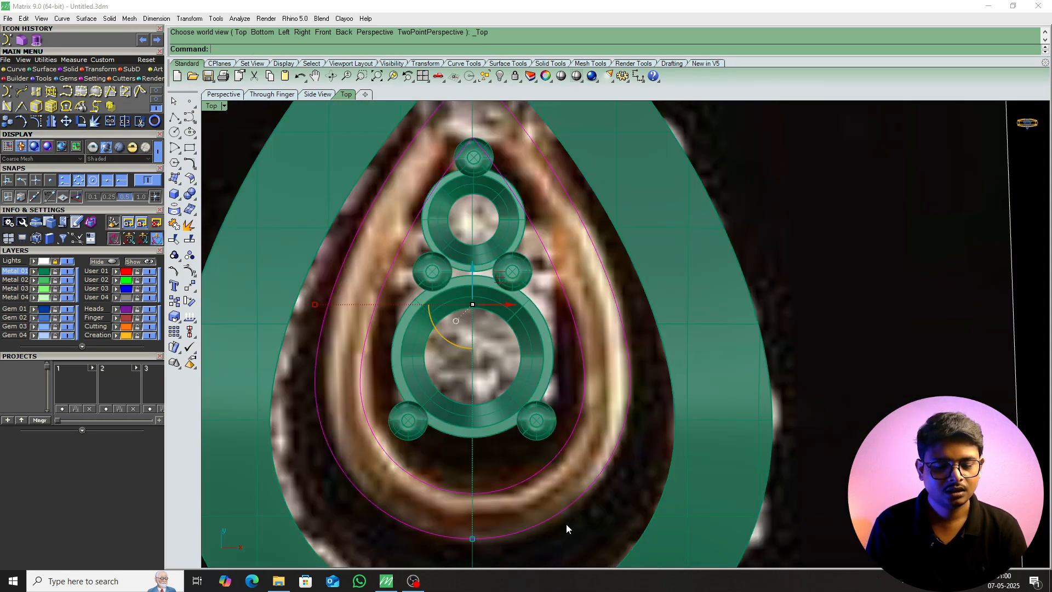
click(537, 446)
key(F4)
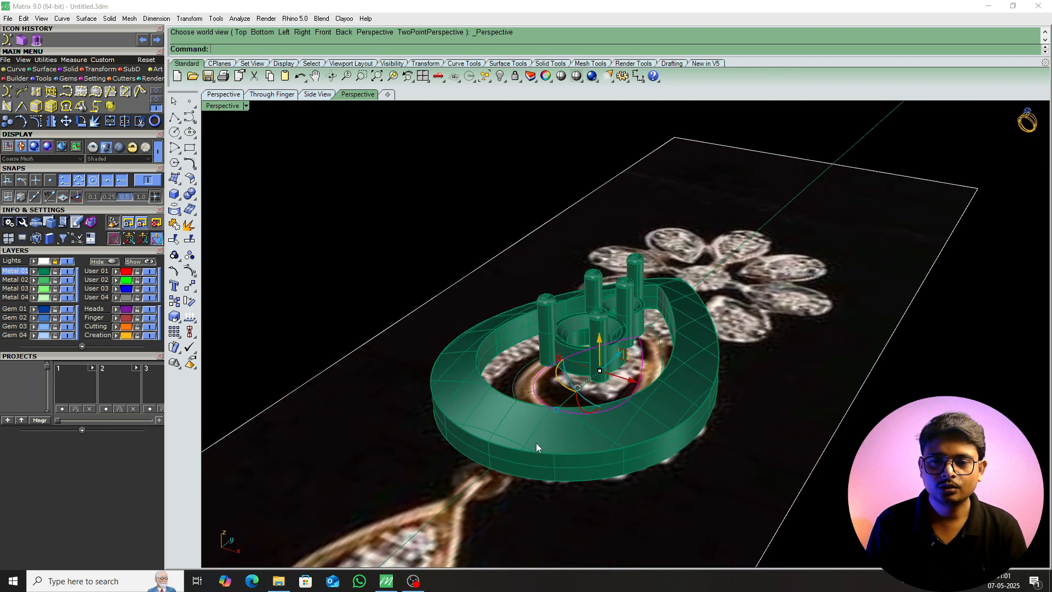
scroll(583, 393, up, 6)
right_drag(652, 334, 615, 414)
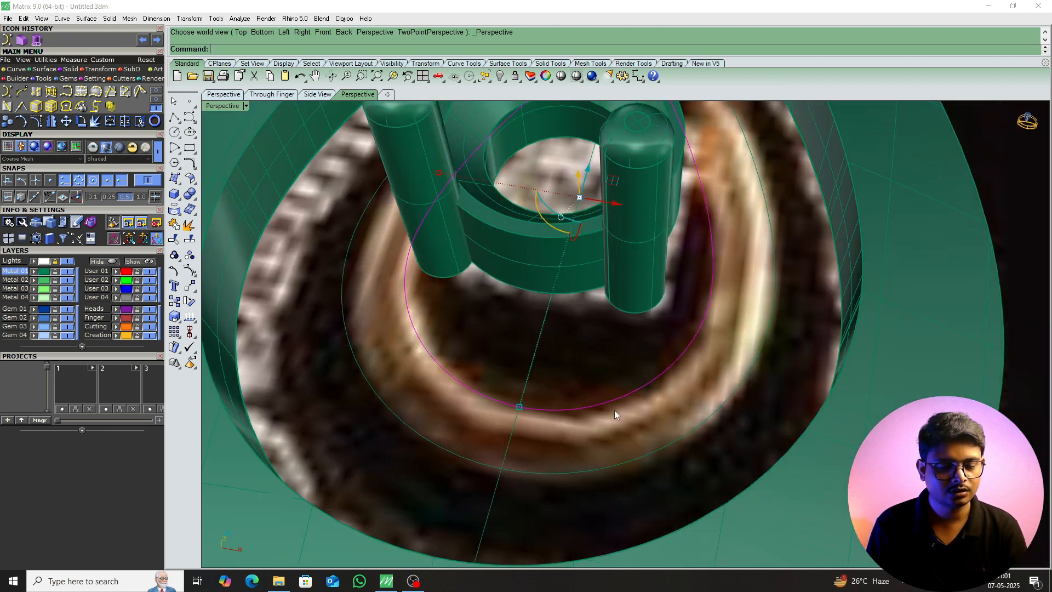
scroll(614, 414, down, 12)
text(Top)
key(Return)
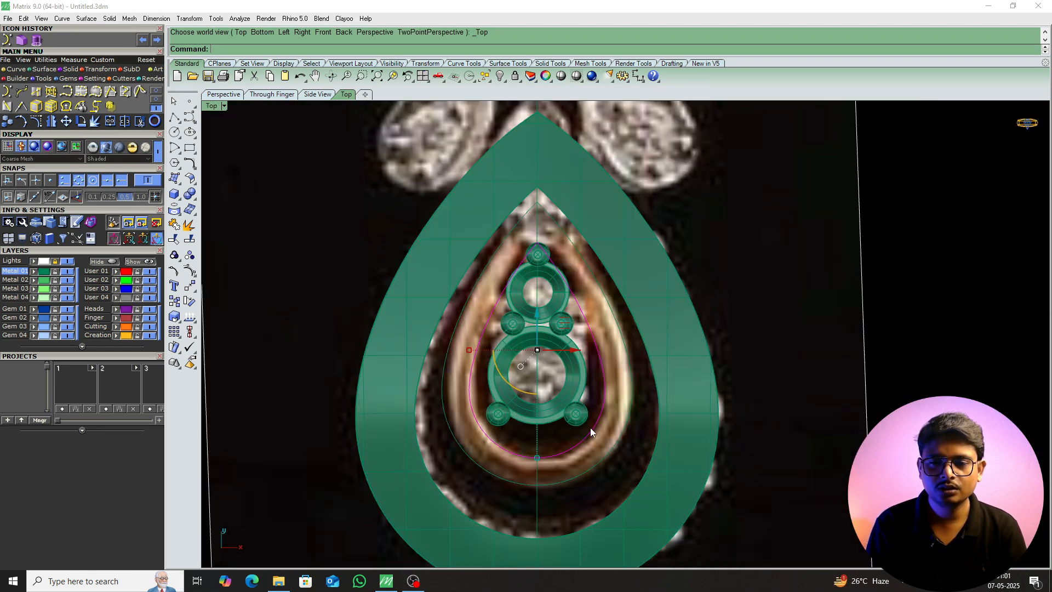
Select the two inner teardrop curves around the stone settings, invert the selection, and hide all the other objects.
scroll(630, 419, up, 3)
click(608, 452)
scroll(608, 449, down, 6)
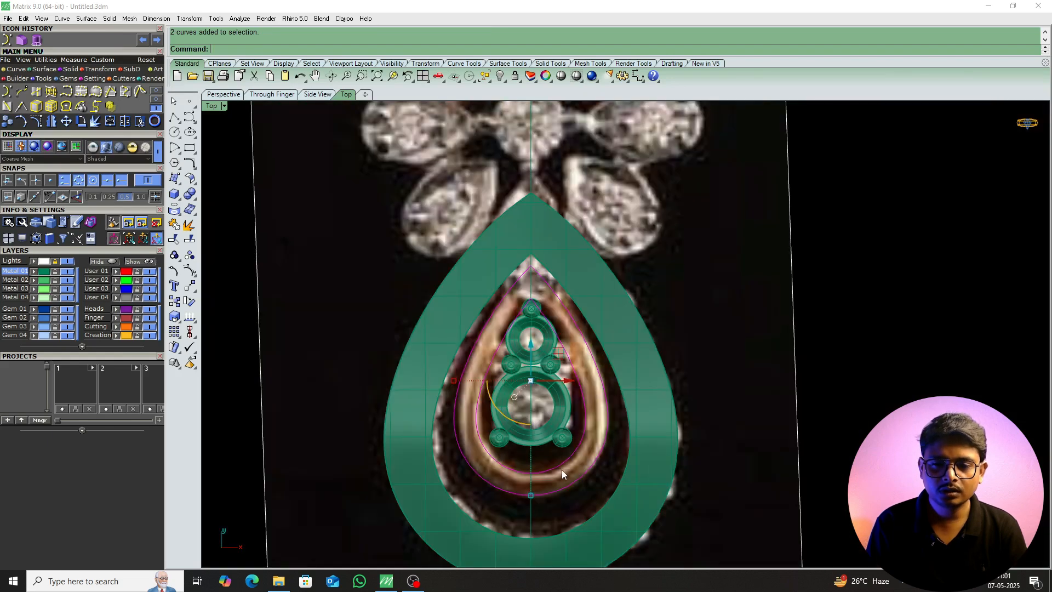
right_drag(570, 472, 519, 406)
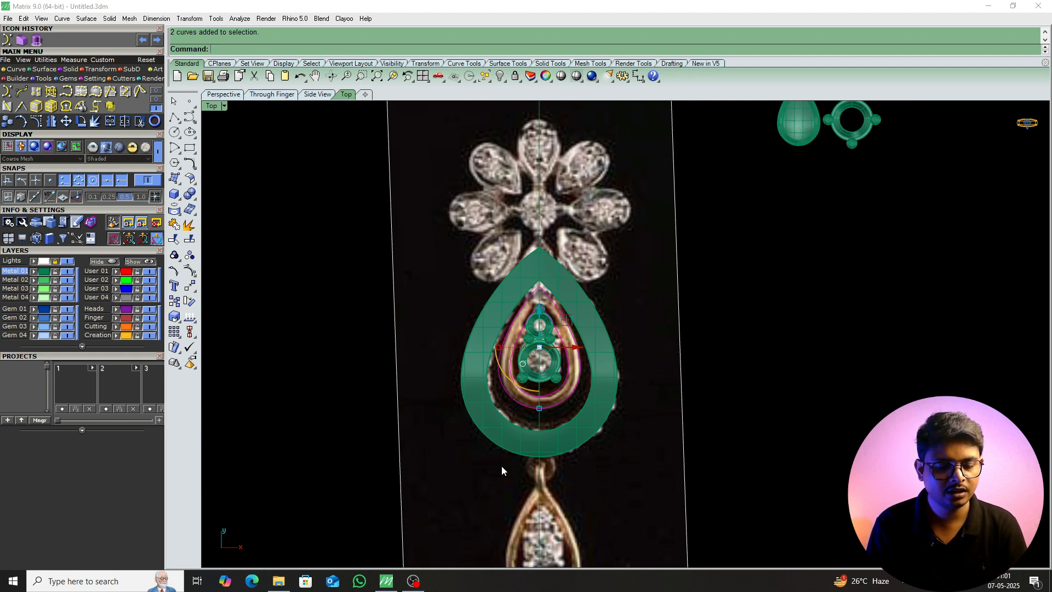
text(v)
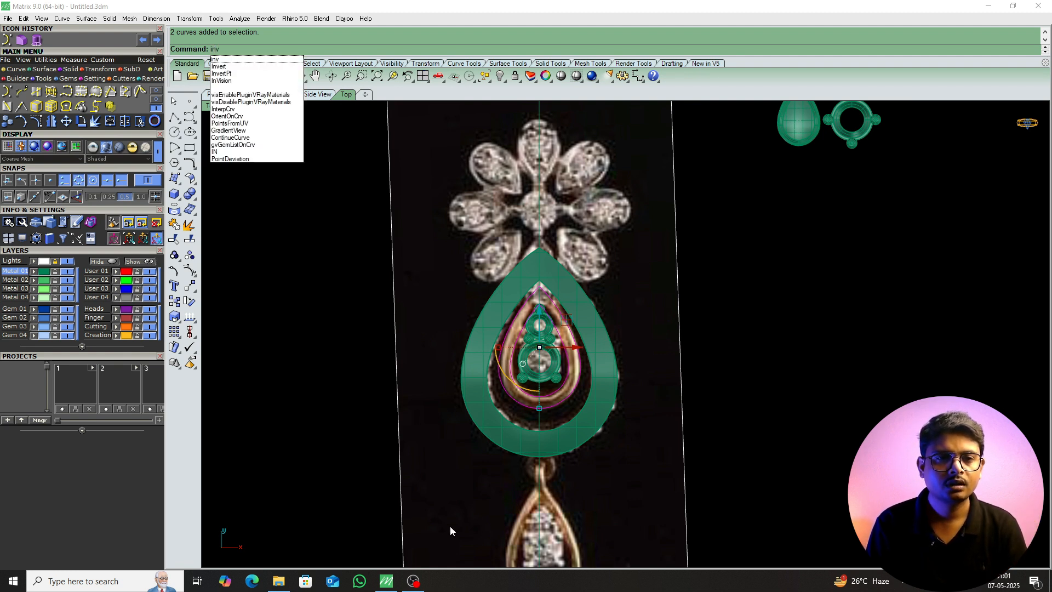
click(231, 66)
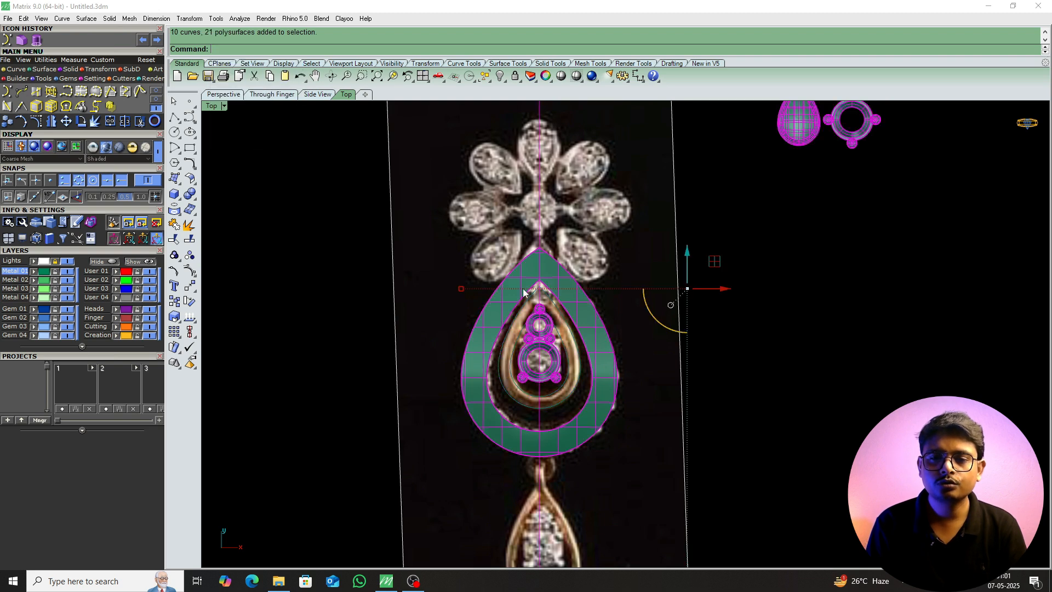
scroll(542, 365, down, 4)
scroll(538, 370, up, 5)
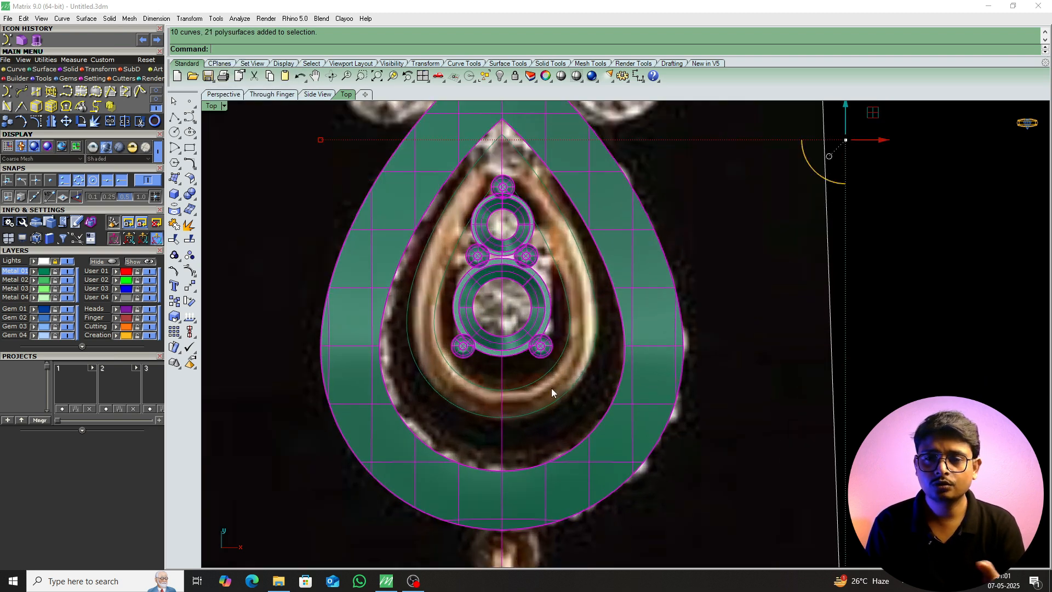
scroll(523, 412, down, 3)
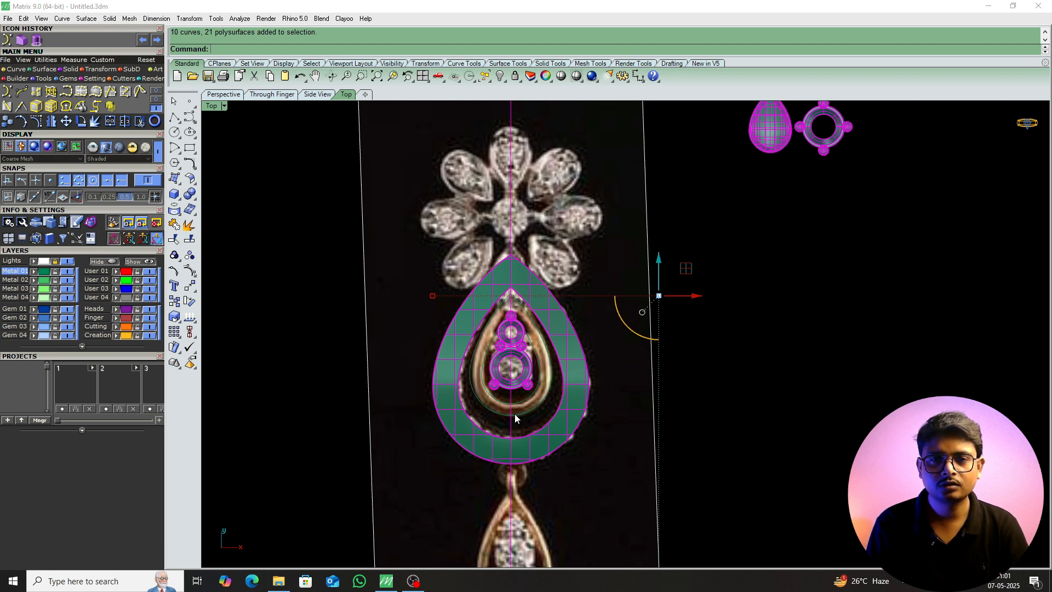
click(500, 76)
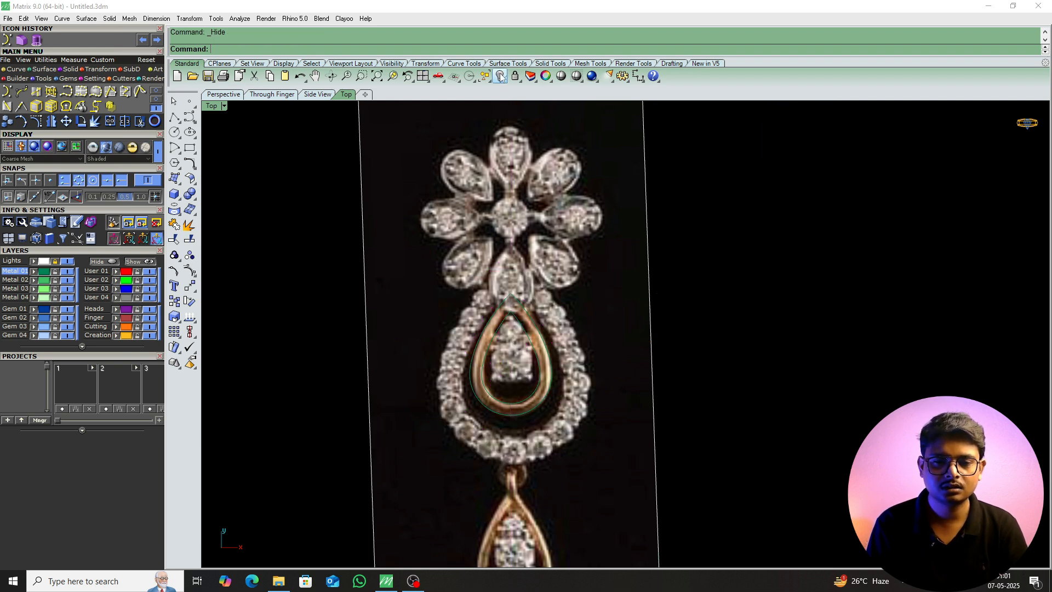
Extrude both teardrop curves together in one direction into a solid ring with ExtrudeCrv, keeping the input curves.
scroll(576, 343, up, 8)
click(555, 363)
scroll(628, 328, down, 7)
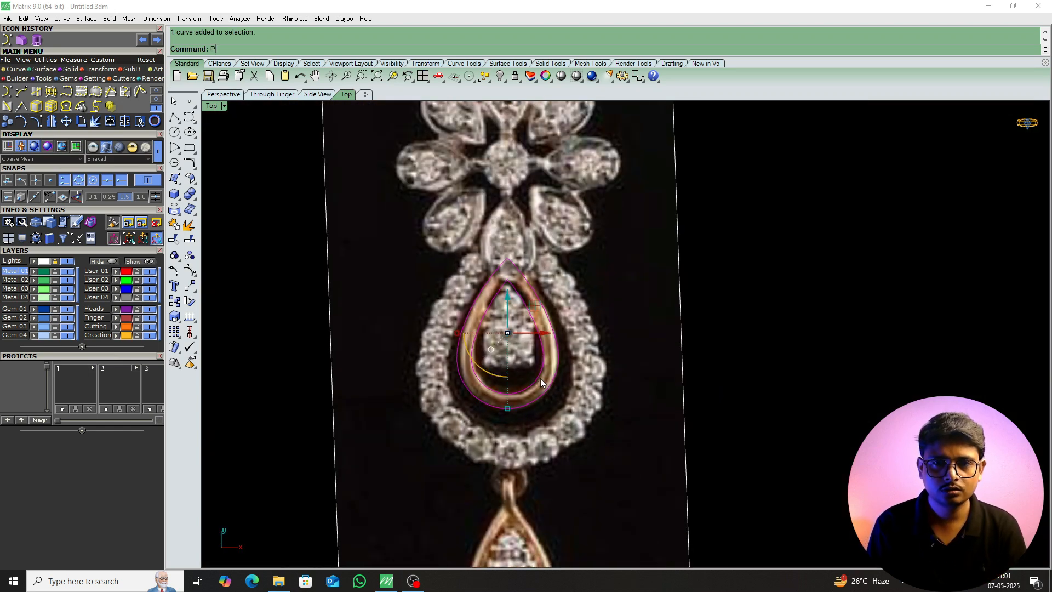
key(ctrl+F4)
scroll(586, 341, up, 10)
right_drag(613, 350, 502, 325)
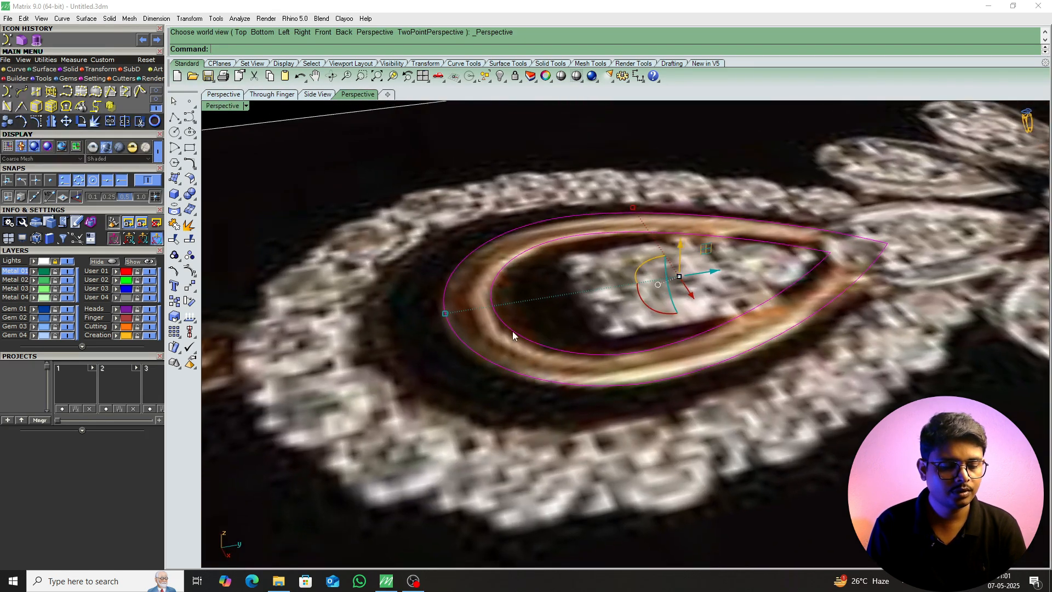
text(E)
key(Return)
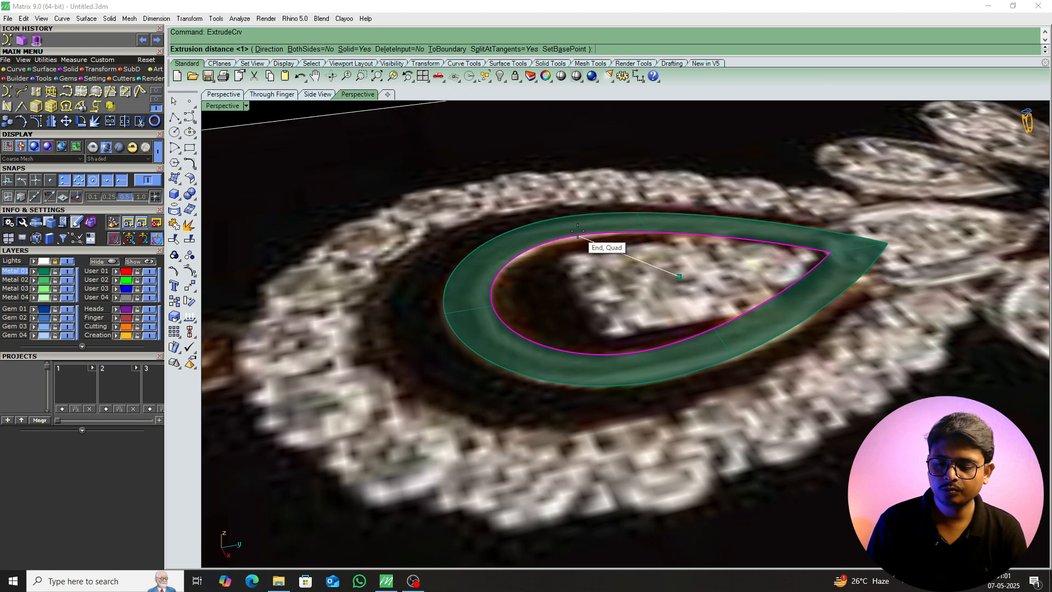
text(8)
key(Return)
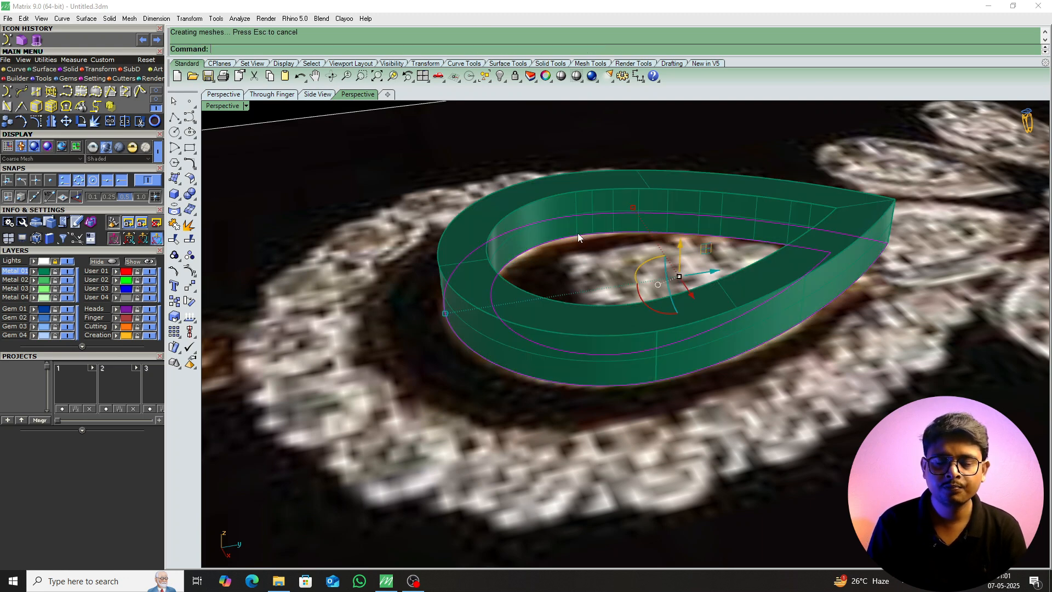
Delete the flat top face of the extruded teardrop ring, keeping its inner and outer walls.
right_drag(538, 287, 568, 368)
scroll(553, 324, up, 5)
scroll(597, 351, up, 4)
click(600, 347)
key(Escape)
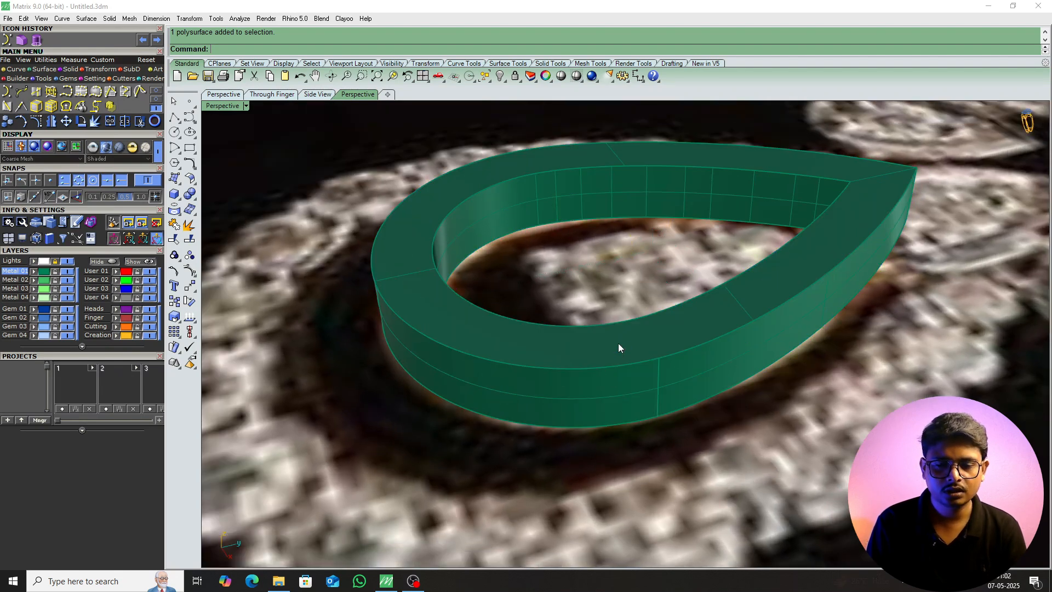
click(618, 343)
key(Escape)
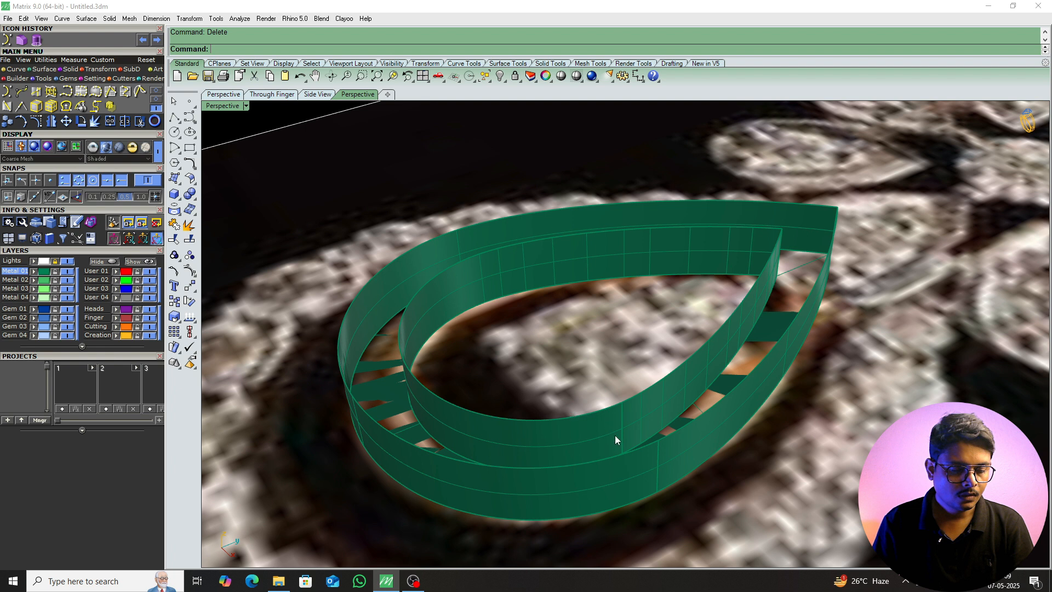
key(Return)
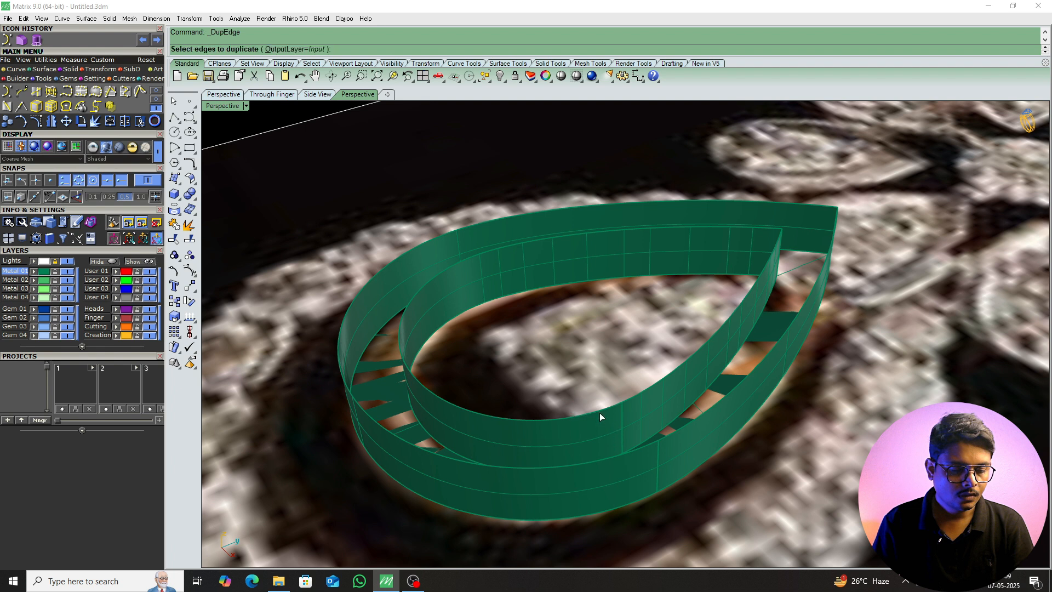
key(Escape)
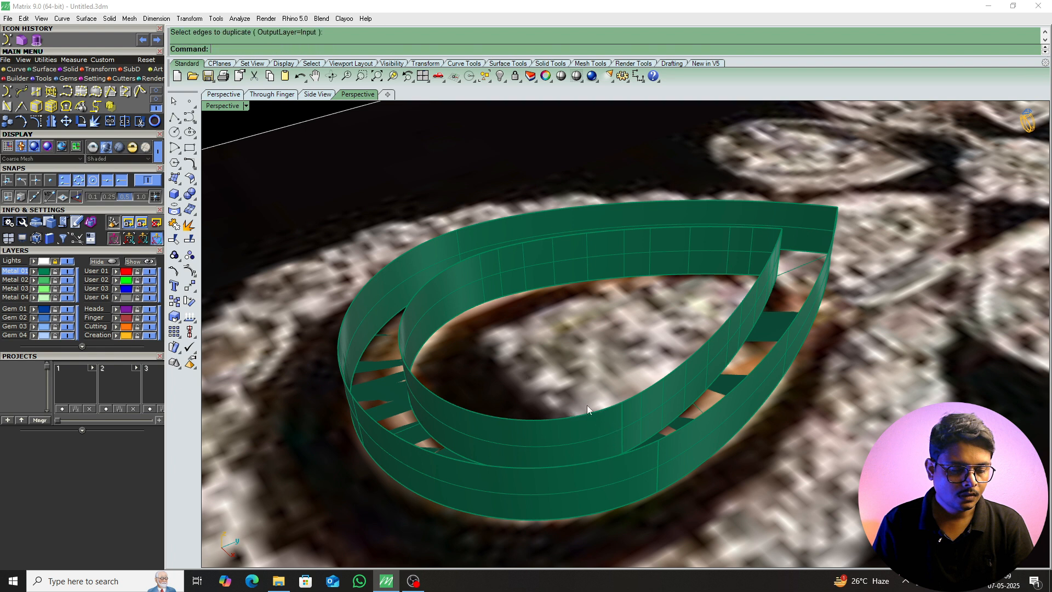
right_click(331, 51)
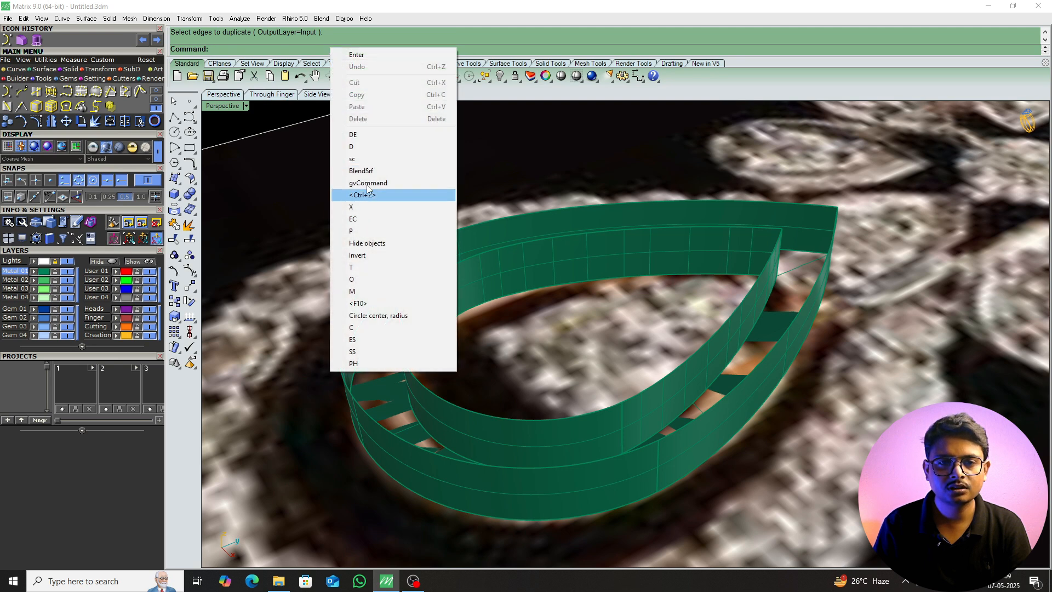
click(275, 56)
Use BlendSrf to bridge the inner and outer walls' top edges of the teardrop ring, accepting the default seam points.
text(B)
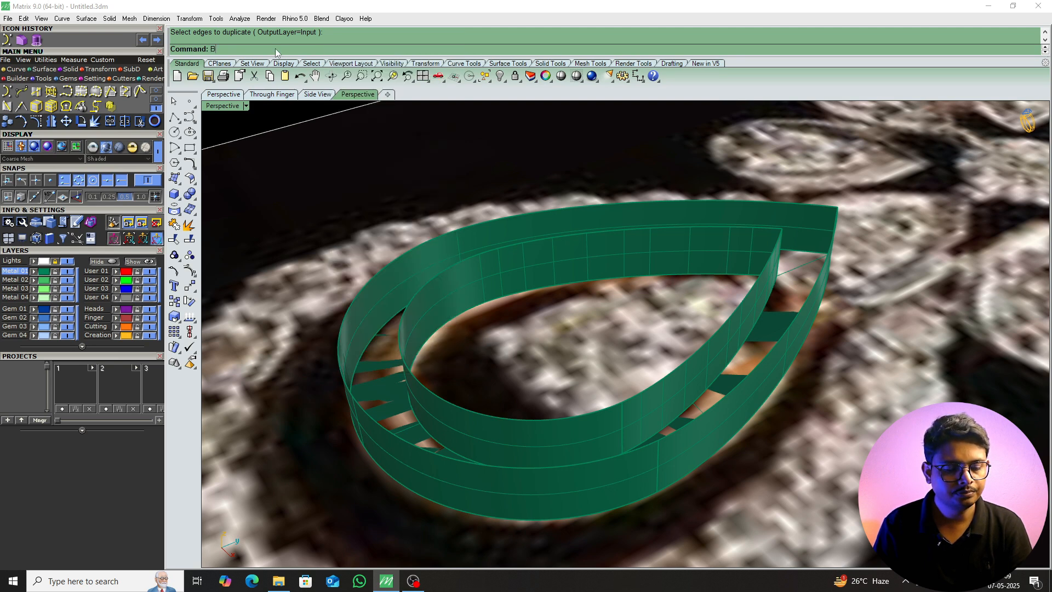
text(lendSrf)
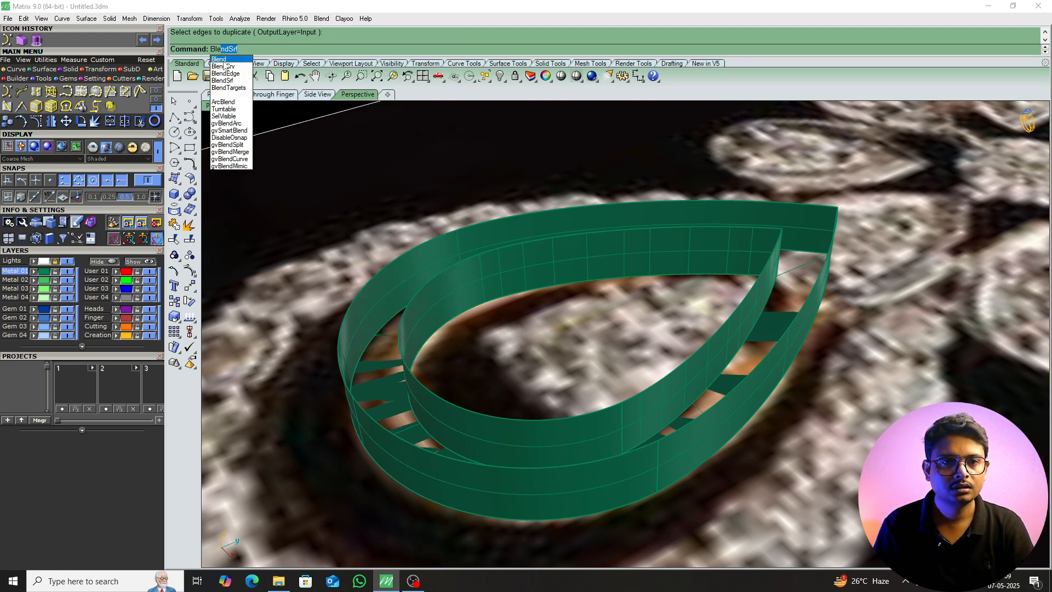
click(223, 81)
click(618, 409)
key(Return)
click(650, 445)
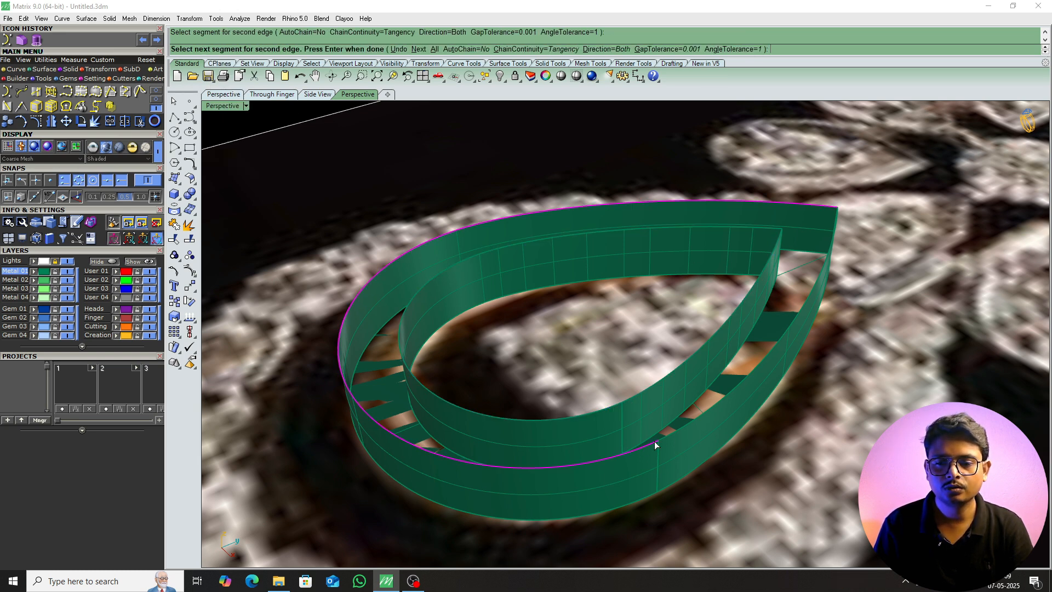
key(Return)
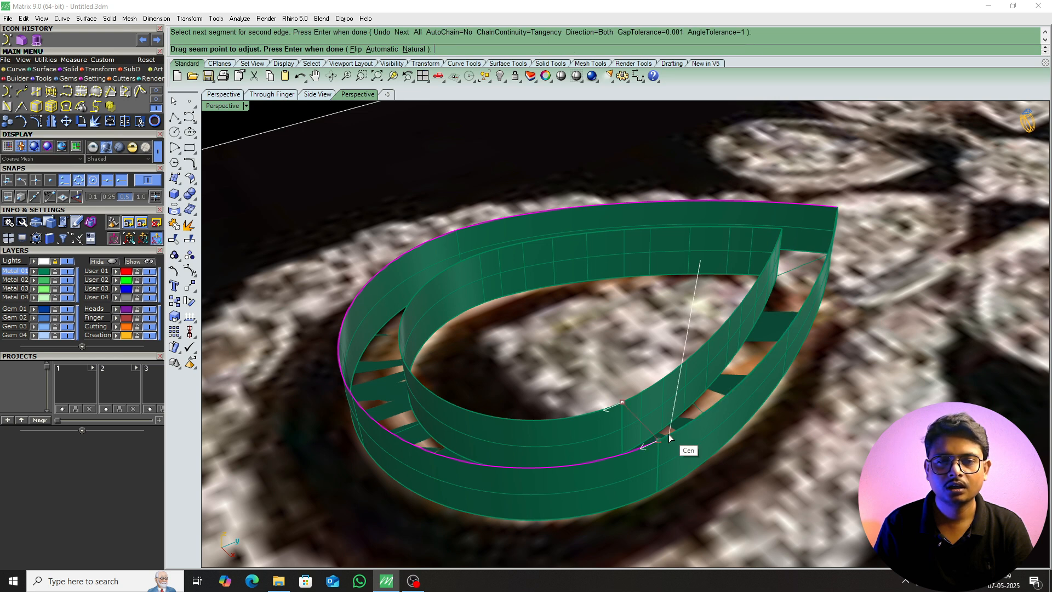
key(Return)
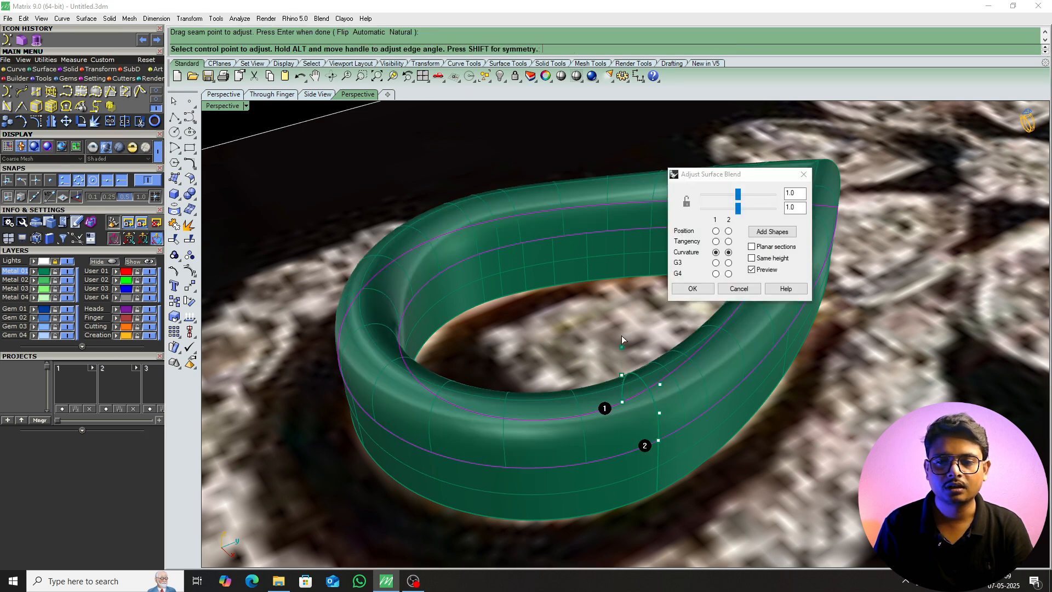
Link the surface blend's two bulge values and lower both to 0.304 for a flatter rounded top.
right_drag(488, 296, 524, 315)
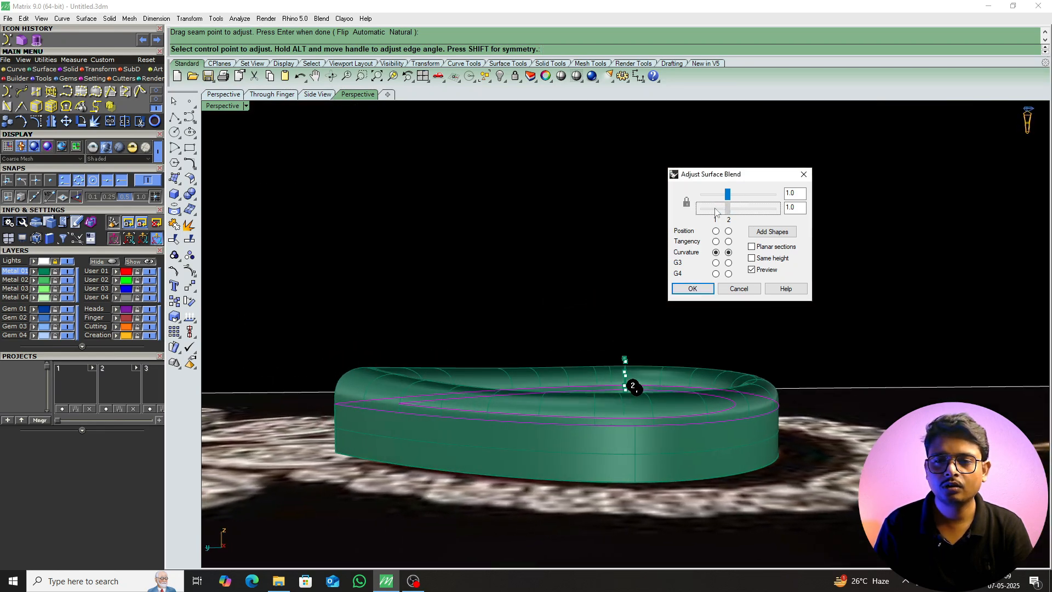
drag(738, 208, 707, 211)
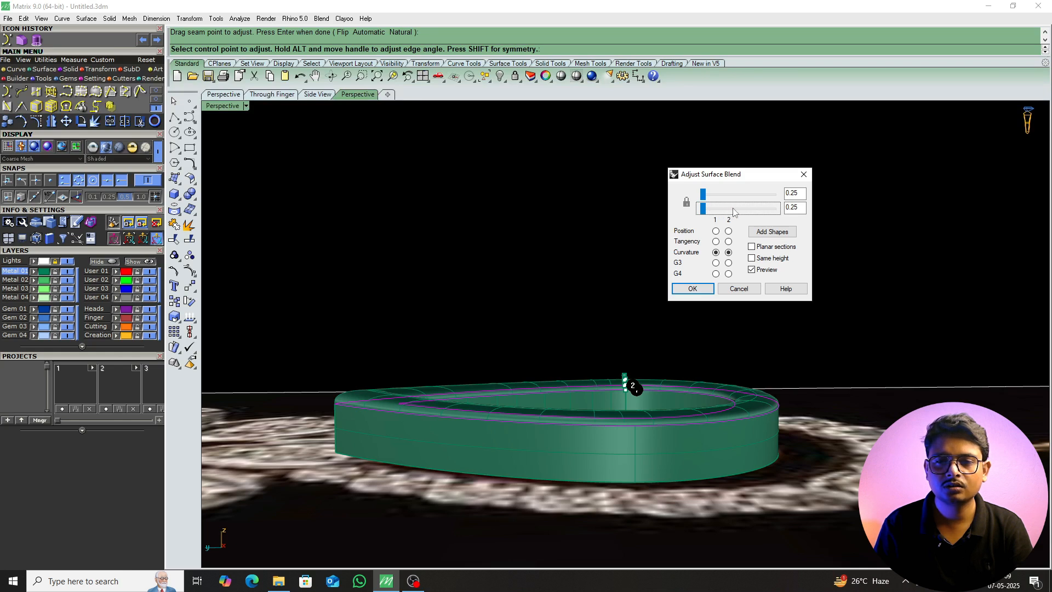
drag(704, 208, 710, 208)
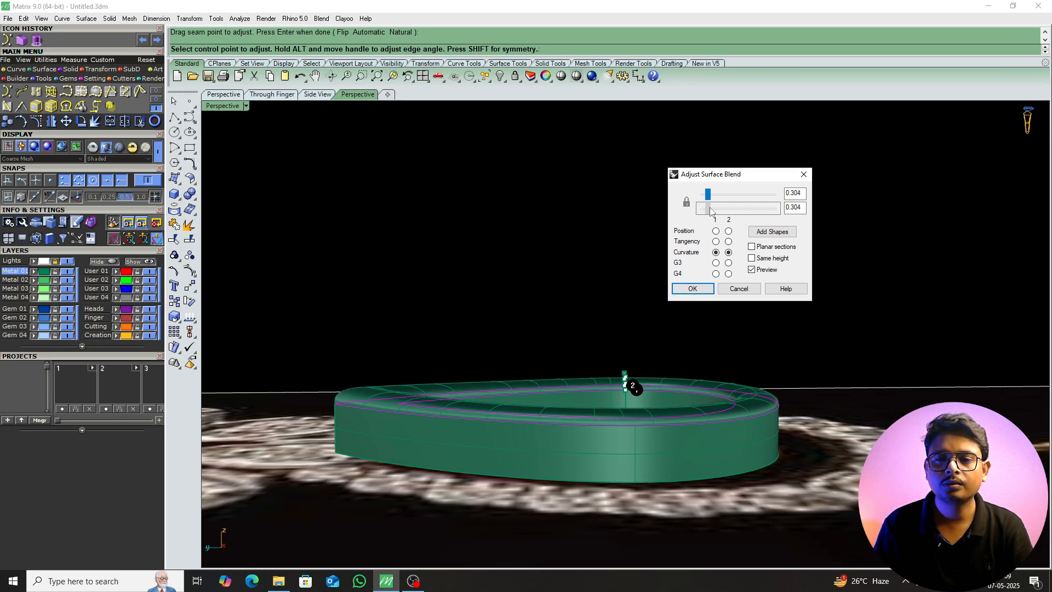
right_drag(629, 383, 510, 530)
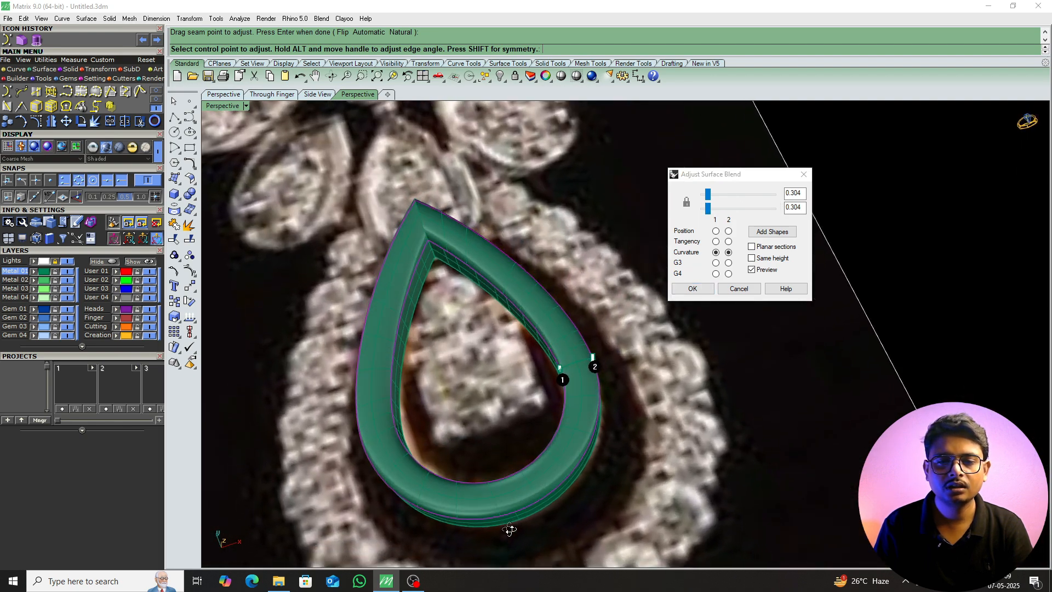
scroll(553, 379, up, 7)
scroll(485, 407, down, 5)
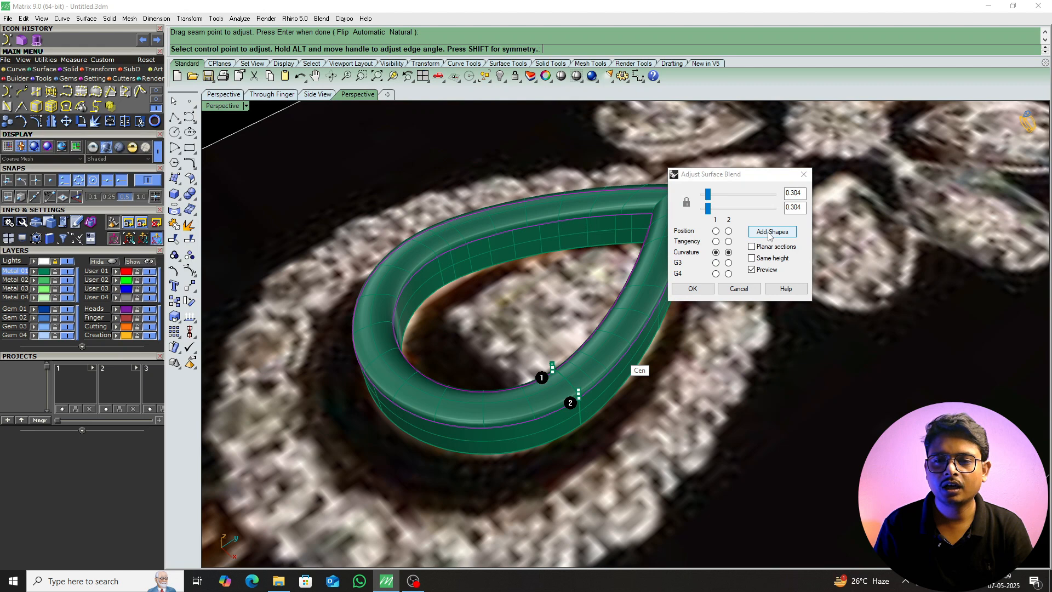
Add a shape section to the blend across one arm of the ring near its pointed end, picking points on both rails.
click(771, 232)
scroll(626, 286, up, 5)
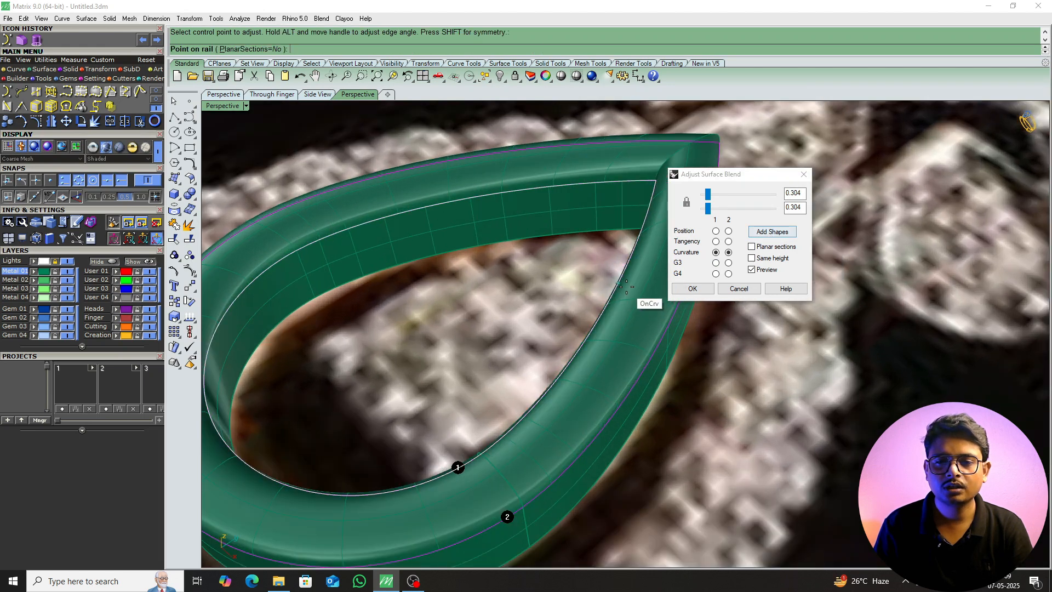
click(626, 286)
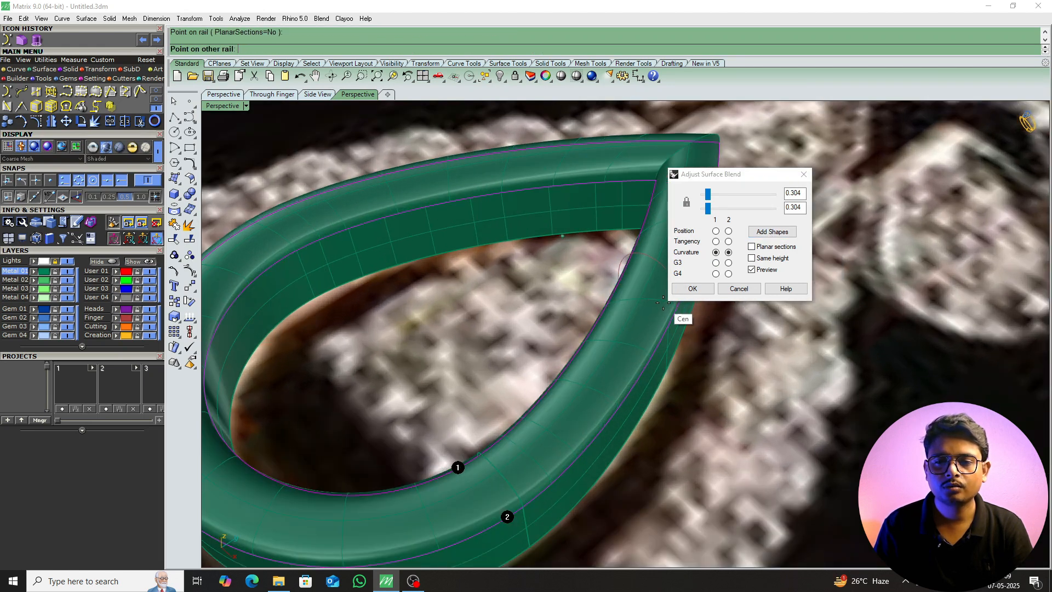
click(663, 302)
Add a shape section to the surface blend across the ring's opposite arm, picking a point on each rail.
scroll(603, 350, down, 4)
right_drag(405, 390, 529, 387)
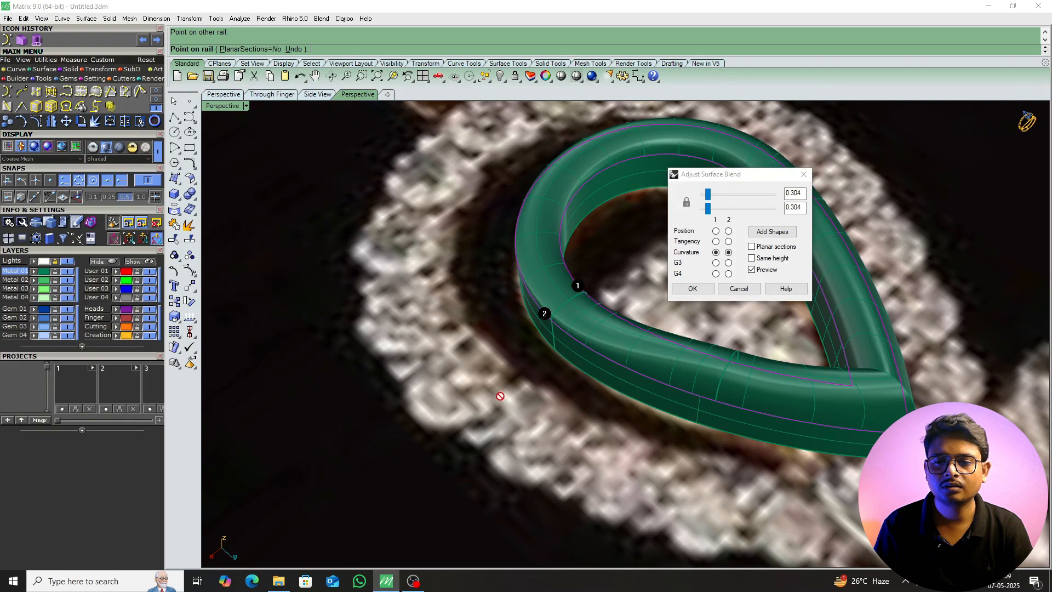
scroll(515, 372, down, 3)
scroll(666, 386, up, 5)
click(660, 360)
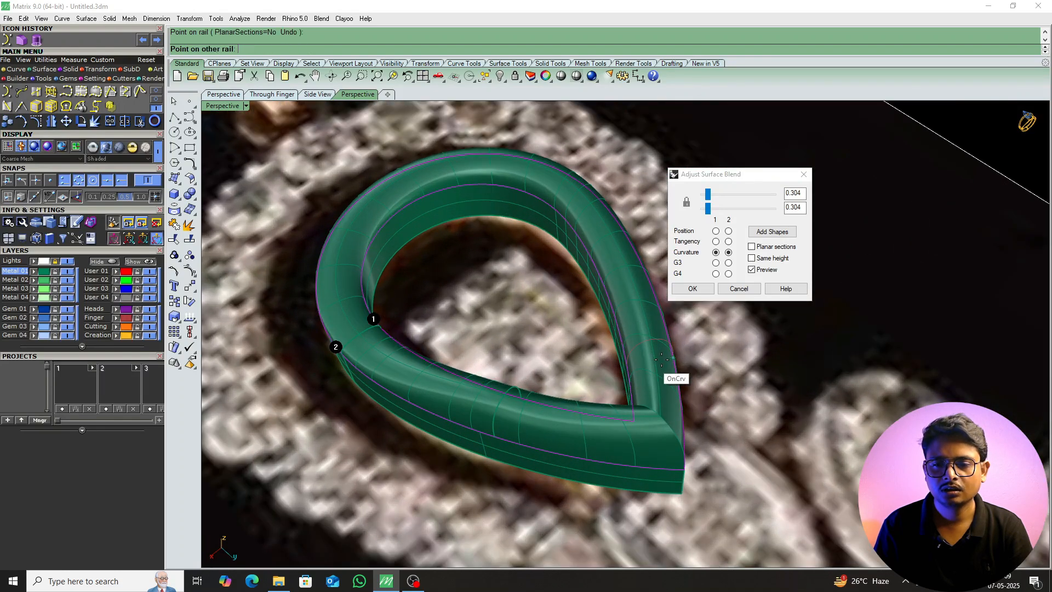
click(668, 357)
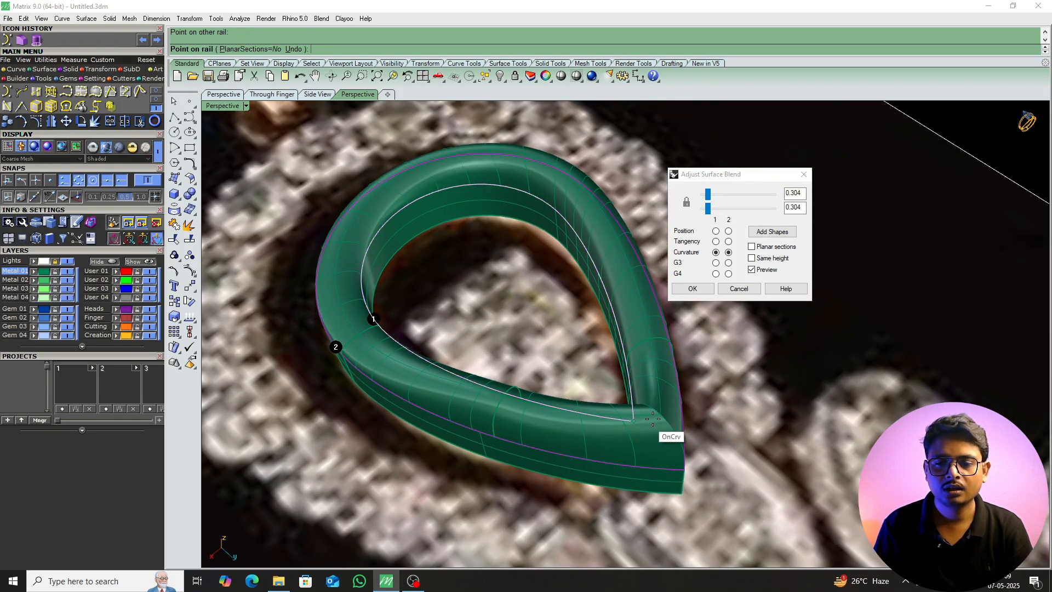
Add two more blend shape sections close to the ring's pointed tip, one across each arm.
scroll(641, 423, up, 2)
scroll(643, 399, up, 2)
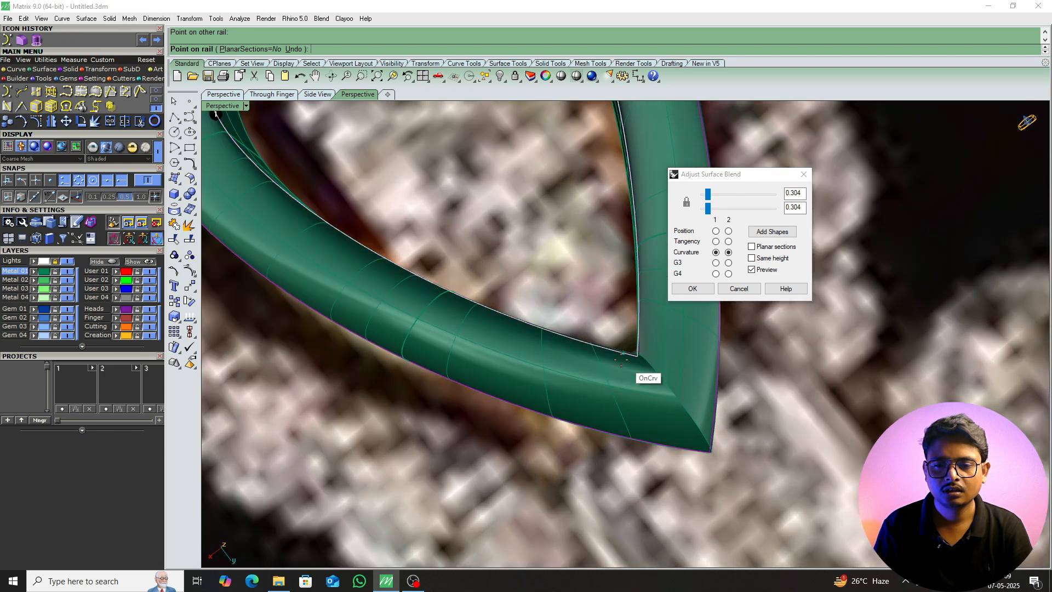
click(615, 356)
click(612, 435)
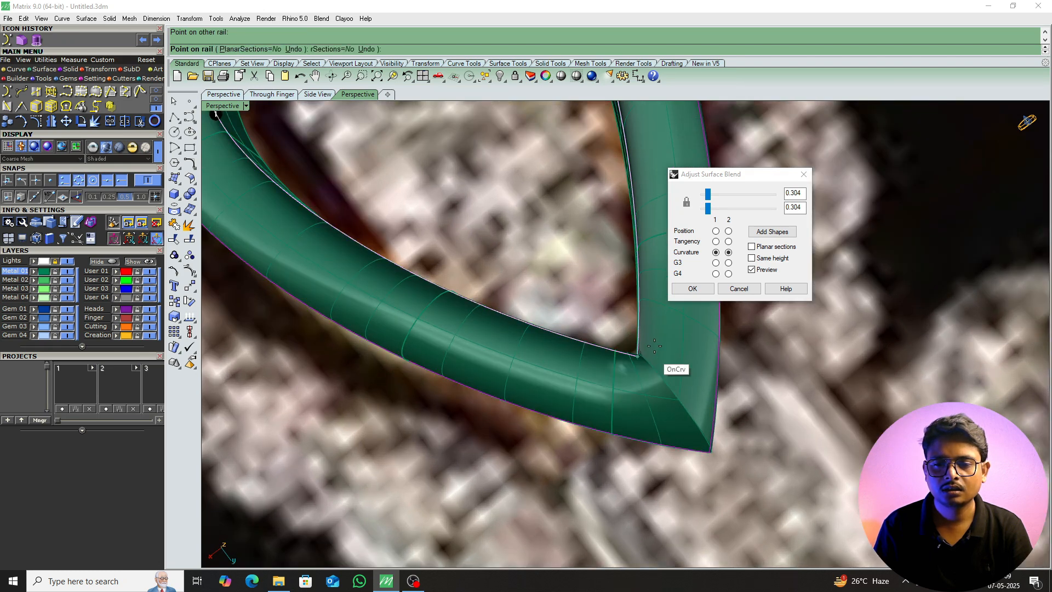
click(654, 339)
click(718, 346)
Undo the surface blend with its added shape sections on the teardrop ring.
right_drag(643, 349, 675, 363)
scroll(674, 378, down, 4)
scroll(666, 428, up, 9)
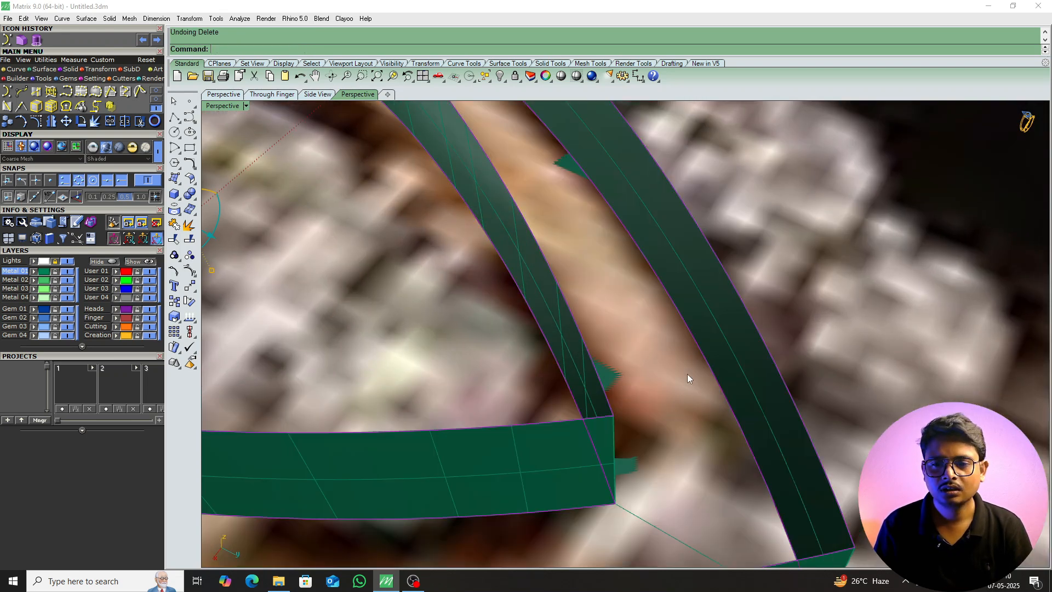
scroll(687, 374, down, 6)
right_drag(685, 384, 712, 311)
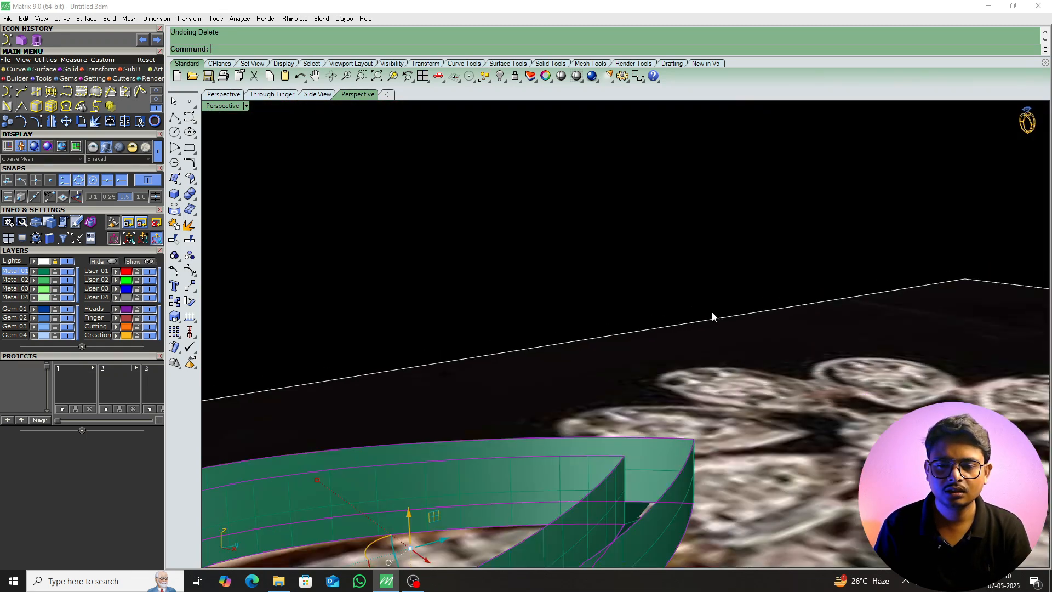
Bridge the ring's inner and outer walls again with BlendSrf, using linked bulge values of 0.295.
scroll(712, 311, down, 5)
scroll(643, 370, up, 5)
right_drag(643, 371, 630, 420)
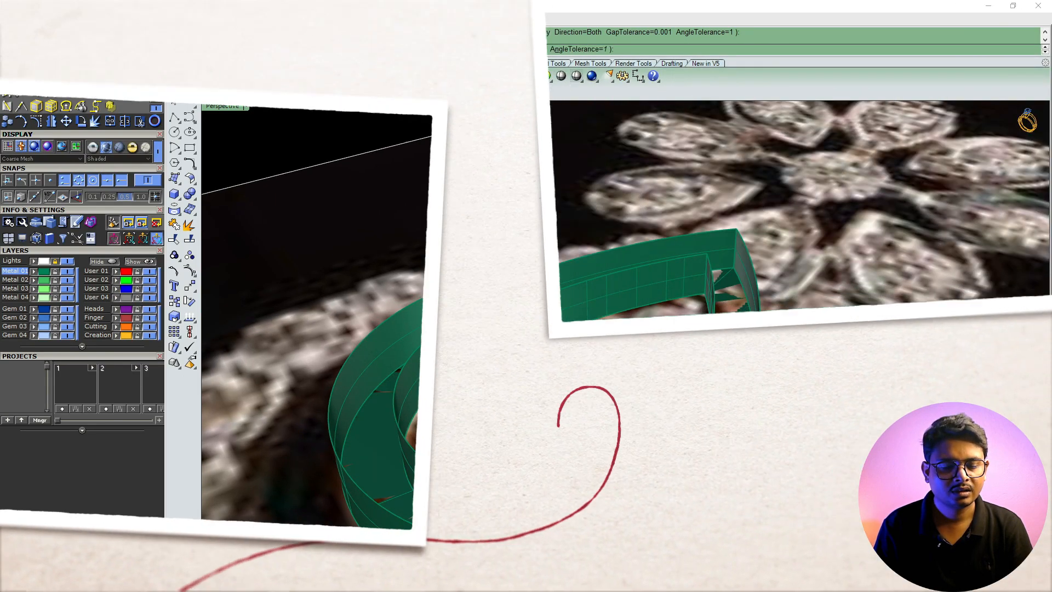
key(Return)
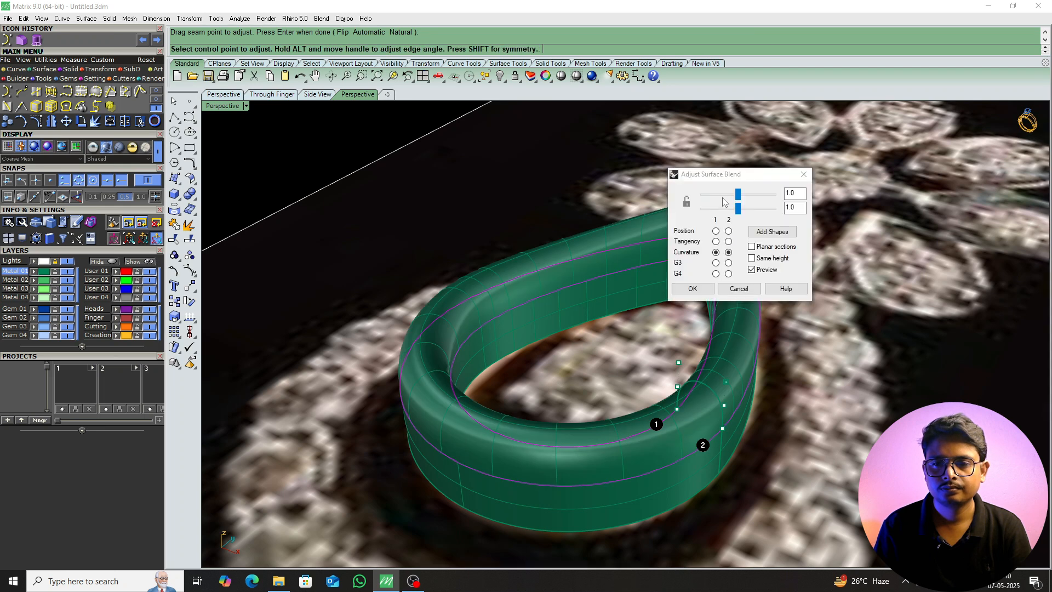
click(687, 203)
drag(740, 210, 711, 210)
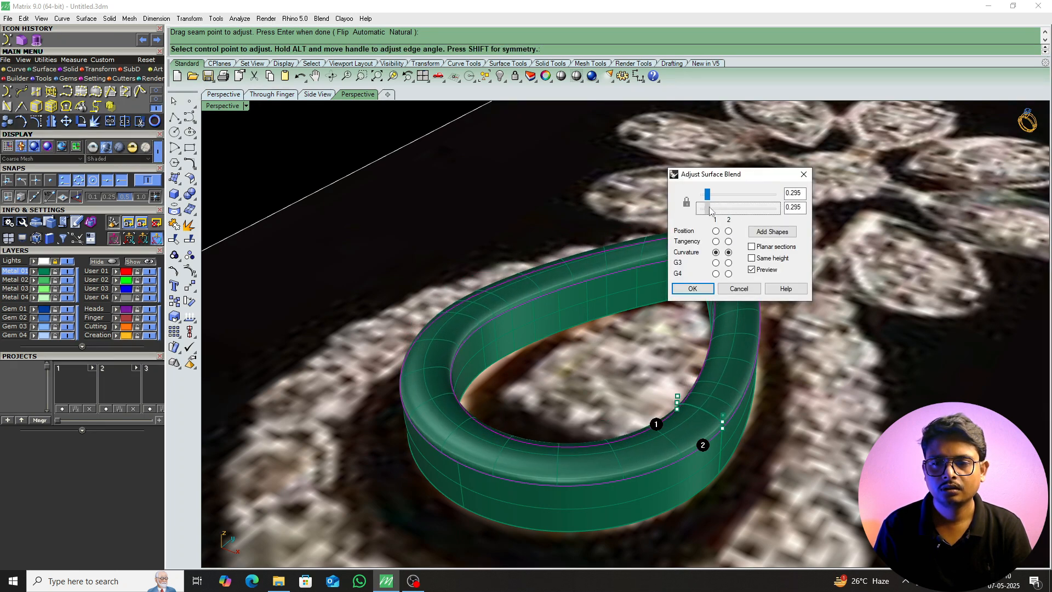
click(694, 289)
Inspect the teardrop ring's rounded top and pointed end in shaded display.
scroll(673, 419, down, 3)
click(597, 475)
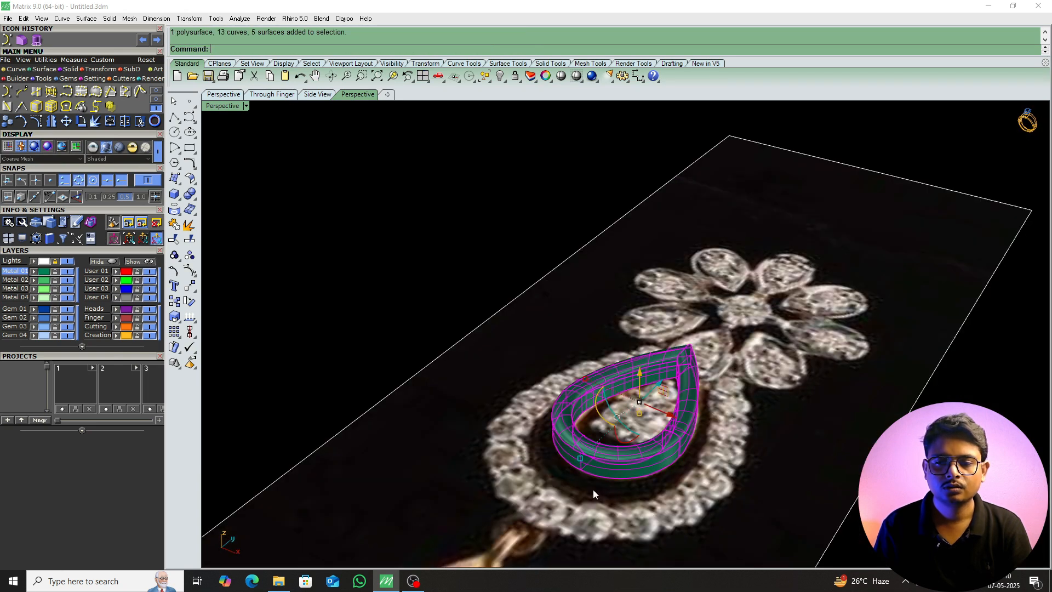
scroll(639, 448, up, 4)
mouse_move(650, 465)
right_down()
mouse_move(734, 422)
mouse_move(807, 478)
mouse_move(832, 358)
mouse_move(633, 416)
mouse_move(599, 455)
right_up()
click(561, 77)
right_drag(626, 338, 597, 393)
key(Escape)
scroll(598, 397, down, 8)
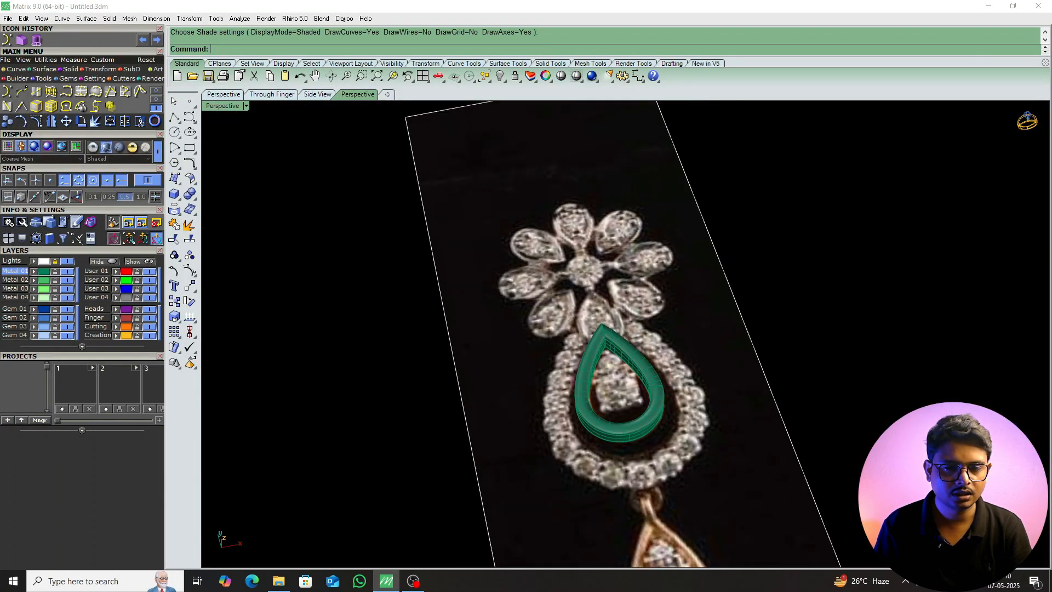
Show all hidden objects in the top view and check how the settings fit inside the teardrop ring.
key(ctrl+F1)
right_drag(656, 375, 619, 378)
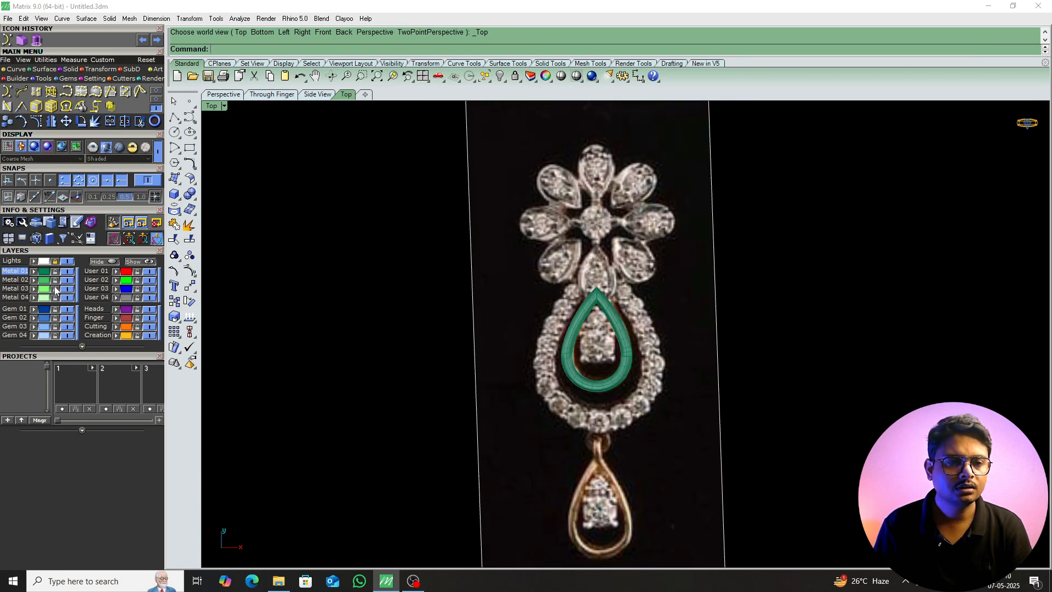
click(499, 77)
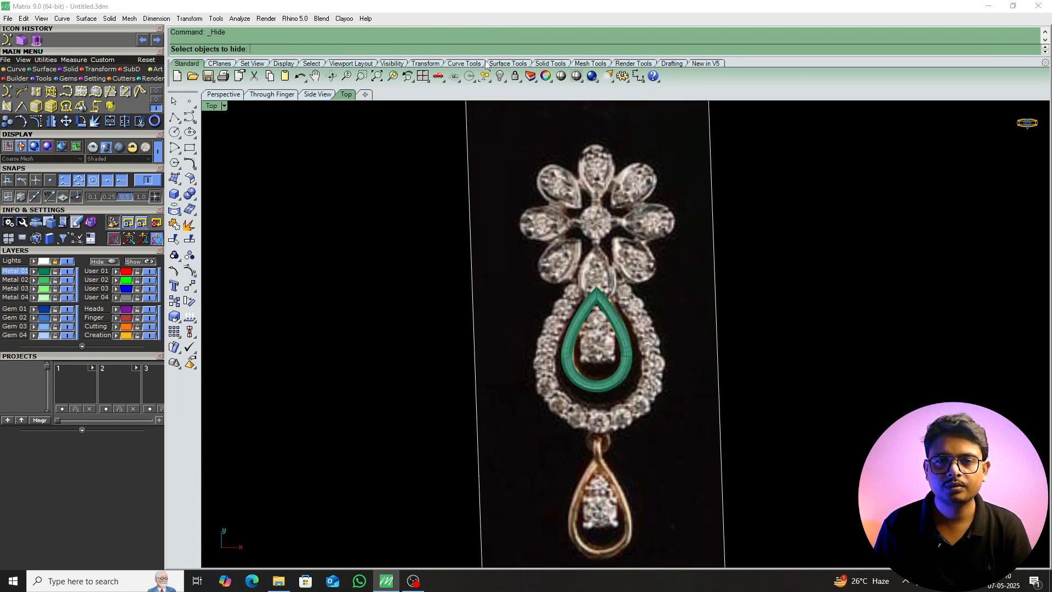
right_click(503, 77)
right_drag(769, 270, 589, 395)
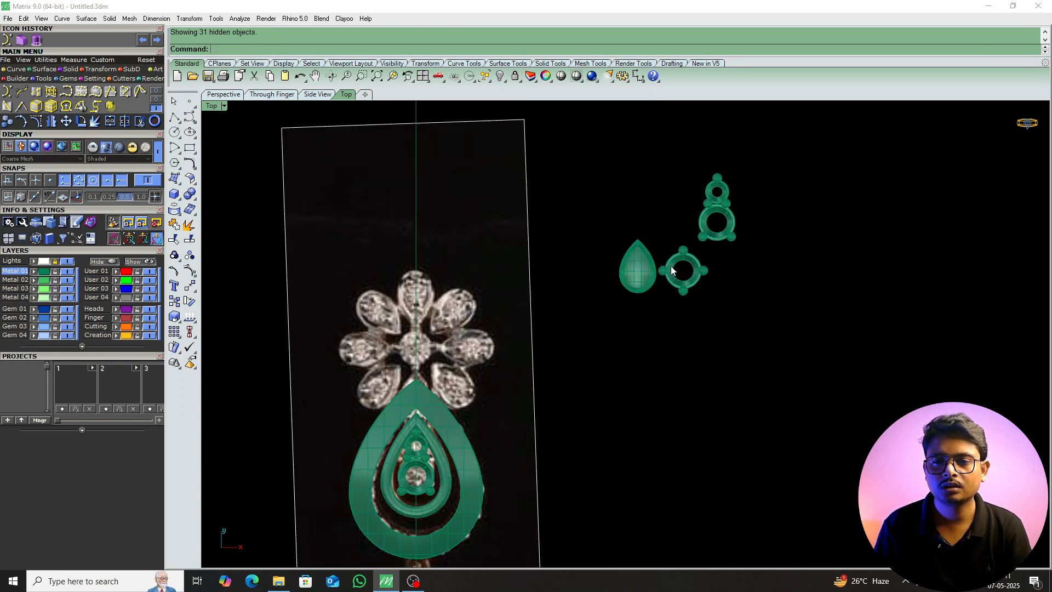
right_drag(672, 267, 698, 238)
scroll(509, 410, up, 8)
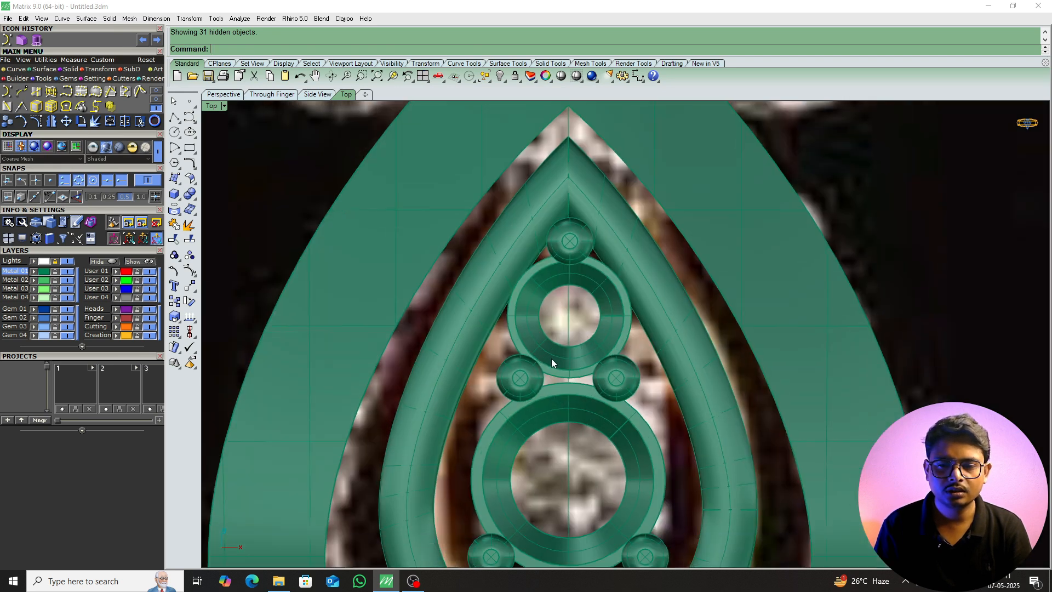
Raise the inner teardrop ring and then the two-stone prong setting vertically relative to the wide outer teardrop.
key(ctrl+F4)
right_drag(605, 362, 694, 354)
scroll(679, 379, up, 8)
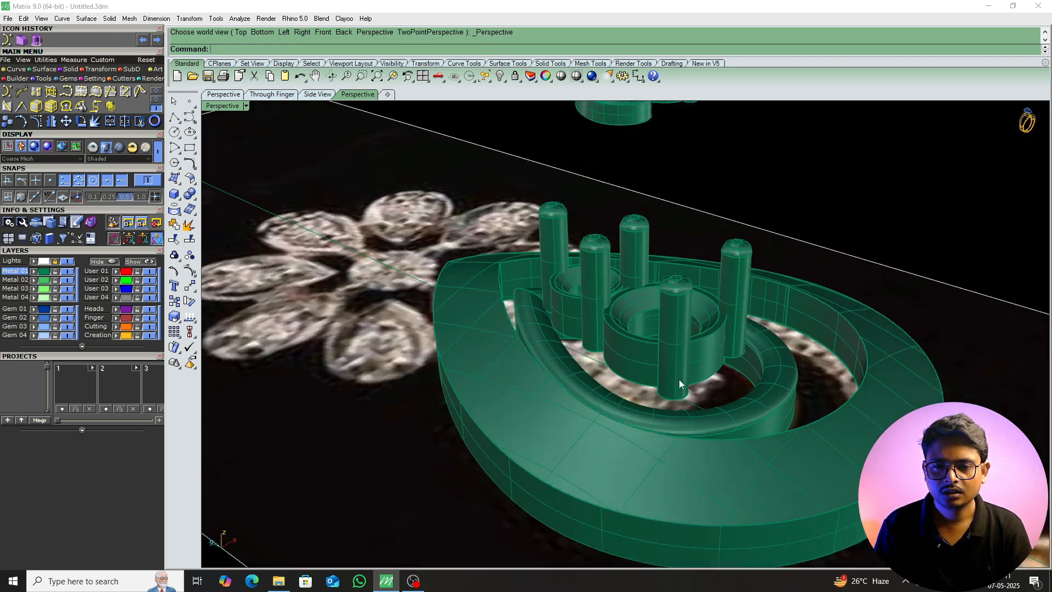
click(770, 400)
drag(628, 322, 643, 272)
click(695, 333)
right_drag(693, 331, 685, 247)
drag(635, 206, 641, 185)
key(Escape)
Fine-tune the heights of the raised parts inside the wide outer teardrop with two small upward moves.
right_drag(672, 276, 729, 288)
click(729, 288)
key(Escape)
click(698, 250)
mouse_move(661, 178)
mouse_down()
mouse_move(665, 160)
mouse_move(668, 172)
mouse_up()
key(Escape)
click(734, 288)
drag(676, 247, 678, 235)
key(Escape)
Readjust the inner ring's position from the side, and nudge the two-stone prong setting slightly upward.
right_drag(738, 327, 348, 305)
click(659, 239)
drag(604, 219, 607, 213)
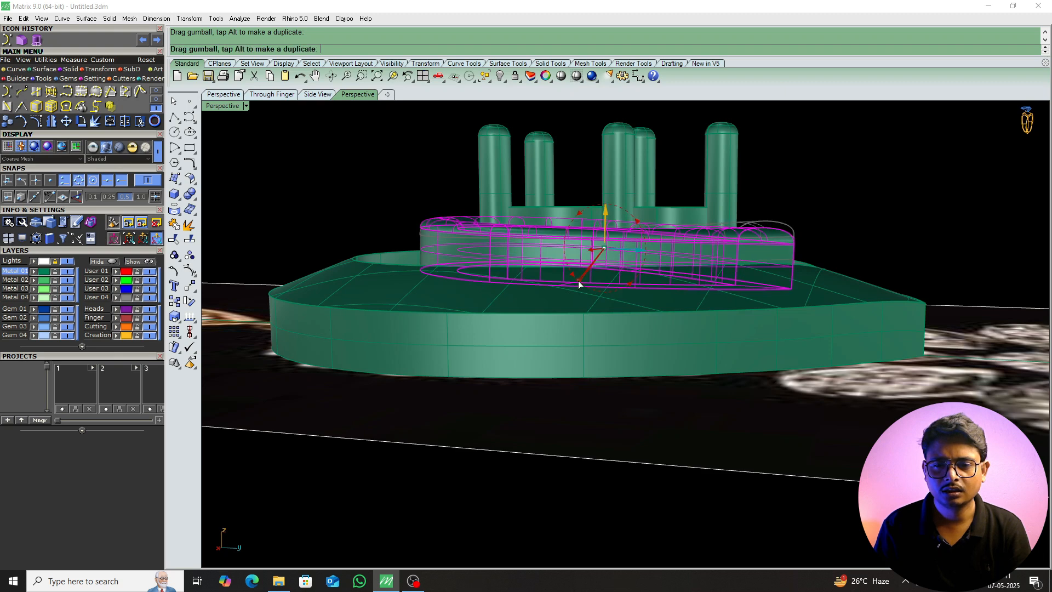
drag(579, 284, 581, 279)
click(657, 210)
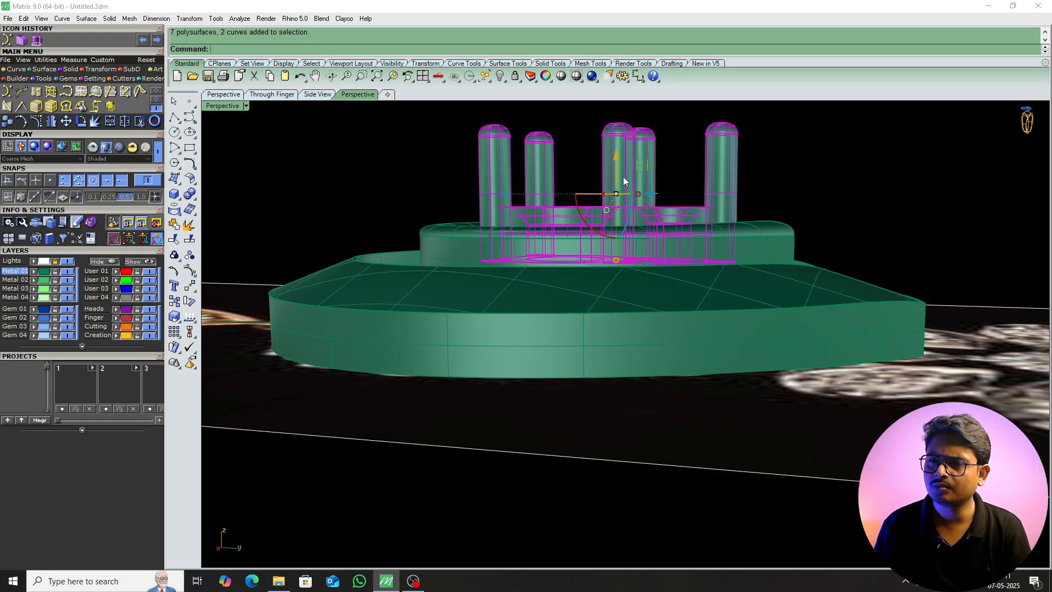
drag(616, 160, 619, 152)
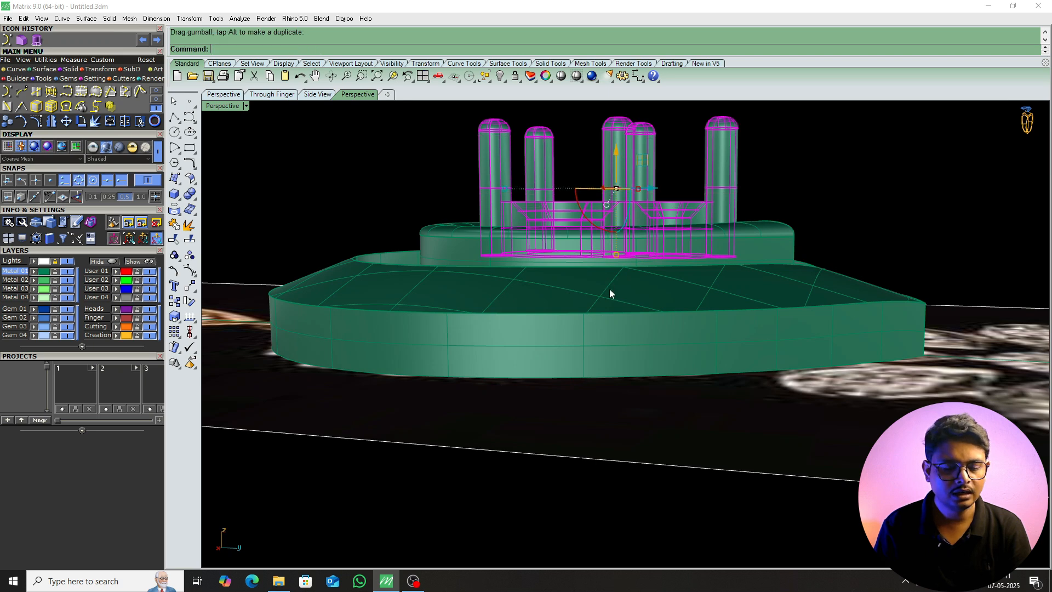
Move the wide outer teardrop, inner ring and two-stone setting to layer User 17 and hide that layer.
scroll(608, 312, down, 5)
text(Top)
key(Return)
scroll(585, 372, up, 5)
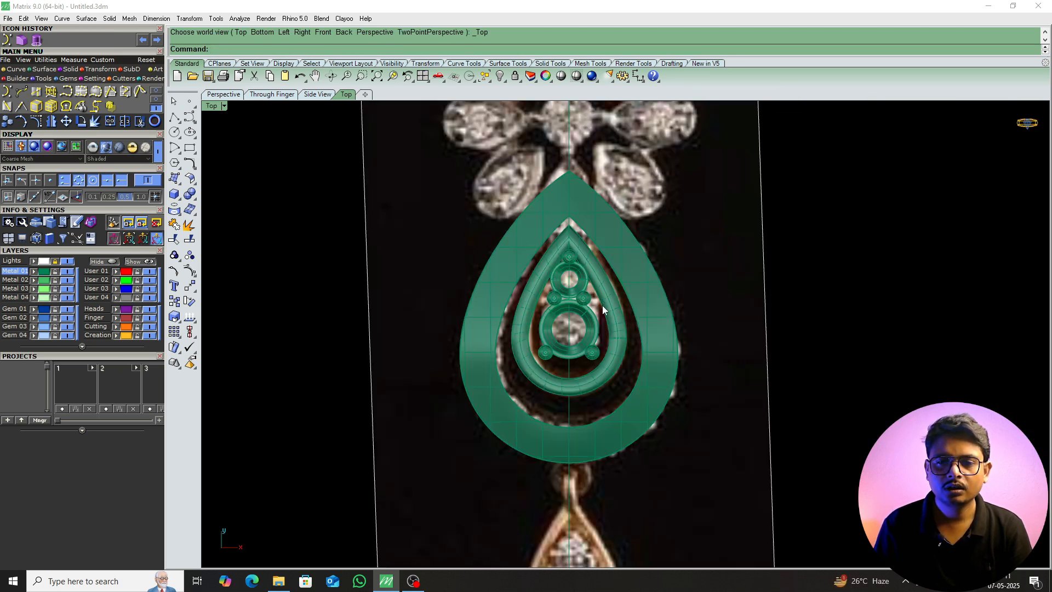
scroll(586, 372, down, 3)
scroll(536, 345, down, 4)
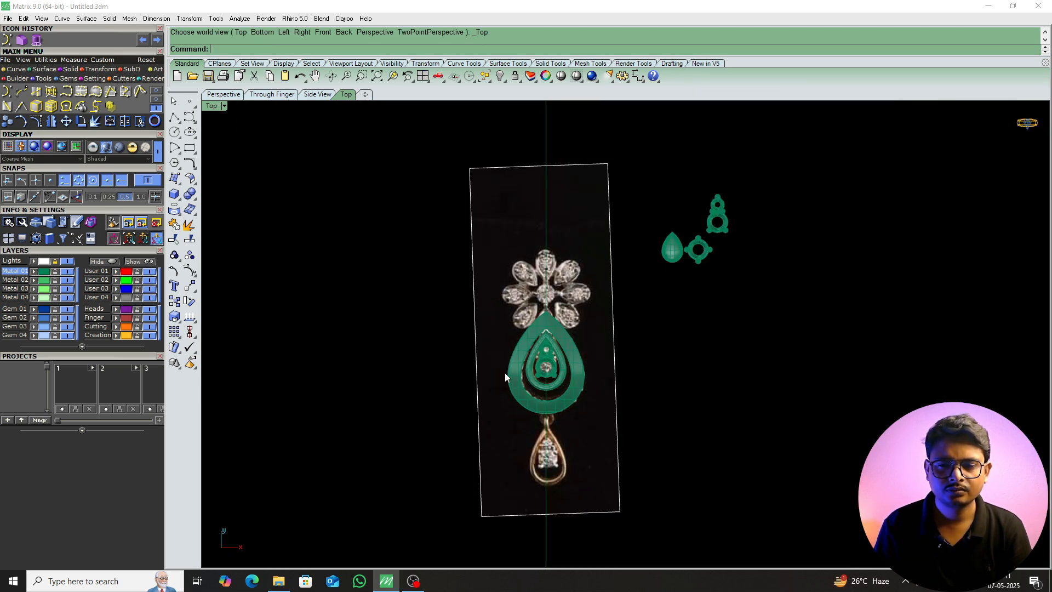
drag(460, 366, 613, 436)
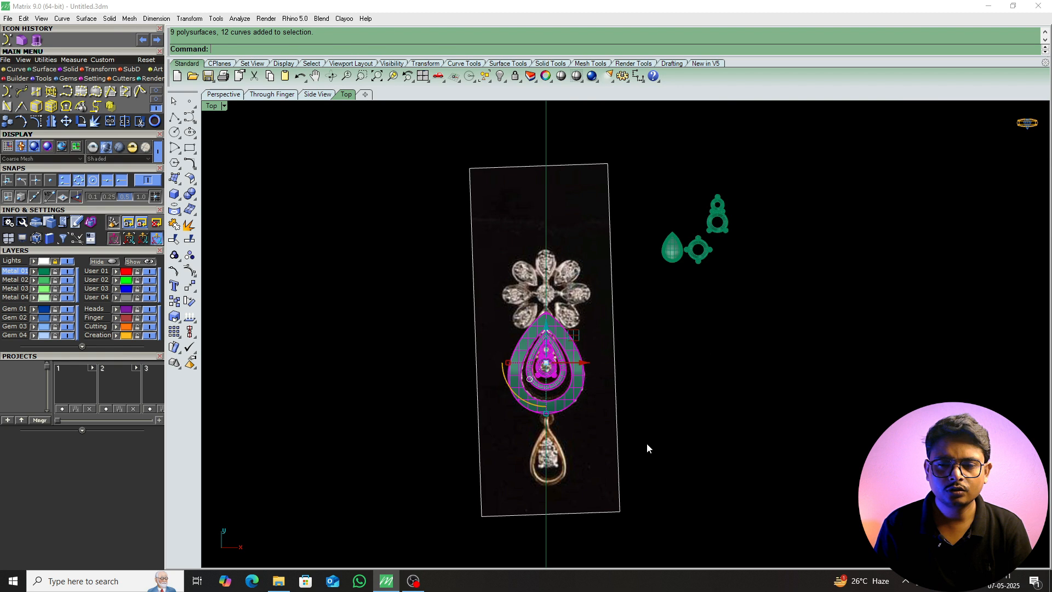
click(82, 347)
click(34, 358)
click(68, 358)
Move the four-prong round setting from its centre to the origin (0).
right_drag(587, 344, 582, 379)
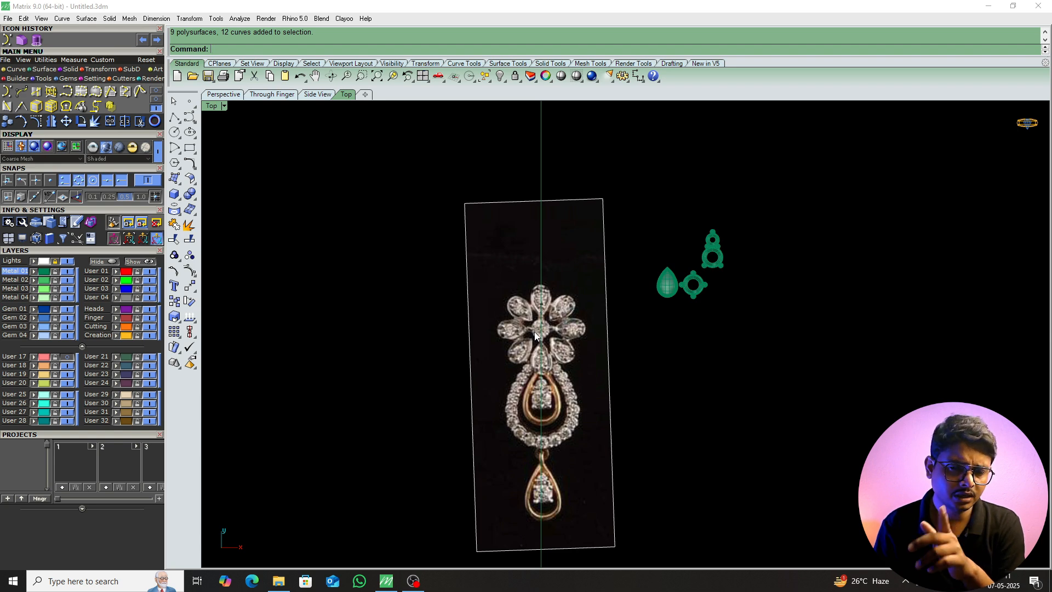
scroll(542, 328, up, 5)
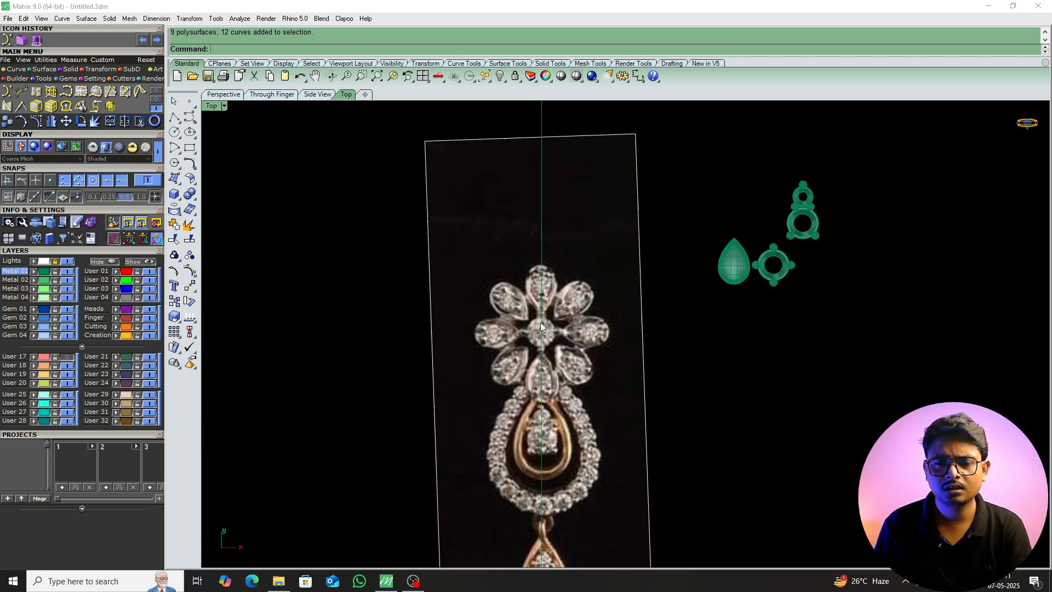
click(899, 233)
scroll(883, 247, up, 3)
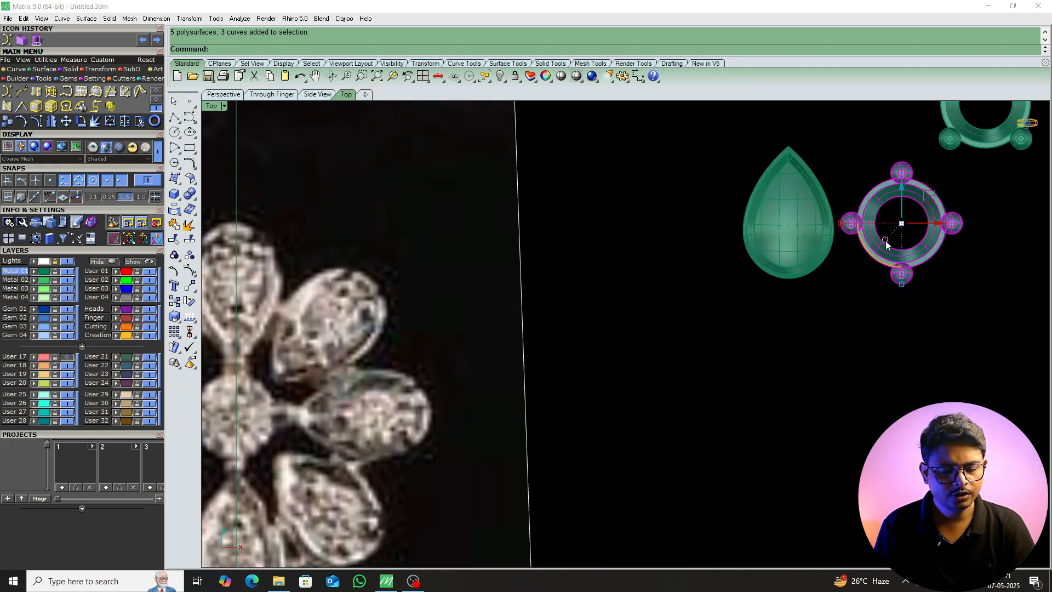
text(m)
key(Return)
scroll(931, 235, up, 2)
click(890, 219)
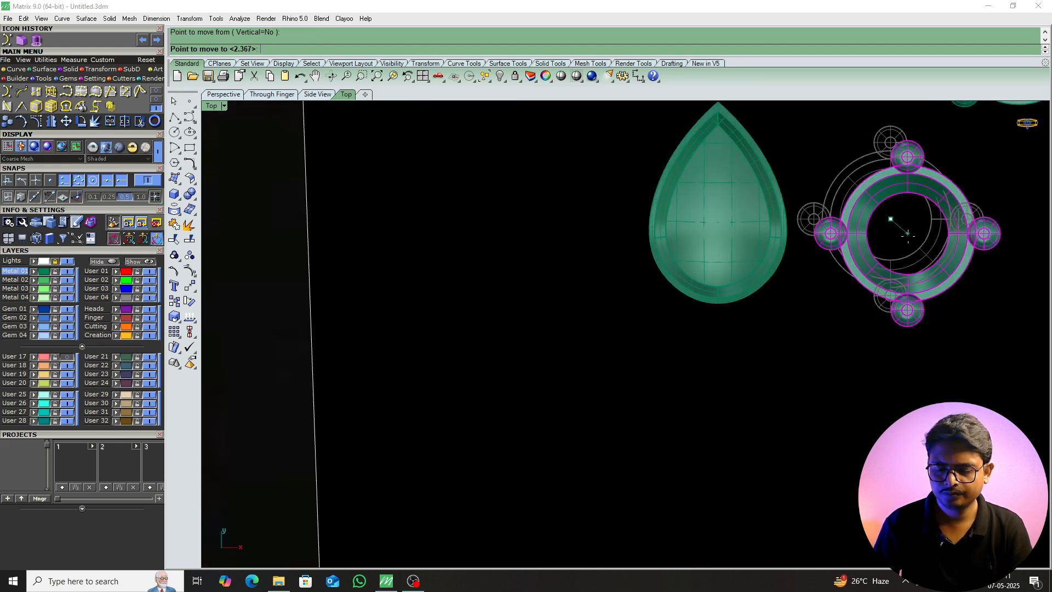
text(0)
key(Return)
scroll(885, 252, down, 5)
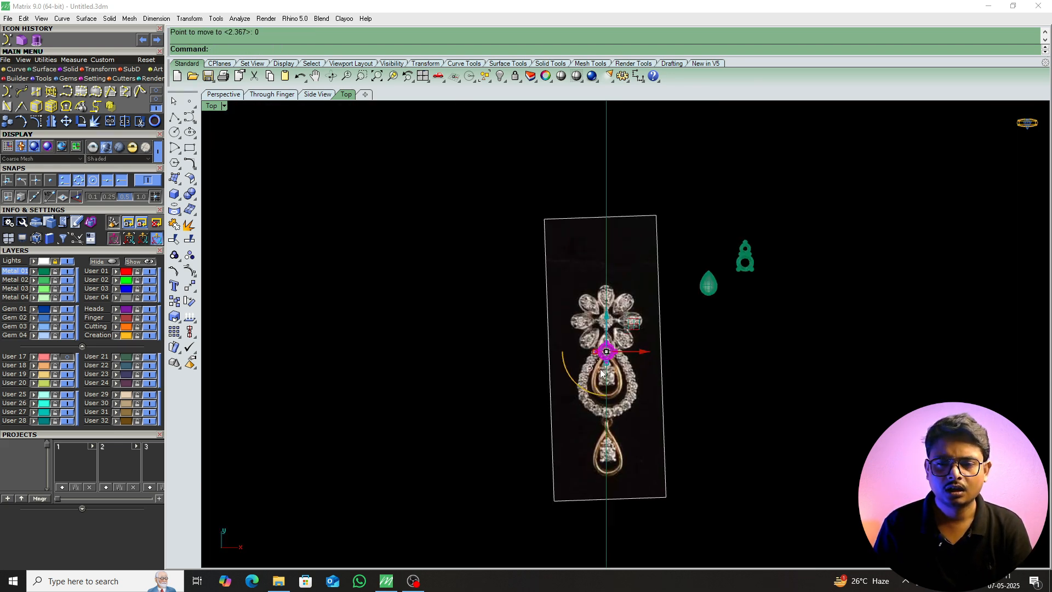
Move the four-prong round setting straight up along the vertical axis onto the flower's centre stone in the photo.
scroll(597, 329, up, 5)
drag(594, 329, 606, 162)
scroll(607, 163, down, 3)
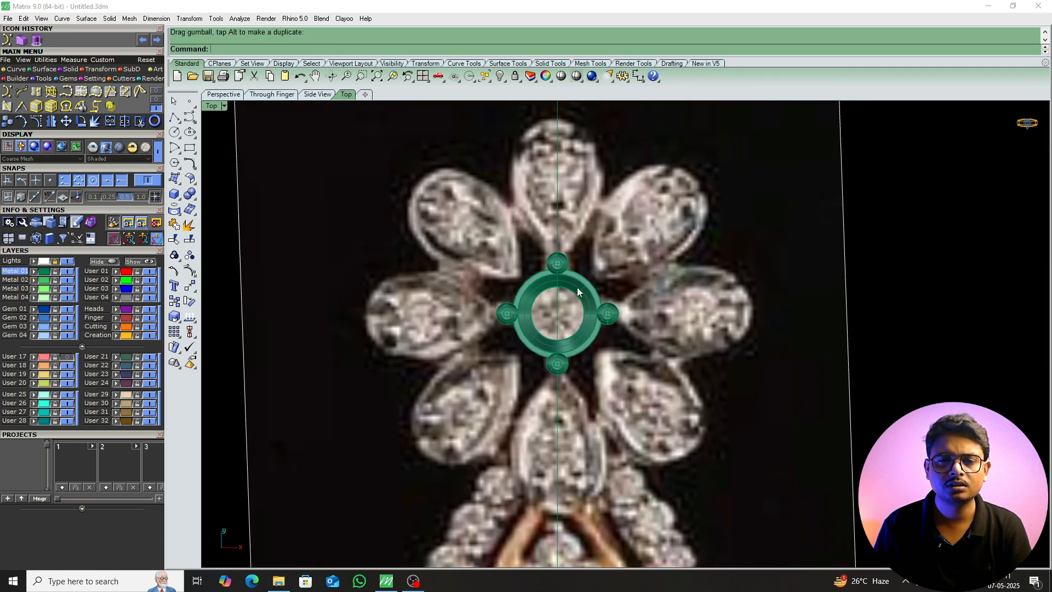
scroll(589, 283, up, 5)
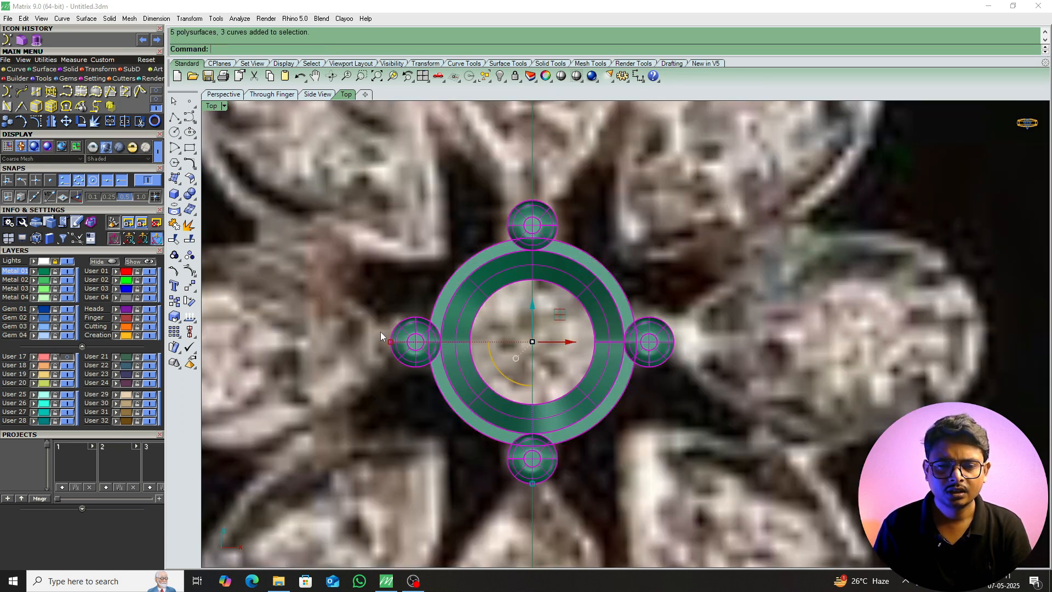
scroll(598, 371, down, 6)
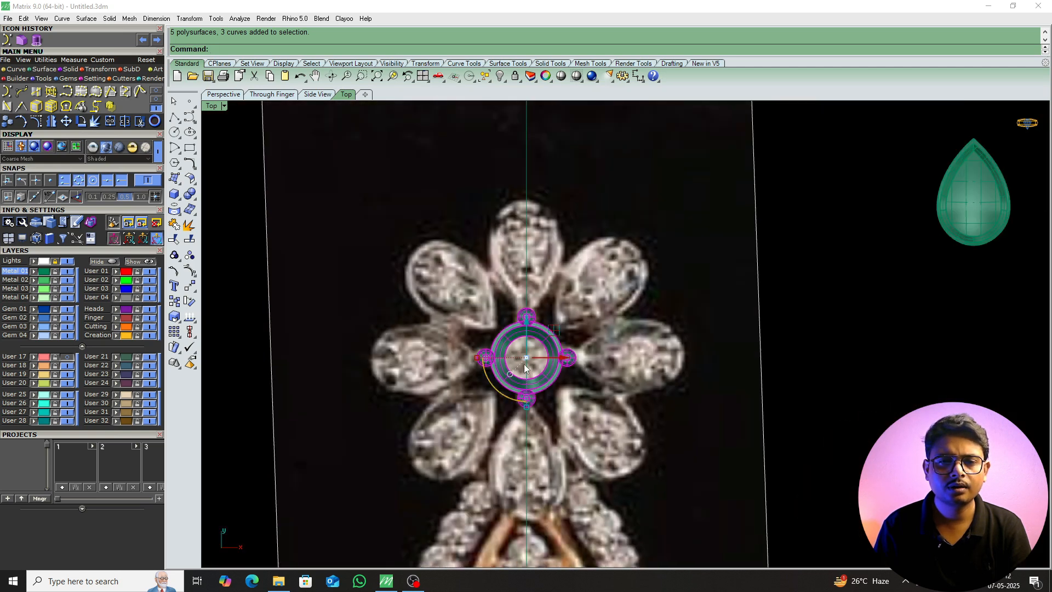
Move the teardrop setting beside the photo over to the flower's uppermost petal.
click(797, 258)
drag(798, 258, 667, 223)
scroll(600, 272, up, 3)
click(667, 223)
scroll(611, 290, up, 6)
Rotate the teardrop setting so its pointed end faces down toward the round setting.
click(605, 291)
right_drag(605, 291, 621, 317)
key(Return)
click(584, 362)
scroll(582, 362, up, 3)
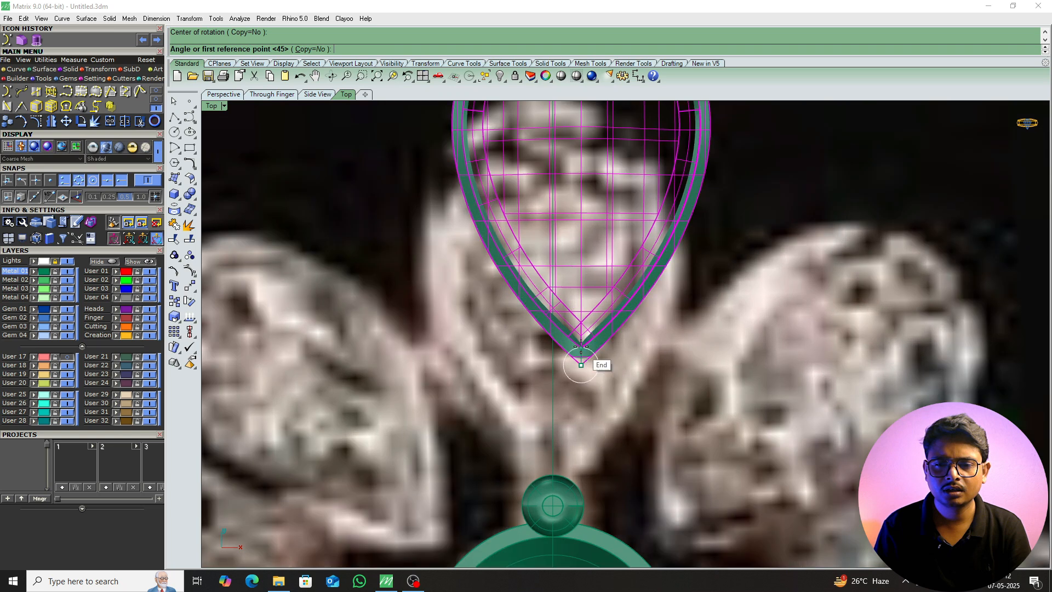
scroll(581, 364, up, 3)
click(583, 363)
click(586, 189)
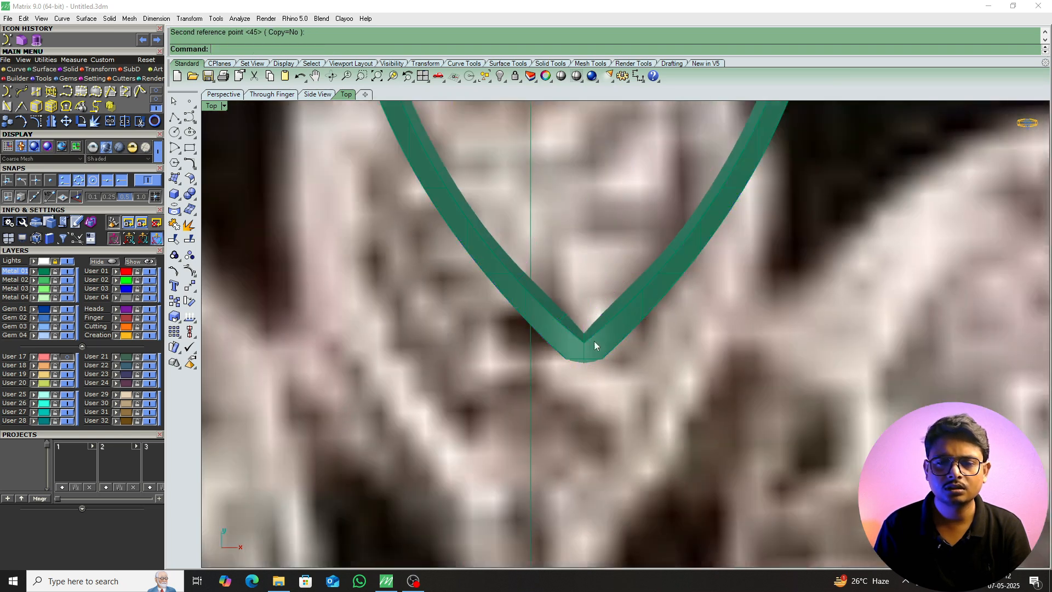
Shift the teardrop setting horizontally onto the vertical centre axis above the round setting.
scroll(595, 345, down, 5)
click(602, 271)
scroll(601, 269, up, 3)
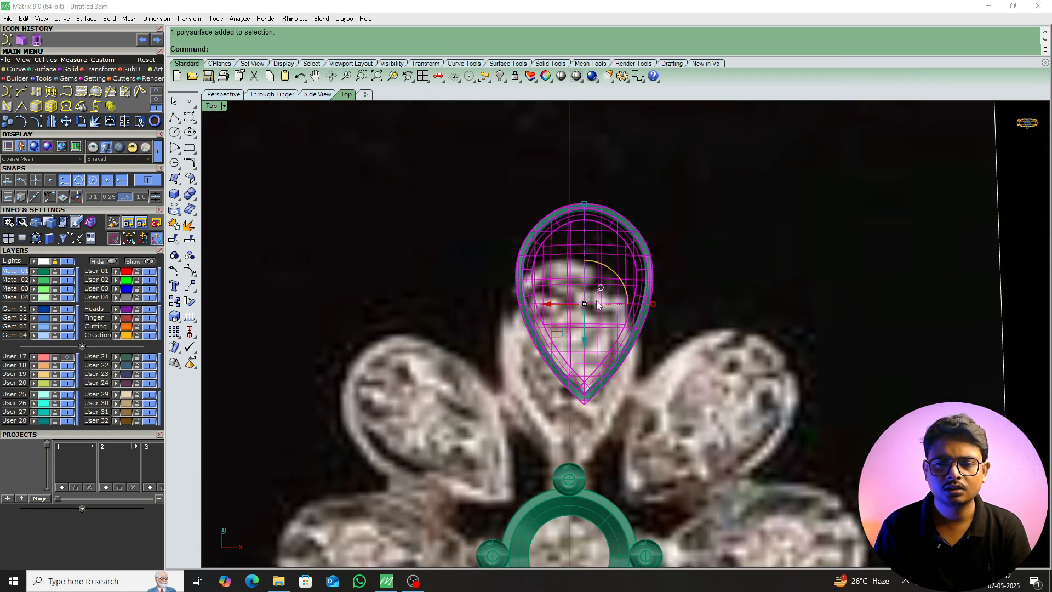
scroll(573, 321, up, 3)
drag(566, 286, 530, 279)
scroll(556, 353, down, 3)
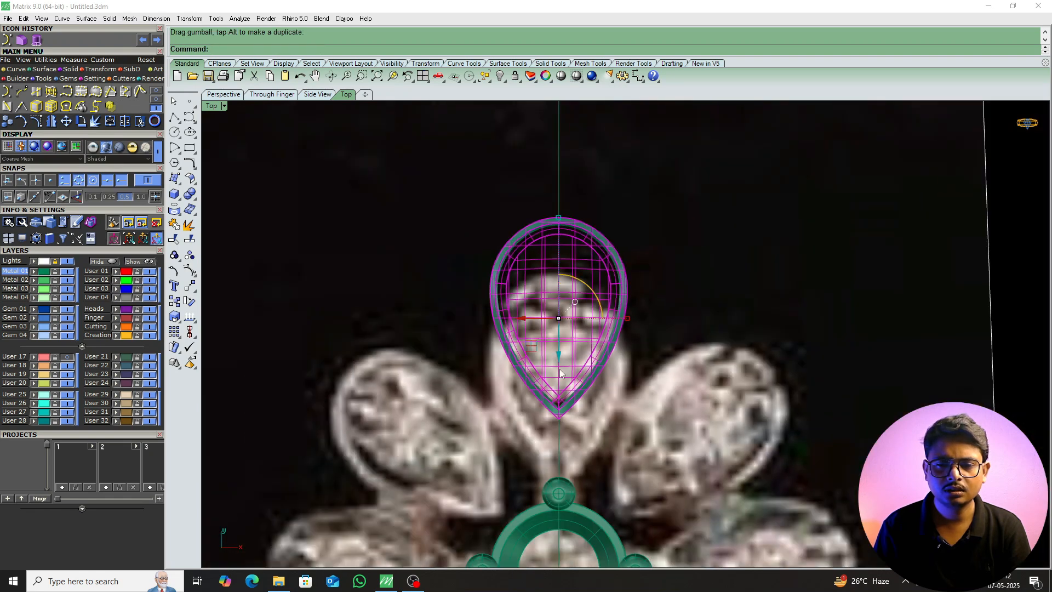
Move the teardrop setting straight down the vertical axis so its pointed end reaches the round setting's upper prong.
drag(559, 359, 559, 419)
key(Escape)
scroll(579, 373, up, 5)
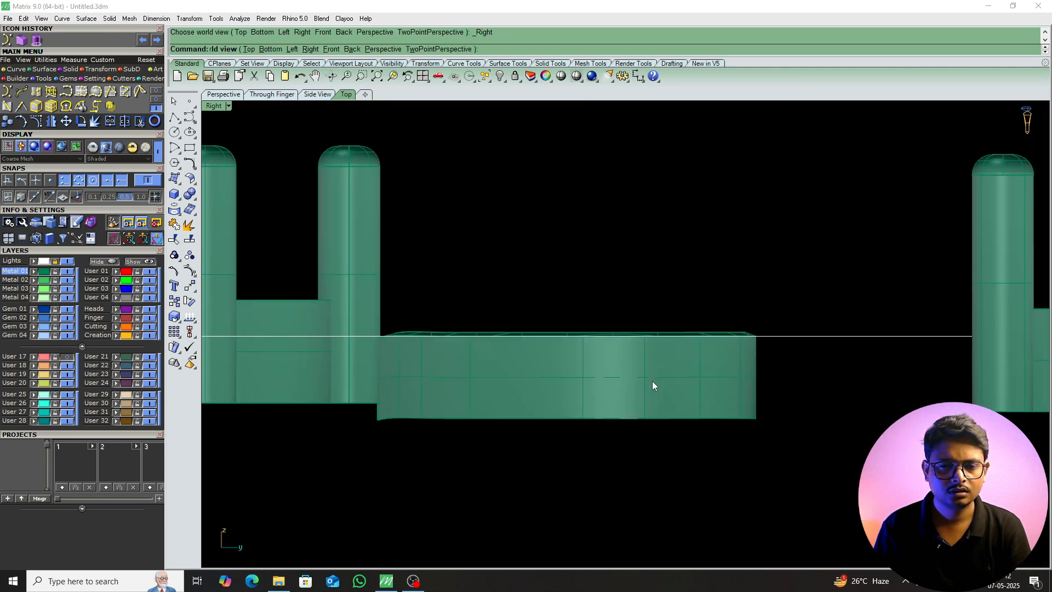
Raise the four-prong round setting above the base line in the side view.
scroll(624, 410, down, 5)
click(428, 382)
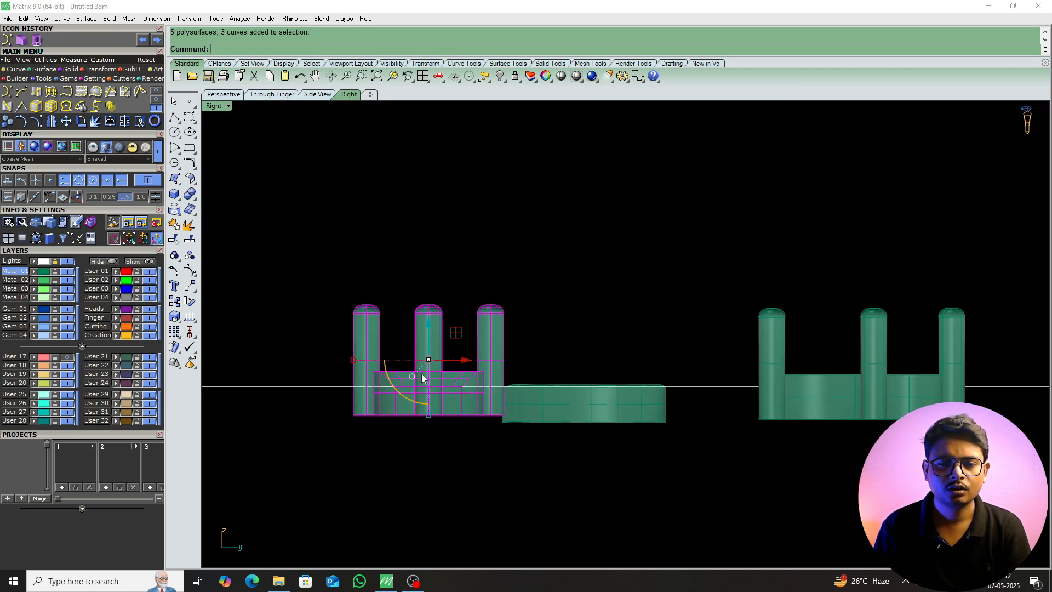
scroll(425, 356, up, 3)
drag(434, 340, 453, 262)
Raise the teardrop setting vertically until it sits beside the lower part of the round setting.
click(620, 447)
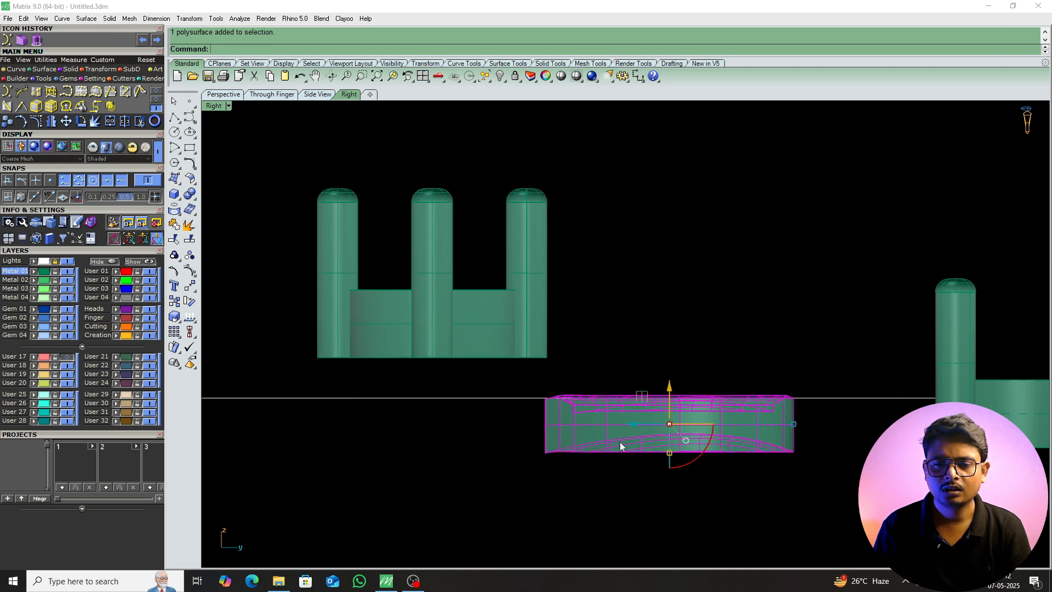
drag(660, 395, 673, 316)
scroll(608, 344, up, 3)
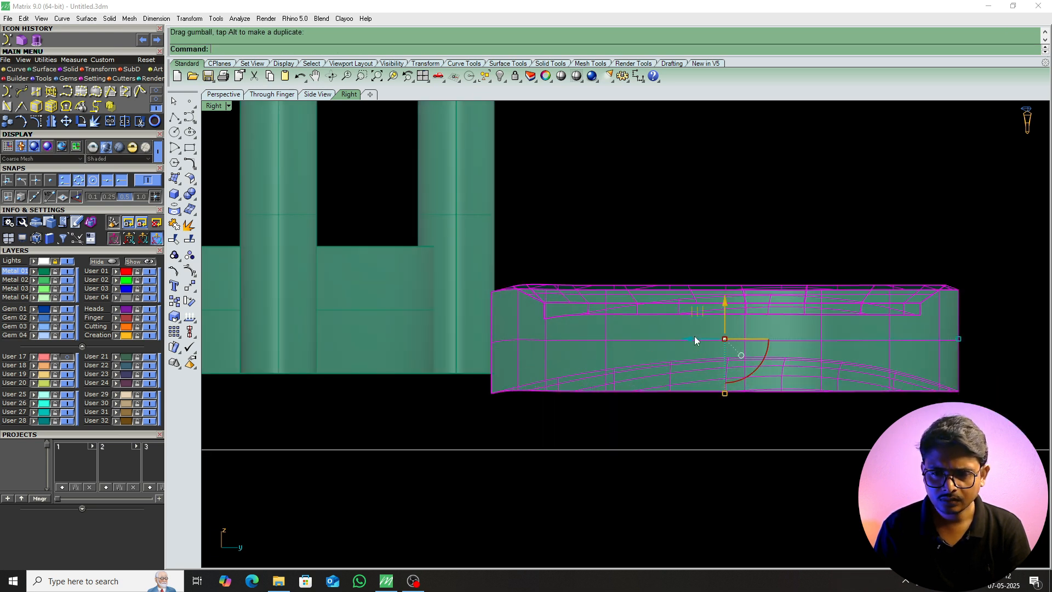
scroll(641, 405, down, 3)
Try to tilt the teardrop setting downward about its upper inner corner, and undo the rotation.
text(r)
key(Return)
click(556, 344)
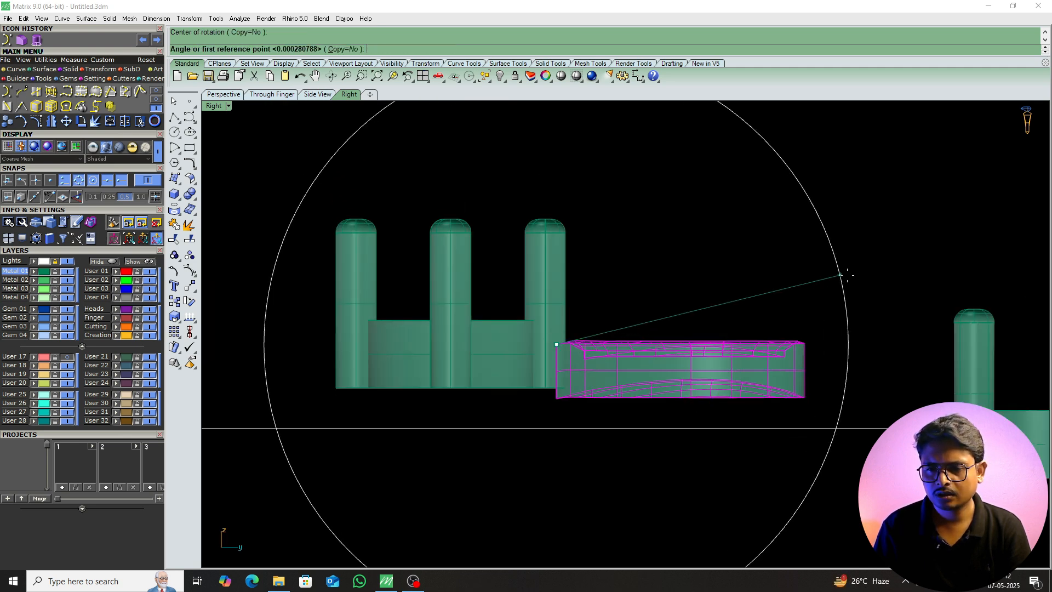
click(847, 275)
click(879, 314)
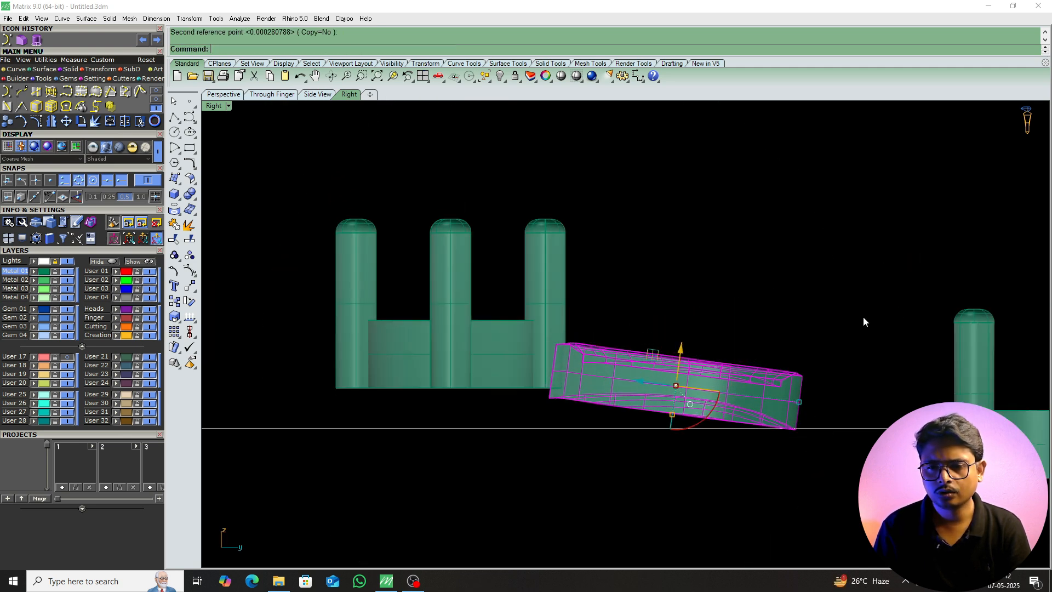
key(Escape)
key(ctrl+z)
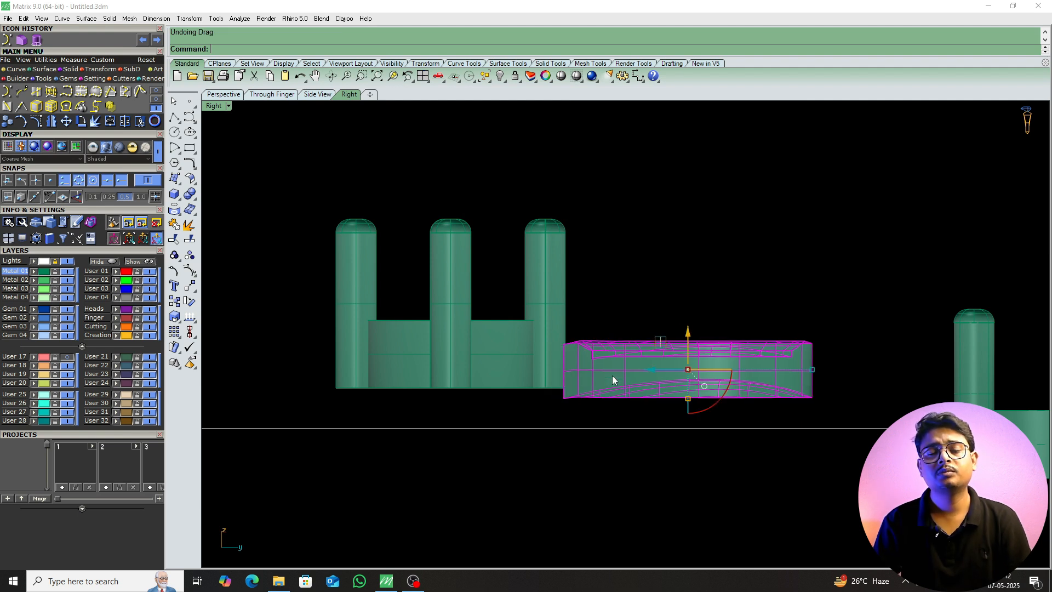
Rotate the teardrop setting about its upper inner corner so its outer end tilts down about 9 degrees.
key(Escape)
click(681, 342)
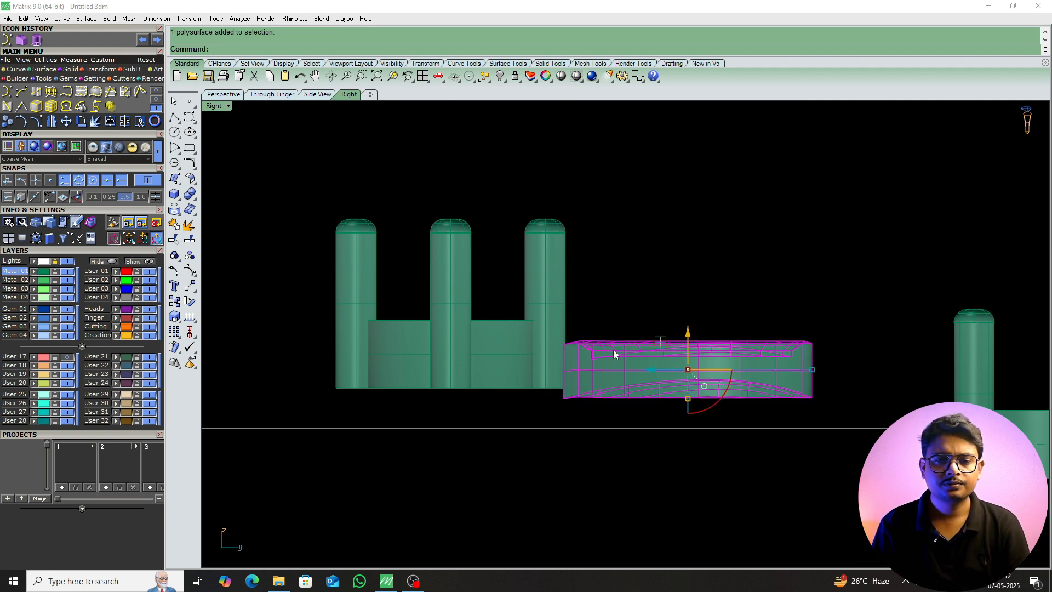
click(81, 122)
click(563, 344)
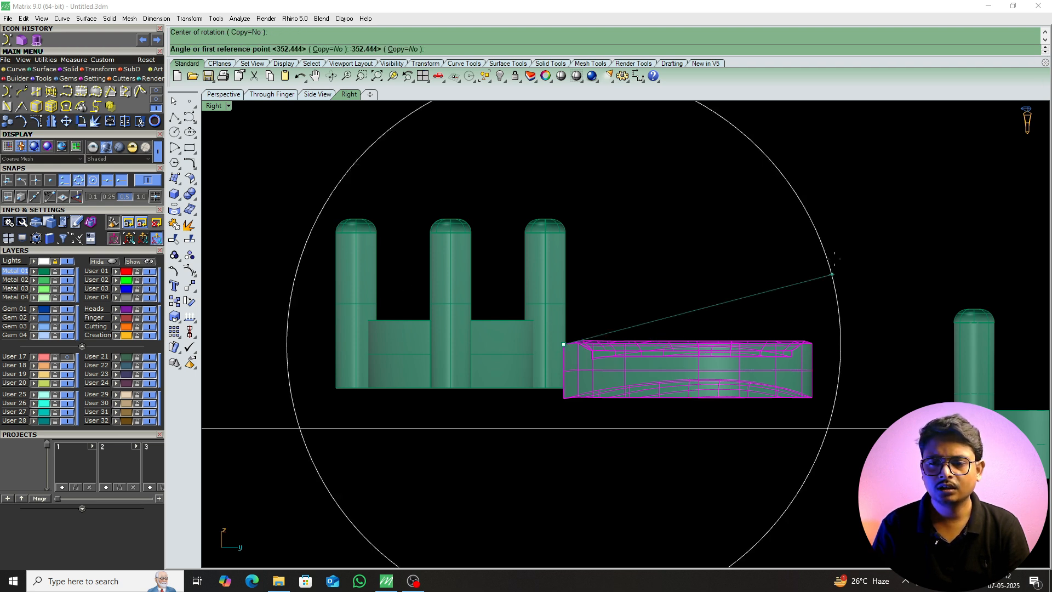
click(840, 238)
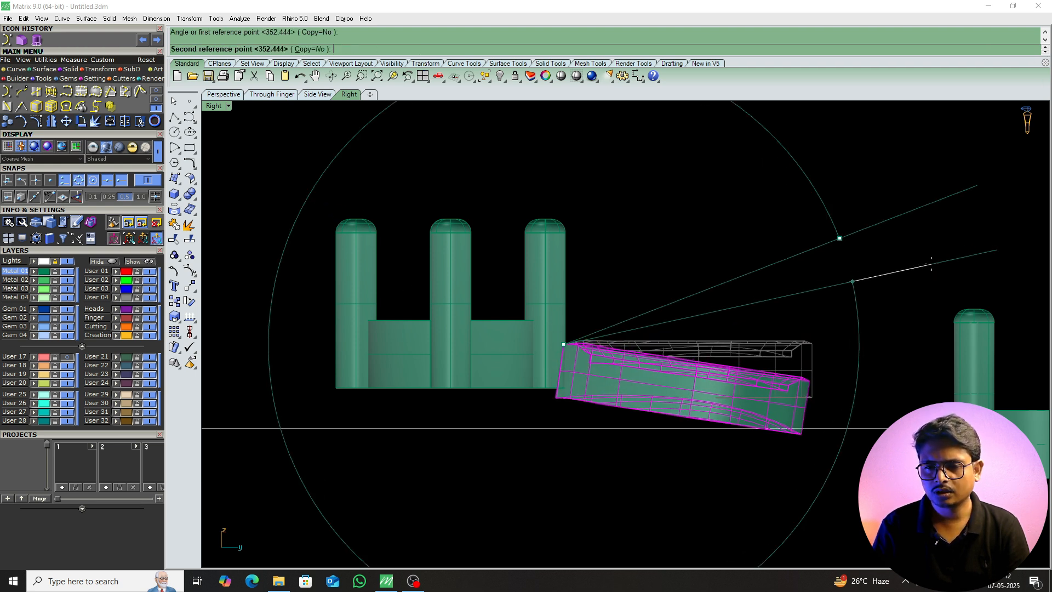
click(931, 264)
Measure the vertical distance beside the round setting in the side view, and raise the round setting slightly.
click(509, 326)
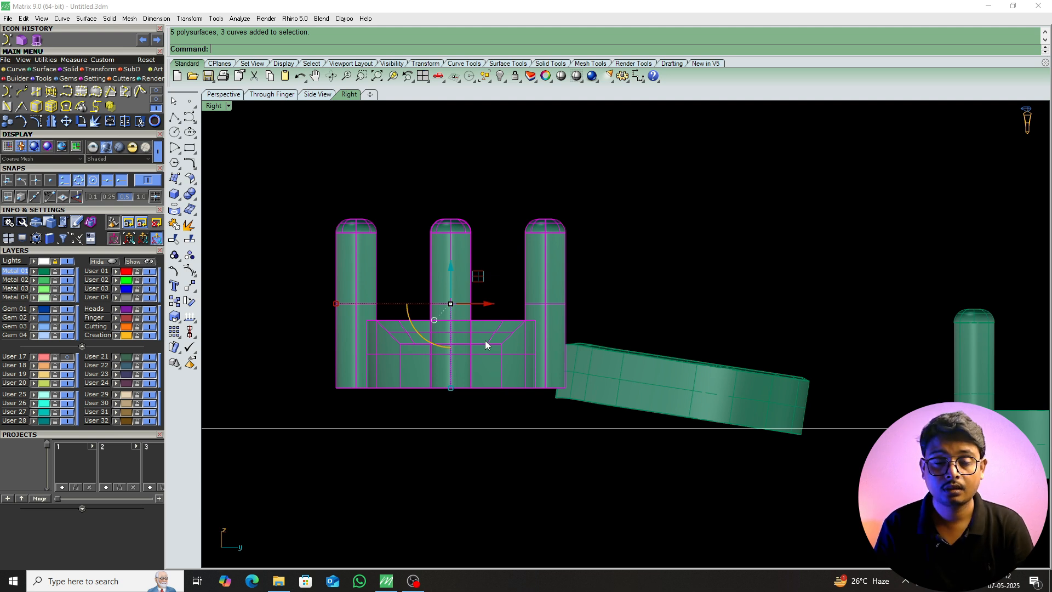
text(di)
key(Return)
click(455, 430)
key(Escape)
key(Return)
scroll(312, 415, up, 4)
click(313, 422)
click(321, 261)
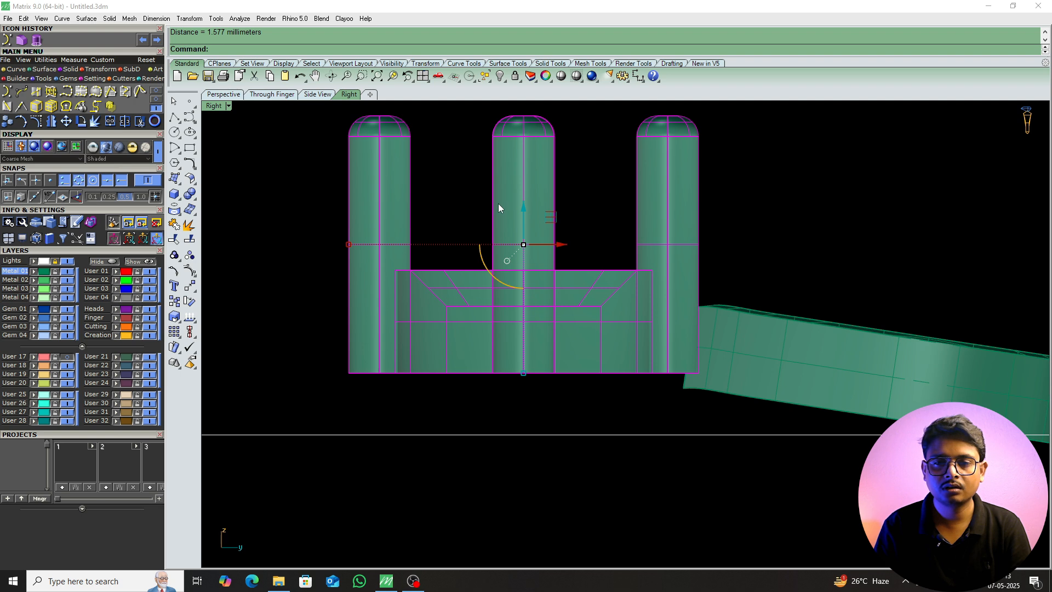
drag(524, 206, 537, 168)
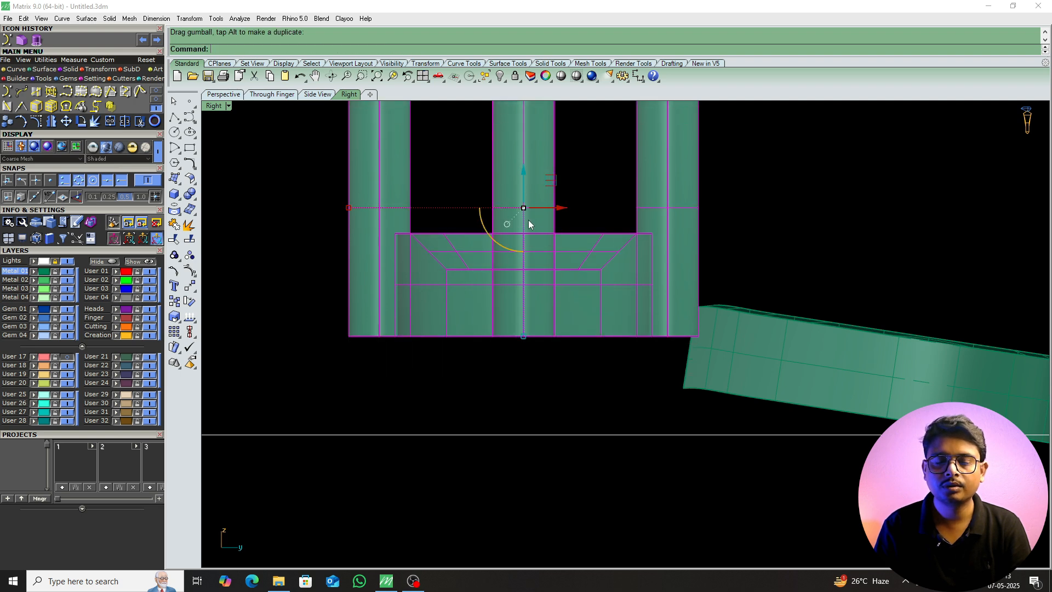
Shift the tilted teardrop setting inward along its length toward the round setting's prong.
scroll(520, 255, down, 10)
click(670, 320)
click(670, 317)
scroll(602, 296, up, 3)
drag(613, 283, 572, 286)
Rotate the teardrop setting about its upper inner corner to tilt its outer end down about 2.5 degrees more.
key(Return)
click(483, 246)
click(732, 236)
click(751, 247)
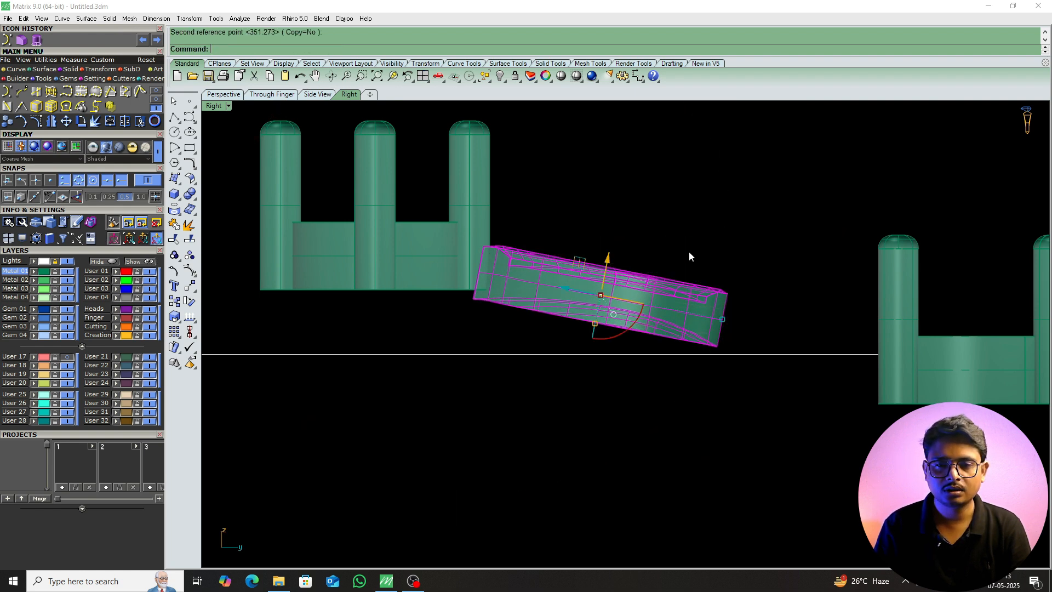
Check the teardrop setting against the photo from above, and tilt its outer end slightly back up in the side view.
scroll(633, 267, down, 5)
text(t)
key(Return)
key(Escape)
scroll(638, 267, down, 5)
scroll(638, 267, up, 5)
click(597, 284)
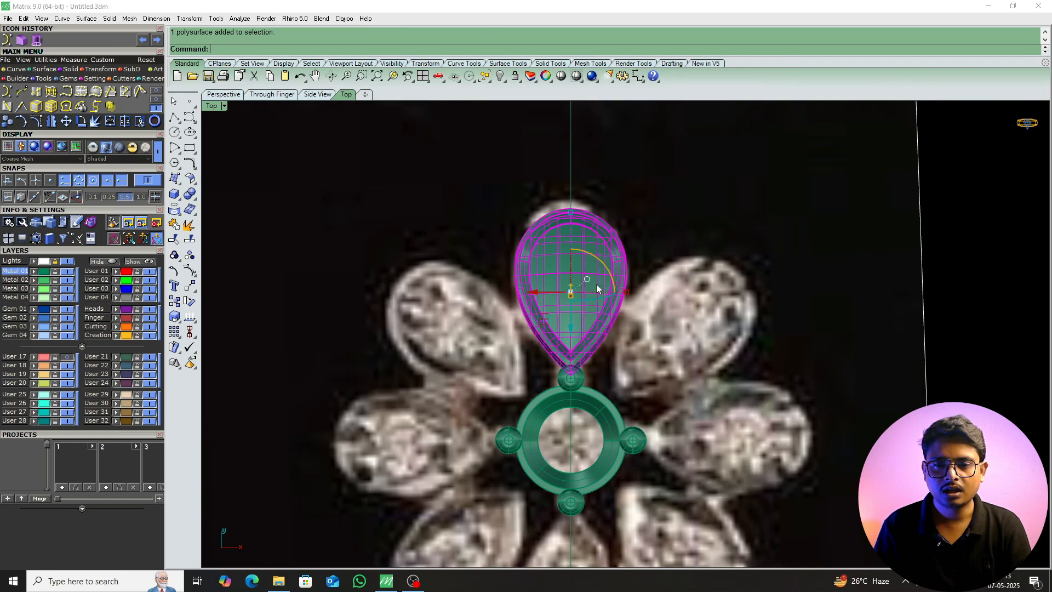
text(r)
key(Return)
scroll(636, 311, up, 5)
text(ro)
key(Return)
click(864, 295)
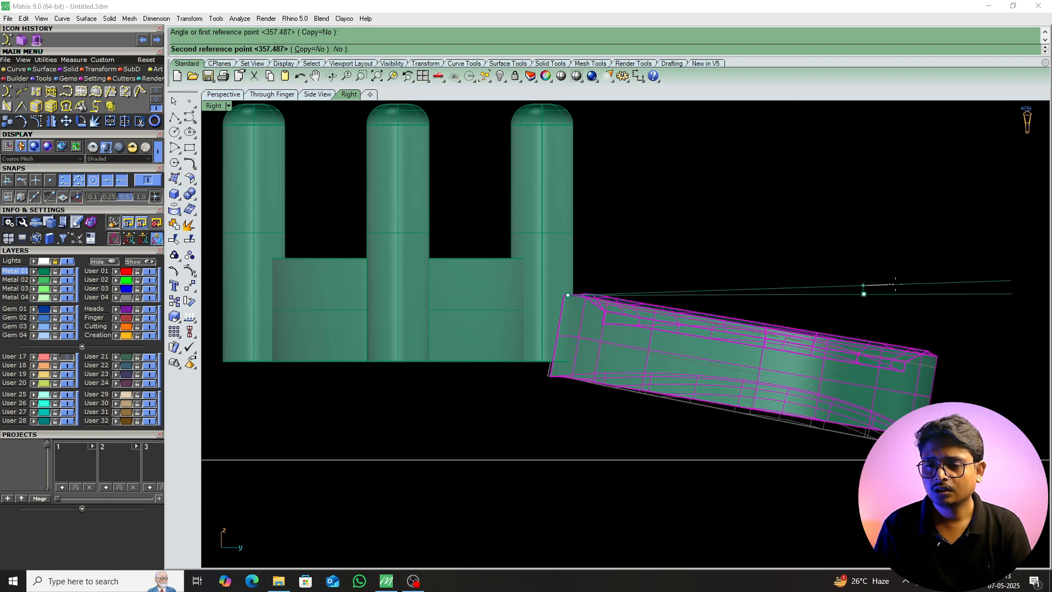
click(865, 289)
Polar-array the teardrop setting around the round setting's centre with 8 items over 360 degrees.
scroll(629, 343, down, 3)
text(T)
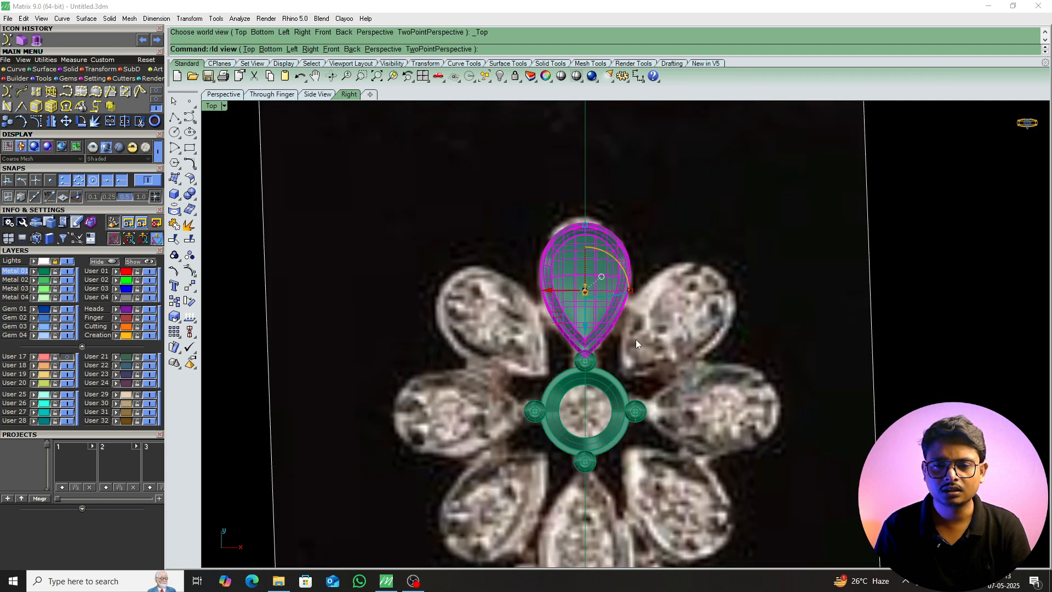
key(Return)
scroll(601, 344, up, 6)
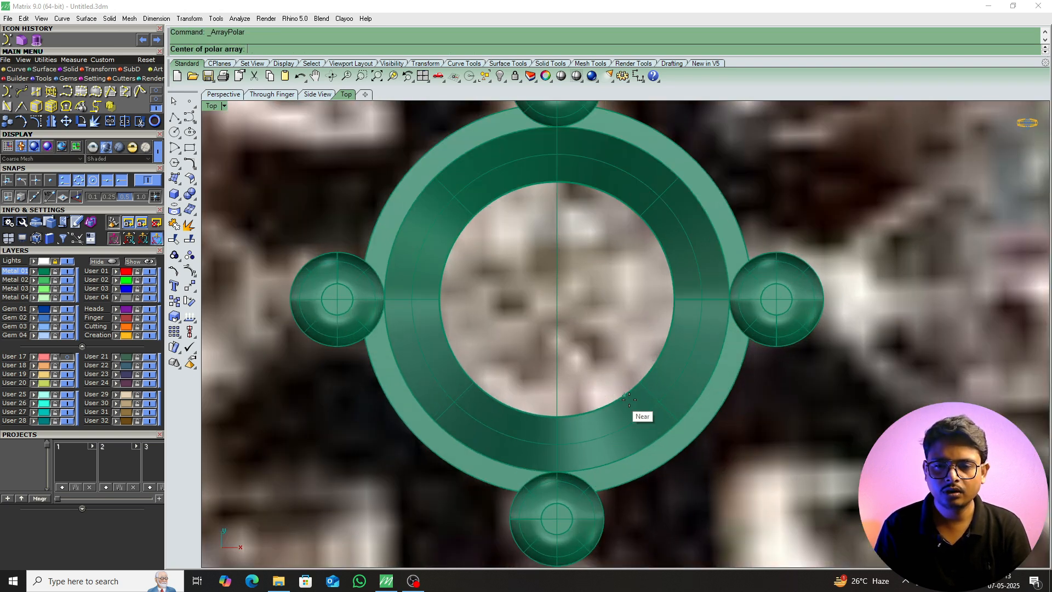
click(625, 386)
scroll(626, 387, down, 4)
scroll(560, 354, down, 3)
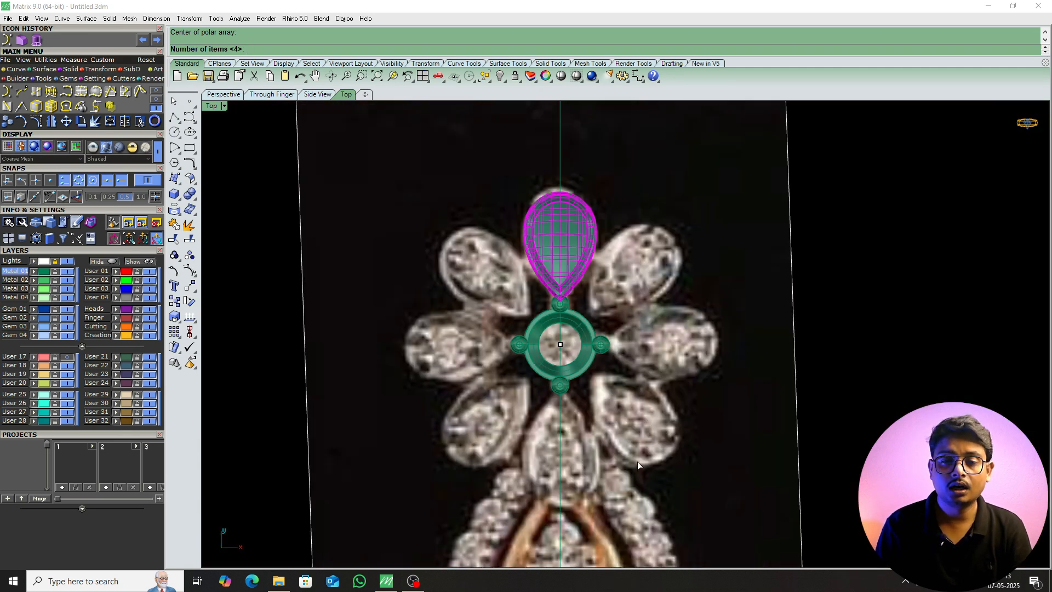
text(8)
key(Return)
key(Return)
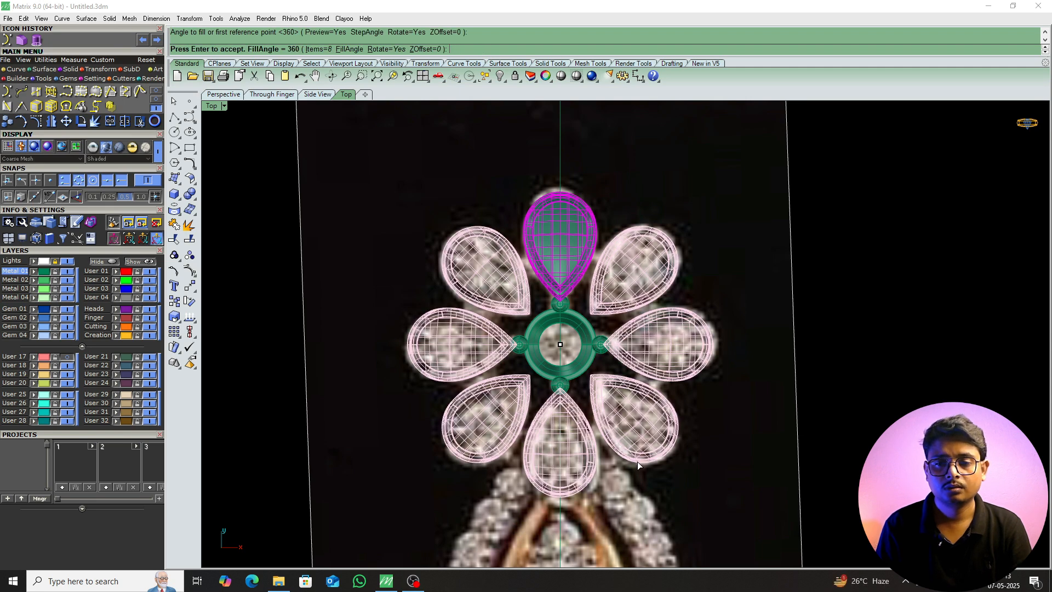
key(Return)
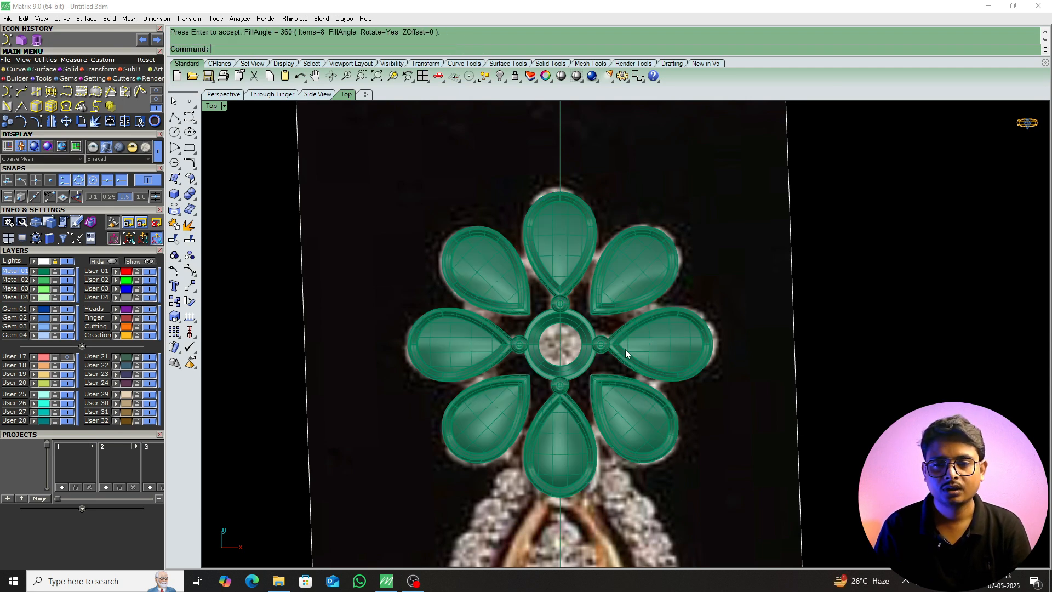
Inspect the arrayed petals against the photo, and undo the polar array.
scroll(618, 247, up, 5)
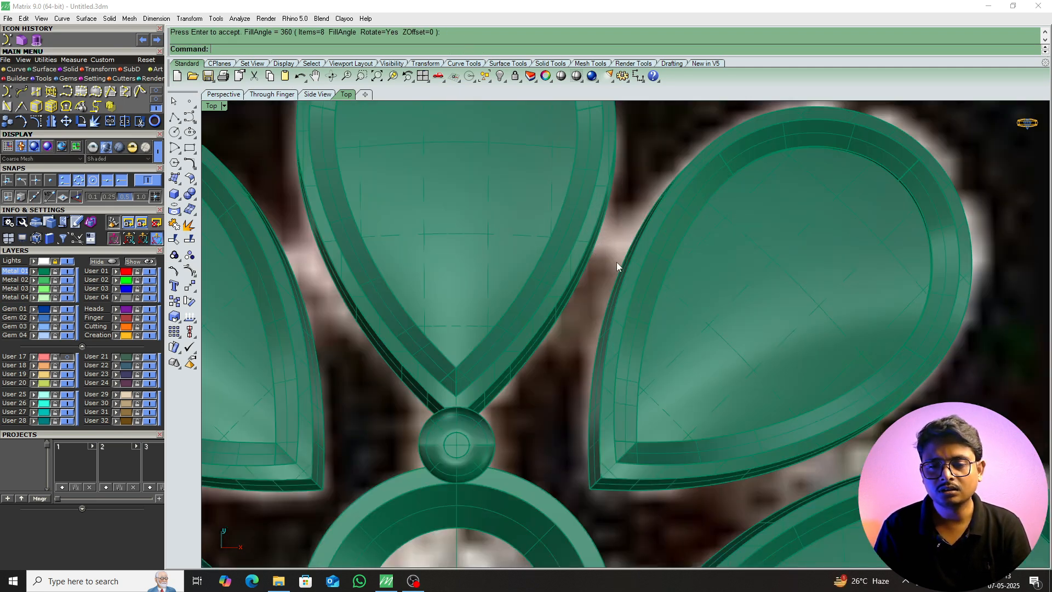
scroll(603, 321, down, 5)
scroll(543, 373, down, 4)
scroll(541, 384, up, 2)
scroll(540, 383, up, 1)
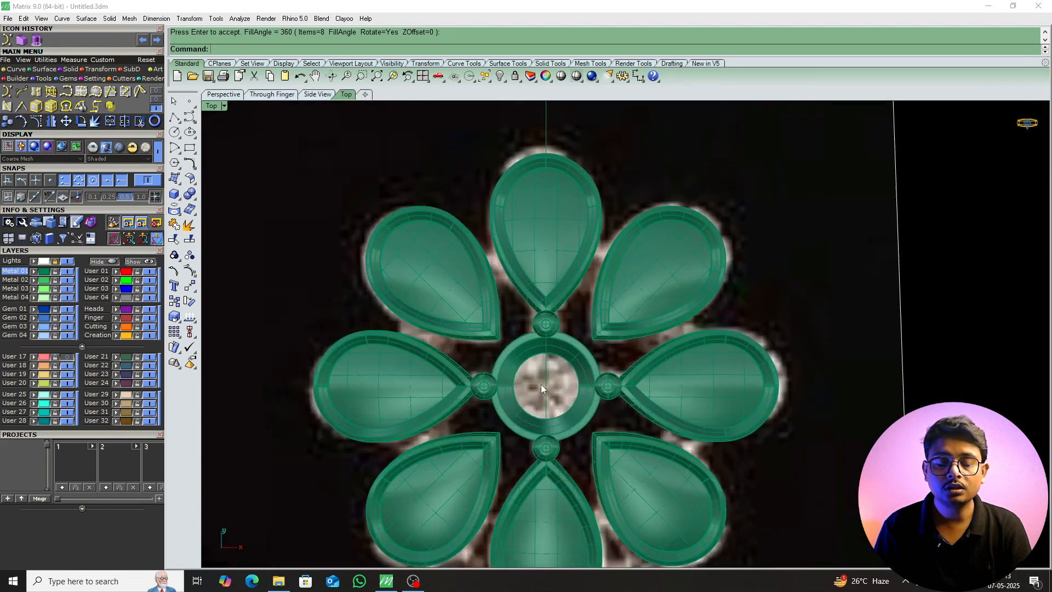
click(556, 276)
scroll(548, 232, up, 3)
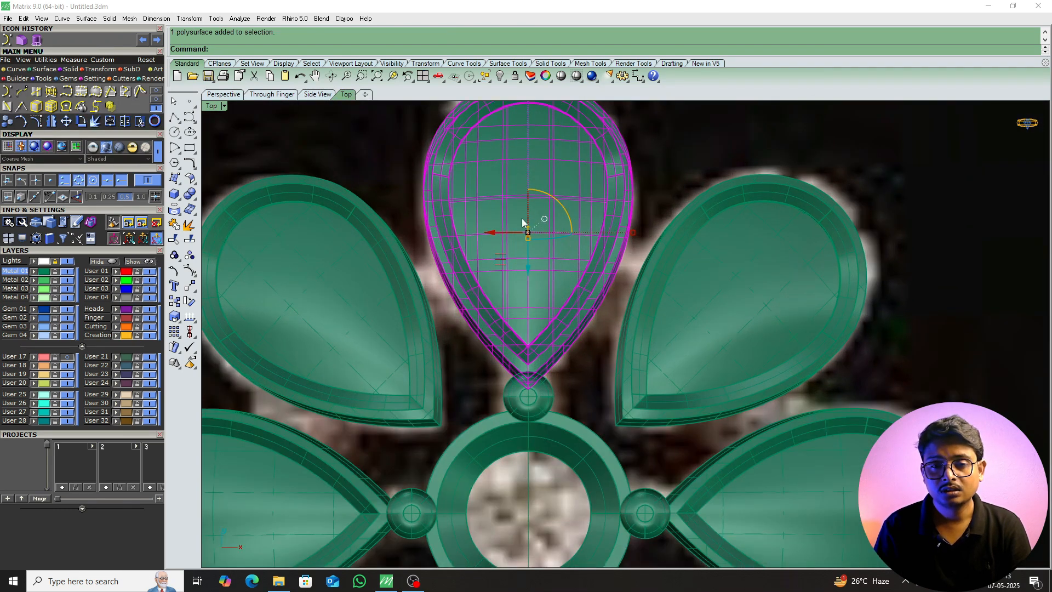
key(ctrl+z)
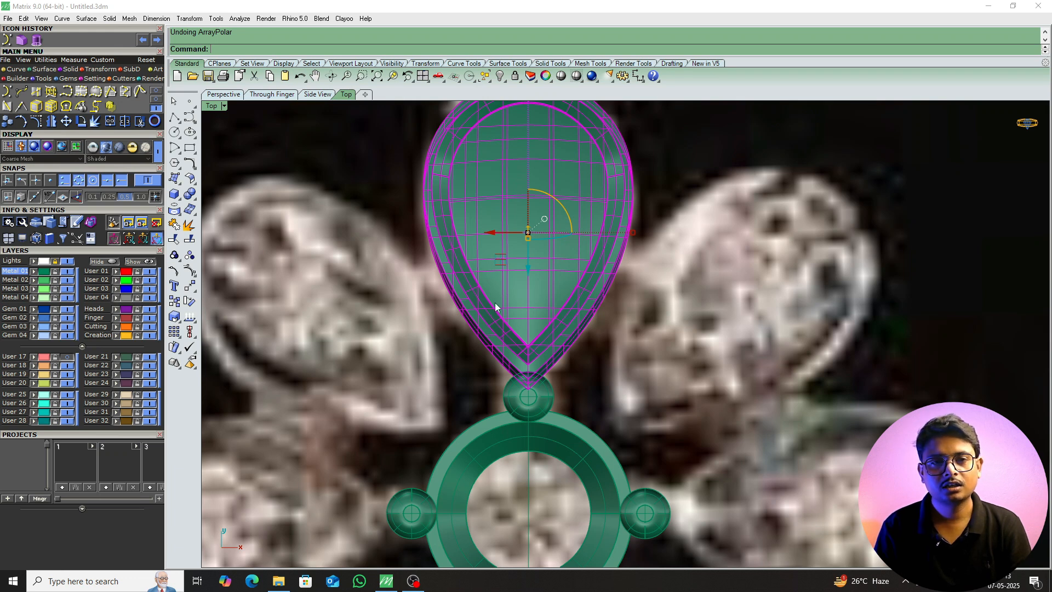
Turn on Rhino History and polar-array the teardrop setting around the round setting's centre, 8 items over 360 degrees.
click(112, 223)
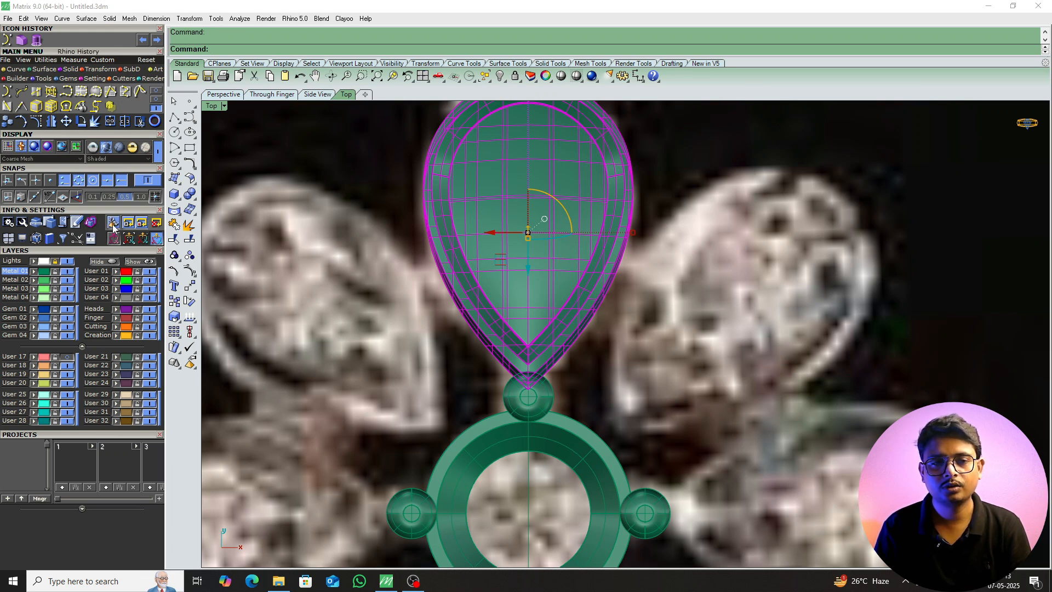
key(Return)
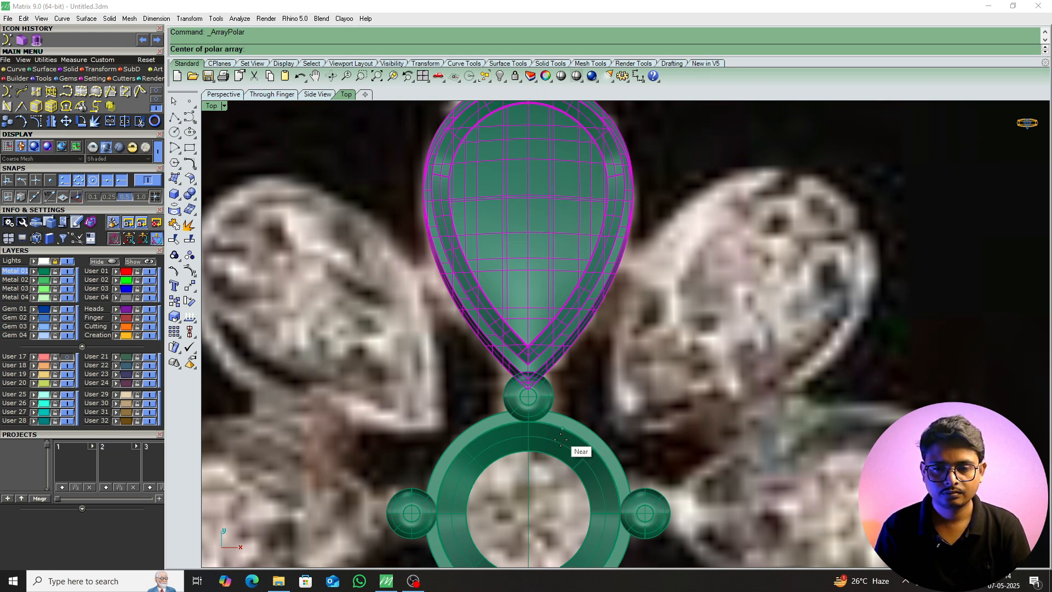
click(569, 478)
scroll(556, 352, down, 2)
scroll(556, 353, down, 4)
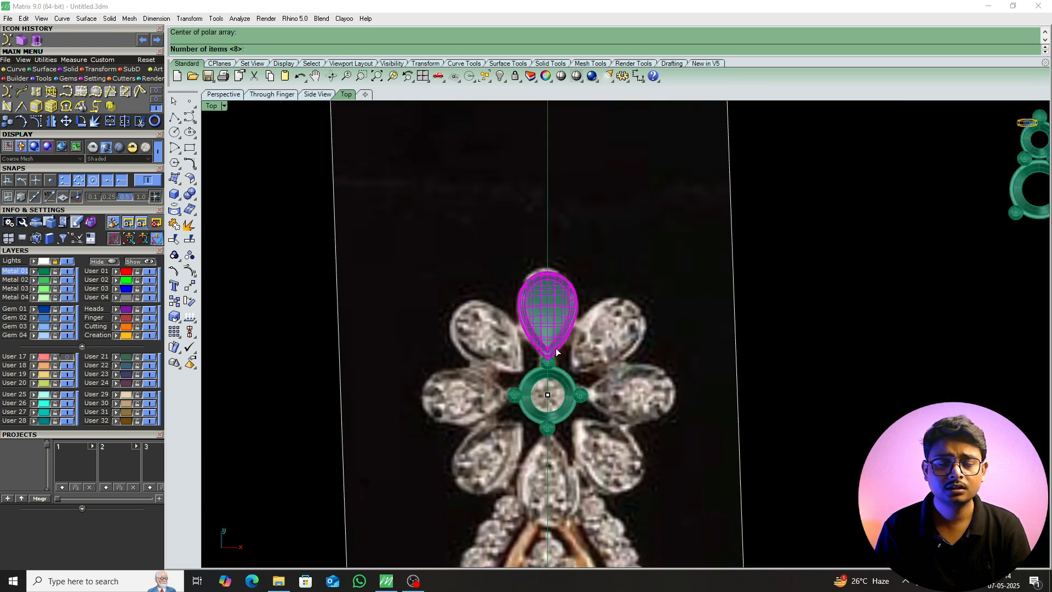
key(Return)
key(Return)
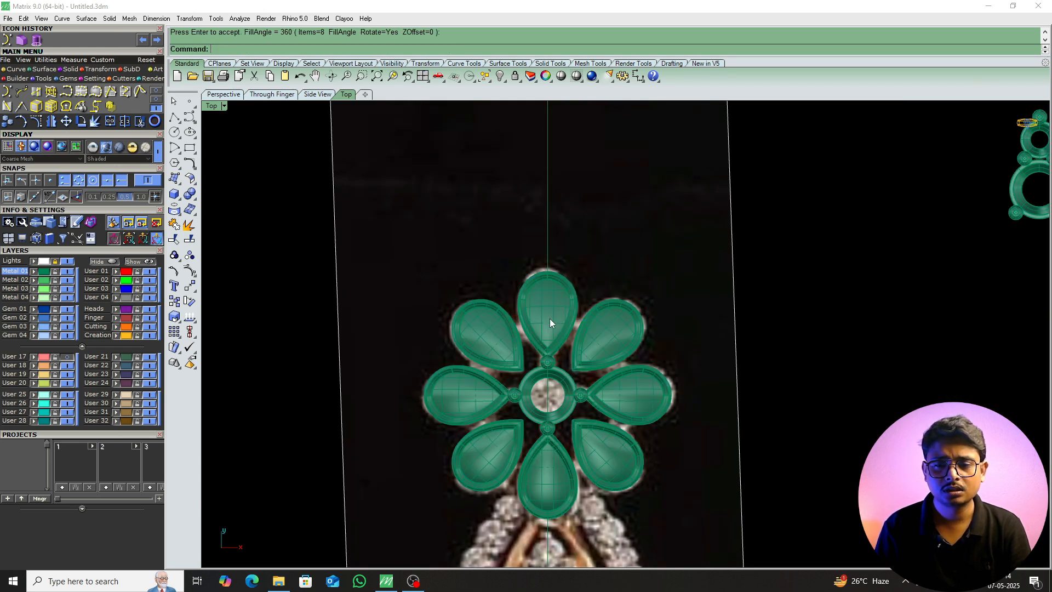
Move the uppermost source petal slightly inward along the vertical axis so the history-linked petals close in on the round setting.
scroll(550, 318, up, 4)
click(551, 324)
drag(544, 341, 547, 372)
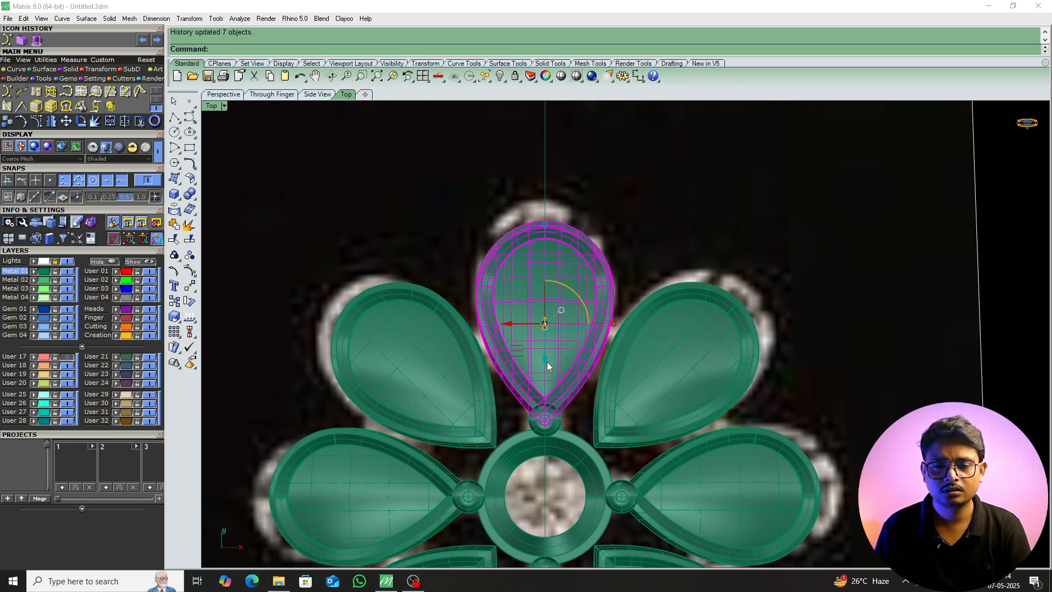
drag(548, 366, 549, 368)
scroll(555, 354, down, 4)
key(Escape)
Raise the four-prong round setting slightly among the petals in the perspective view.
scroll(571, 404, up, 3)
text(p)
key(Return)
right_drag(577, 393, 459, 357)
scroll(673, 336, up, 10)
right_drag(633, 334, 629, 337)
click(629, 338)
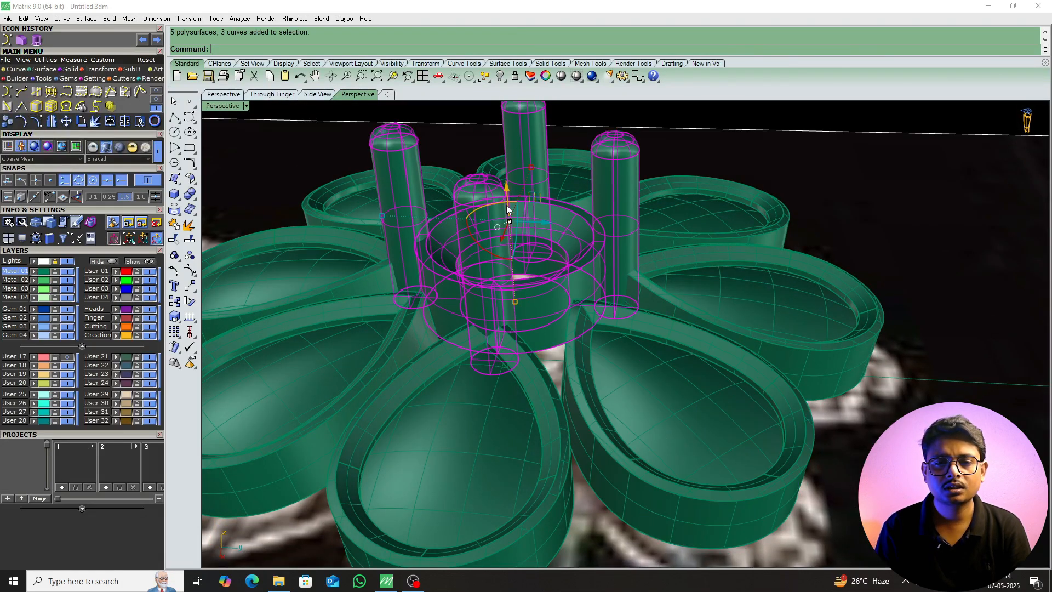
mouse_move(507, 193)
mouse_down()
mouse_move(508, 176)
mouse_move(510, 184)
mouse_up()
key(Escape)
Lift the round setting further above the petals while viewing the flower from a low angle.
scroll(574, 252, down, 3)
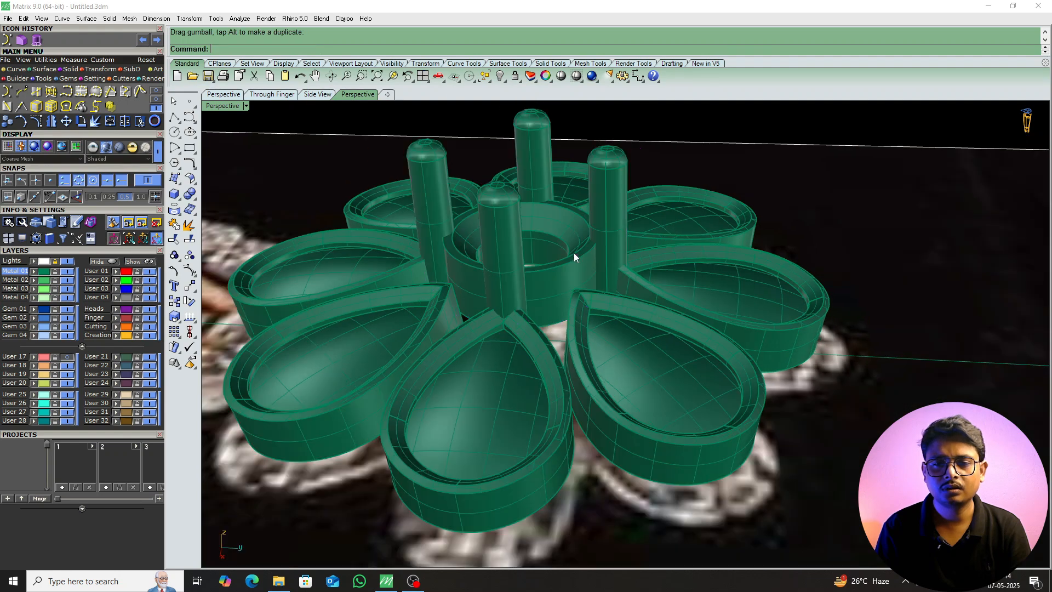
scroll(554, 290, up, 3)
right_drag(554, 290, 563, 248)
key(ctrl+l)
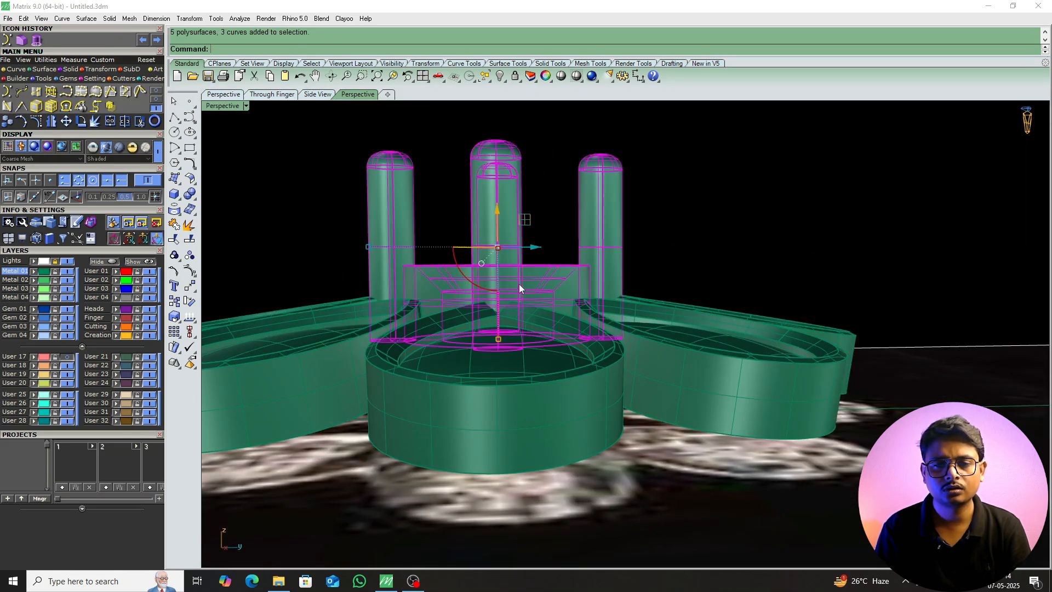
drag(493, 233, 501, 205)
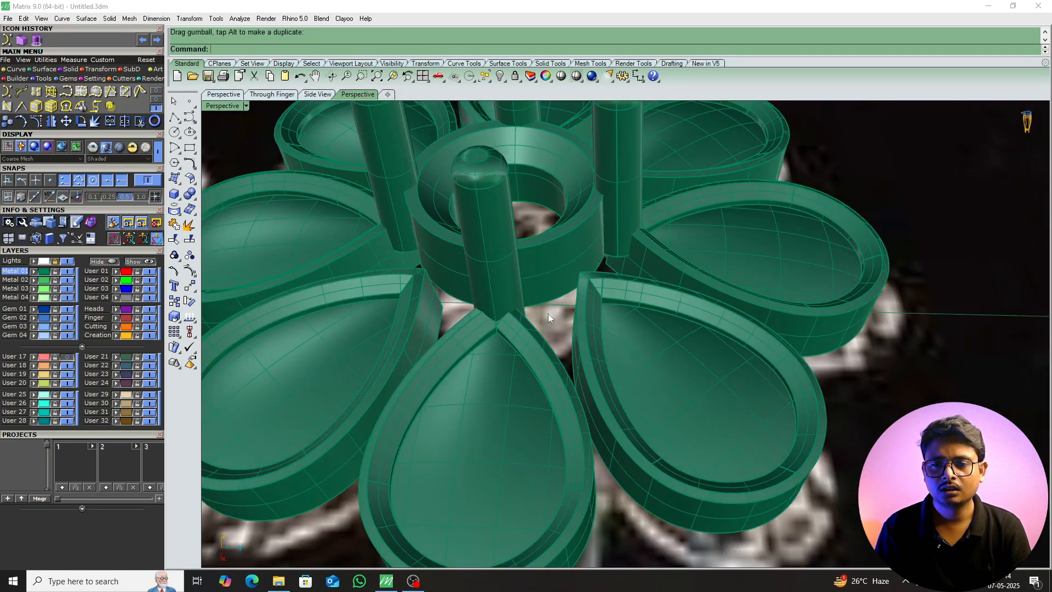
Rotate the history-linked source petal about its inner tip in the right view so its outer end tilts slightly further down.
scroll(548, 313, down, 6)
click(655, 286)
text(r)
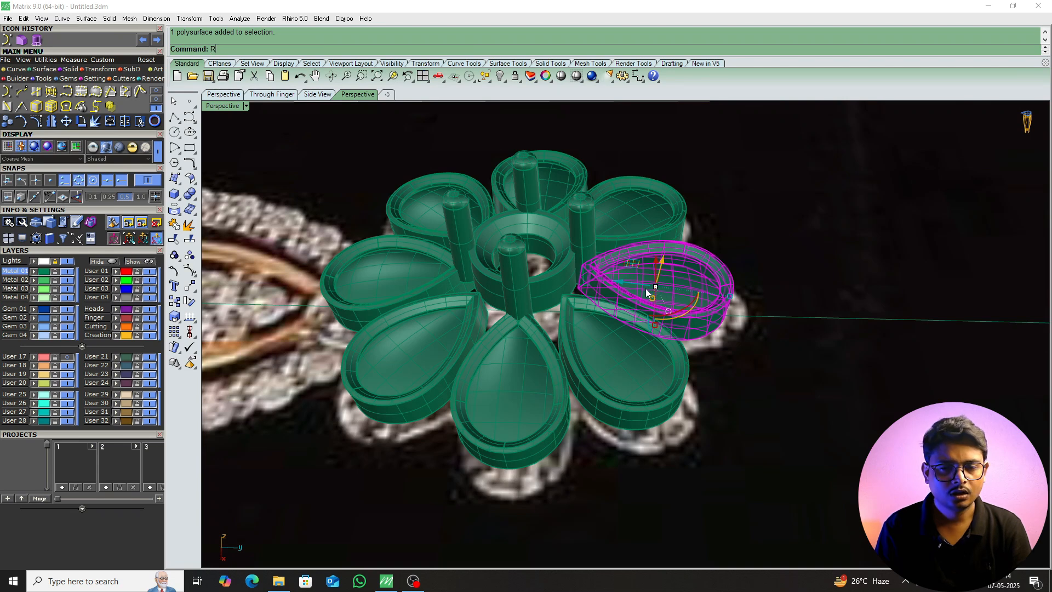
key(Return)
right_drag(626, 292, 593, 284)
scroll(586, 325, up, 3)
text(ro)
key(Return)
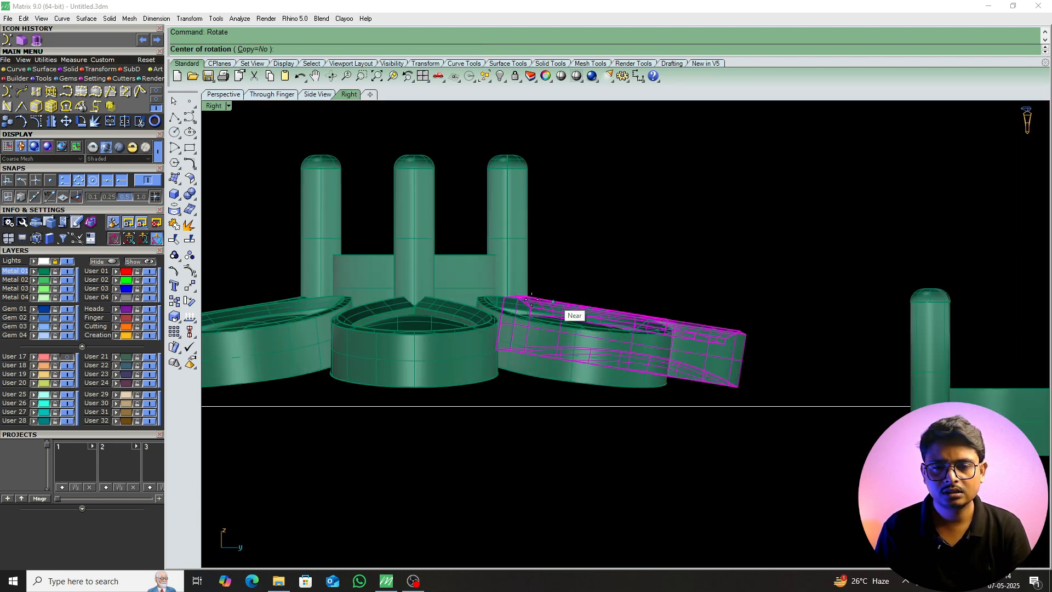
click(511, 296)
click(805, 261)
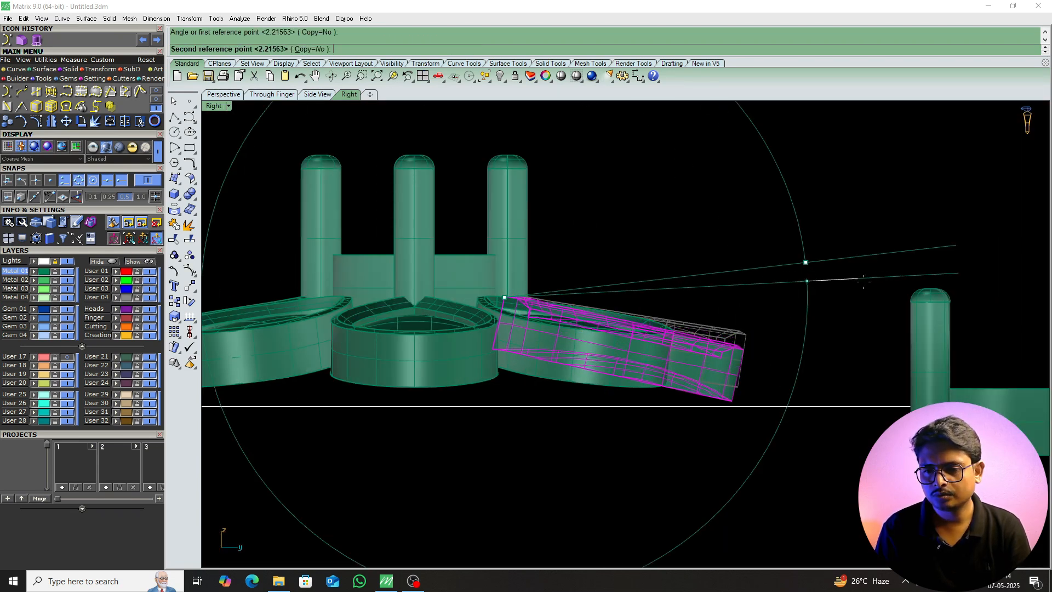
click(871, 286)
scroll(704, 288, down, 4)
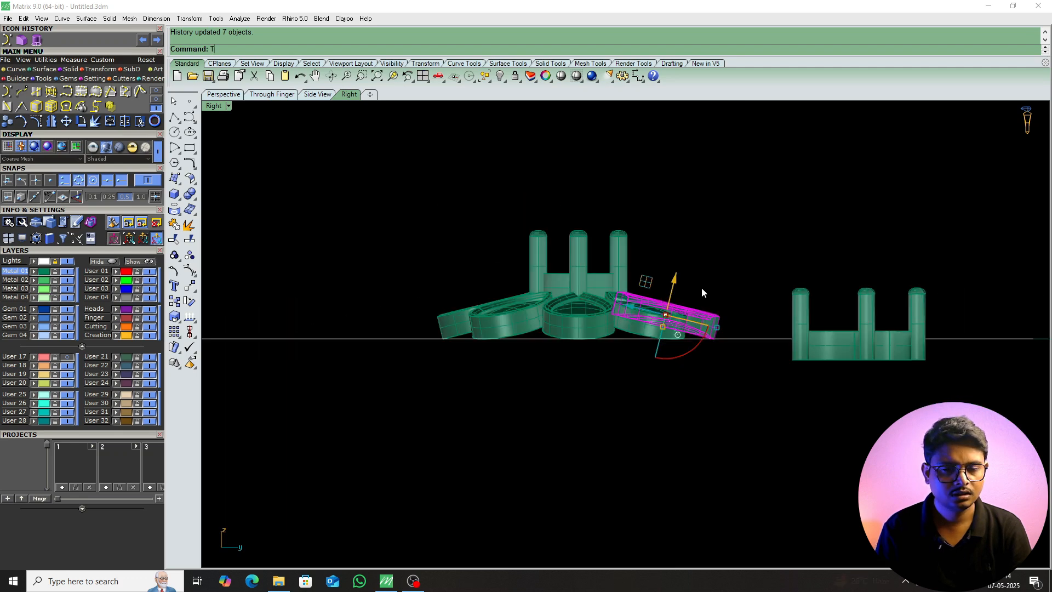
Turn on the User 17 layer to show the teardrop frames beneath the flower in the top view.
text(t)
key(Return)
key(Escape)
right_drag(654, 305, 647, 252)
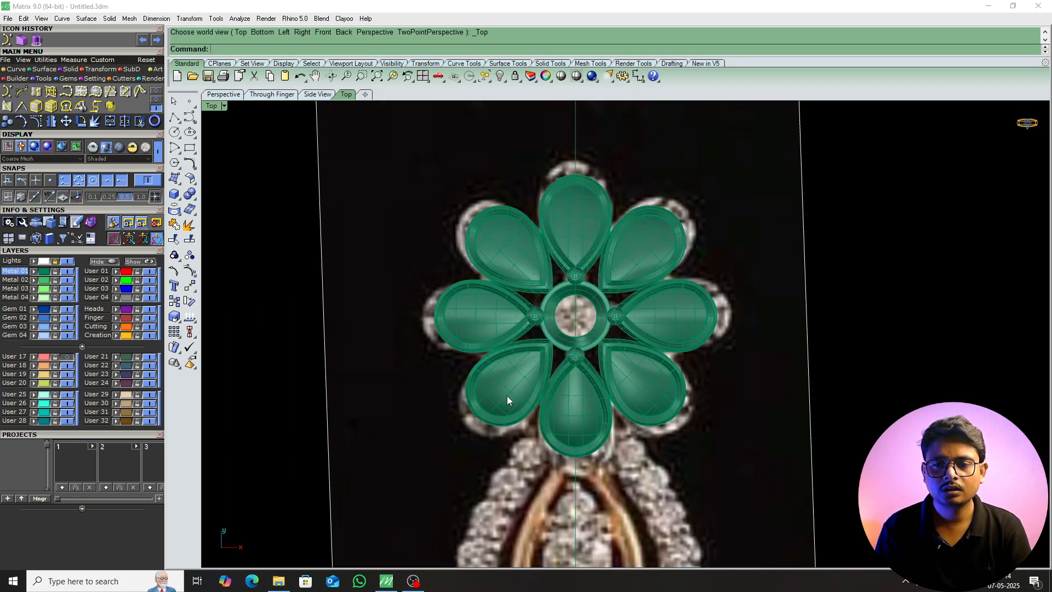
right_drag(526, 346, 502, 177)
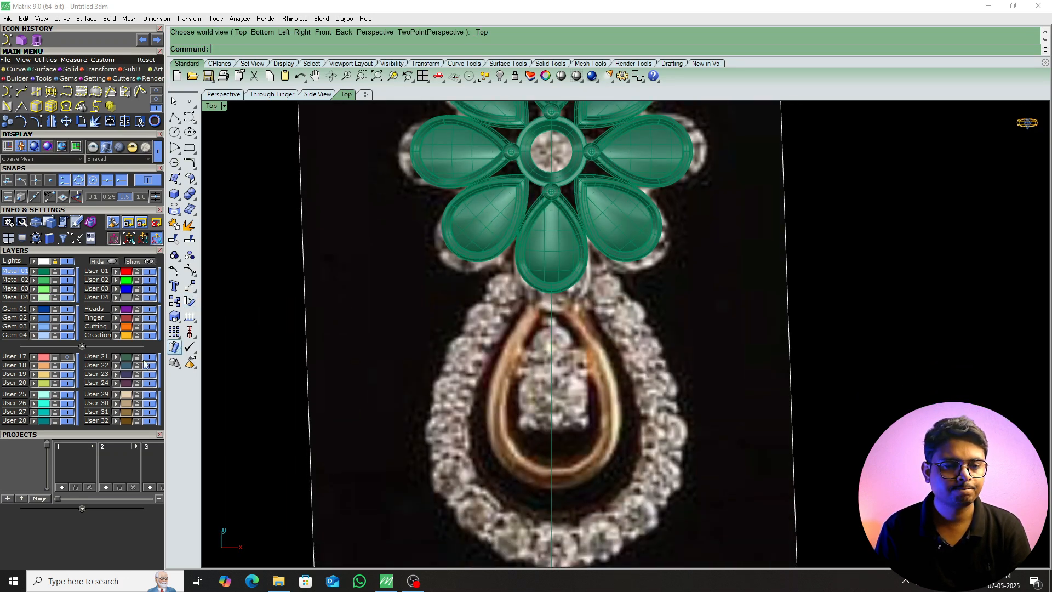
click(67, 357)
scroll(547, 328, up, 4)
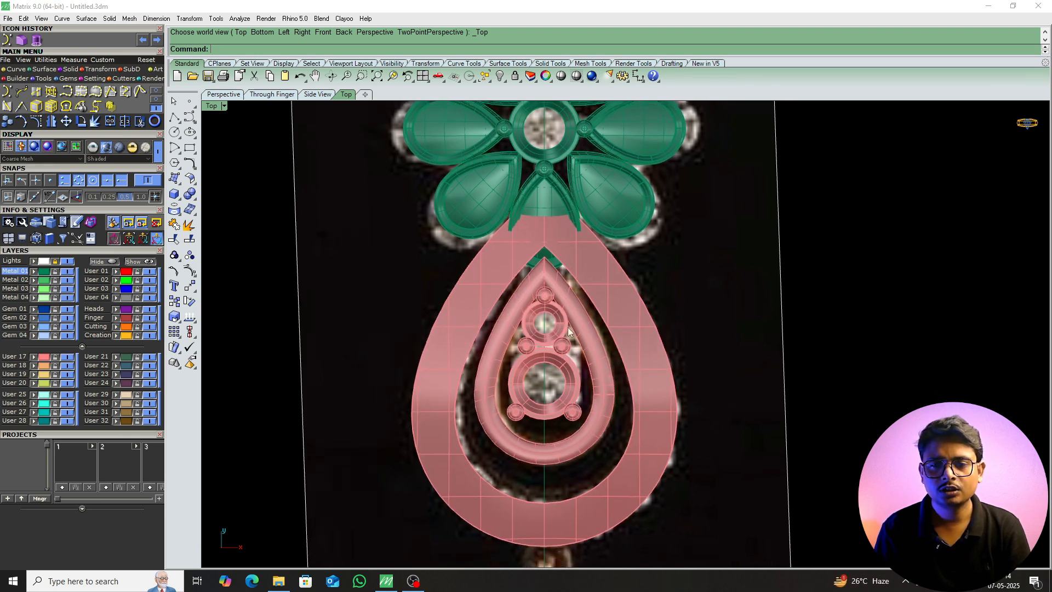
scroll(537, 191, down, 6)
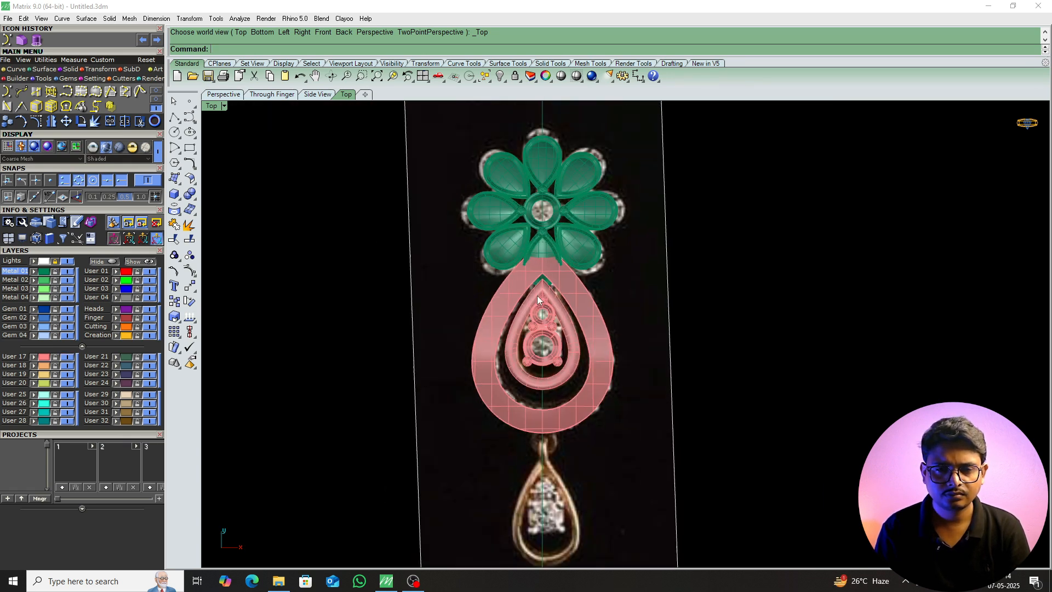
Select the whole flower with its centre setting and raise it slightly in the right view above the large teardrop frame.
drag(332, 169, 623, 300)
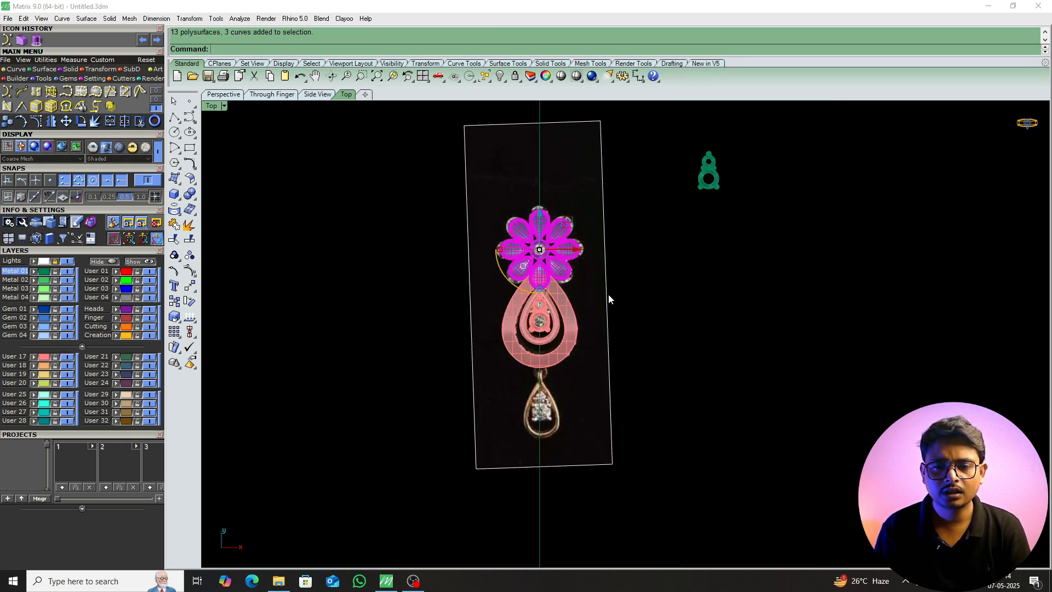
scroll(564, 286, up, 3)
key(ctrl+F3)
scroll(703, 317, up, 4)
right_drag(704, 317, 599, 315)
drag(683, 260, 689, 235)
click(600, 330)
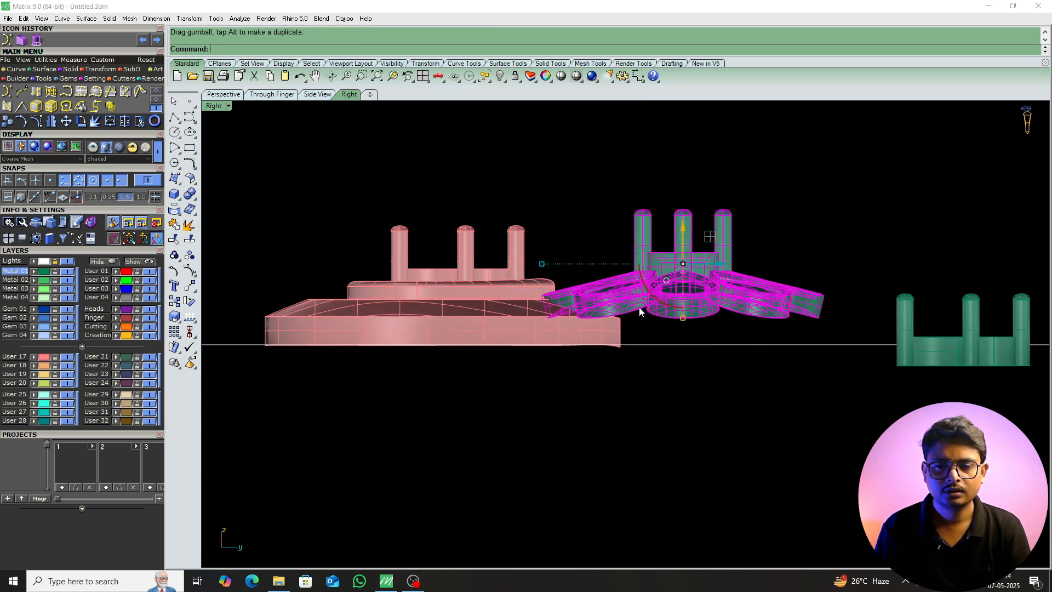
key(Escape)
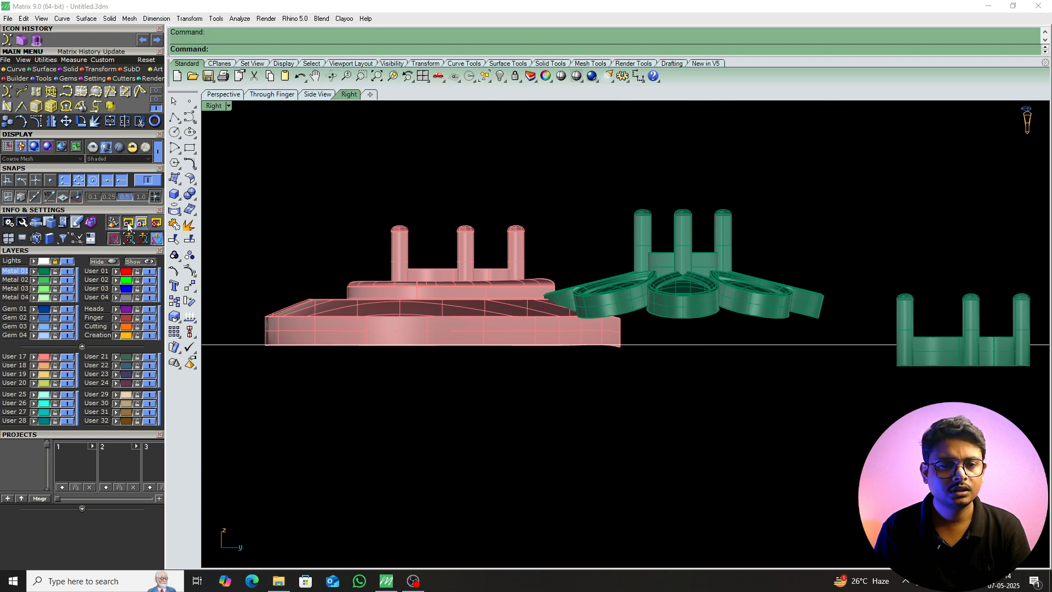
Select the inner teardrop frame with its pronged settings and lower it slightly in the right view.
key(ctrl+F1)
scroll(558, 491, up, 8)
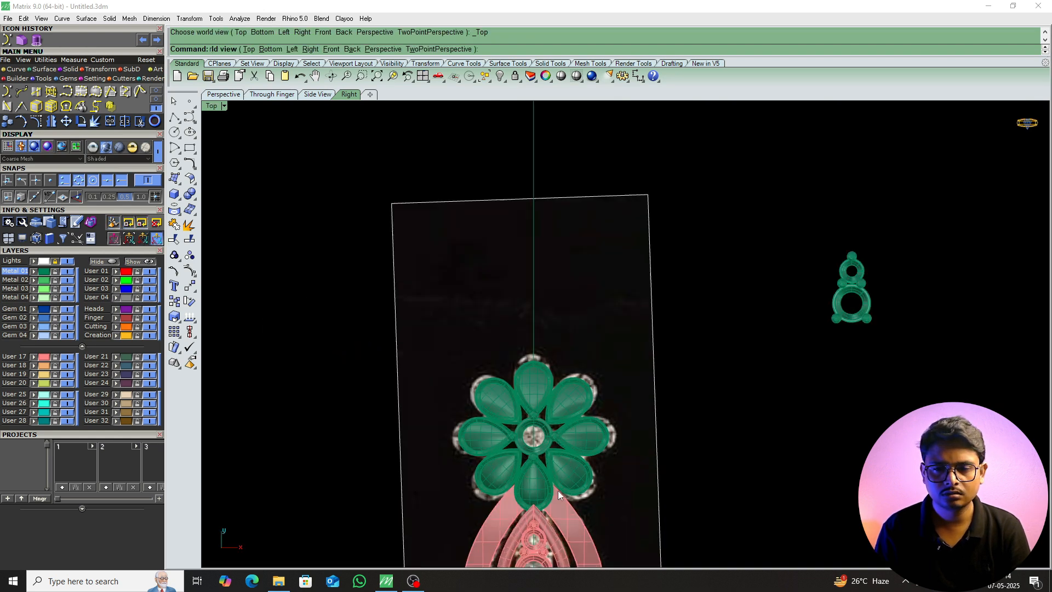
right_drag(554, 491, 537, 381)
scroll(528, 397, up, 5)
click(528, 397)
click(512, 488)
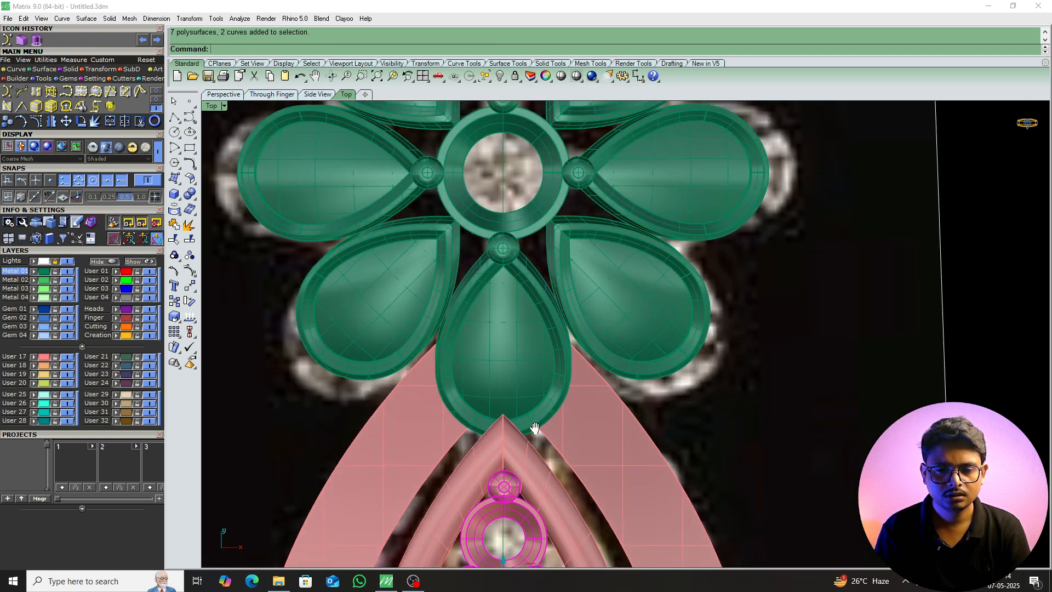
right_drag(531, 422, 525, 284)
key(Escape)
click(430, 524)
key(ctrl+F3)
scroll(638, 362, up, 3)
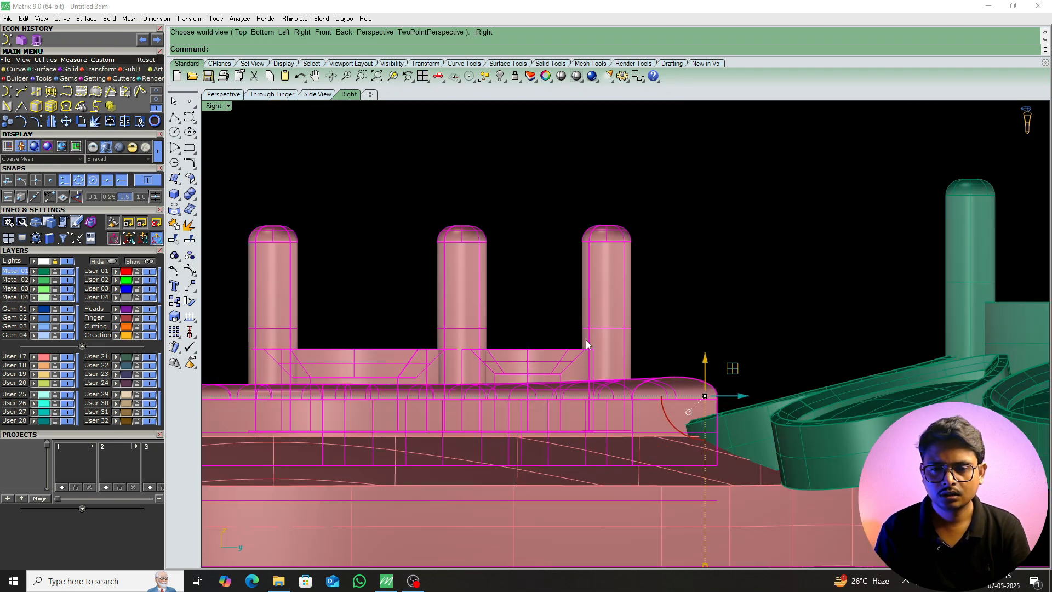
key(Escape)
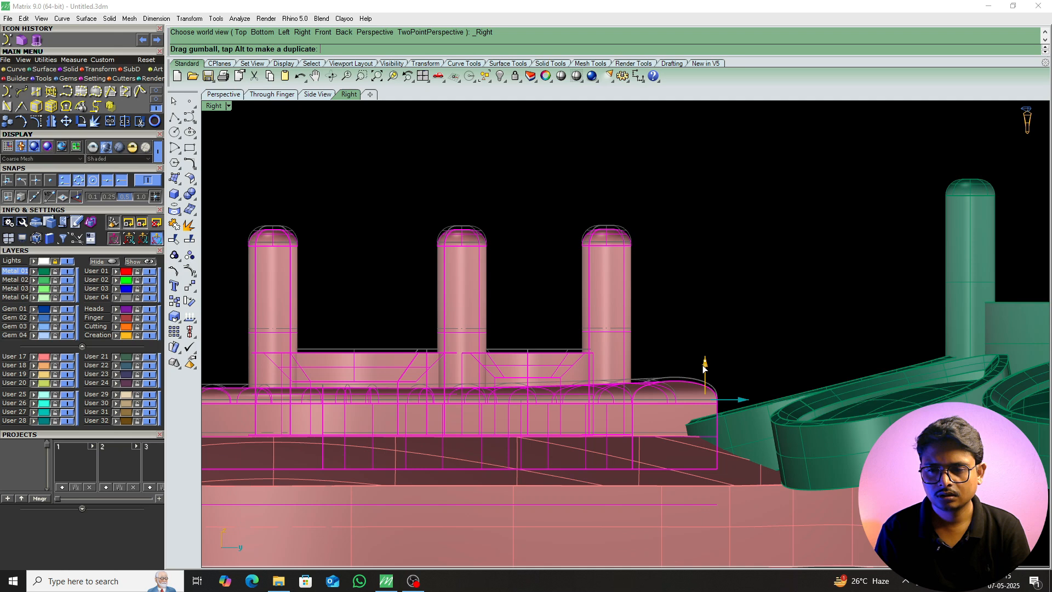
Rotate the petal nearest the teardrop frame about its inner tip so its outer end lifts over the inner frame.
click(735, 423)
right_drag(831, 428, 702, 369)
text(r)
key(Return)
click(830, 302)
click(628, 258)
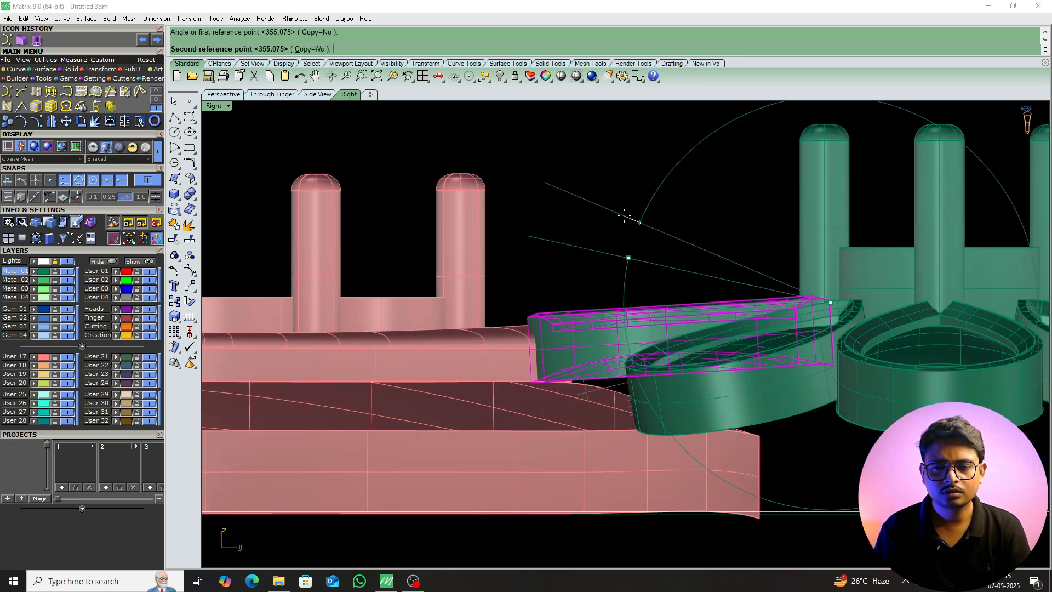
click(625, 220)
key(Escape)
Examine the overlap between the lifted petal and the inner teardrop frame's tip from above and in perspective.
scroll(591, 306, down, 5)
key(ctrl+F1)
scroll(545, 335, up, 2)
scroll(546, 337, down, 4)
scroll(521, 327, up, 4)
scroll(554, 357, up, 5)
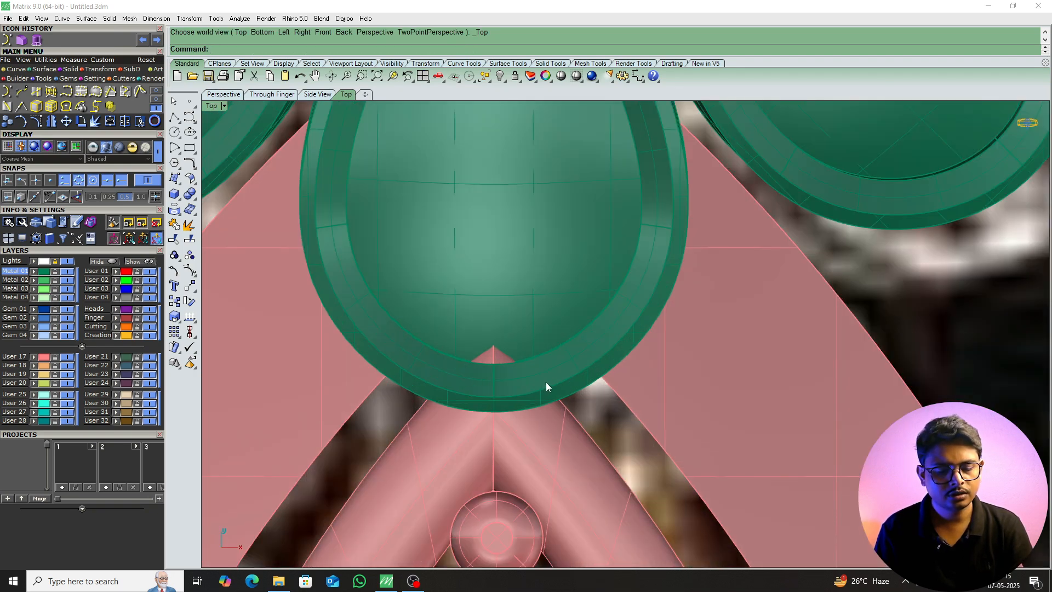
key(ctrl+F4)
scroll(653, 334, up, 5)
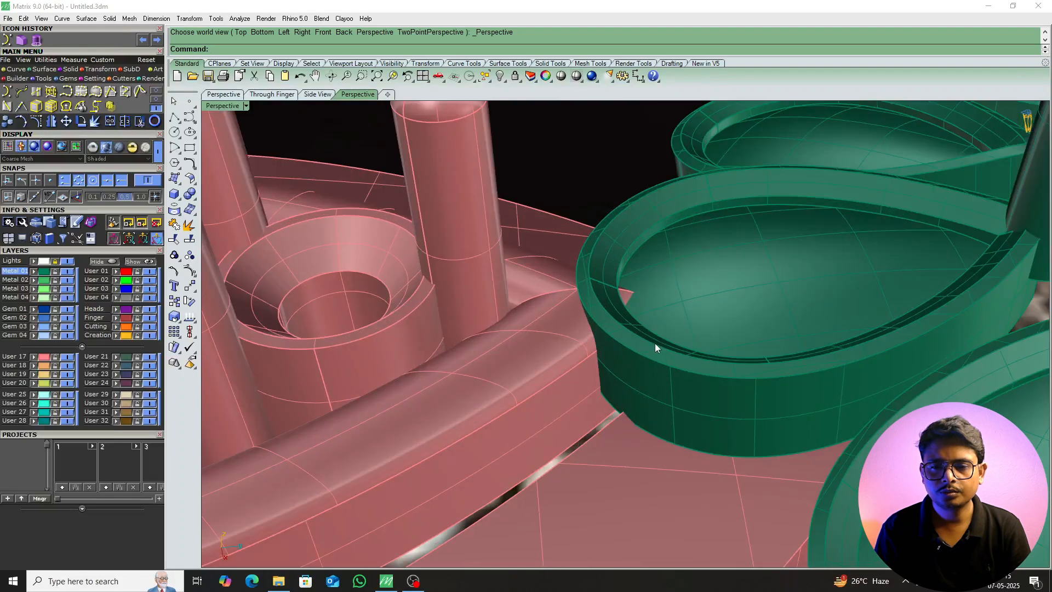
text(DupEdge)
key(Return)
click(622, 324)
click(593, 258)
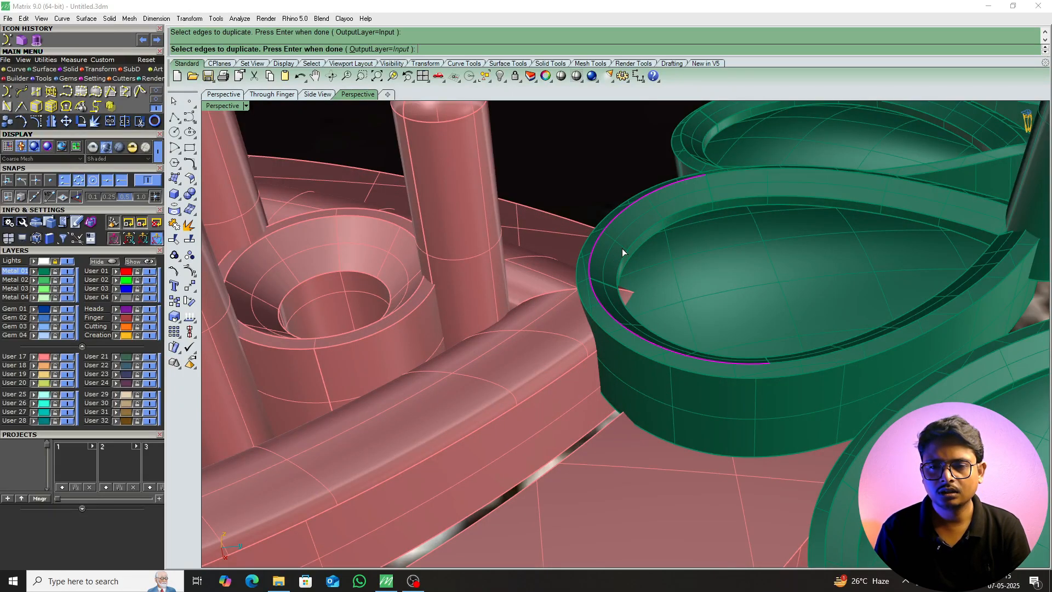
click(870, 340)
scroll(608, 330, down, 7)
key(Escape)
right_drag(608, 330, 652, 326)
text(DupEdge)
key(Return)
scroll(599, 326, up, 4)
key(Escape)
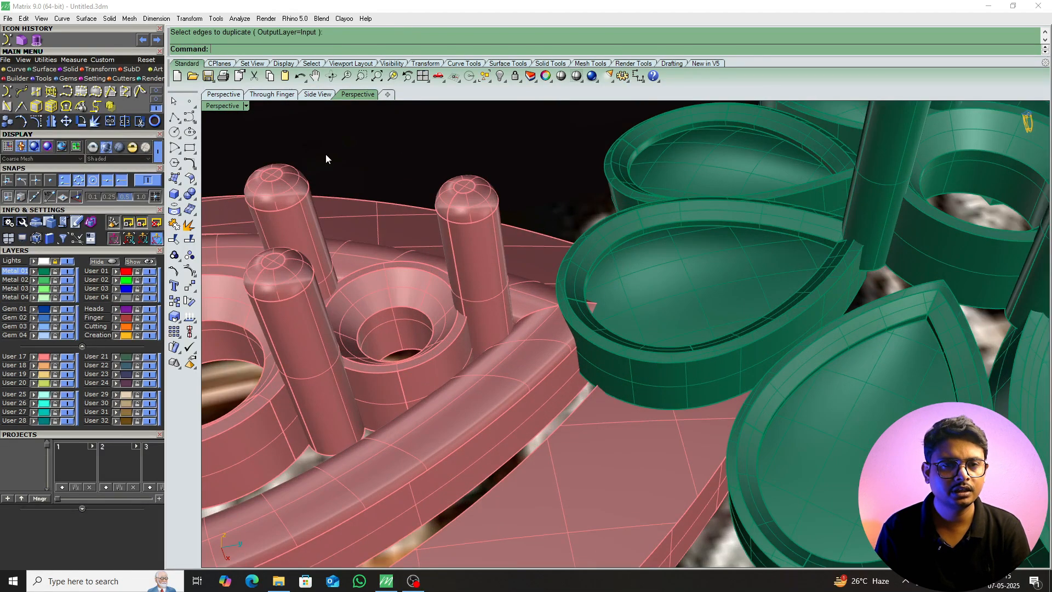
Duplicate the edges around the upper rim of the petal nearest the teardrop frame with DupEdge.
right_click(245, 50)
click(210, 54)
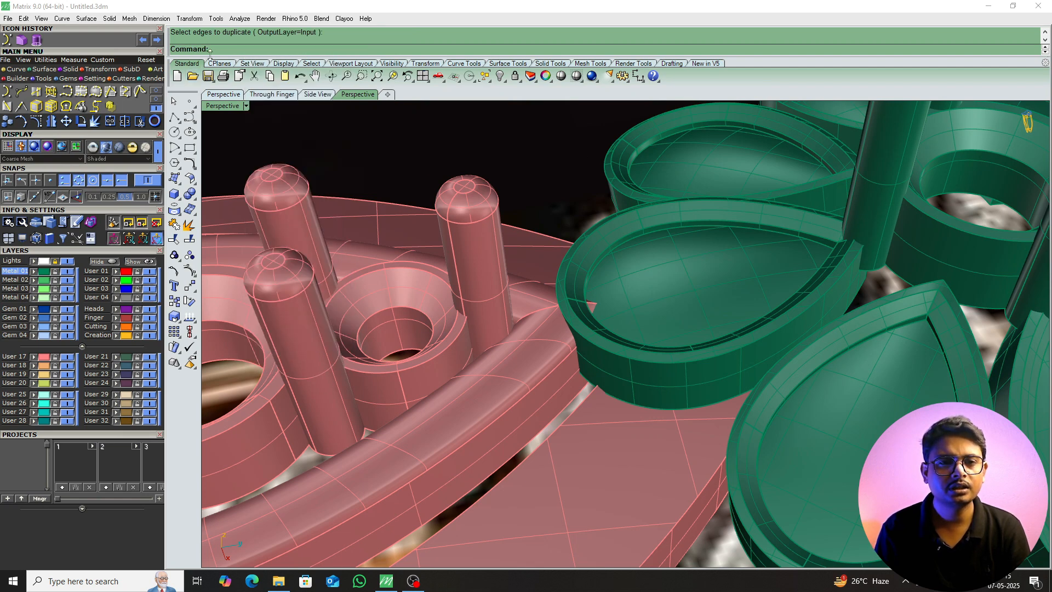
text(Dub)
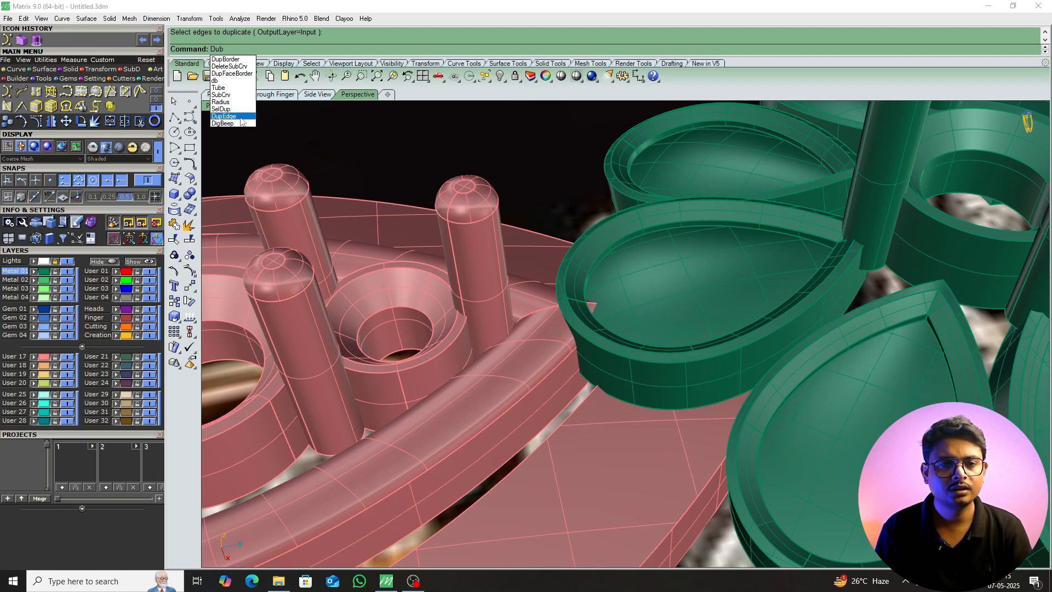
click(241, 117)
click(672, 349)
click(716, 347)
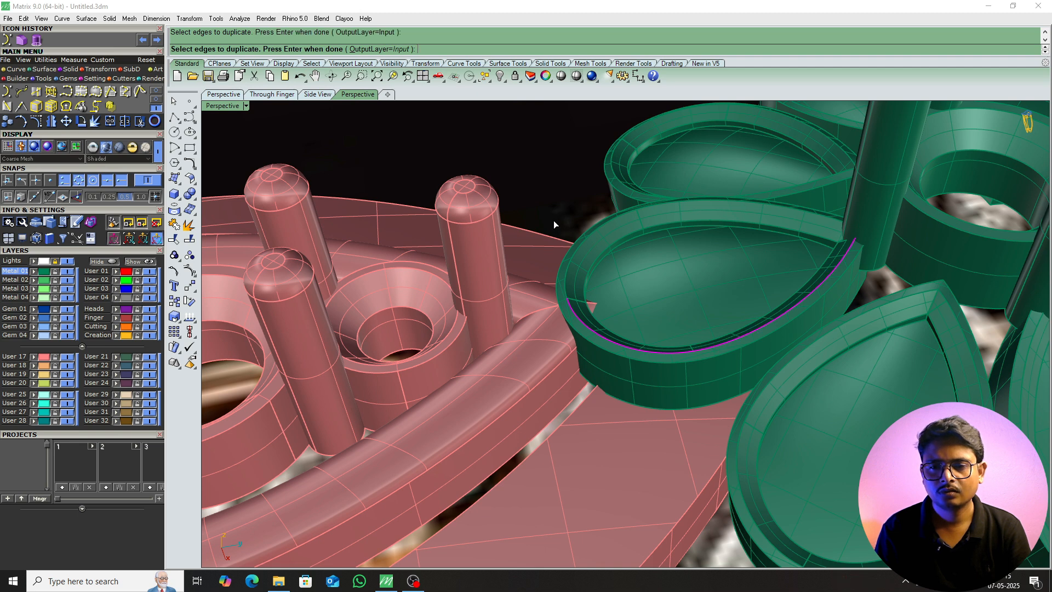
click(622, 215)
click(705, 201)
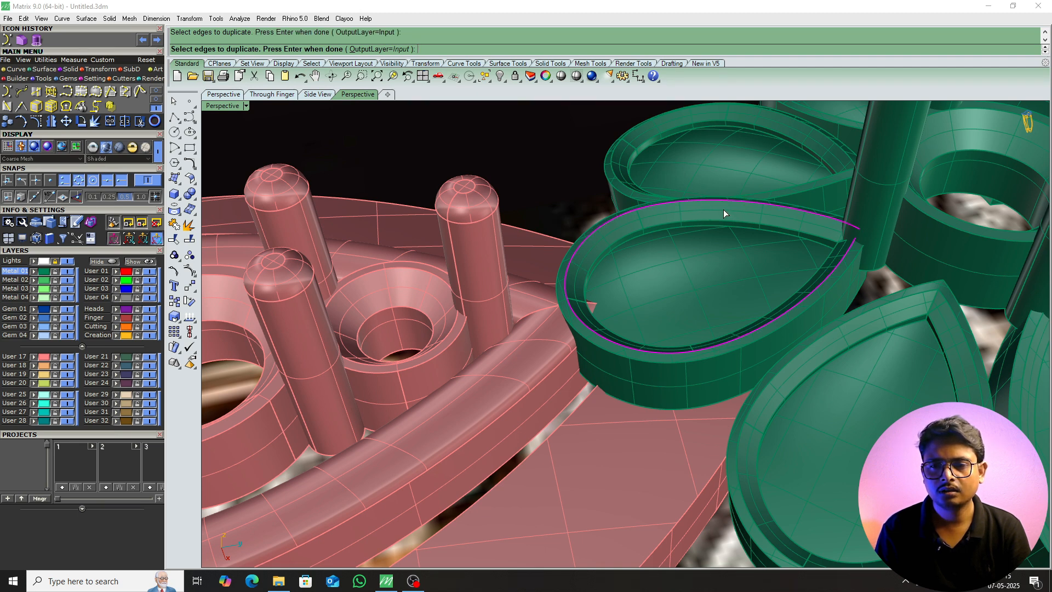
scroll(855, 235, up, 8)
scroll(682, 284, down, 6)
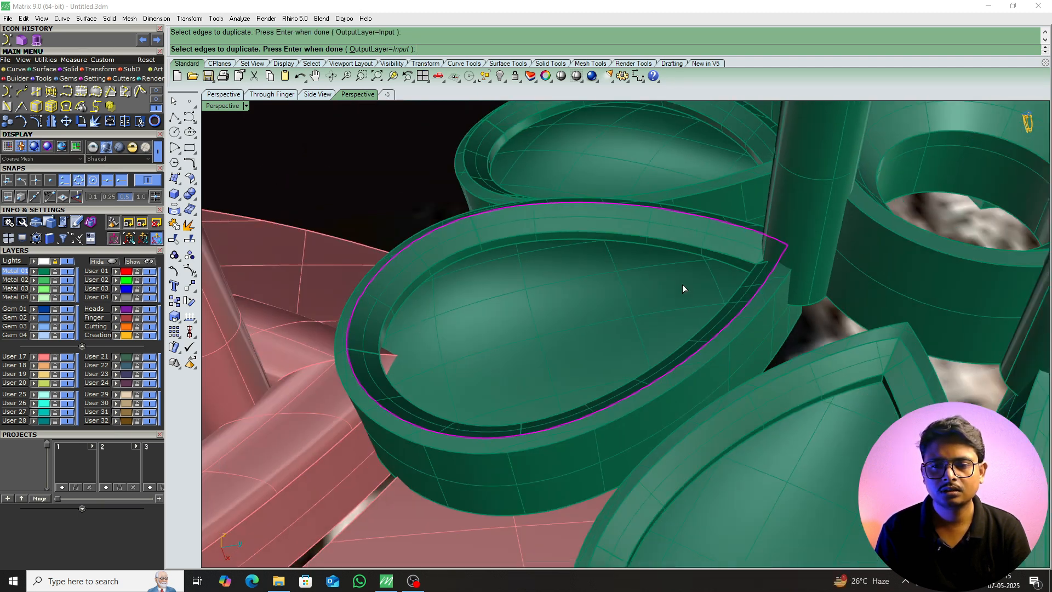
key(Return)
scroll(587, 291, down, 3)
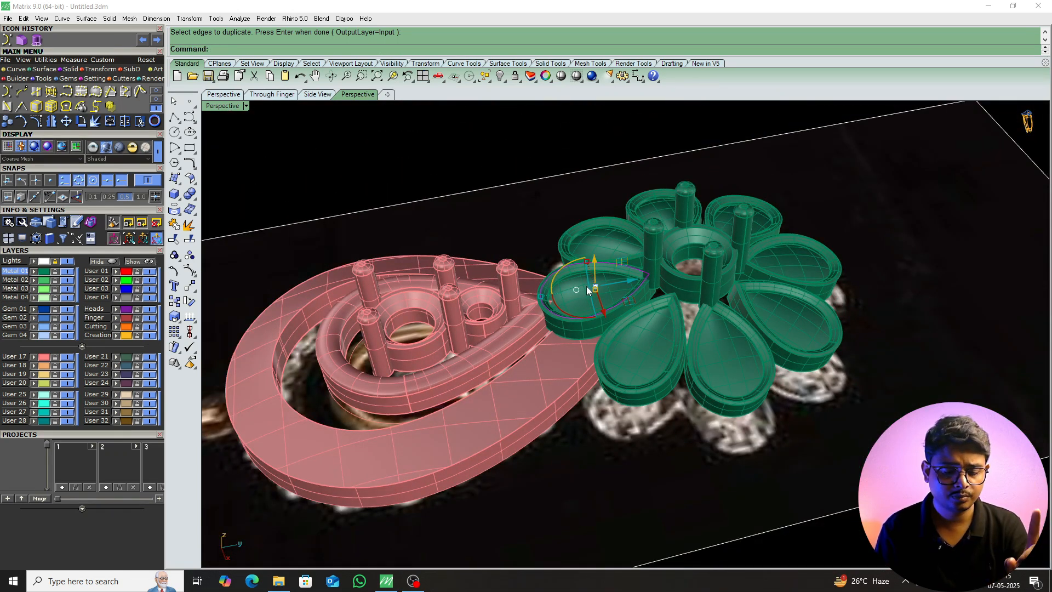
Try a Patch surface across the duplicated petal rim curves, inspect its shape, and delete the trial geometry.
text(PH)
key(Return)
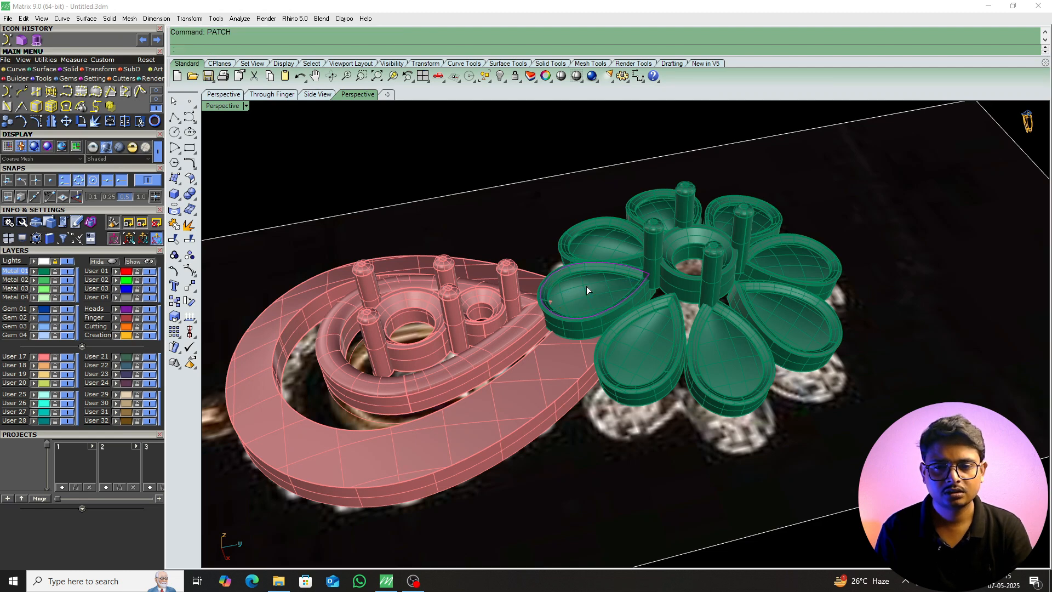
scroll(588, 296, up, 3)
scroll(669, 307, up, 6)
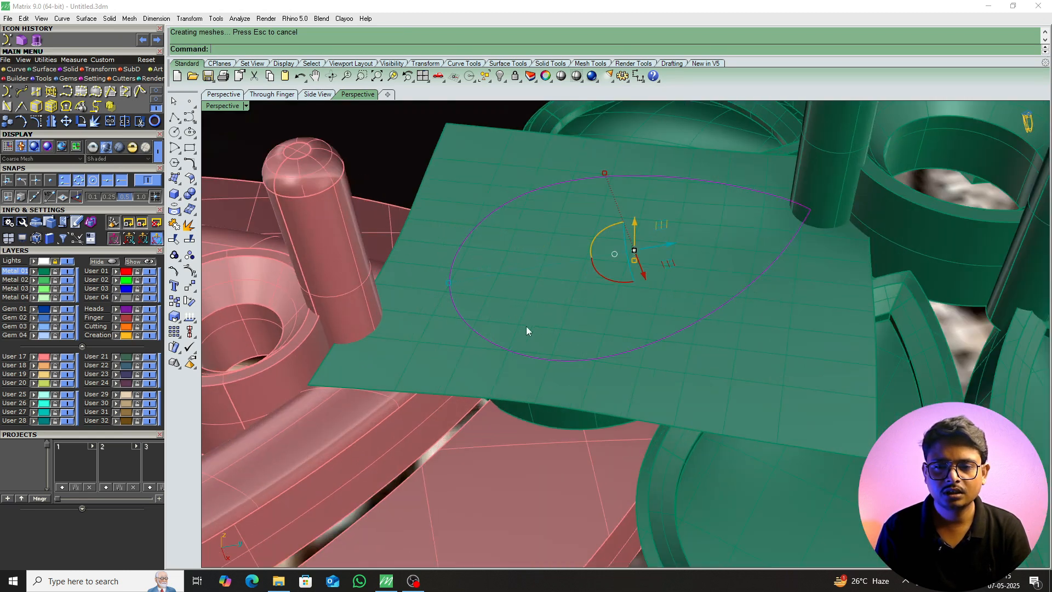
scroll(602, 210, down, 8)
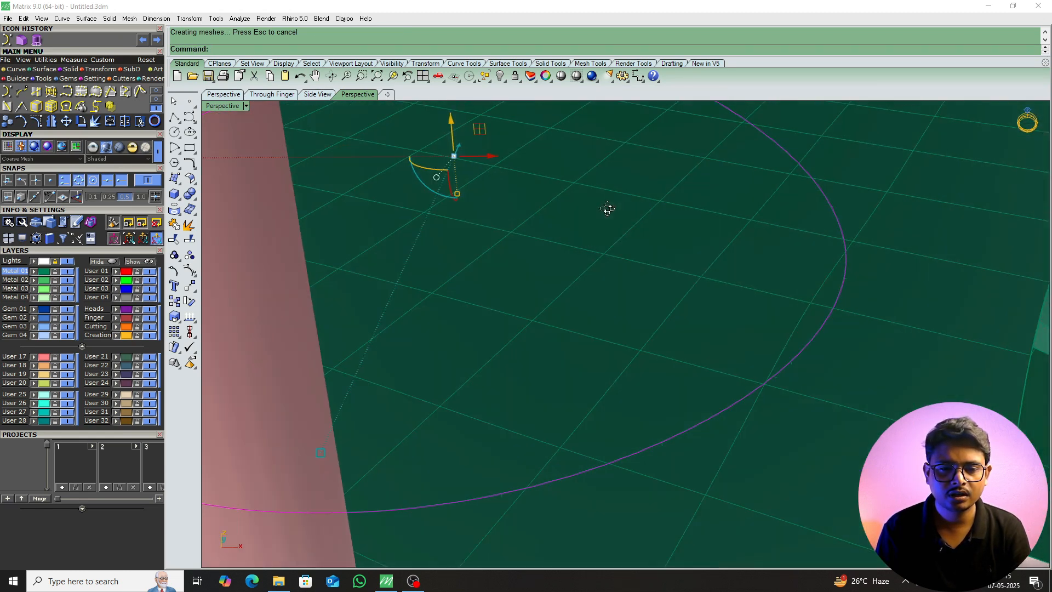
scroll(425, 269, up, 10)
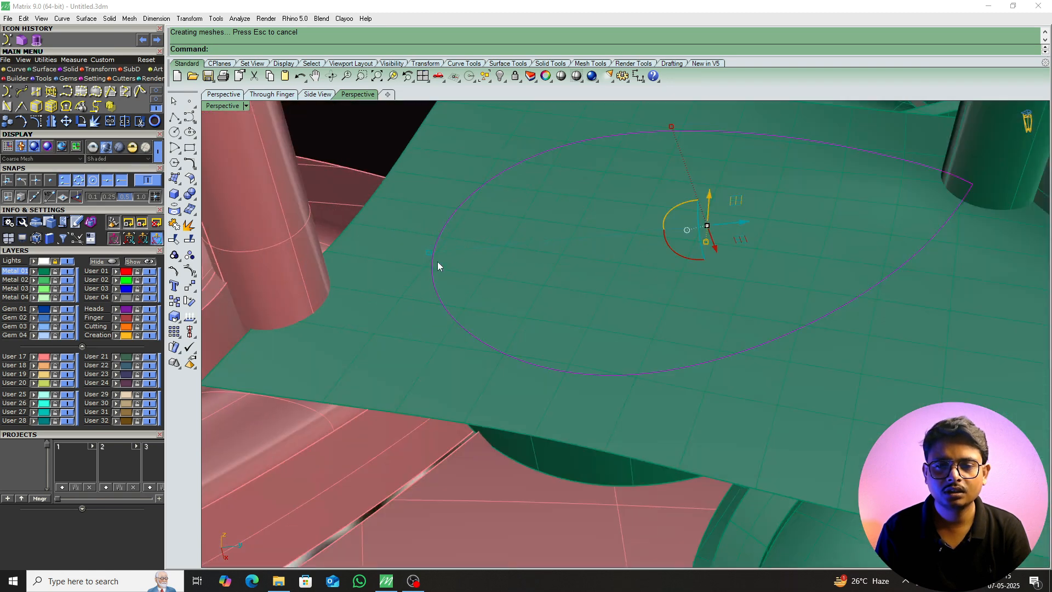
key(Delete)
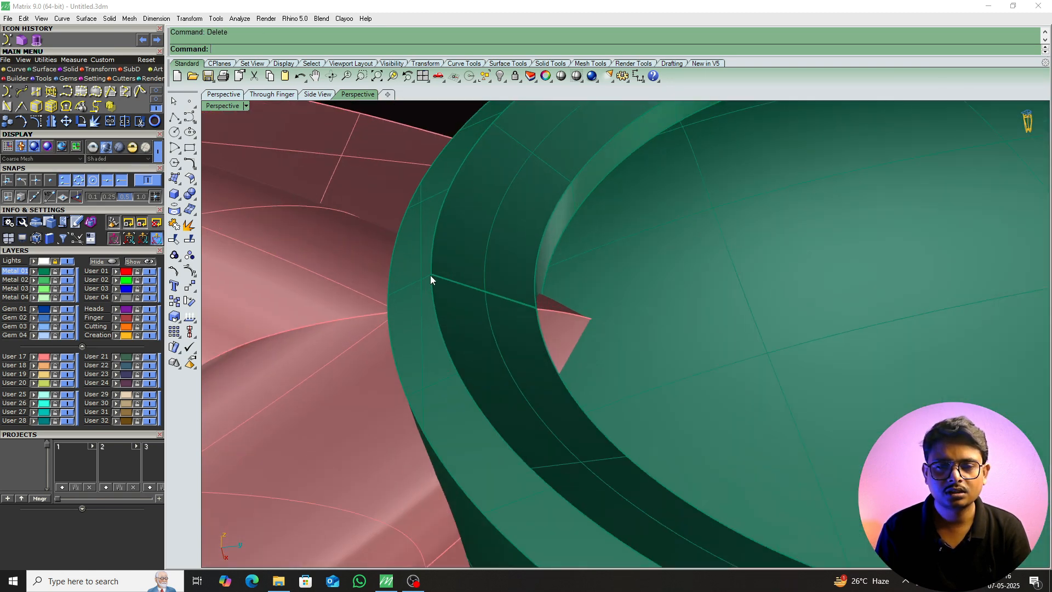
click(432, 277)
scroll(432, 275, up, 8)
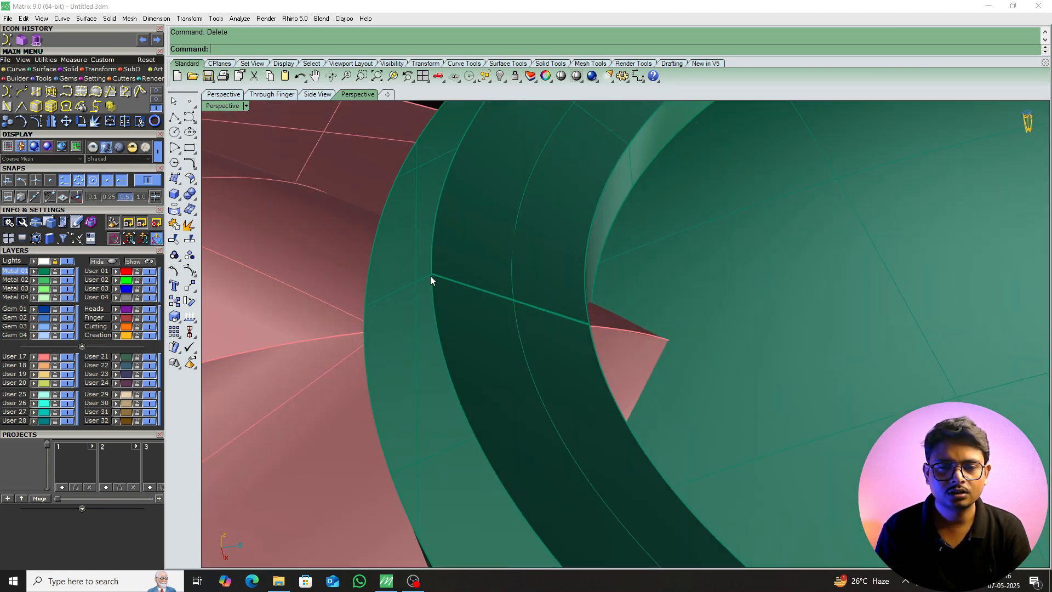
text(de)
key(Return)
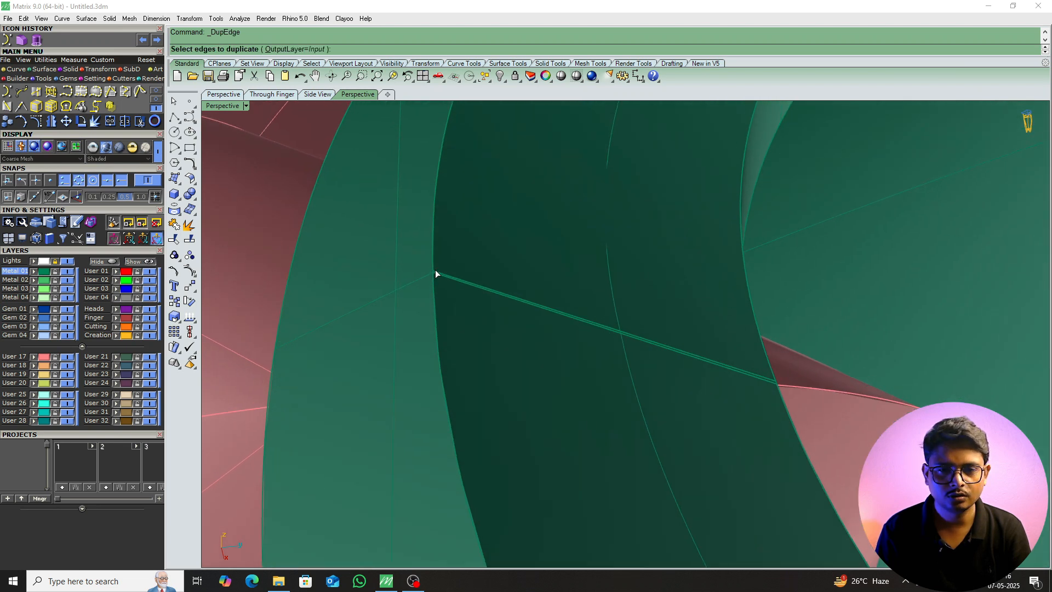
click(433, 274)
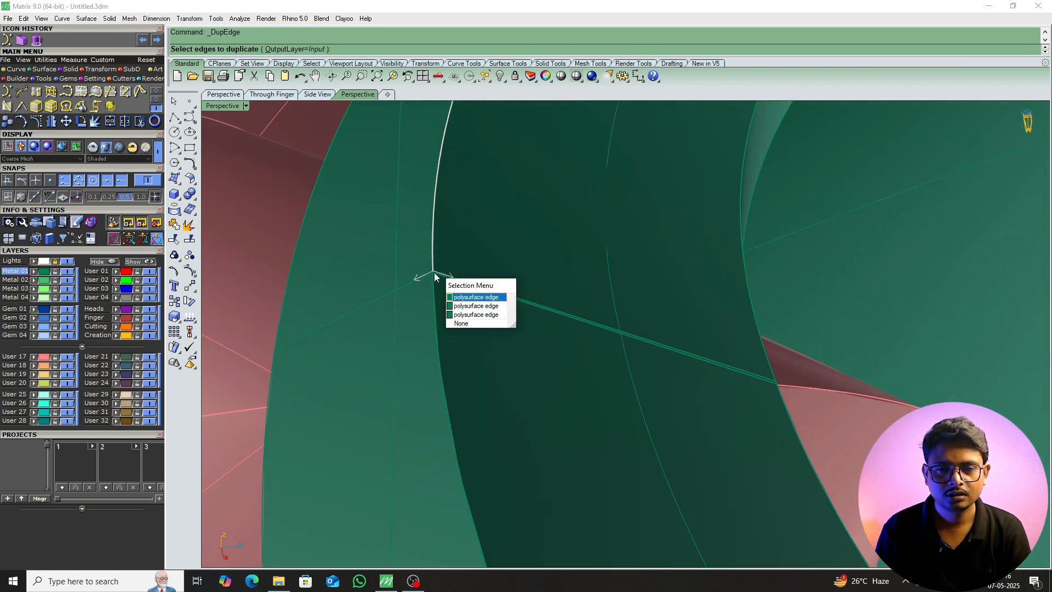
click(474, 306)
scroll(433, 276, up, 2)
key(Escape)
scroll(435, 273, down, 4)
scroll(435, 271, down, 6)
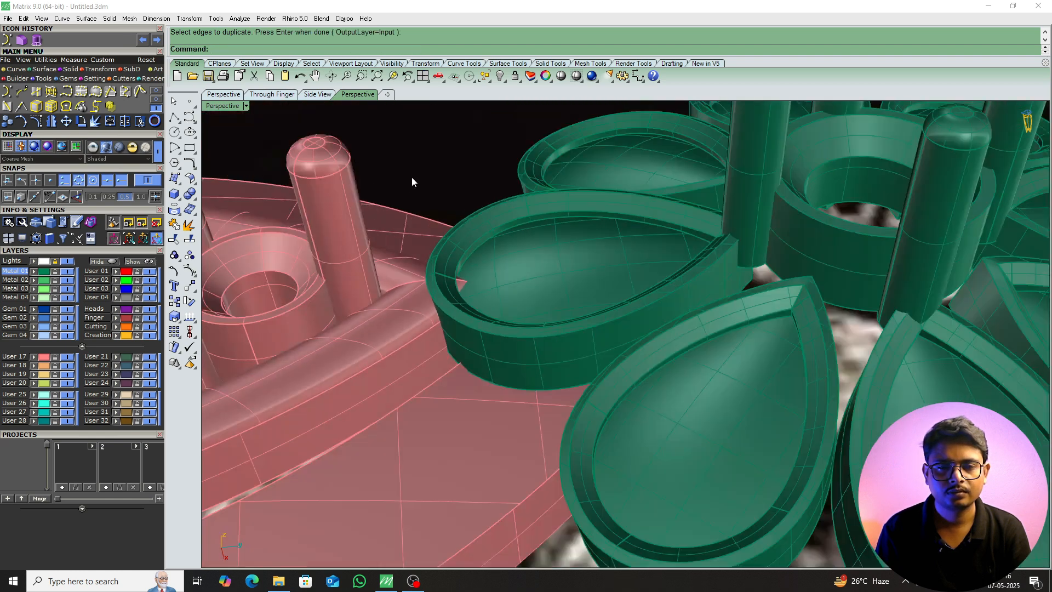
Join the duplicated rim curves of the petal nearest the teardrop frame into one closed curve.
drag(410, 167, 758, 347)
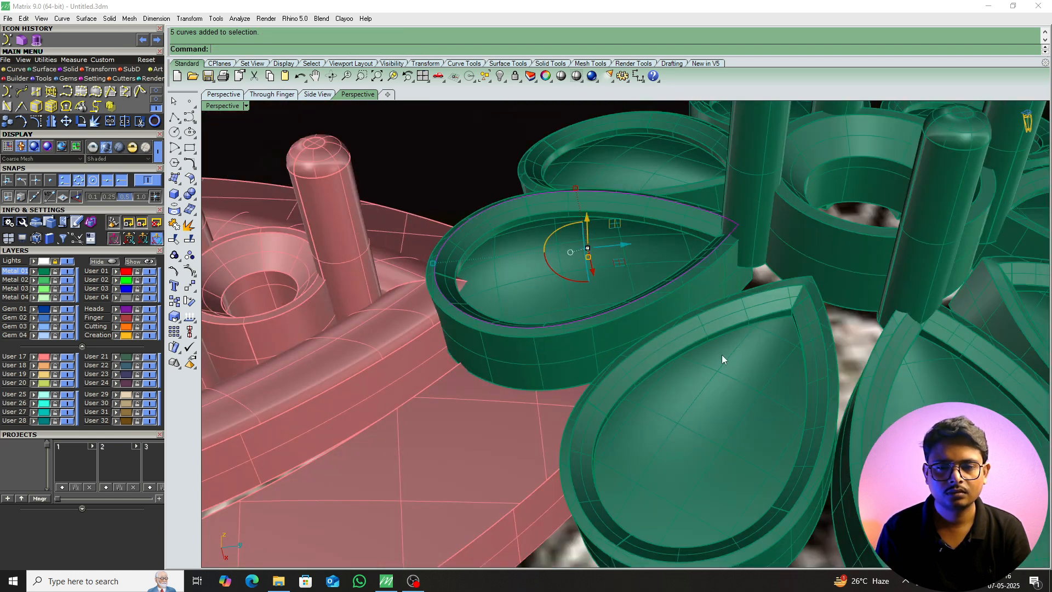
key(ctrl+j)
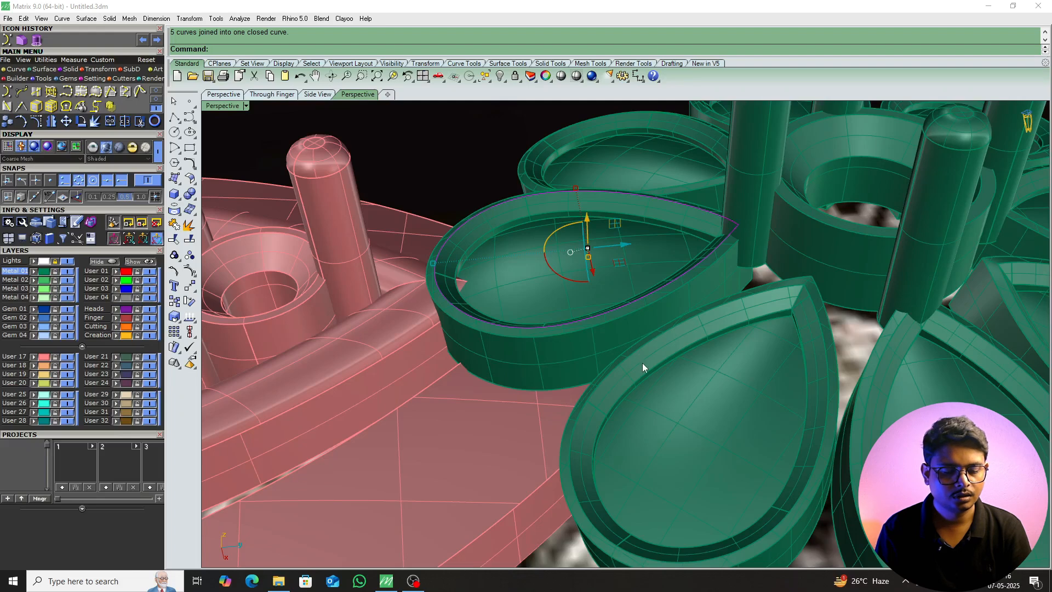
text(Pj)
key(Escape)
text(`)
key(Return)
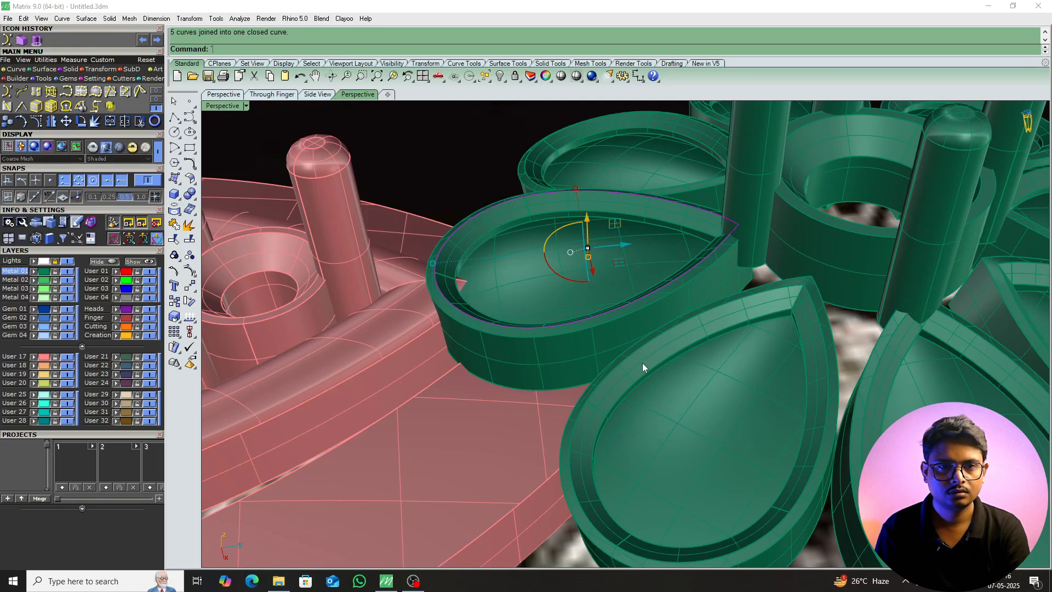
Create a Patch surface across the joined petal rim curve.
text(P)
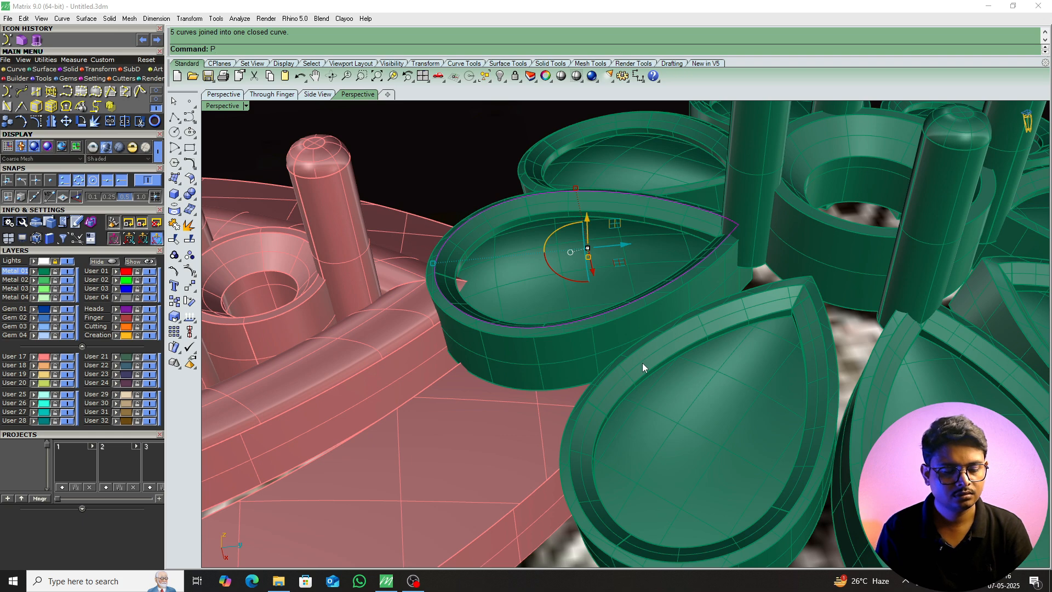
text(atch)
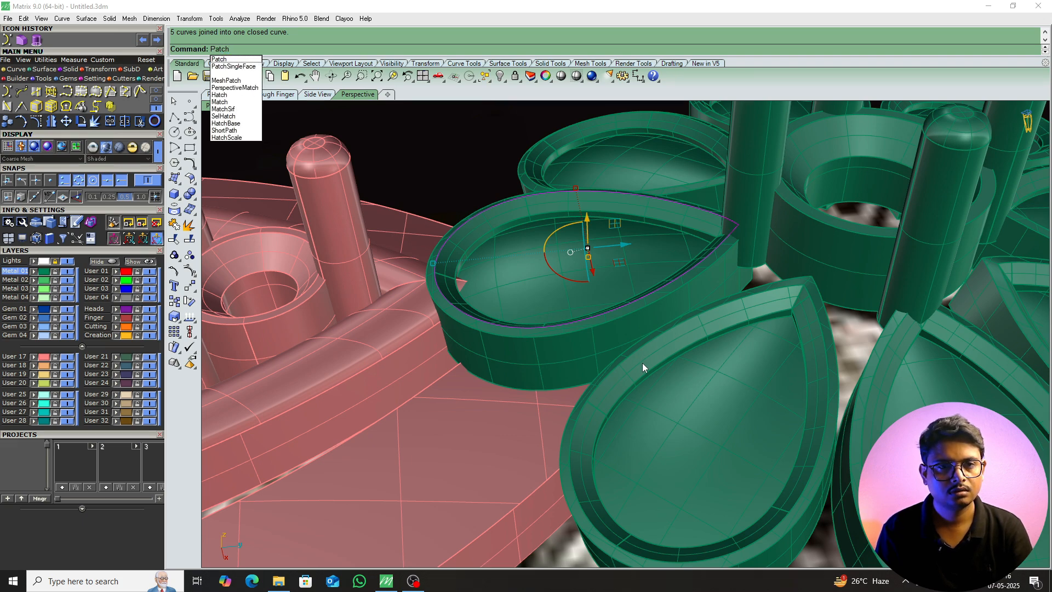
key(Return)
key(Return)
right_drag(642, 363, 564, 354)
click(591, 343)
scroll(544, 339, down, 7)
scroll(545, 337, up, 5)
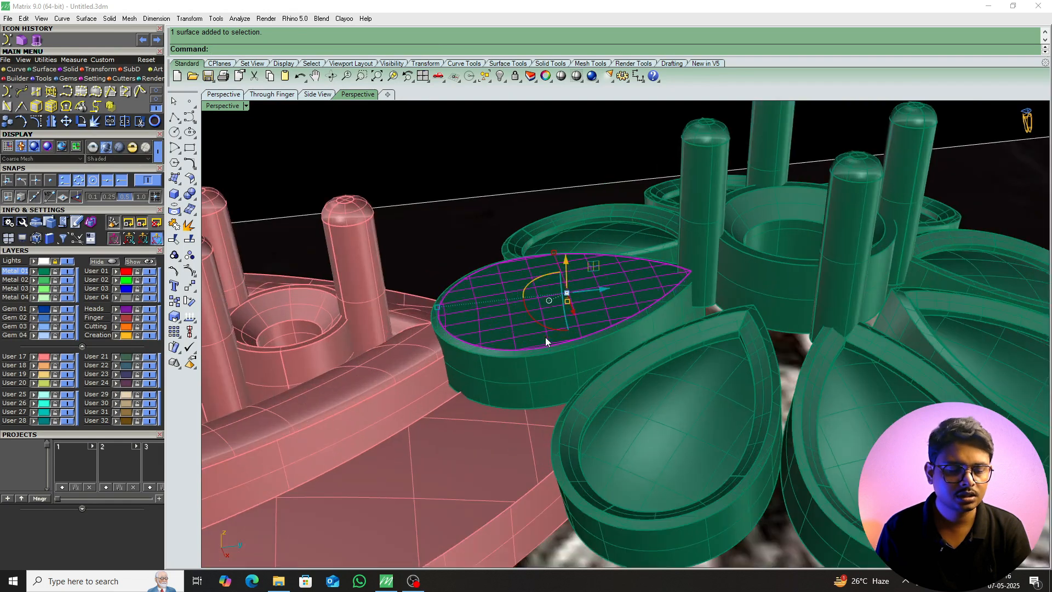
Extrude the petal-shaped patch surface into a solid with ExtrudeSrf at a distance of -1.
text(ex)
key(Return)
scroll(544, 310, down, 8)
key(Escape)
click(544, 313)
text(ES)
key(Return)
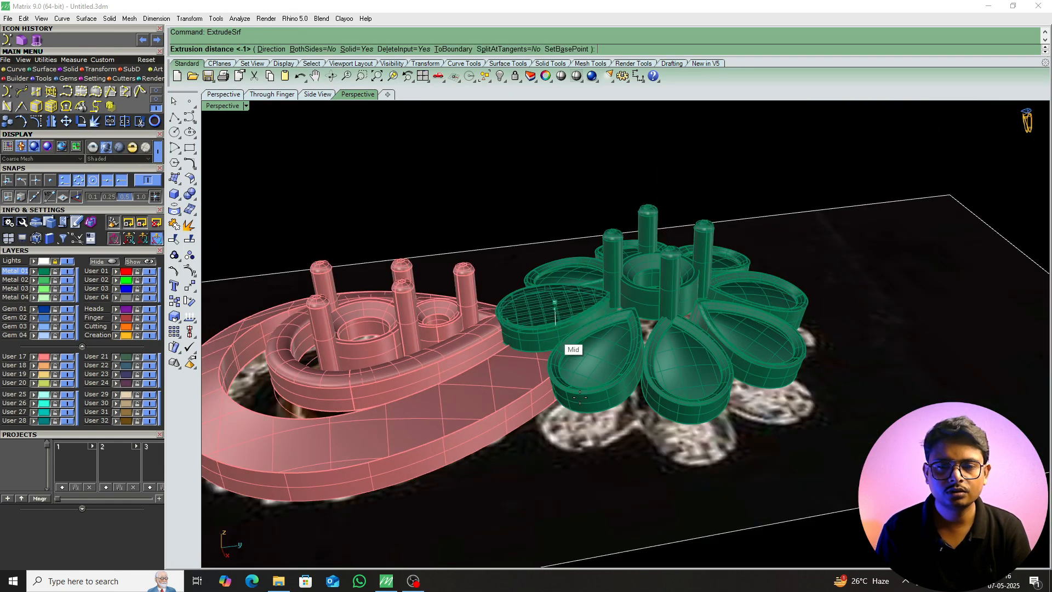
key(Return)
Scale the extruded petal-shaped solid slightly smaller about its centre, working from the top view.
scroll(554, 433, up, 4)
click(521, 370)
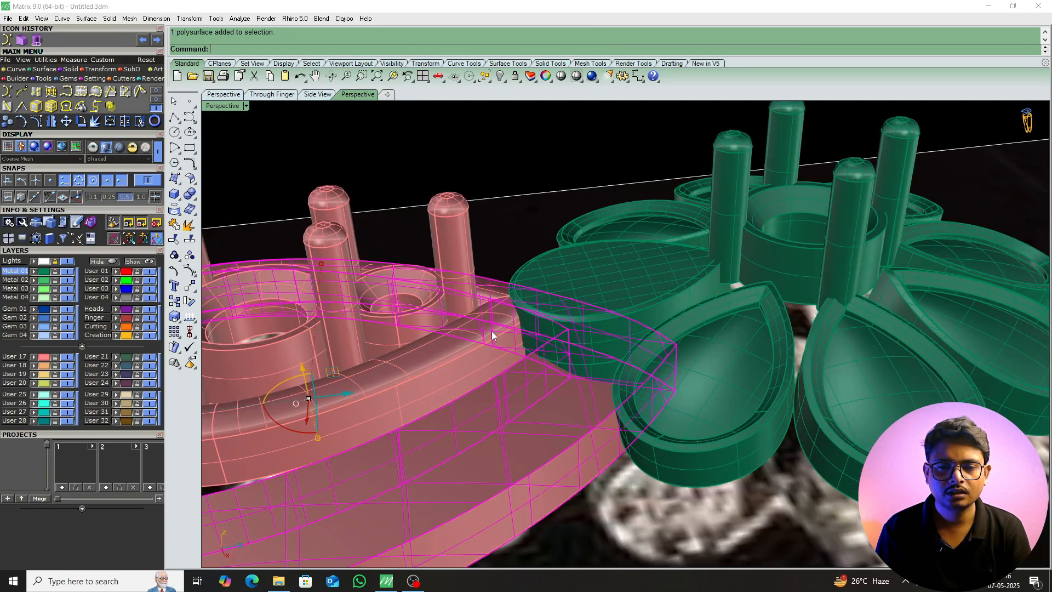
right_drag(488, 336, 549, 408)
click(607, 274)
right_drag(601, 312, 596, 314)
key(ctrl+F1)
scroll(597, 313, up, 6)
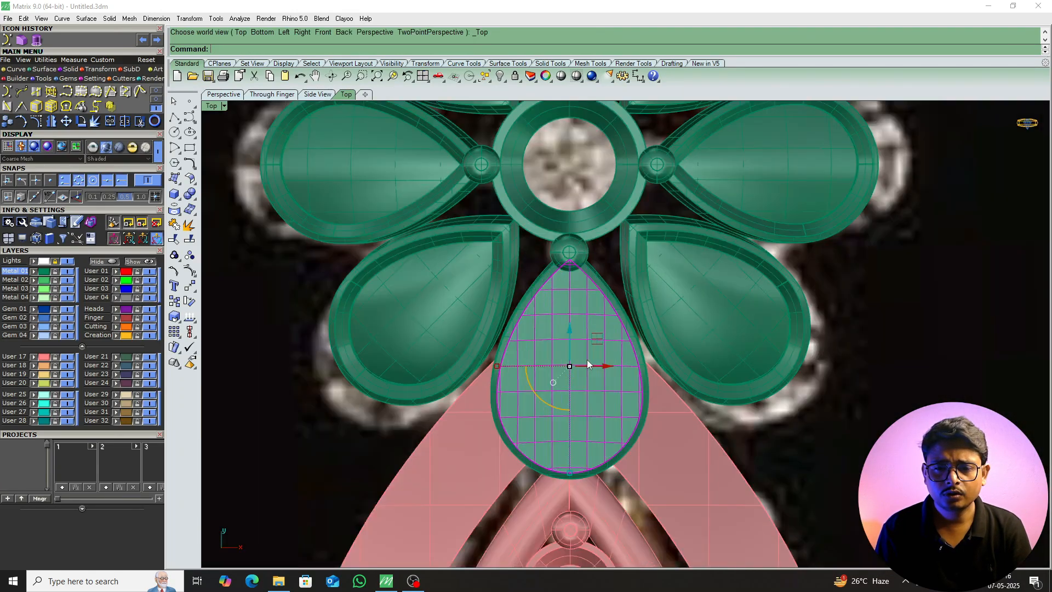
right_drag(561, 407, 560, 367)
text(s)
key(Return)
click(557, 344)
click(897, 331)
click(887, 327)
key(Escape)
Subtract the petal-shaped solid from the outer and inner teardrop frames with BooleanDifference.
scroll(614, 419, up, 6)
click(682, 436)
shift+click(559, 494)
text(bd)
key(Return)
click(559, 374)
key(Return)
text(p)
key(Return)
right_drag(560, 340, 510, 262)
scroll(609, 384, down, 7)
click(666, 331)
key(Escape)
Hide the reference photo behind the pendant model.
click(67, 262)
right_drag(558, 367, 643, 376)
scroll(613, 384, up, 8)
right_drag(580, 297, 498, 449)
scroll(500, 446, down, 5)
Examine how the flower sits on the teardrop frames from the top and right views.
text(T)
key(Return)
scroll(554, 351, down, 8)
text(R)
key(Return)
right_drag(648, 449, 606, 390)
scroll(481, 360, up, 4)
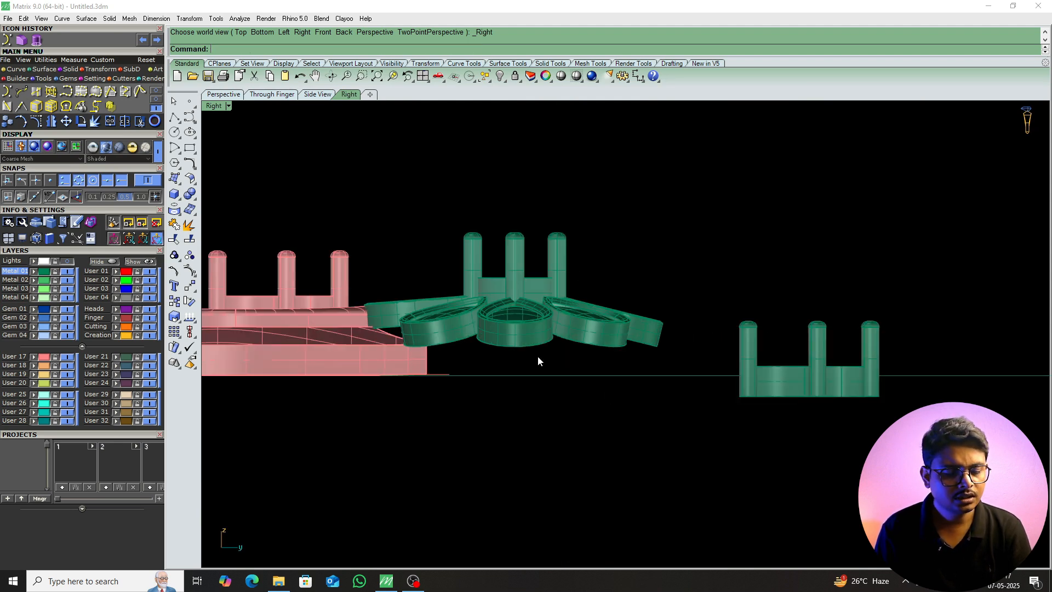
text(T)
key(Return)
scroll(528, 347, up, 4)
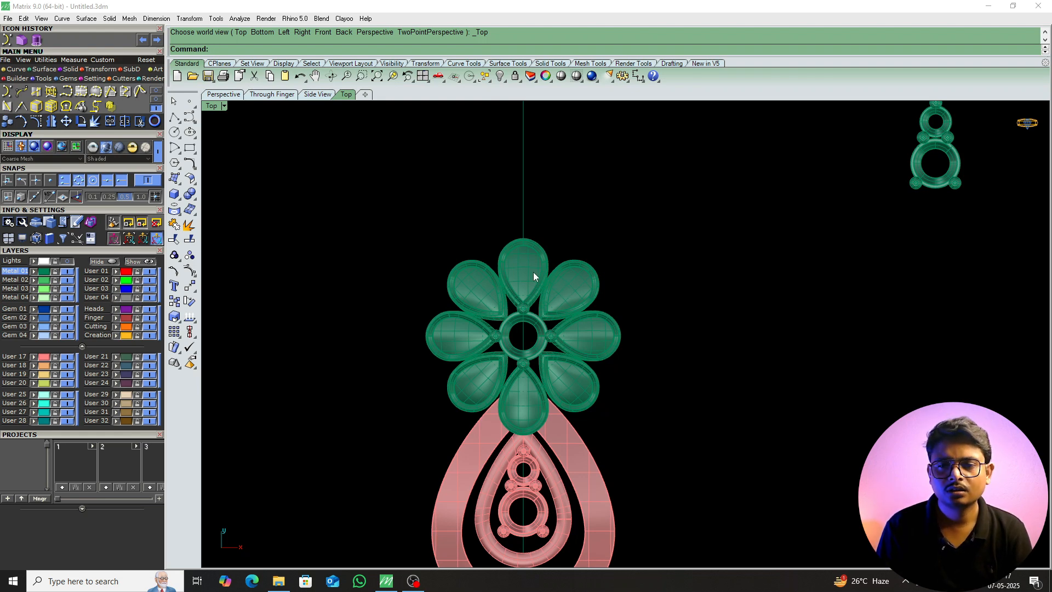
scroll(548, 283, up, 6)
scroll(571, 296, down, 8)
click(489, 331)
scroll(485, 327, down, 5)
key(Escape)
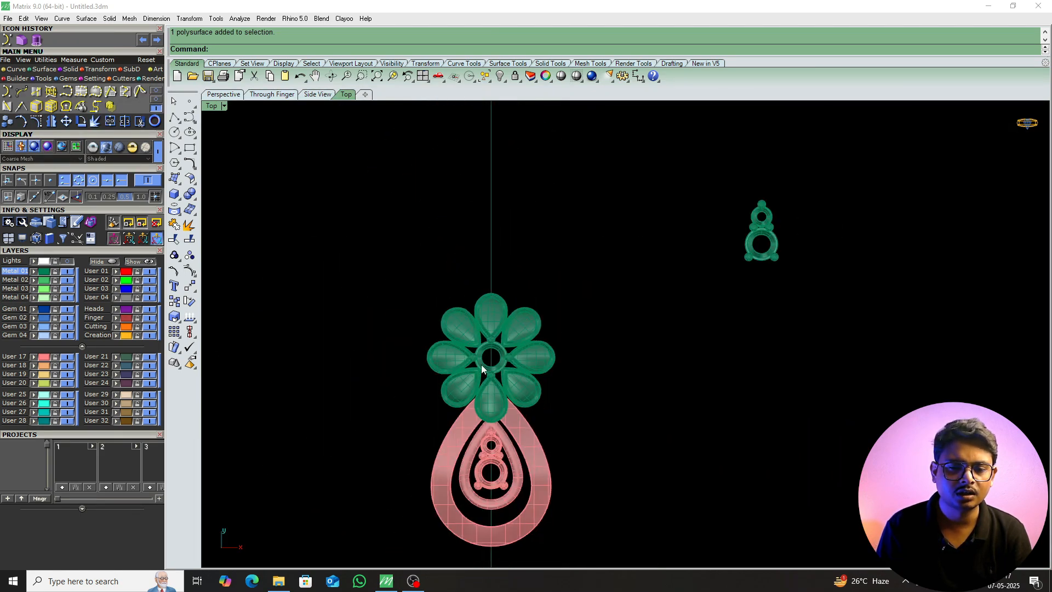
scroll(481, 363, down, 5)
scroll(480, 386, up, 5)
scroll(495, 345, down, 3)
Try hiding everything except the flower, and undo the hiding.
drag(357, 265, 571, 419)
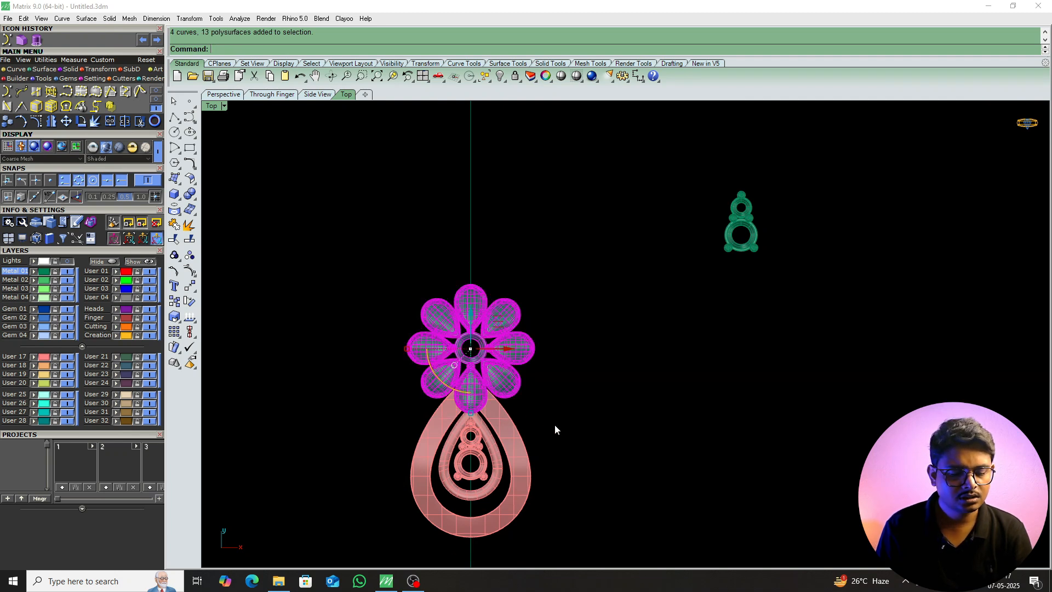
key(Return)
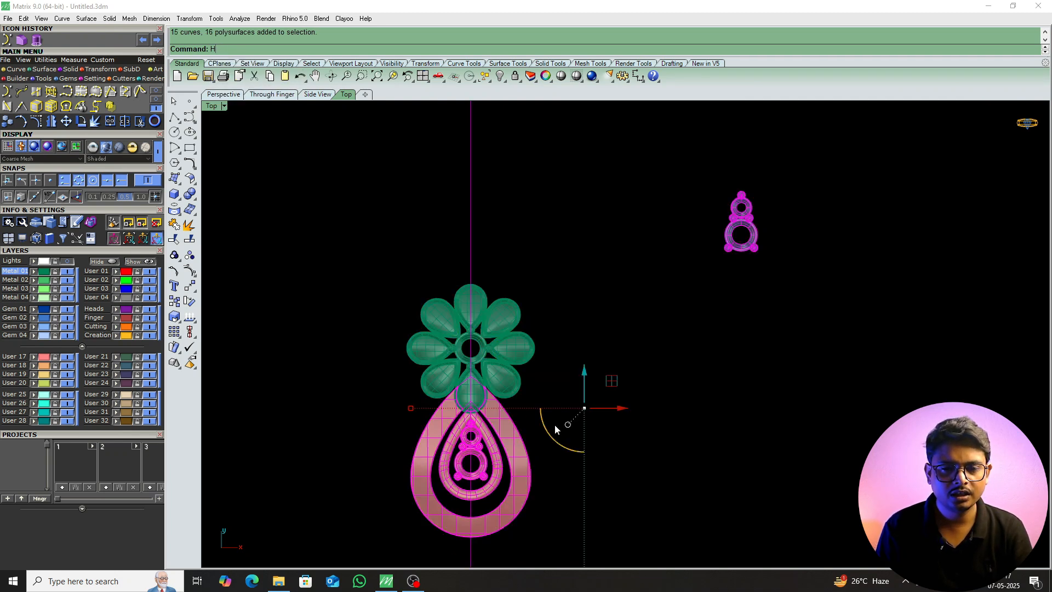
key(ctrl+h)
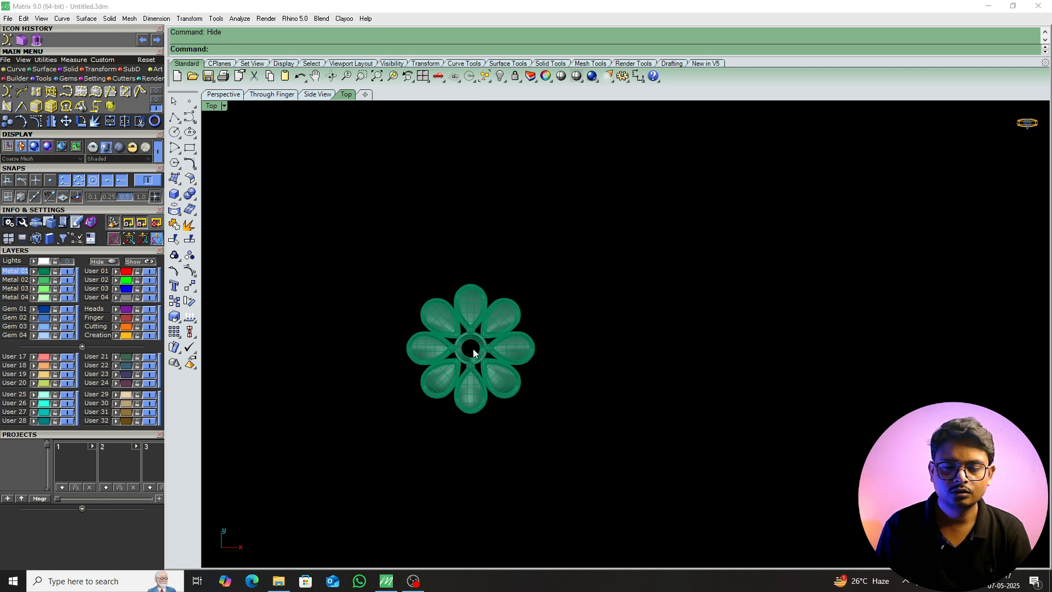
key(ctrl+z)
Isolate the flower by inverting its selection and hiding all other objects.
drag(369, 272, 601, 413)
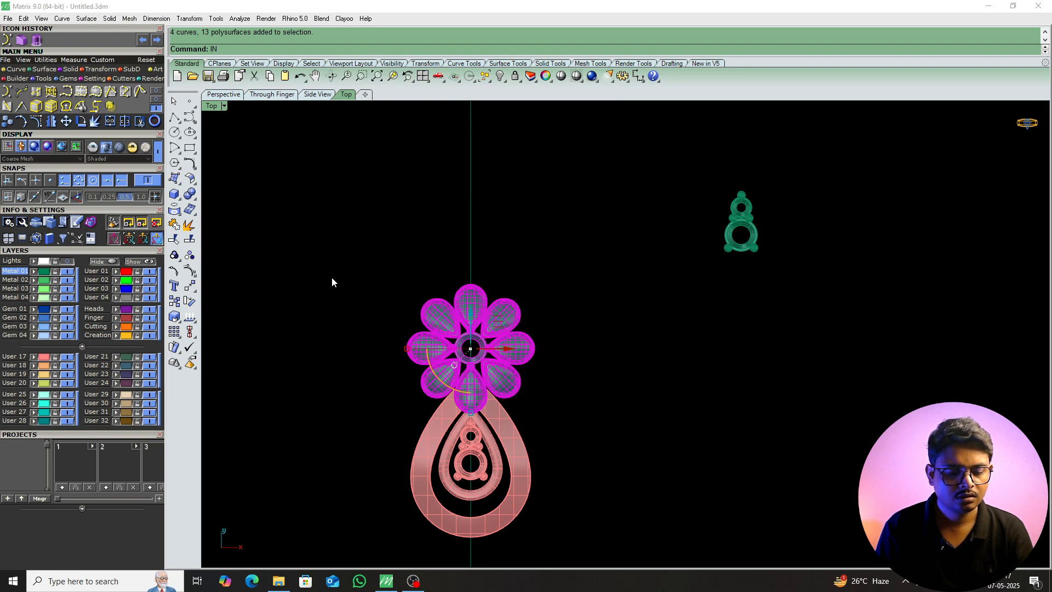
text(v)
click(233, 68)
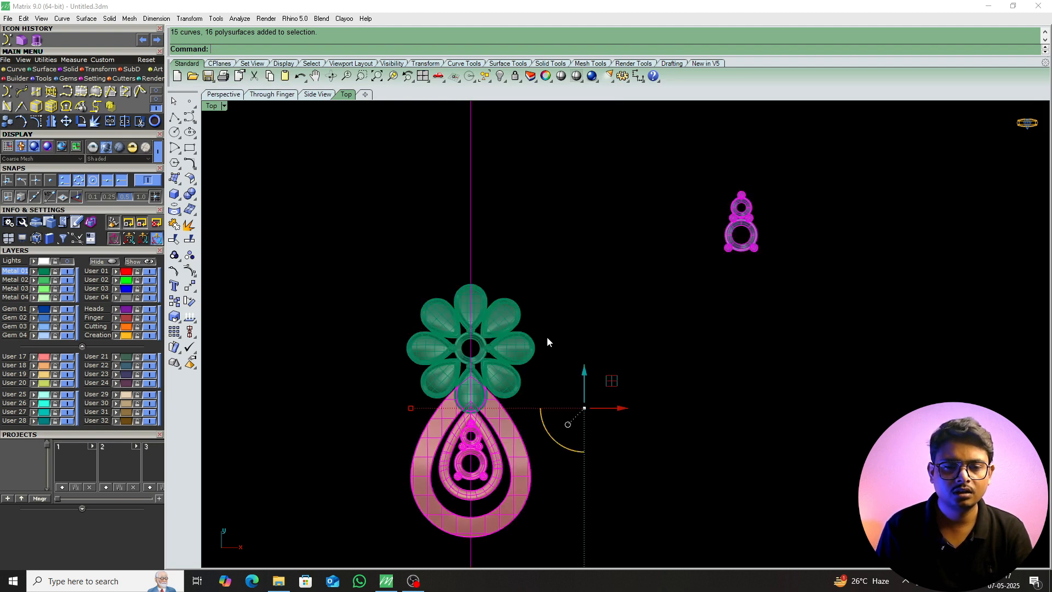
text(H)
key(Return)
scroll(478, 350, up, 10)
Rotate the lifted petal downward about its inner tip in the right view to match the tilt of the opposite petal.
text(P)
key(Return)
scroll(578, 329, up, 5)
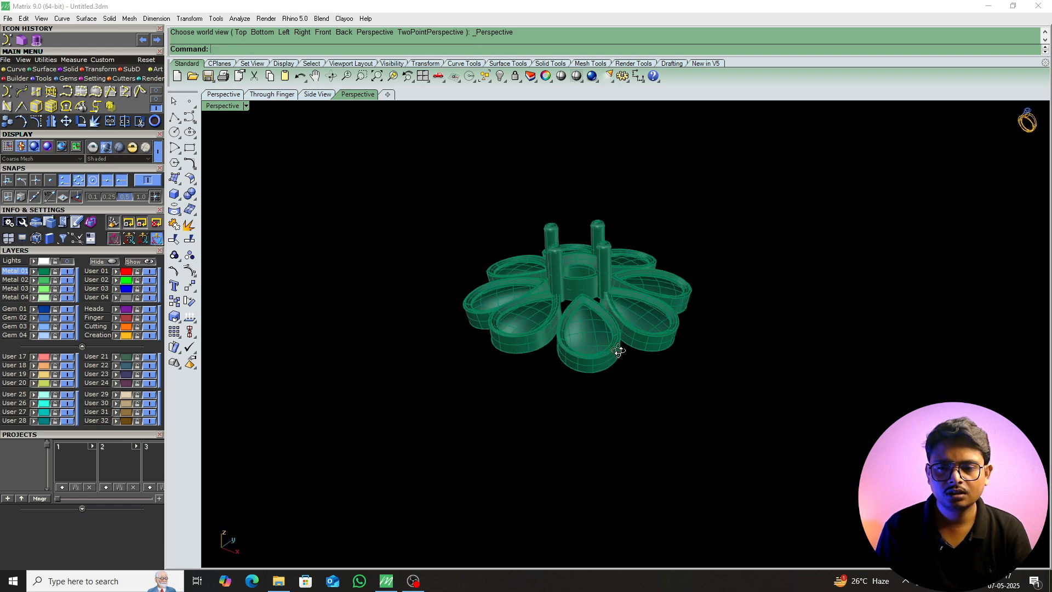
right_drag(705, 344, 547, 326)
click(544, 294)
text(R)
key(Return)
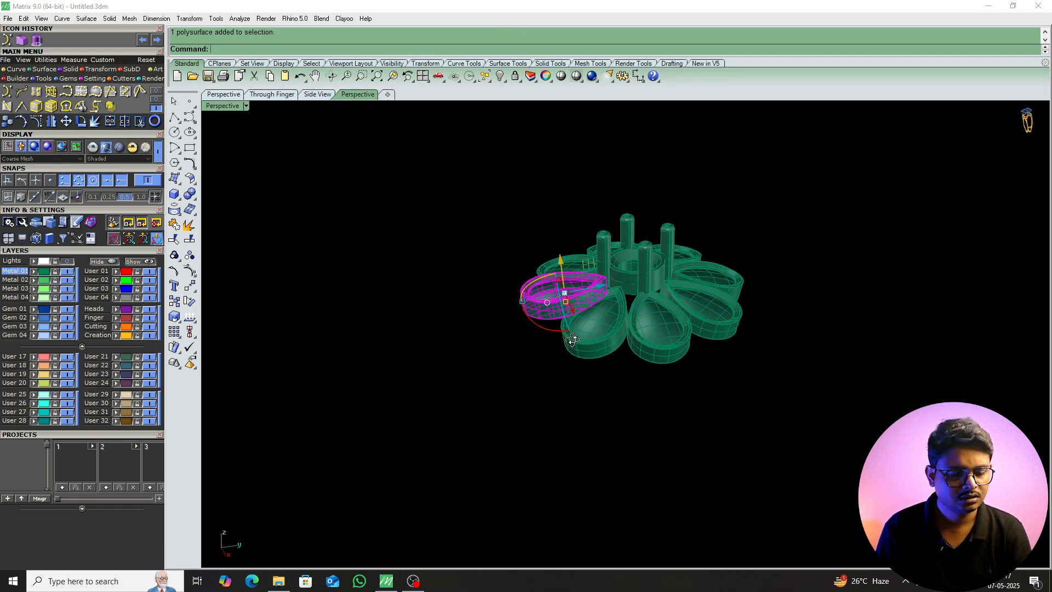
scroll(607, 332, up, 4)
text(ro)
key(Return)
click(656, 291)
click(348, 251)
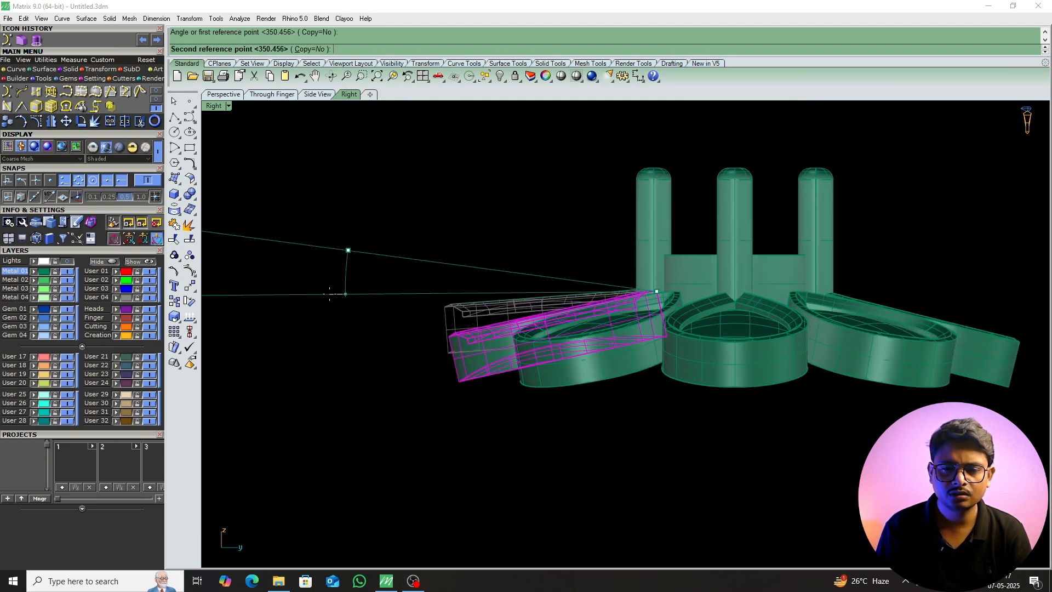
click(328, 301)
right_drag(574, 323, 561, 335)
scroll(561, 334, down, 10)
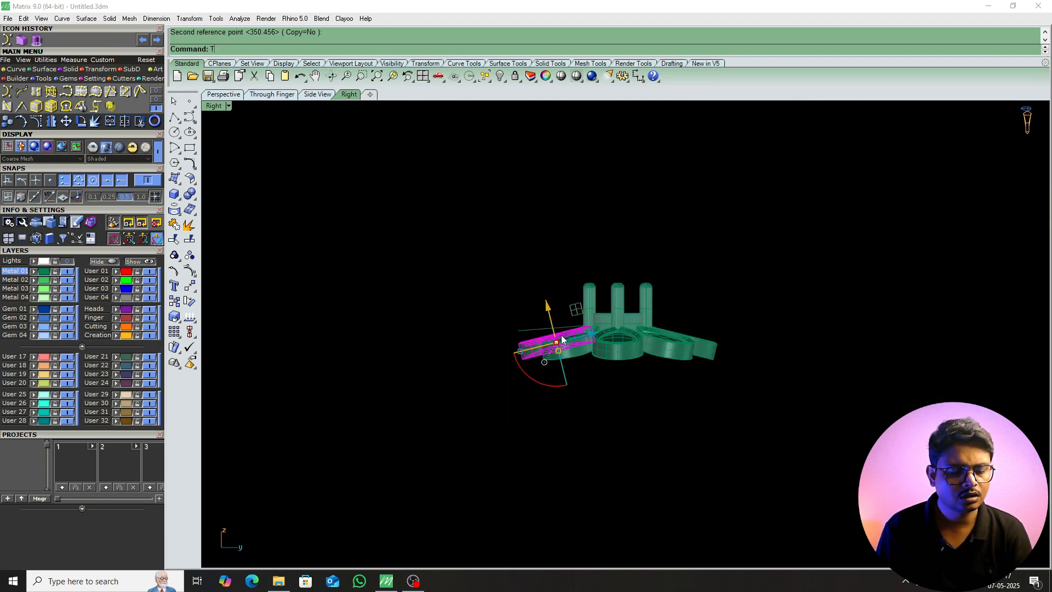
Examine the isolated flower and its petal tilt from above and in perspective.
text(t)
key(Return)
scroll(570, 336, up, 4)
right_drag(567, 390, 548, 324)
key(Escape)
scroll(548, 323, down, 5)
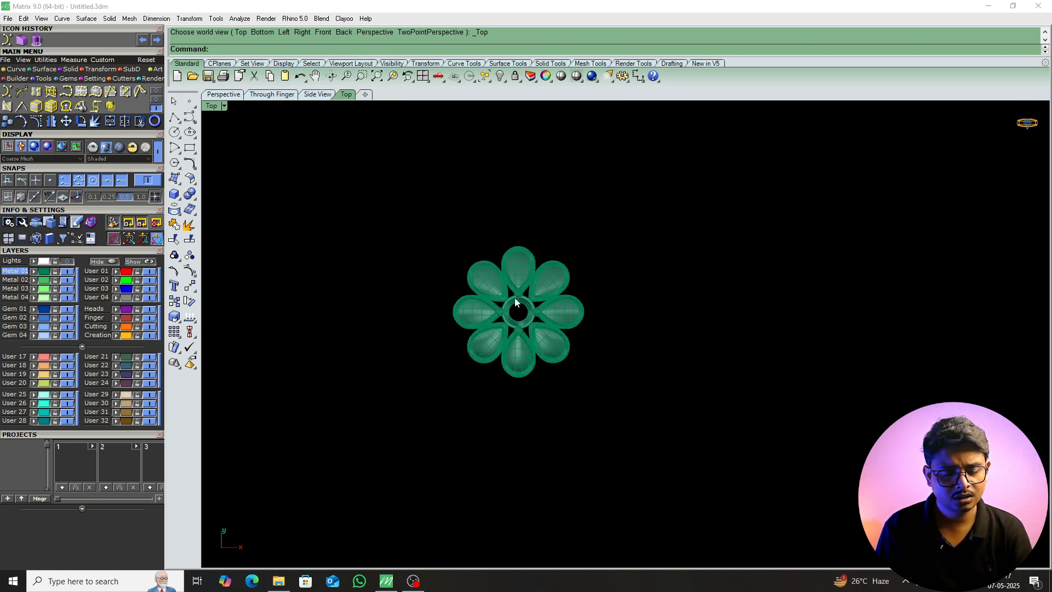
text(p)
key(Return)
scroll(531, 323, up, 5)
scroll(466, 317, up, 4)
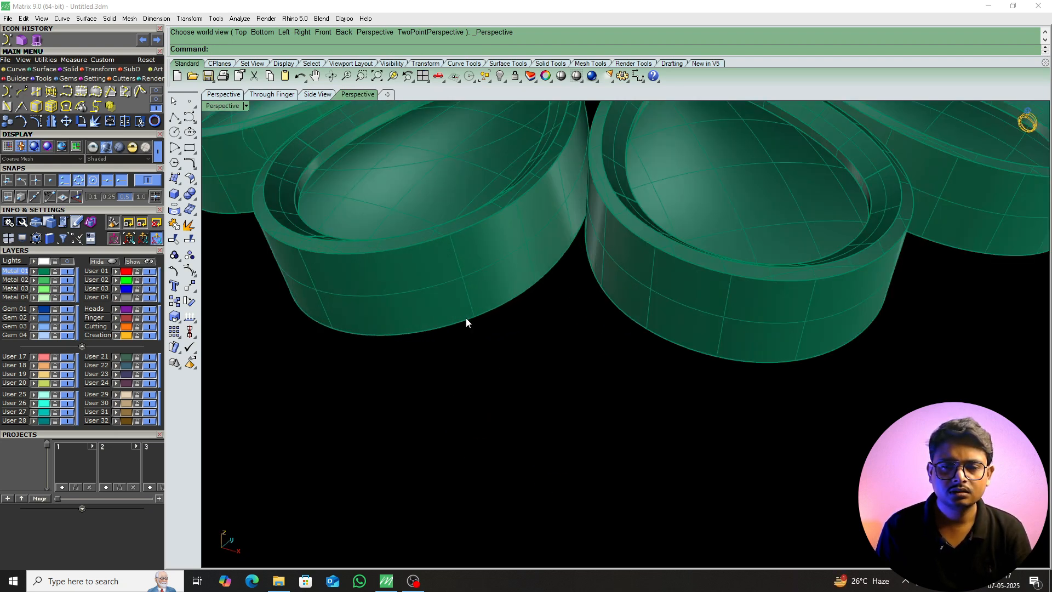
scroll(491, 331, down, 5)
scroll(563, 298, up, 3)
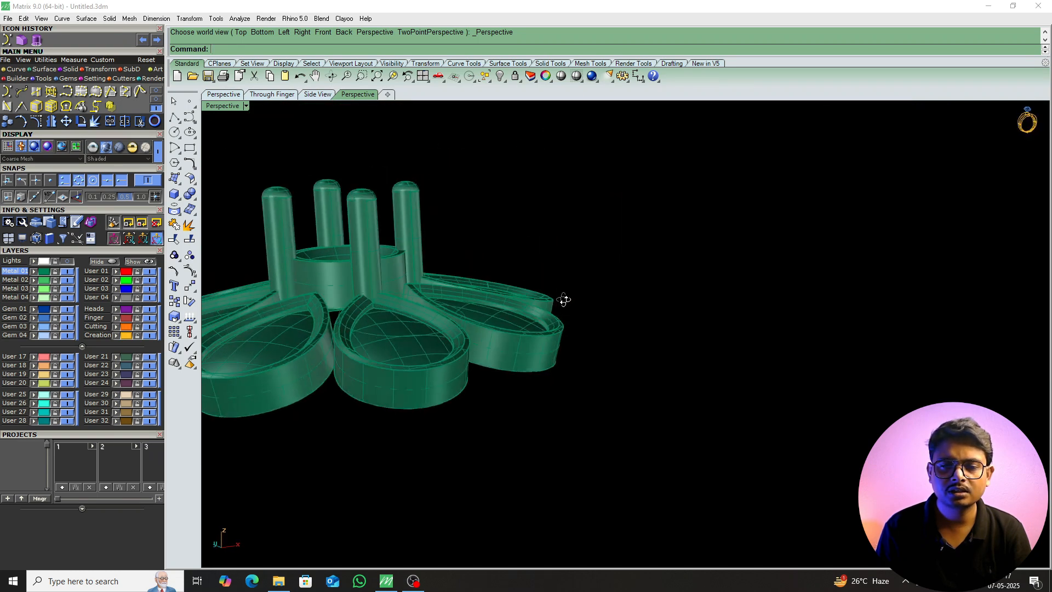
scroll(566, 347, down, 5)
scroll(485, 328, up, 4)
Try deleting an object at one of the flower's side petals, and undo the deletion.
click(554, 336)
key(Delete)
key(ctrl+z)
key(Escape)
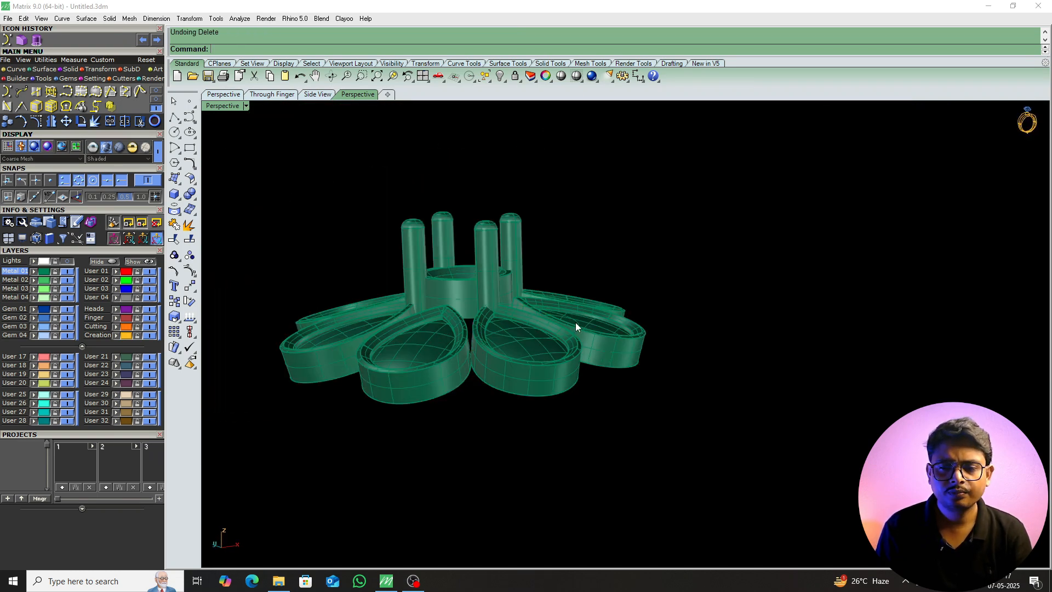
Delete the extra geometry at the flower's side petal.
scroll(577, 323, up, 5)
click(579, 323)
click(608, 348)
key(Delete)
scroll(540, 334, down, 5)
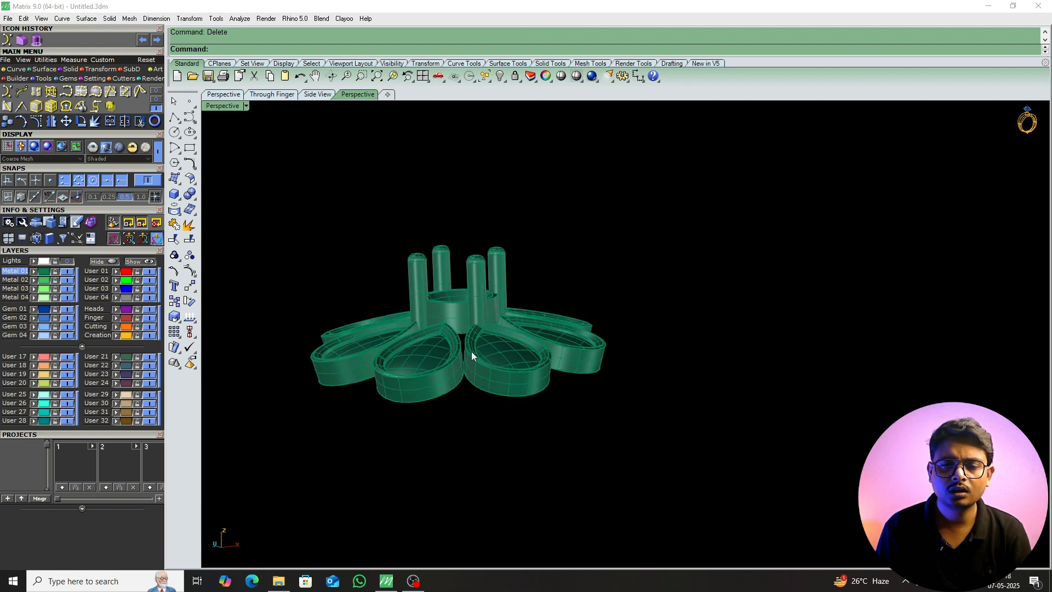
Try extracting the outer wall surface of a front petal, and undo the extraction.
scroll(528, 377, up, 4)
mouse_move(535, 380)
right_down()
mouse_move(568, 292)
mouse_move(541, 381)
right_up()
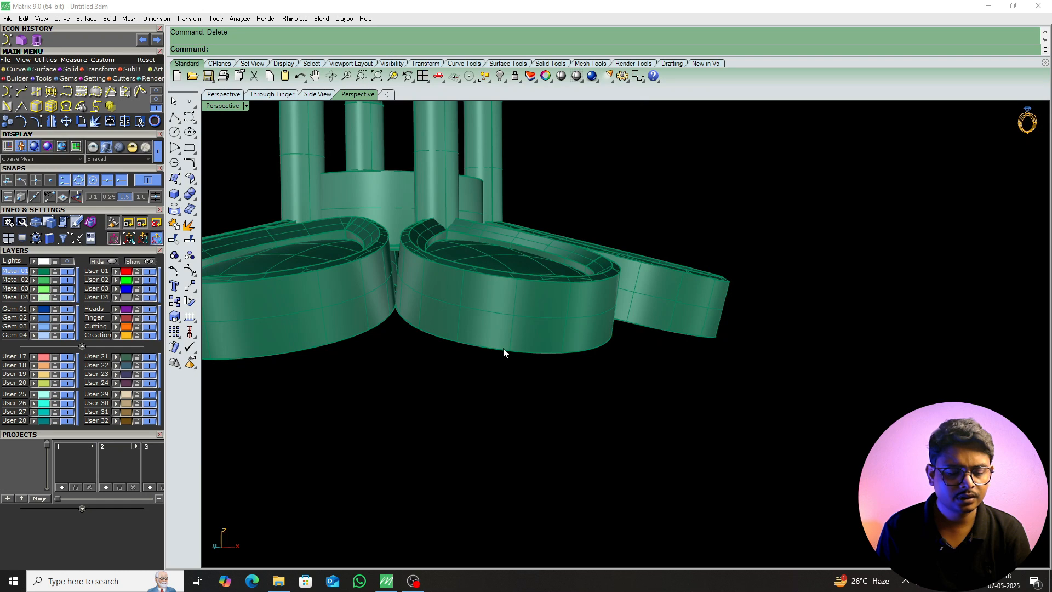
text(e)
key(Return)
click(527, 332)
right_drag(605, 342, 479, 358)
key(Return)
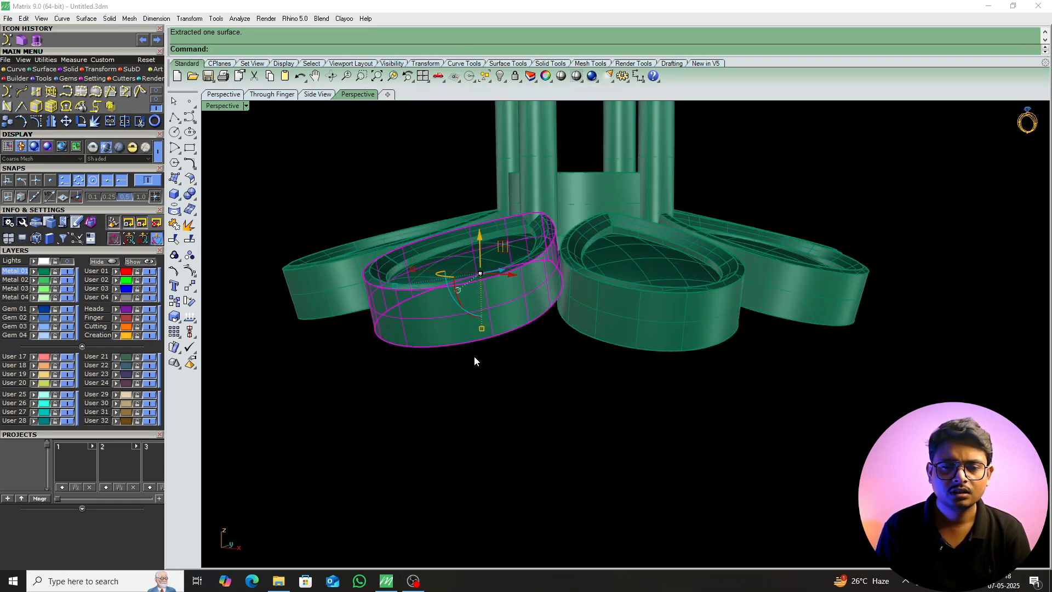
key(ctrl+z)
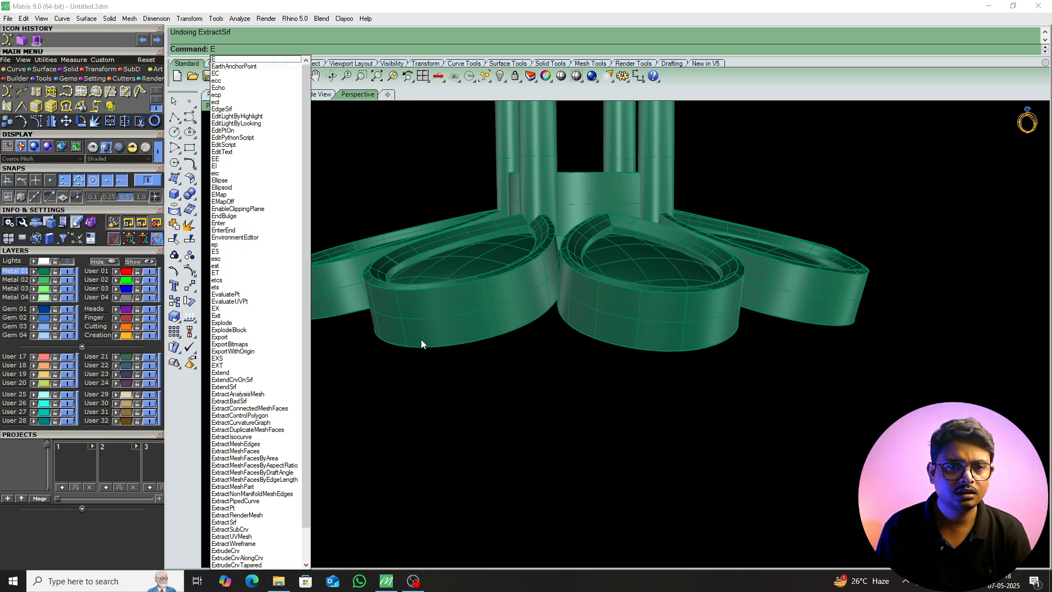
Extract the front petal's outer wall surface with ExtractSrf, using Copy=Yes.
text(XT)
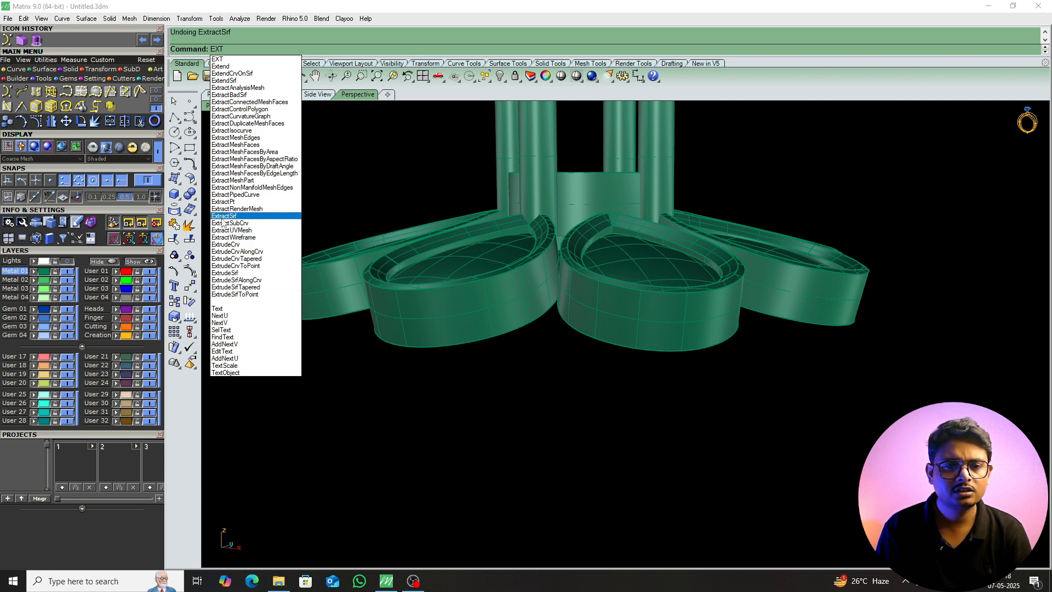
click(240, 217)
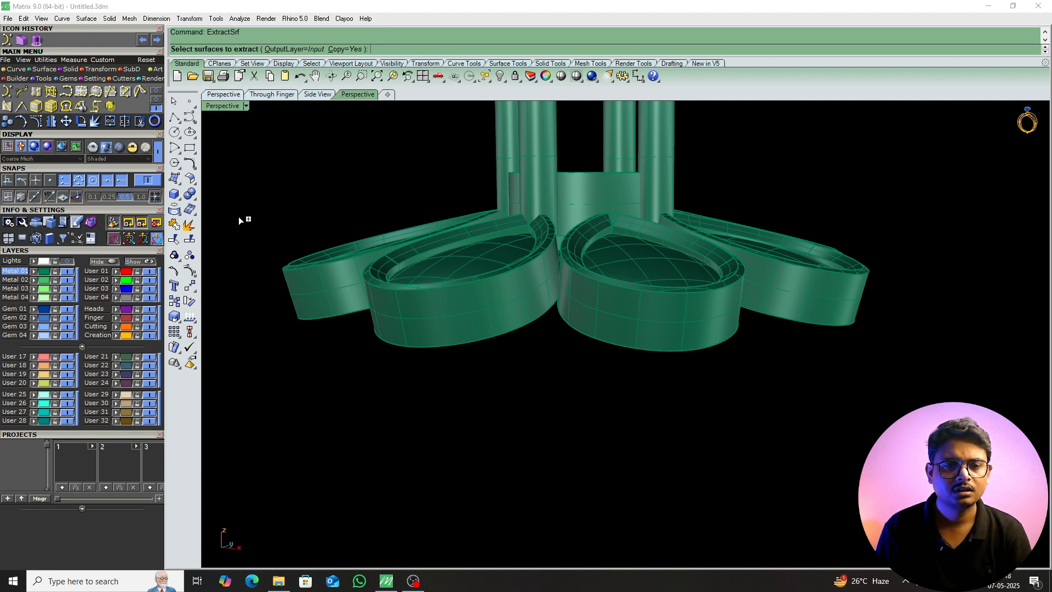
click(476, 324)
right_drag(419, 327, 575, 363)
right_click(511, 338)
Try extending the petal's outer wall at its lower edge with an extension factor of 0.200, and undo the extension.
text(EXS)
key(Return)
click(559, 387)
right_click(558, 387)
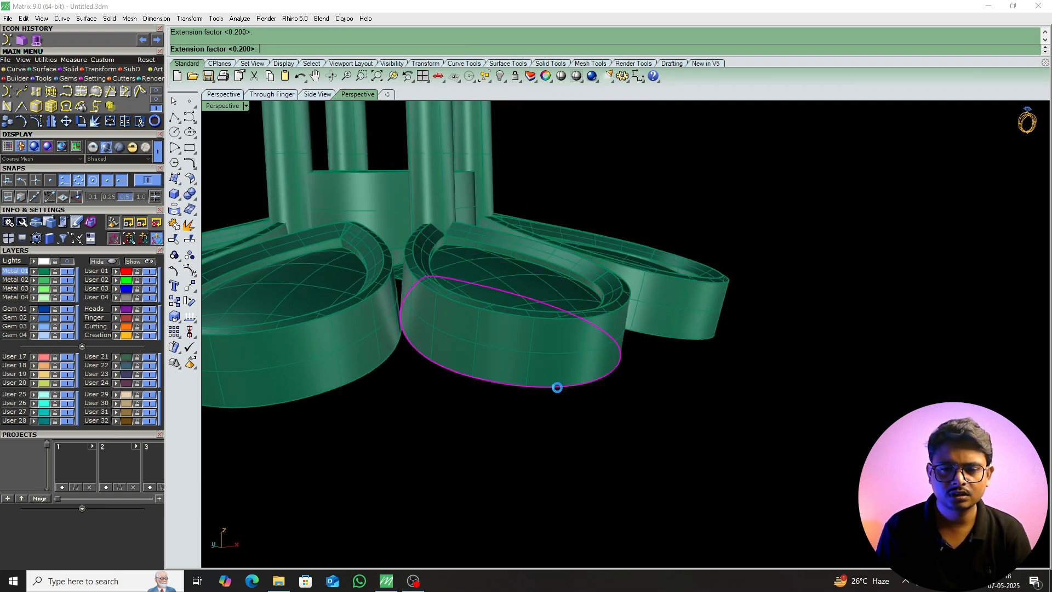
key(ctrl+z)
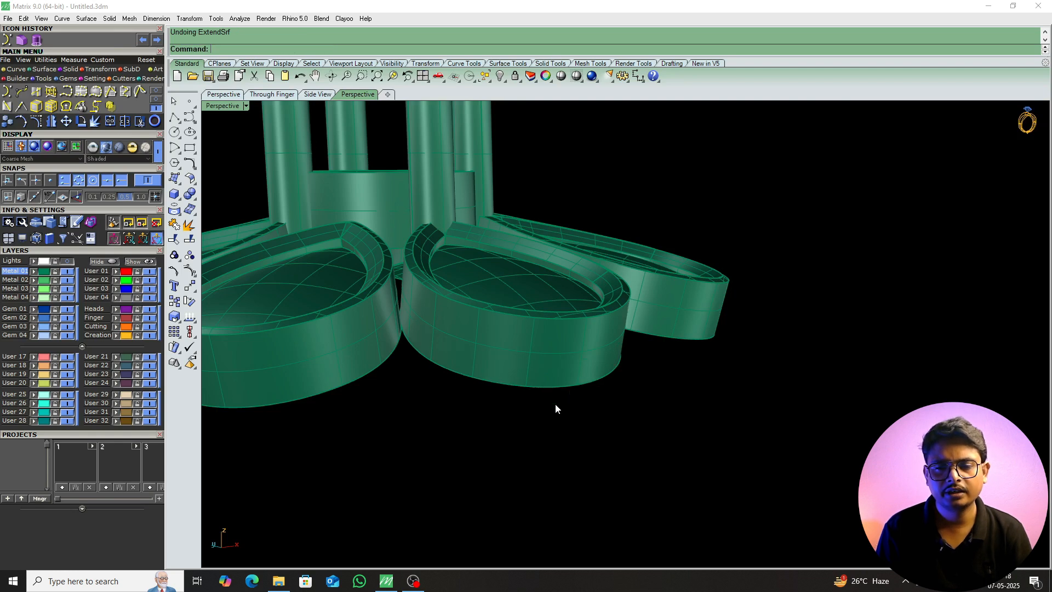
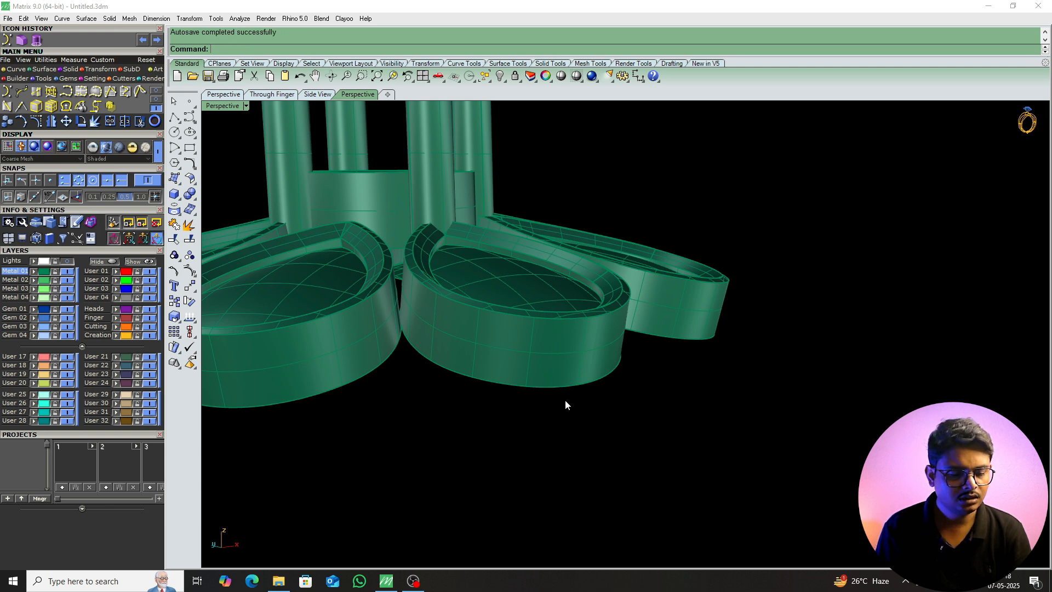
Extend the front petal's extracted outer wall surface downward from its lower edge with ExtendSrf, using Type=Line.
text(tend)
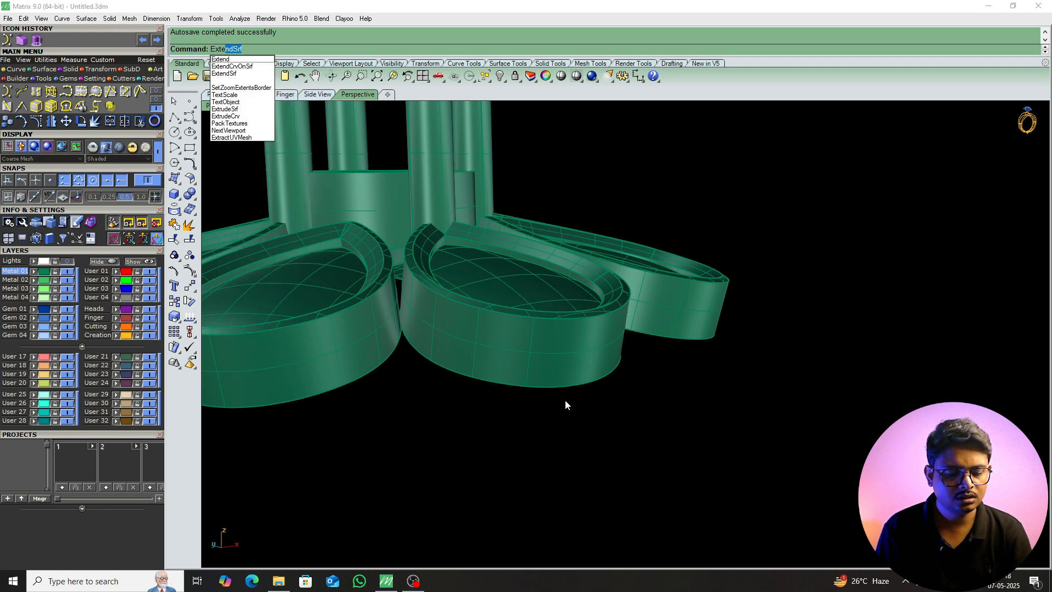
key(Down)
key(Down)
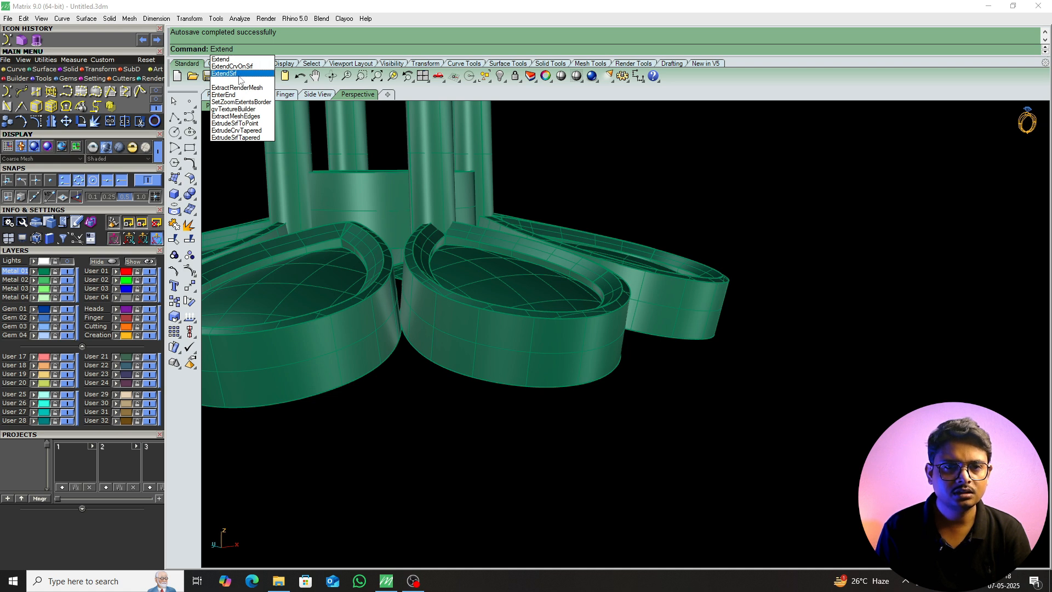
key(Return)
click(563, 387)
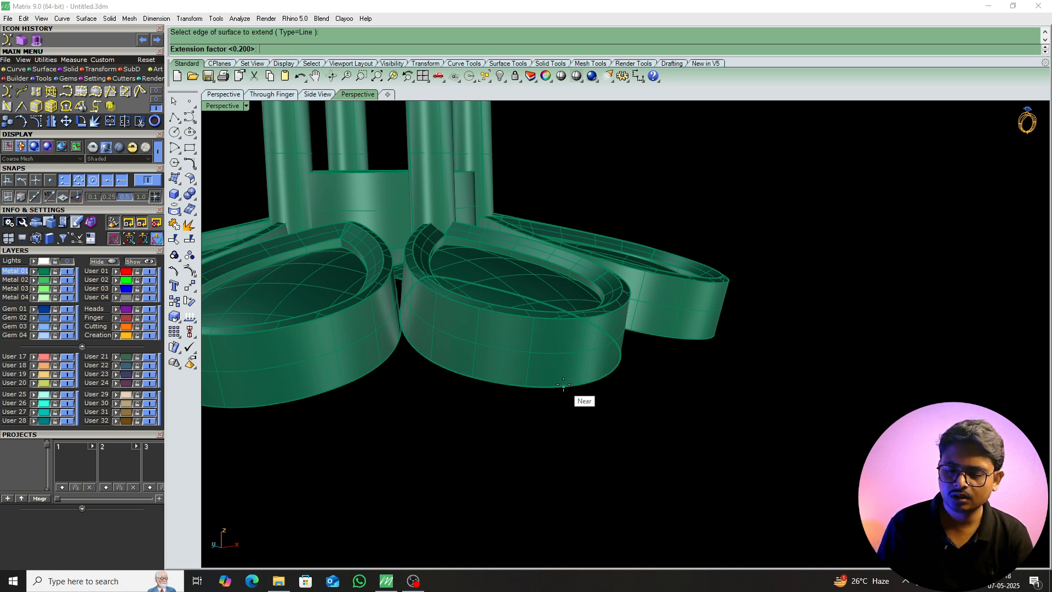
key(Return)
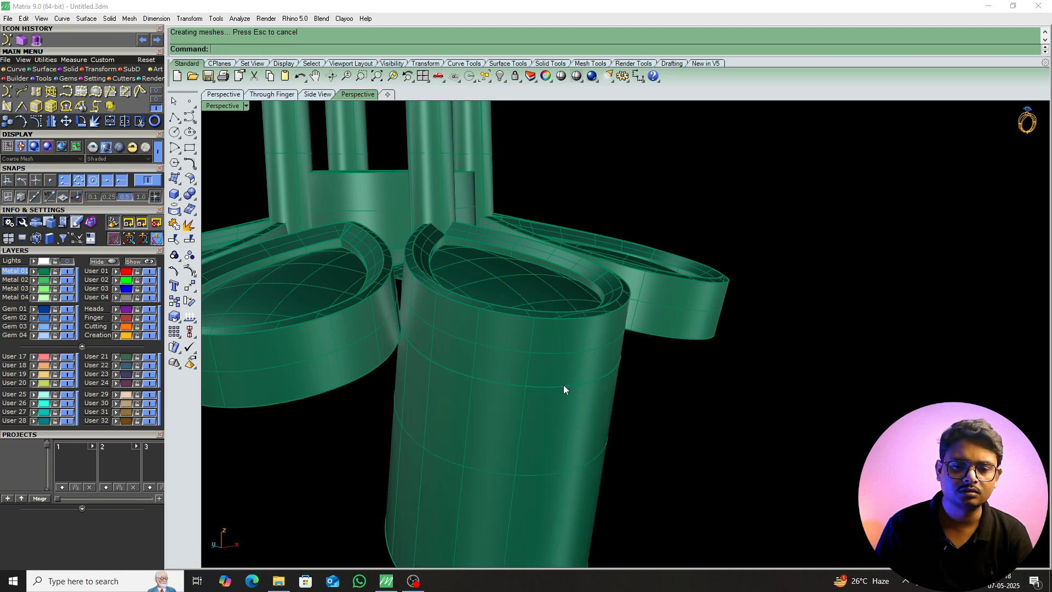
Polar-array the extended petal wall around the flower's centre in the top view, making eight walls in total.
scroll(534, 392, down, 5)
click(521, 395)
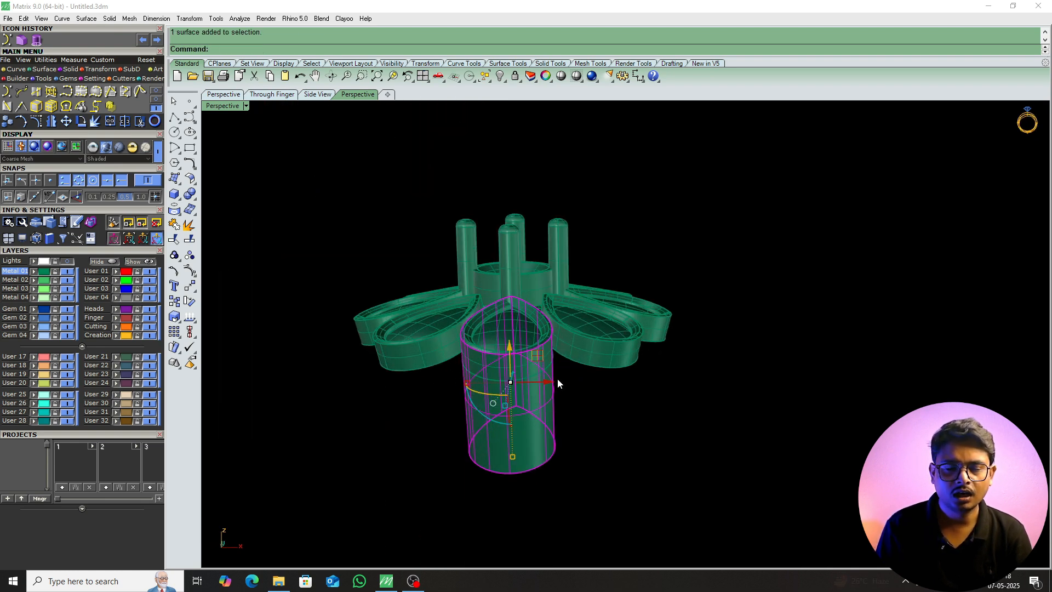
scroll(574, 364, up, 5)
scroll(524, 331, down, 5)
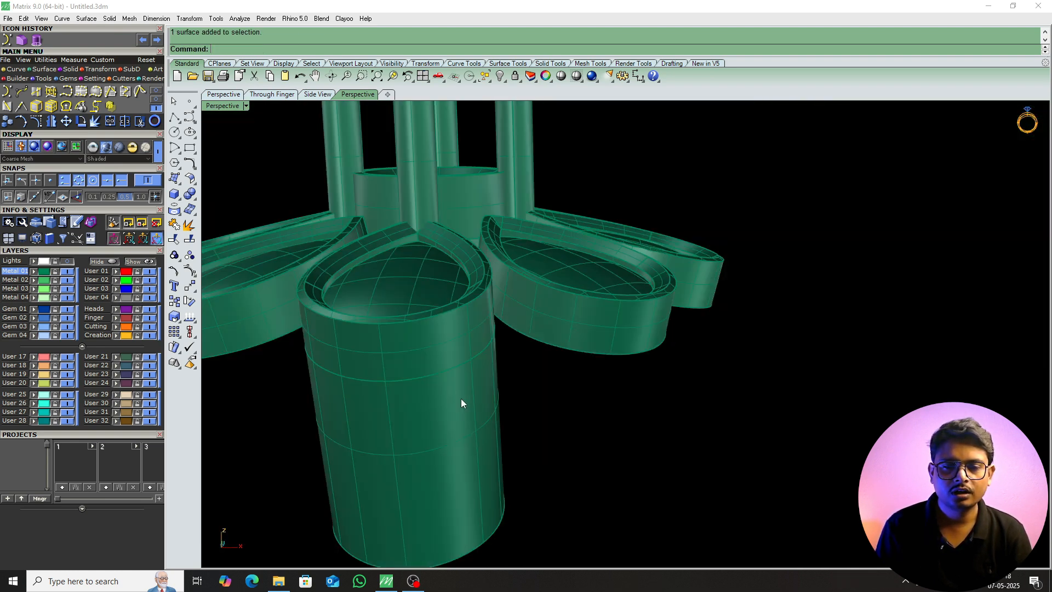
scroll(470, 421, down, 4)
key(ctrl+F1)
scroll(470, 329, up, 8)
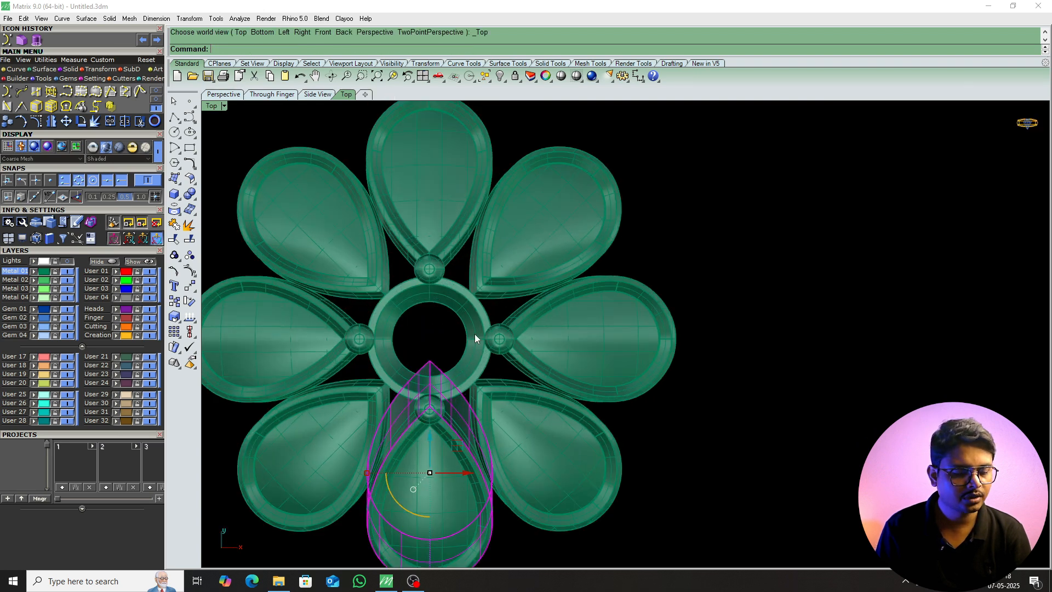
text(rrayPolar)
key(Return)
scroll(482, 343, up, 3)
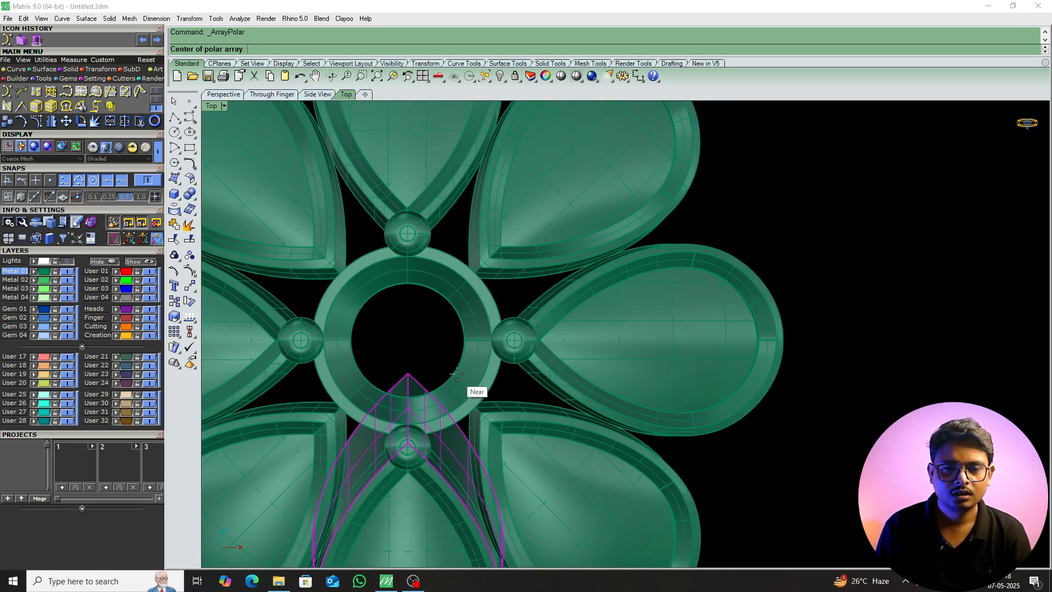
click(454, 369)
scroll(454, 370, down, 10)
key(Return)
key(Return)
key(Return)
Examine the arrayed petal walls from the side and from below, checking where neighbouring walls meet.
key(ctrl+F4)
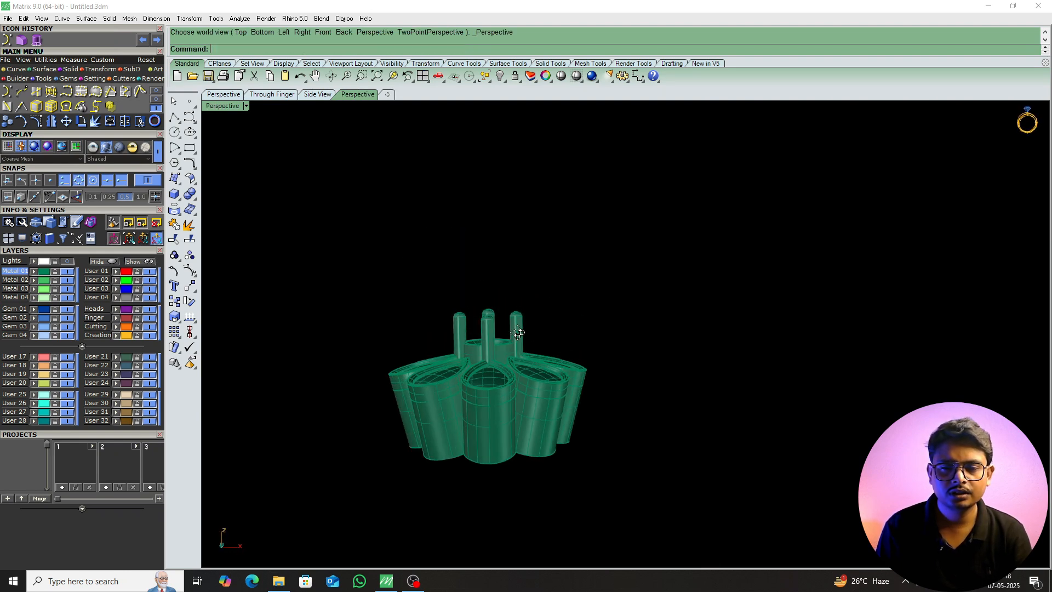
drag(636, 435, 300, 503)
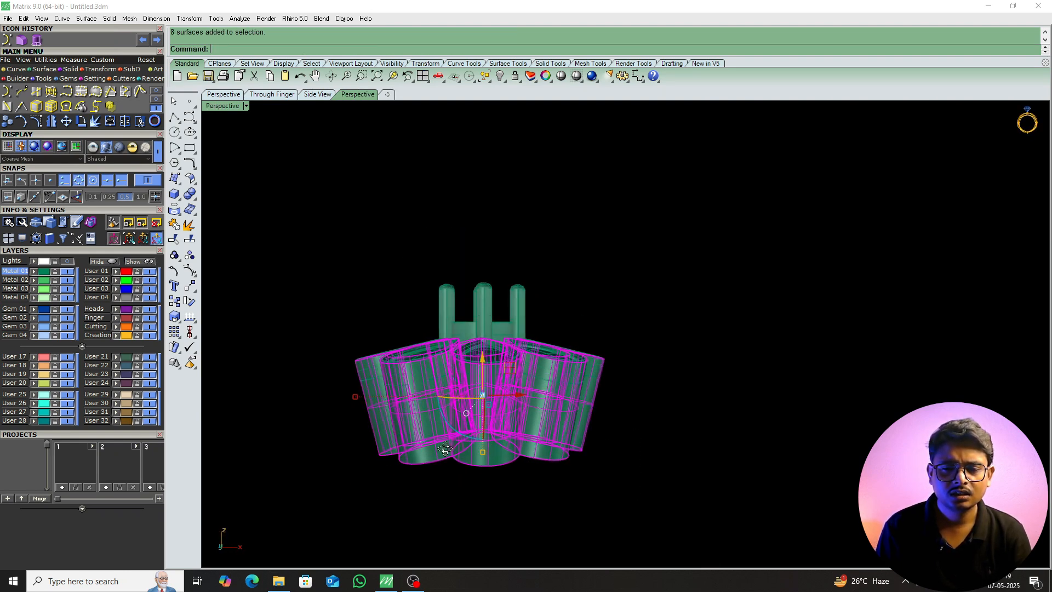
right_drag(446, 441, 457, 422)
key(Escape)
scroll(510, 351, up, 5)
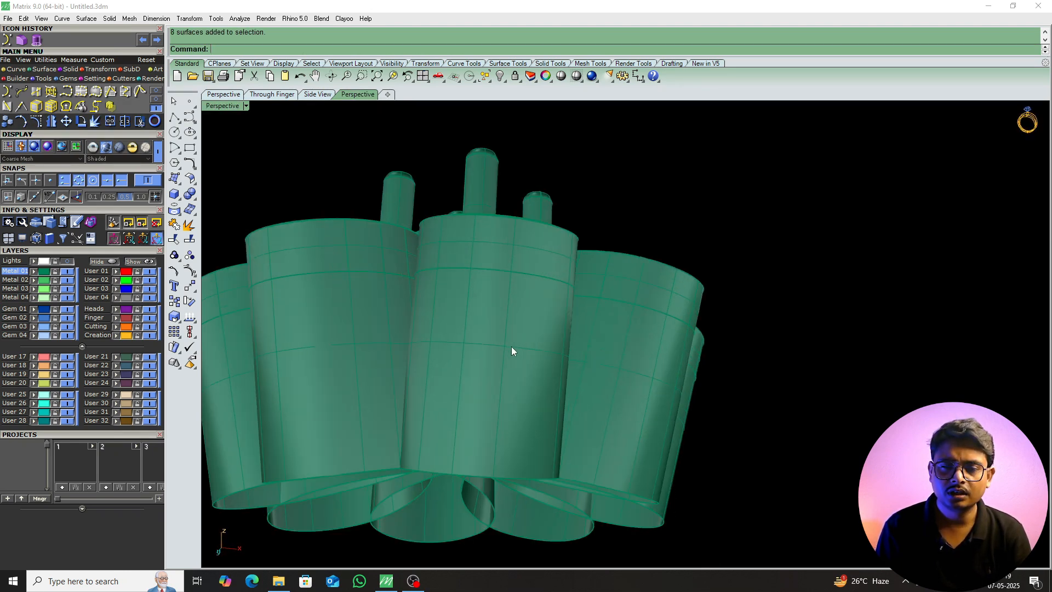
scroll(513, 344, down, 6)
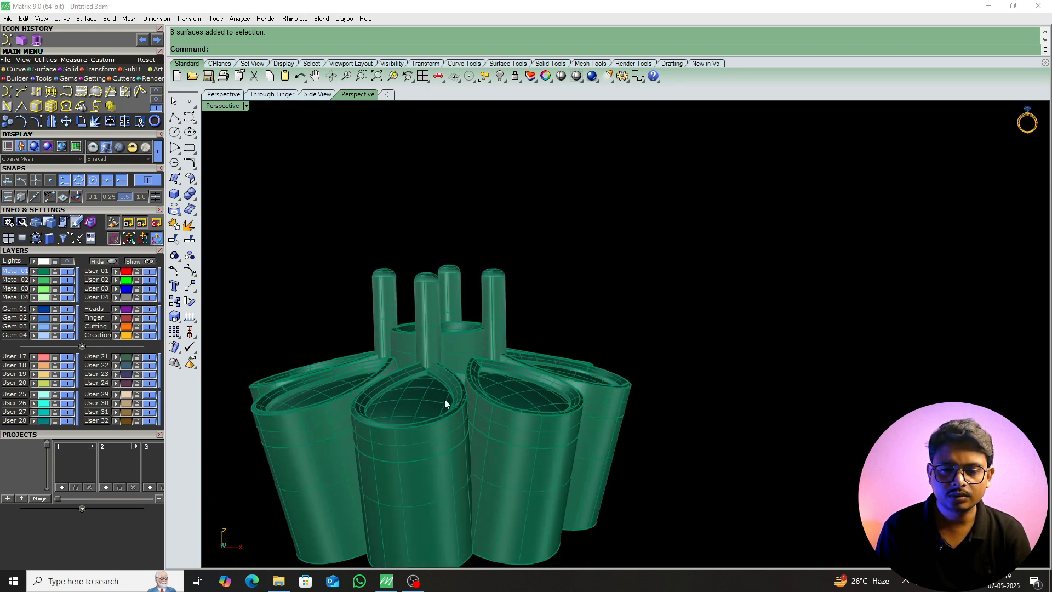
click(447, 440)
right_drag(446, 435, 417, 354)
scroll(374, 416, up, 5)
key(Escape)
scroll(355, 334, up, 4)
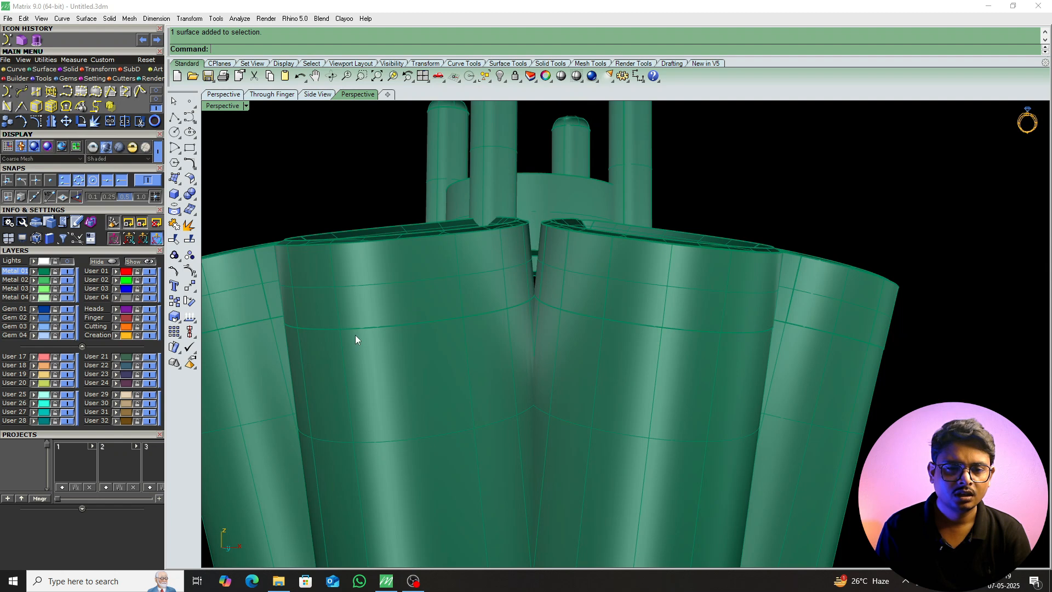
Duplicate the lower edge of a petal's original outer wall as a curve with DupEdge.
text(de)
key(Return)
click(359, 328)
key(Return)
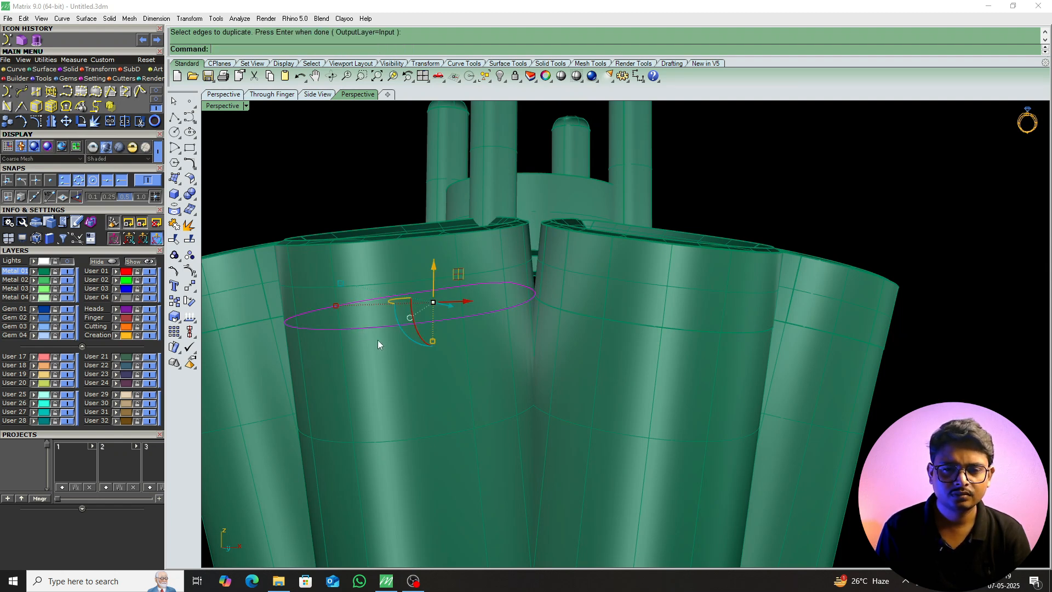
Offset the duplicated edge curve downward on the extended wall surface by a distance of 1.
text(OC)
key(Return)
click(397, 367)
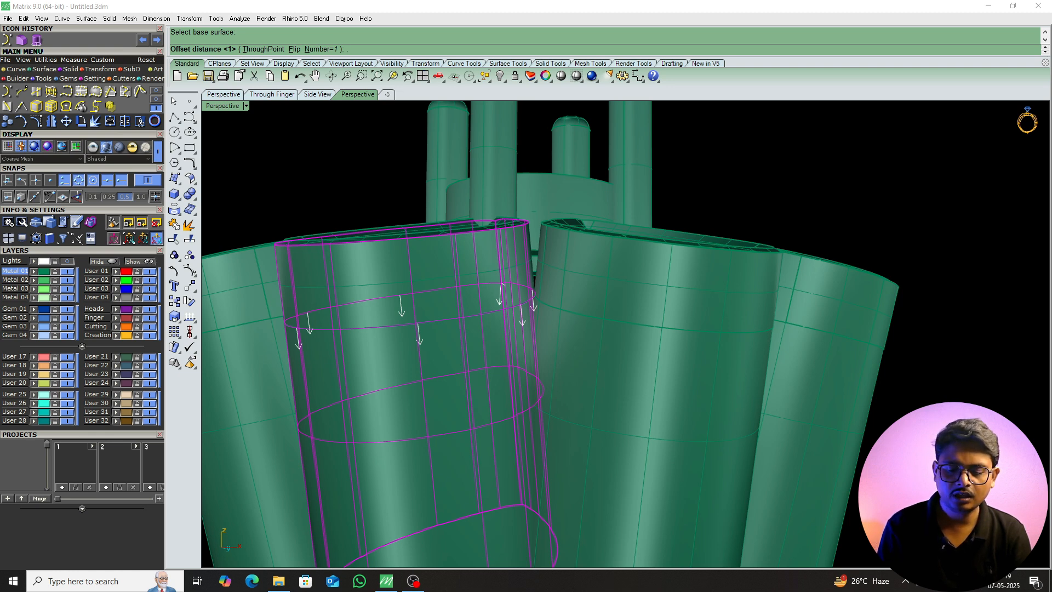
text(1)
key(Return)
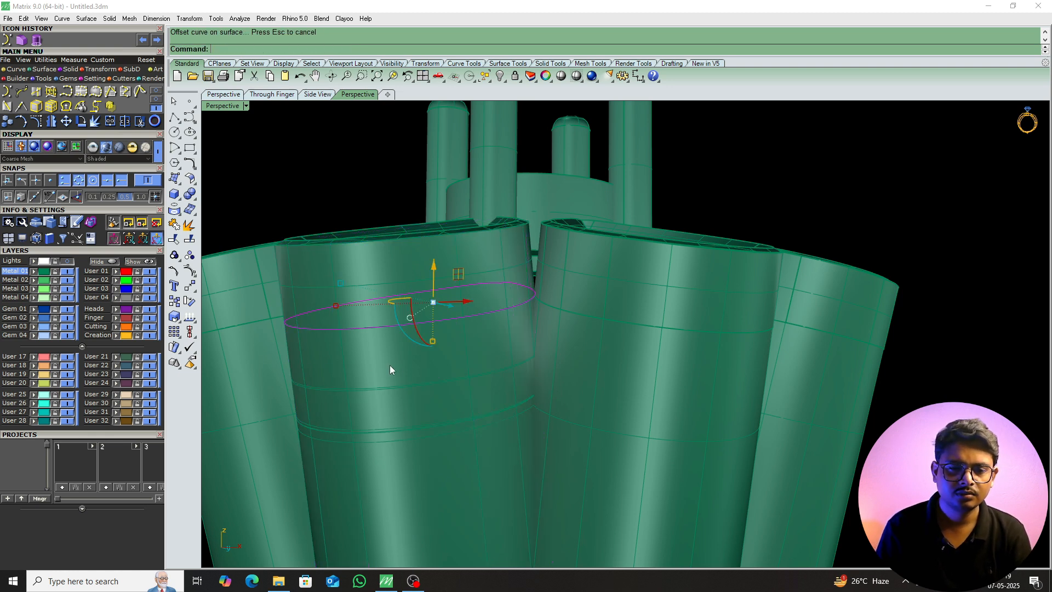
Delete the surplus curve near the offset curve on the extended petal wall.
click(410, 430)
key(Return)
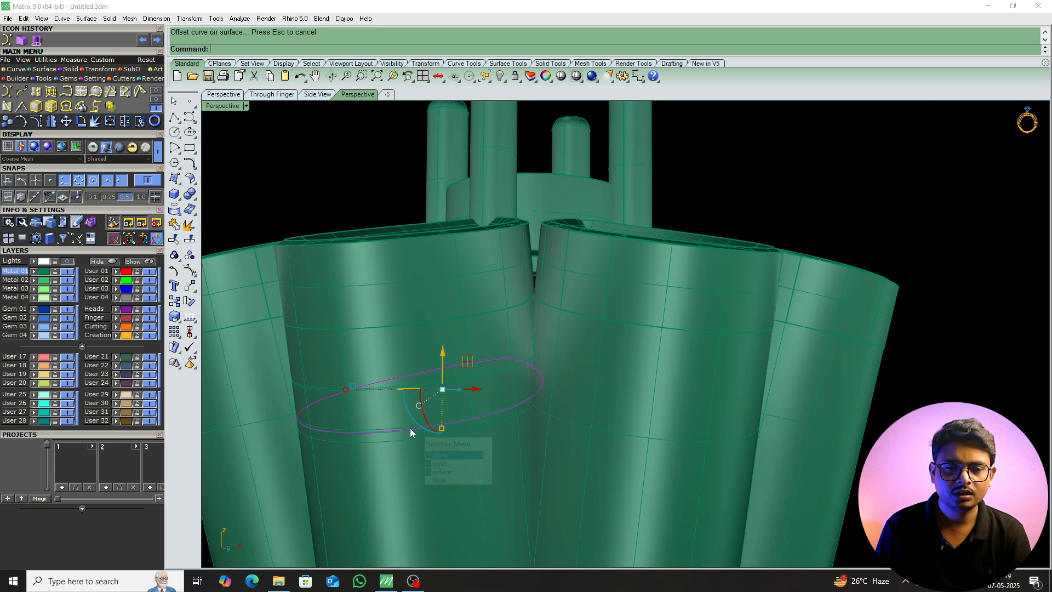
key(Escape)
click(395, 387)
key(Escape)
click(403, 388)
click(423, 418)
key(Delete)
Check the remaining offset curve for gaps, and undo the curve edits back to before the edge duplication.
click(431, 426)
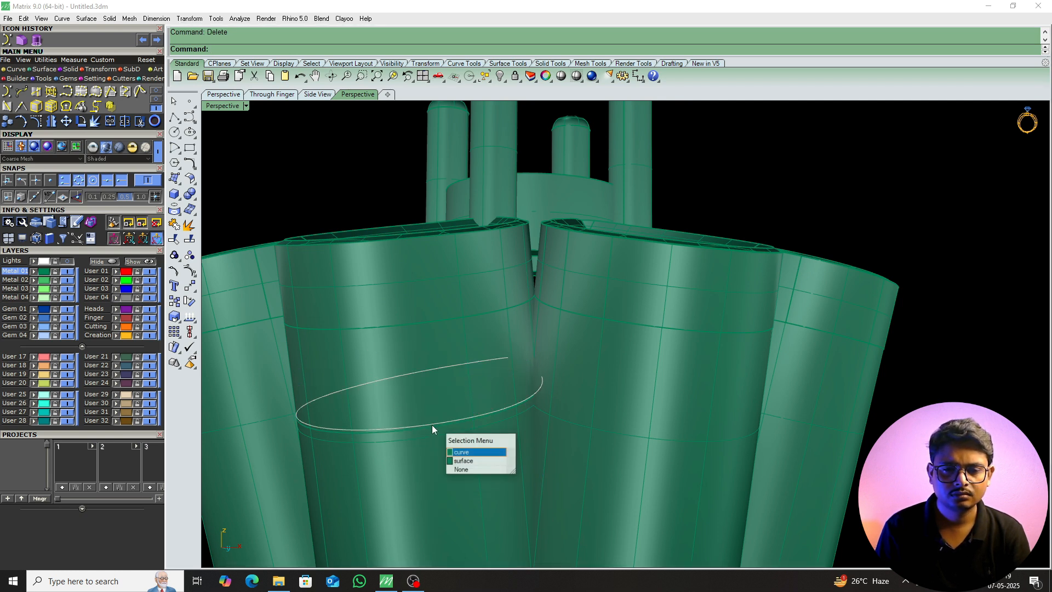
key(Escape)
click(434, 426)
key(Return)
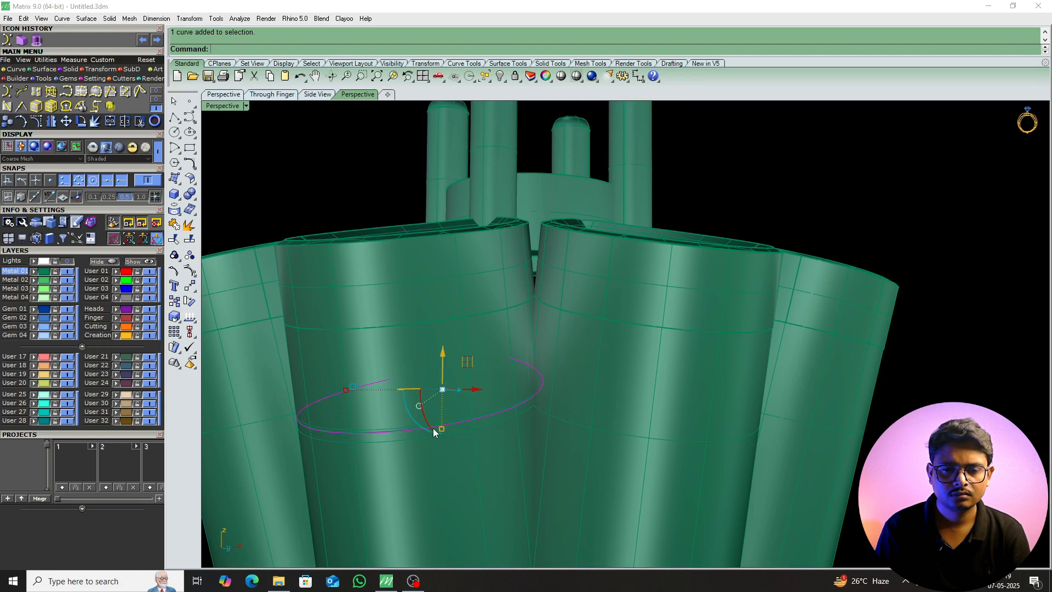
scroll(390, 432, up, 4)
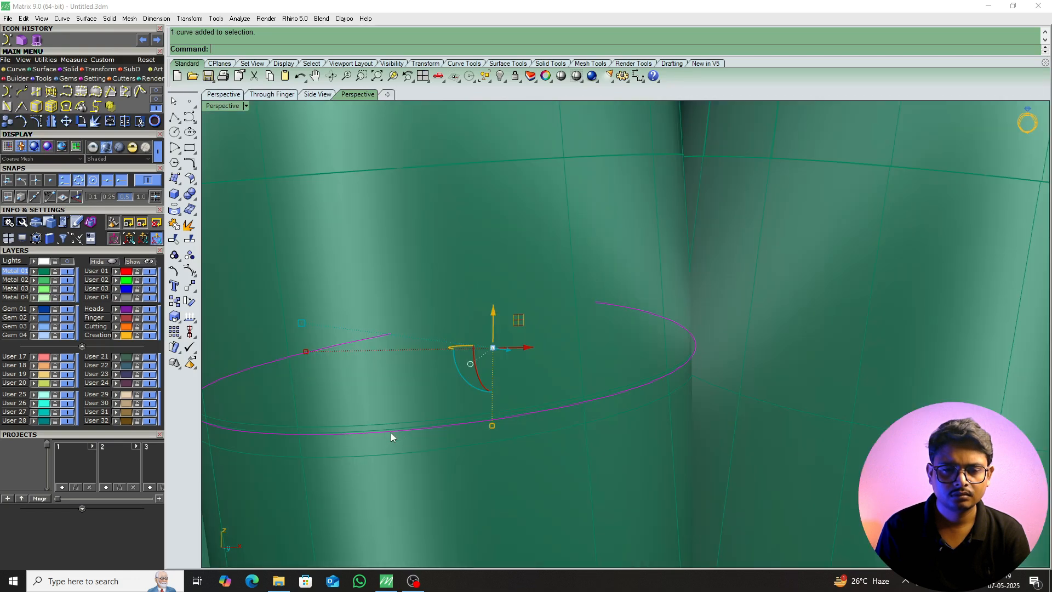
key(ctrl+z)
scroll(469, 409, down, 10)
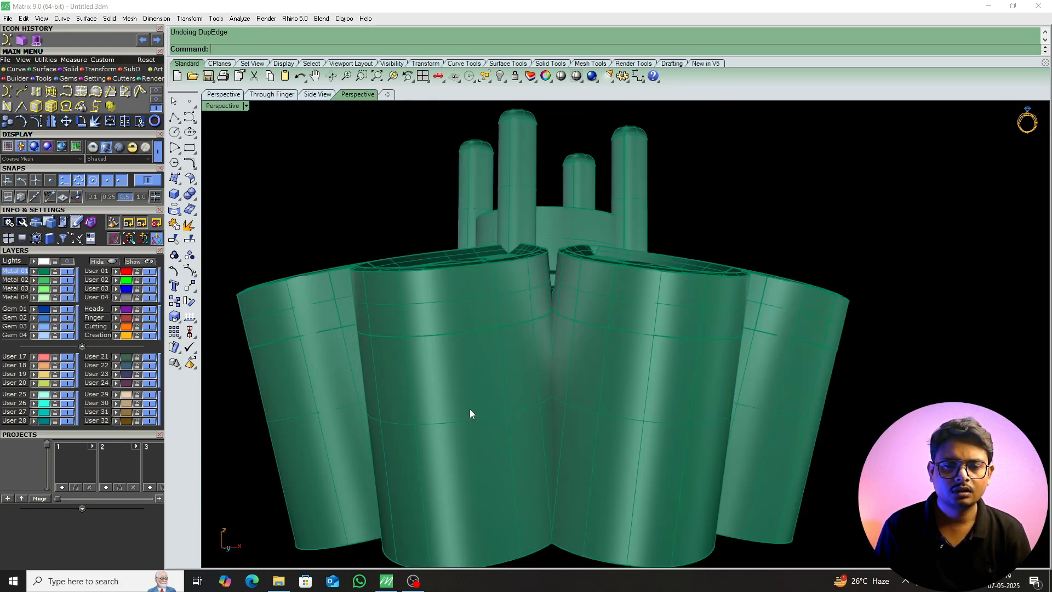
Extract a U-direction isocurve around the extended wall, about 0.97 mm below the petal's original lower edge.
click(459, 332)
key(Escape)
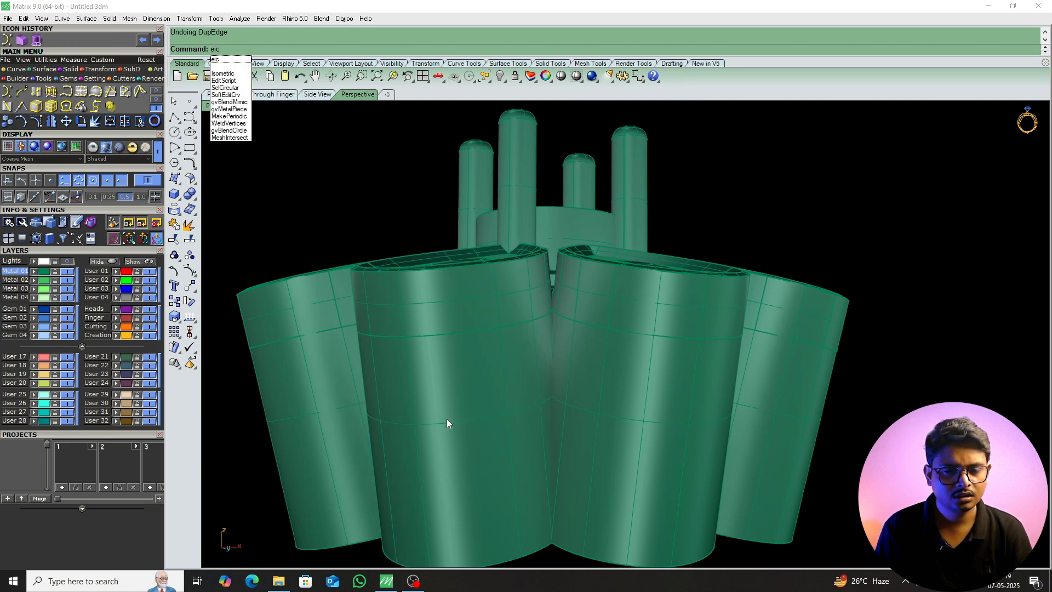
key(Return)
click(449, 364)
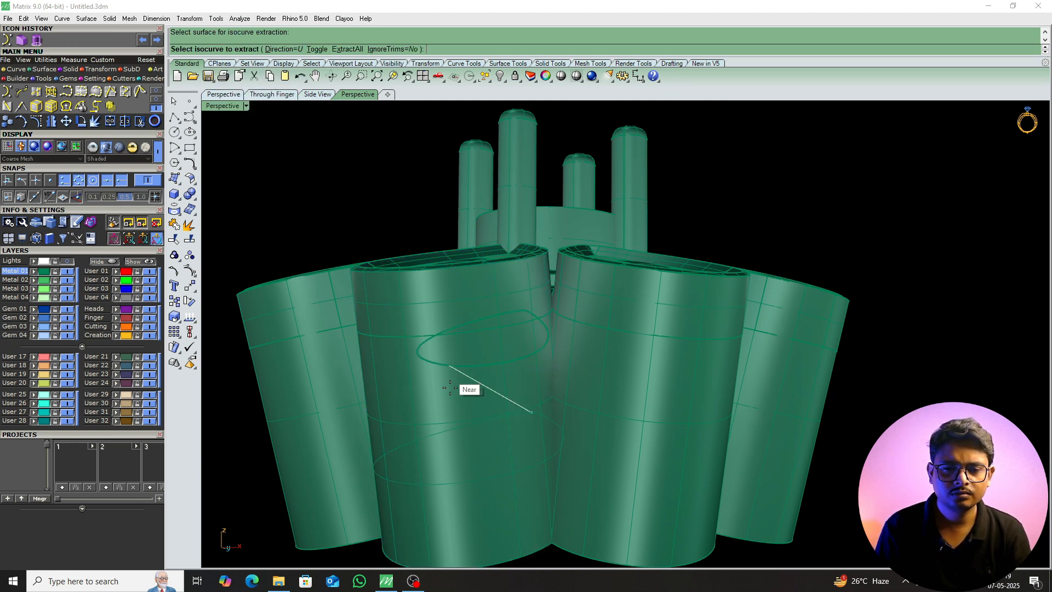
click(425, 411)
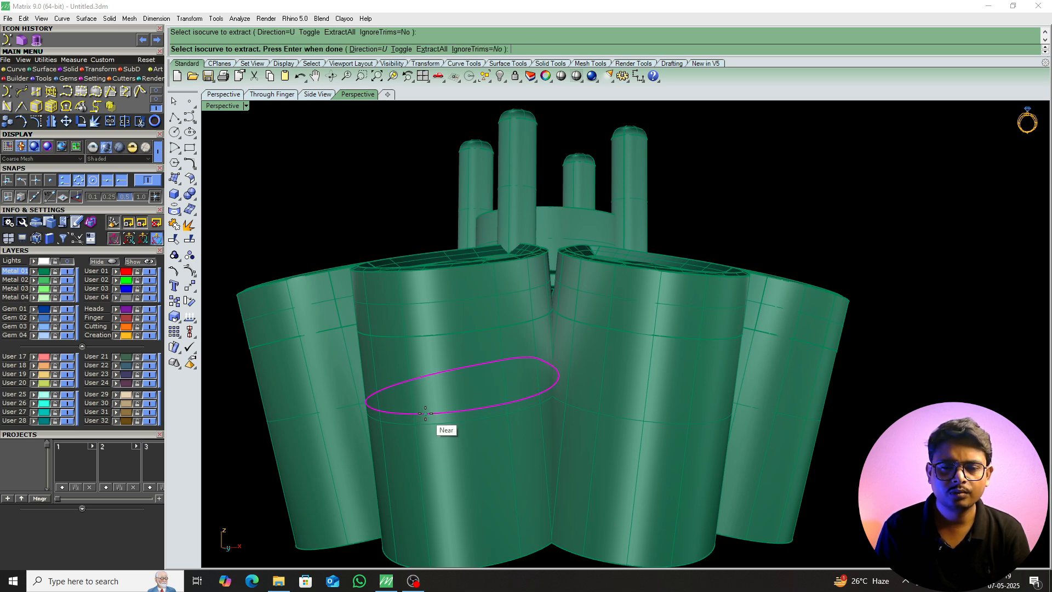
right_drag(460, 392, 611, 353)
key(Return)
Measure the distance between the extracted isocurve and the petal's original lower edge.
text(d)
key(Return)
click(602, 430)
click(615, 348)
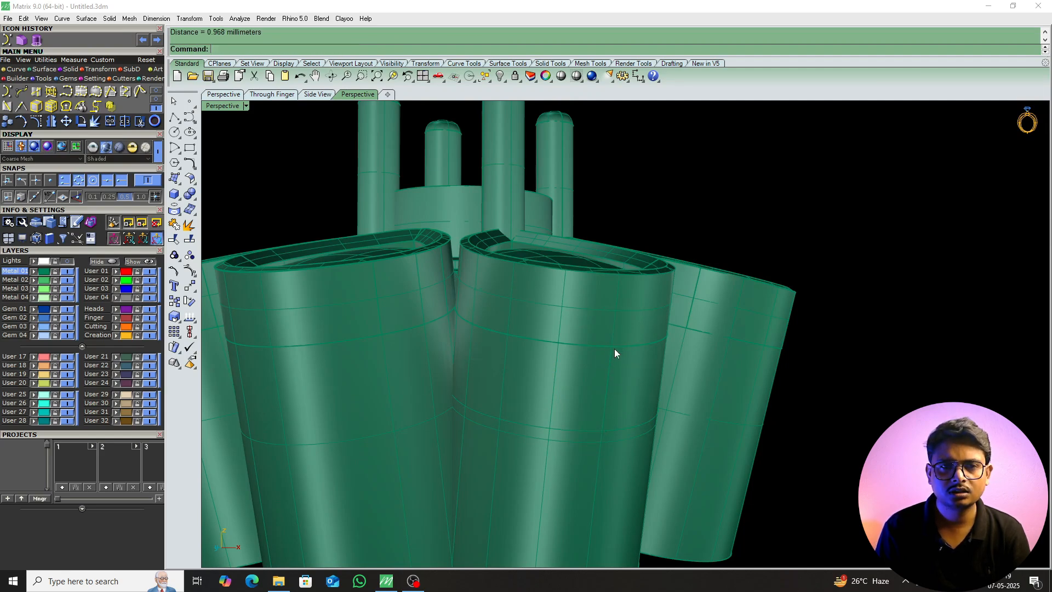
Split the extended petal wall with the extracted isocurve, and delete the part below it.
right_drag(600, 425, 493, 441)
click(479, 404)
text(split)
key(Return)
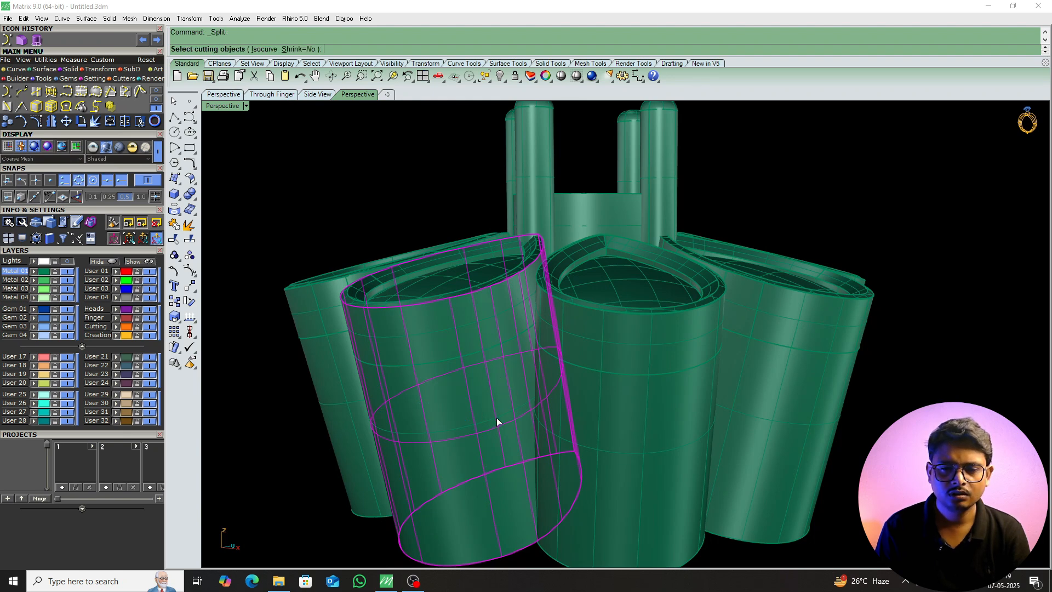
click(498, 467)
key(Delete)
Delete the extended wall copies on all the other petals, keeping only the shortened wall.
mouse_move(483, 457)
right_down()
mouse_move(609, 374)
mouse_move(500, 446)
right_up()
click(596, 497)
key(Delete)
scroll(617, 409, down, 5)
right_drag(609, 432, 633, 452)
drag(633, 452, 347, 514)
right_drag(348, 514, 484, 403)
Try to split the shortened petal wall along a U isocurve near the petal's lower edge, with Shrink=No.
click(479, 415)
scroll(488, 407, up, 7)
text(s)
key(Return)
click(265, 49)
scroll(488, 446, up, 2)
click(472, 385)
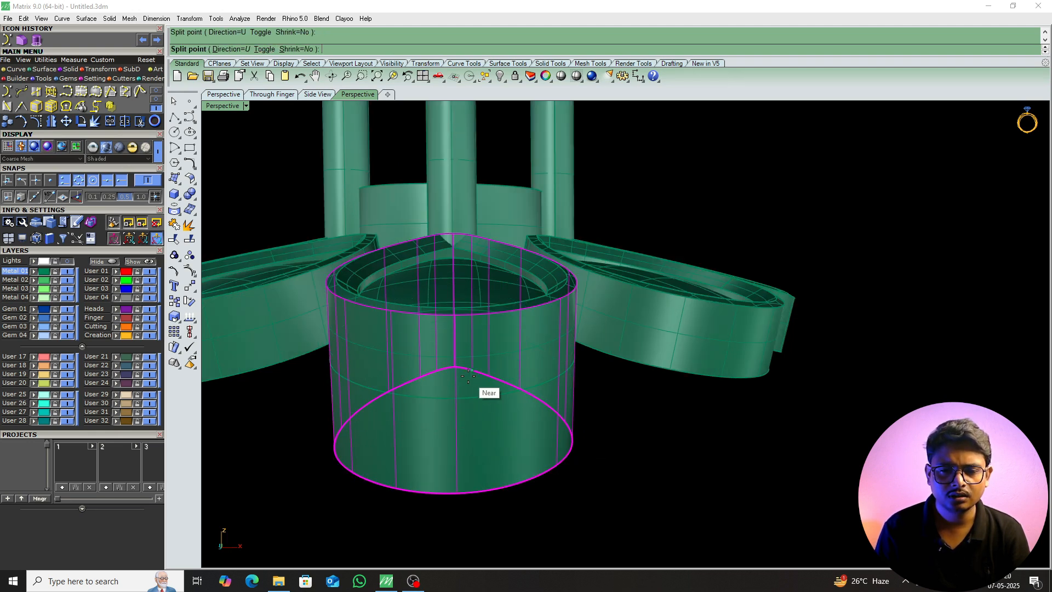
key(Return)
right_click(467, 389)
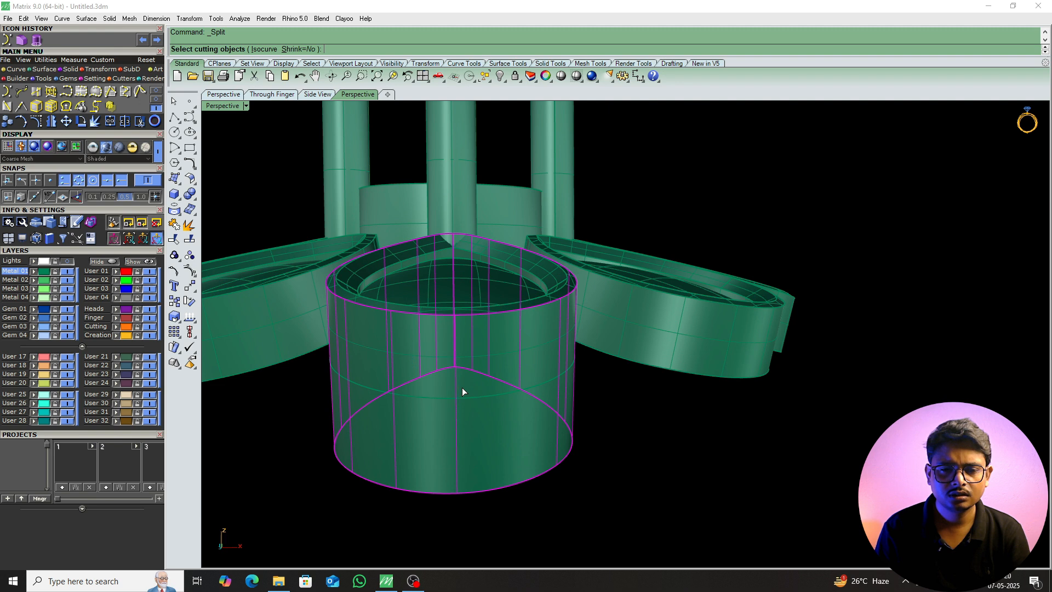
scroll(462, 387, up, 6)
key(Escape)
scroll(515, 477, down, 6)
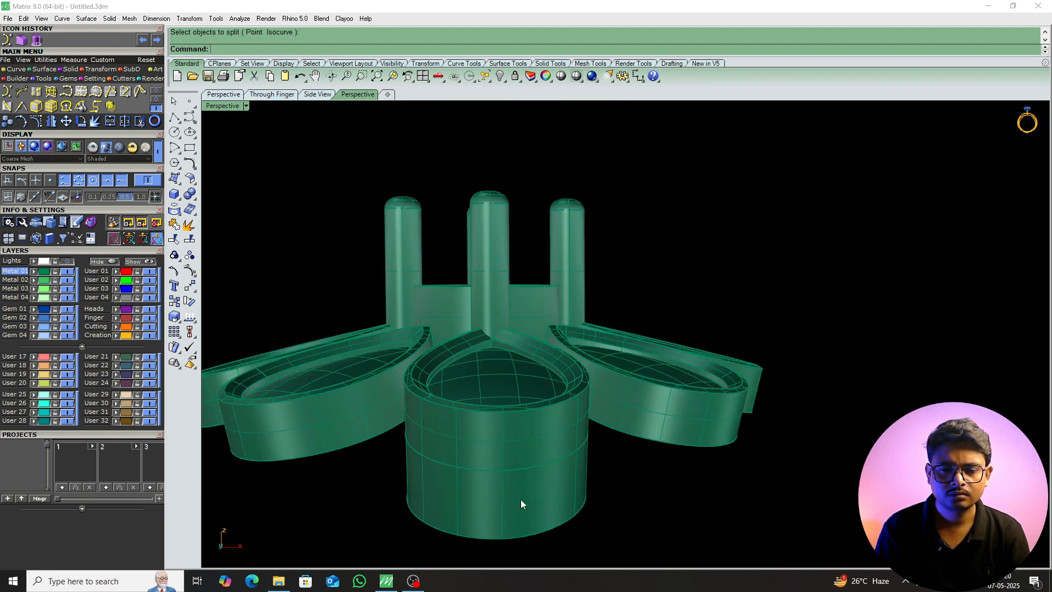
Extract a U-direction isocurve from the shortened wall, just above the petal's original lower edge.
click(520, 498)
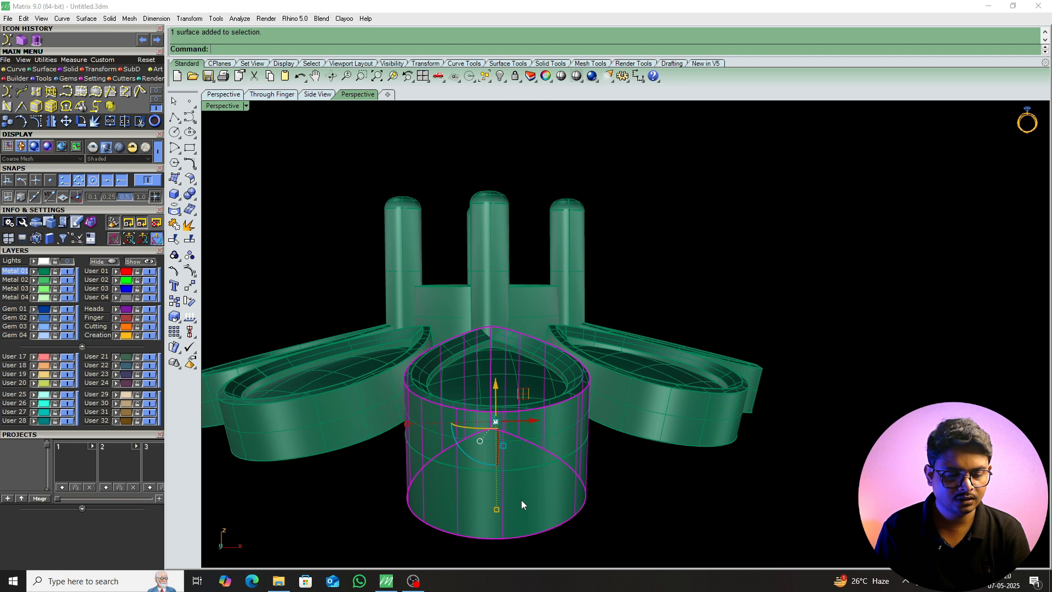
key(Return)
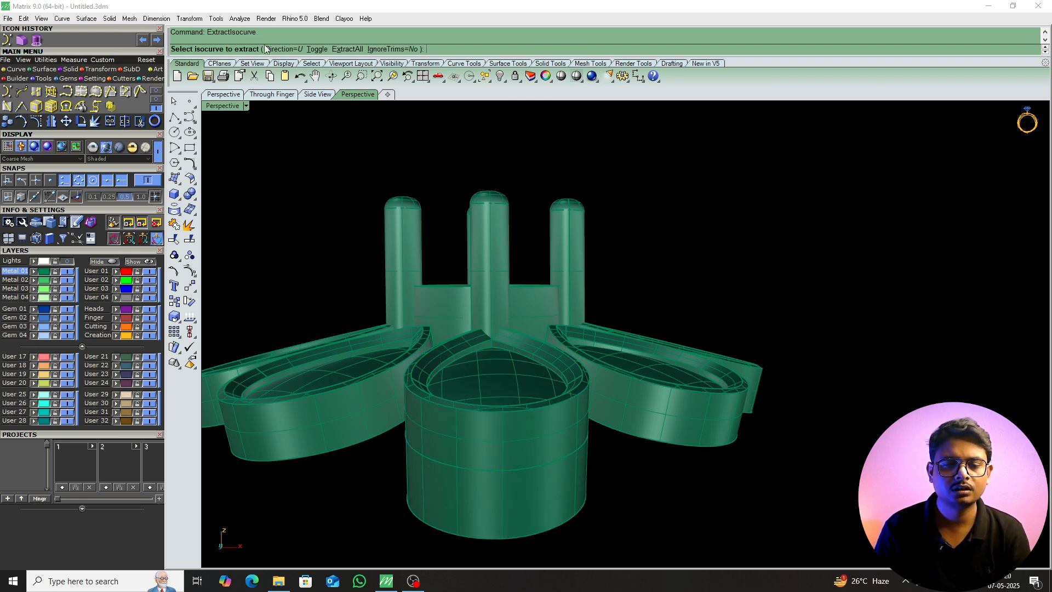
scroll(493, 466, up, 3)
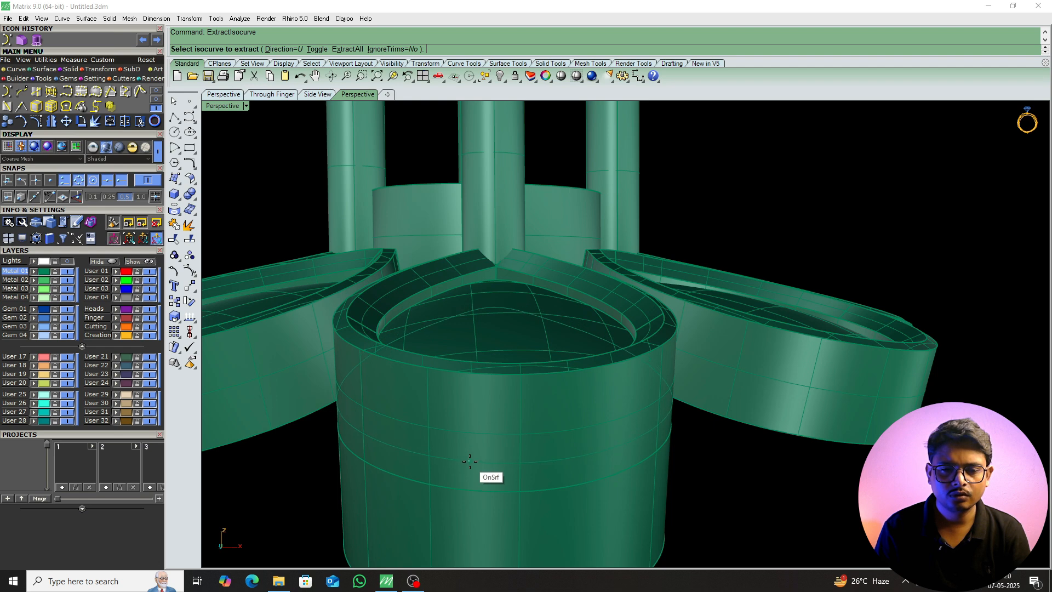
click(471, 463)
key(Return)
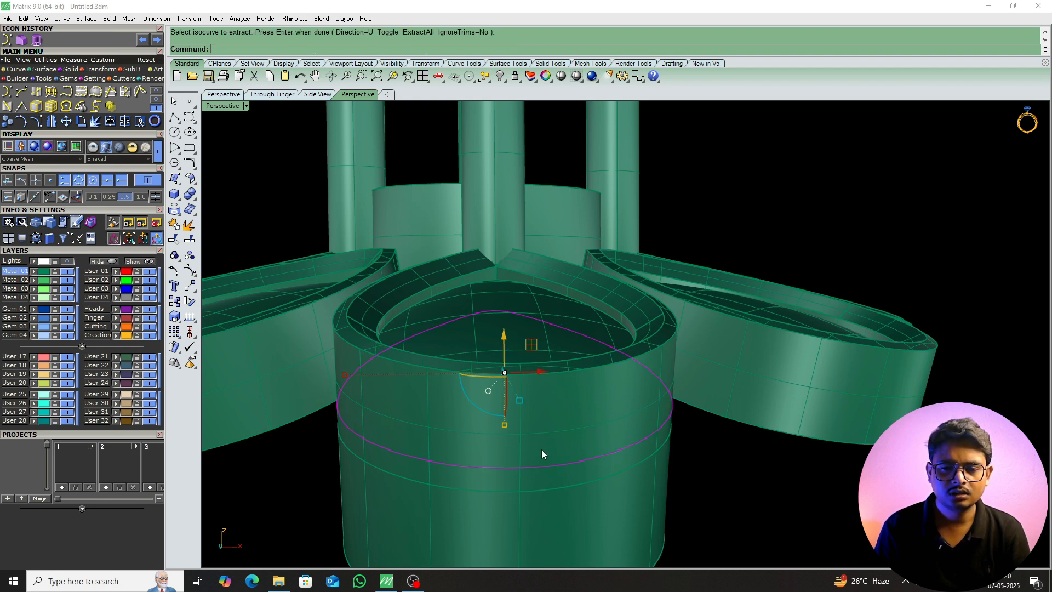
Split the shortened petal wall with the extracted isocurve, and delete the part above the curve.
click(580, 530)
text(S)
key(Return)
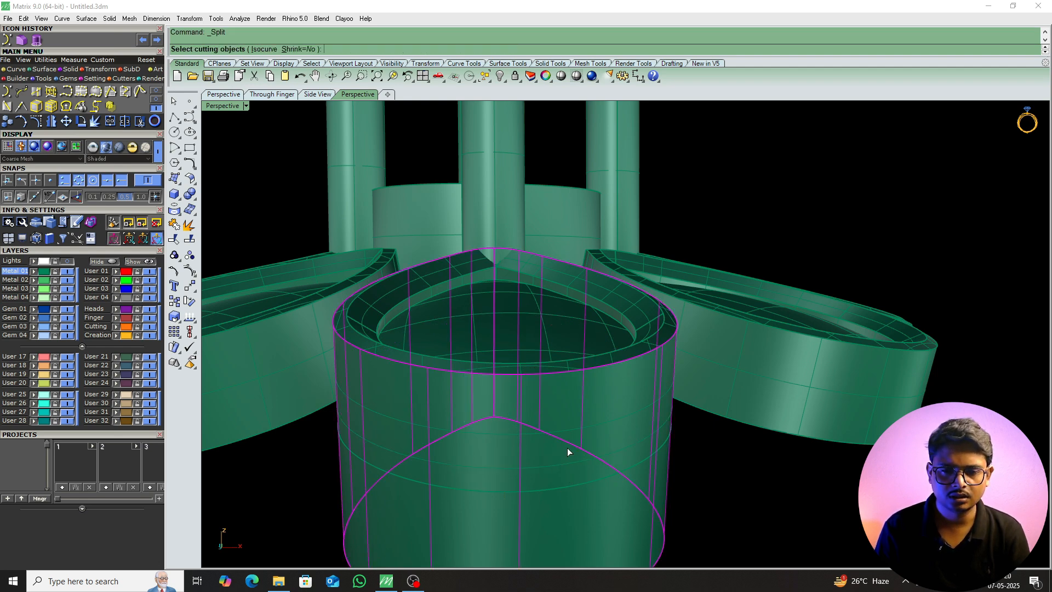
click(571, 459)
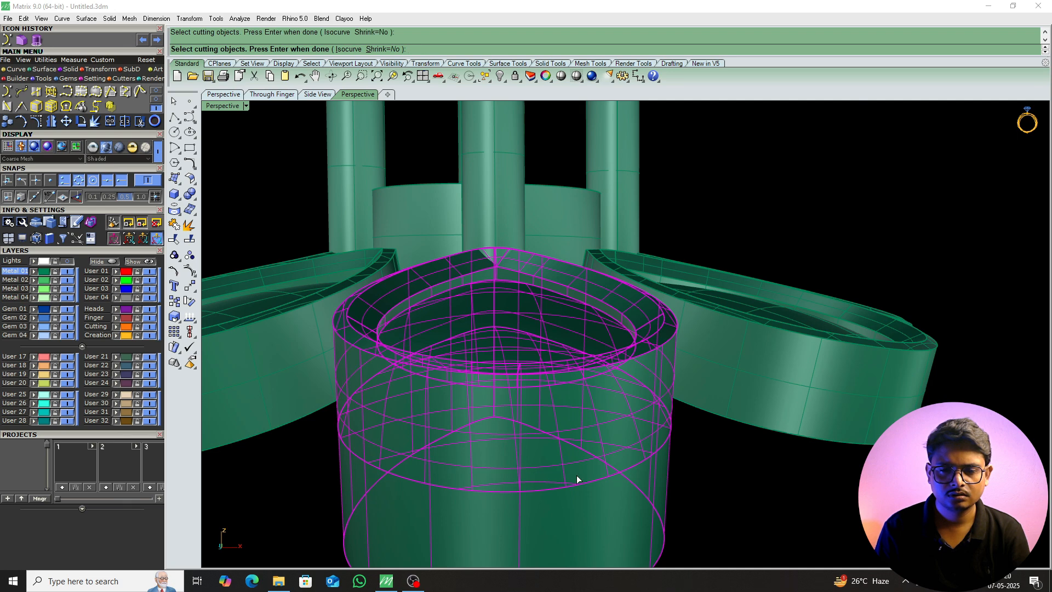
key(Return)
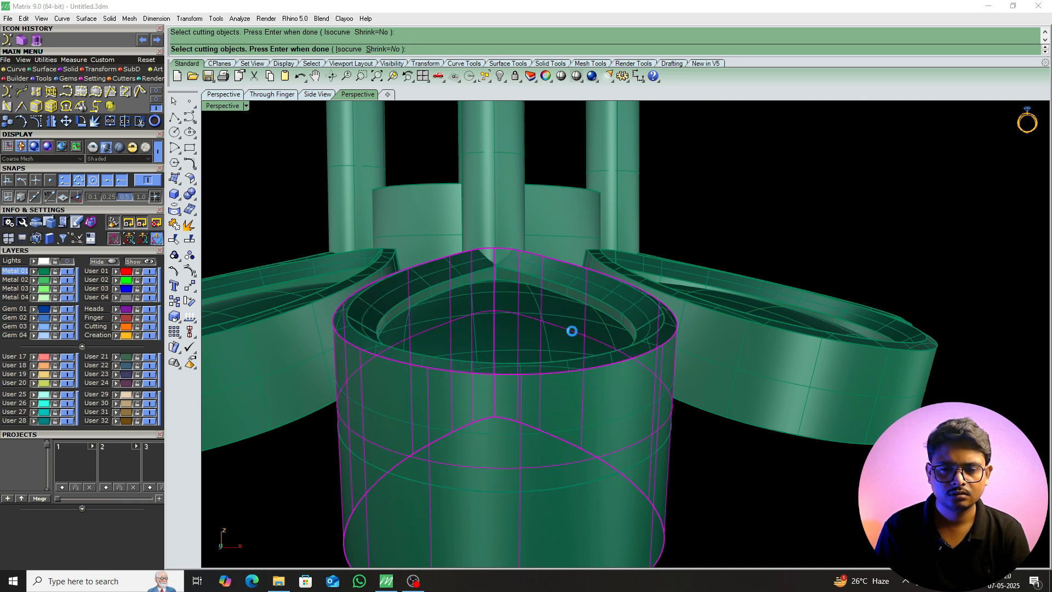
click(577, 423)
key(Delete)
Split the remaining petal wall along V isocurves on both sides with Shrink=No, and delete the section around the petal's inner tip.
scroll(571, 425, down, 8)
right_drag(562, 461, 590, 438)
scroll(591, 387, up, 5)
click(591, 387)
right_drag(590, 297, 458, 515)
scroll(496, 431, down, 6)
scroll(489, 463, up, 6)
right_drag(485, 439, 399, 425)
scroll(416, 413, up, 8)
right_drag(480, 438, 537, 448)
text(SP)
key(Return)
click(265, 49)
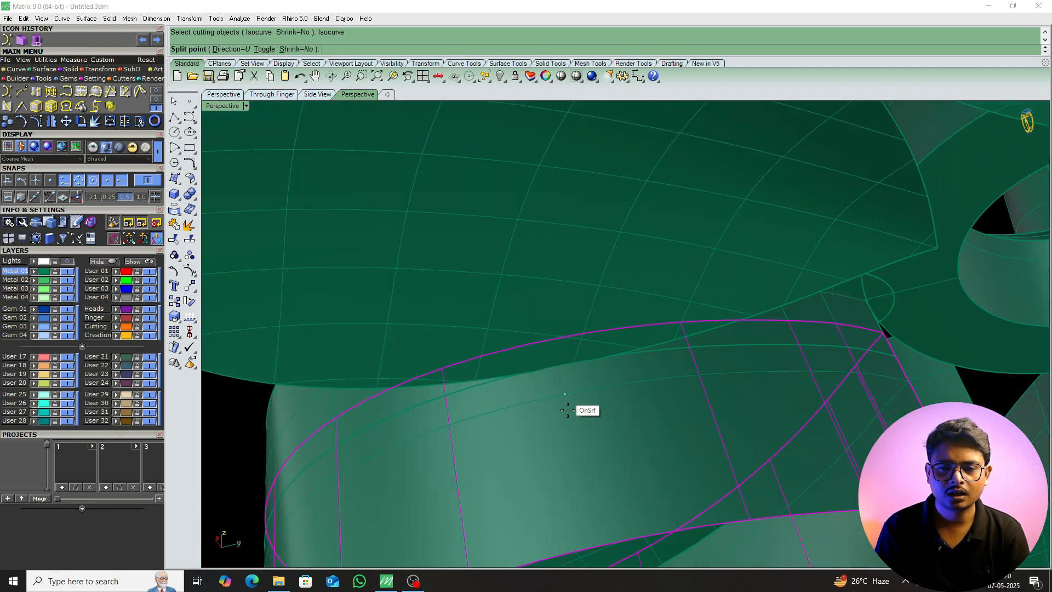
text(v)
key(Return)
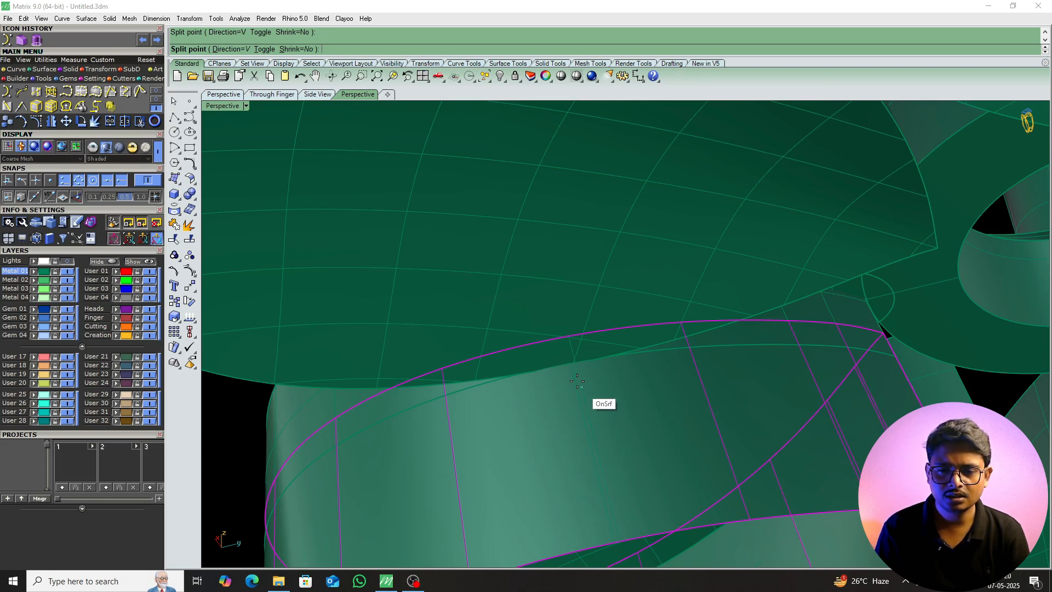
scroll(605, 429, down, 6)
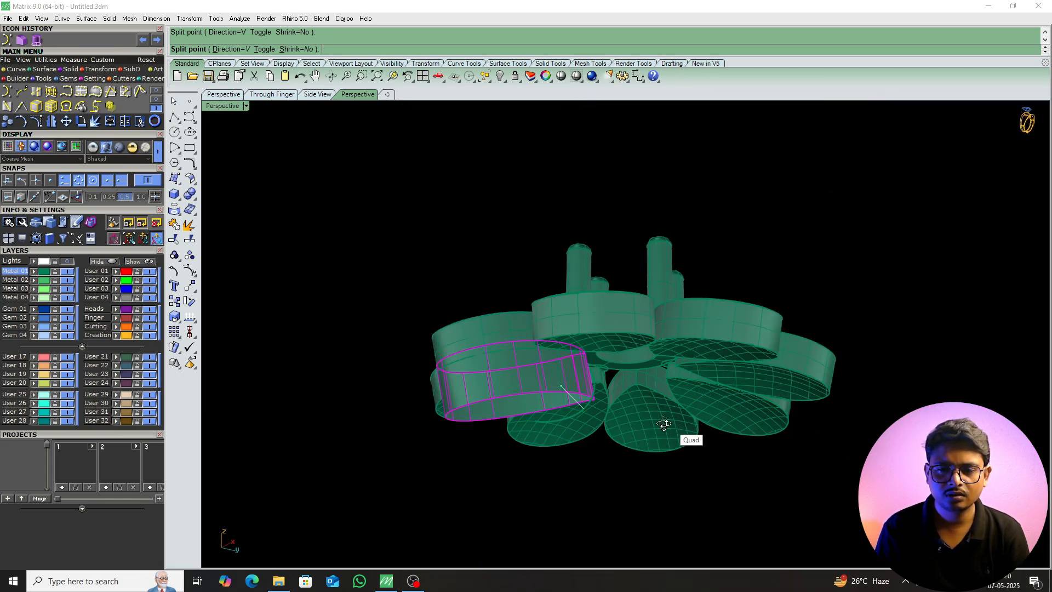
right_drag(664, 425, 692, 437)
right_drag(552, 411, 665, 412)
scroll(730, 374, up, 3)
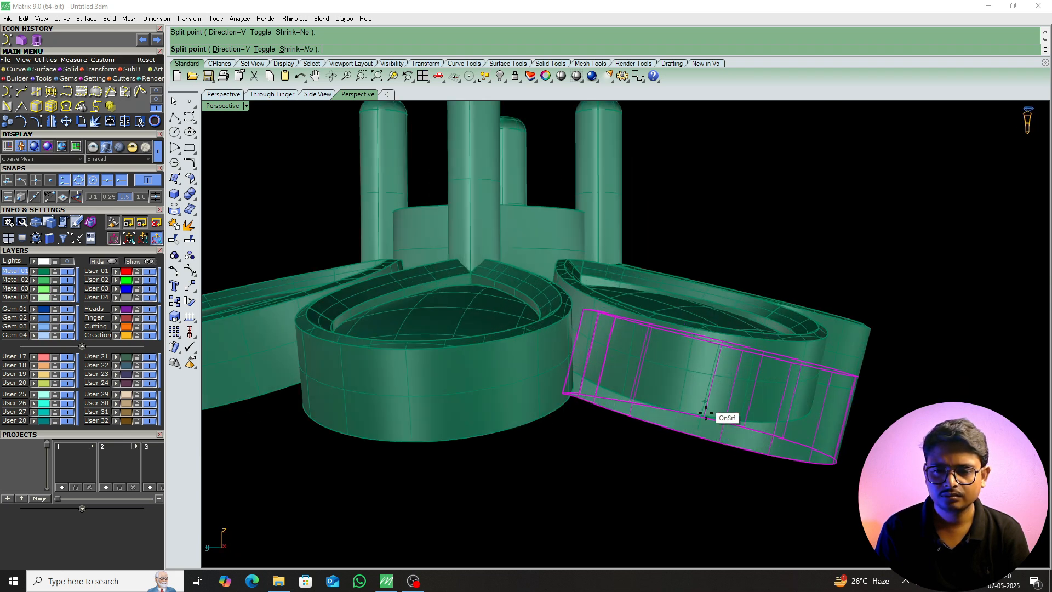
right_drag(674, 339, 714, 303)
scroll(759, 270, up, 4)
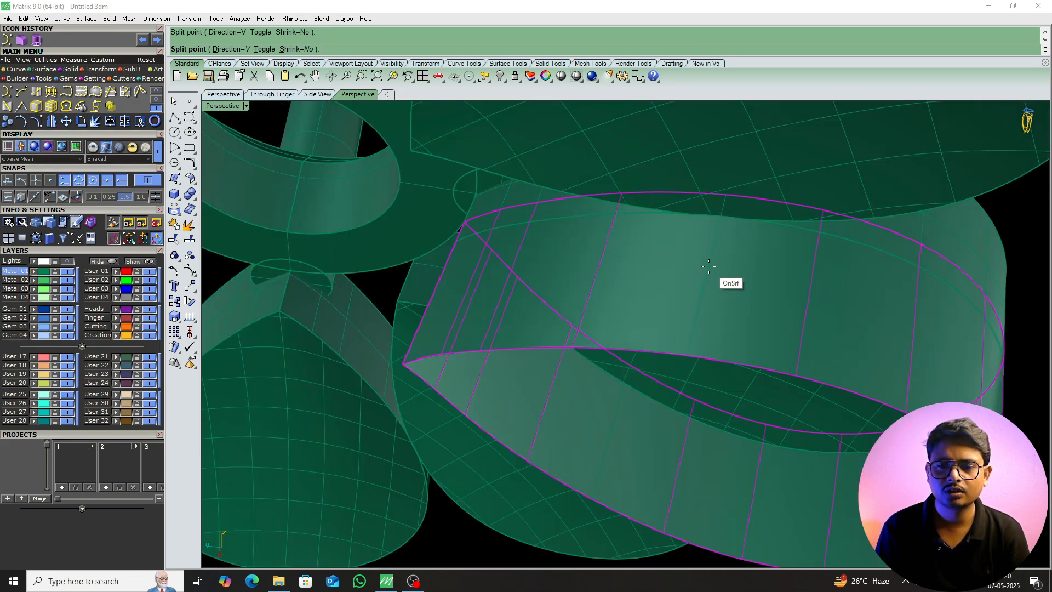
right_click(708, 267)
click(627, 294)
key(Delete)
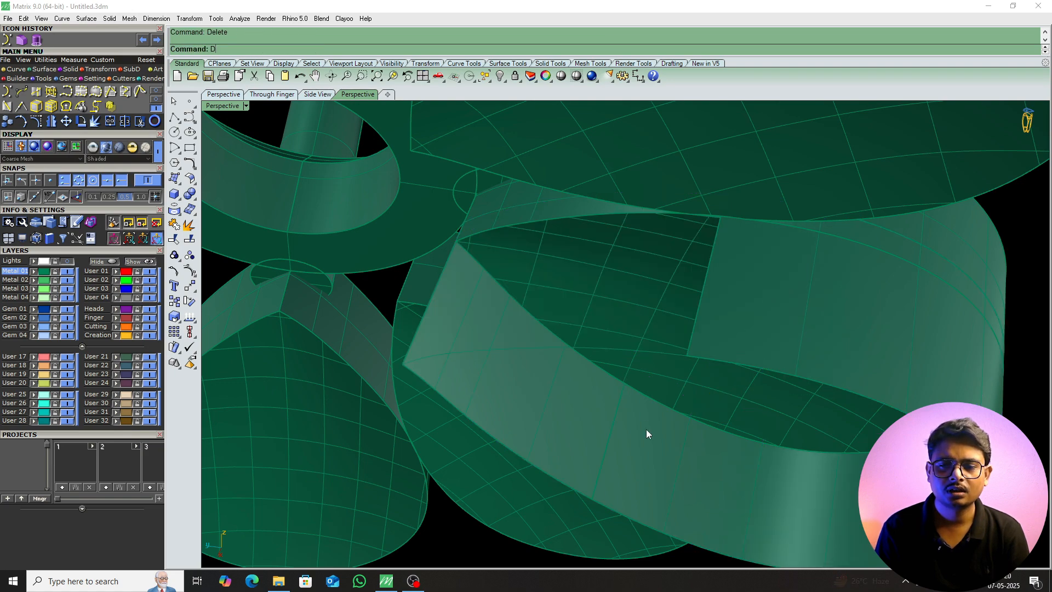
Offset the open petal wall inward as a solid with distance 0.5, round corners and the input surface deleted.
right_drag(620, 411, 509, 441)
scroll(465, 325, down, 7)
click(486, 422)
scroll(510, 442, down, 5)
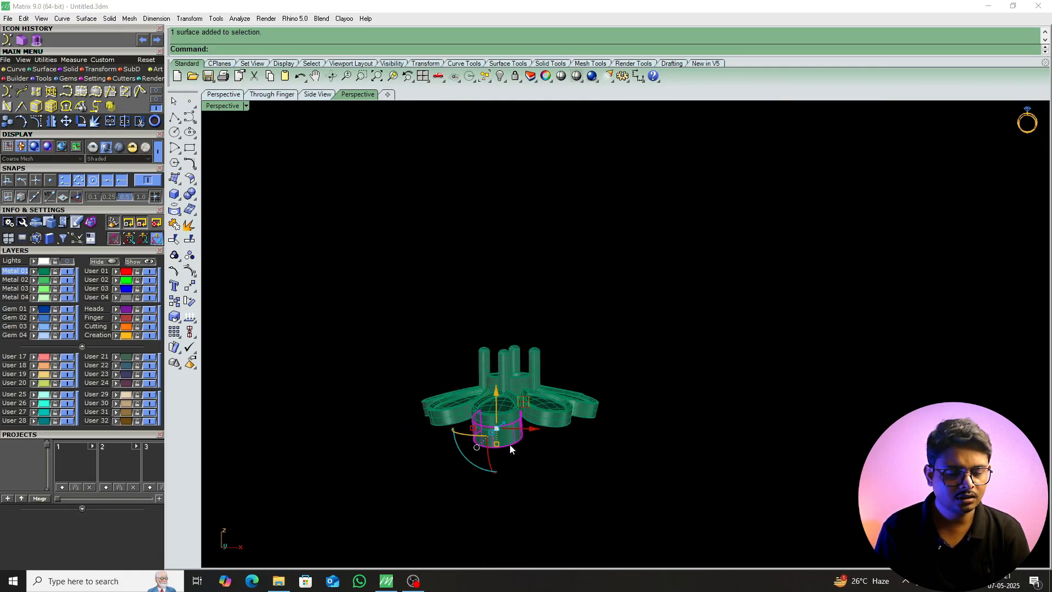
scroll(508, 446, up, 5)
text(ffsetSrf)
key(Return)
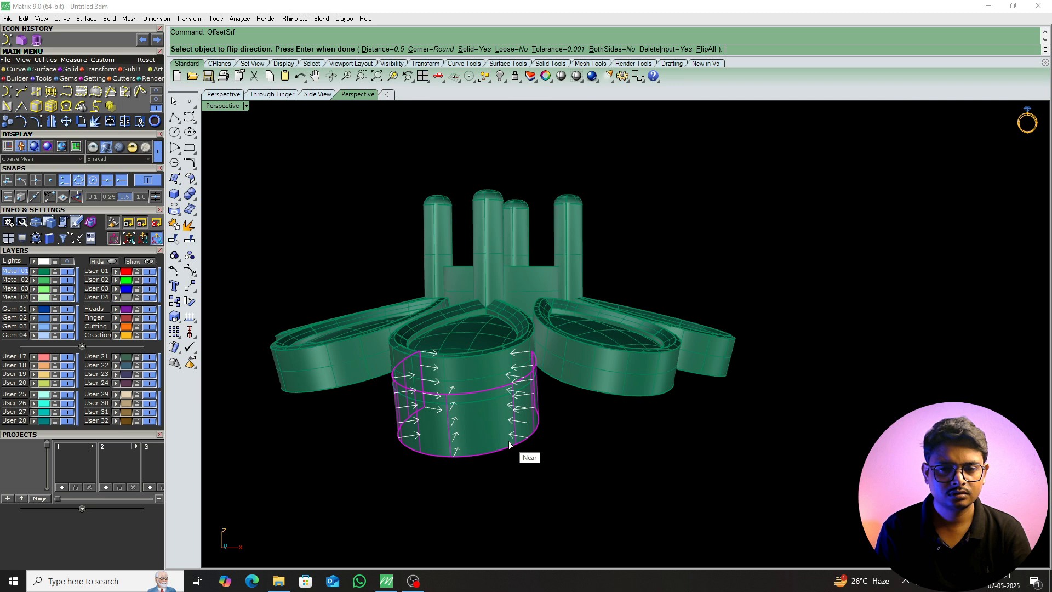
key(Return)
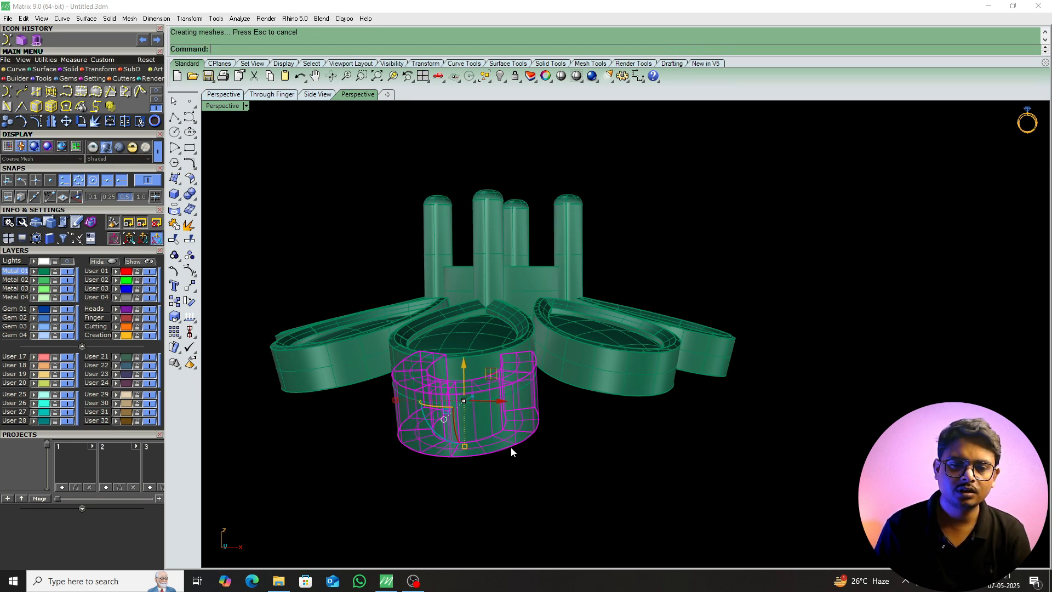
Polar-array the thickened petal wall around the flower's centre with 8 items.
click(501, 422)
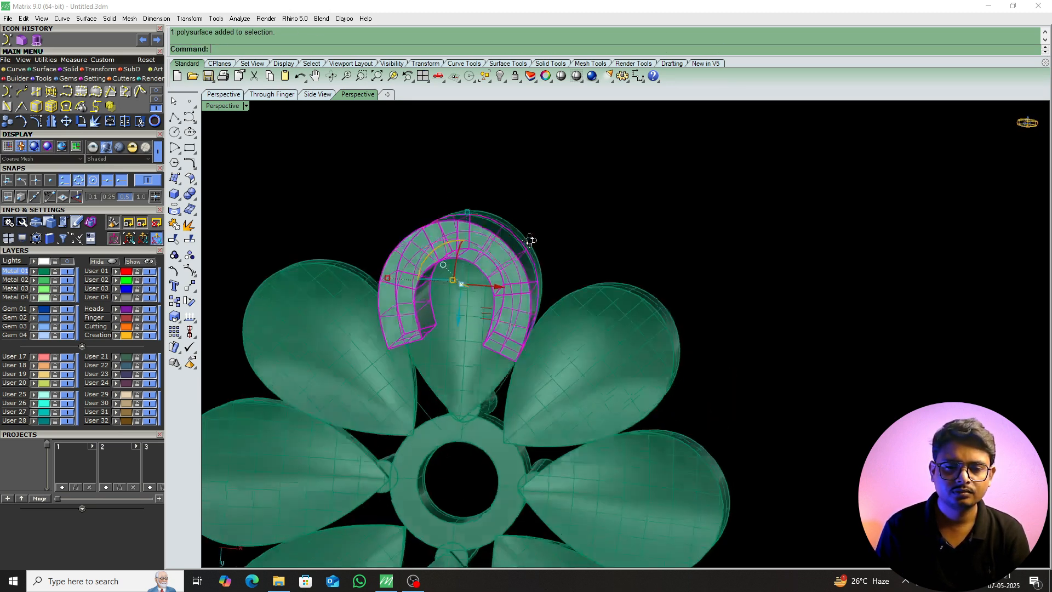
right_drag(529, 241, 521, 178)
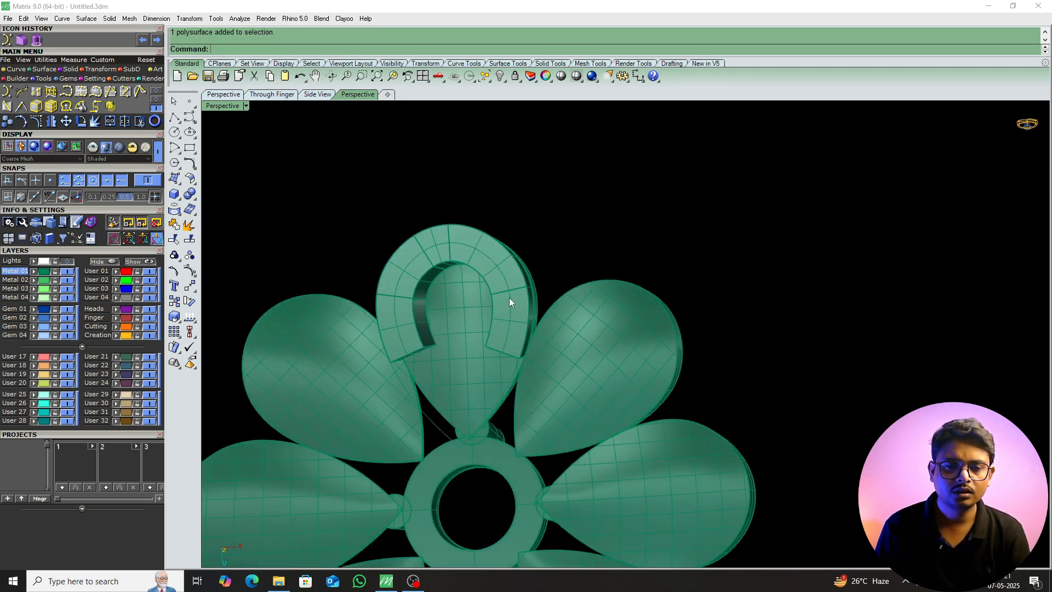
click(508, 305)
scroll(508, 305, down, 10)
key(ctrl+F1)
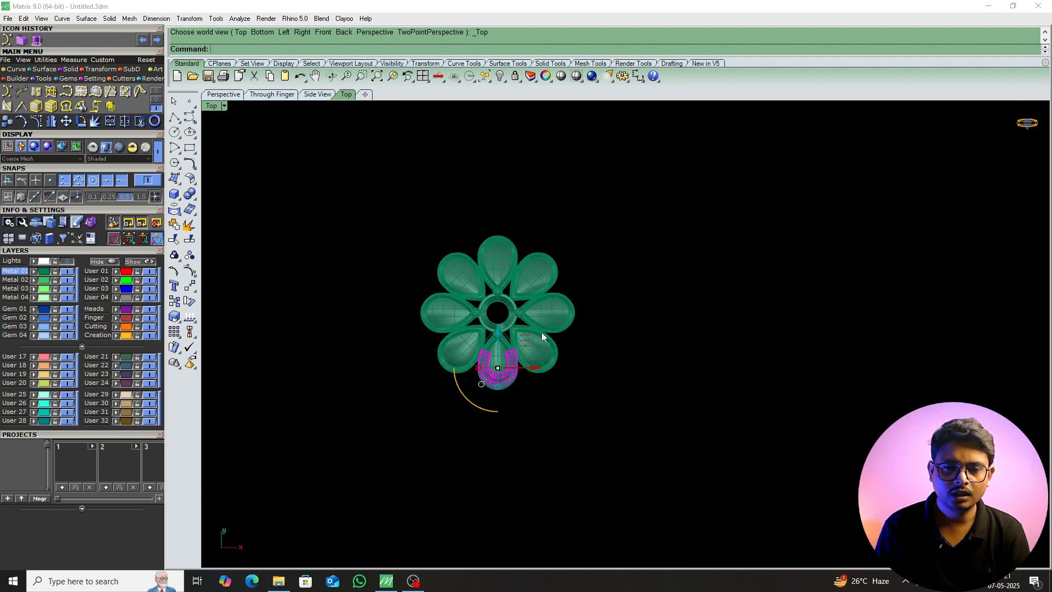
scroll(510, 353, up, 8)
text(ArrayP)
key(Return)
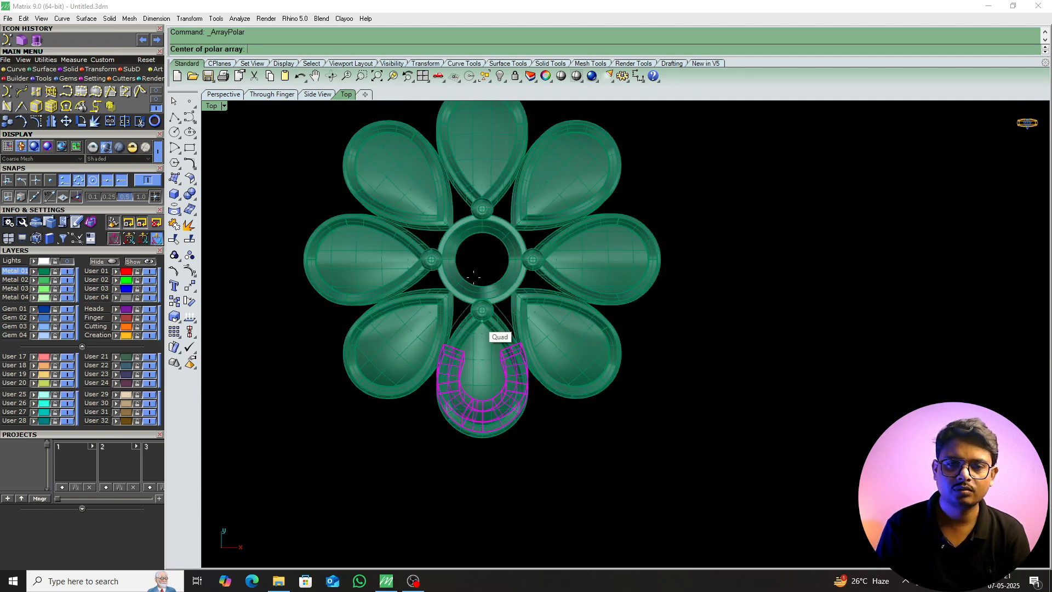
scroll(483, 263, up, 6)
click(513, 289)
scroll(496, 295, down, 6)
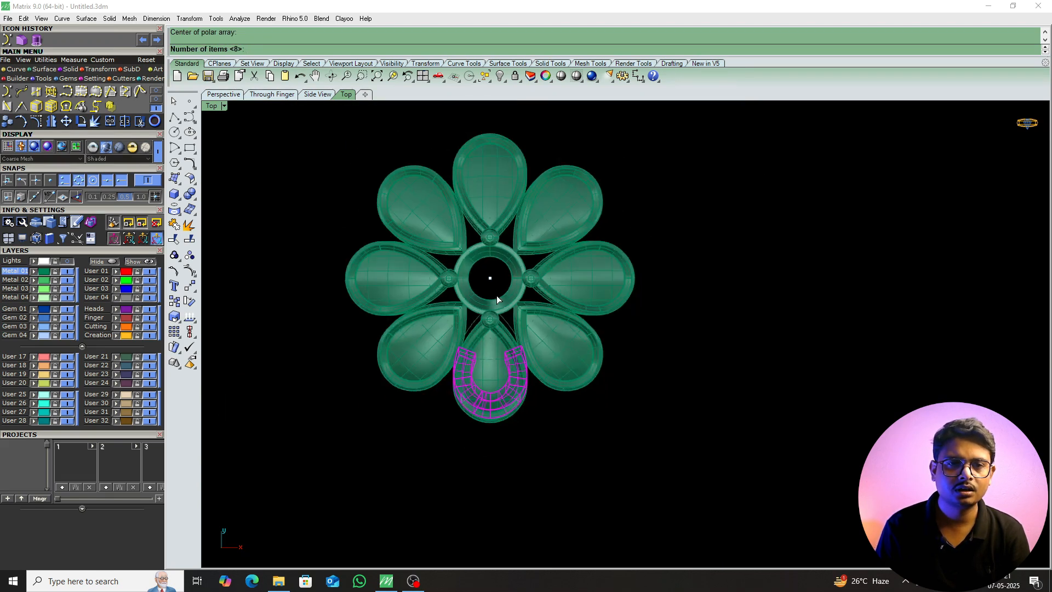
key(Return)
key(Return)
Fillet the inner vertical edges at the open ends of the arrayed petal walls with radius 0.3.
key(ctrl+F4)
right_drag(496, 313, 526, 482)
scroll(575, 333, up, 10)
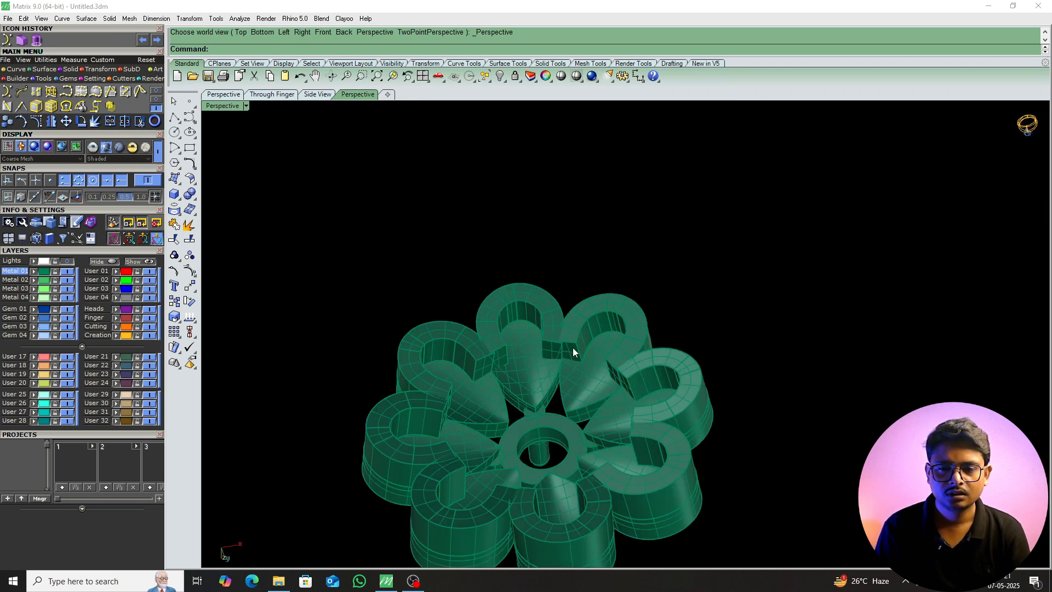
scroll(532, 317, down, 8)
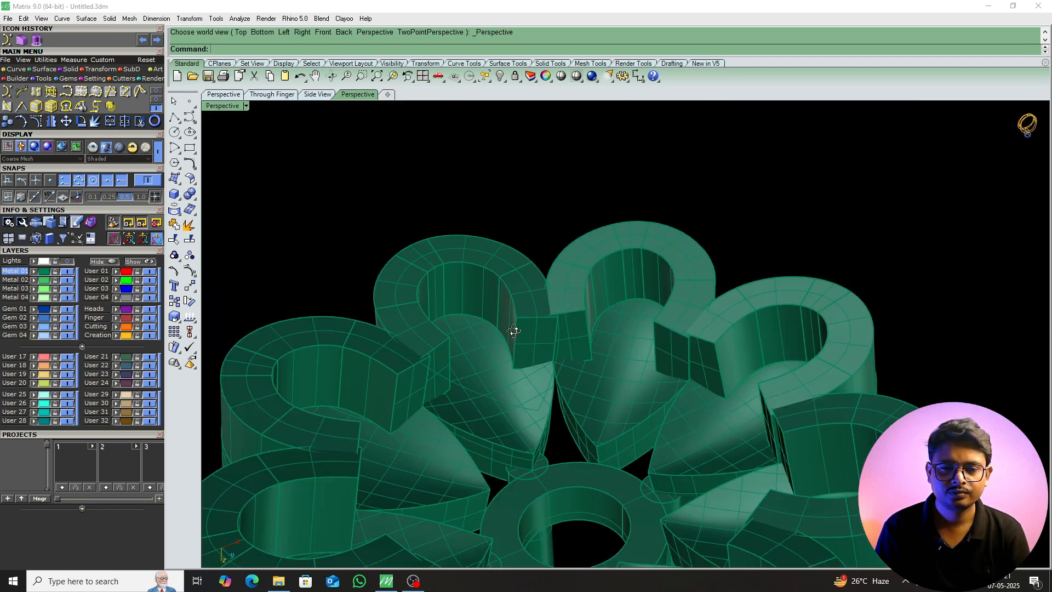
text(illetEdge)
key(Return)
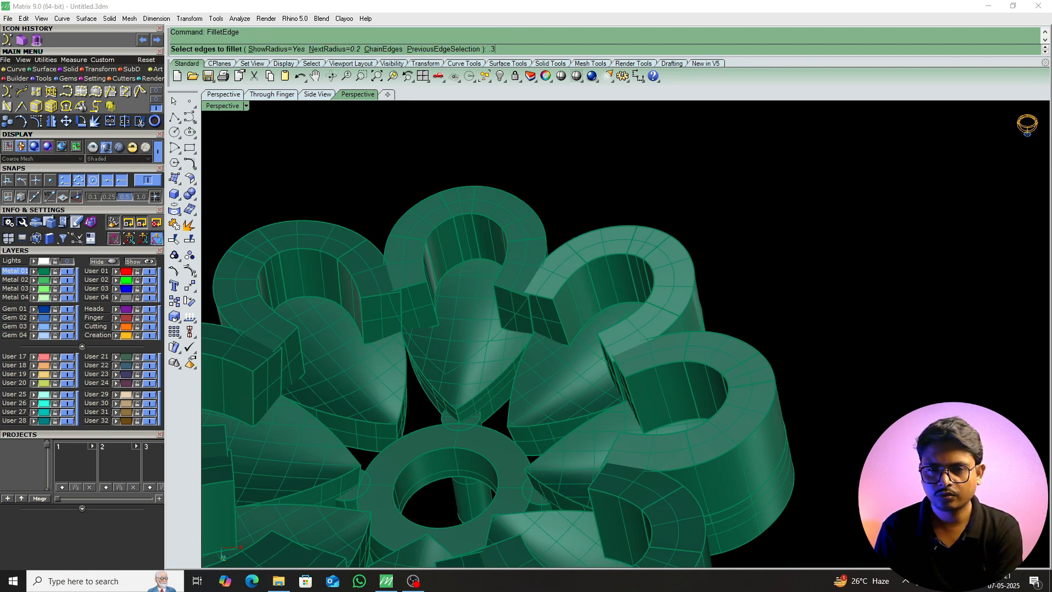
text(.3)
key(Return)
click(497, 297)
click(558, 311)
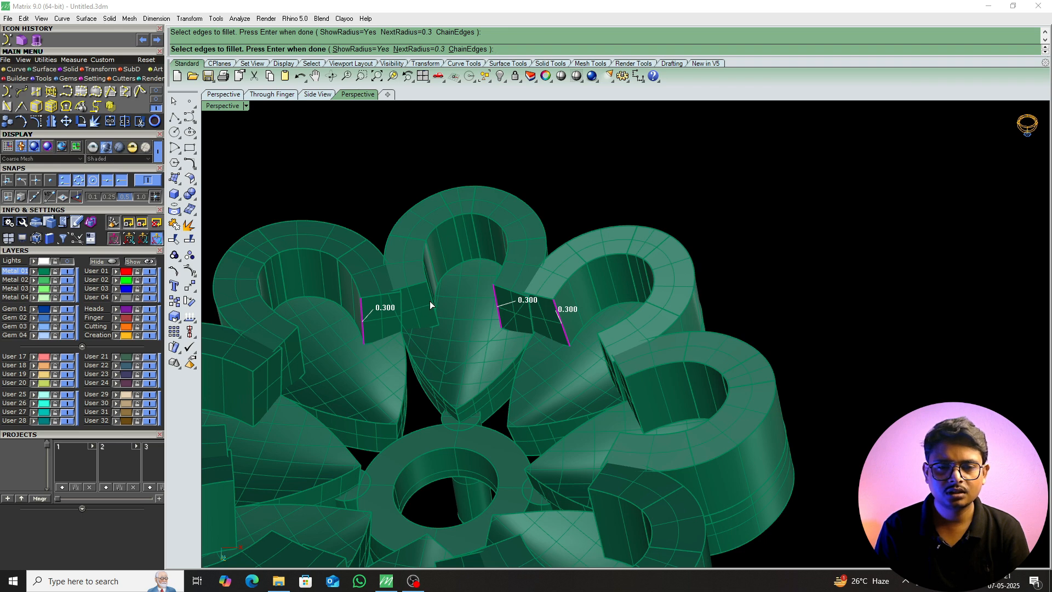
key(Return)
key(Return)
mouse_move(432, 301)
right_down()
mouse_move(448, 351)
mouse_move(437, 313)
right_up()
scroll(694, 412, up, 4)
right_drag(693, 412, 548, 353)
key(Return)
click(834, 275)
click(680, 259)
scroll(767, 277, down, 3)
scroll(768, 282, up, 4)
click(758, 276)
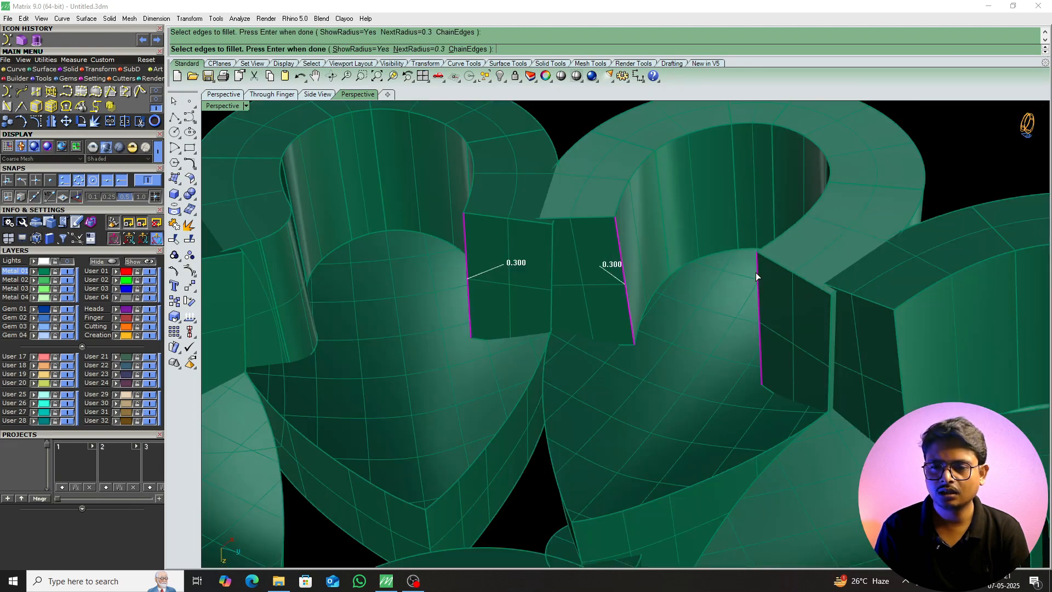
click(895, 363)
scroll(698, 259, down, 3)
scroll(816, 373, up, 3)
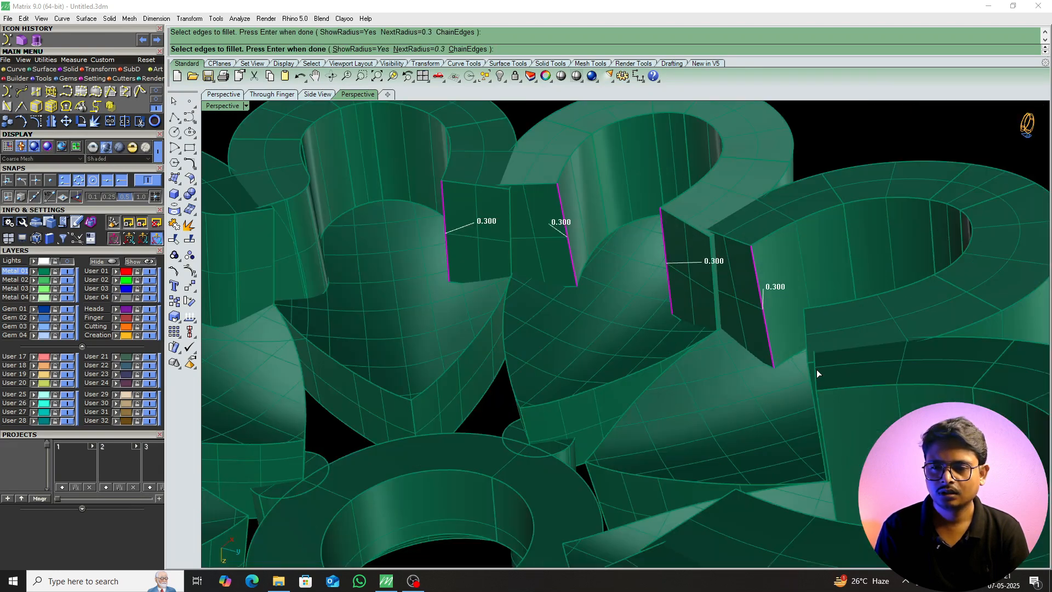
click(819, 412)
right_drag(800, 327, 605, 393)
scroll(605, 393, down, 3)
scroll(811, 241, up, 7)
scroll(541, 329, down, 3)
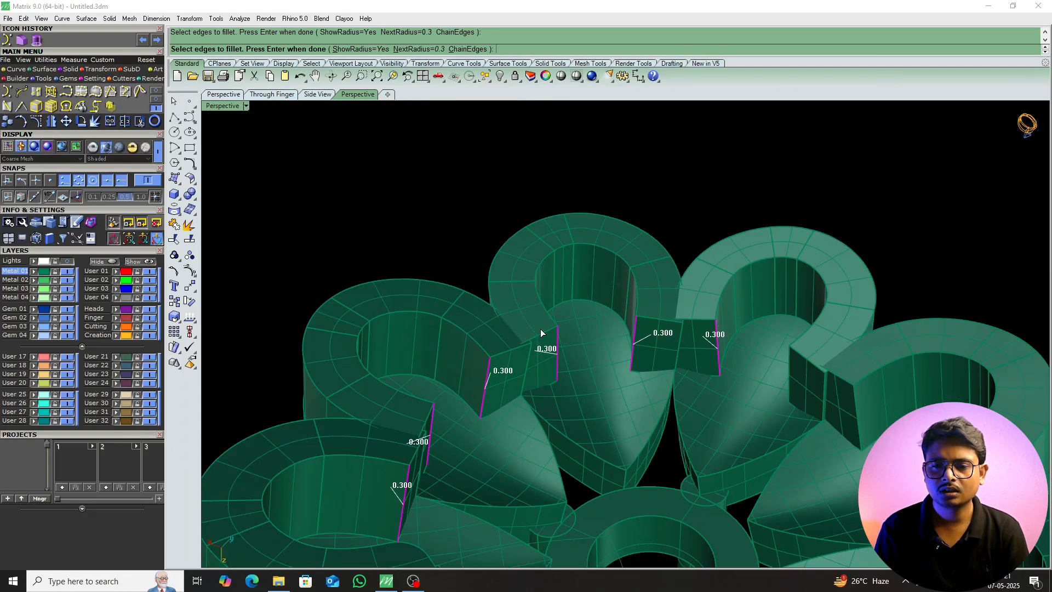
scroll(731, 366, up, 3)
click(739, 375)
click(814, 414)
scroll(712, 359, down, 5)
right_drag(686, 353, 564, 331)
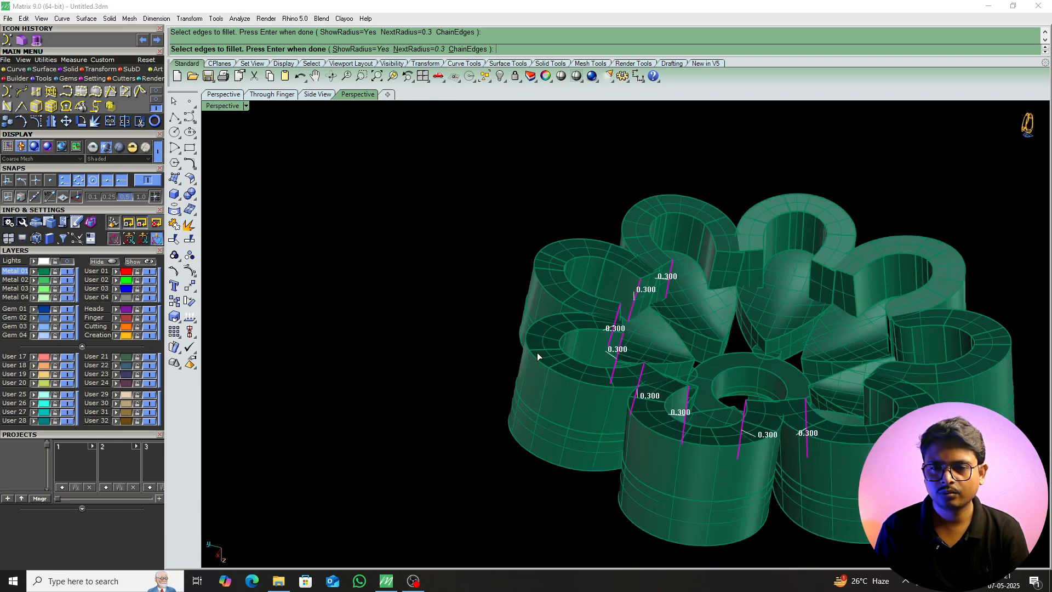
scroll(750, 309, up, 5)
click(649, 300)
scroll(600, 311, down, 5)
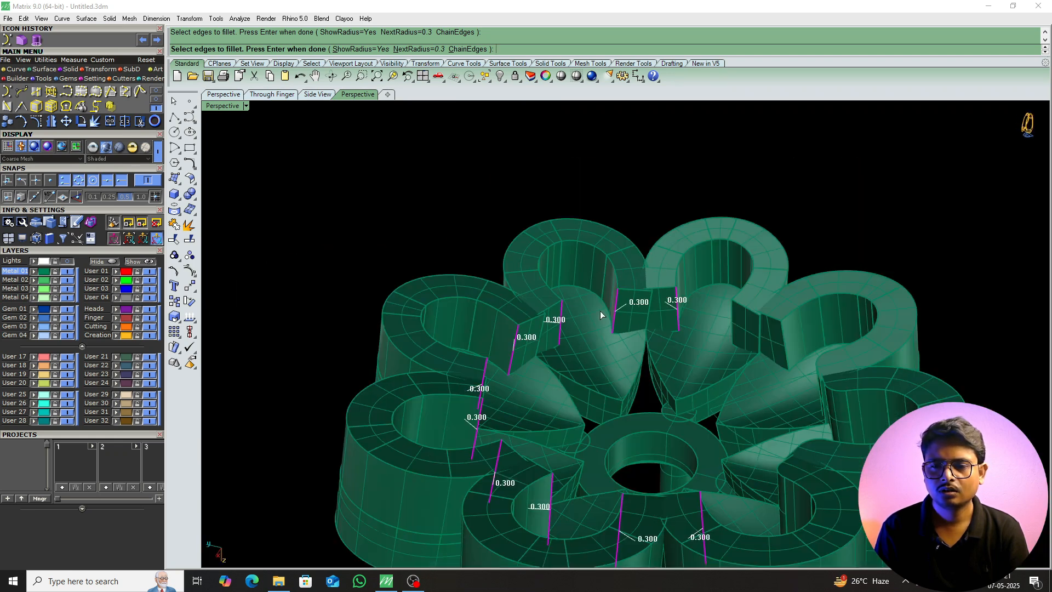
scroll(714, 343, up, 4)
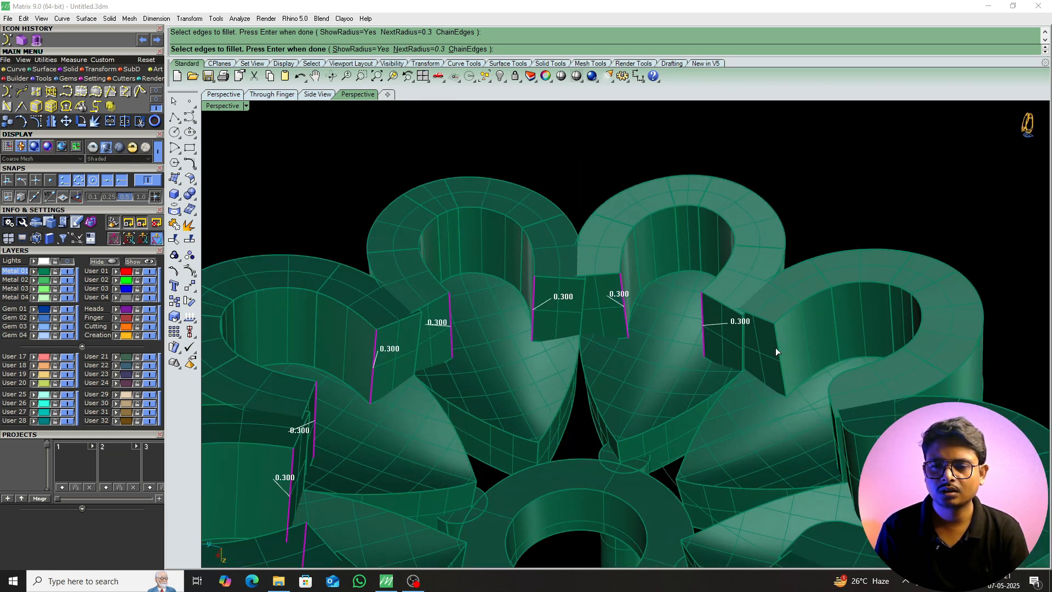
scroll(741, 334, down, 3)
key(Return)
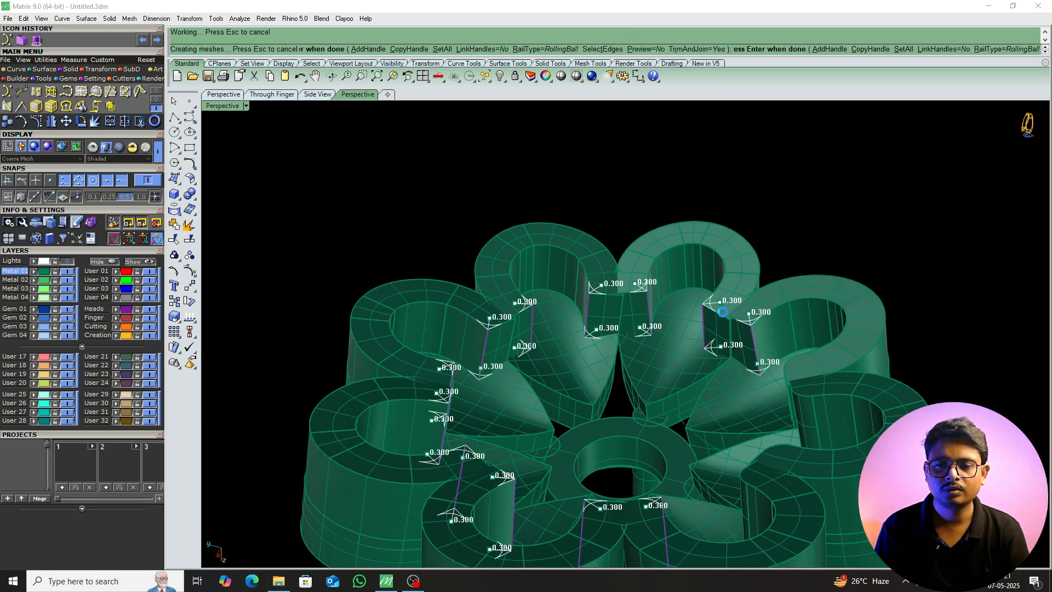
Inspect the shaded flower and its filleted petal walls from underneath and from the side, ending in the front view.
right_drag(716, 294, 736, 377)
click(575, 76)
scroll(655, 281, down, 3)
right_drag(655, 282, 652, 229)
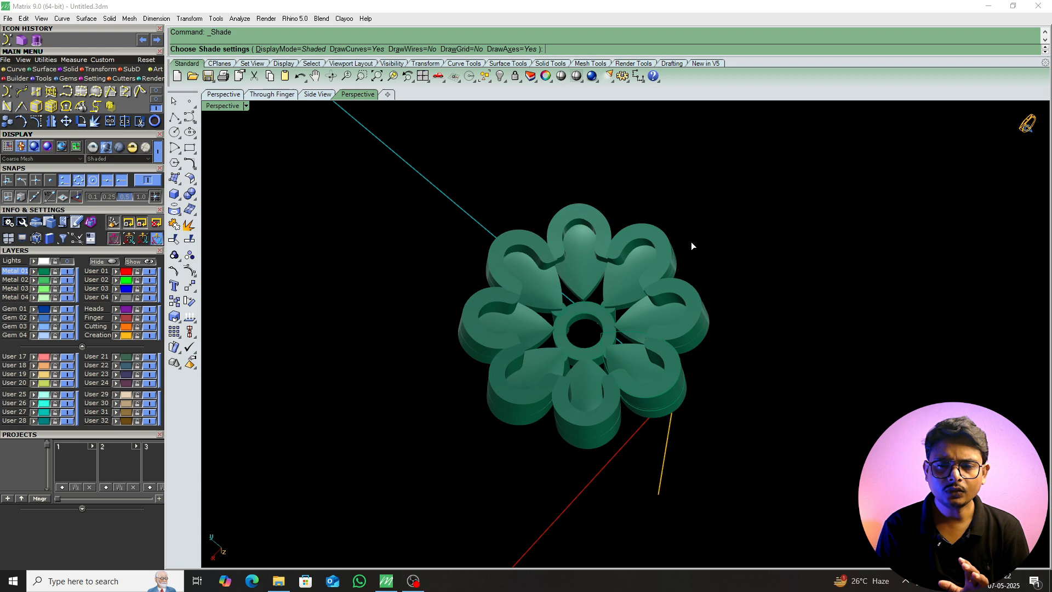
scroll(596, 287, up, 5)
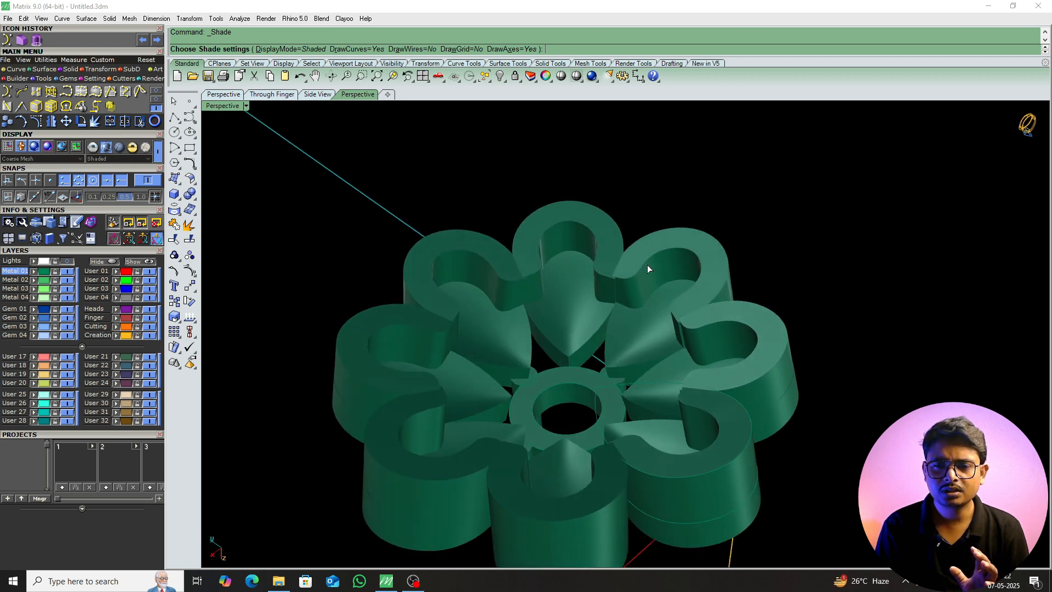
right_drag(653, 307, 662, 482)
text(f)
key(Return)
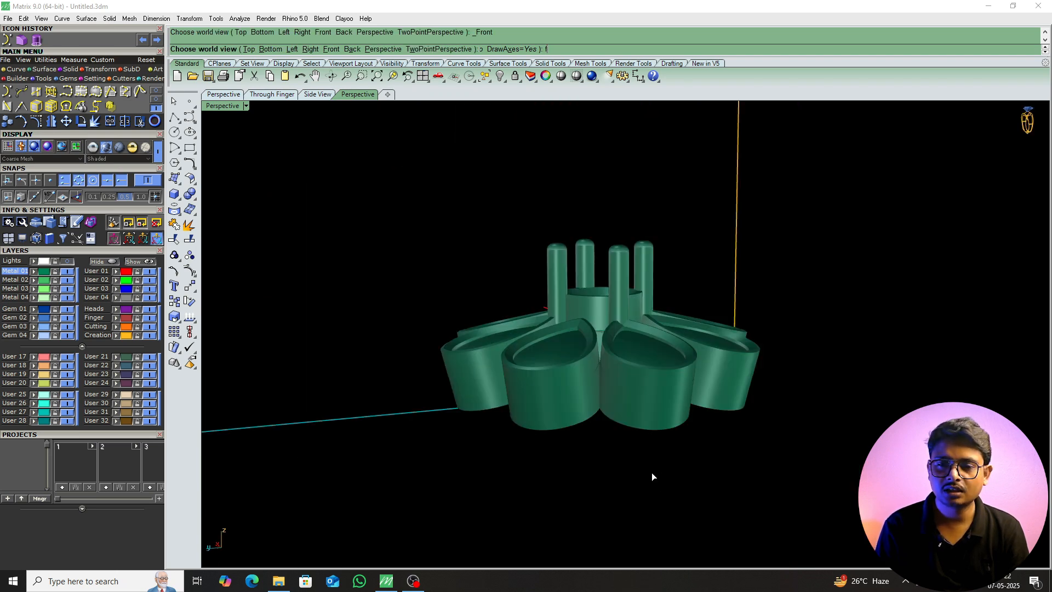
key(Return)
click(614, 340)
key(Delete)
text(s)
key(Return)
text(h)
key(Return)
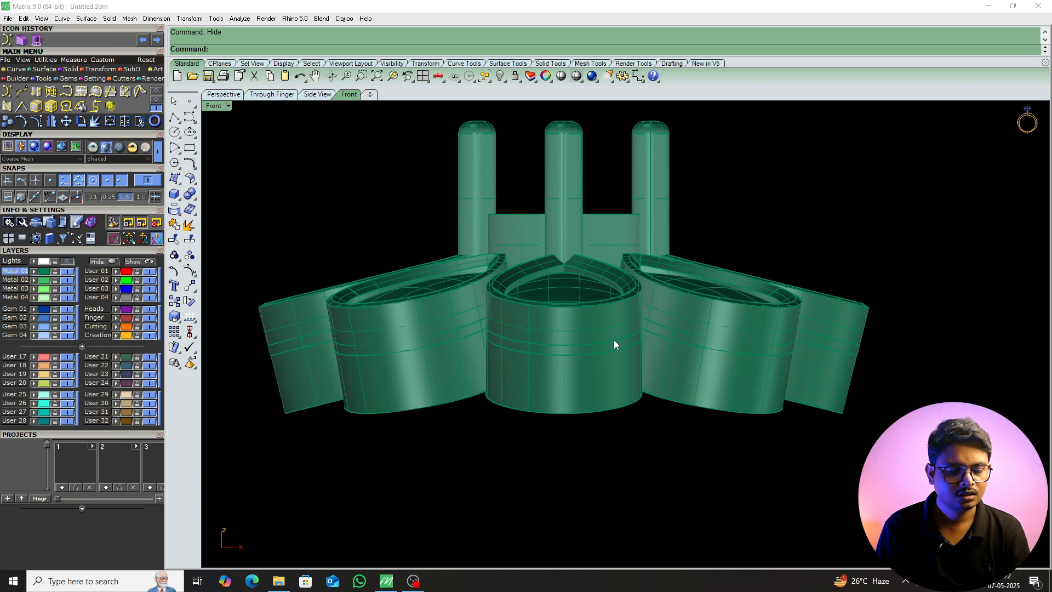
Show all hidden objects, and check where the flower's petal walls meet the pendant frame in top and perspective views.
text(t)
key(Return)
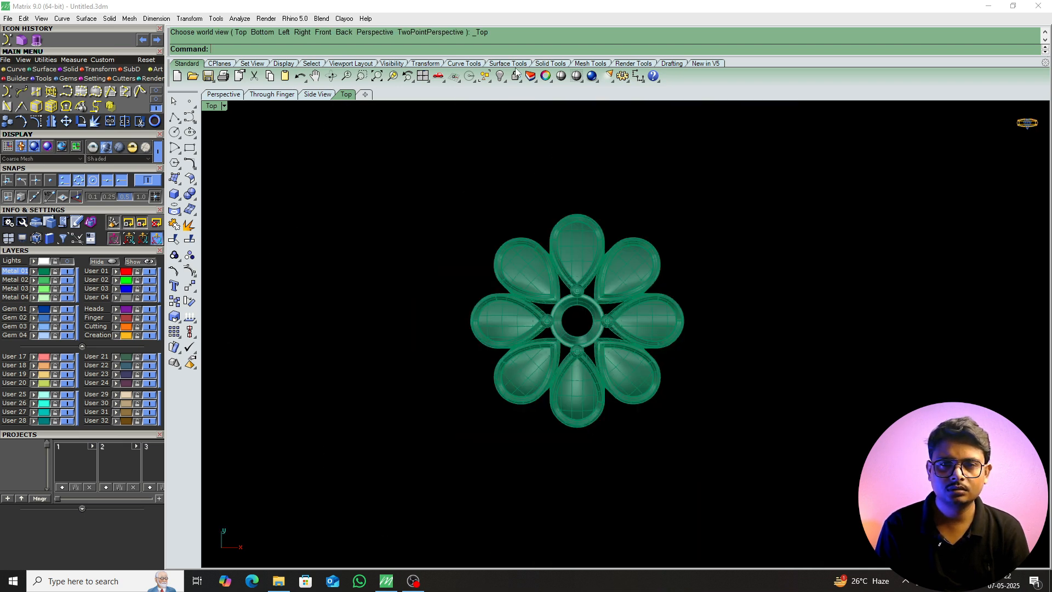
right_click(500, 75)
scroll(700, 358, up, 6)
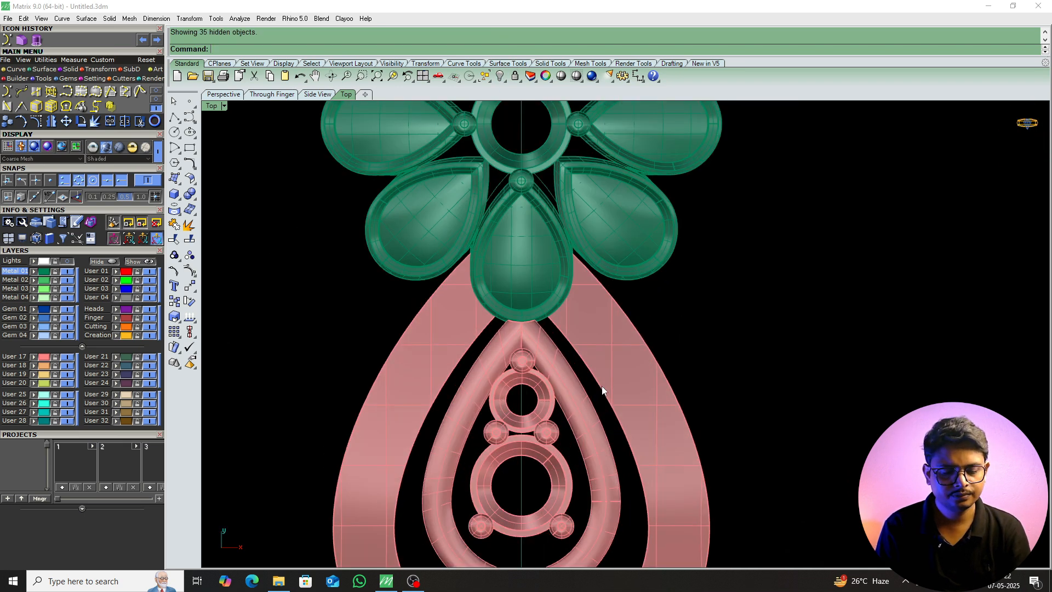
text(p)
key(Return)
scroll(616, 386, up, 5)
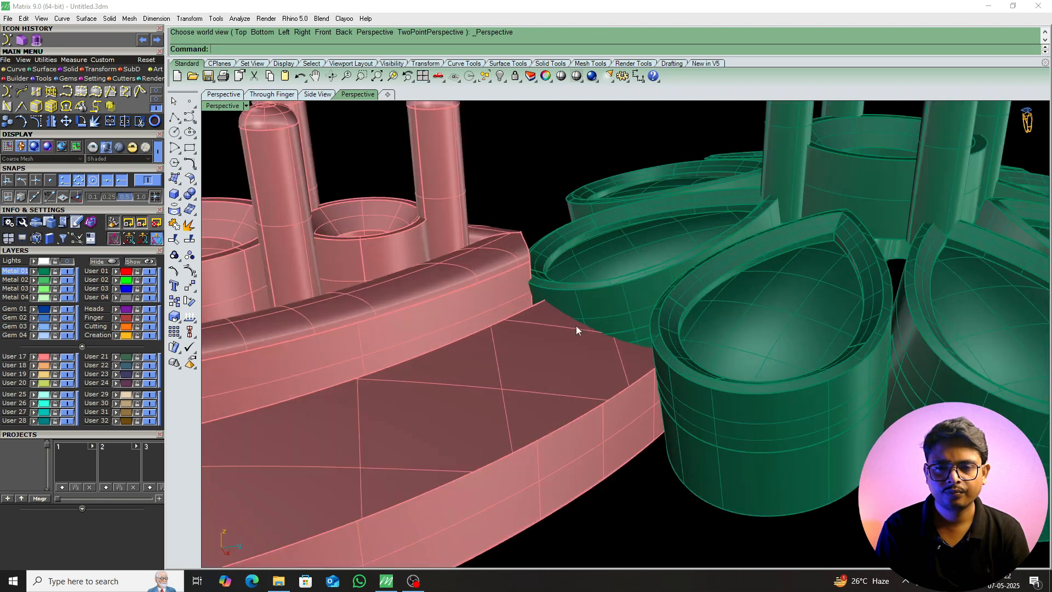
Select the whole flower and check its height and position against the pendant frame in the right and top views.
scroll(575, 318, down, 2)
click(636, 311)
scroll(637, 312, down, 5)
drag(553, 187, 748, 406)
right_drag(854, 423, 806, 371)
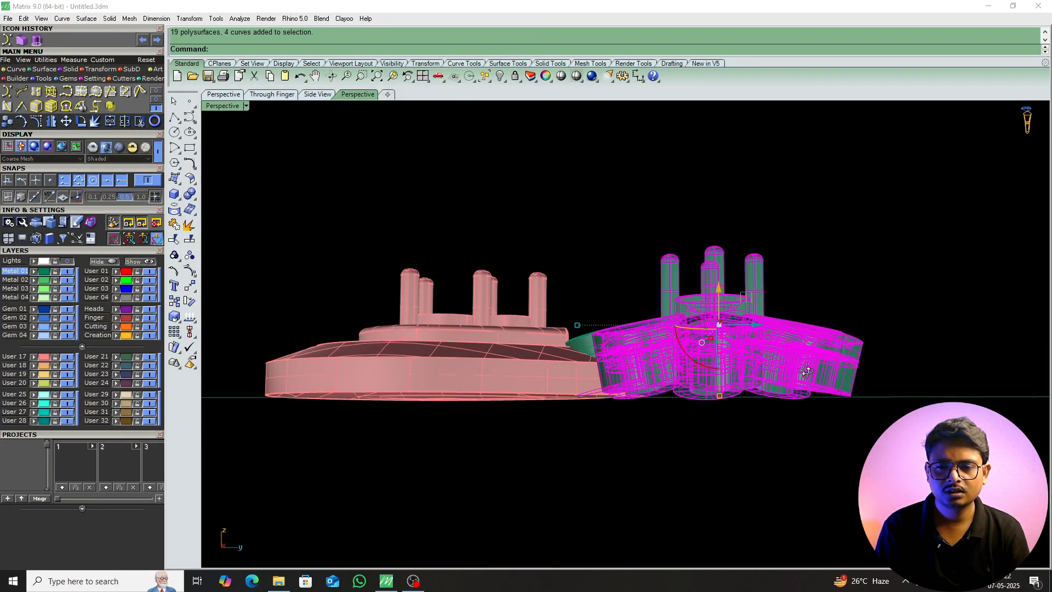
text(r)
key(Return)
scroll(586, 337, up, 5)
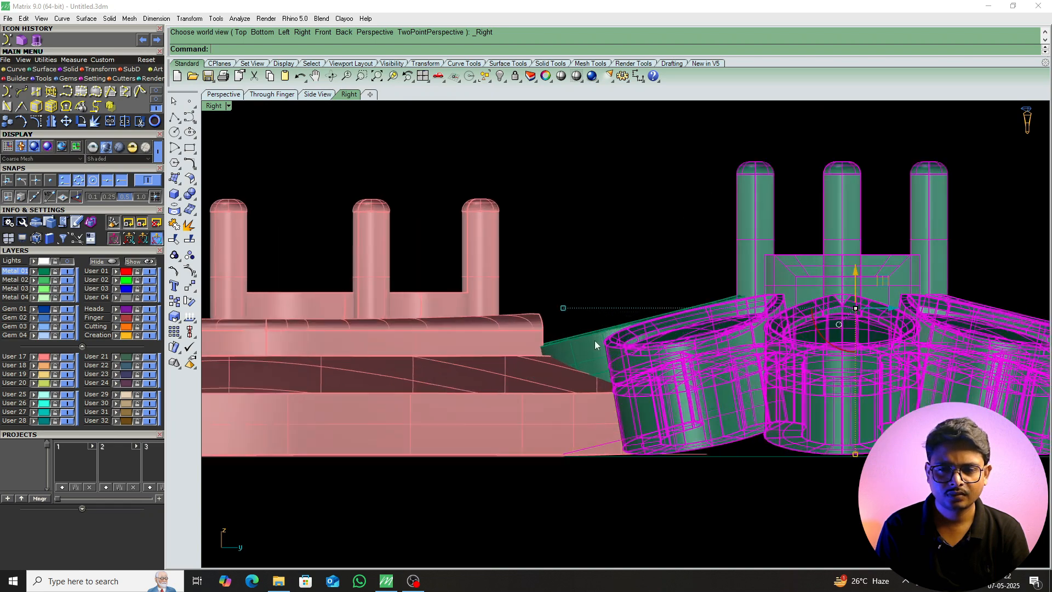
text(t)
key(Return)
Rotate the flower's bottom petal and its lower wall slightly upward about the petal's inner tip in the right view.
click(484, 330)
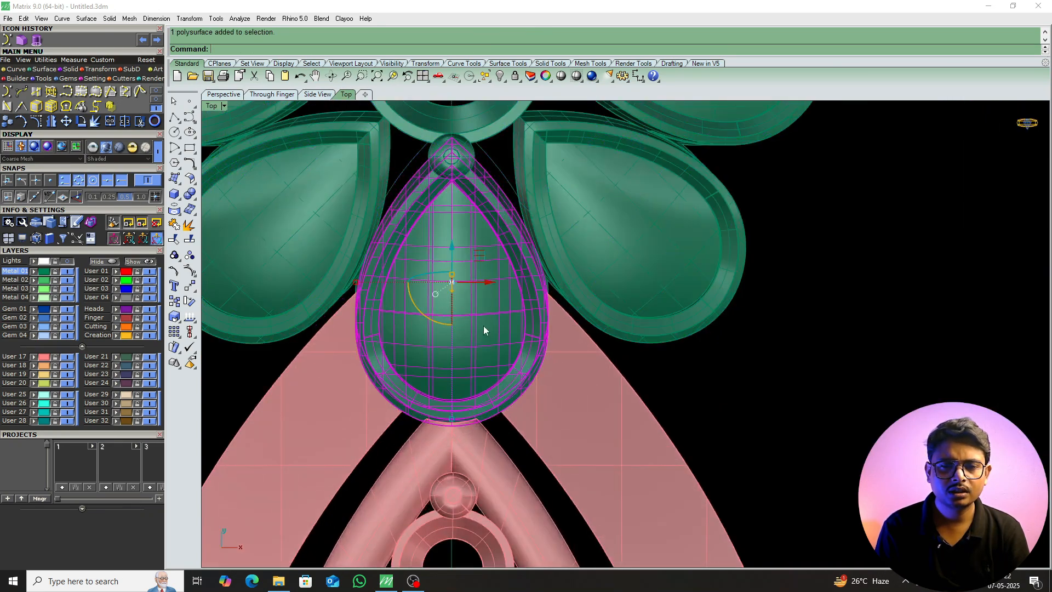
scroll(491, 222, up, 3)
scroll(494, 203, down, 4)
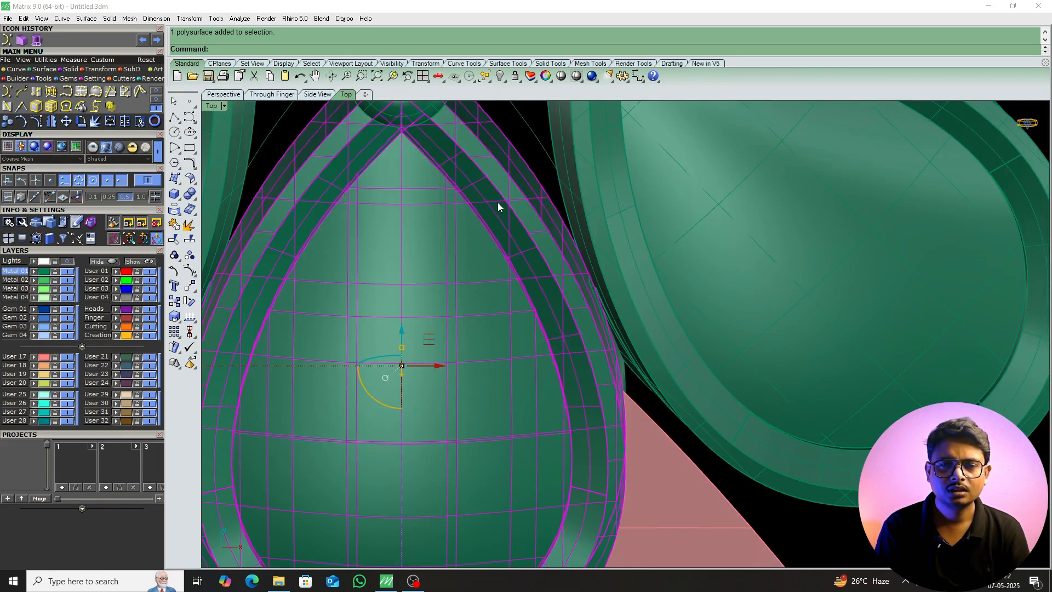
text(P)
key(Return)
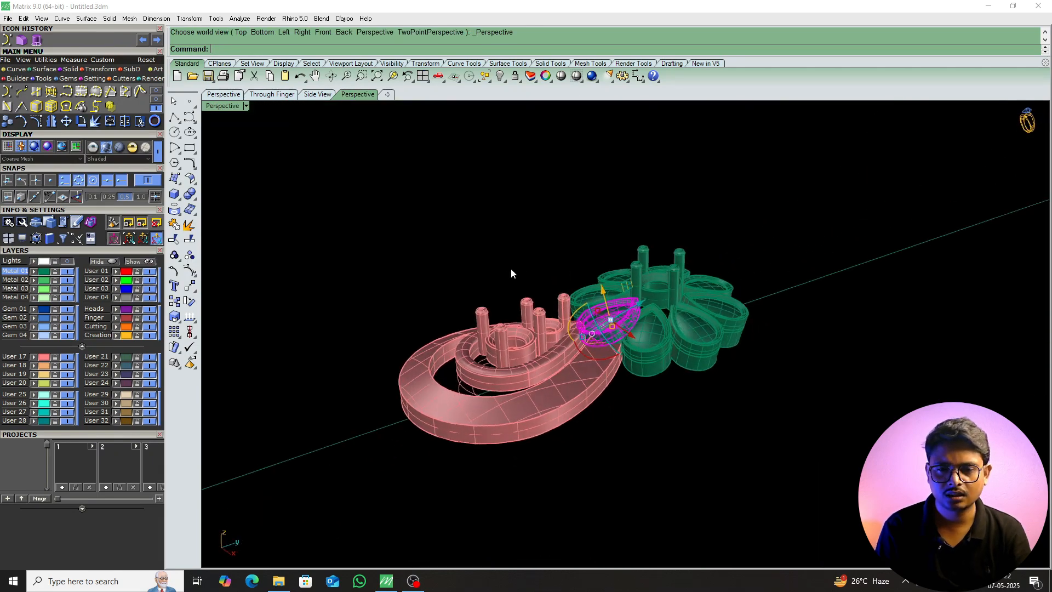
scroll(606, 355, up, 6)
scroll(692, 314, down, 8)
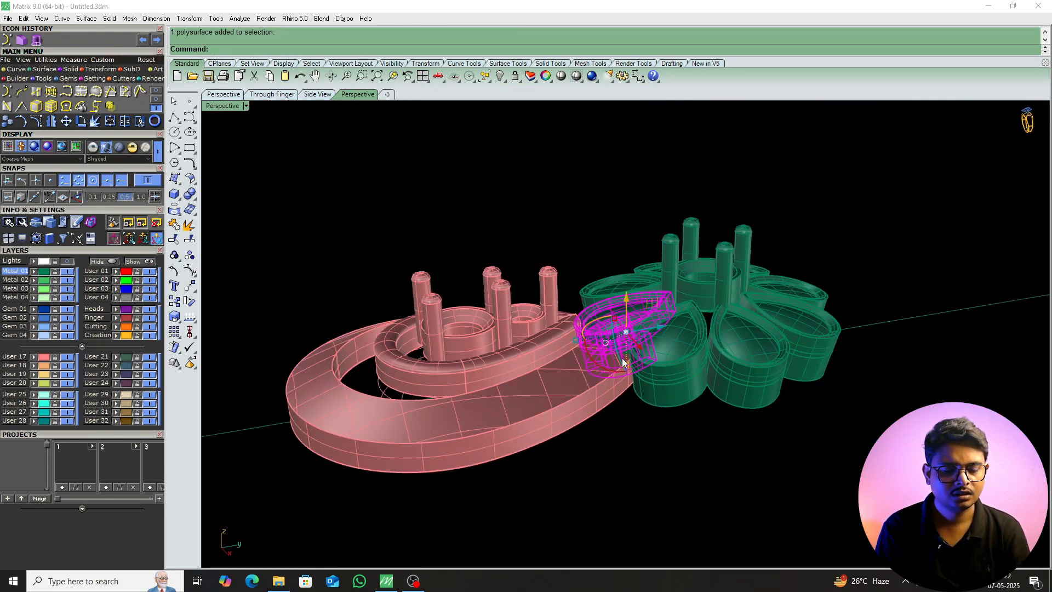
text(R)
key(Return)
scroll(664, 351, up, 5)
text(RO)
key(Return)
click(713, 307)
click(453, 221)
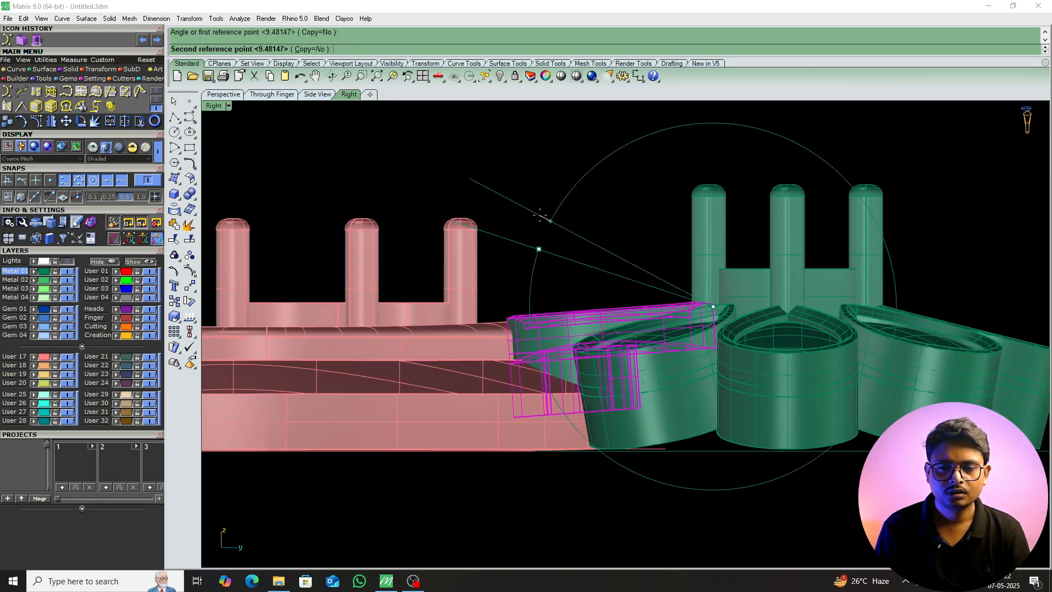
click(542, 246)
Delete the leftover construction curve around the flower's bottom petal in the top view.
scroll(630, 425, down, 6)
text(T)
key(Return)
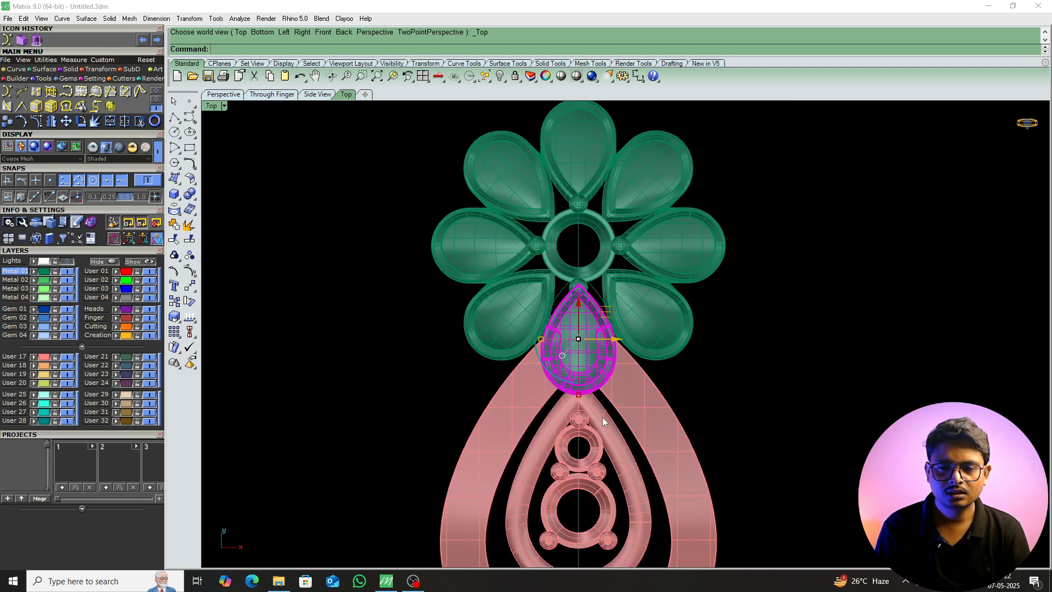
key(Escape)
scroll(587, 344, up, 6)
scroll(573, 306, down, 3)
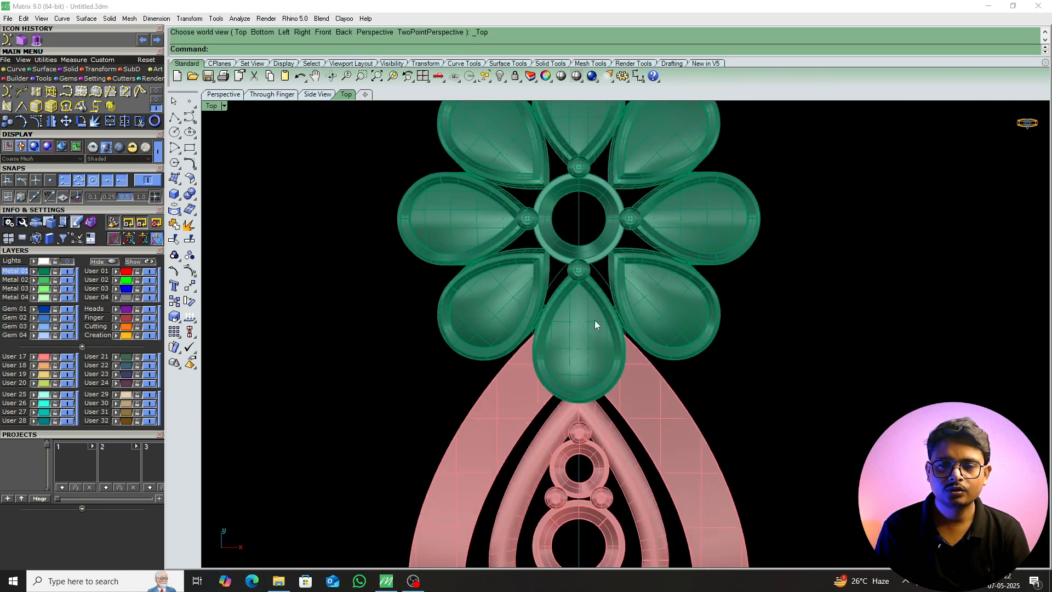
scroll(597, 275, up, 3)
key(Delete)
scroll(536, 359, down, 4)
scroll(536, 358, down, 5)
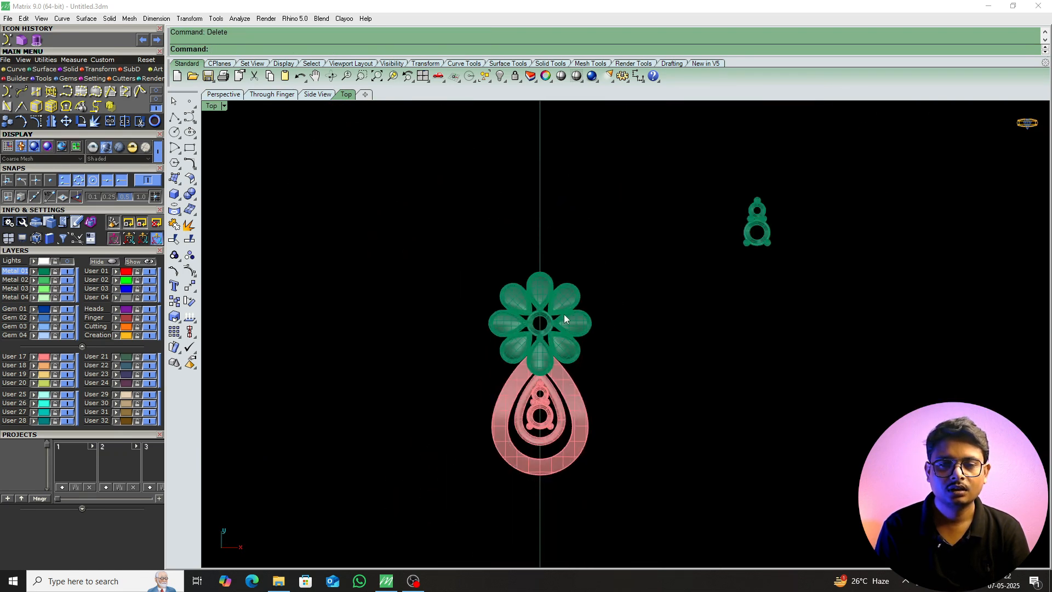
Inspect how the rotated bottom petal meets the pendant frame in perspective and top views.
scroll(561, 356, up, 6)
text(P)
key(Return)
right_drag(579, 368, 581, 425)
scroll(612, 428, down, 6)
text(T)
key(Return)
scroll(613, 438, up, 5)
scroll(526, 412, down, 8)
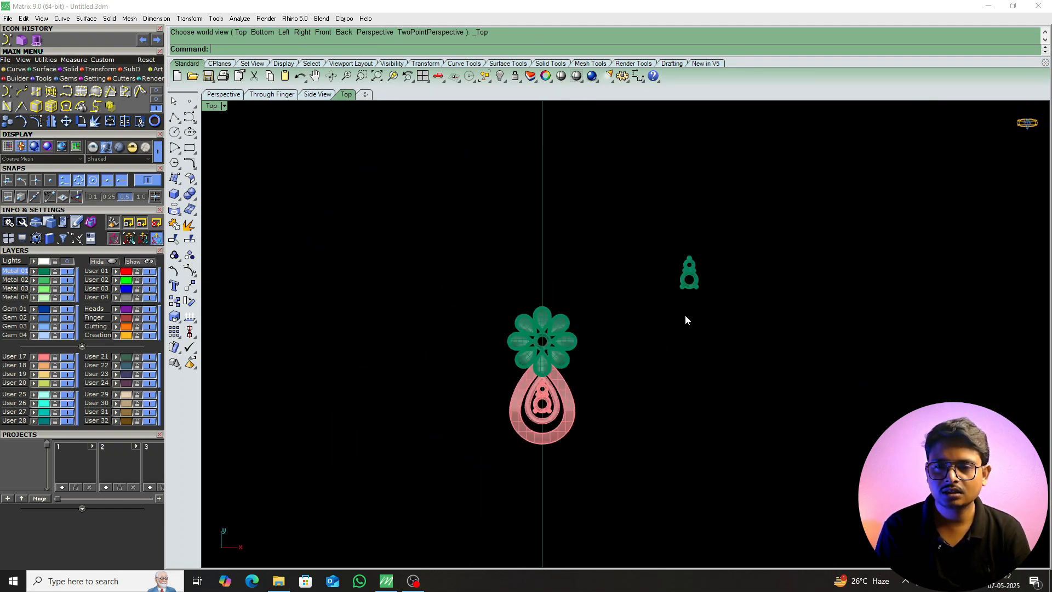
Copy the inner teardrop frame and its round settings straight down to a free spot below the pendant.
right_drag(685, 316, 659, 313)
scroll(525, 460, up, 4)
scroll(525, 461, up, 1)
scroll(518, 368, up, 4)
click(514, 346)
shift+click(552, 338)
scroll(480, 374, down, 8)
text(c)
key(Return)
click(594, 327)
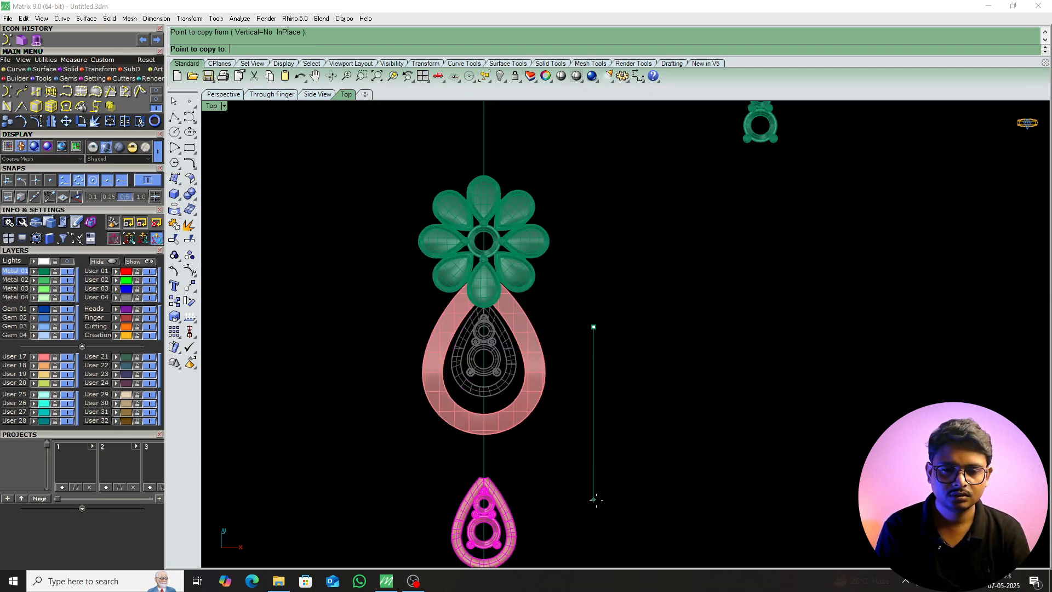
click(596, 502)
key(Return)
scroll(505, 456, down, 8)
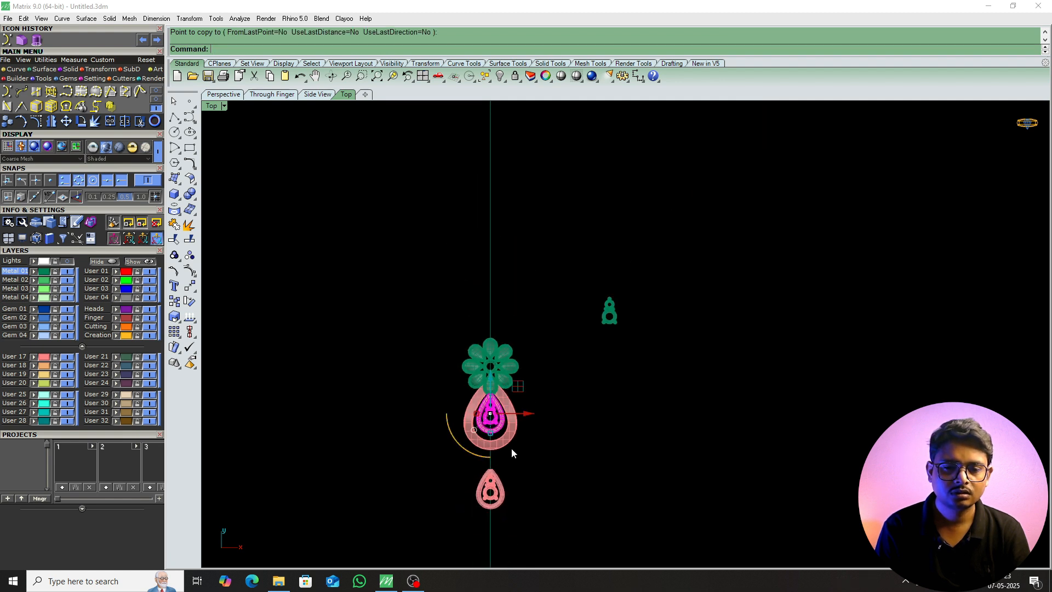
key(Escape)
scroll(492, 471, up, 8)
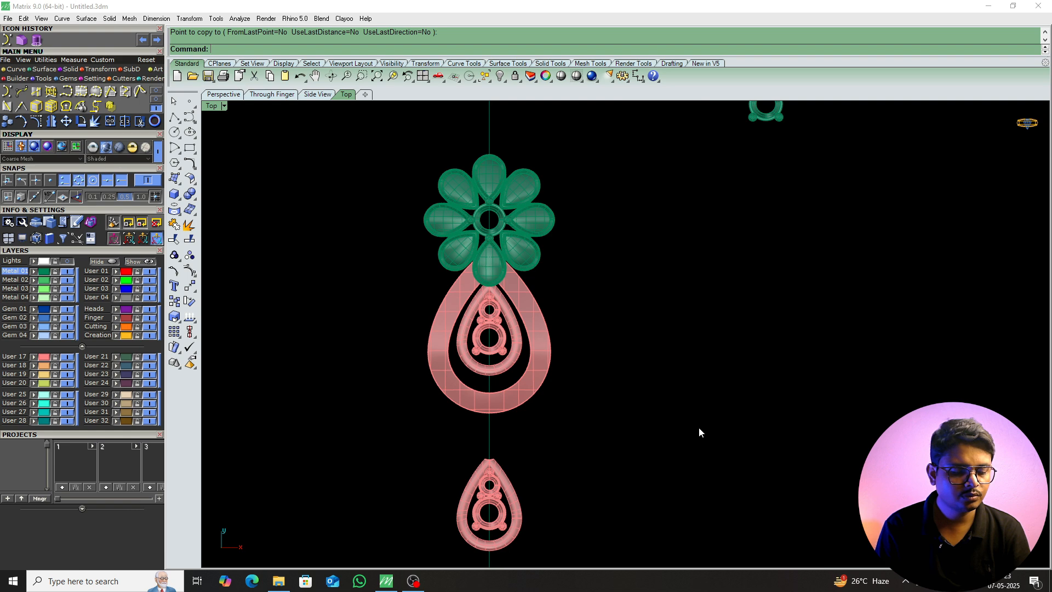
right_drag(699, 429, 660, 399)
text(c)
key(Return)
click(620, 360)
key(Escape)
Inspect the outer teardrop frame and its junction with the flower from the side and from underneath.
text(p)
key(Return)
right_drag(672, 360, 613, 334)
scroll(619, 333, up, 8)
click(679, 294)
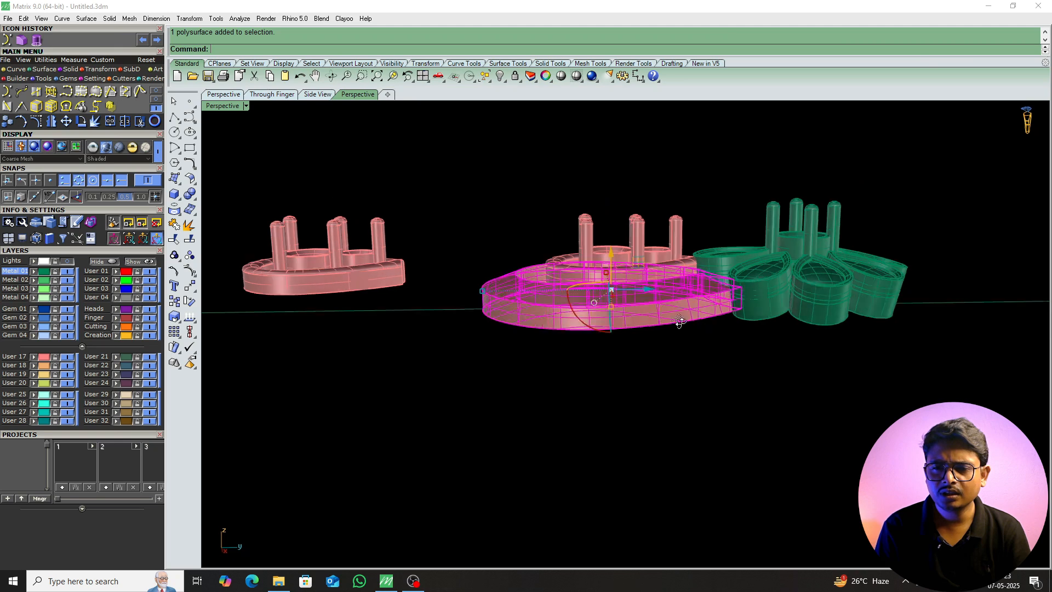
right_drag(680, 294, 685, 270)
scroll(659, 501, up, 3)
scroll(660, 501, up, 2)
scroll(701, 388, down, 6)
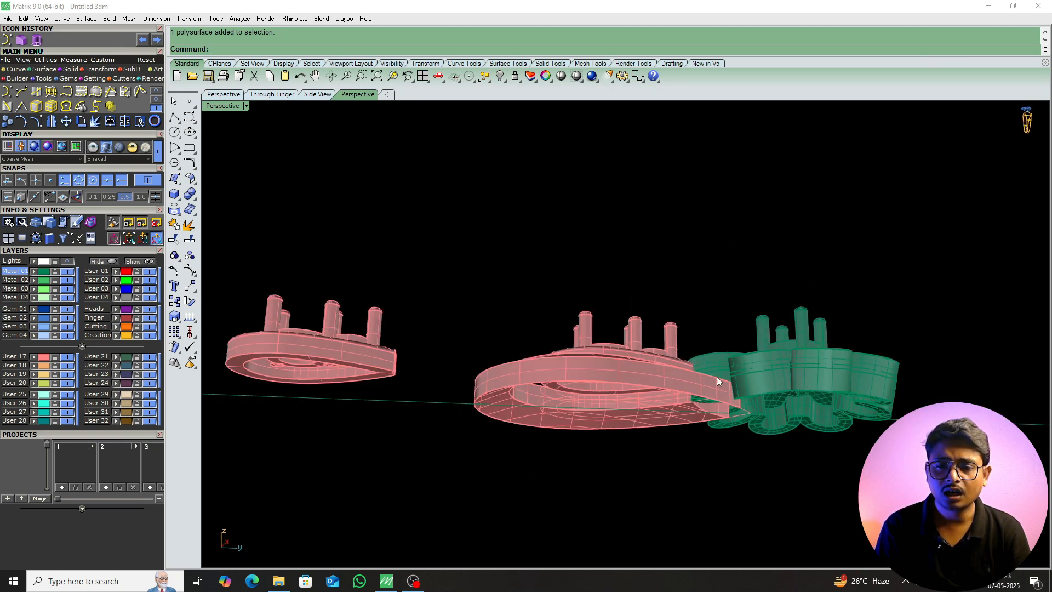
right_drag(717, 376, 680, 403)
scroll(646, 419, up, 3)
right_drag(599, 449, 633, 412)
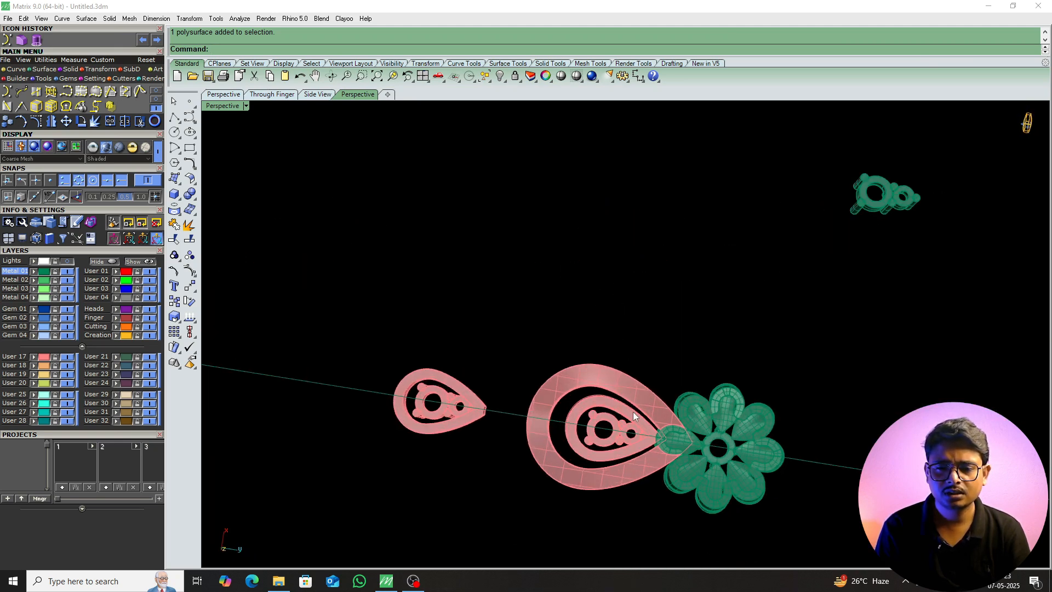
scroll(684, 483, up, 5)
right_drag(684, 484, 676, 358)
scroll(676, 358, down, 2)
scroll(762, 405, up, 4)
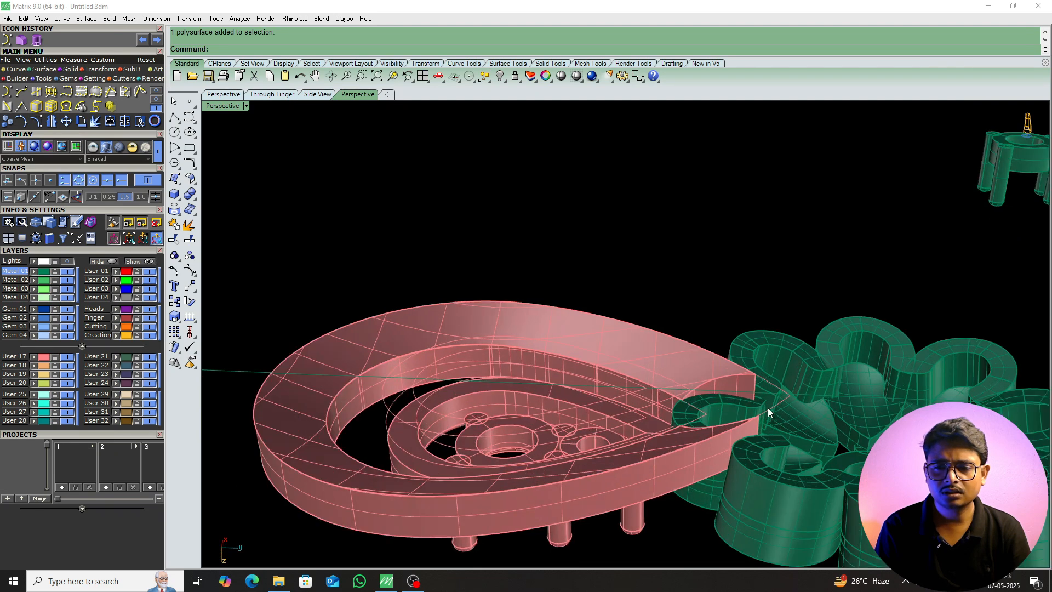
Delete the full teardrop outline curve whose tip extends past the outer frame's trimmed end beneath the flower.
click(780, 399)
key(ctrl+F1)
right_drag(588, 436, 545, 397)
scroll(553, 393, up, 6)
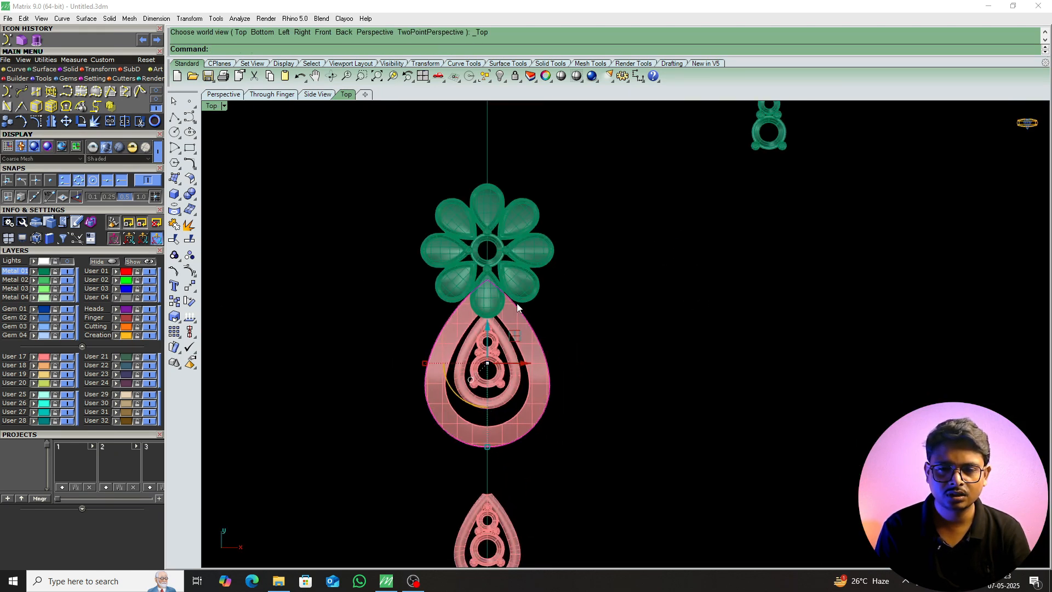
key(ctrl+F4)
mouse_move(547, 340)
right_down()
mouse_move(573, 361)
mouse_move(556, 332)
right_up()
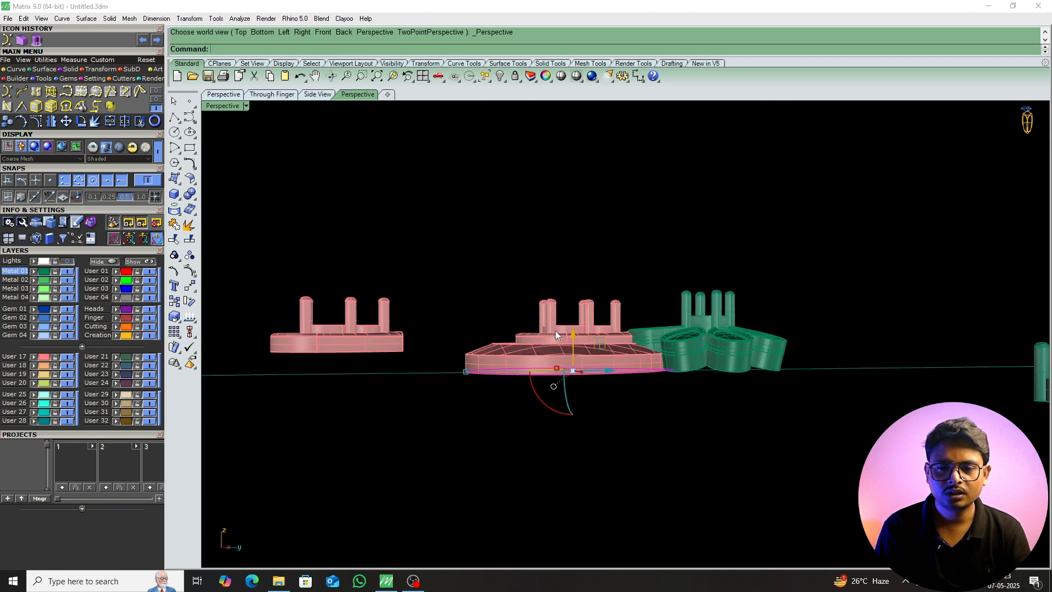
scroll(527, 365, up, 6)
key(Delete)
key(space)
click(501, 406)
key(space)
scroll(503, 421, down, 12)
key(F5)
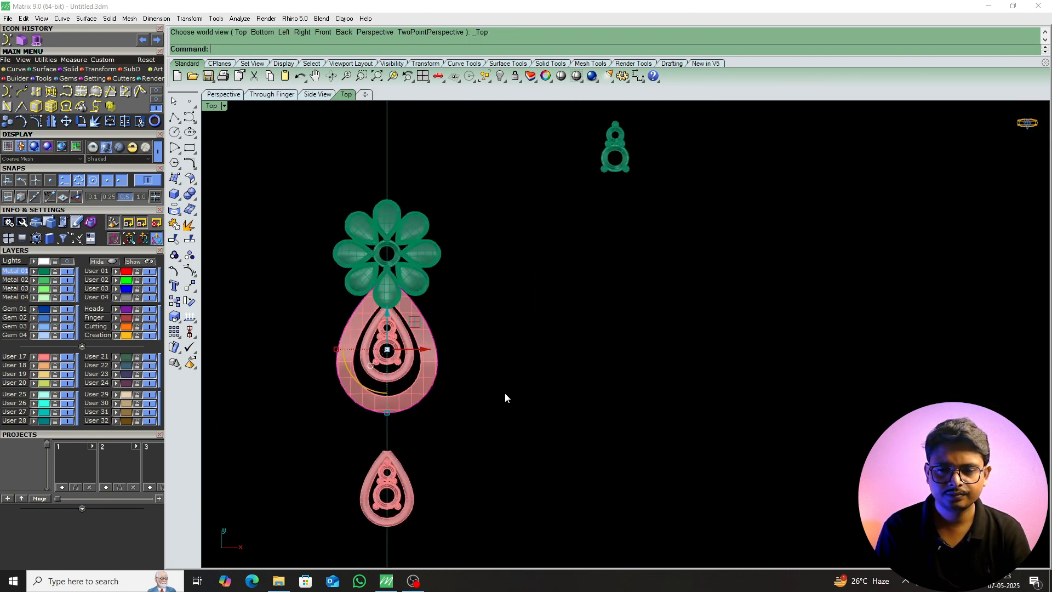
scroll(466, 426, down, 5)
text(MPlane)
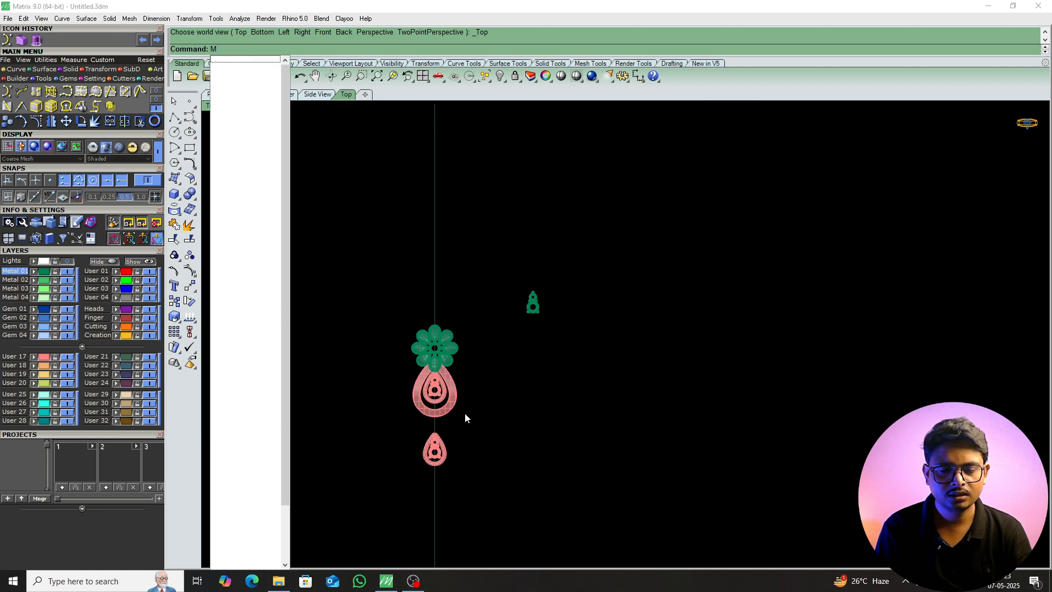
scroll(476, 413, up, 3)
key(Return)
right_drag(494, 405, 540, 429)
key(Escape)
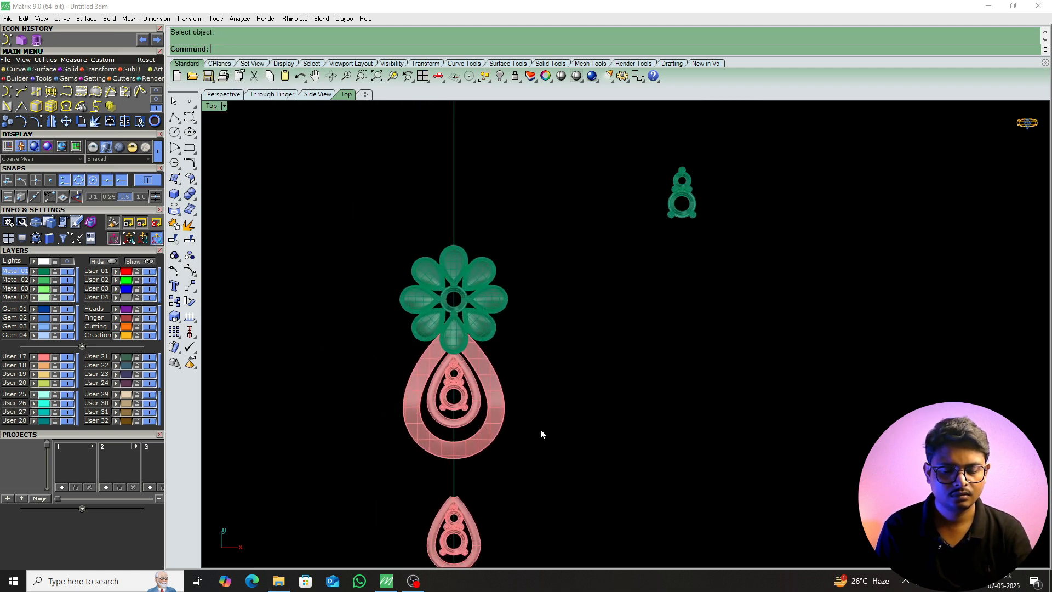
Move the outer frame's open base outline curve sideways by 20, clear of the pendant in the top view.
key(F8)
scroll(513, 421, up, 12)
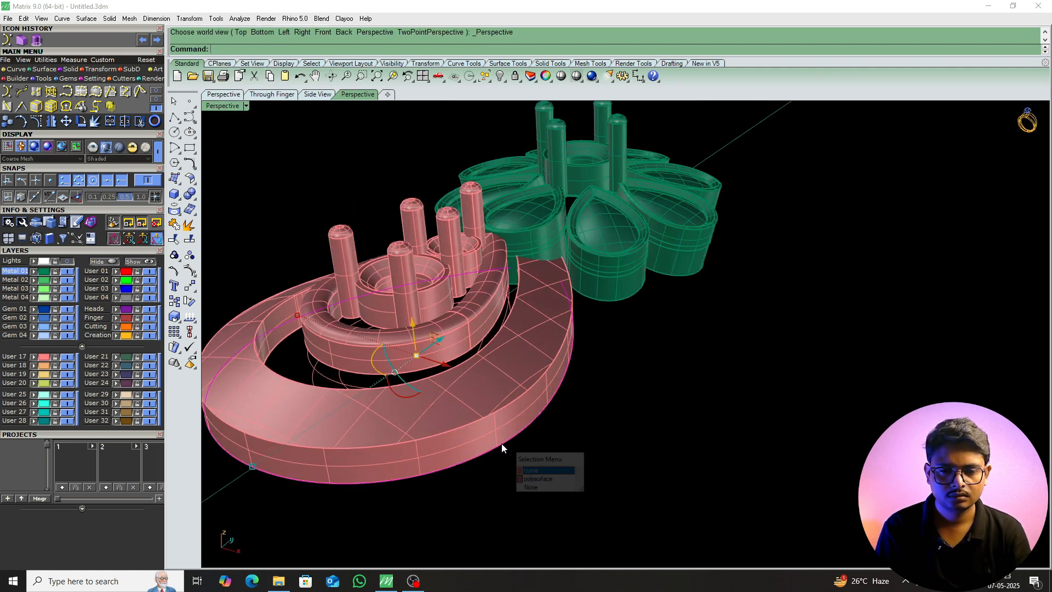
scroll(506, 458, down, 6)
key(F5)
scroll(570, 447, up, 3)
text(m)
key(Return)
click(547, 438)
text(20)
key(Return)
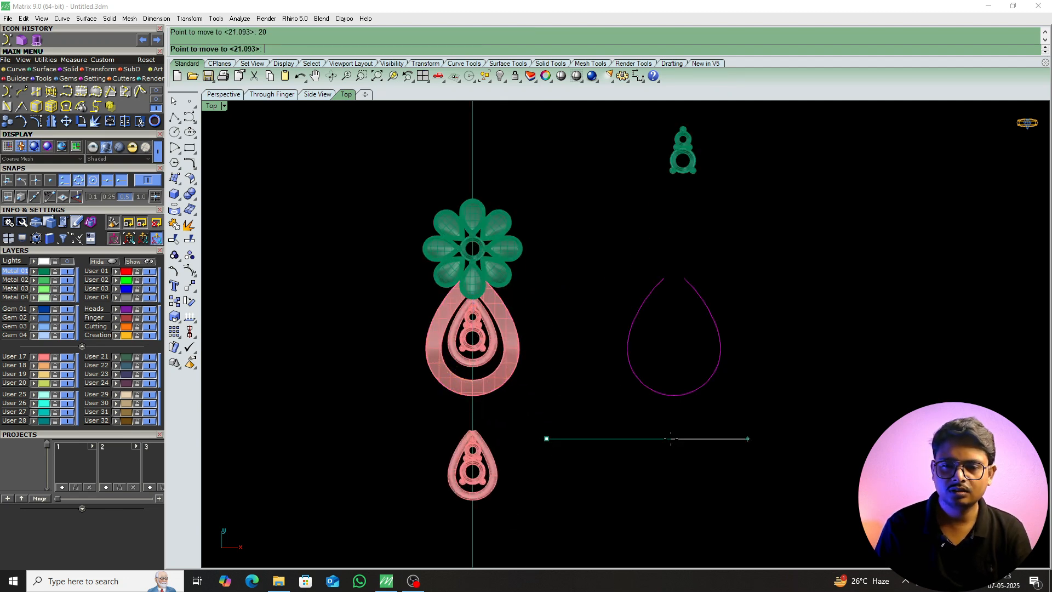
click(670, 438)
Offset the moved teardrop outline inward by 0.6.
scroll(748, 301, up, 3)
scroll(638, 429, up, 2)
text(o)
key(Return)
text(.6)
key(Return)
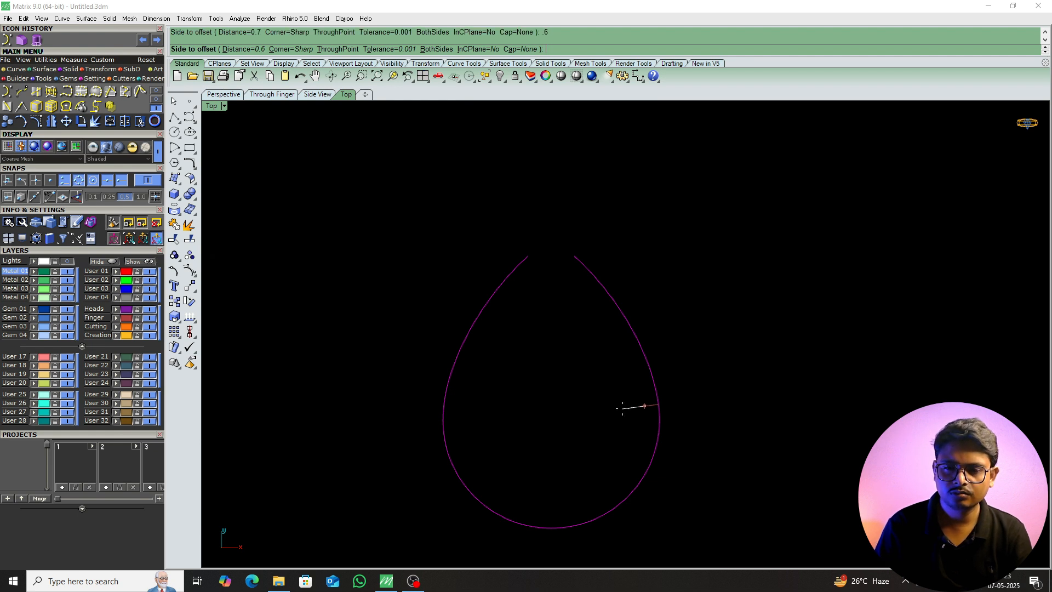
click(622, 409)
Draw two short lines connecting the ends of the outline and its offset on both sides of the teardrop's gap.
scroll(568, 301, up, 3)
text(l)
key(Return)
click(534, 301)
click(557, 280)
key(Return)
click(472, 303)
click(453, 275)
Join the teardrop outline, its offset and the two end lines into one closed curve.
scroll(493, 319, down, 7)
drag(557, 260, 462, 393)
right_drag(461, 395, 461, 343)
text(J)
key(Return)
scroll(510, 396, down, 3)
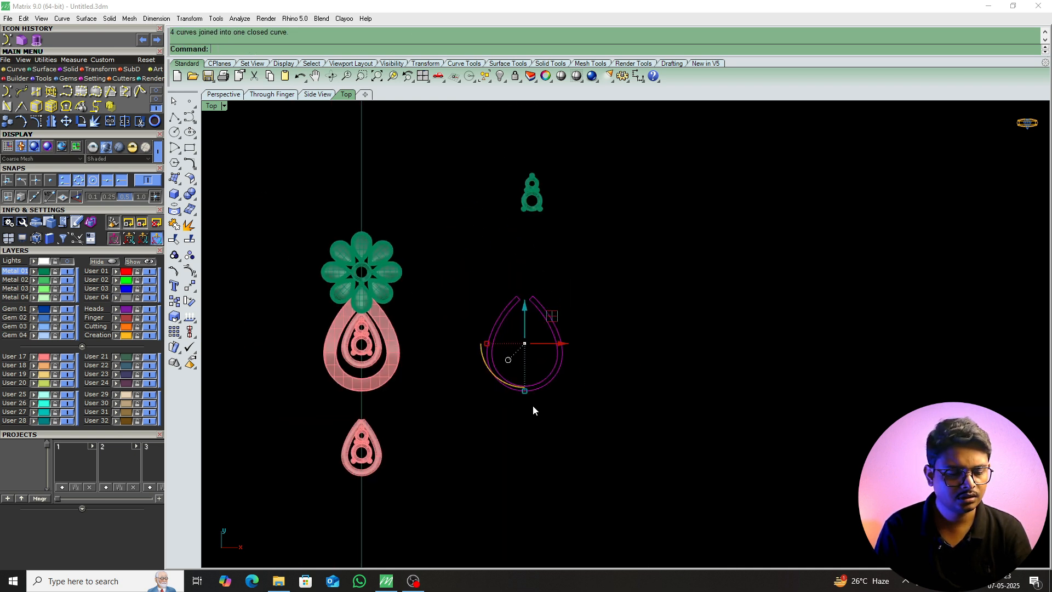
text(EC)
key(Return)
key(ctrl+F2)
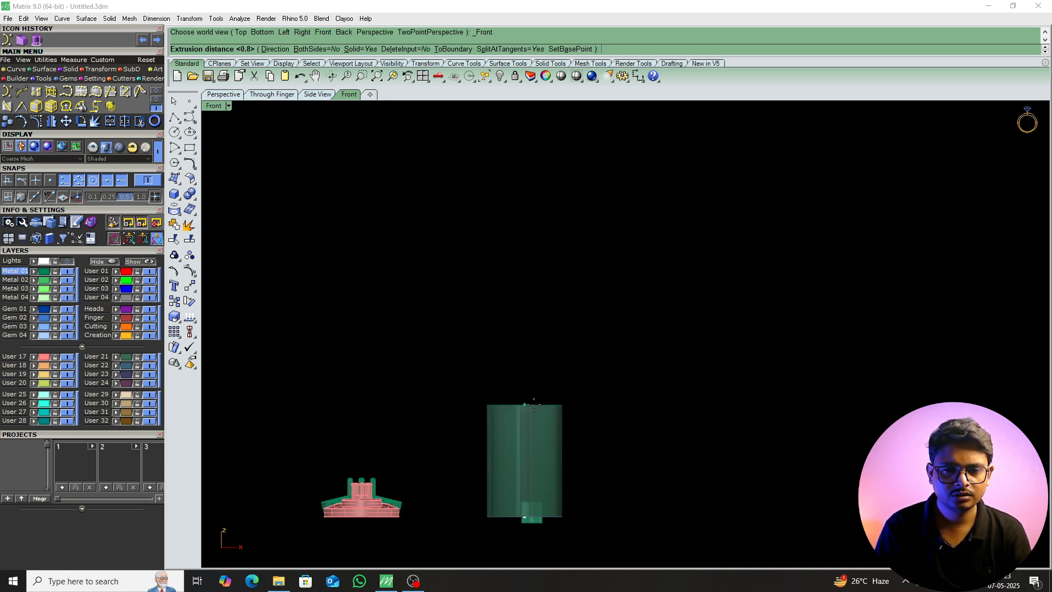
click(353, 50)
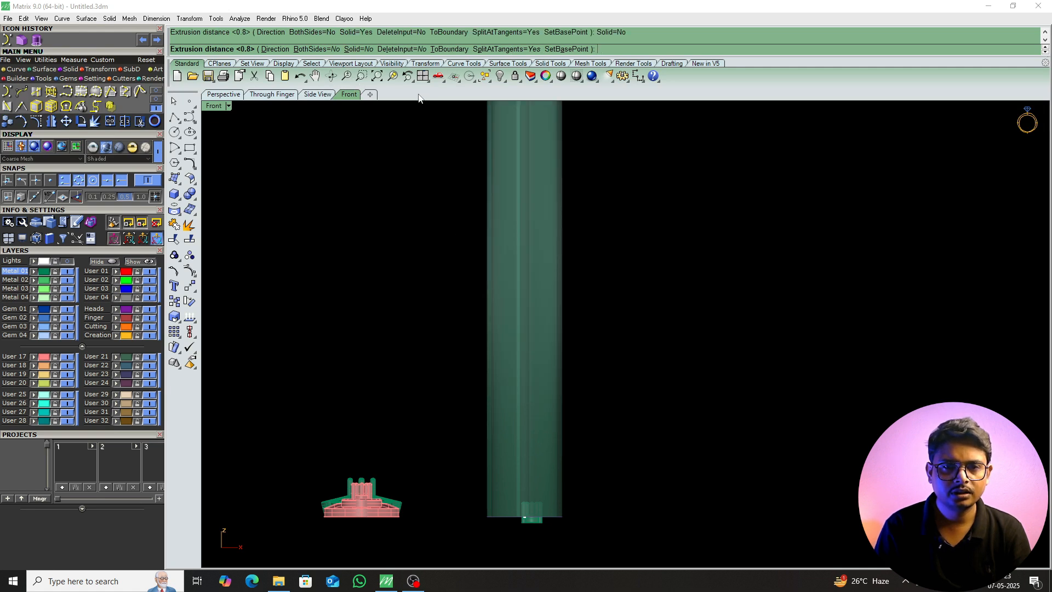
click(355, 50)
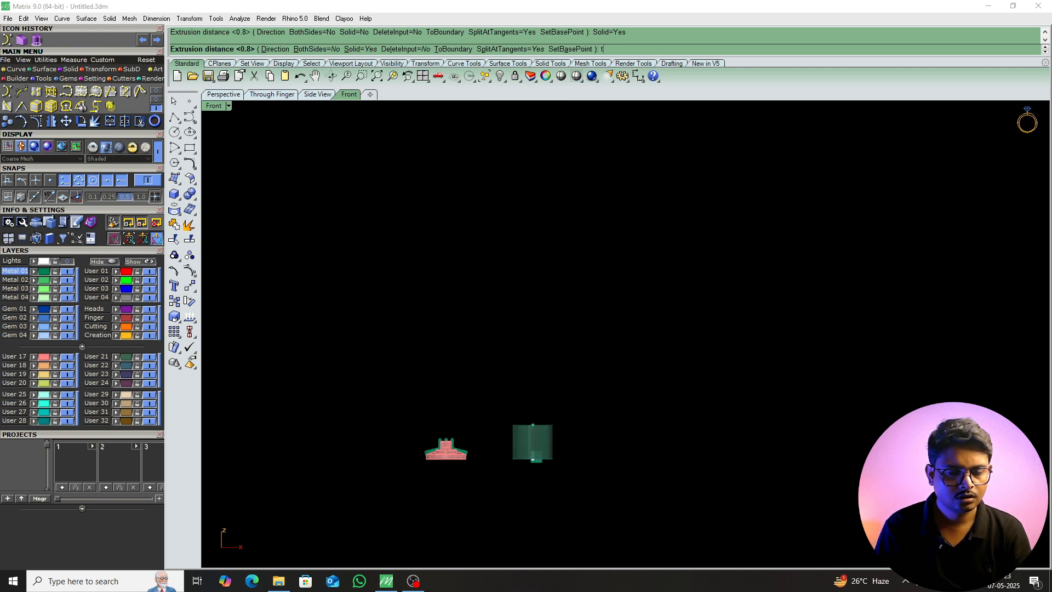
key(Return)
scroll(546, 462, up, 14)
key(ctrl+F1)
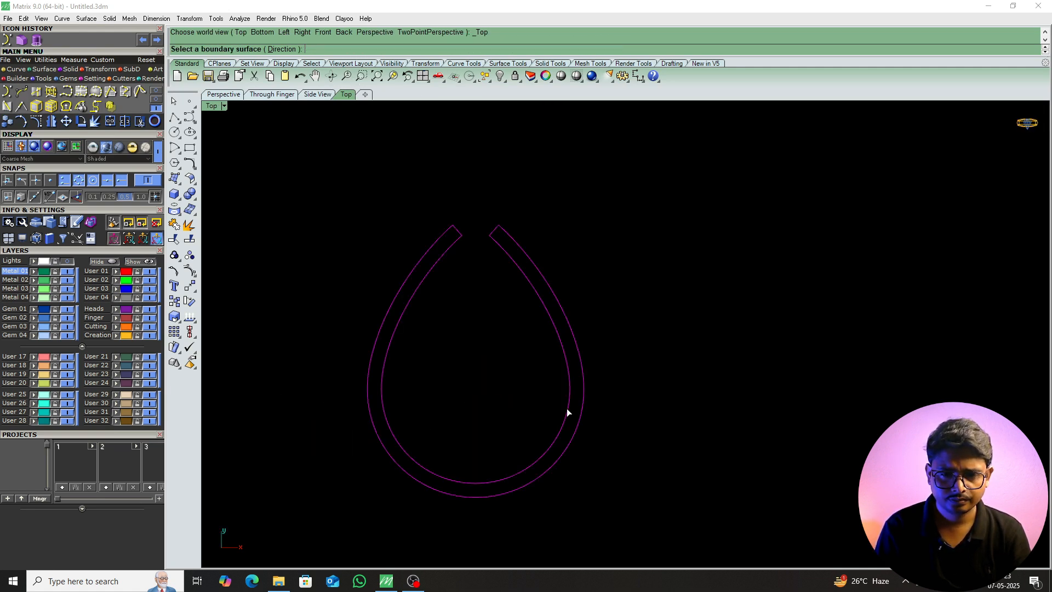
Project the closed teardrop band outline onto the construction plane in the top view.
click(189, 19)
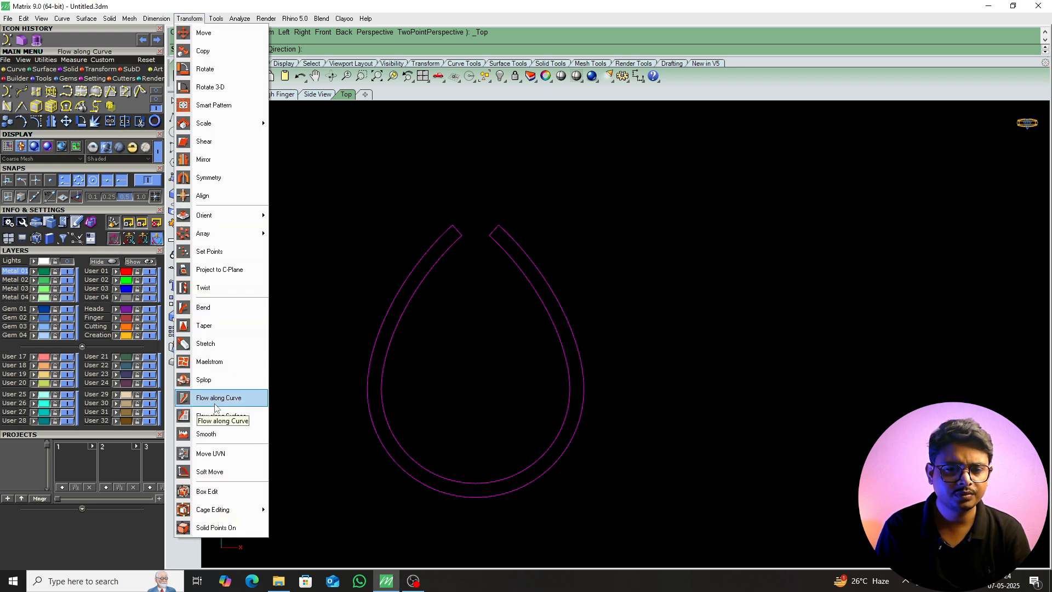
click(218, 269)
click(290, 49)
Extrude the closed teardrop band outline vertically into a capped solid, and select the band in the top view.
scroll(465, 352, down, 5)
text(EX)
key(Return)
scroll(499, 346, down, 7)
text(f)
key(Return)
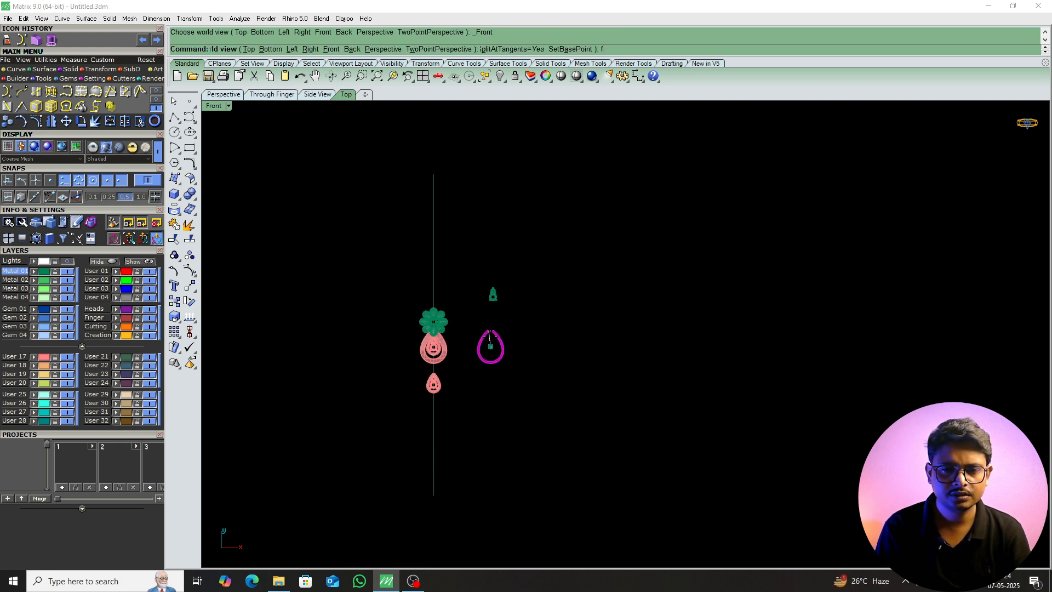
scroll(509, 319, up, 5)
key(BackSpace)
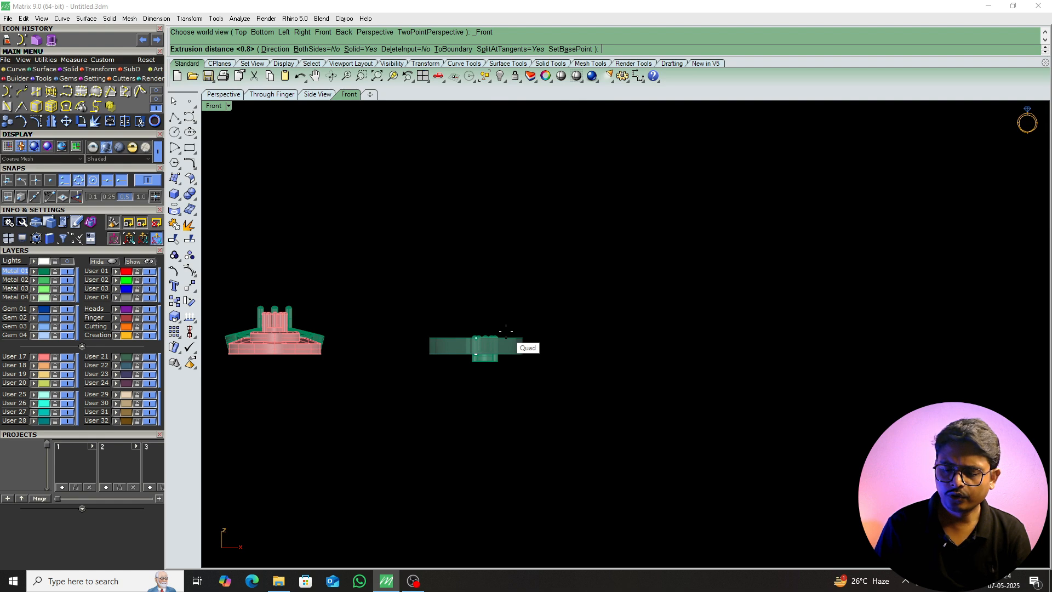
key(Return)
text(t)
key(Return)
scroll(519, 388, up, 6)
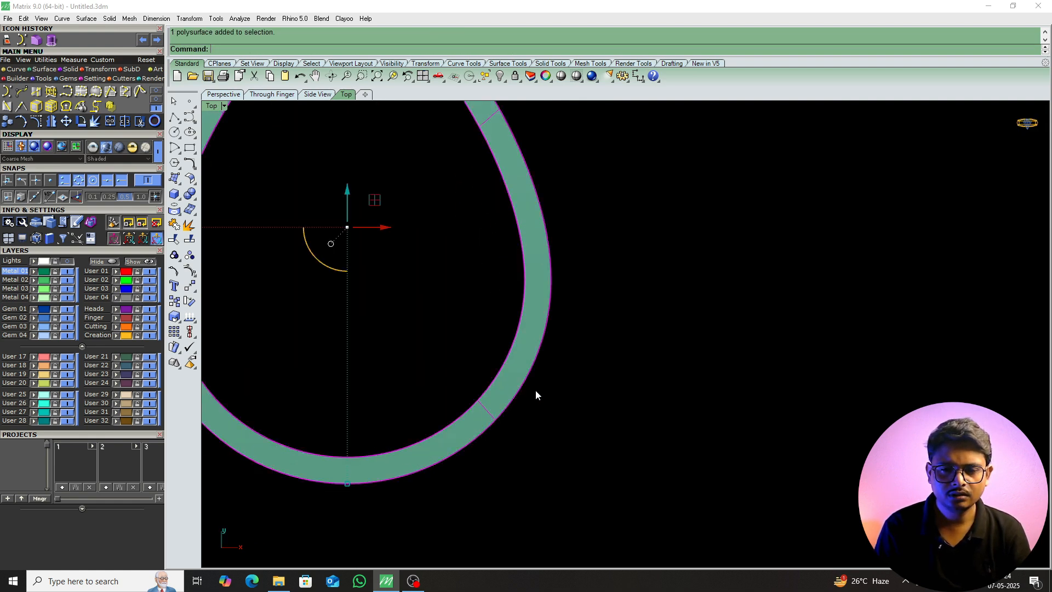
Move the extruded band onto the large teardrop frame in the top view and delete the leftover flat band outline.
scroll(533, 393, down, 5)
text(m)
key(Return)
click(646, 401)
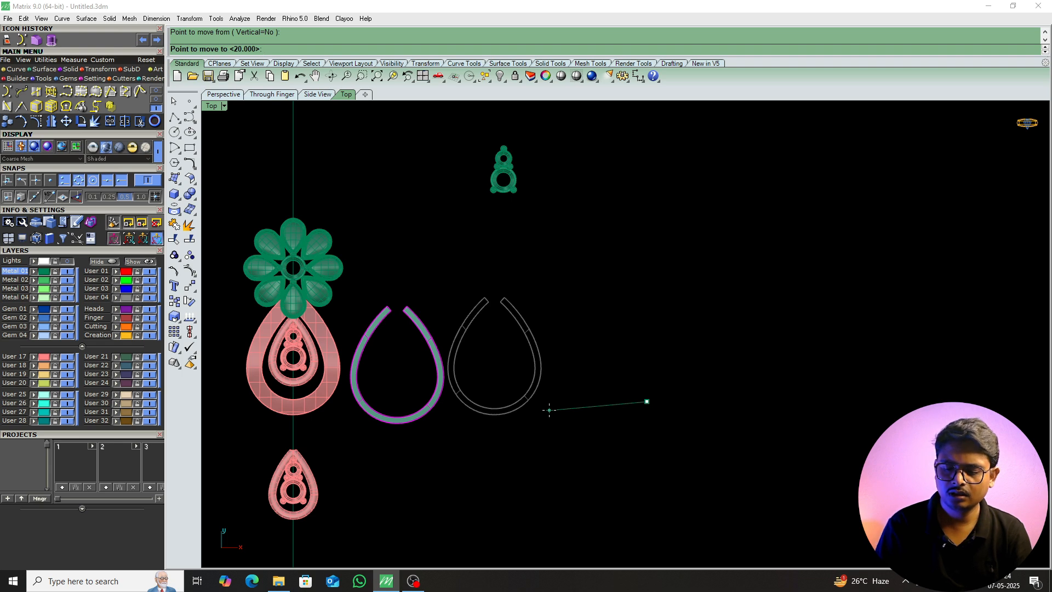
key(Return)
shift+click(549, 410)
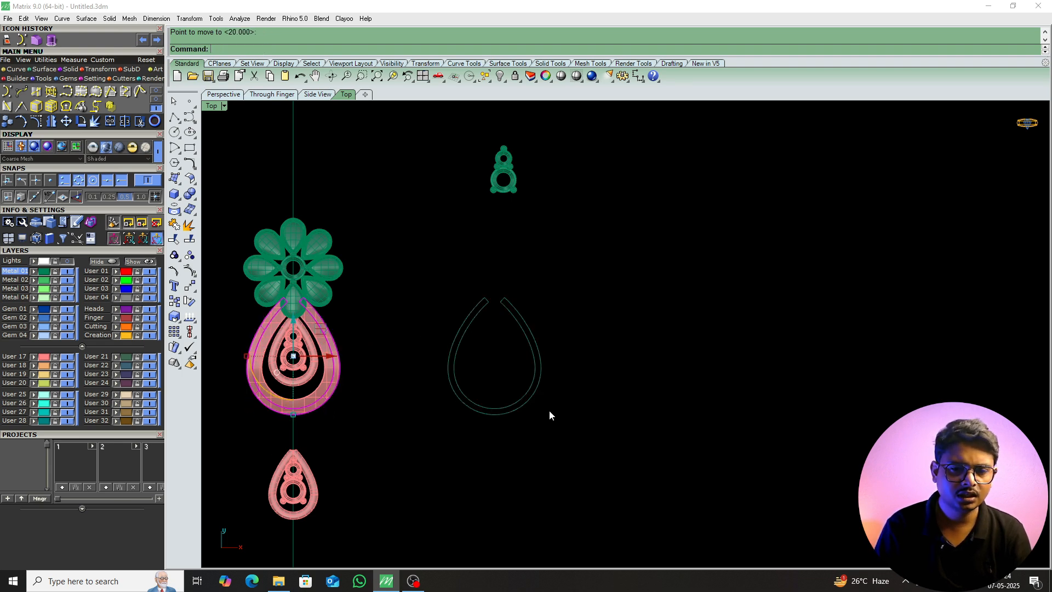
drag(544, 284, 455, 373)
key(Delete)
Lower the band vertically in the right view so it projects slightly below the large teardrop frame's underside.
text(p)
key(Return)
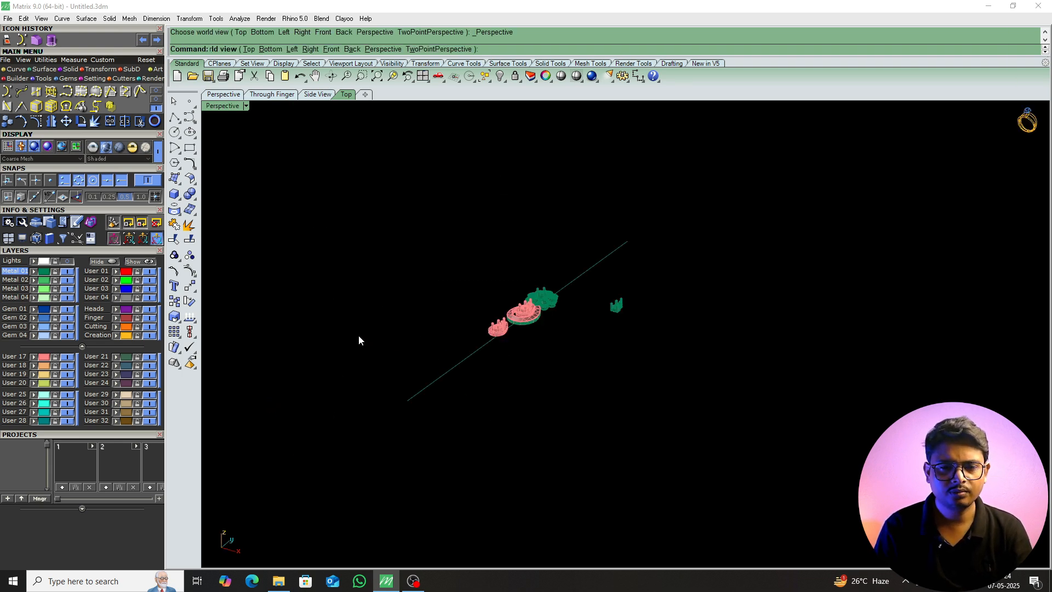
scroll(449, 324, up, 14)
right_drag(679, 334, 595, 301)
scroll(597, 350, down, 5)
text(r)
key(Return)
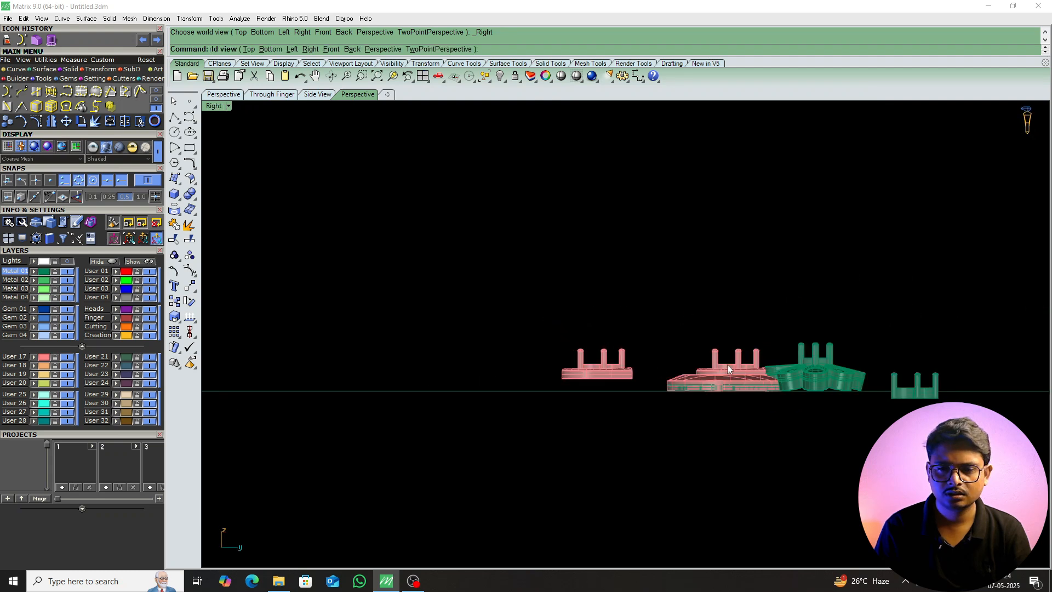
scroll(712, 364, up, 12)
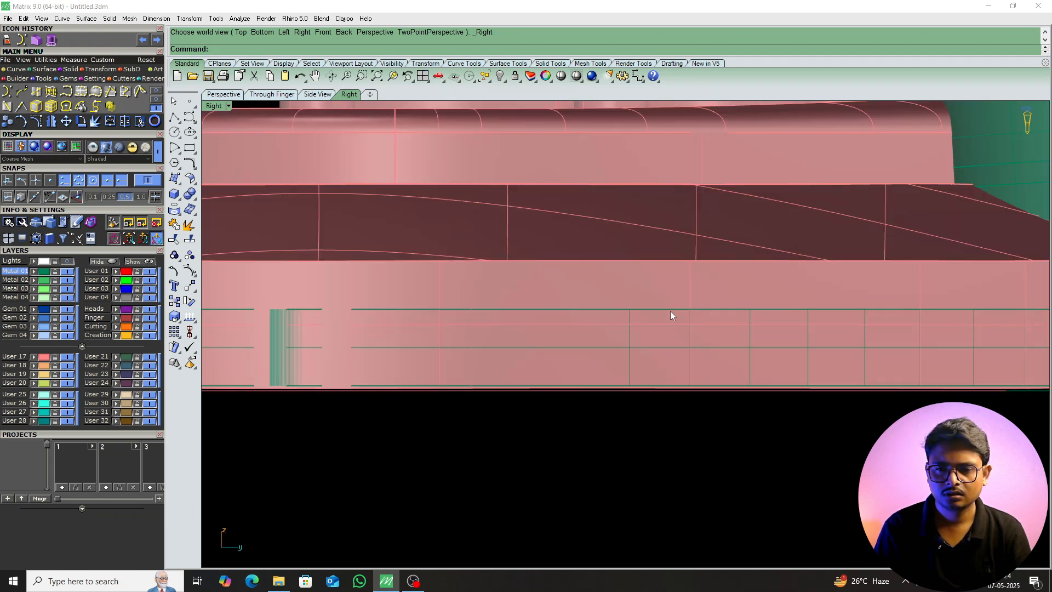
click(674, 312)
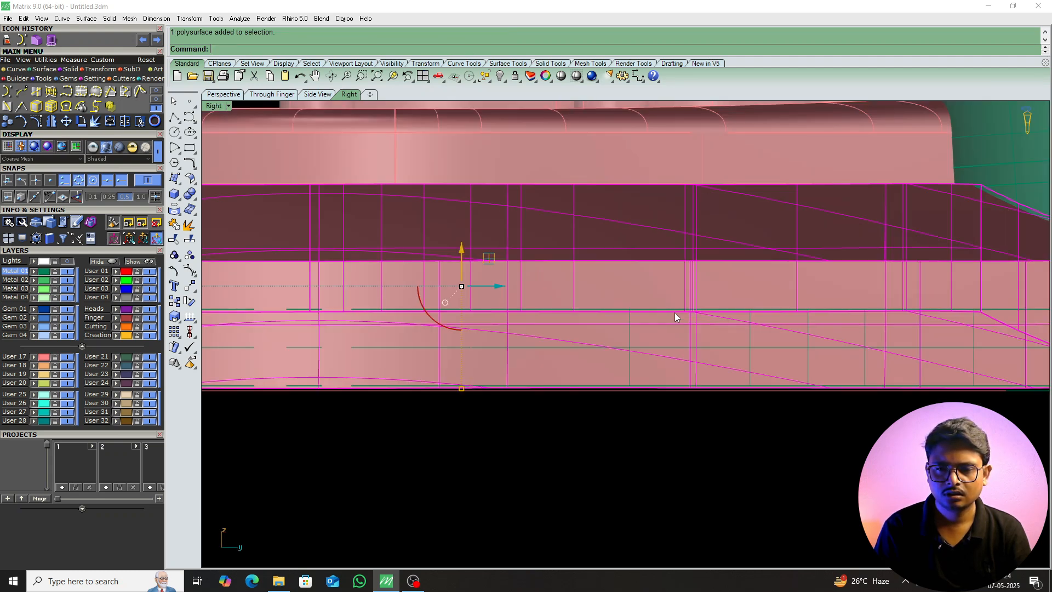
click(715, 347)
scroll(592, 398, down, 6)
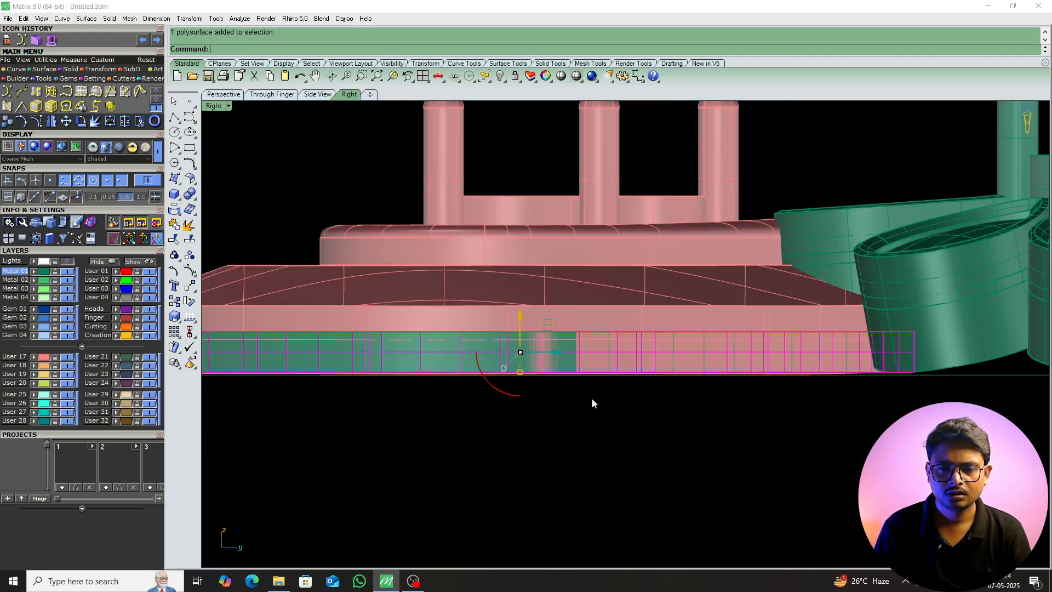
text(m)
key(Return)
click(607, 359)
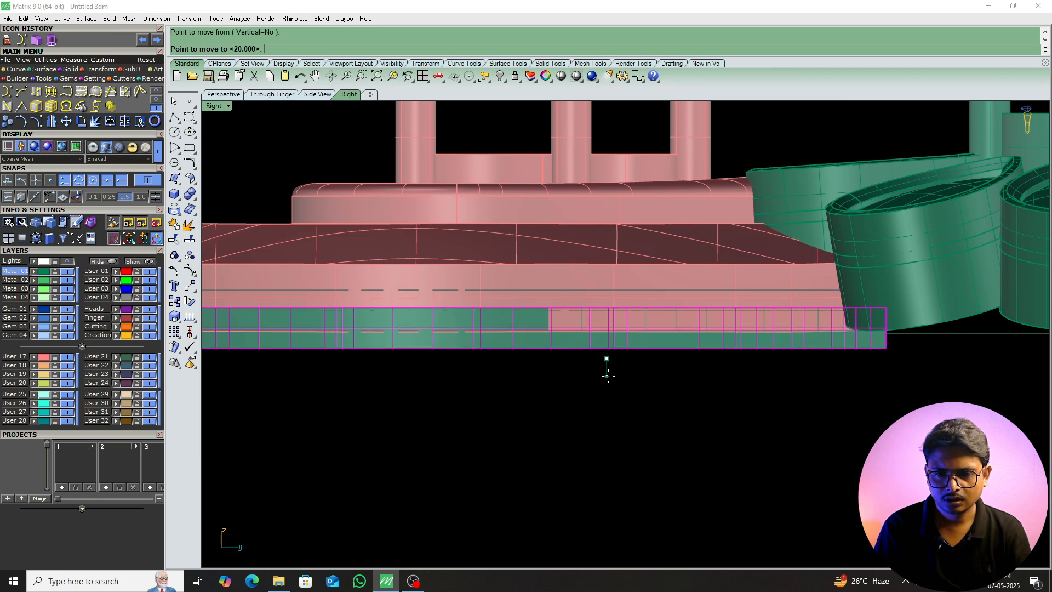
click(596, 374)
scroll(600, 386, down, 3)
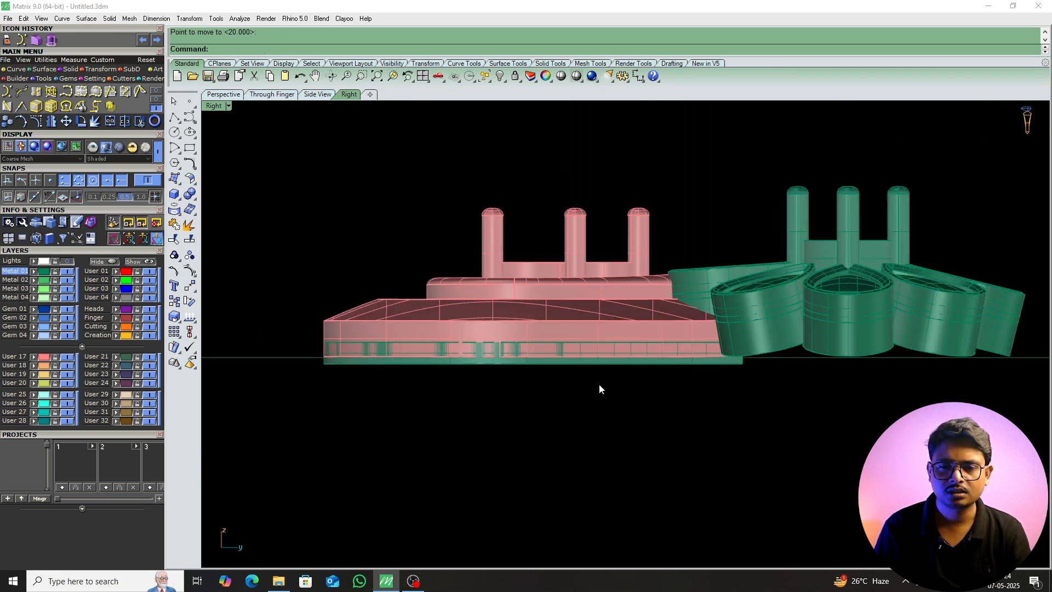
text(p)
key(Return)
right_drag(600, 384, 516, 553)
scroll(653, 335, up, 10)
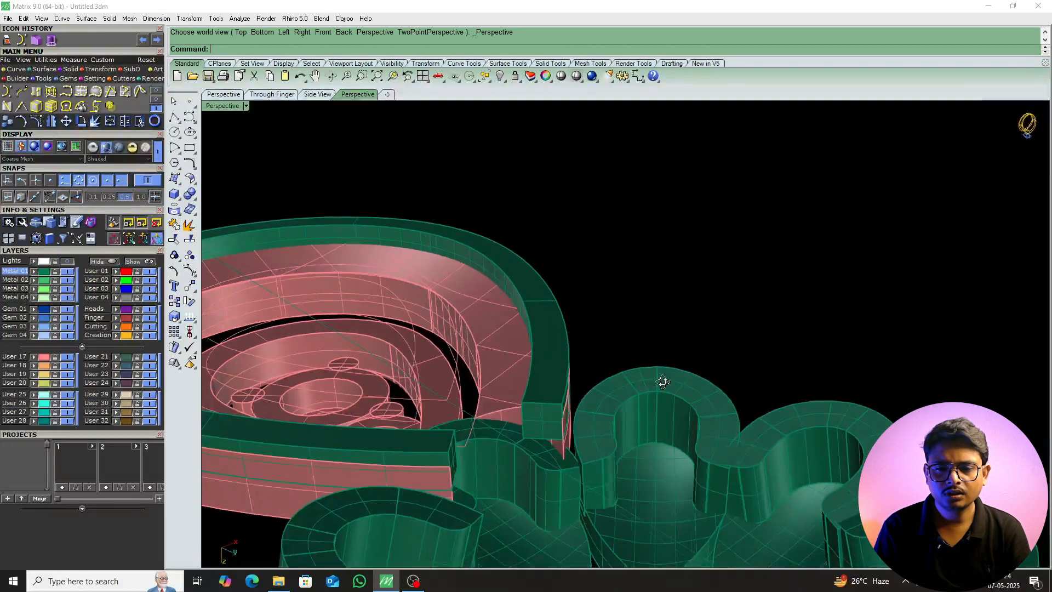
scroll(551, 420, up, 8)
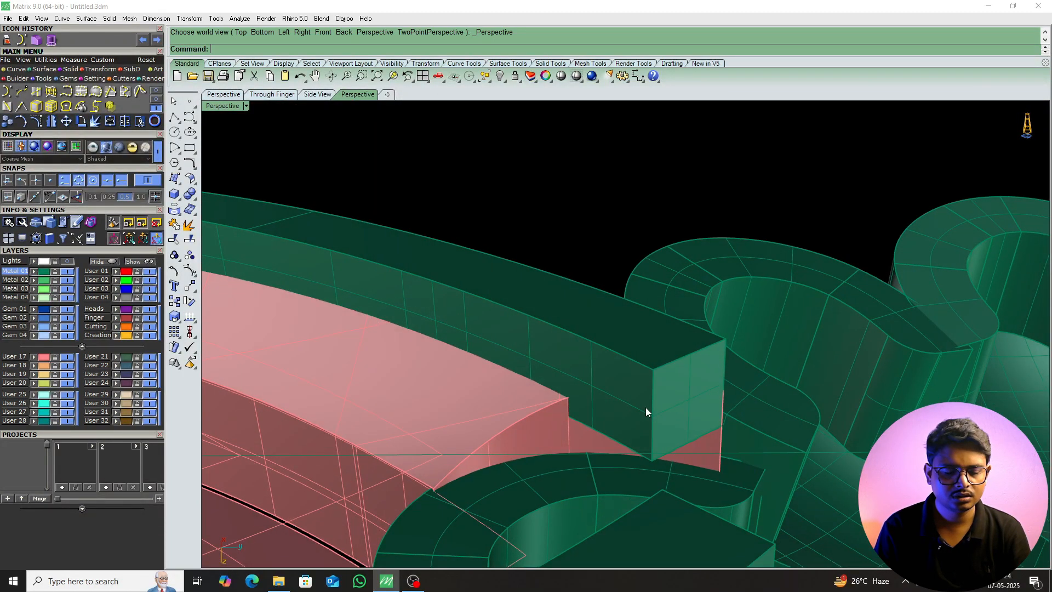
key(Return)
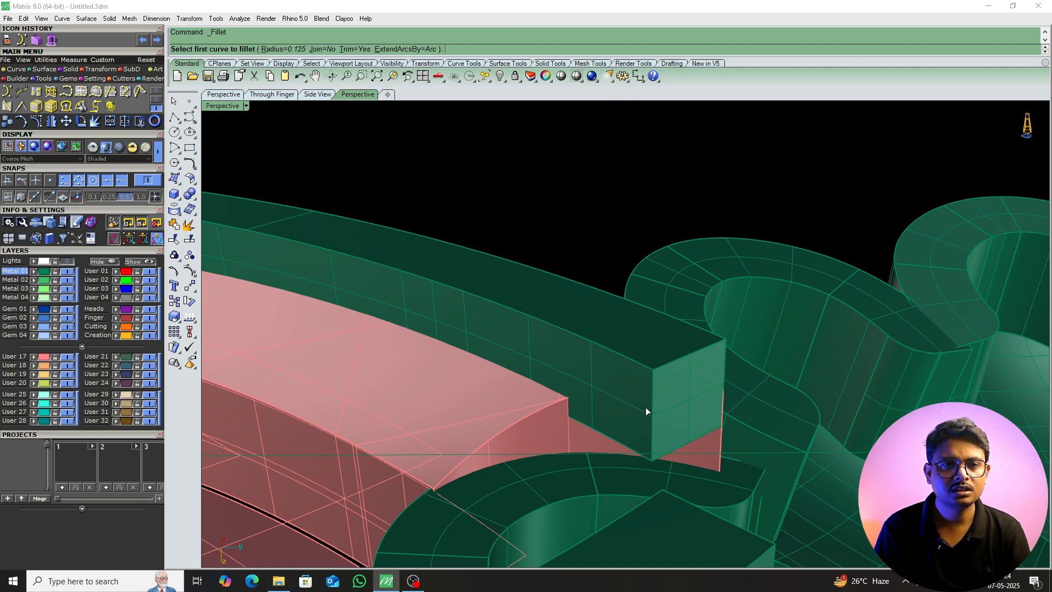
key(Return)
click(653, 386)
right_drag(675, 395, 816, 425)
key(Escape)
Fillet two edges at the band's open ends with a 0.4 radius.
text(FE)
key(Return)
text(.4)
key(Return)
click(509, 421)
click(335, 502)
key(Return)
key(Return)
Inspect the band and its fit under the pendant frame from several angles in shaded display.
right_drag(573, 407, 614, 420)
scroll(602, 333, down, 5)
scroll(696, 340, down, 5)
right_drag(792, 323, 538, 429)
scroll(537, 430, up, 5)
click(564, 75)
right_drag(652, 263, 696, 465)
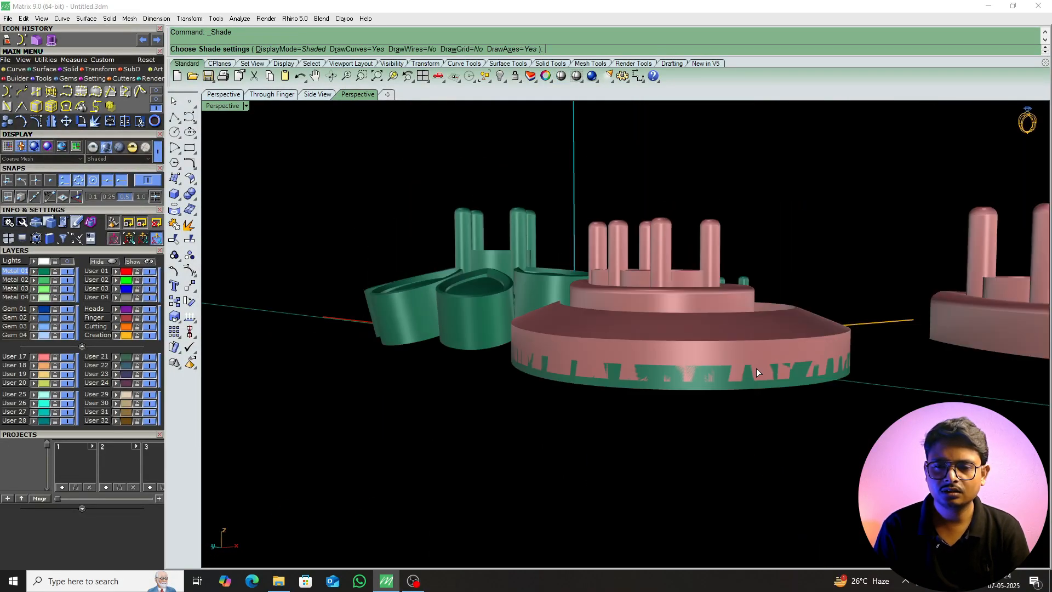
key(Escape)
right_drag(750, 360, 587, 453)
text(Top)
key(Return)
scroll(613, 419, up, 5)
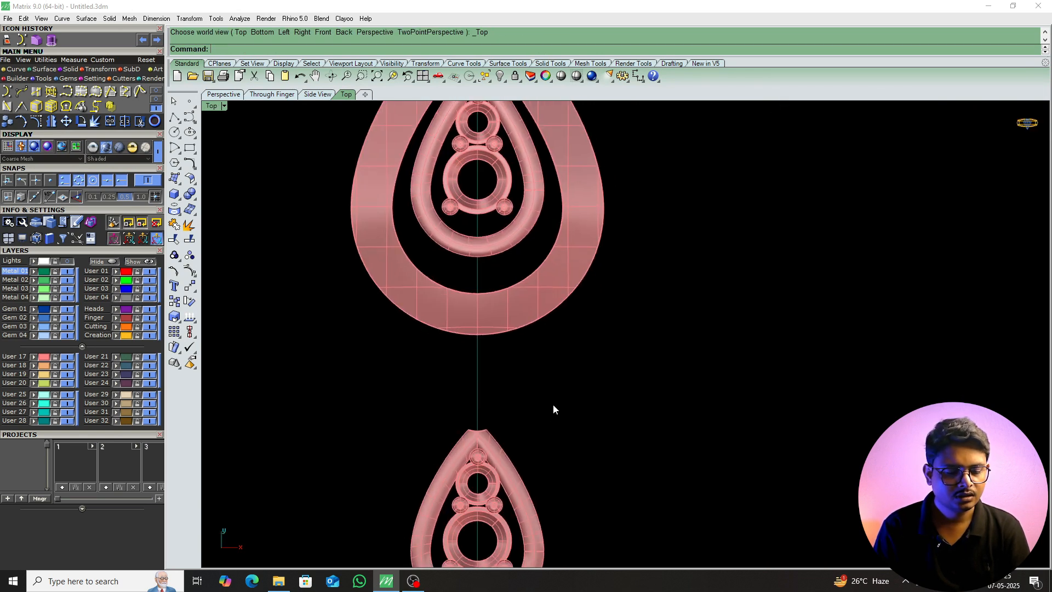
scroll(553, 411, down, 4)
text(Circle)
key(Return)
click(619, 400)
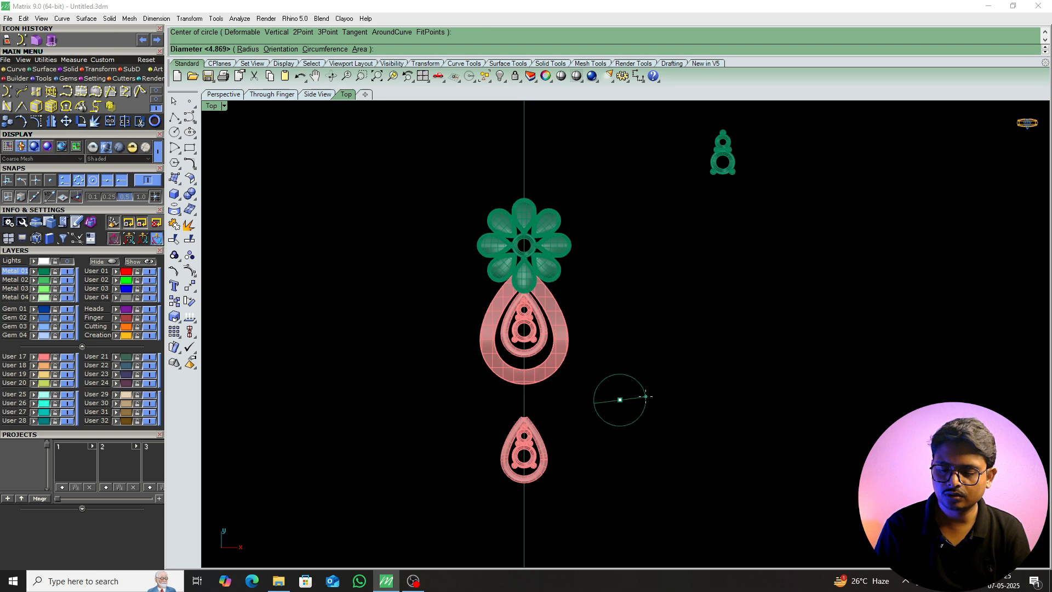
key(Escape)
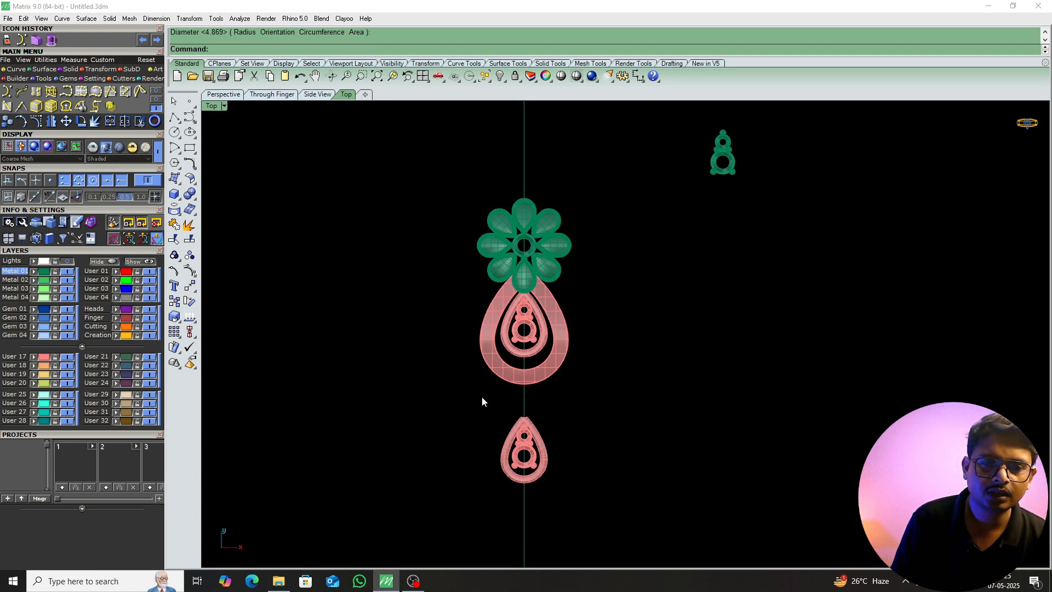
Show the pendant reference photo and move it beside the model to examine the link above the lower drop.
click(69, 262)
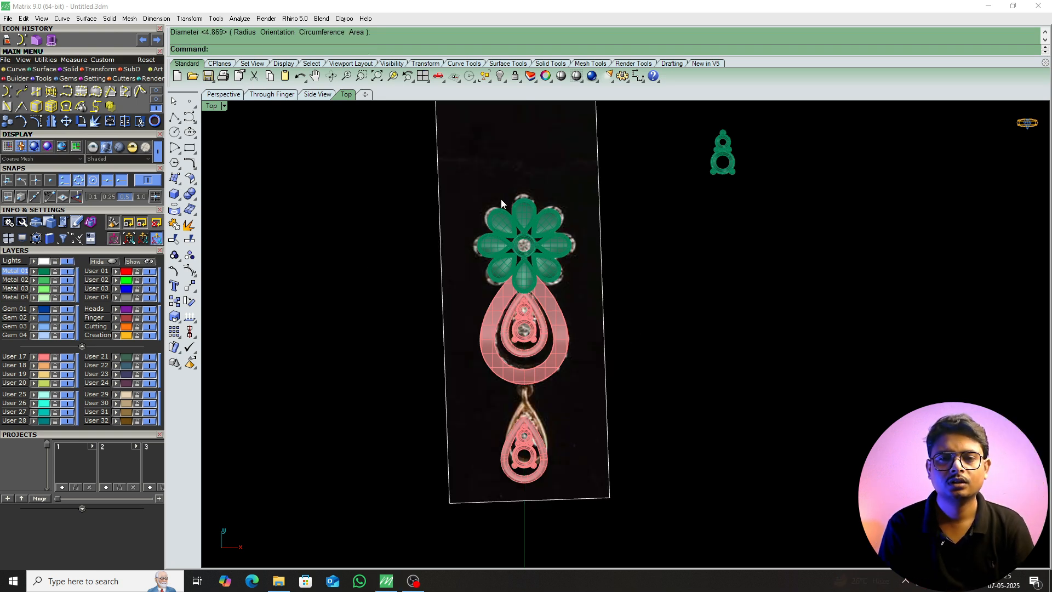
drag(522, 166, 299, 171)
scroll(298, 405, up, 12)
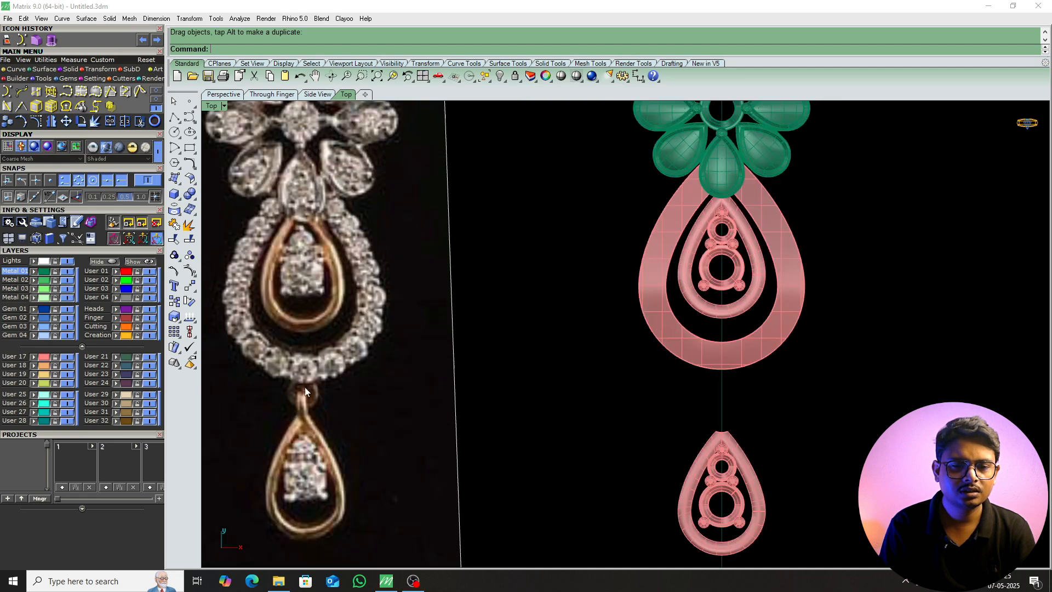
scroll(297, 413, down, 8)
right_drag(425, 428, 350, 381)
right_drag(668, 388, 546, 358)
scroll(548, 358, down, 8)
text(c)
key(Return)
click(635, 340)
click(646, 339)
click(636, 350)
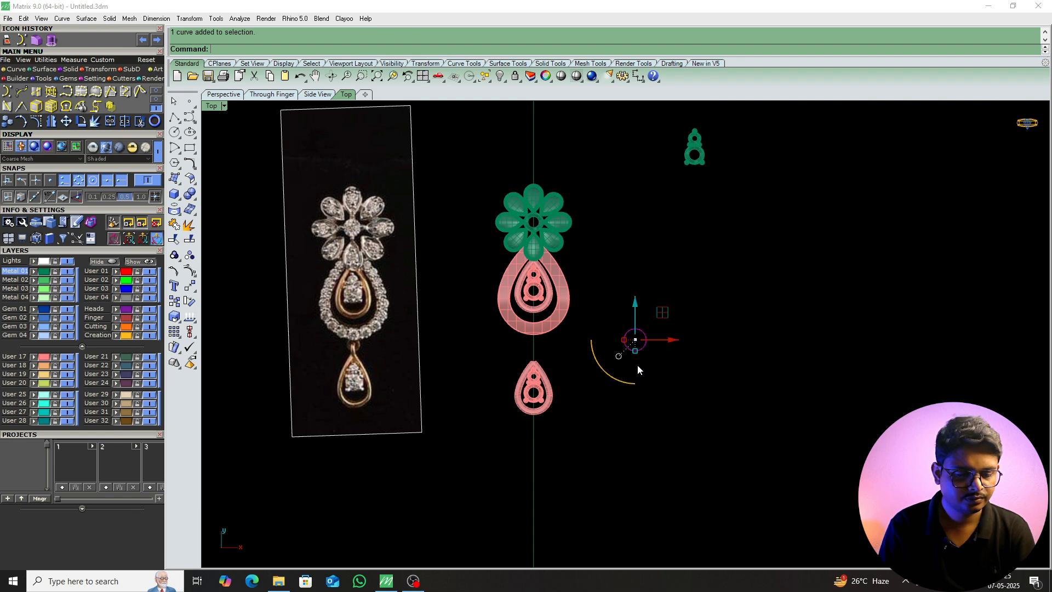
key(Delete)
Draw a circle with a diameter of 1.50 in the empty area beside the pendant in the top view.
text(c)
key(Return)
scroll(603, 340, up, 5)
click(612, 338)
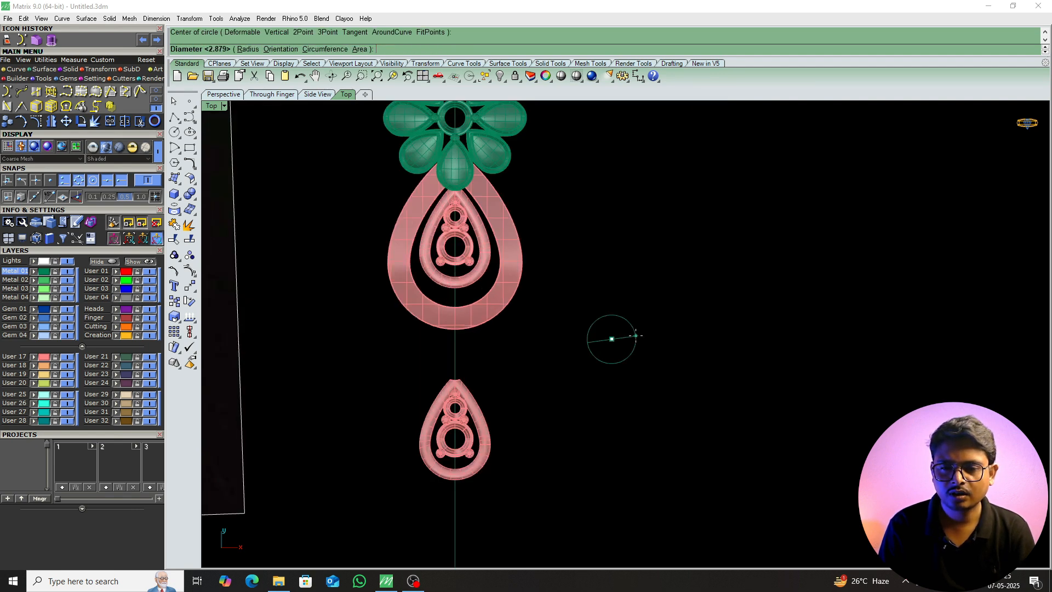
key(Return)
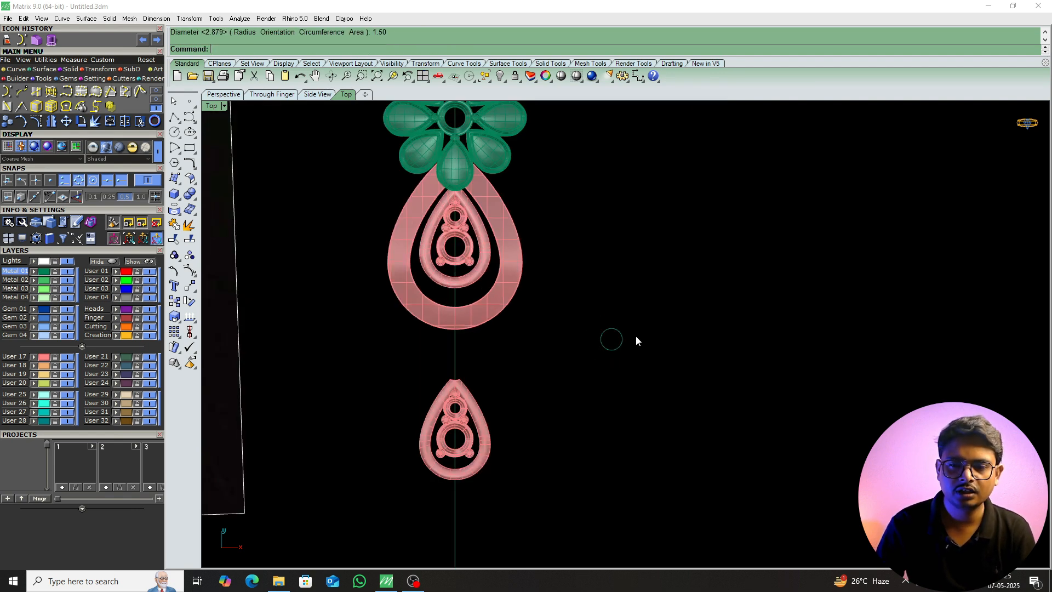
Offset the 1.50 circle outward by 0.3.
scroll(606, 344, up, 10)
click(673, 338)
right_drag(661, 344, 606, 357)
text(offset)
key(Return)
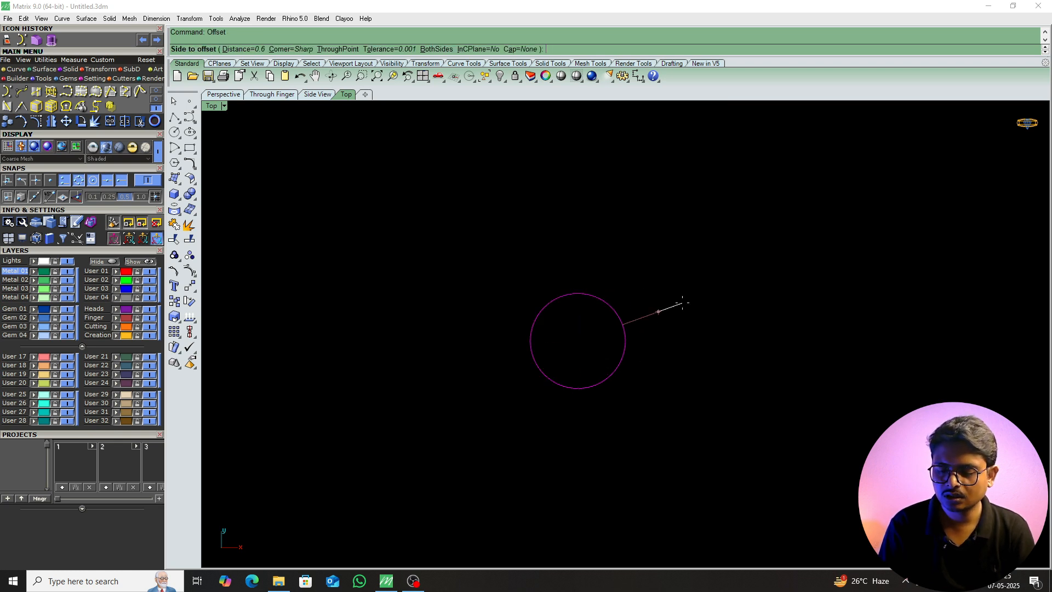
key(Return)
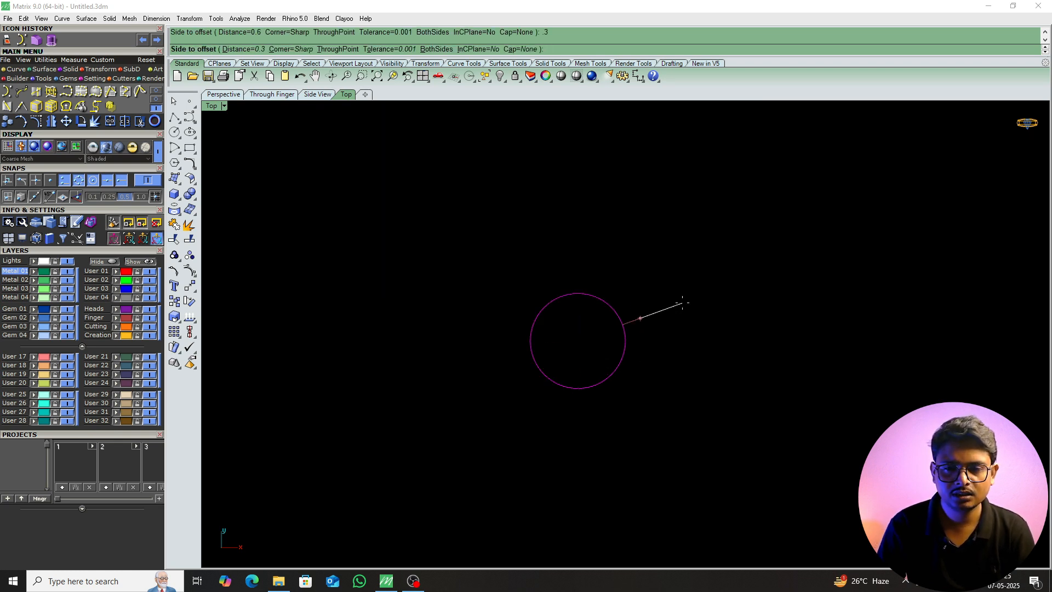
click(623, 322)
Create a round pipe ring along the offset circle, with the ring's hole matching the 1.50 circle.
click(642, 331)
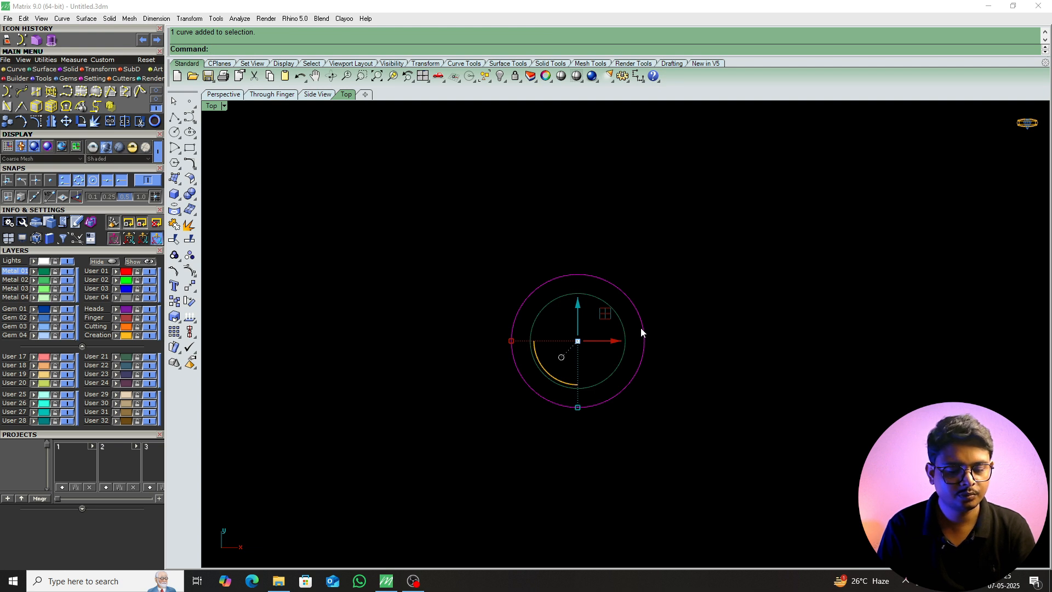
text(Pipe)
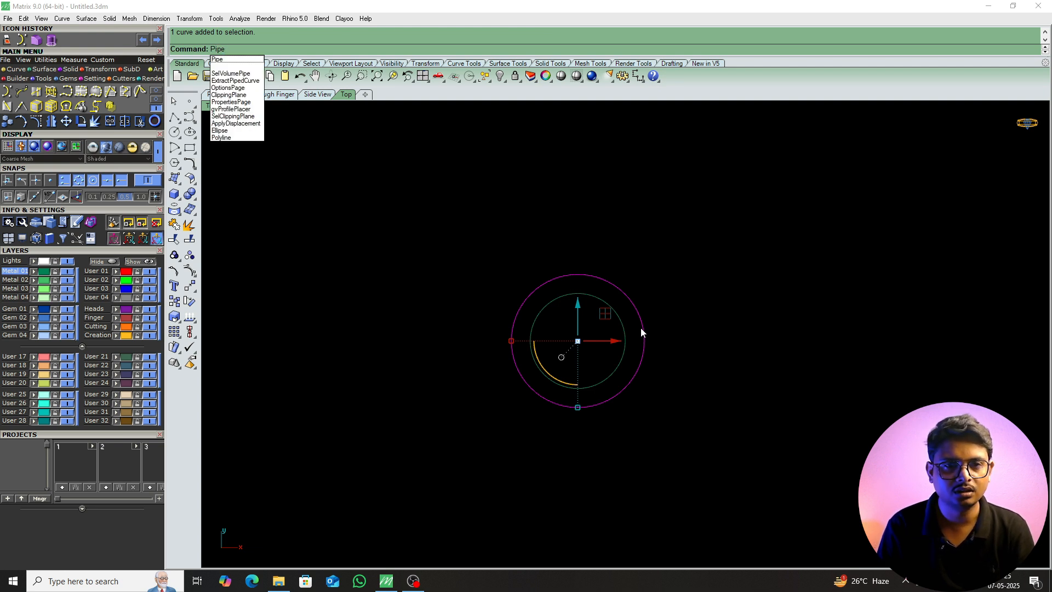
key(Return)
text(.4)
key(Return)
key(Return)
key(Escape)
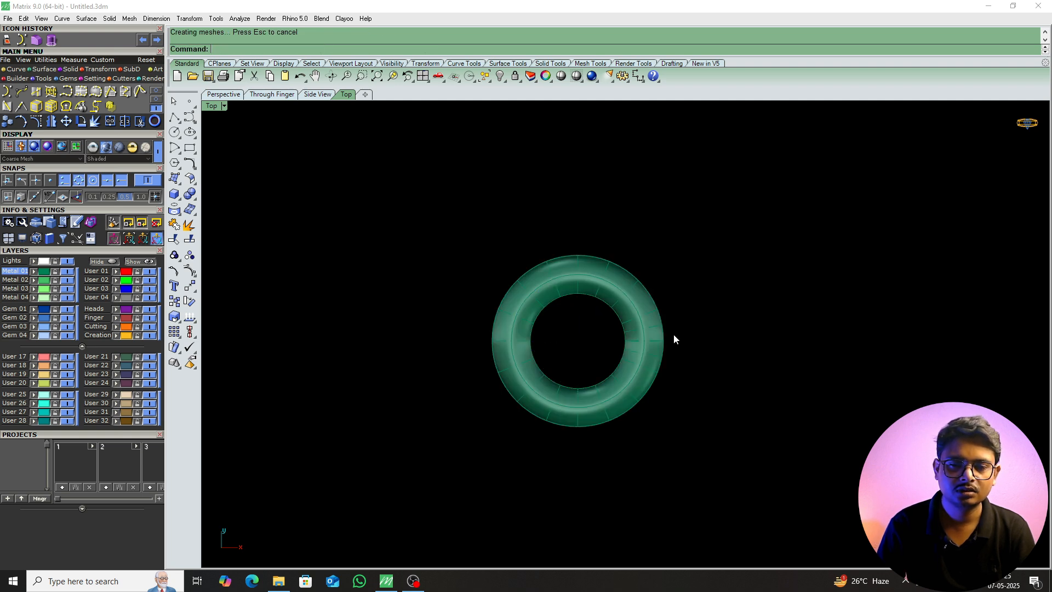
Copy the pipe ring a short distance below the original in the top view.
scroll(650, 325, down, 8)
click(650, 324)
scroll(630, 337, down, 2)
scroll(625, 337, up, 3)
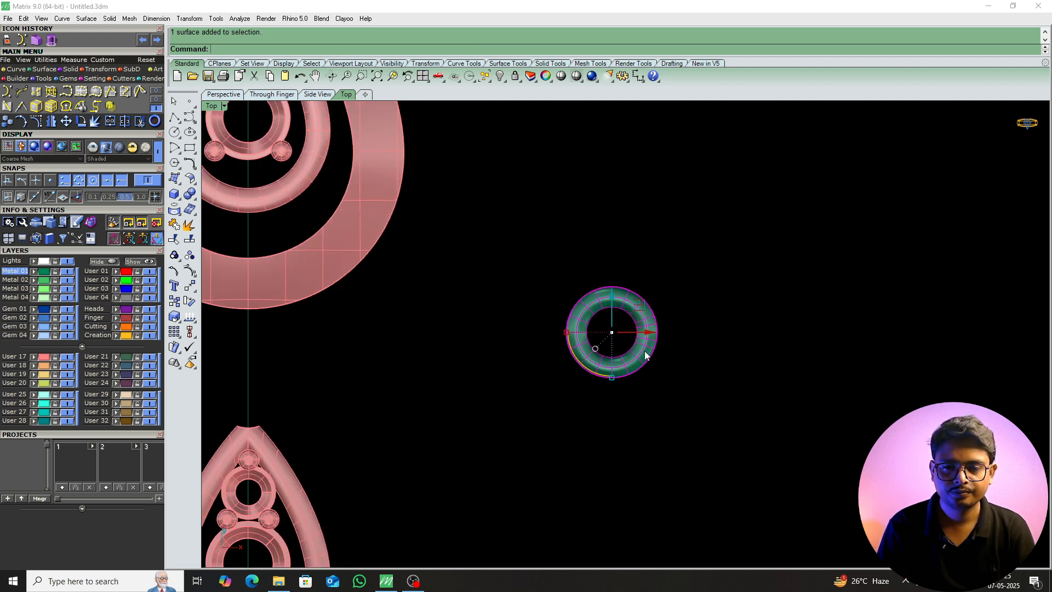
text(c)
key(Return)
click(676, 305)
click(678, 339)
right_click(679, 339)
Rotate the lower ring upright in the front view so the two rings interlock.
click(611, 380)
right_drag(598, 389, 583, 395)
text(f)
key(Return)
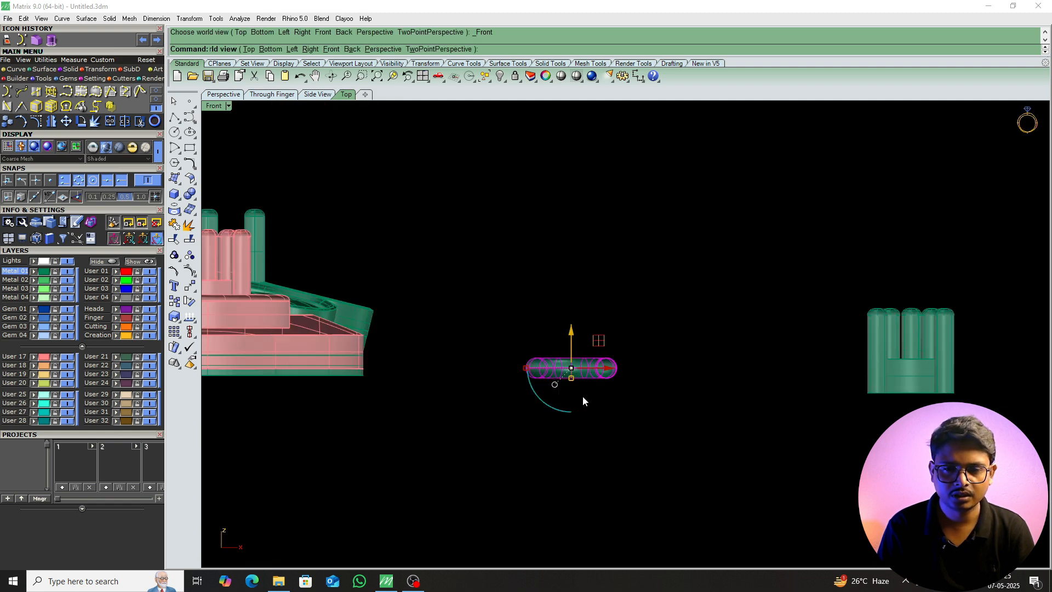
scroll(582, 383, up, 6)
drag(537, 406, 521, 339)
click(520, 339)
Move both linked rings onto the pendant's centre line, between the large teardrop frame and the small lower drop.
scroll(554, 348, down, 8)
text(t)
key(Return)
scroll(591, 320, down, 6)
scroll(590, 319, up, 5)
drag(512, 277, 619, 368)
drag(610, 302, 416, 315)
scroll(390, 332, up, 8)
click(490, 329)
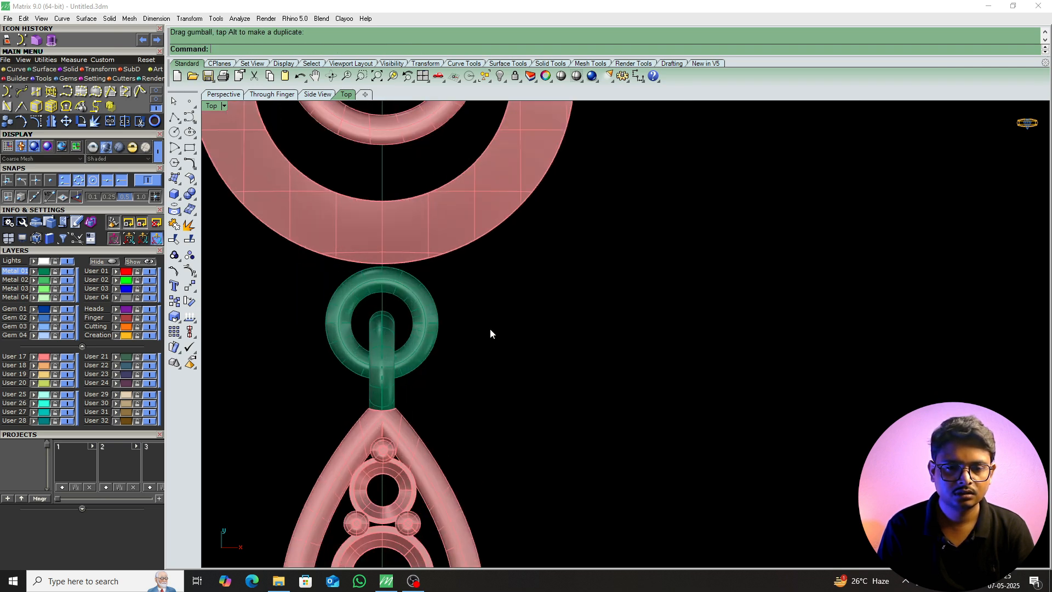
Adjust the linked rings in the top and right views so the flat ring meets the large frame's lower edge.
drag(397, 378, 396, 377)
text(Right)
key(Return)
drag(576, 357, 584, 348)
drag(611, 382, 637, 379)
click(492, 307)
Lower the small teardrop drop in the right view and shift it towards the upright ring to connect them.
drag(511, 250, 347, 313)
drag(375, 250, 382, 304)
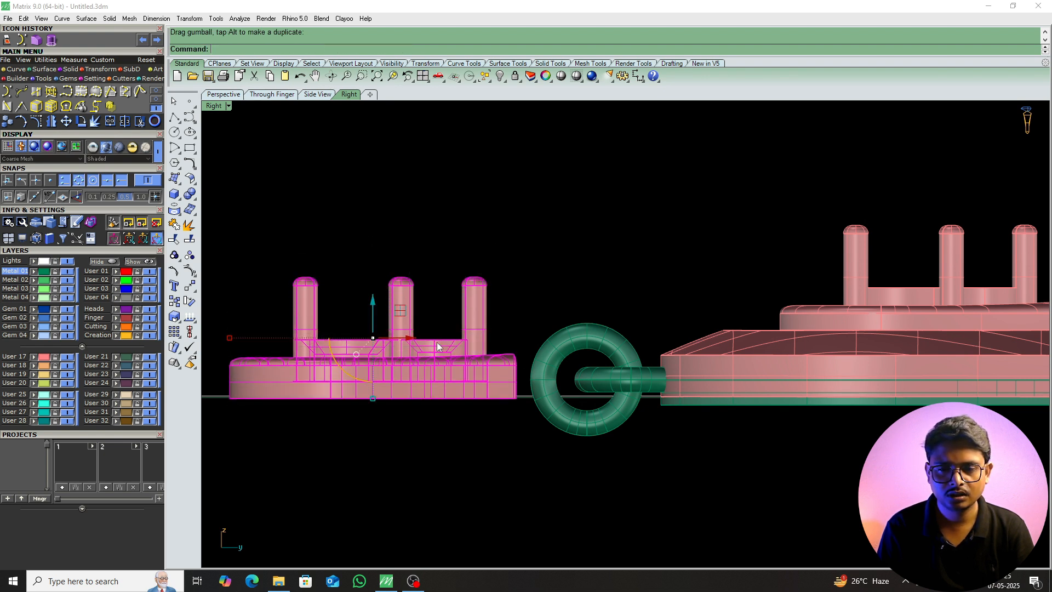
drag(405, 340, 438, 337)
scroll(476, 387, down, 7)
key(ctrl+F1)
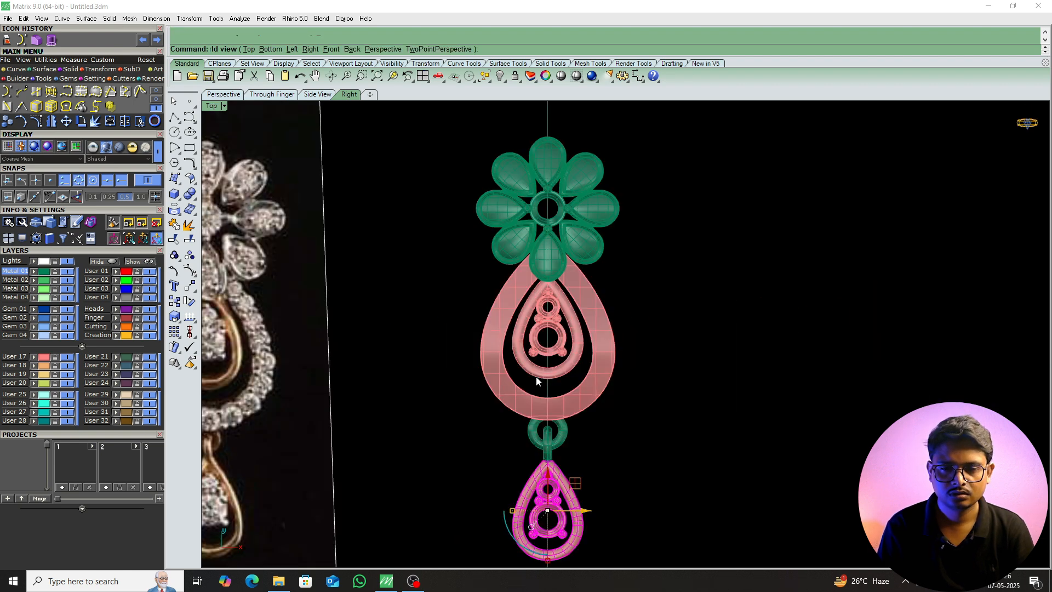
scroll(551, 477, up, 13)
scroll(558, 346, down, 10)
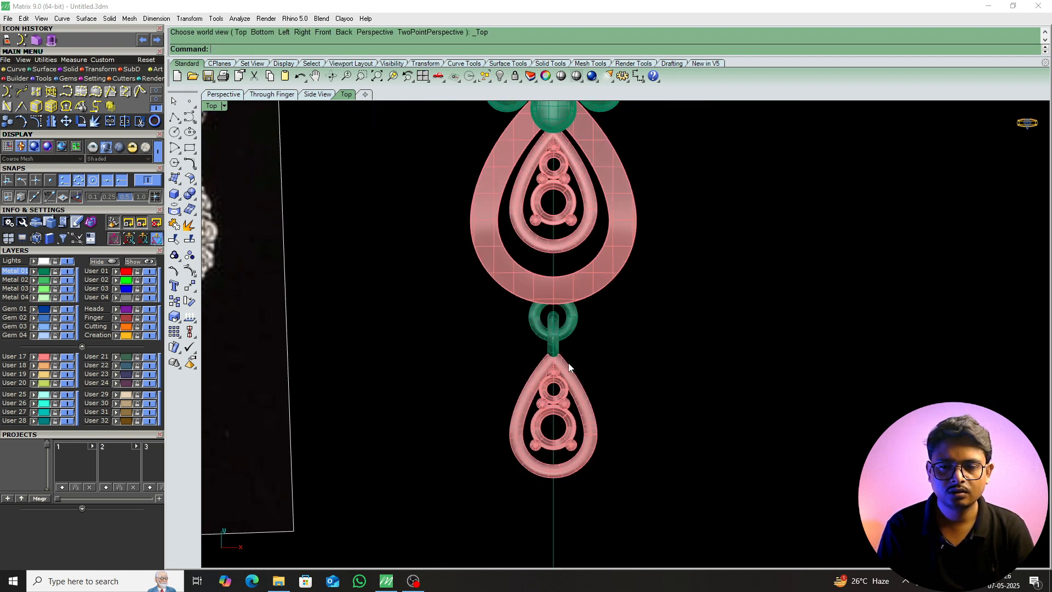
scroll(558, 346, down, 5)
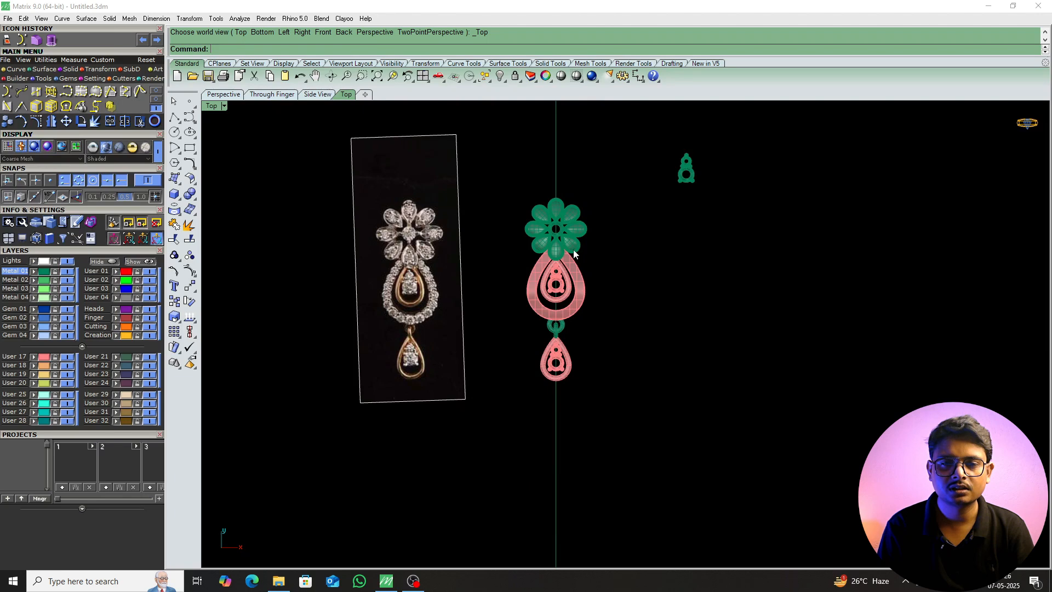
Delete the spare prong setting beside the flower and the pendant reference photo.
drag(651, 192, 650, 189)
key(Delete)
click(438, 241)
key(Delete)
Inspect the assembled pendant in shaded display, from the top and from the side in perspective.
scroll(528, 248, up, 5)
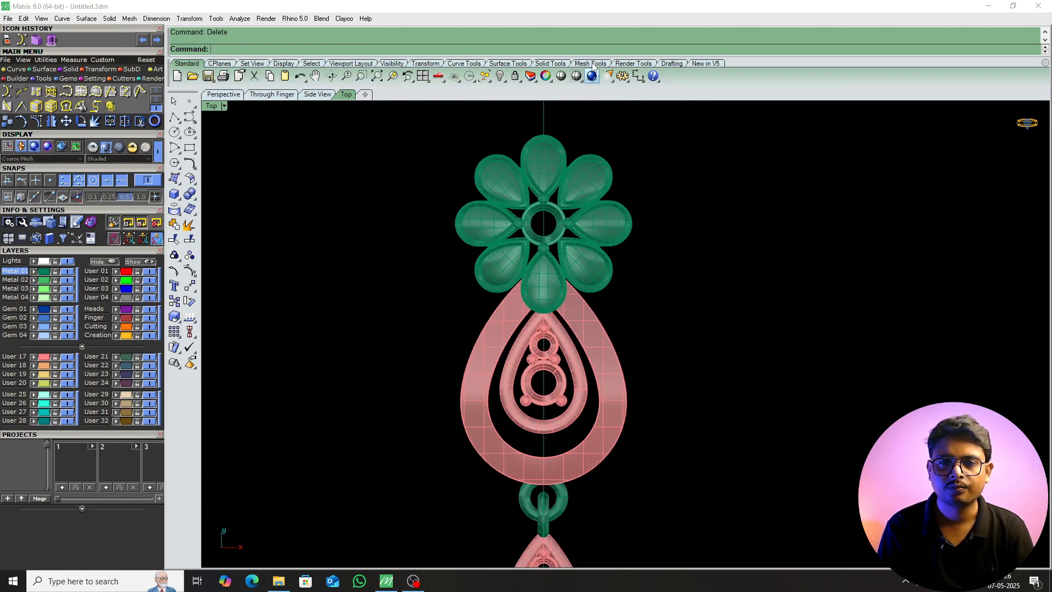
click(561, 75)
text(D)
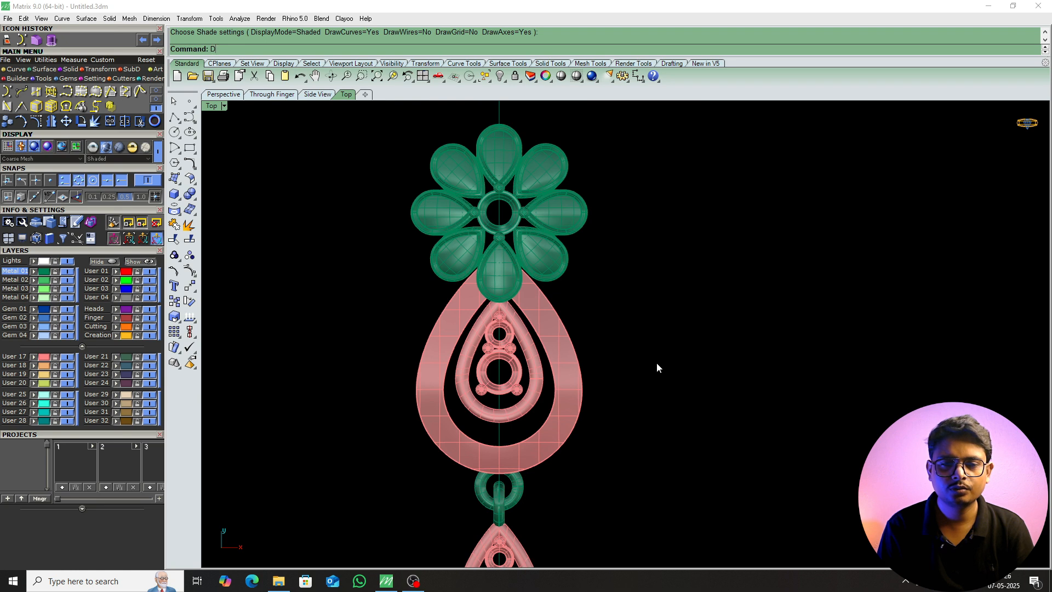
text(elete)
key(Return)
key(F4)
right_drag(658, 365, 704, 296)
scroll(654, 314, up, 3)
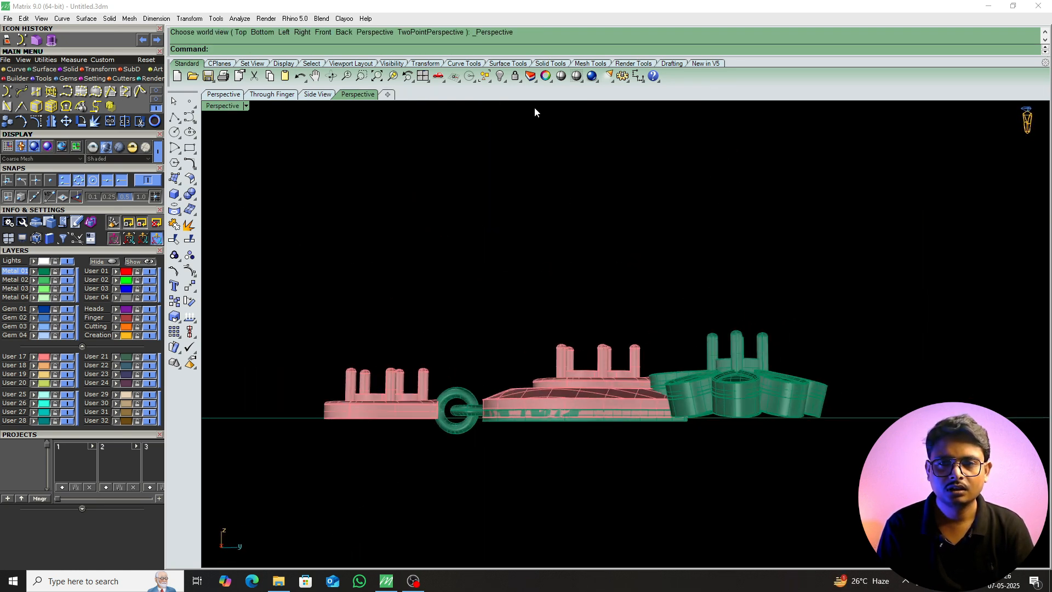
click(562, 75)
right_drag(581, 328, 685, 394)
click(460, 49)
right_drag(614, 416, 630, 394)
click(474, 49)
click(509, 48)
right_drag(566, 238, 729, 317)
key(F5)
scroll(623, 354, down, 6)
right_click(624, 354)
scroll(625, 355, up, 6)
right_drag(657, 352, 626, 369)
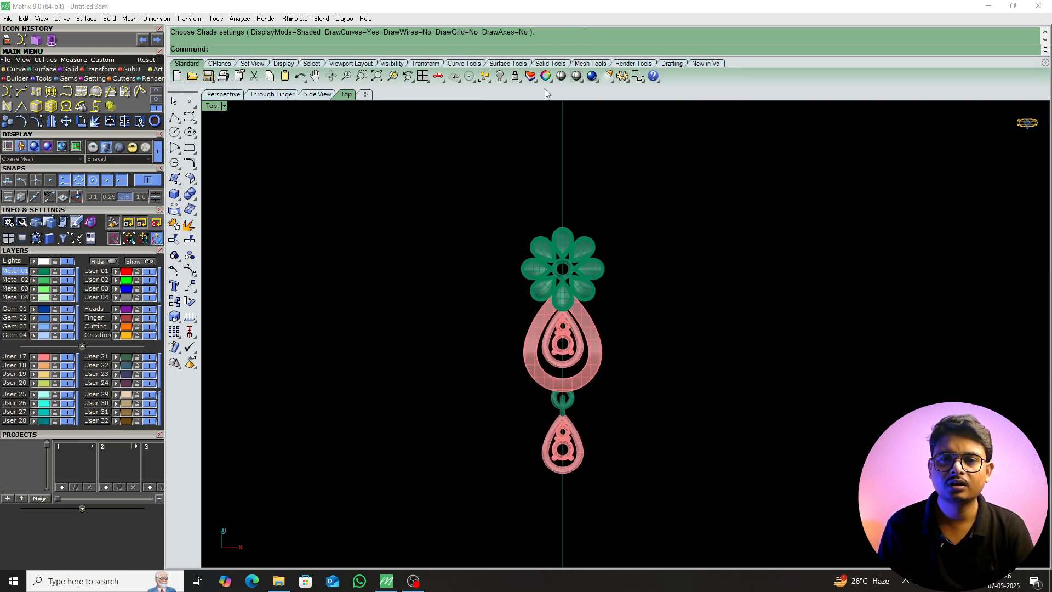
click(562, 75)
key(Delete)
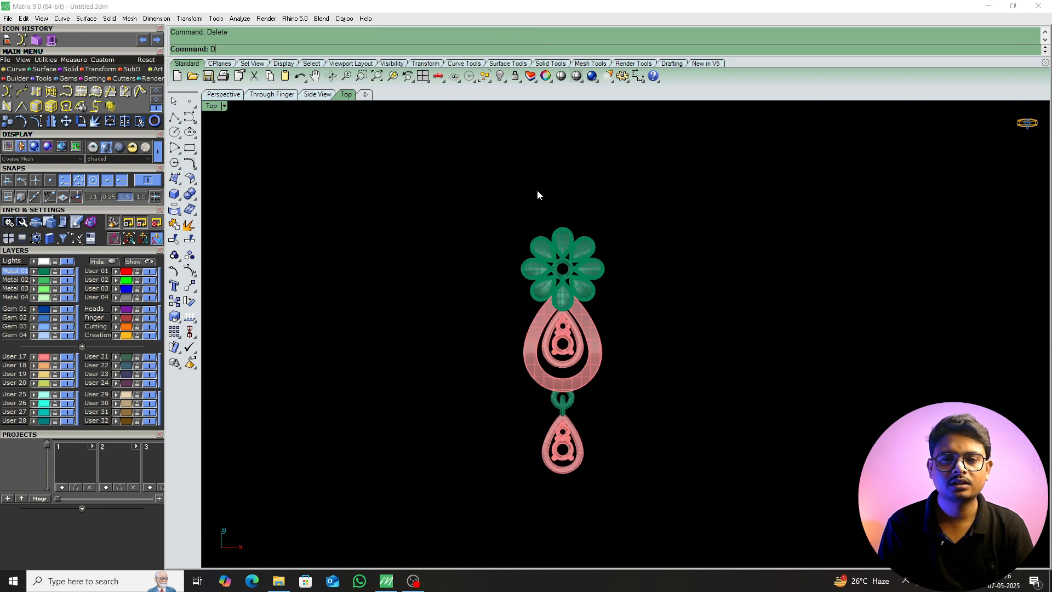
scroll(537, 195, down, 5)
scroll(520, 195, up, 5)
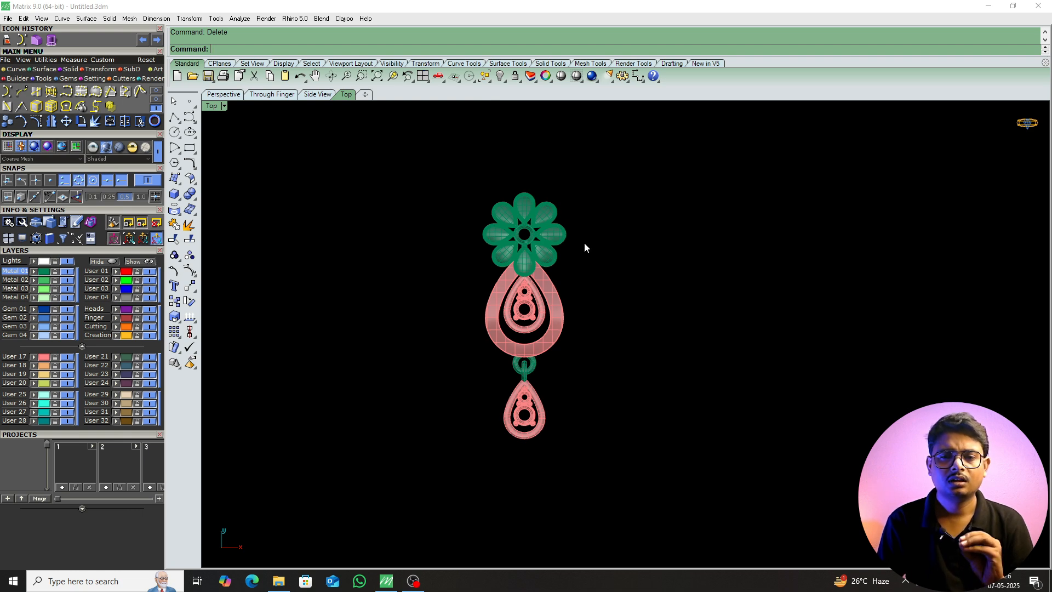
scroll(543, 277, up, 5)
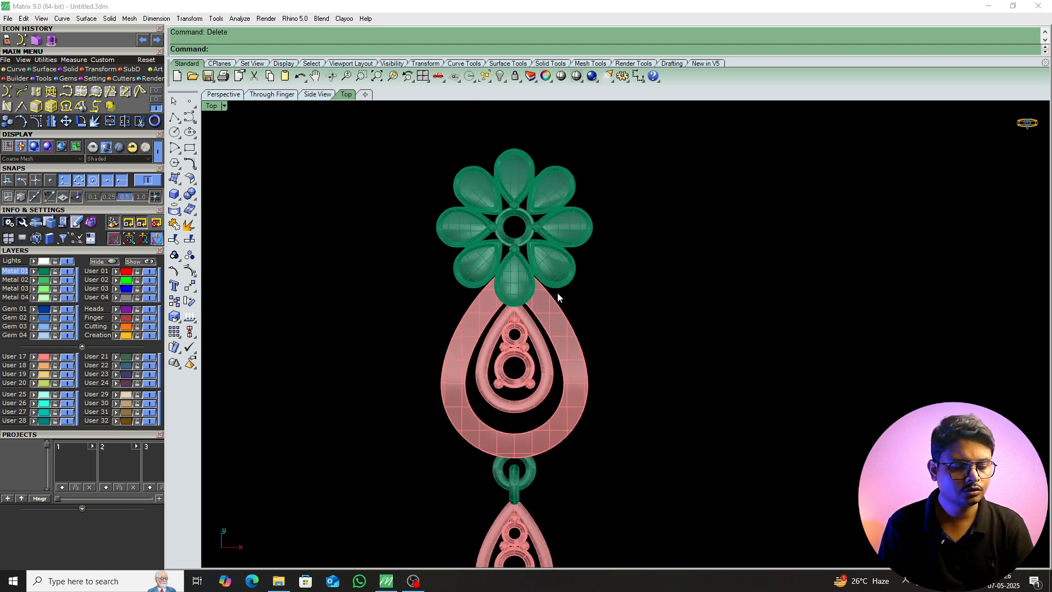
Examine the flower's side profile, the open undersides of its petals and its centre setting from the right, perspective and top views.
key(ctrl+F3)
scroll(722, 354, up, 5)
right_drag(723, 354, 673, 341)
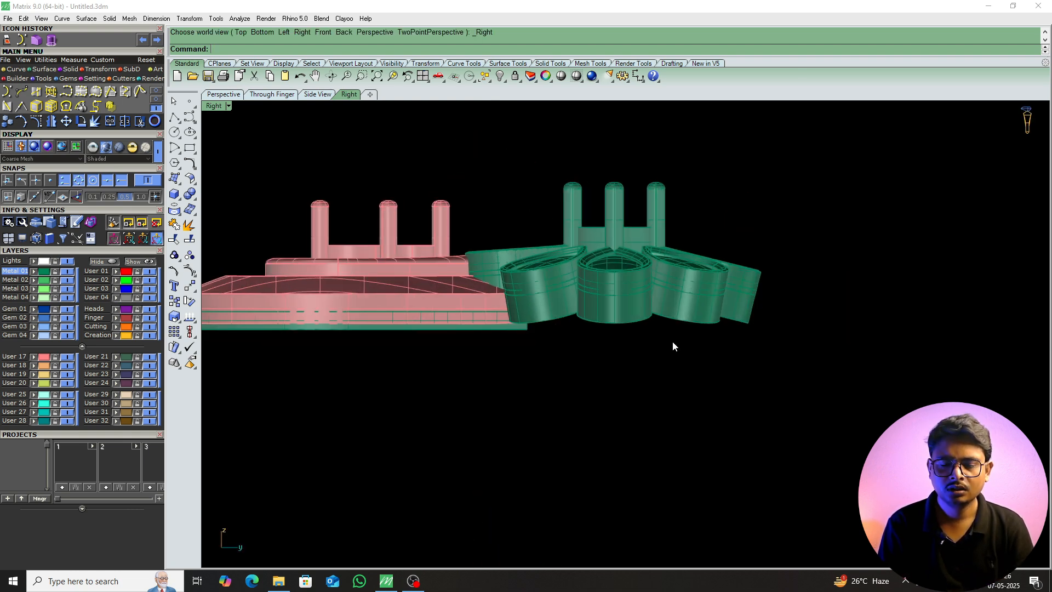
scroll(677, 338, up, 4)
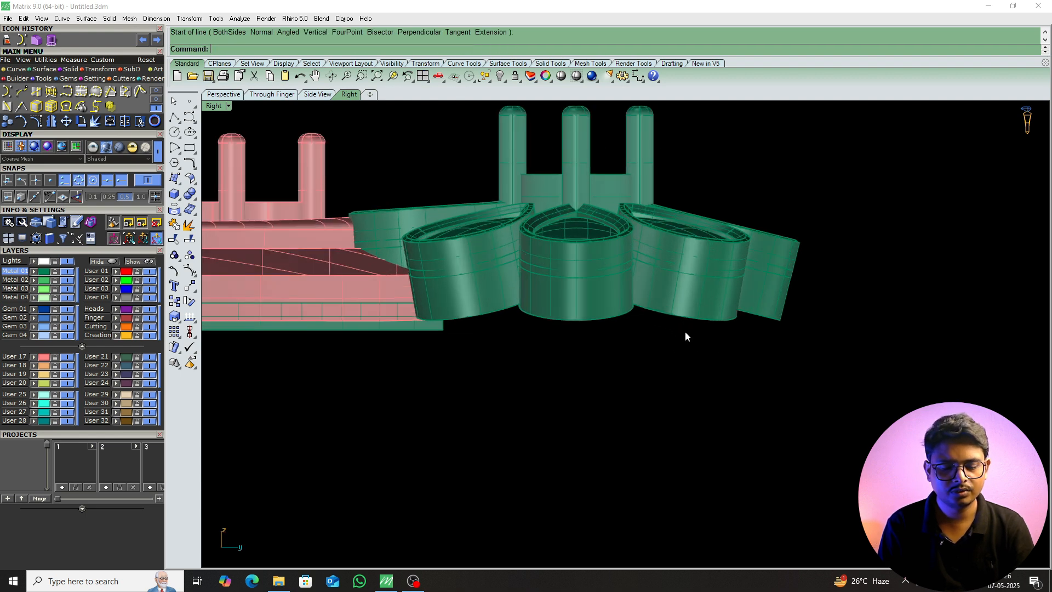
key(ctrl+F4)
right_drag(682, 338, 656, 554)
scroll(640, 363, up, 8)
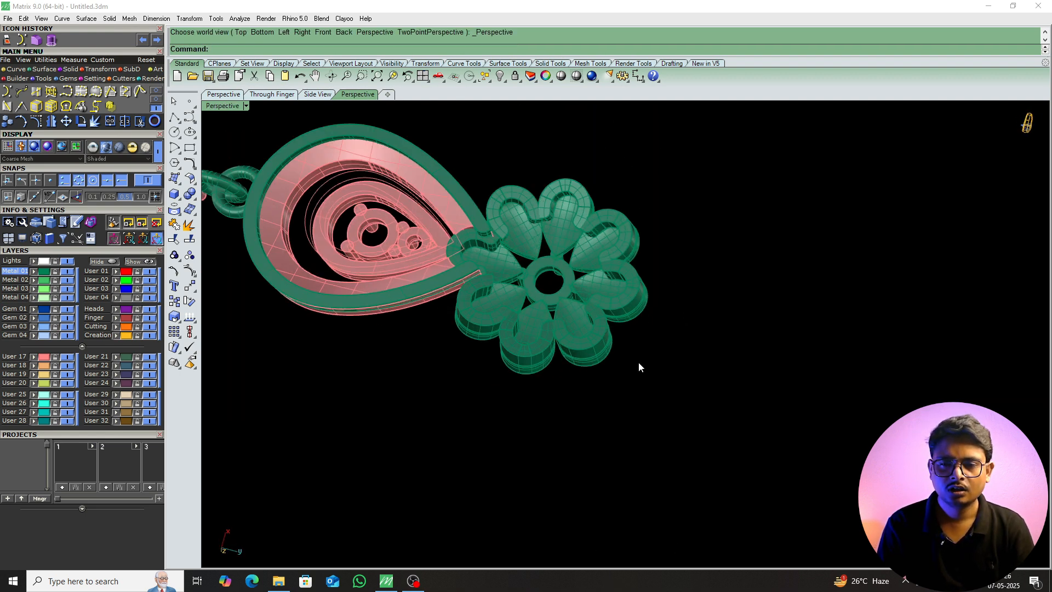
scroll(569, 331, down, 5)
scroll(617, 302, up, 6)
right_drag(630, 317, 658, 296)
scroll(639, 334, down, 6)
scroll(627, 358, up, 6)
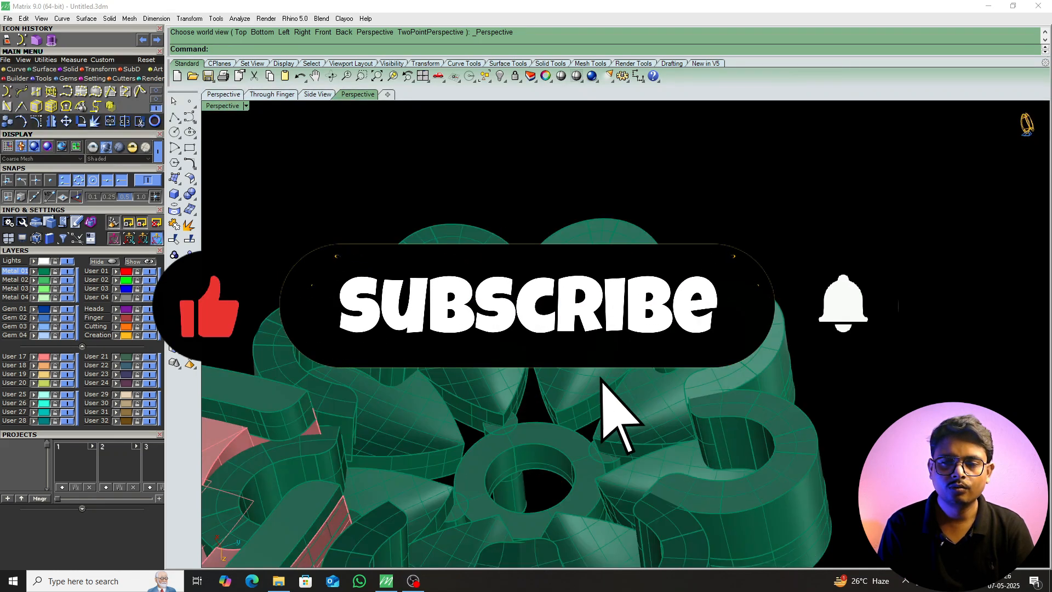
shift+right_drag(627, 359, 486, 428)
scroll(487, 428, down, 2)
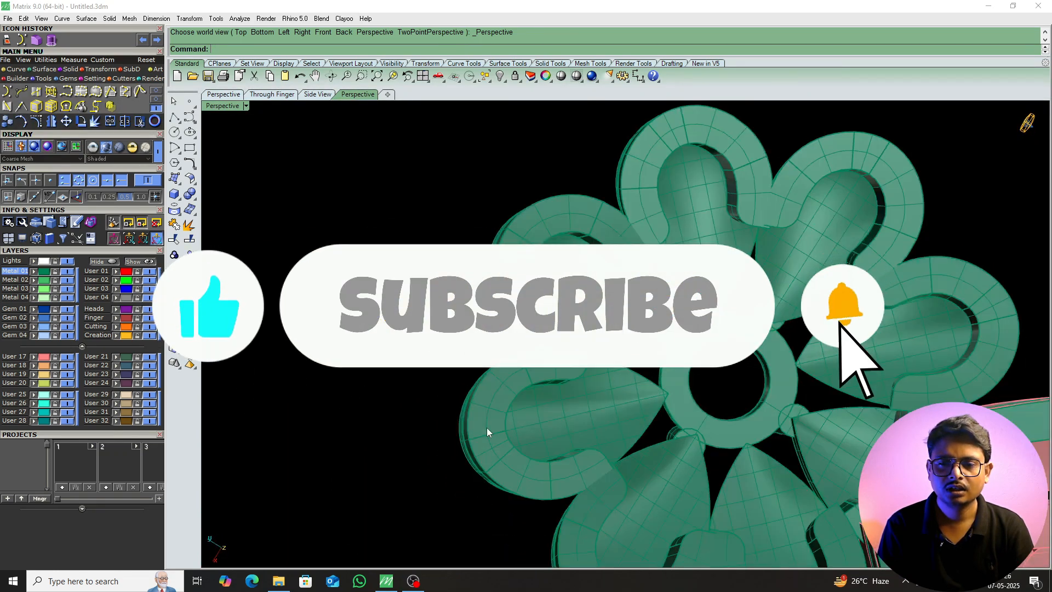
scroll(487, 427, up, 4)
right_drag(564, 466, 580, 419)
right_drag(574, 366, 565, 359)
key(ctrl+F1)
scroll(565, 359, down, 9)
scroll(589, 429, up, 8)
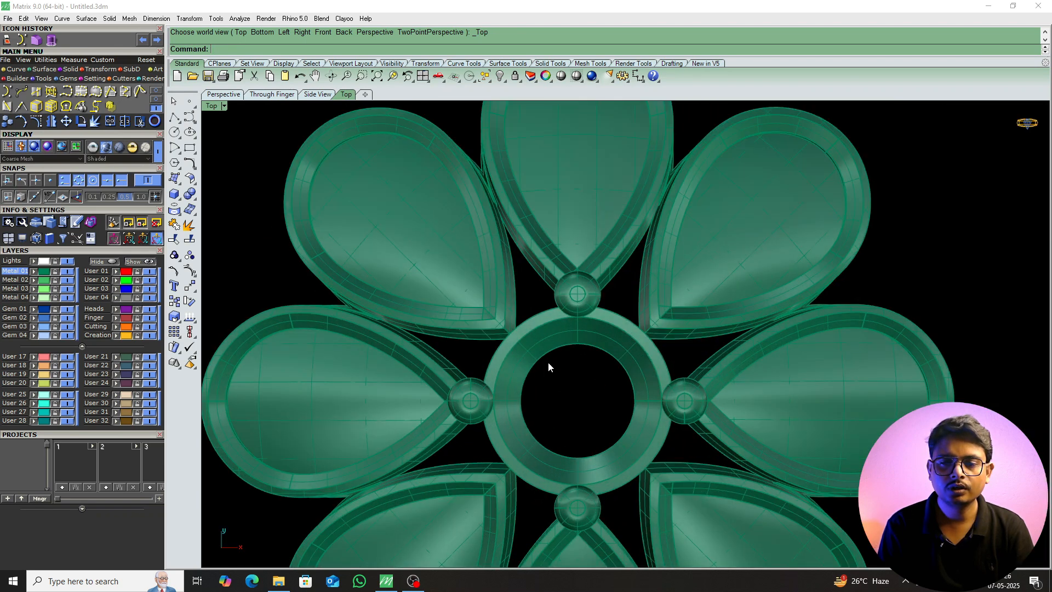
scroll(537, 377, down, 7)
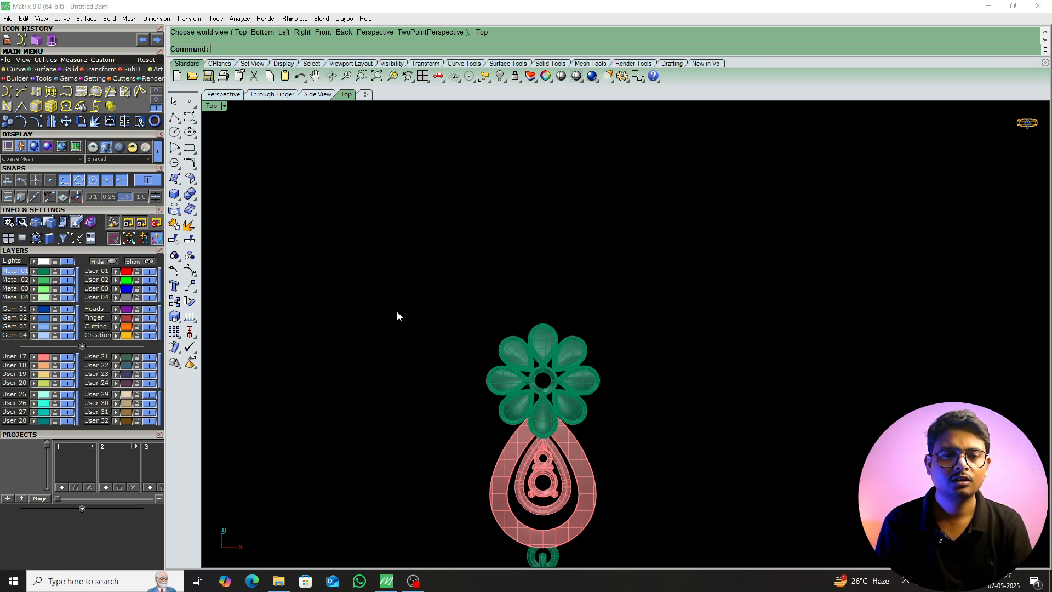
Draw a circle over the flower's uppermost petal in the top view and scale it down to fit within the petal.
click(174, 133)
scroll(568, 371, up, 10)
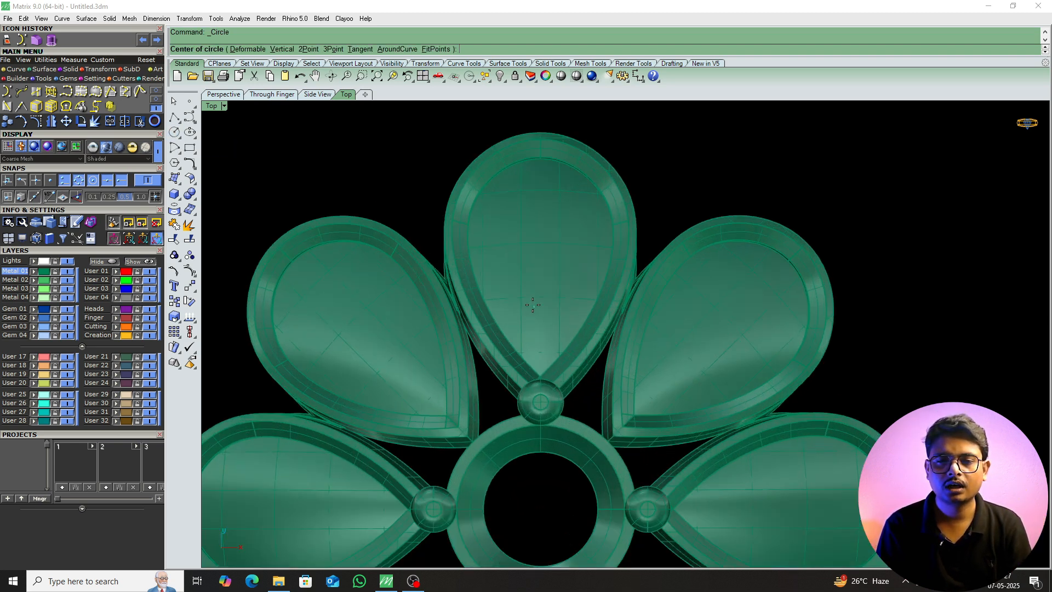
click(532, 305)
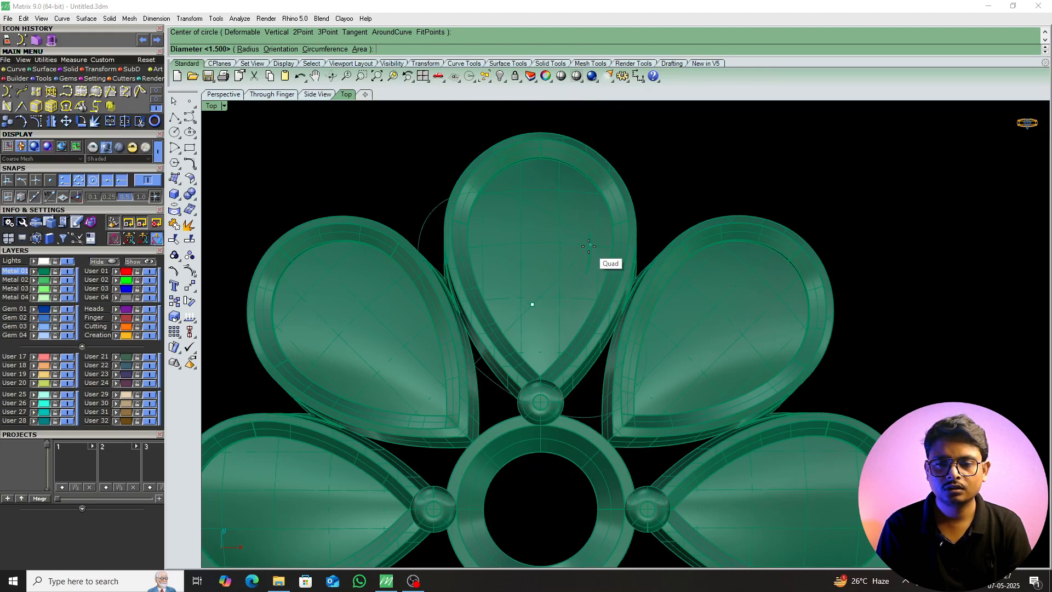
scroll(575, 280, up, 3)
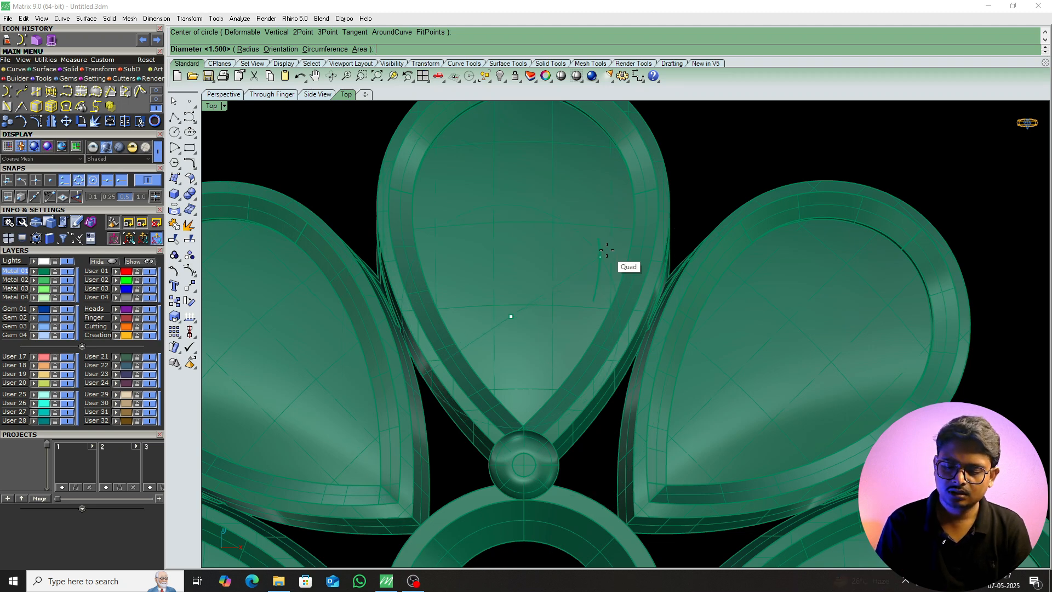
key(Return)
click(675, 255)
scroll(554, 273, down, 8)
text(sc)
key(Return)
click(545, 278)
click(698, 126)
click(634, 192)
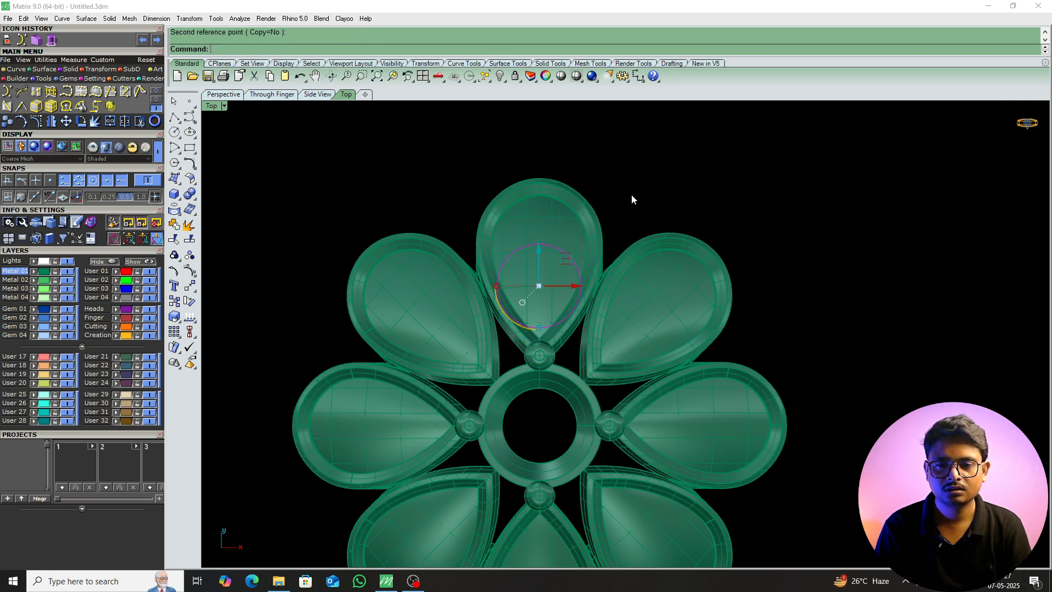
Lower the circle towards the underside of the petal and extrude it into a solid disc.
text(p)
key(Return)
right_drag(659, 284, 603, 170)
scroll(713, 333, up, 6)
right_drag(712, 332, 630, 313)
drag(647, 314, 645, 339)
text(ex)
key(Return)
click(655, 424)
key(Escape)
Adjust the disc's depth in perspective so it sits in the opening on the back of the petal.
right_drag(658, 426, 604, 310)
click(604, 310)
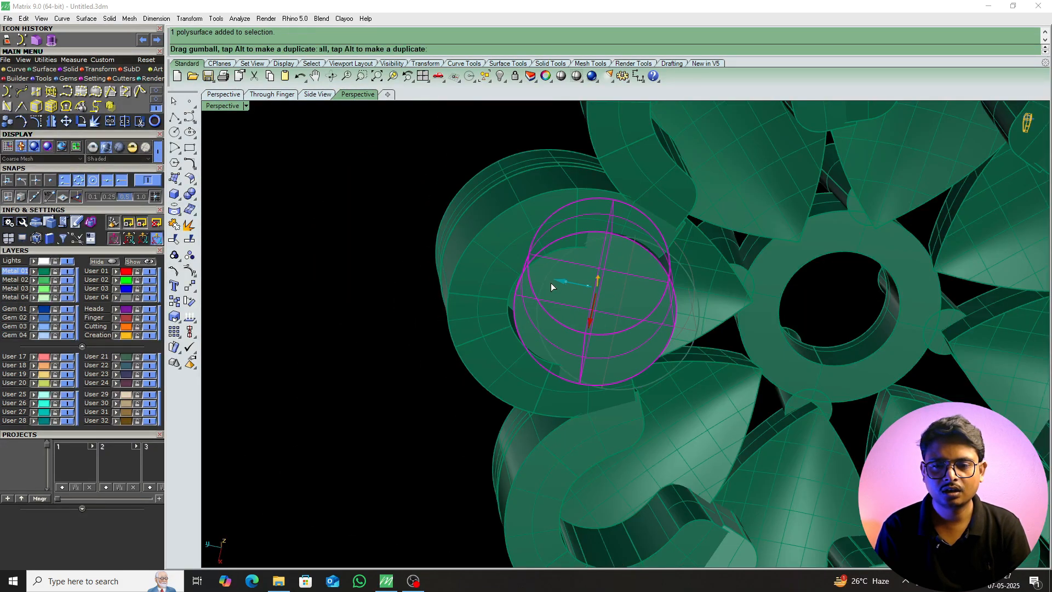
right_drag(557, 285, 642, 376)
click(642, 382)
drag(619, 291, 624, 320)
drag(619, 358, 620, 334)
key(Escape)
scroll(620, 335, down, 8)
right_drag(628, 305, 525, 514)
Draw a vertical line starting at the disc on the petal's back and running straight down in the front view.
scroll(599, 346, up, 7)
scroll(599, 346, up, 5)
text(l)
key(Return)
right_drag(623, 173, 636, 277)
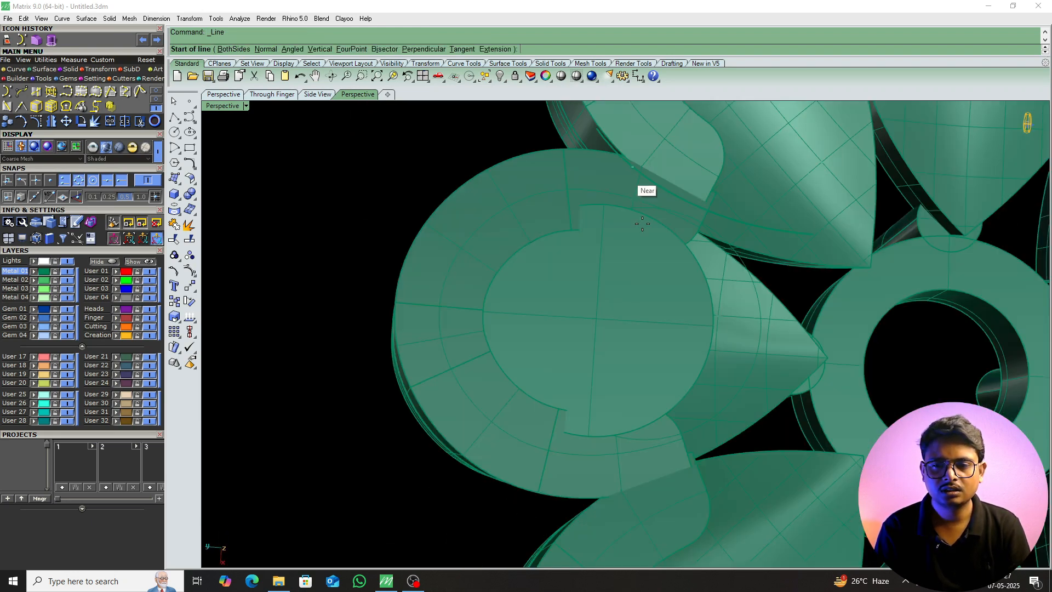
scroll(667, 403, up, 6)
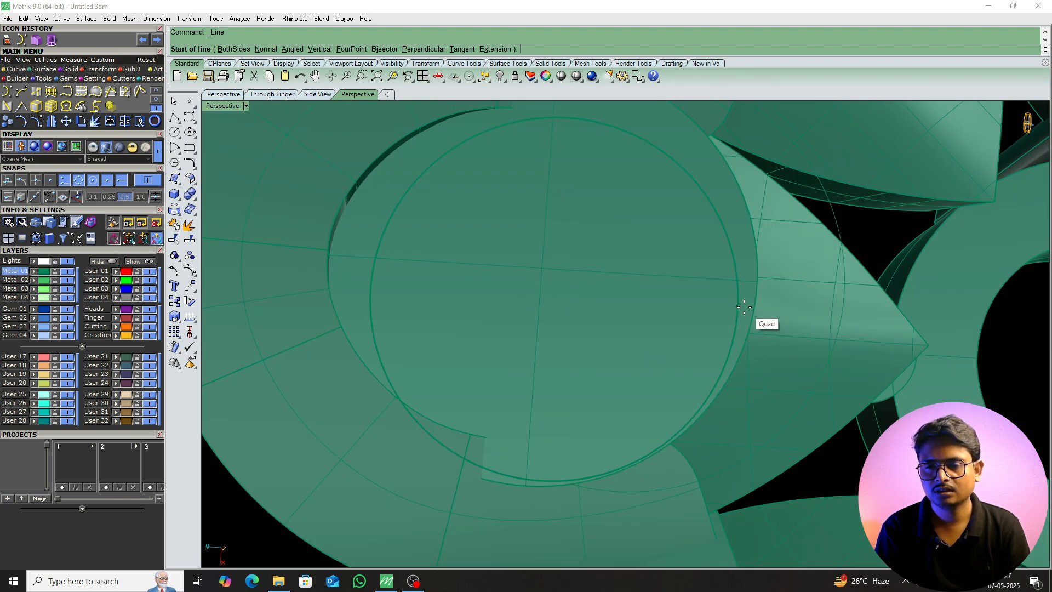
right_drag(744, 307, 769, 252)
click(733, 389)
scroll(657, 365, down, 15)
key(F2)
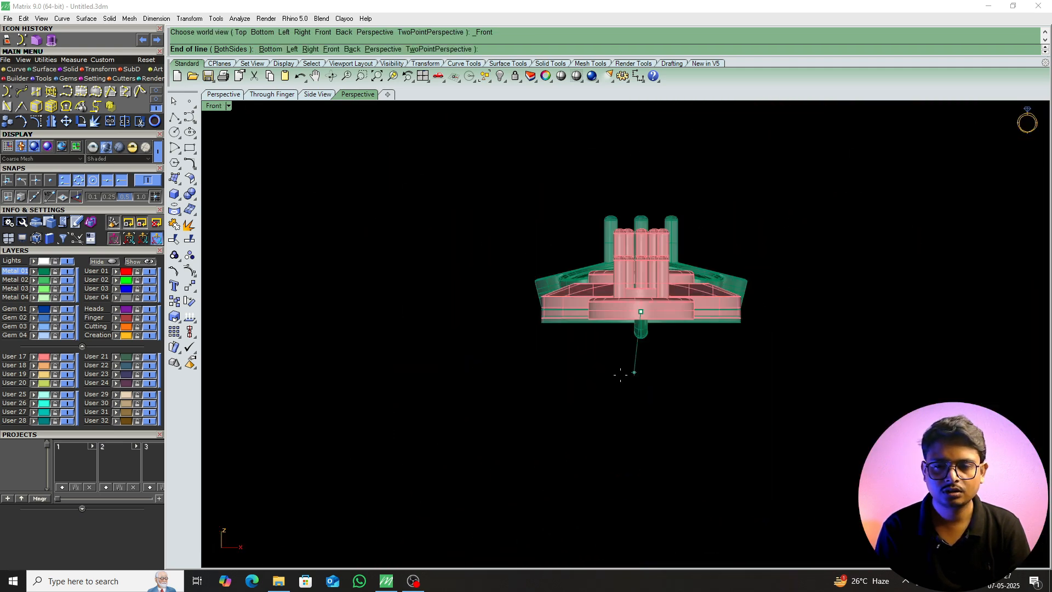
click(647, 442)
click(641, 409)
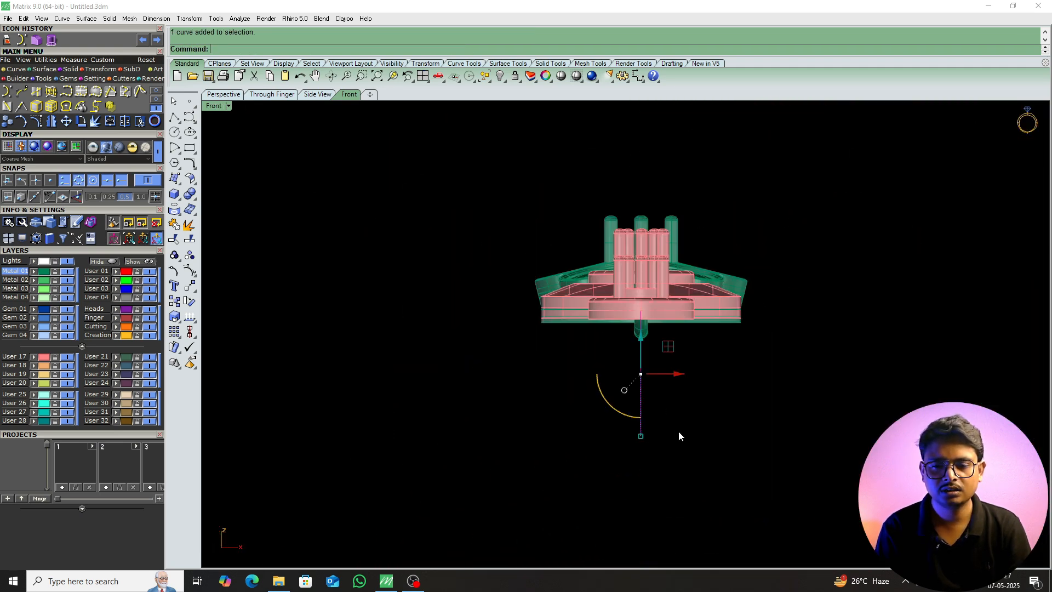
Pipe the vertical line into a solid round post with flat end caps.
right_drag(677, 434, 646, 434)
text(Pipe)
key(Return)
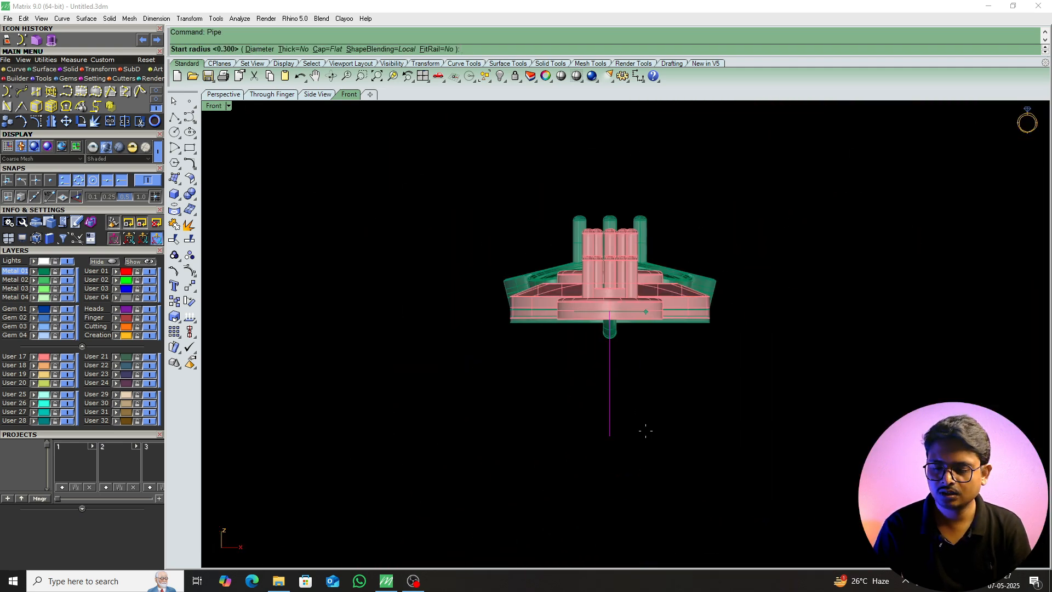
key(Return)
key(Return)
key(Return)
key(Escape)
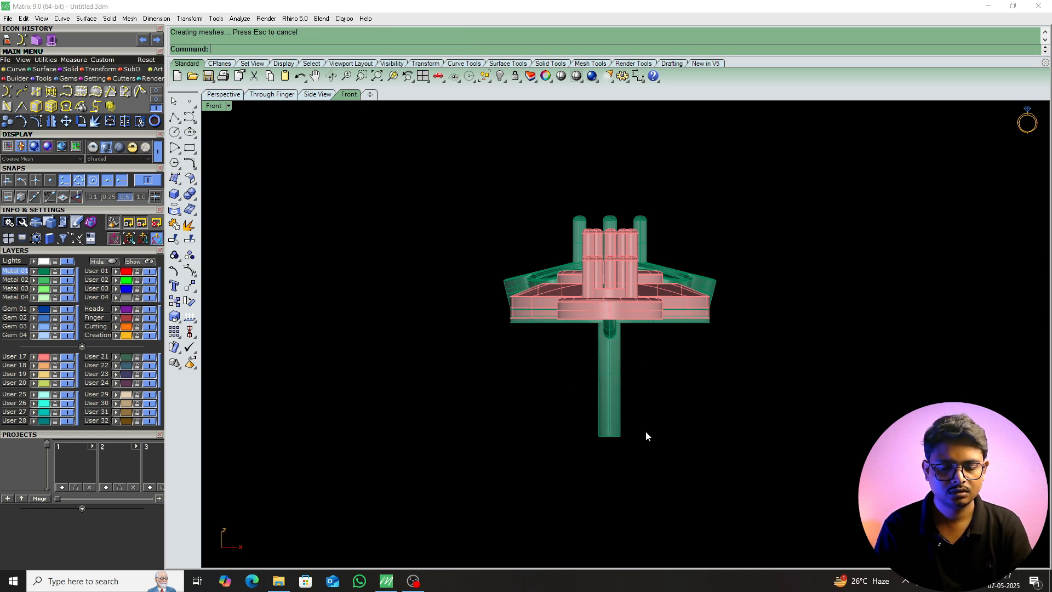
Raise the post in perspective so its upper end seats into the disc behind the petal.
text(p)
key(Return)
right_drag(642, 432, 619, 336)
scroll(620, 337, up, 6)
click(646, 390)
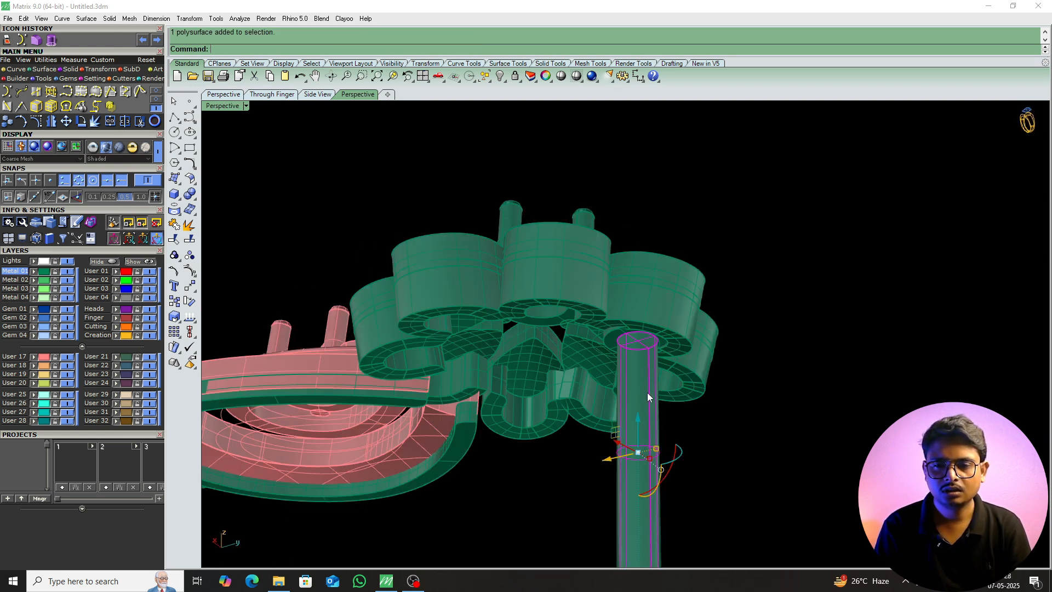
drag(638, 419, 650, 383)
right_drag(650, 383, 681, 169)
Lengthen the post downward in the front view by scaling it along its axis from the upper end.
click(641, 280)
key(ctrl+F2)
scroll(625, 395, up, 8)
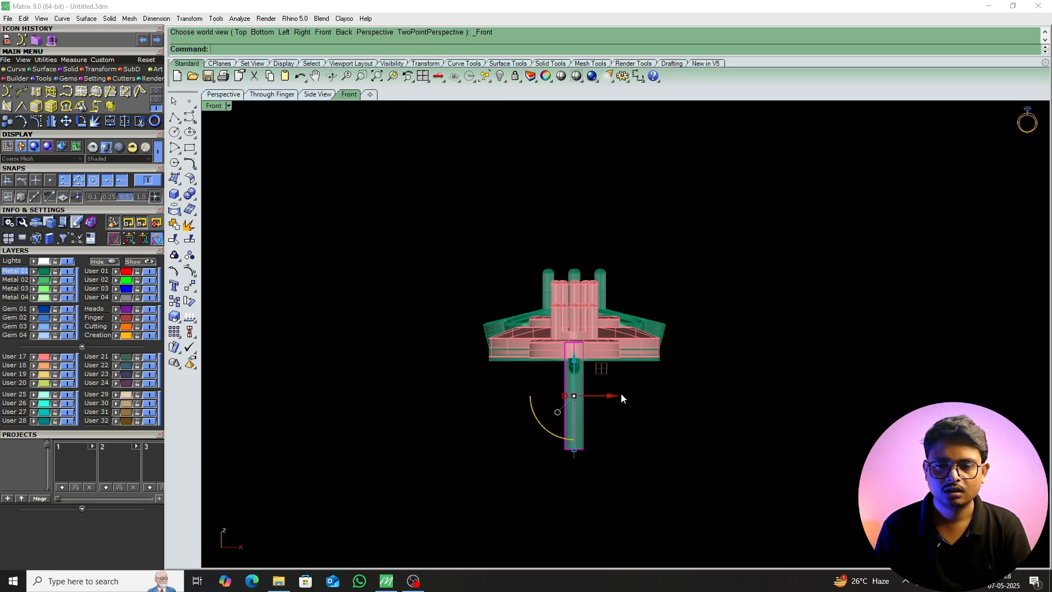
text(S)
key(Return)
click(562, 302)
click(589, 507)
click(586, 539)
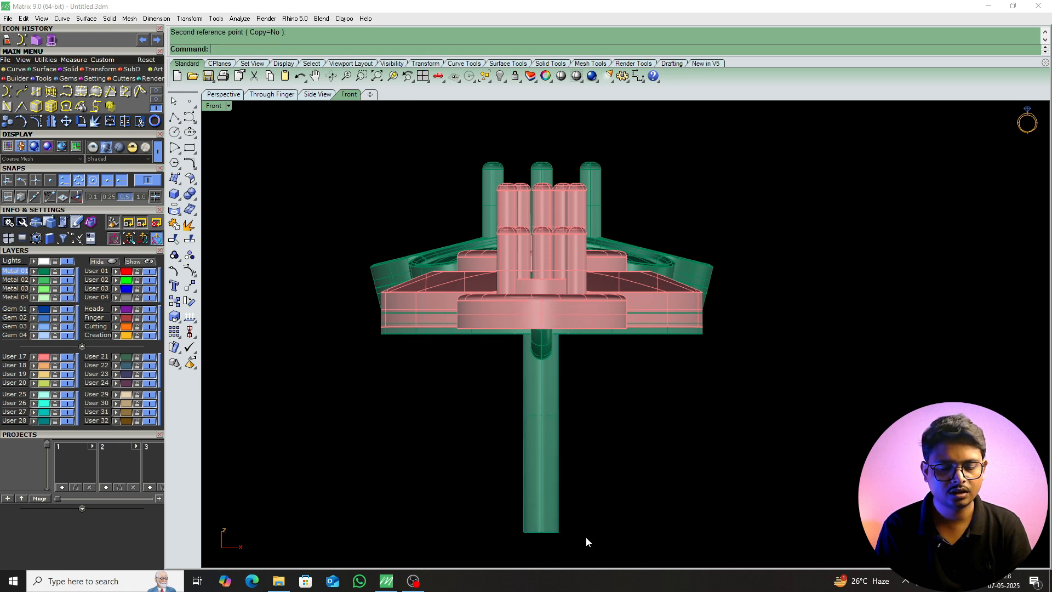
Inspect the post on the flower's back in shaded perspective and the complete pendant from the top.
key(ctrl+F4)
right_drag(547, 455, 575, 219)
click(561, 76)
mouse_move(638, 211)
right_down()
mouse_move(590, 554)
mouse_move(689, 203)
mouse_move(730, 389)
mouse_move(500, 320)
mouse_move(458, 429)
mouse_move(619, 389)
mouse_move(606, 242)
mouse_move(630, 508)
mouse_move(609, 558)
right_up()
key(F5)
key(Escape)
scroll(610, 403, up, 6)
right_drag(609, 404, 546, 291)
scroll(582, 395, down, 6)
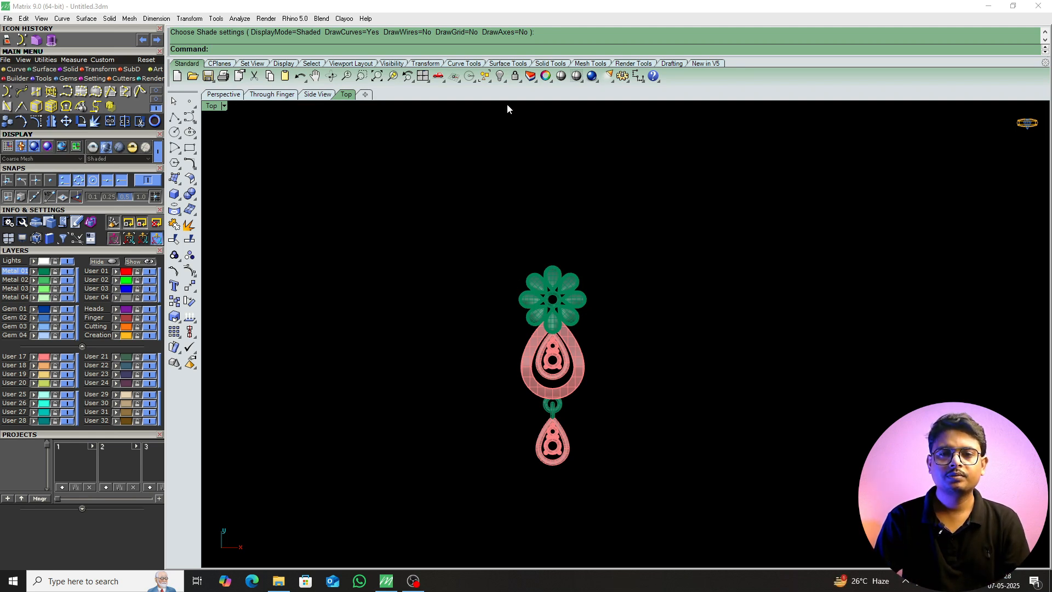
click(560, 76)
scroll(569, 329, up, 5)
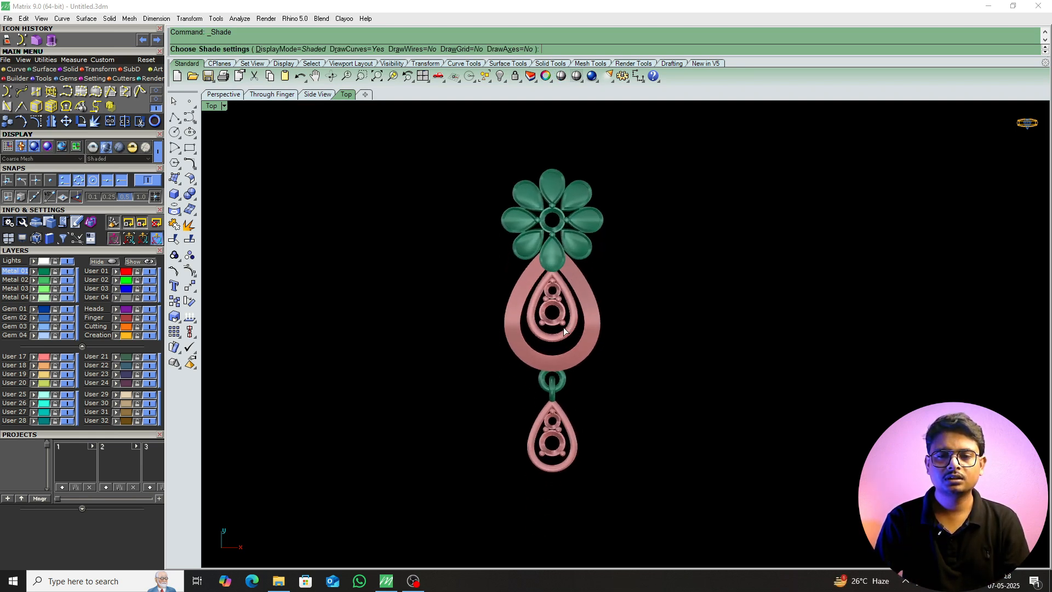
scroll(572, 339, down, 2)
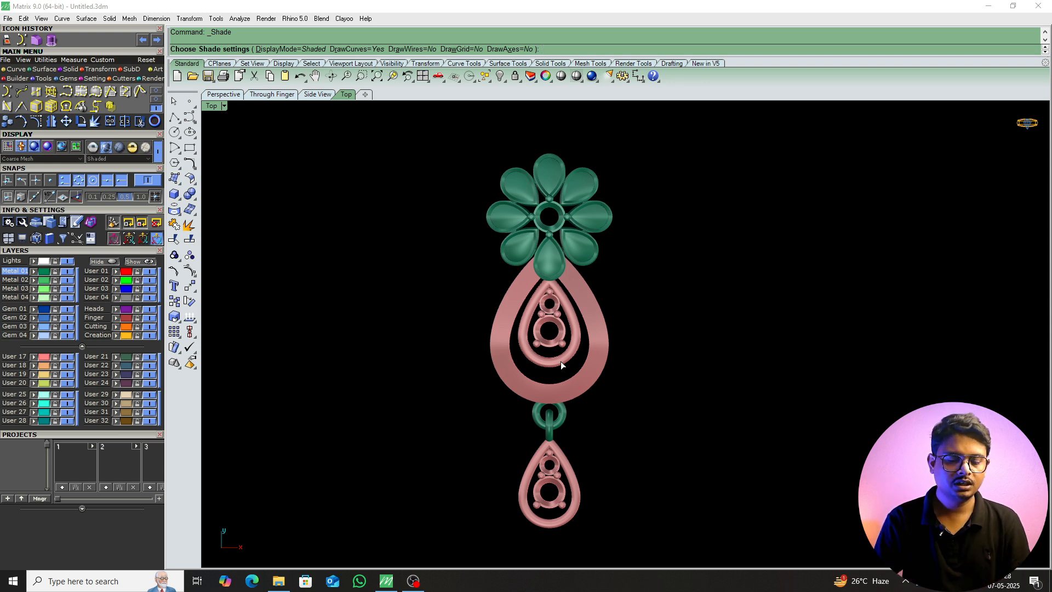
Examine the side profile of the pendant and its post in the right view.
text(r)
key(Return)
right_drag(583, 362, 607, 349)
key(Escape)
text(r)
key(Return)
right_drag(673, 369, 633, 376)
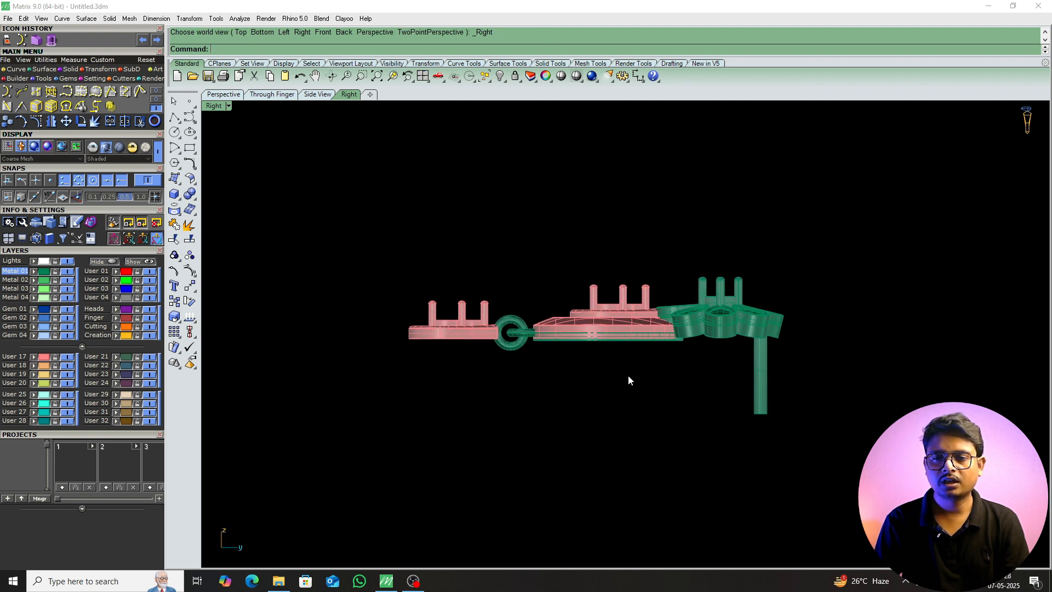
scroll(610, 378, down, 5)
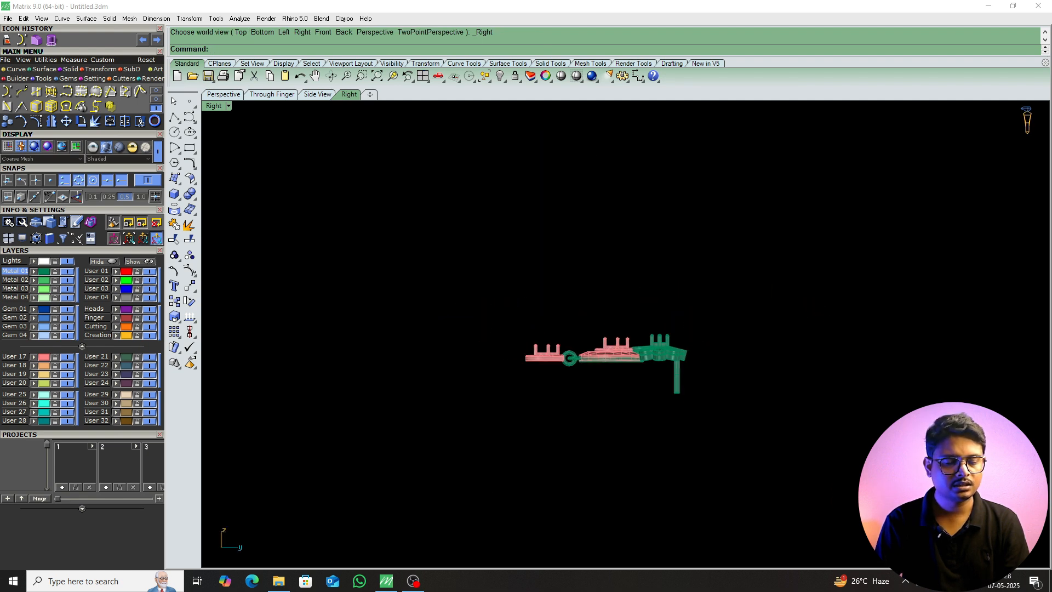
Duplicate the outer back edges of the small lower teardrop frame and show their meeting point at the ring from the top.
scroll(554, 365, up, 10)
text(p)
key(Return)
scroll(624, 307, up, 10)
right_drag(623, 418, 621, 380)
scroll(621, 379, up, 5)
key(Return)
click(620, 370)
click(784, 315)
key(Return)
text(t)
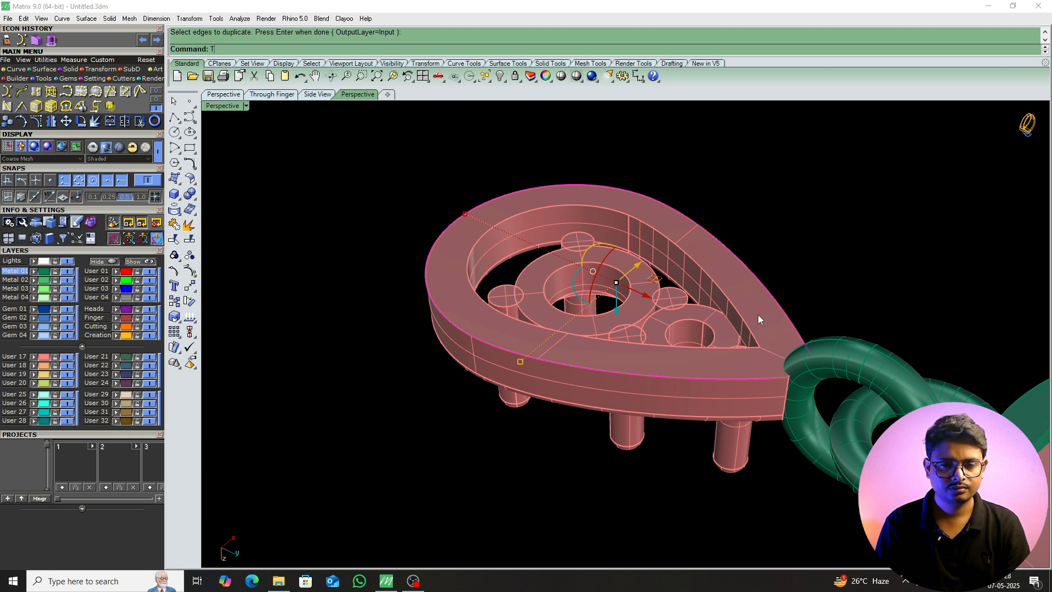
key(Return)
scroll(635, 242, up, 10)
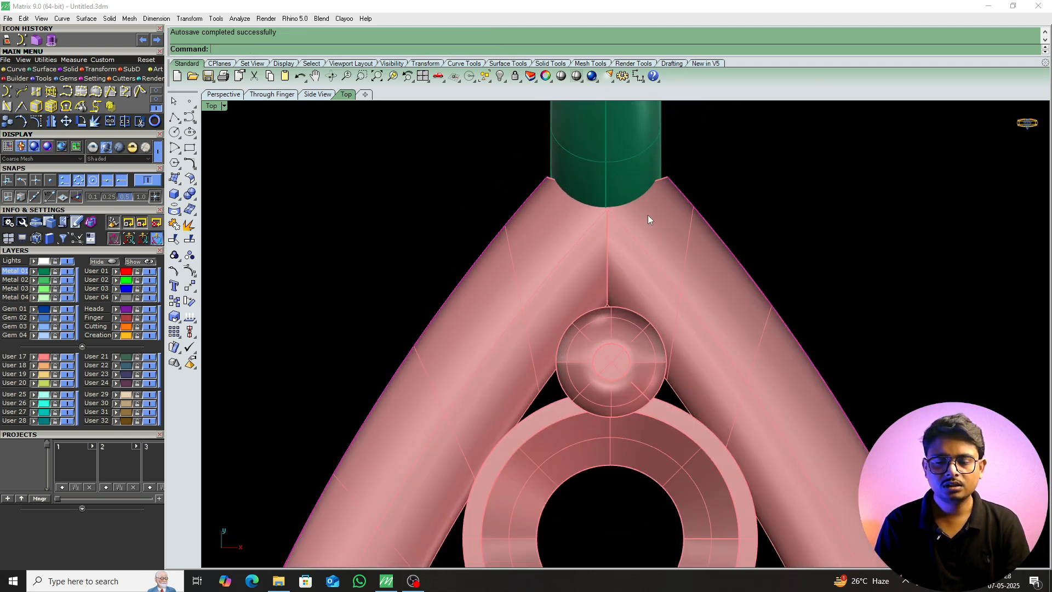
Duplicate the remaining short edge where the small lower teardrop frame meets the ring, in the perspective view.
text(p)
key(Return)
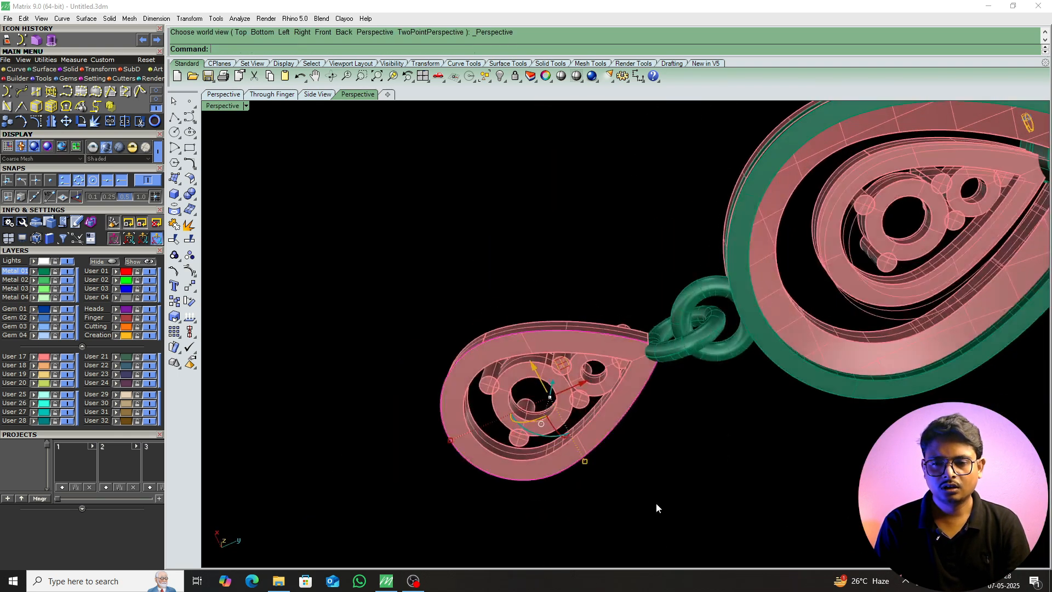
scroll(650, 349, up, 10)
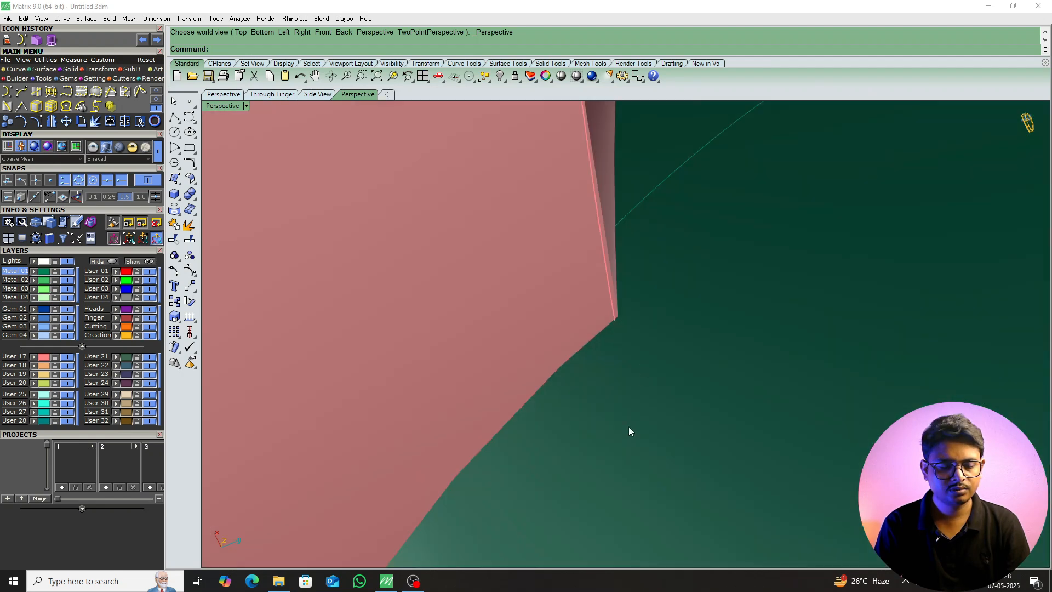
text(DupEdge)
key(Return)
click(597, 231)
scroll(611, 312, down, 8)
key(Return)
scroll(610, 312, down, 3)
scroll(607, 374, down, 3)
Select all curves in the model and move them to the empty area beside the pendant in the top view.
text(Dc)
key(Return)
text(Sc)
key(Return)
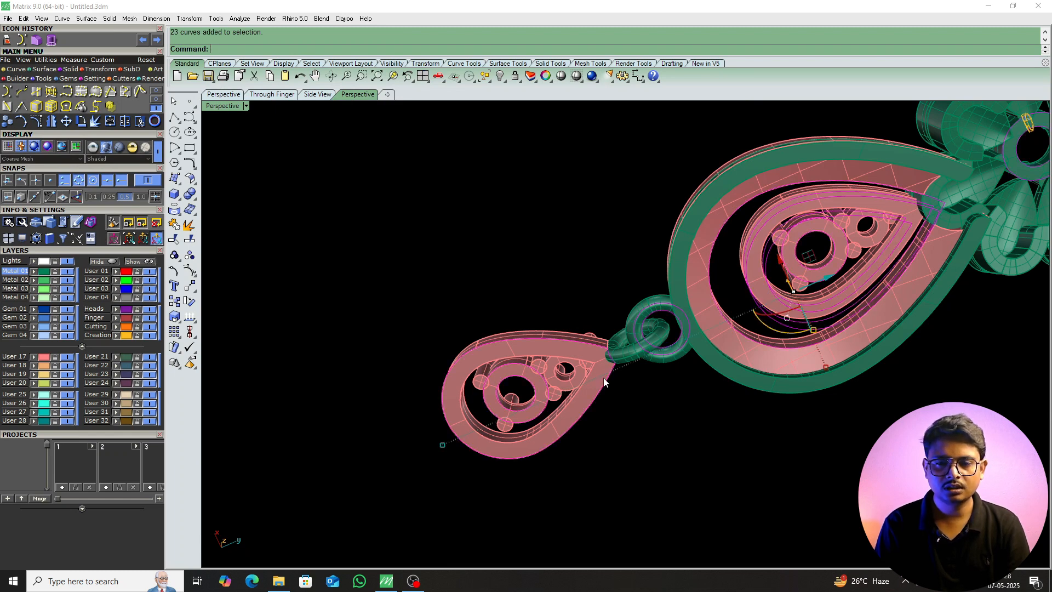
scroll(570, 376, up, 4)
scroll(589, 377, down, 8)
text(T)
key(Return)
right_drag(673, 451, 612, 390)
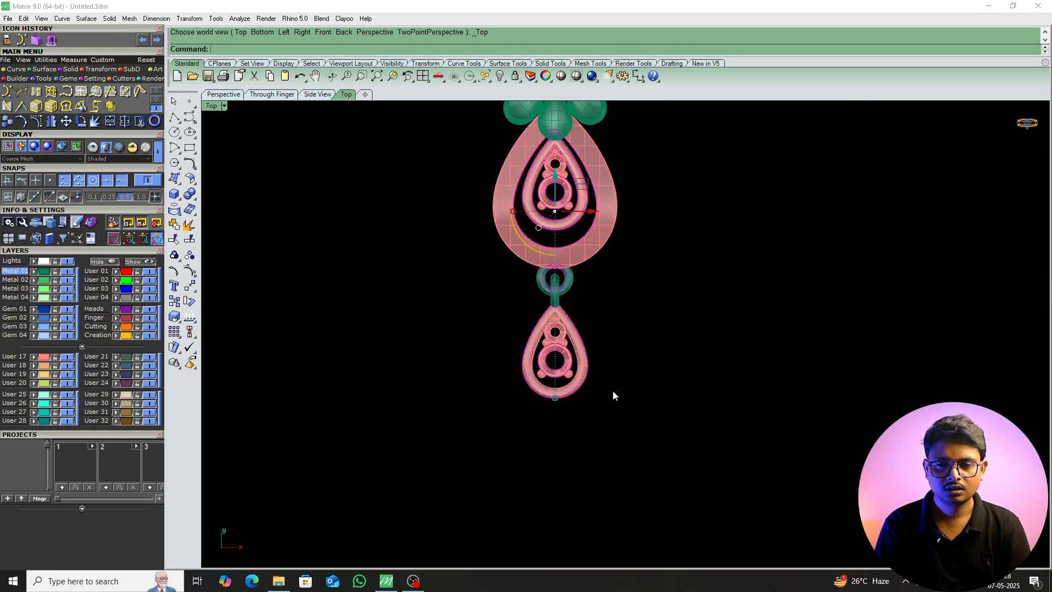
text(M)
key(Return)
click(573, 439)
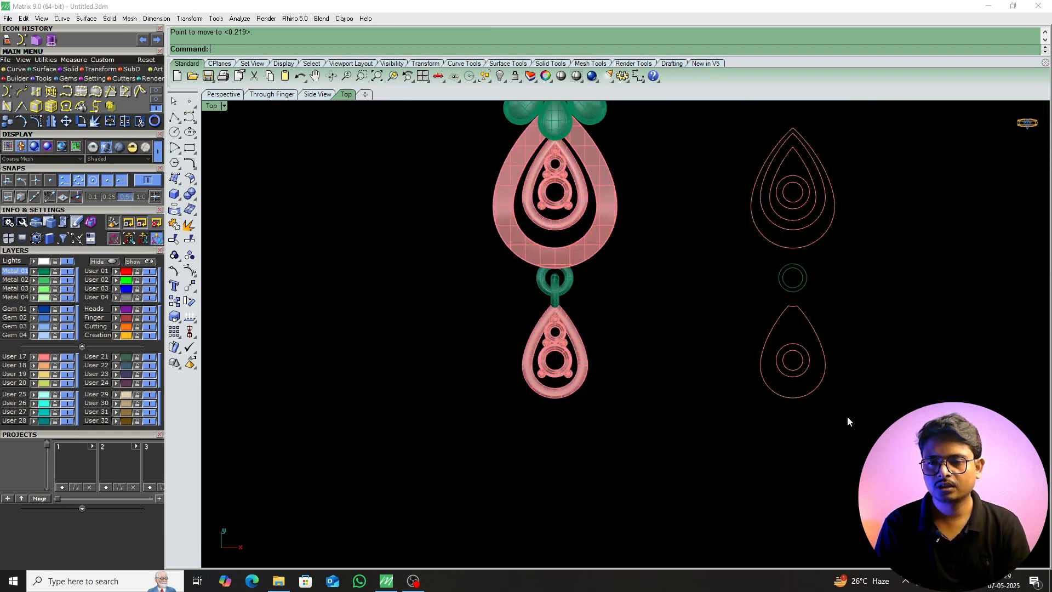
Join the small teardrop's three duplicated outline curves and offset the outline inward with sharp corners.
right_drag(827, 295, 701, 272)
scroll(699, 273, up, 6)
drag(675, 291, 630, 324)
right_drag(666, 340, 644, 321)
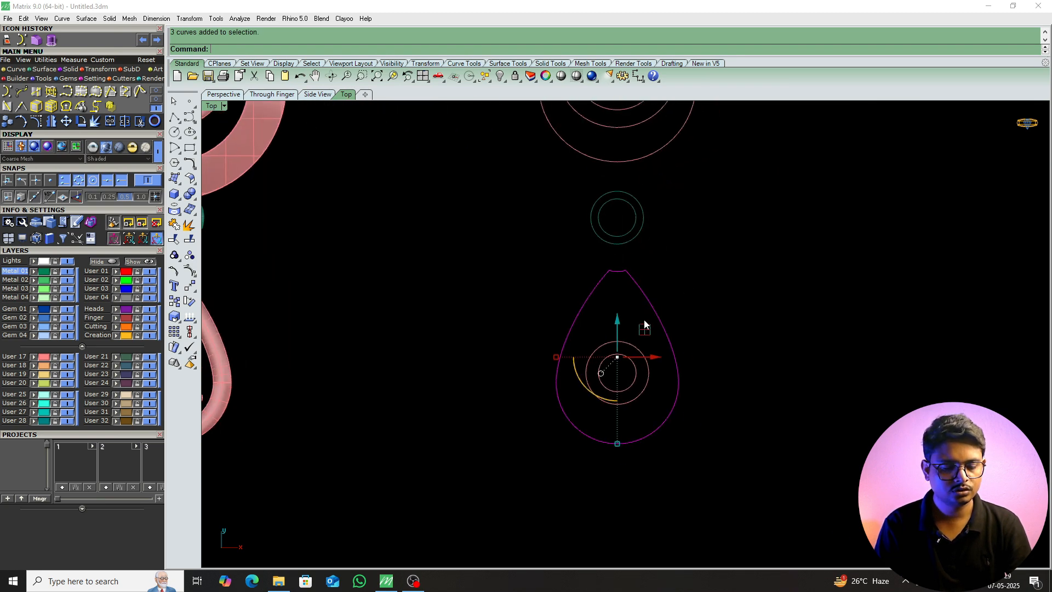
key(Return)
text(O)
key(Return)
scroll(642, 326, up, 5)
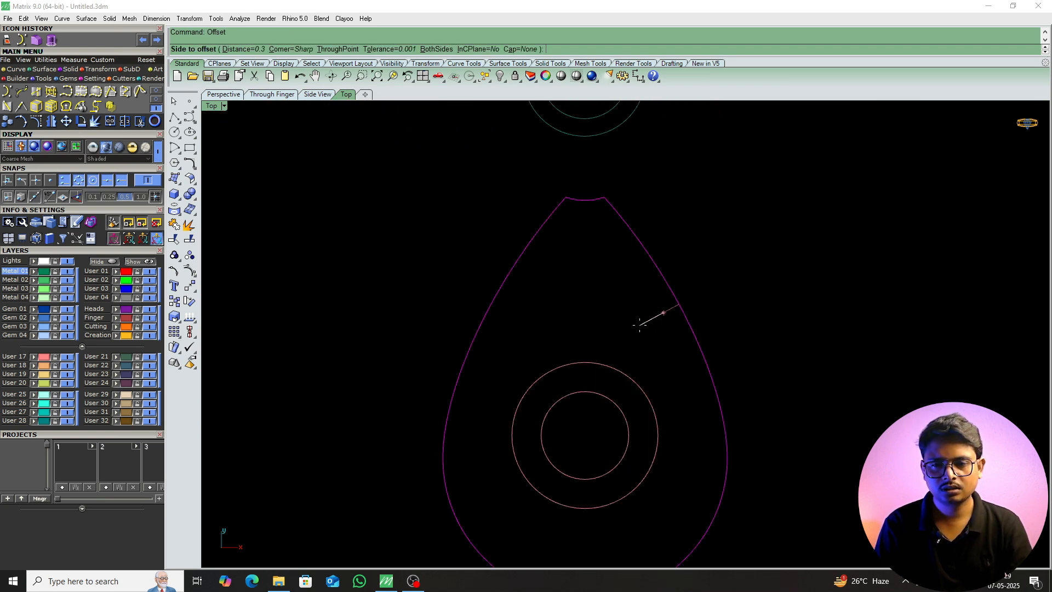
key(Return)
click(640, 325)
Extrude the small teardrop's outer and inner outlines as a solid by -1 in the front view.
drag(667, 171, 475, 294)
scroll(606, 282, down, 8)
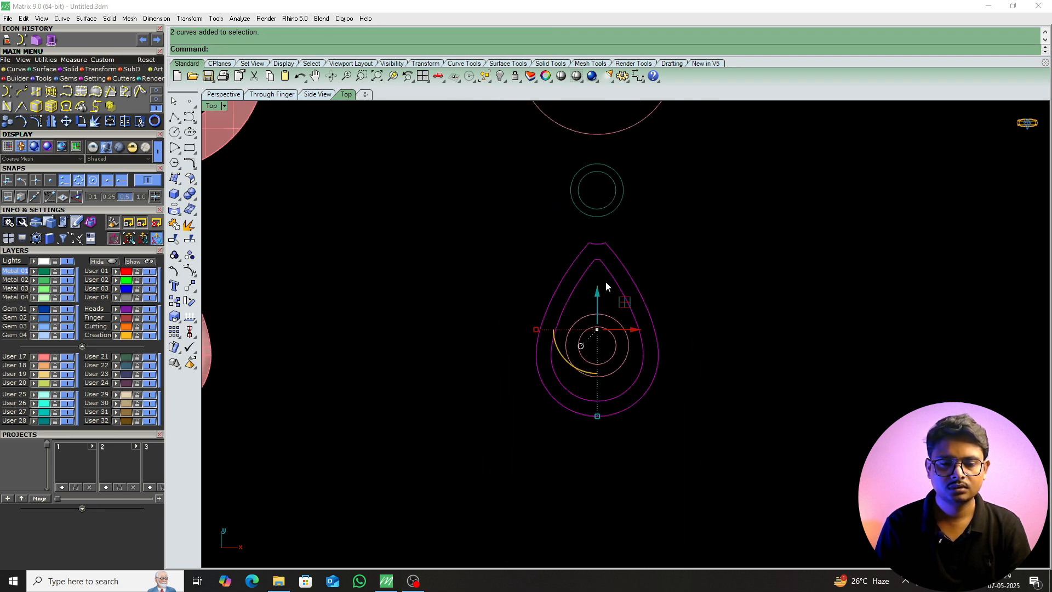
text(EC)
key(Return)
scroll(606, 286, down, 8)
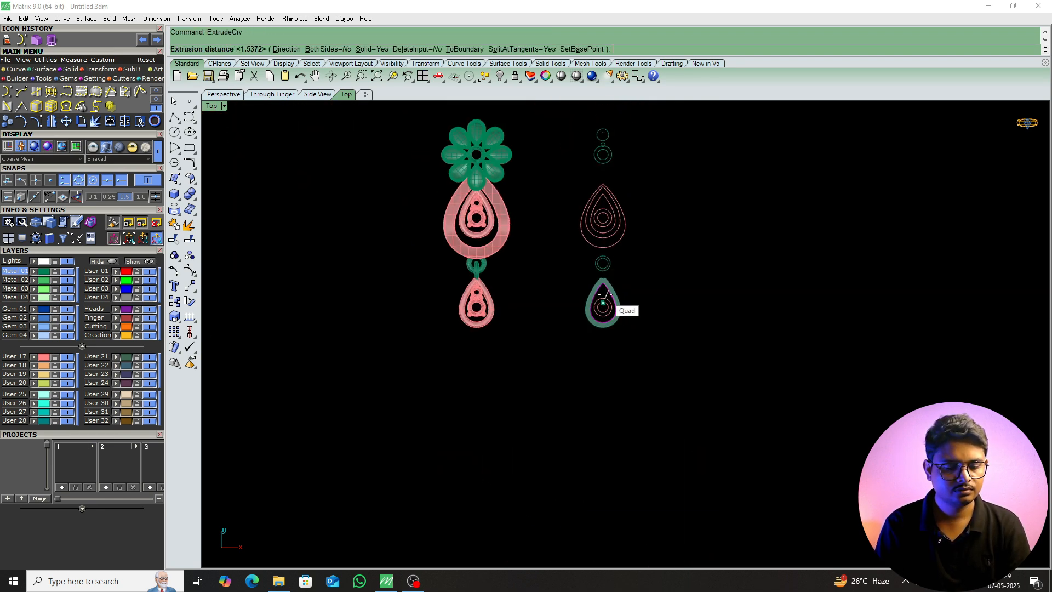
text(f)
key(Return)
scroll(616, 362, up, 3)
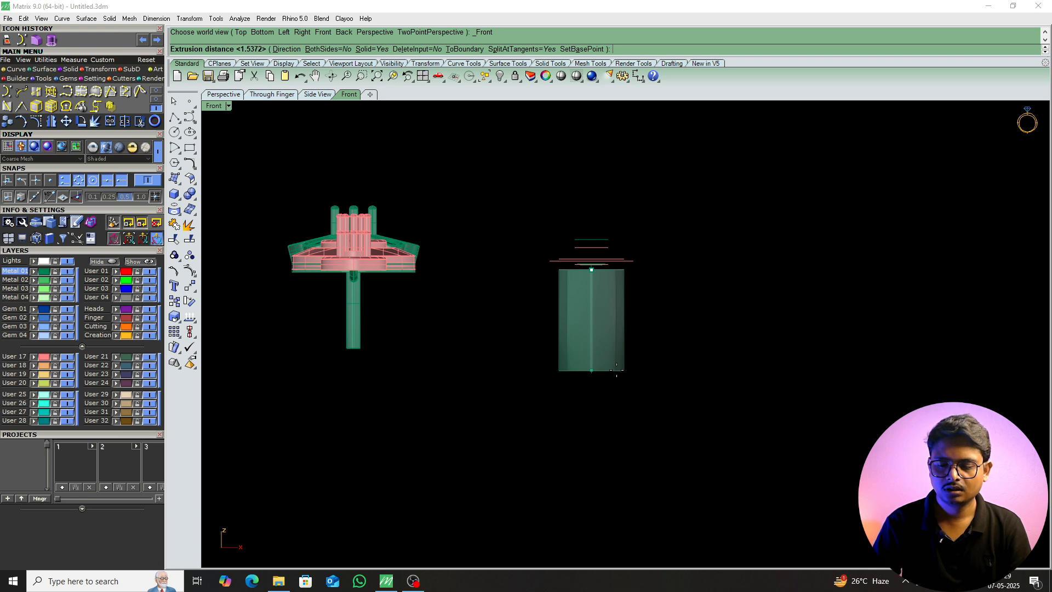
text(-1)
key(Return)
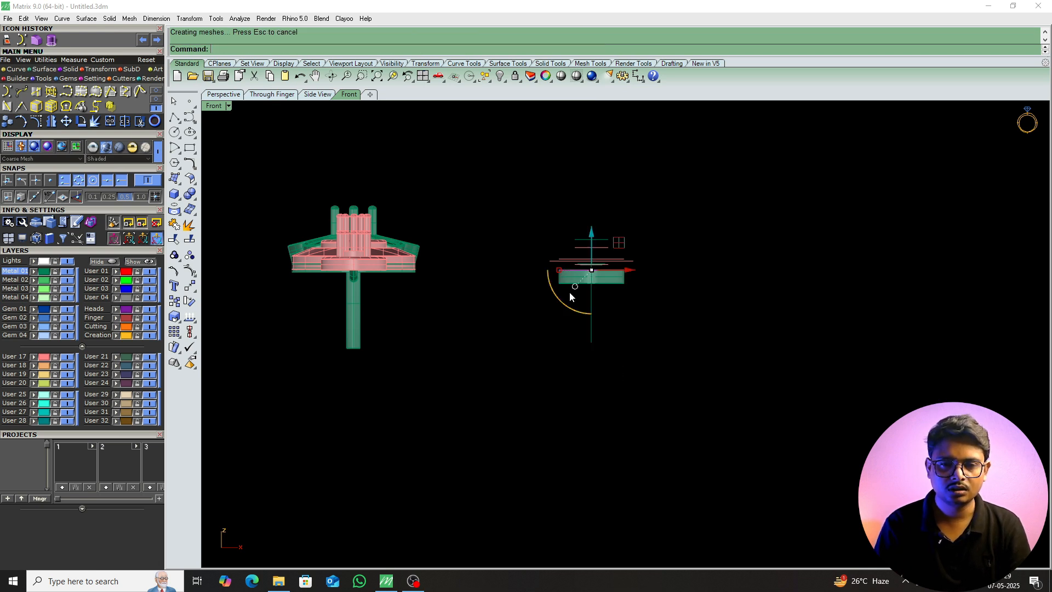
scroll(599, 277, up, 2)
scroll(604, 354, down, 3)
text(m)
key(Return)
click(731, 368)
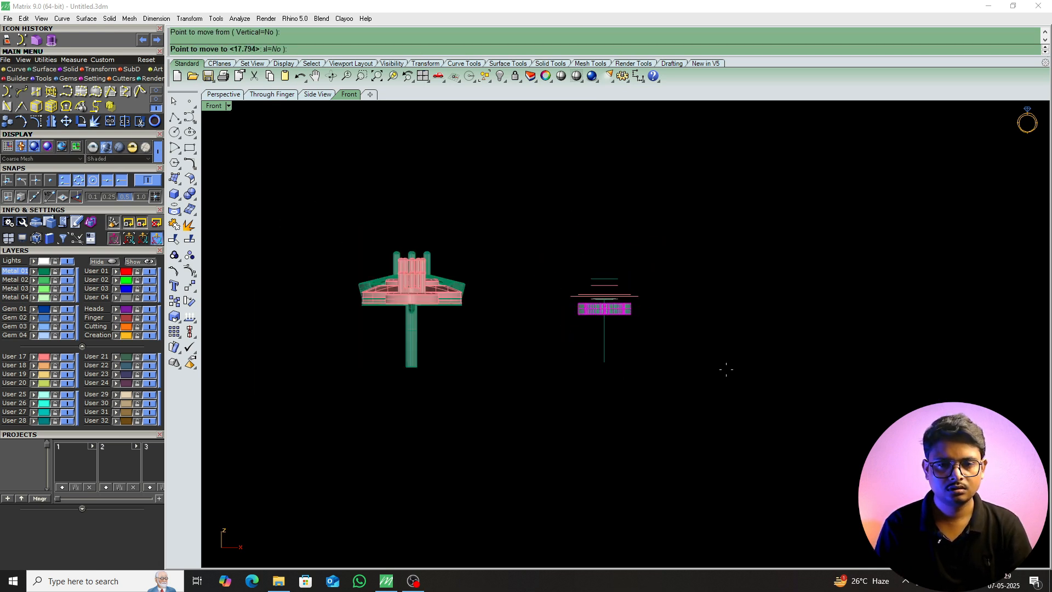
text(20)
key(Return)
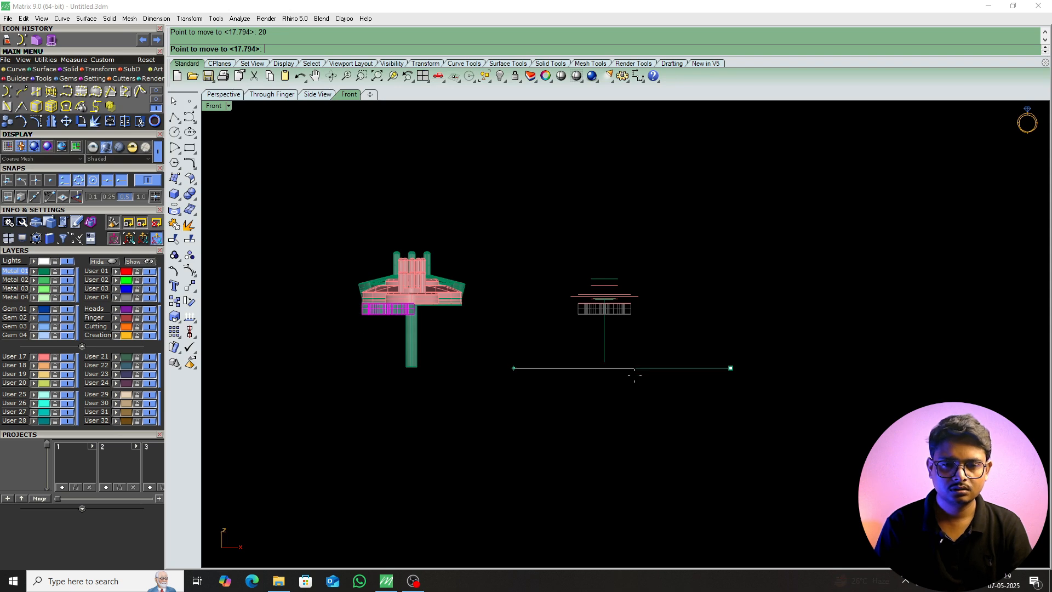
text(10)
key(Return)
key(Escape)
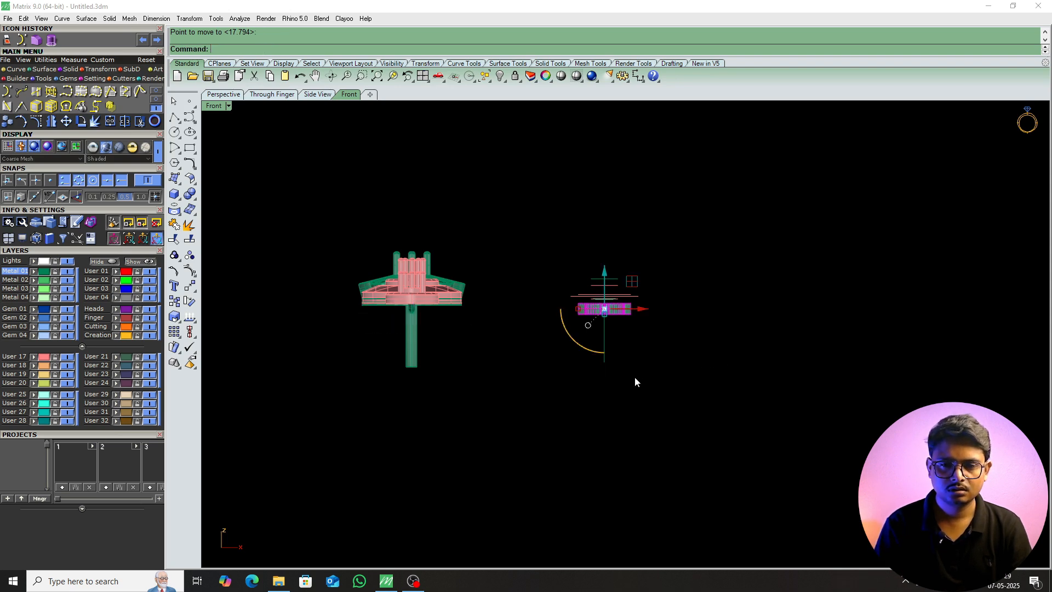
Move the extruded teardrop frame onto the pendant's small lower drop in the top view, using its lower midpoint as base point.
key(ctrl+F1)
scroll(588, 373, up, 6)
right_drag(619, 295, 628, 358)
scroll(613, 278, up, 12)
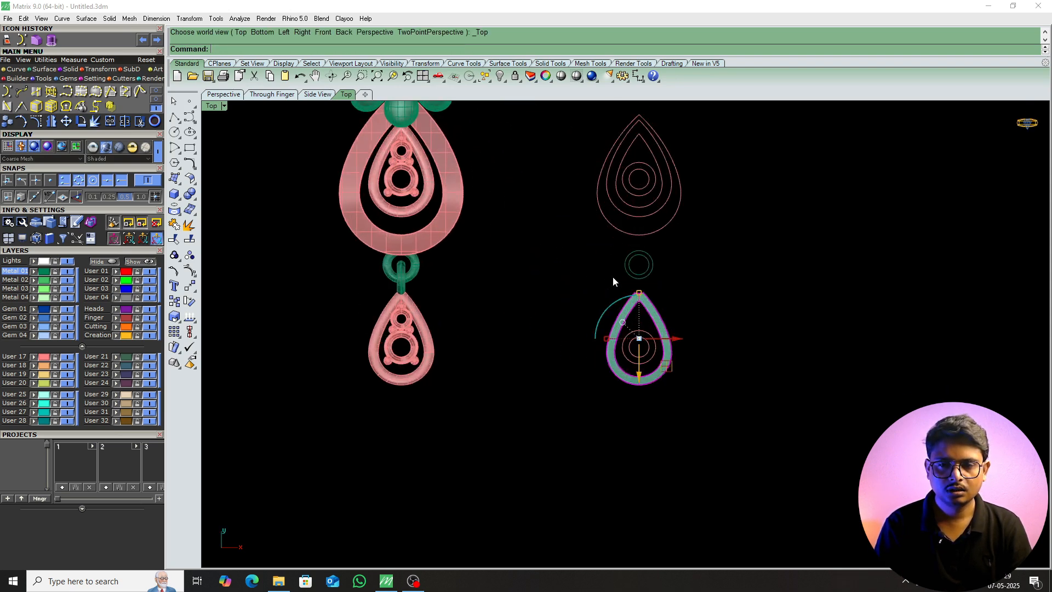
right_drag(656, 488, 654, 408)
text(m)
key(Return)
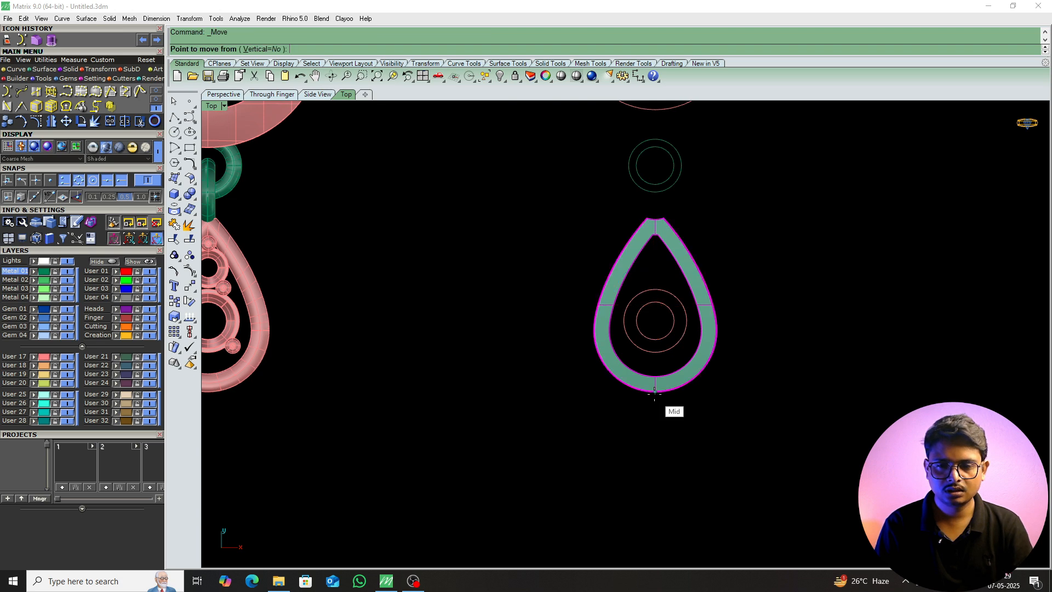
click(655, 390)
scroll(768, 411, down, 4)
click(406, 412)
Lower the new backing frame beneath the small teardrop in the front view and check it from the right.
key(ctrl+F2)
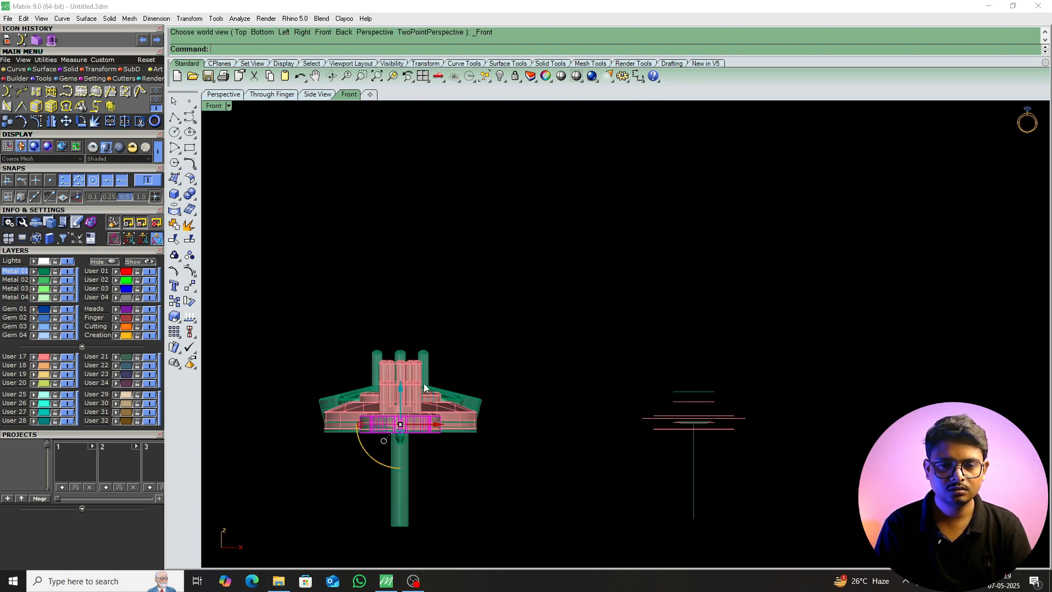
scroll(384, 385, up, 8)
drag(384, 386, 382, 417)
key(ctrl+F3)
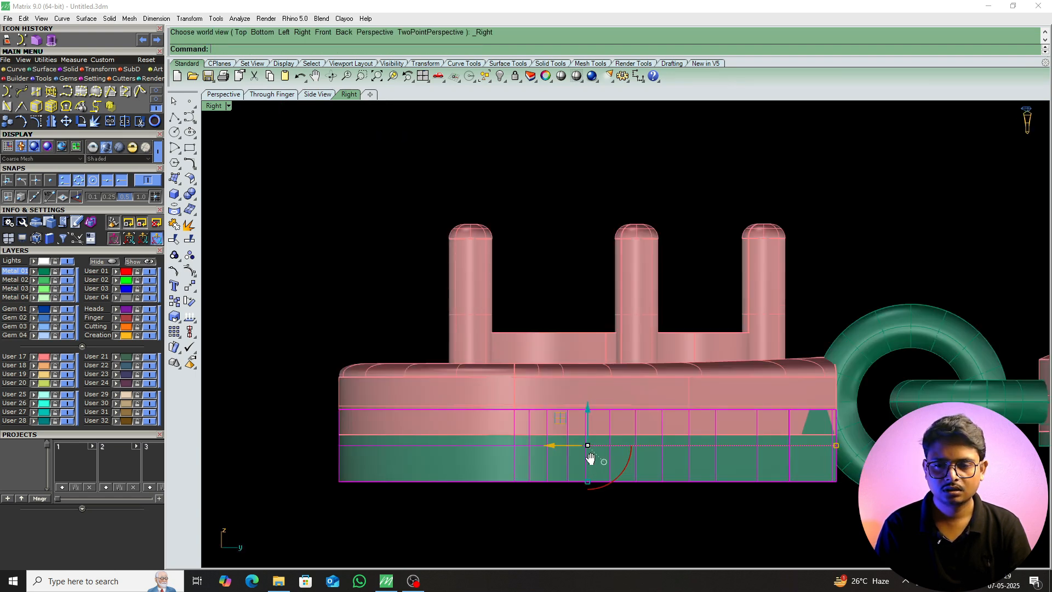
Raise the lower drop's prong setting slightly and adjust the position of the complete drop in the right view.
scroll(588, 439, down, 4)
click(593, 378)
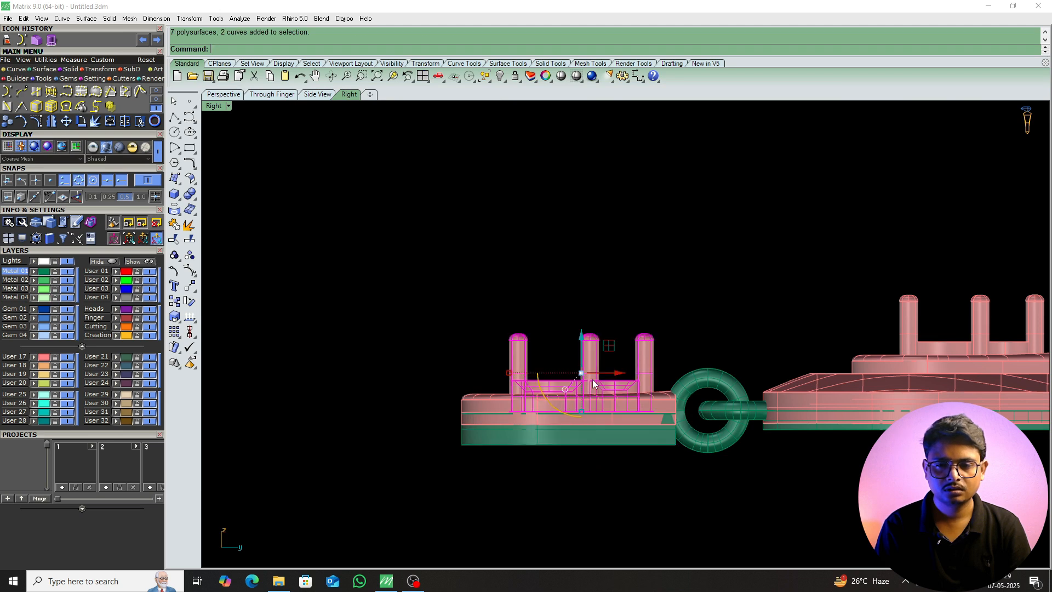
scroll(591, 378, up, 6)
drag(578, 336, 580, 330)
drag(726, 236, 485, 521)
drag(548, 382, 595, 382)
key(Escape)
Inspect the lower drop up close from the top, and show the whole pendant with its construction curves.
scroll(601, 450, down, 8)
right_drag(621, 464, 605, 524)
text(t)
key(Return)
scroll(585, 442, up, 6)
right_drag(591, 463, 481, 438)
scroll(477, 439, down, 10)
scroll(498, 442, down, 3)
Try deleting the construction curves beside the pendant, and undo each deletion.
drag(606, 240, 530, 473)
key(Delete)
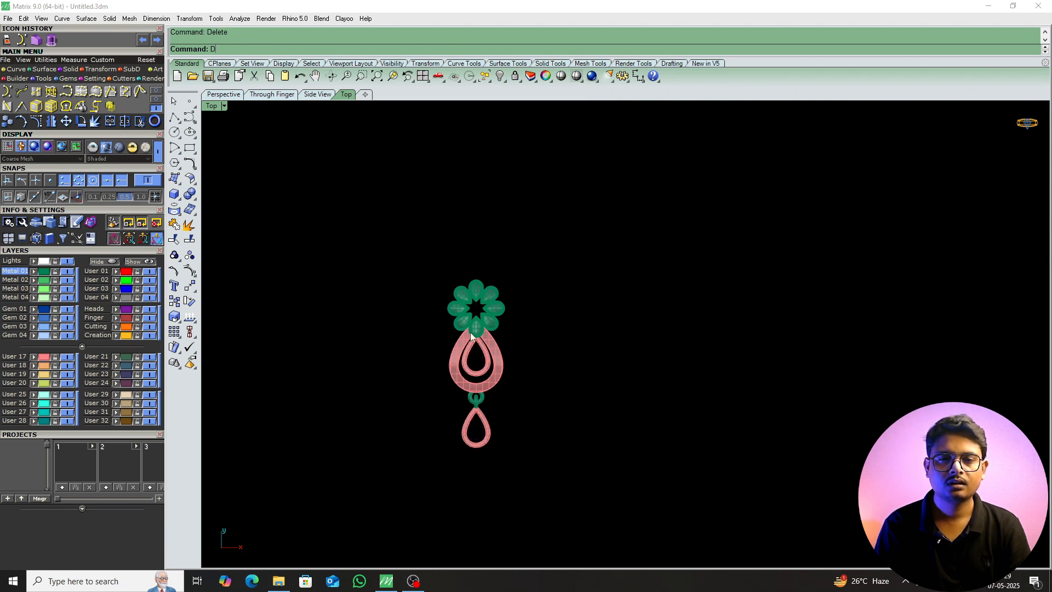
key(ctrl+z)
key(Escape)
drag(618, 235, 521, 470)
key(Delete)
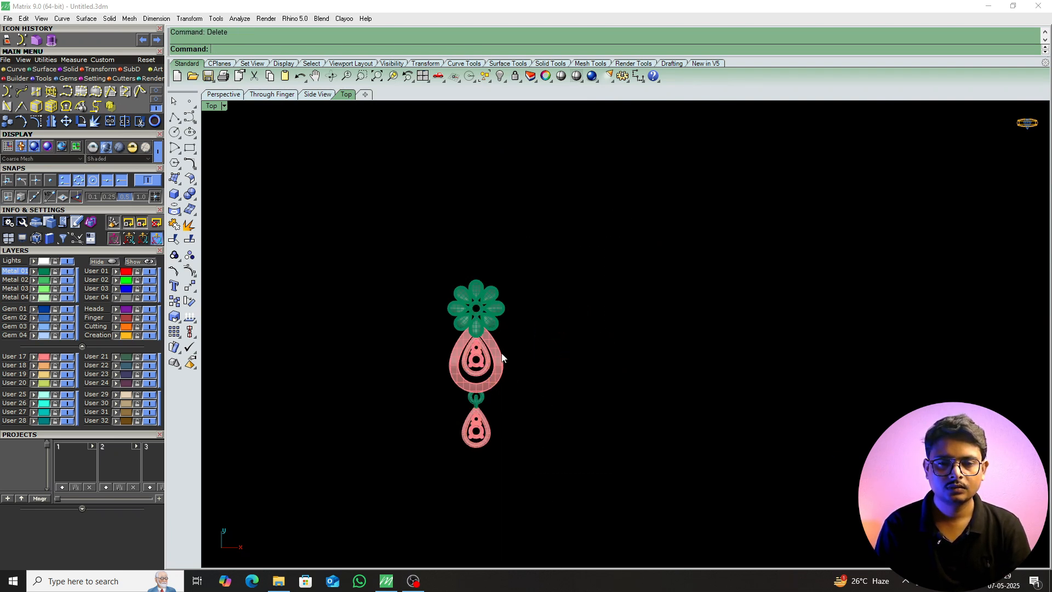
scroll(502, 357, up, 3)
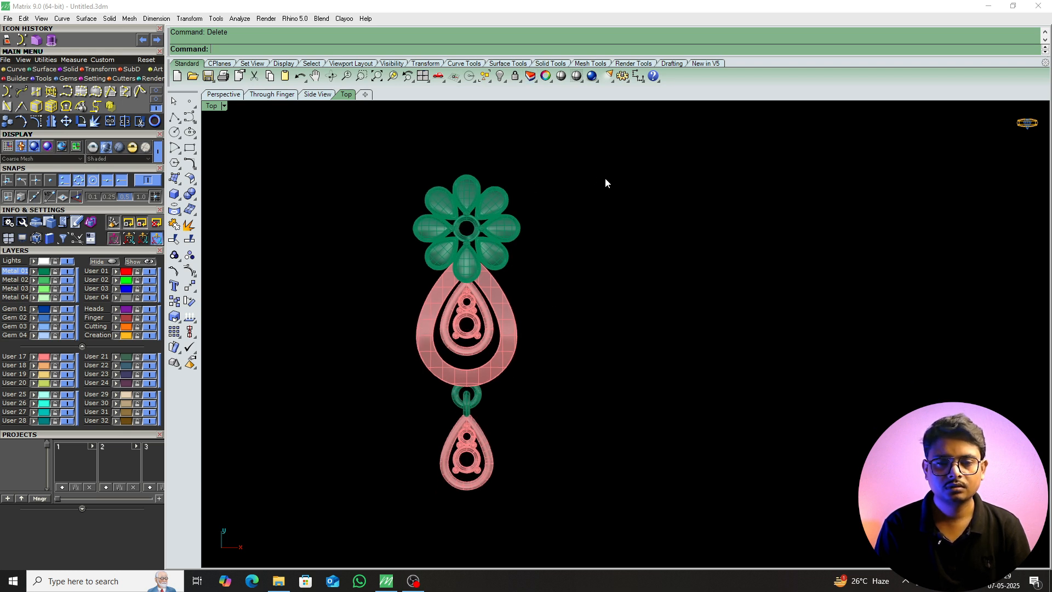
key(ctrl+z)
Assign the construction curves beside the pendant to layer User 19 and hide that layer.
drag(773, 160, 584, 531)
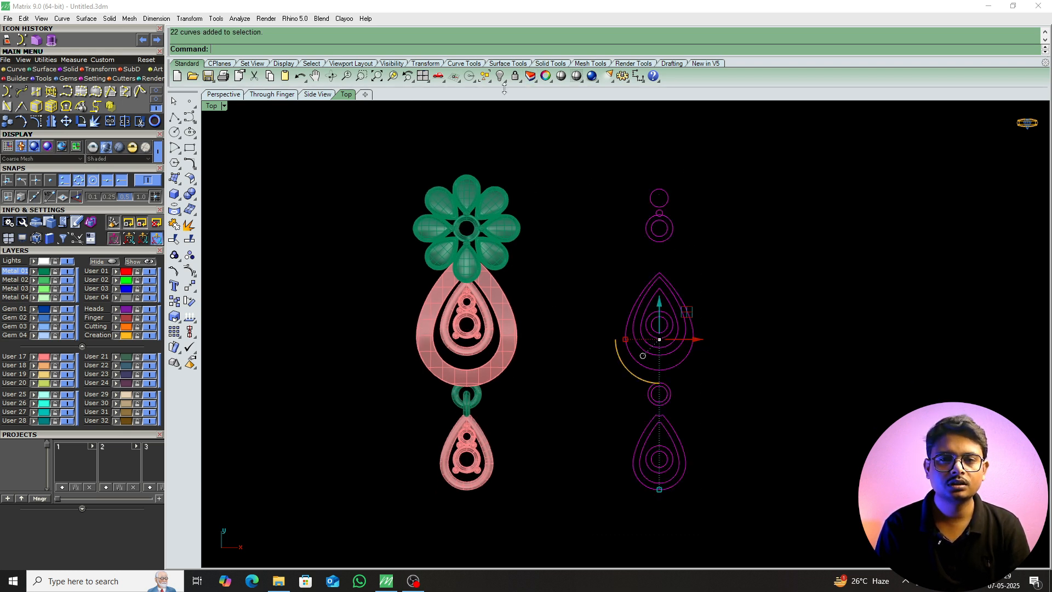
click(33, 375)
click(65, 376)
right_drag(682, 326, 684, 311)
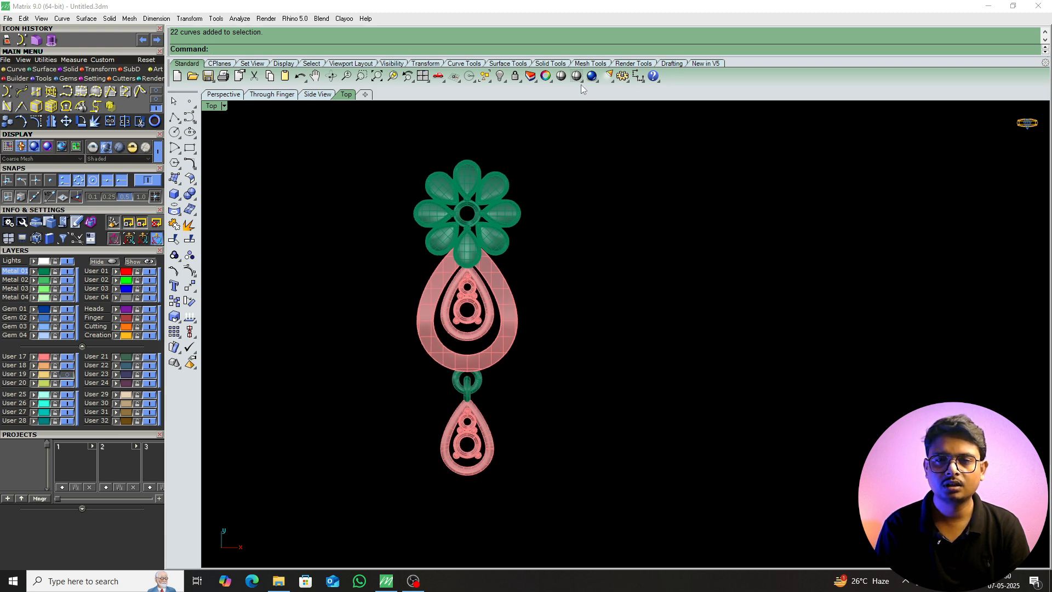
Preview the finished earring in shaded display without wires and examine it at closer range.
click(563, 77)
right_drag(522, 289, 560, 293)
scroll(535, 325, up, 4)
right_drag(535, 328, 540, 335)
text(r)
key(Return)
mouse_move(595, 381)
right_down()
mouse_move(588, 387)
mouse_move(593, 362)
right_up()
key(Return)
Mirror a copy of the complete earring across a vertical line beside it to create the matching second earring.
scroll(605, 392, down, 4)
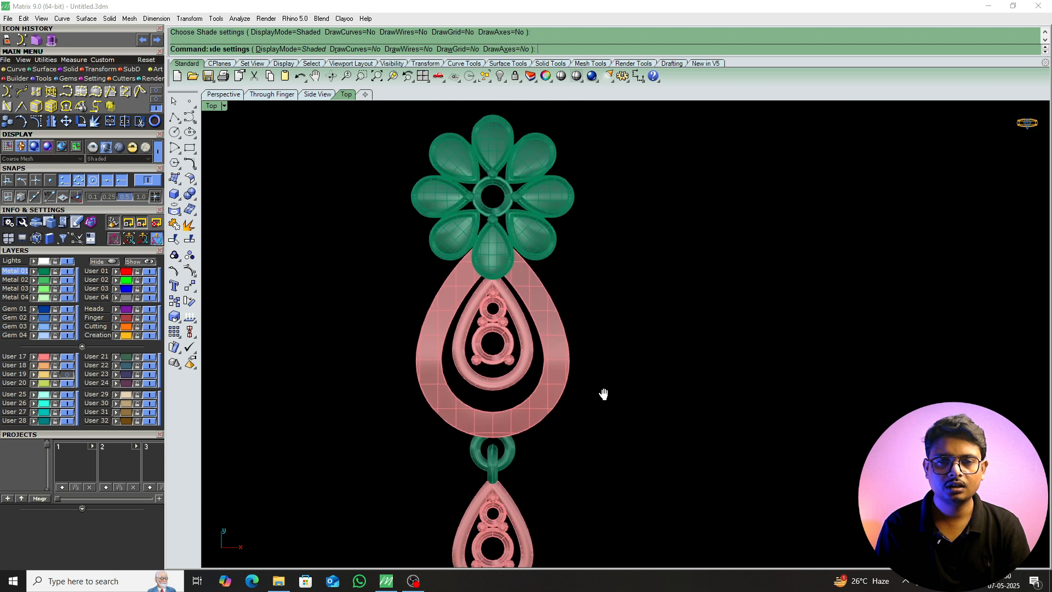
drag(634, 187, 409, 529)
right_drag(545, 444, 544, 442)
text(mi)
key(Return)
click(562, 391)
click(573, 277)
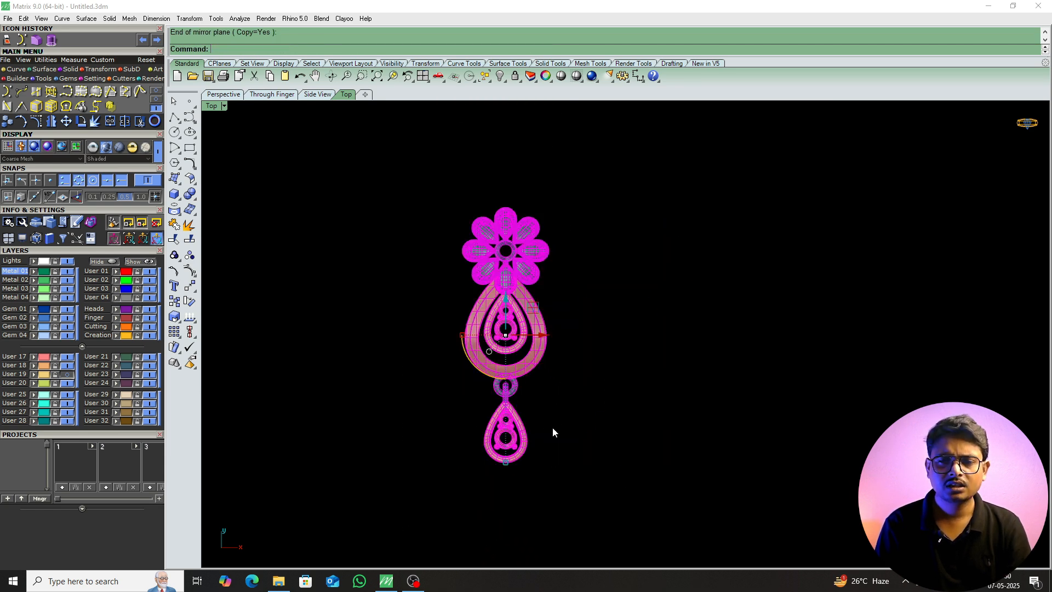
key(Return)
click(571, 396)
click(575, 229)
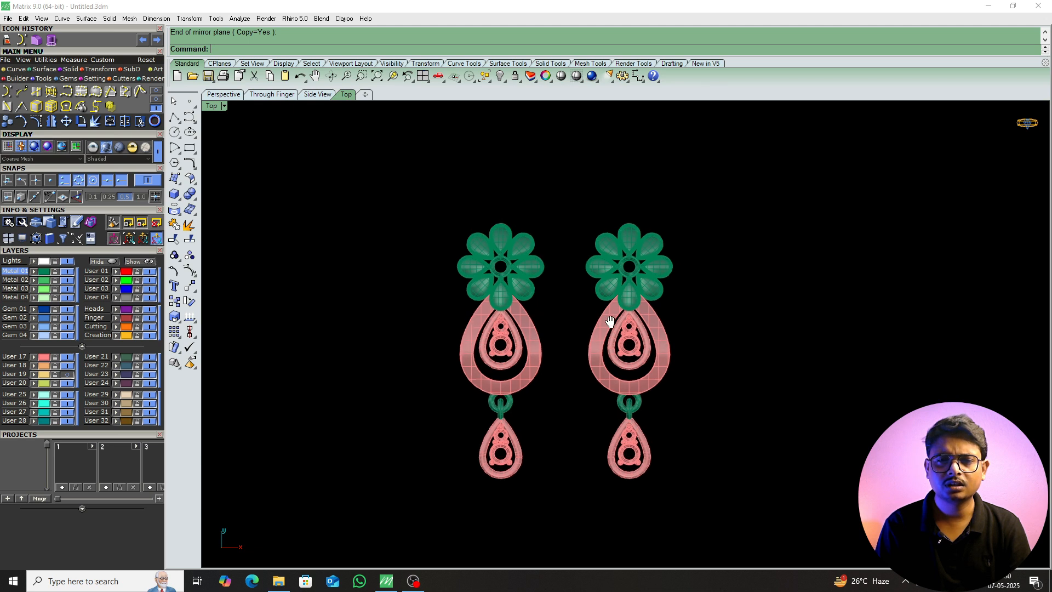
Preview the earring pair in shaded display, examine its side profile from the right, and return to the top view.
click(561, 77)
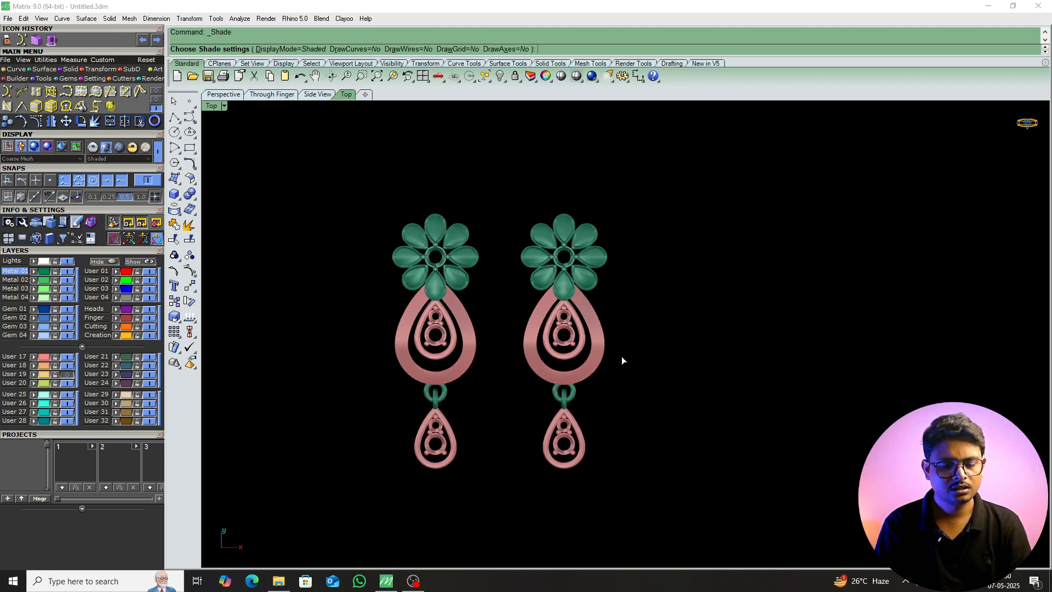
text(r)
key(Return)
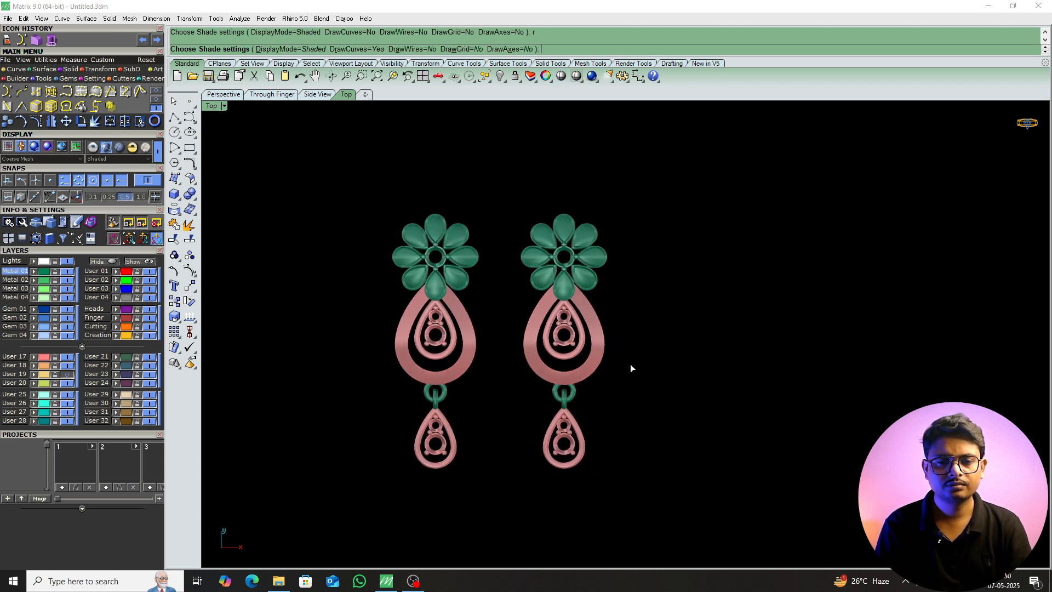
key(Escape)
text(r)
key(Return)
right_drag(592, 392, 518, 401)
scroll(568, 363, up, 5)
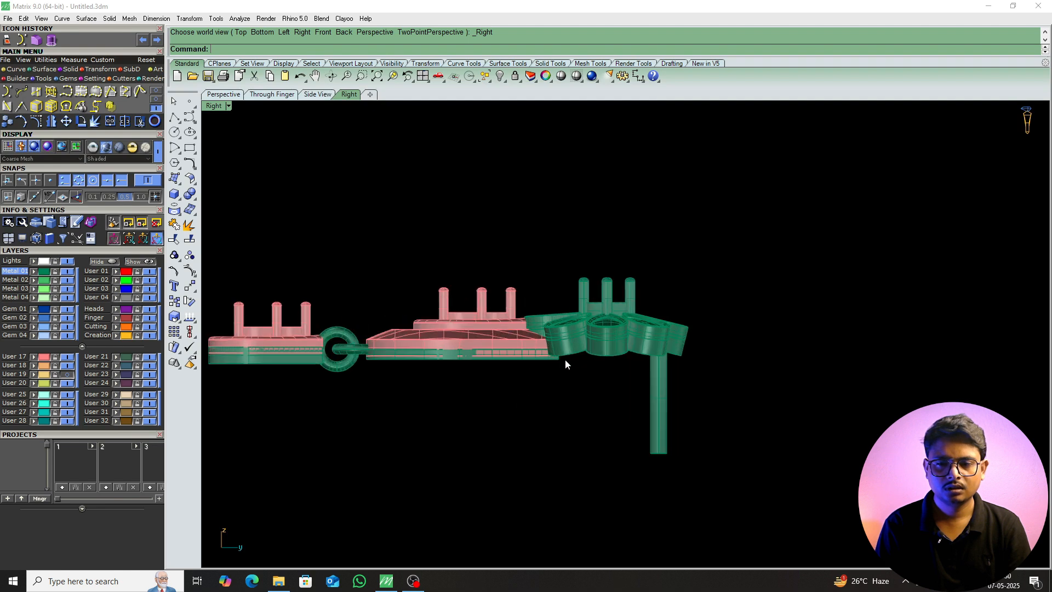
text(t)
key(Return)
scroll(597, 384, down, 4)
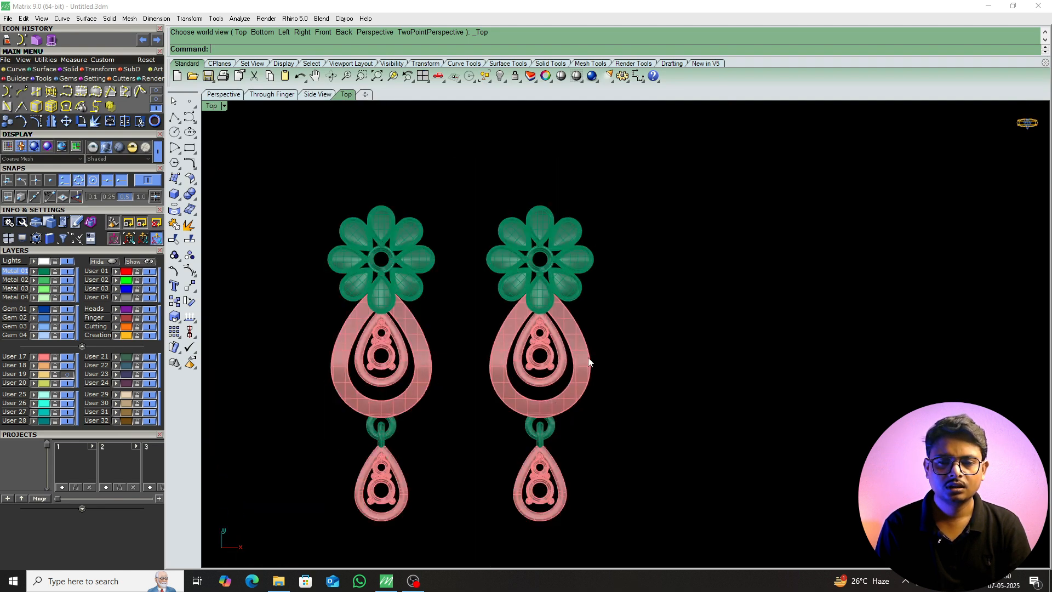